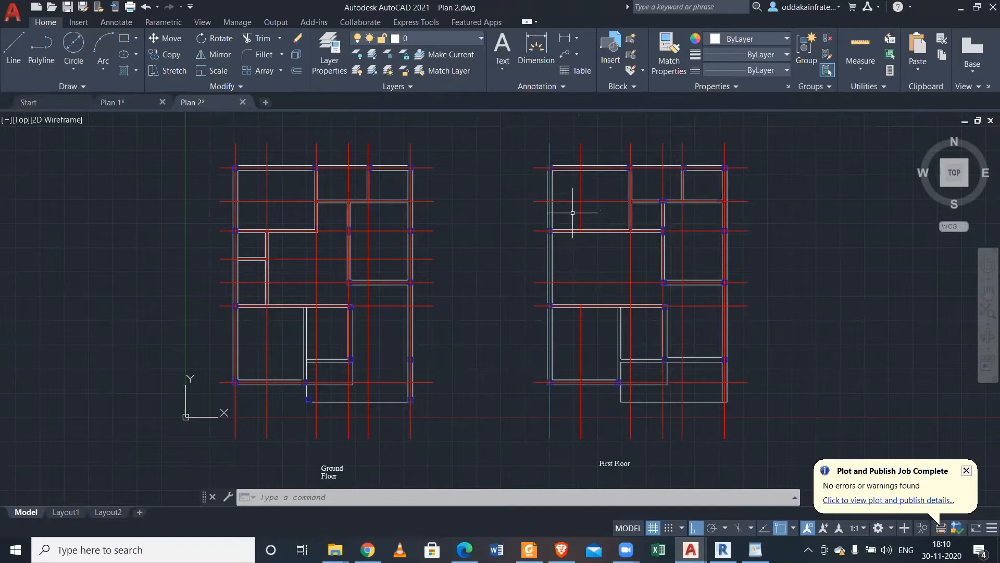
scroll(554, 241, down, 2)
scroll(554, 241, up, 2)
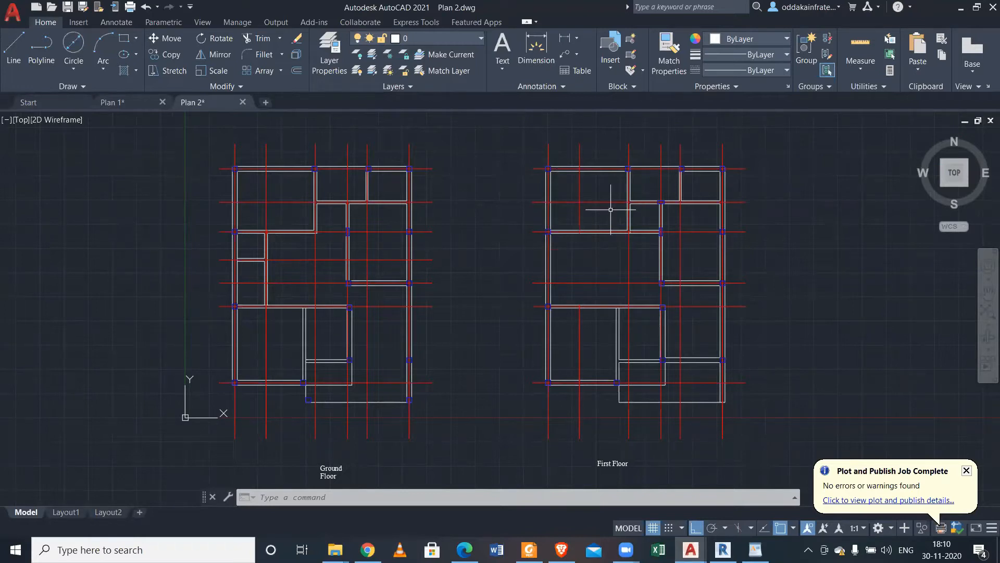
scroll(610, 210, down, 3)
scroll(608, 212, up, 3)
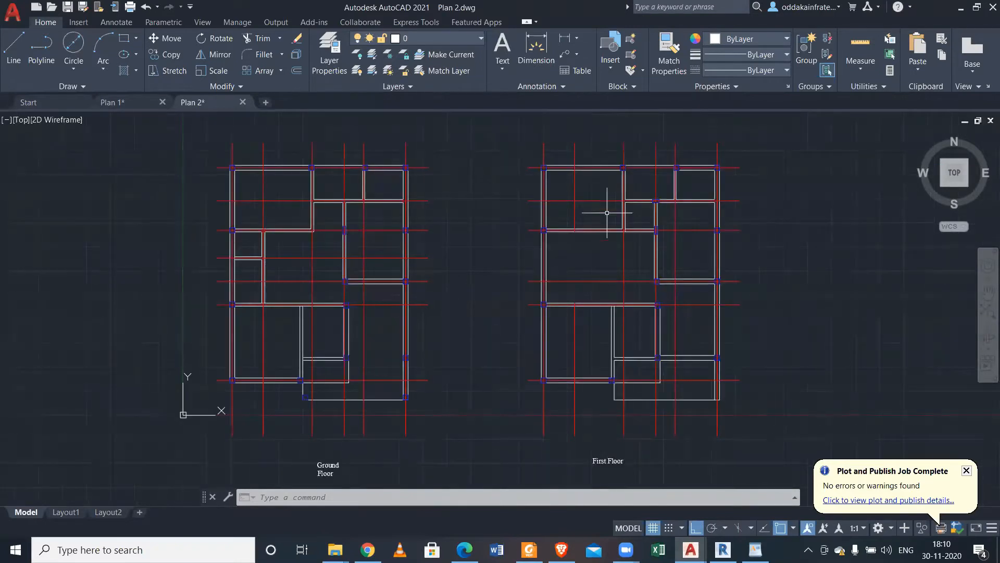
scroll(608, 212, down, 2)
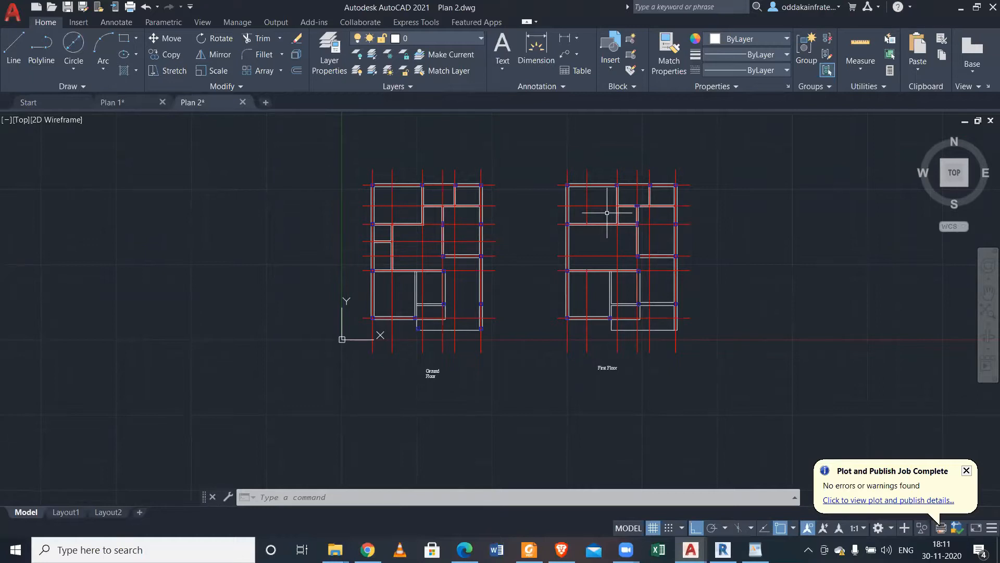
scroll(426, 226, up, 2)
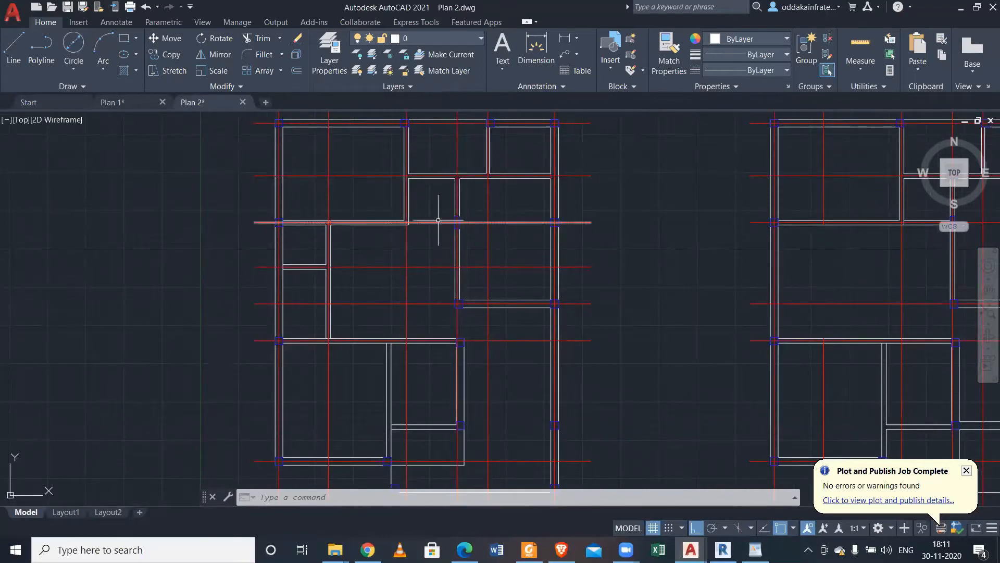
scroll(402, 226, down, 2)
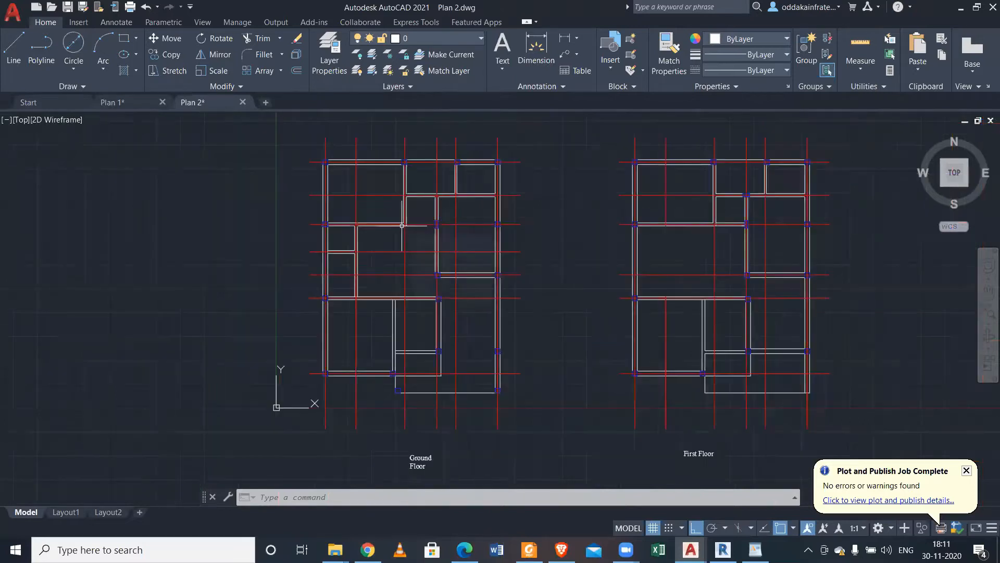
Delete the narrow rectangular column on the ground floor's inner vertical wall, level with the bottom wall of the upper-left room.
scroll(402, 226, up, 6)
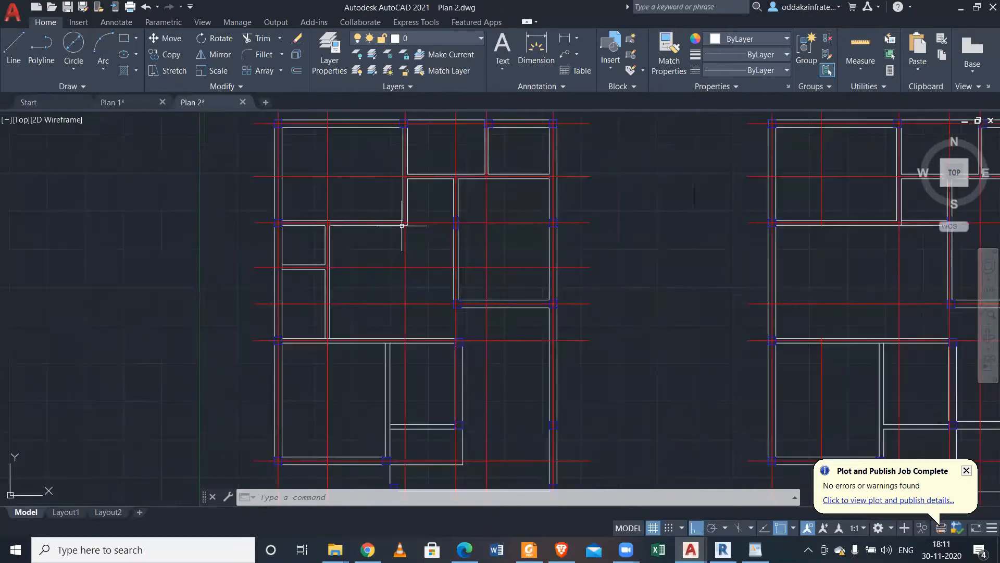
click(431, 246)
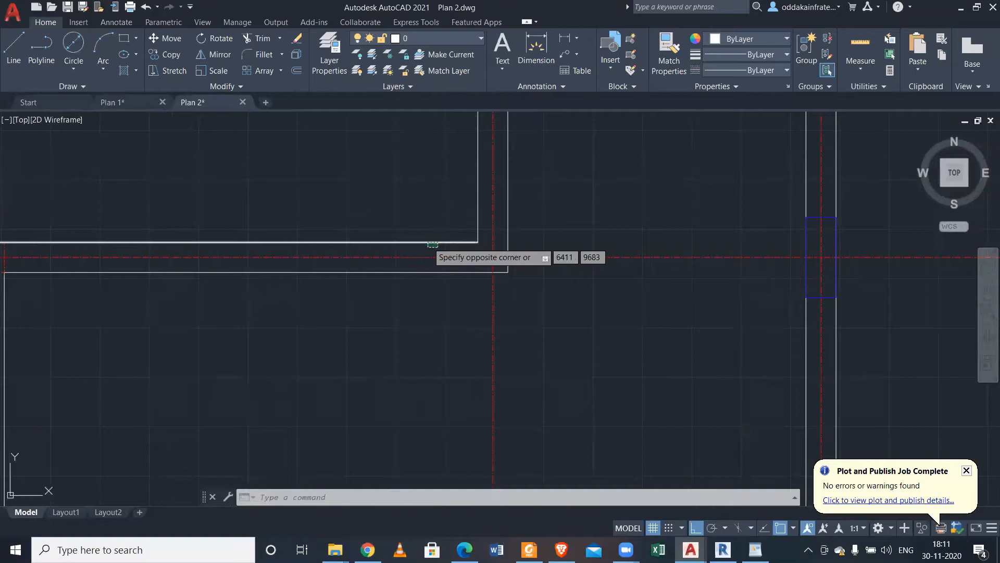
key(Escape)
scroll(500, 237, down, 2)
scroll(519, 229, up, 4)
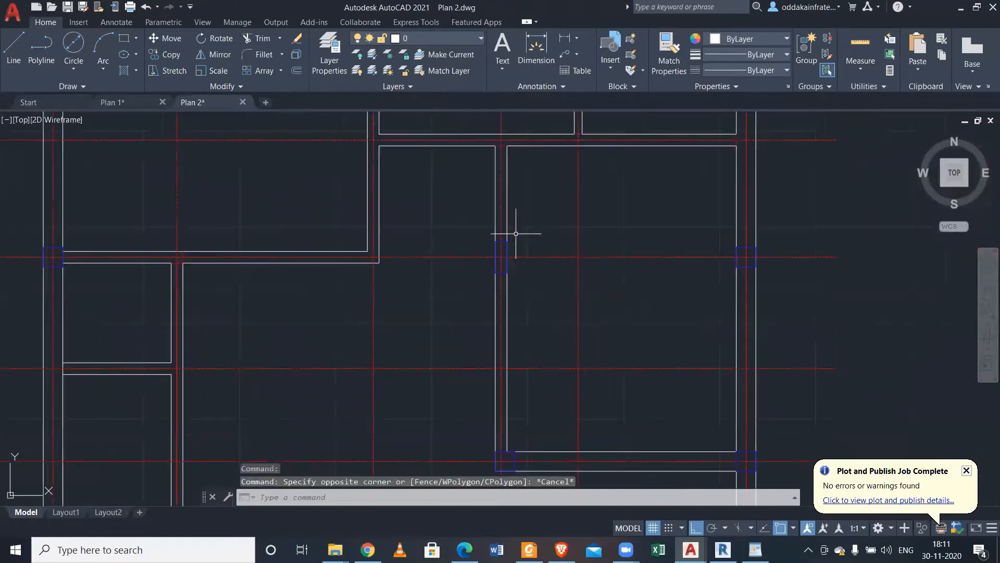
click(451, 224)
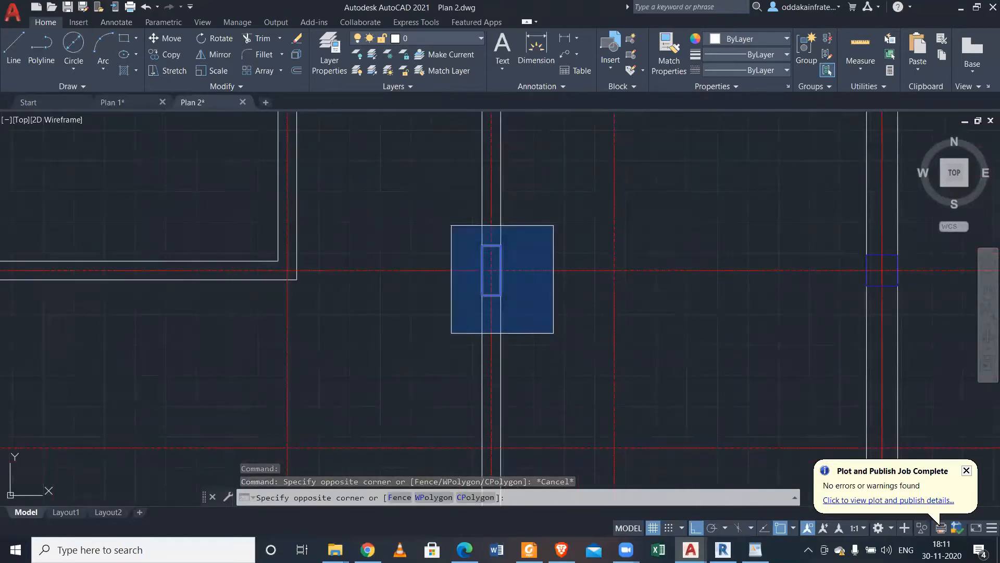
click(553, 332)
scroll(553, 332, down, 3)
scroll(530, 323, up, 2)
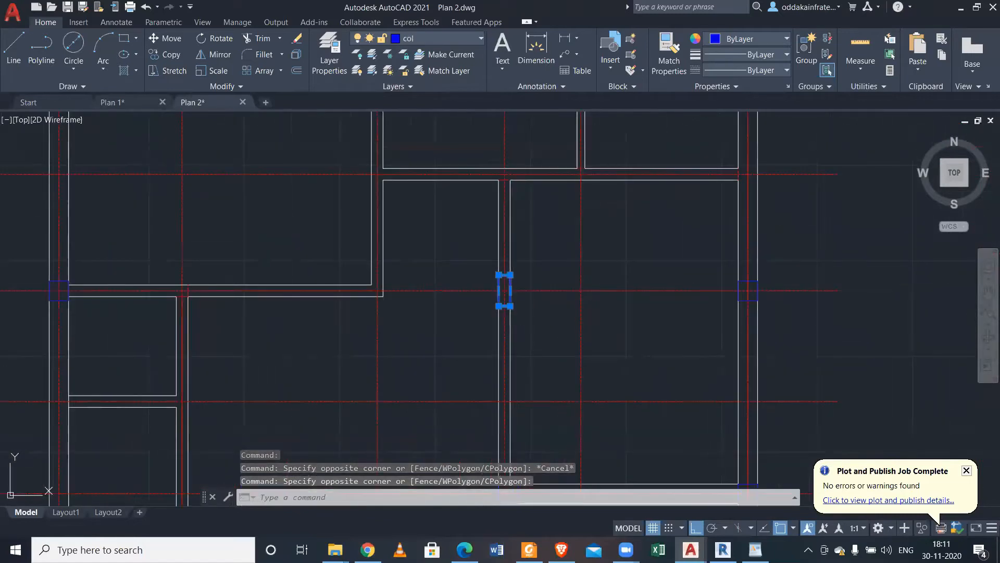
key(Delete)
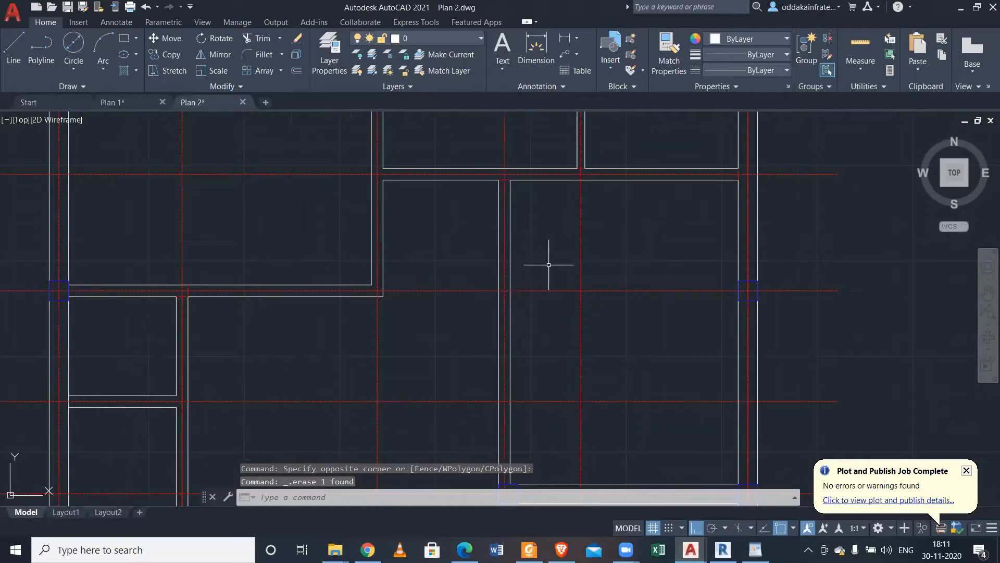
Measure the width of the square column on the ground floor's right outer wall without placing a dimension.
scroll(750, 284, up, 4)
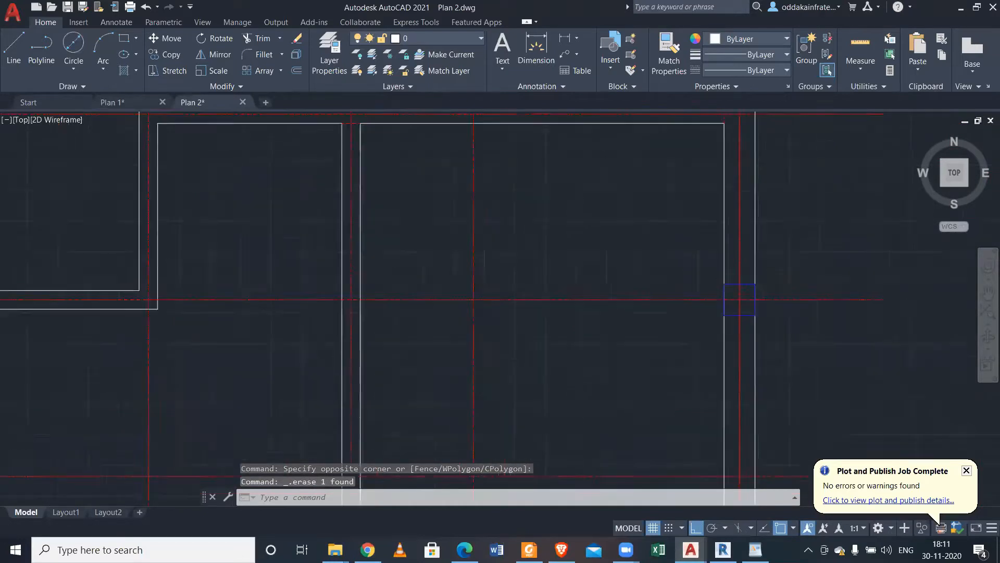
click(536, 50)
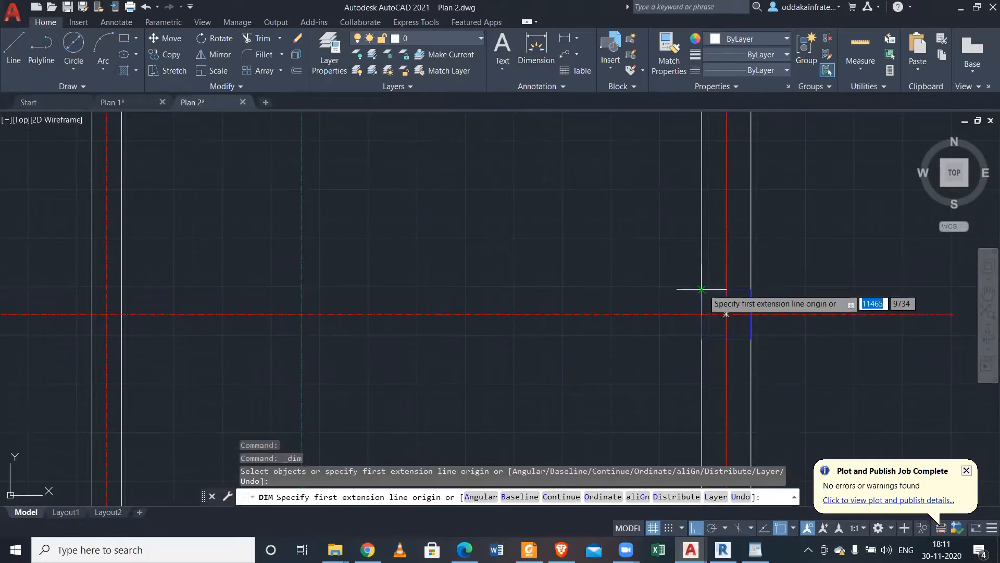
click(701, 290)
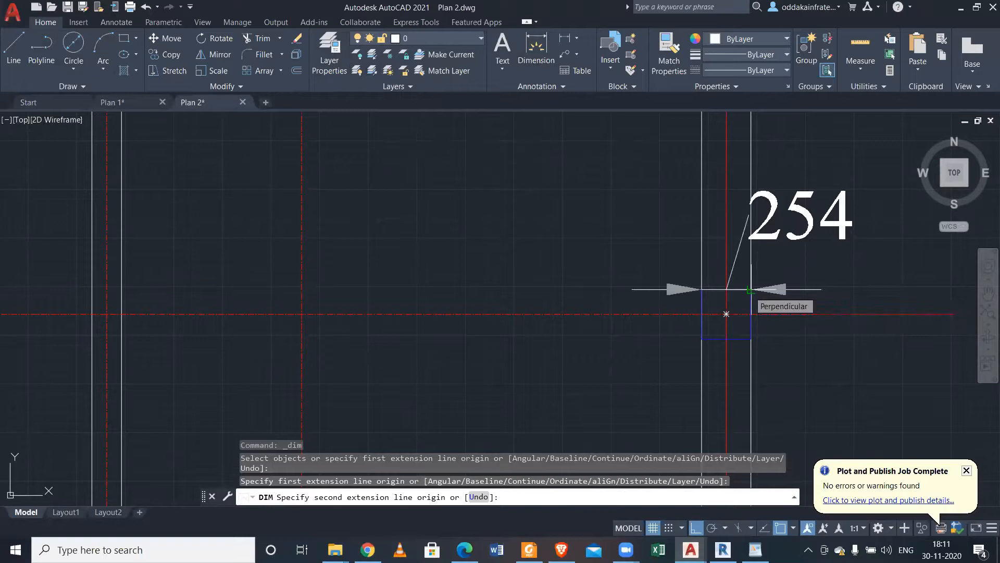
key(Escape)
Copy the right outer wall's square column from its centre to the grid intersection on the inner vertical wall.
scroll(573, 284, down, 1)
scroll(364, 279, down, 1)
middle_drag(356, 274, 498, 299)
scroll(528, 308, up, 1)
click(729, 294)
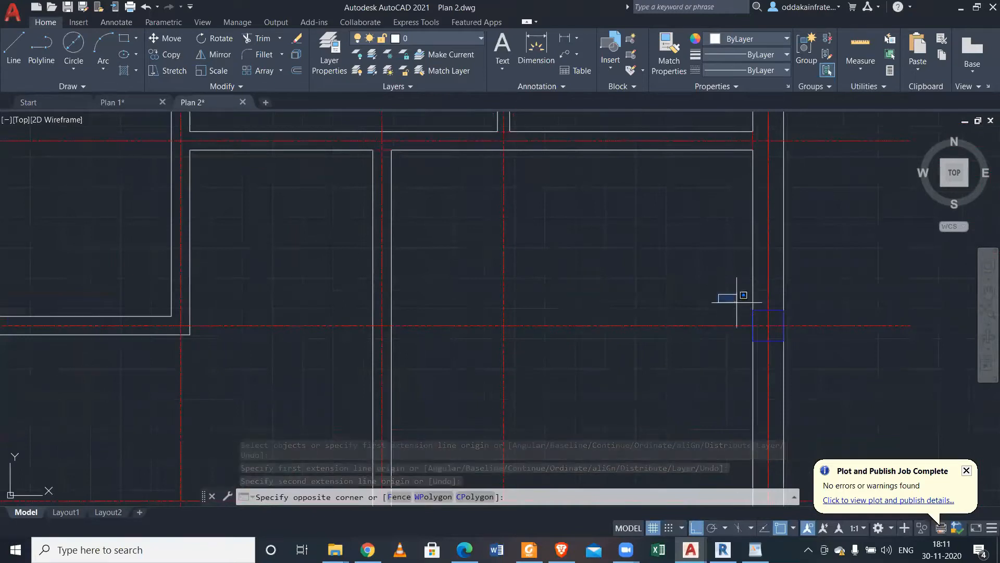
click(868, 388)
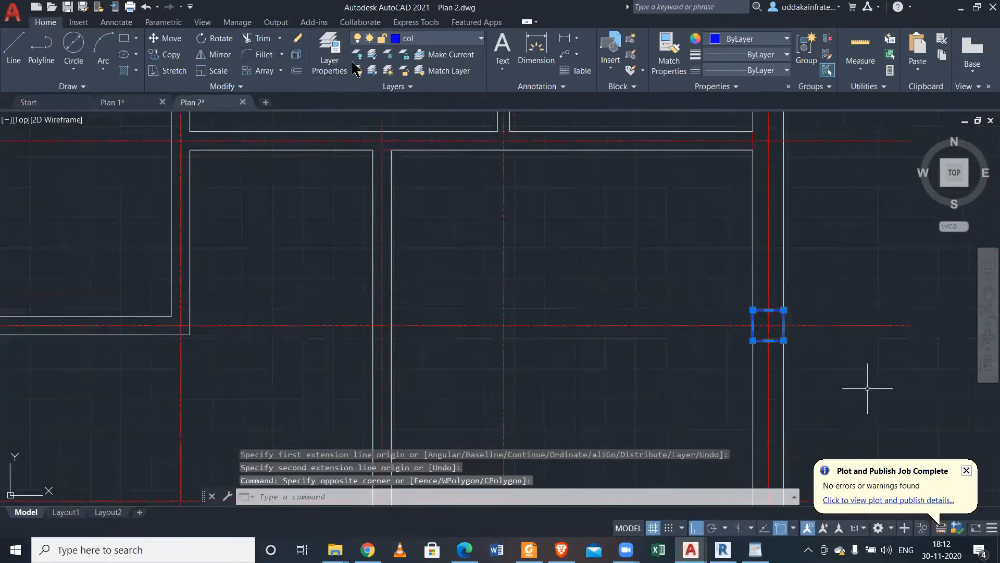
click(170, 54)
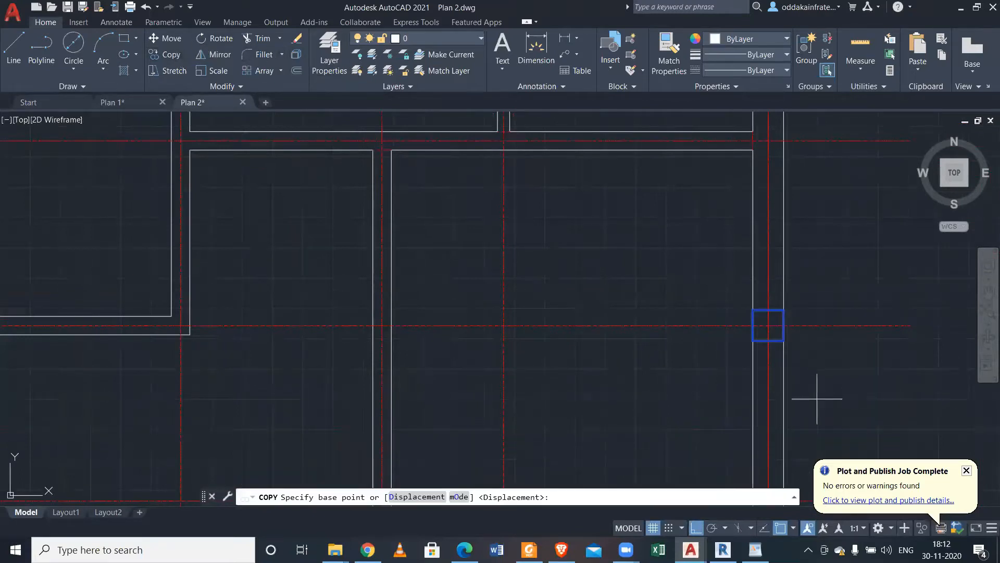
click(768, 325)
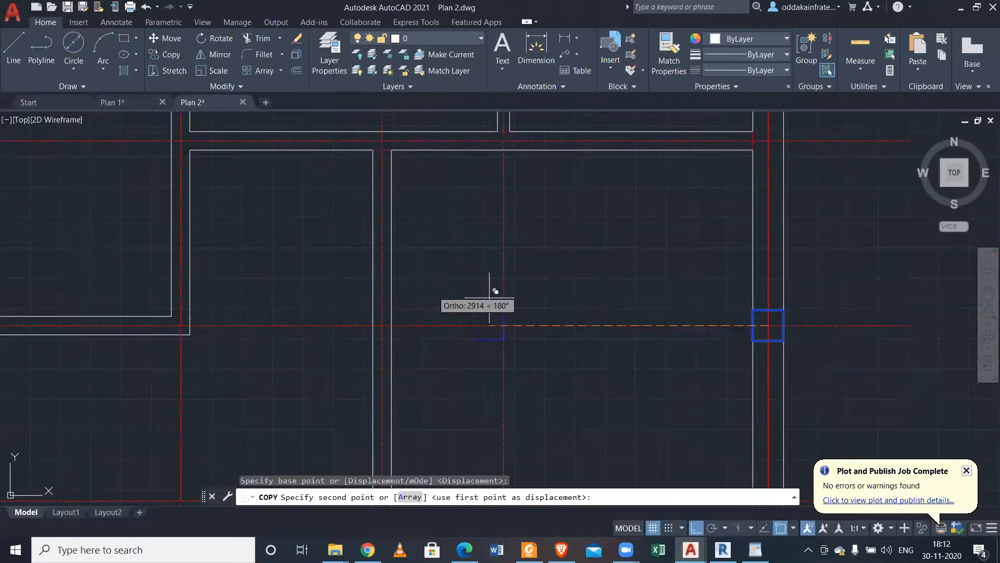
click(381, 325)
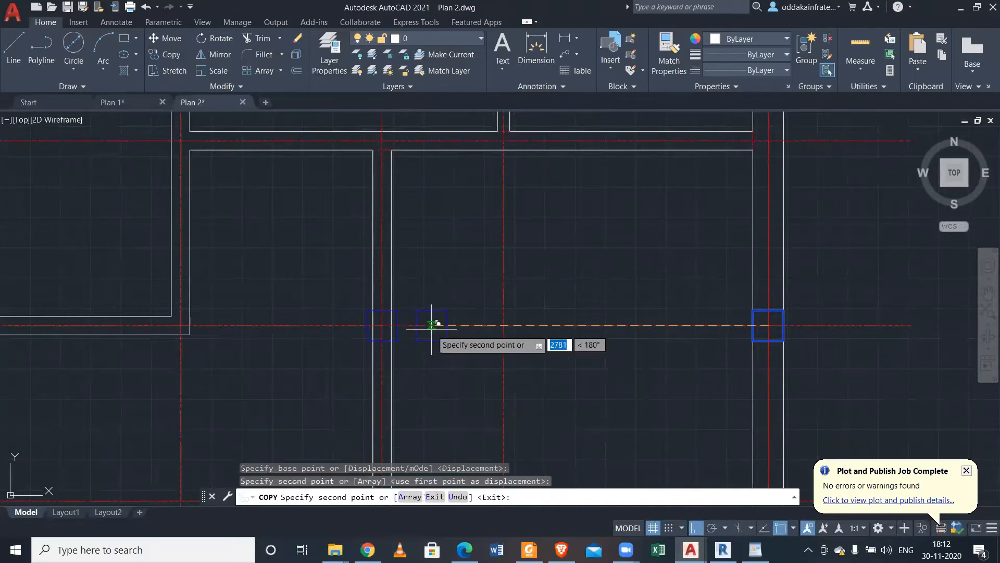
key(Escape)
scroll(356, 312, down, 3)
scroll(364, 315, up, 2)
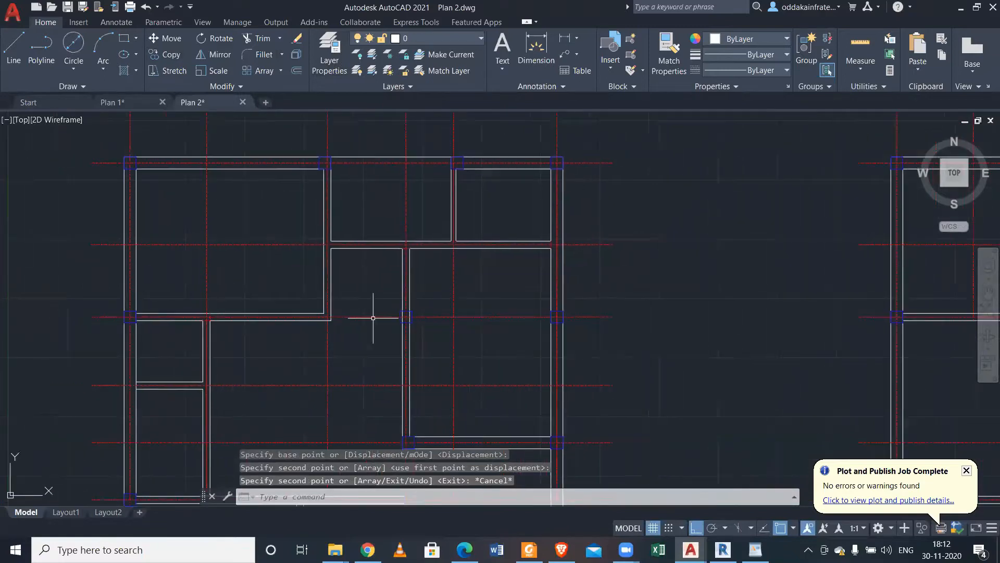
scroll(372, 319, down, 3)
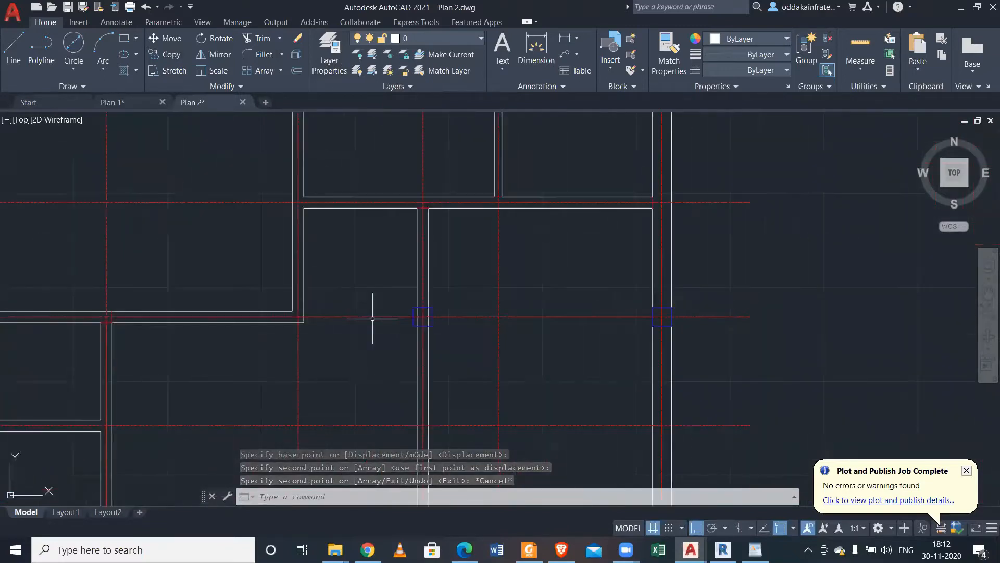
scroll(430, 322, up, 5)
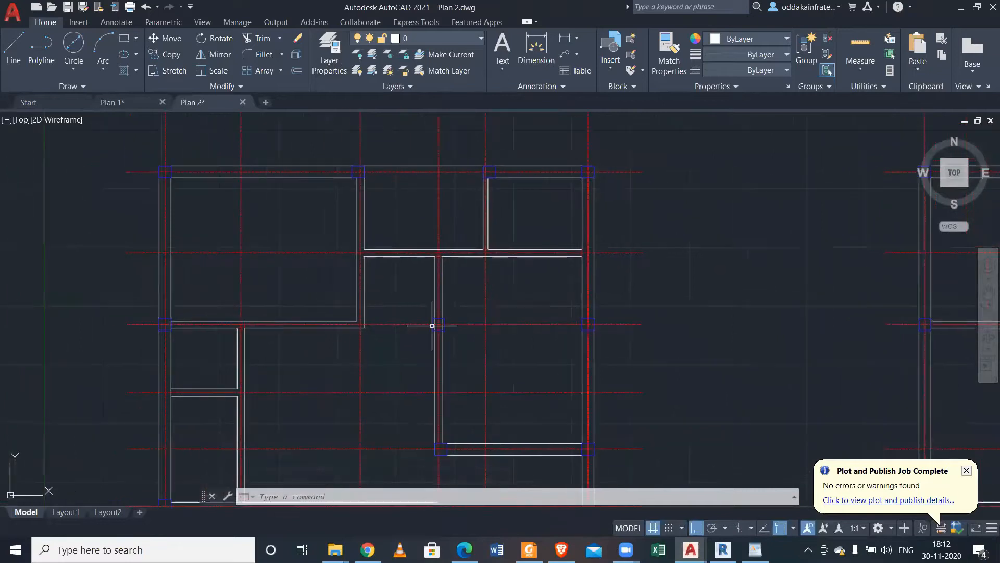
scroll(422, 275, down, 2)
scroll(352, 305, down, 2)
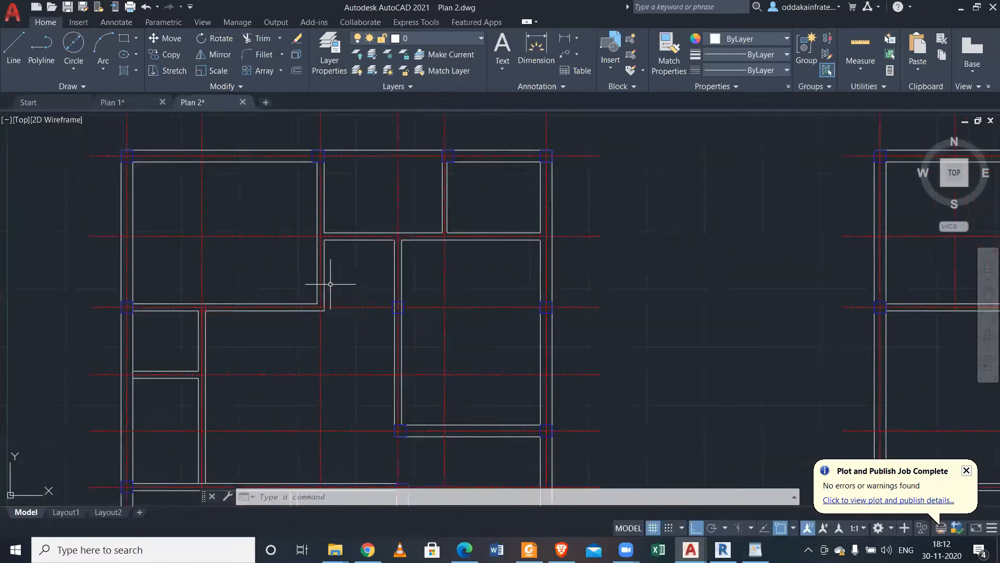
Move the upper line of the horizontal wall below the upper-left room so it aligns with the left column's top edge.
scroll(124, 292, up, 2)
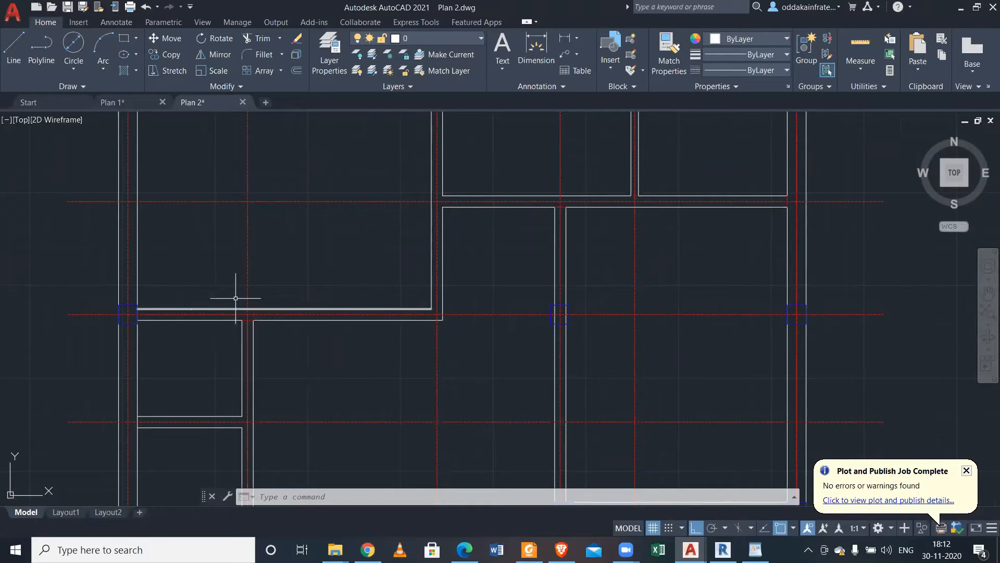
scroll(172, 290, up, 2)
scroll(171, 292, down, 2)
scroll(127, 310, up, 4)
click(180, 320)
click(178, 295)
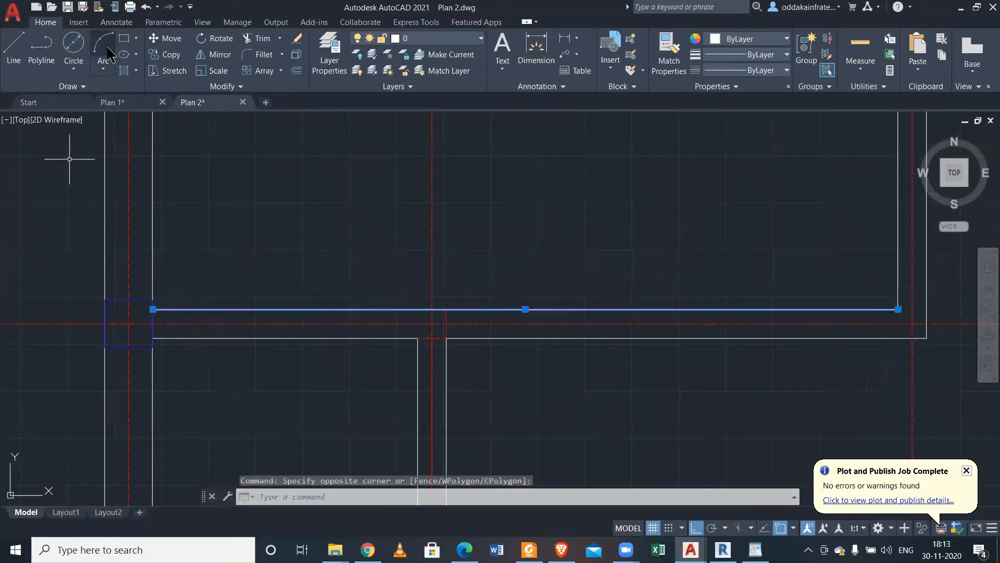
click(160, 38)
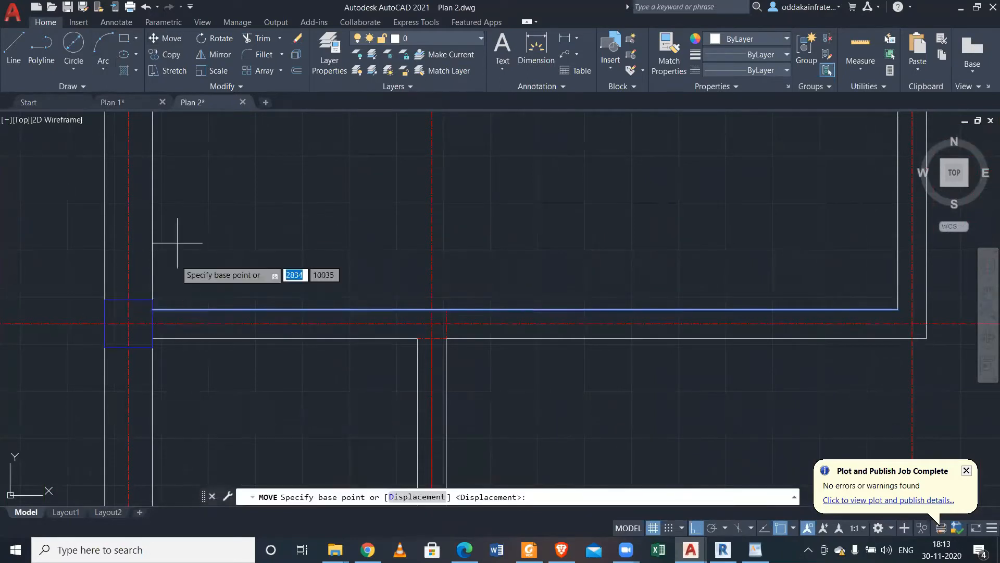
click(153, 309)
click(153, 300)
scroll(156, 284, down, 3)
scroll(297, 286, up, 4)
scroll(297, 286, down, 2)
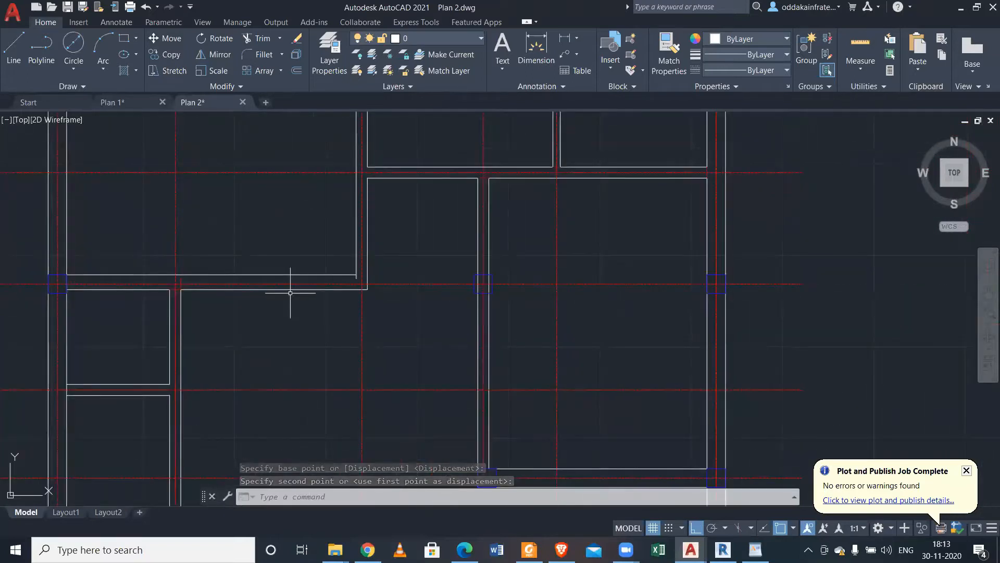
scroll(290, 293, up, 2)
click(290, 283)
click(261, 293)
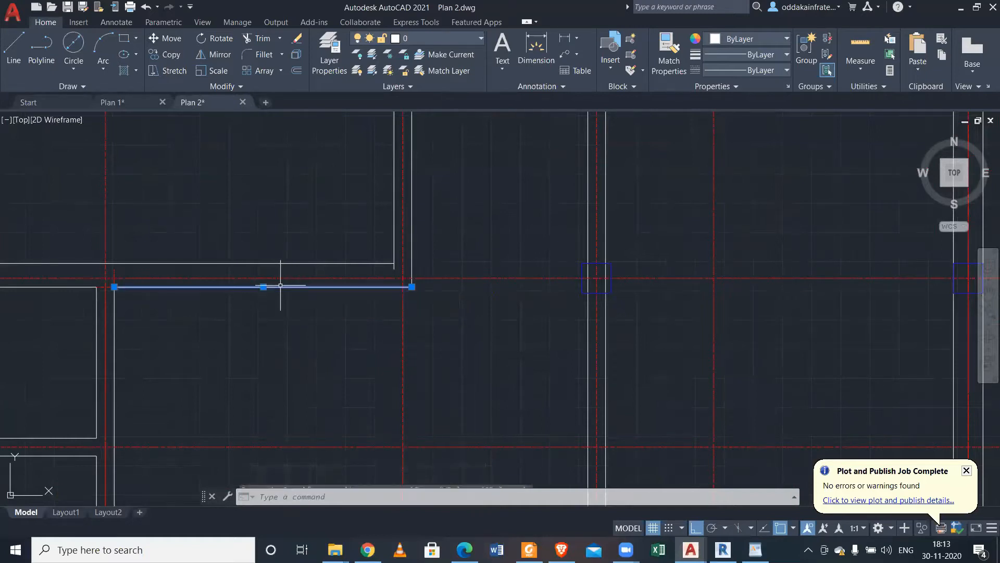
middle_drag(92, 293, 338, 345)
scroll(280, 353, up, 2)
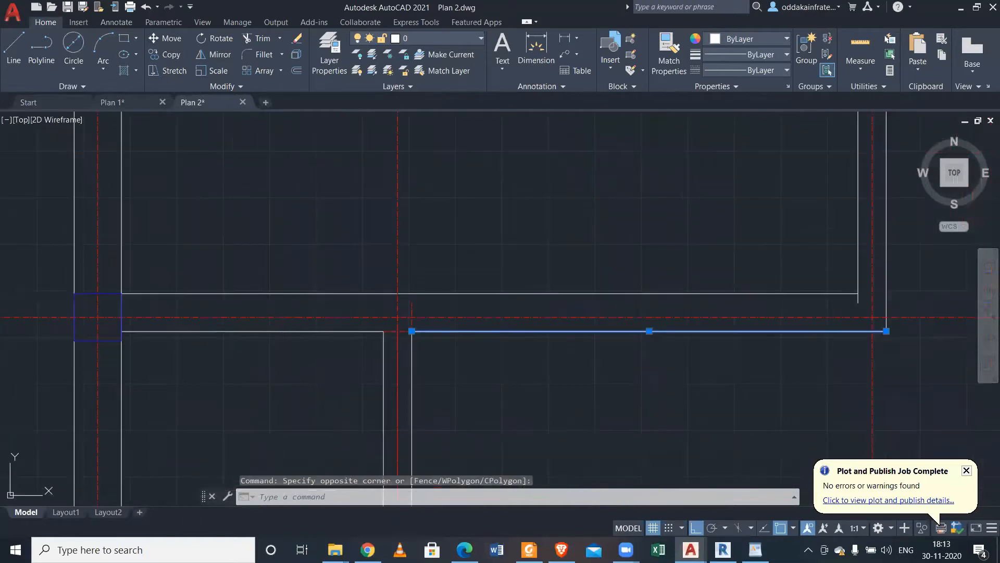
click(280, 353)
click(265, 328)
key(Escape)
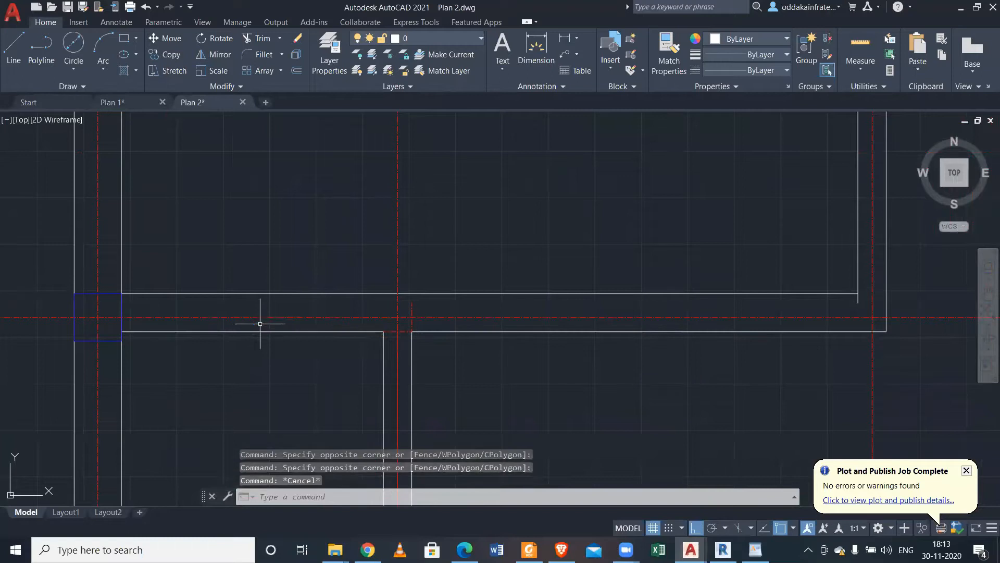
Delete the two lower line segments of the horizontal wall below the upper-left room.
click(458, 342)
click(446, 330)
click(351, 339)
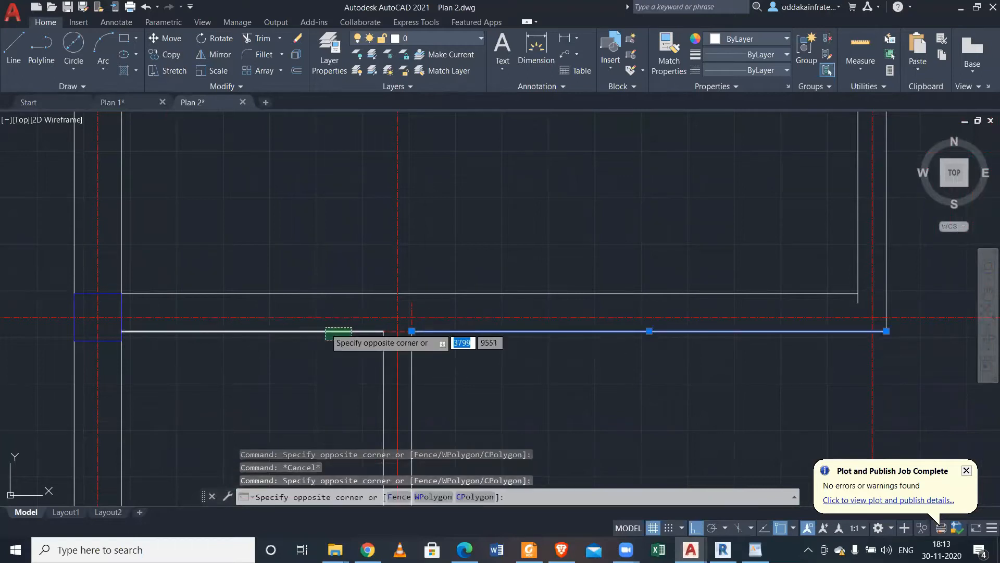
click(328, 329)
key(Delete)
Extend the horizontal wall's remaining upper line to the left face of the inner vertical wall.
scroll(298, 312, down, 3)
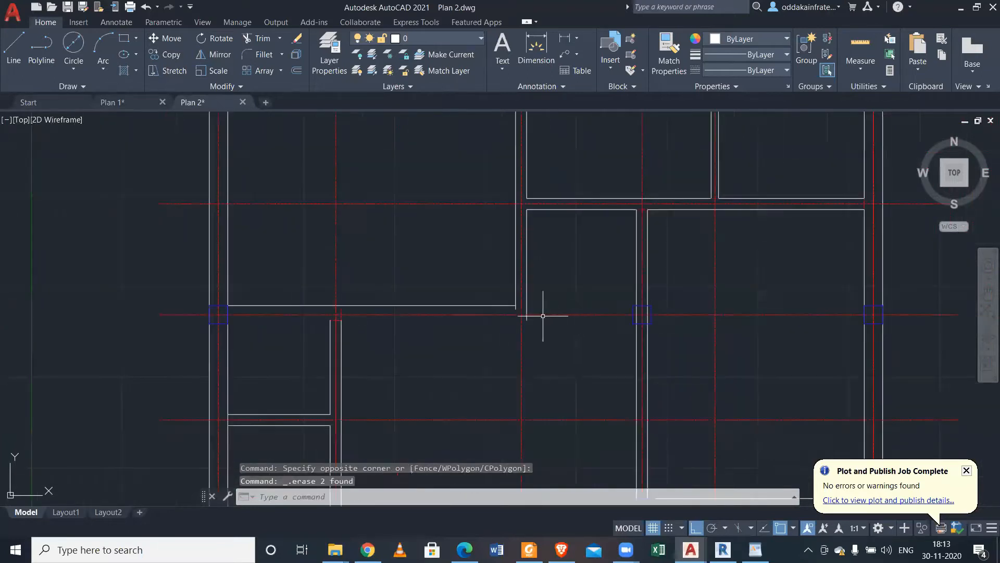
click(637, 263)
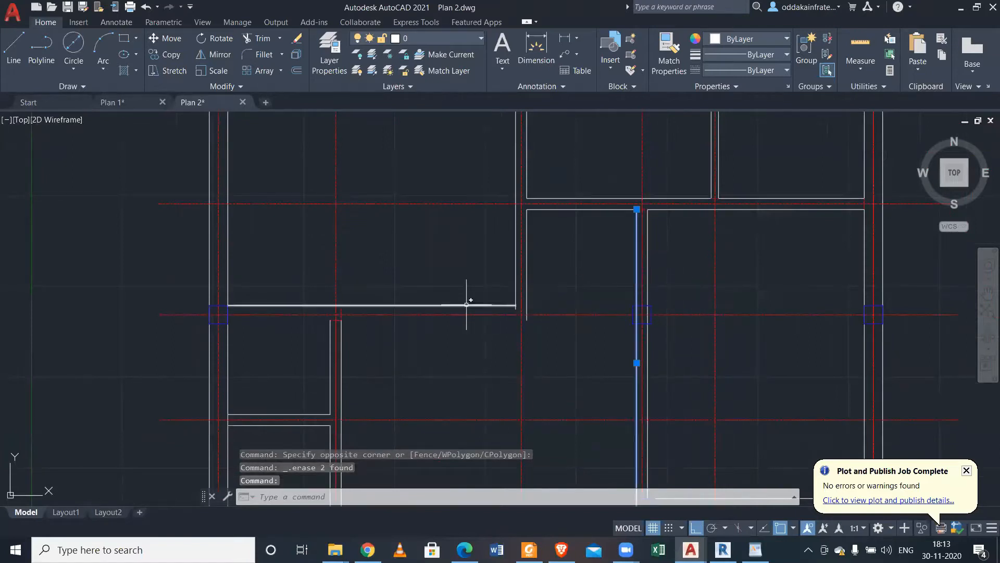
text(ex)
key(Return)
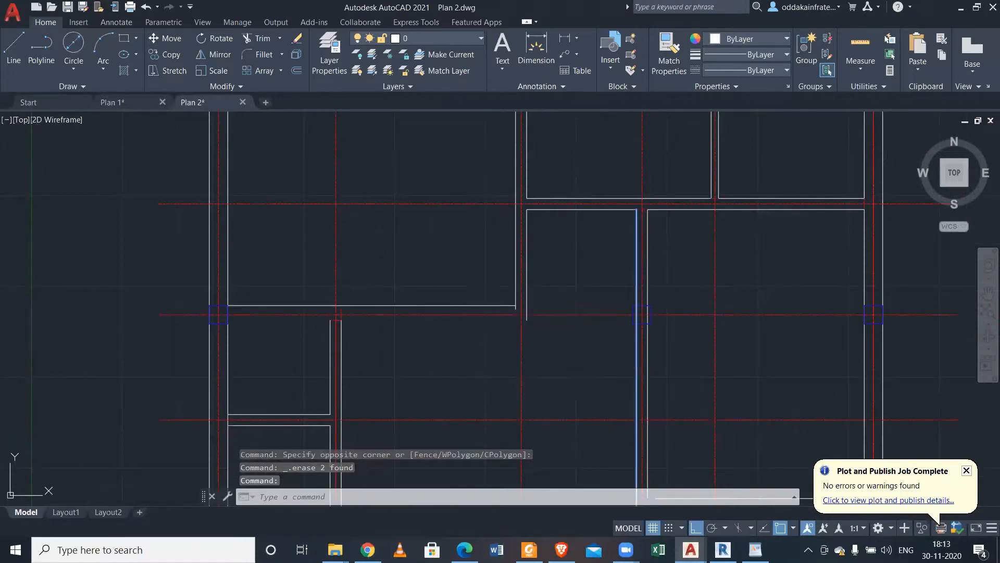
click(476, 304)
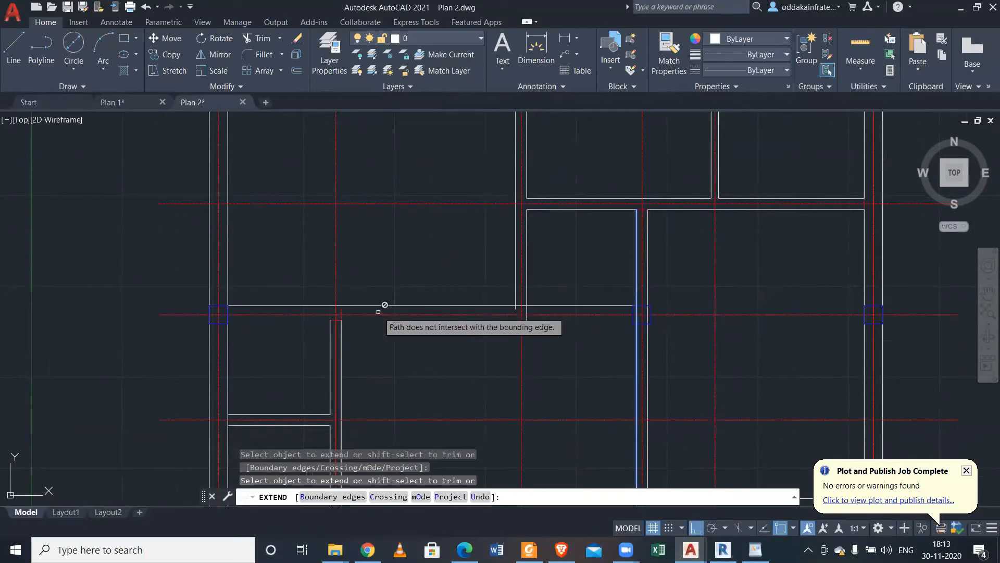
Copy the horizontal wall's upper line below the upper-left room down to the bottom edge of the left column.
key(Escape)
click(293, 304)
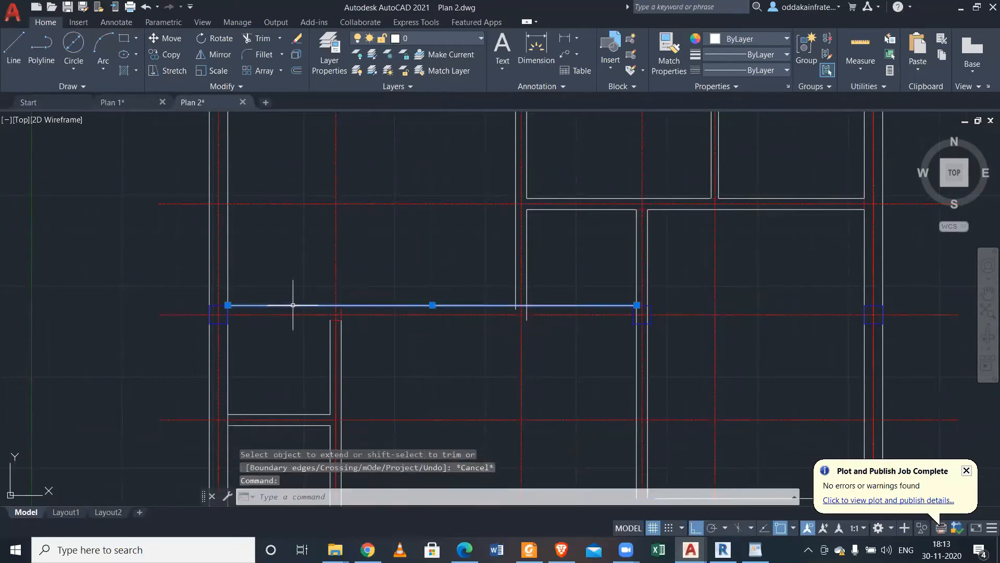
click(167, 54)
scroll(218, 314, up, 5)
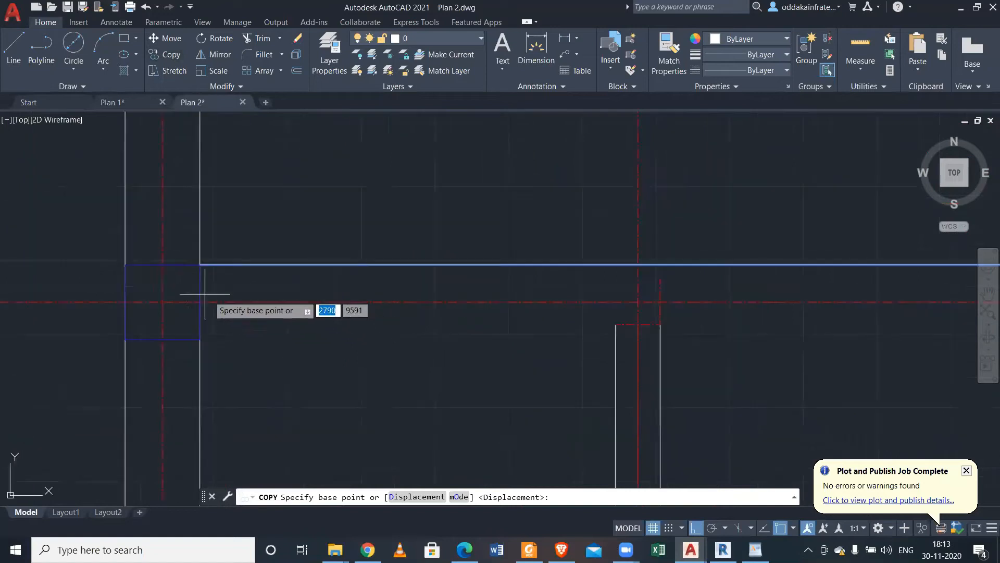
click(162, 302)
click(200, 339)
key(Escape)
Delete the column on the top wall at the partition between the two upper-right rooms.
scroll(196, 320, down, 5)
middle_drag(426, 327, 346, 337)
scroll(261, 328, up, 4)
scroll(355, 352, down, 3)
scroll(368, 380, down, 5)
middle_drag(375, 363, 361, 225)
middle_drag(347, 189, 368, 293)
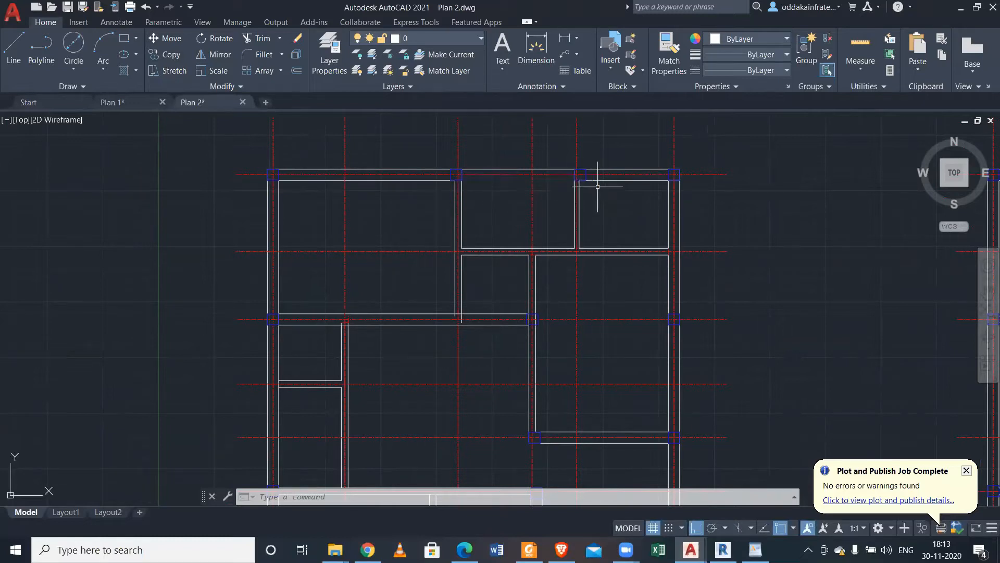
click(555, 146)
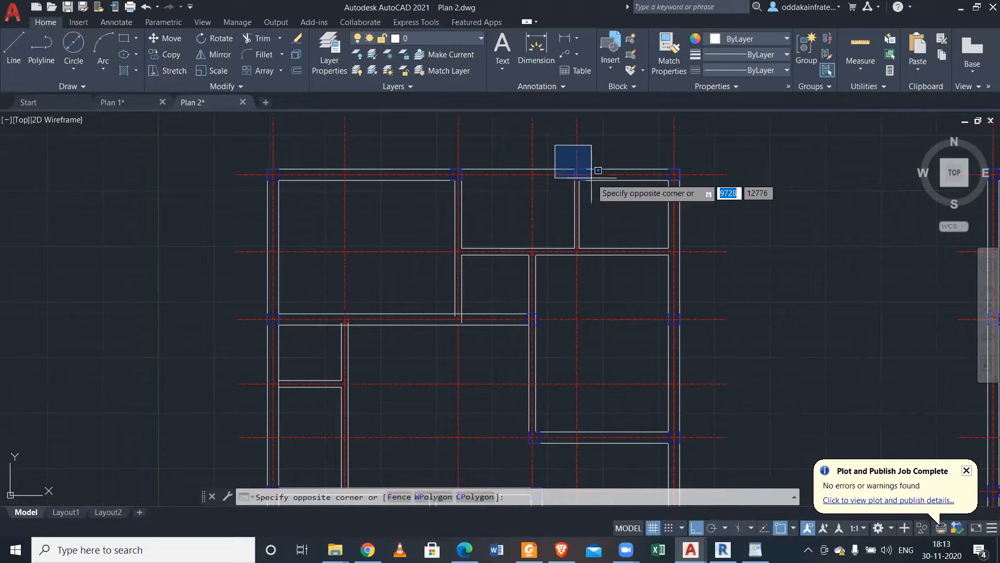
click(613, 197)
key(Delete)
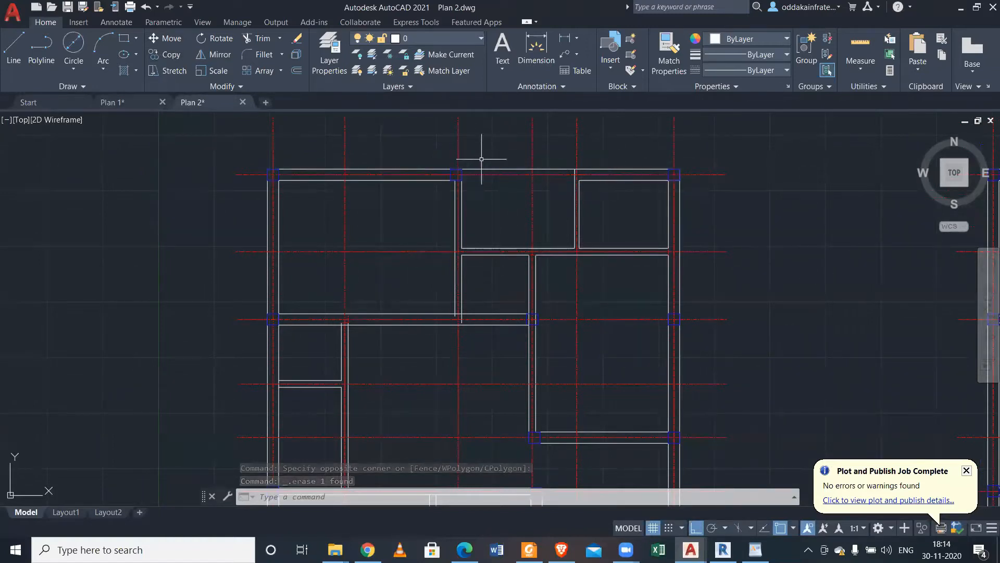
Measure the spacing above the top wall from the middle column's grid line towards the grid lines on its right.
middle_drag(597, 156, 582, 203)
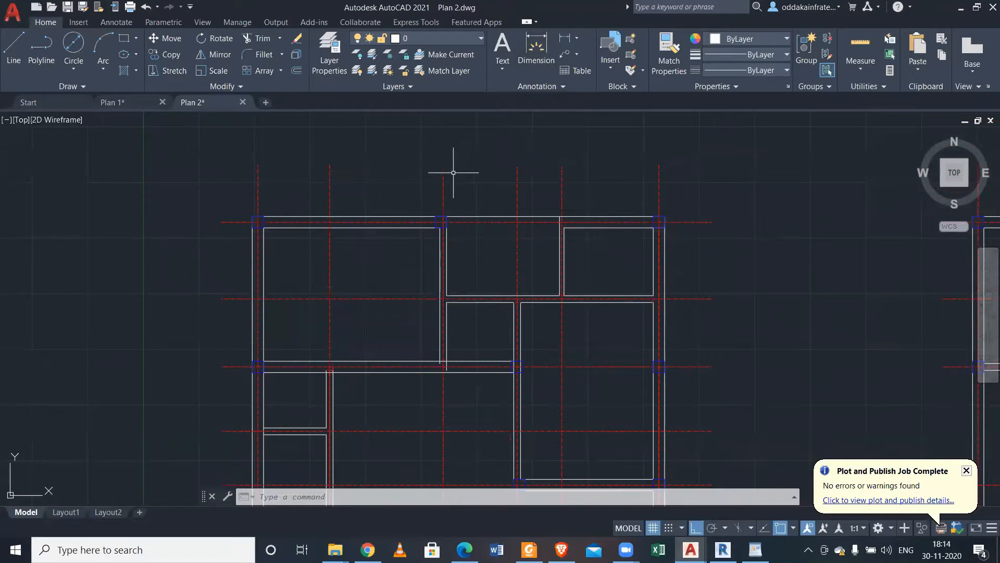
click(536, 72)
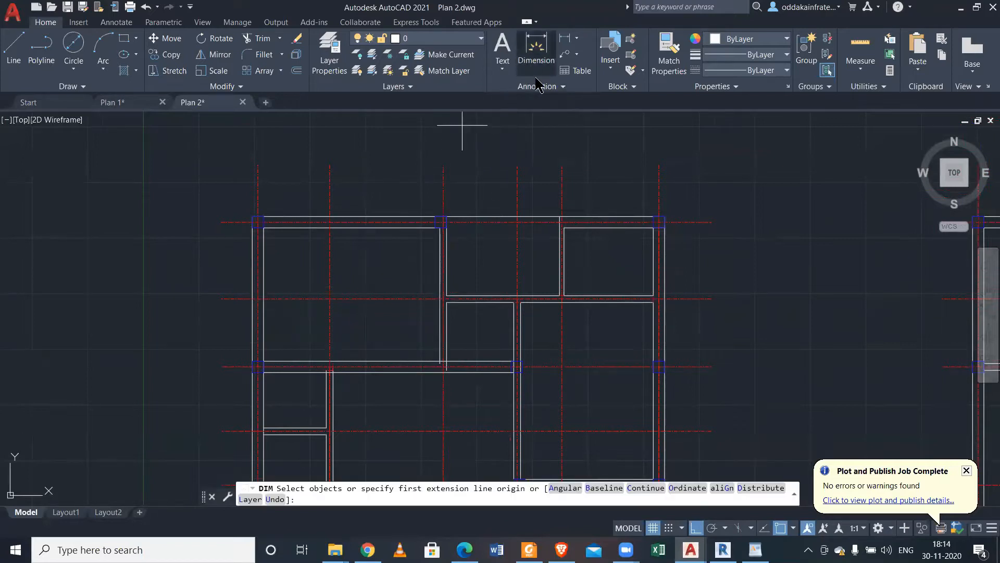
click(443, 166)
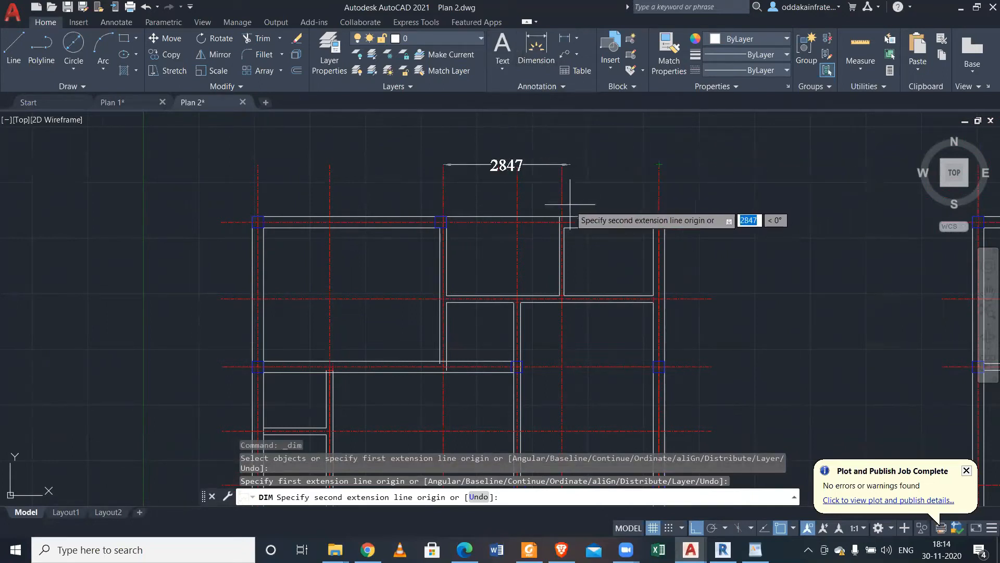
key(Return)
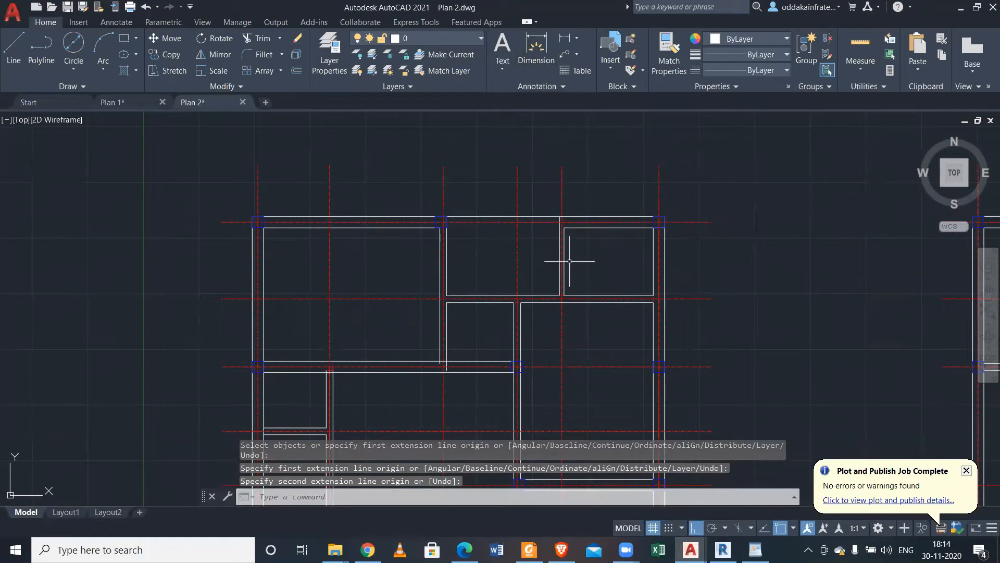
scroll(571, 261, down, 1)
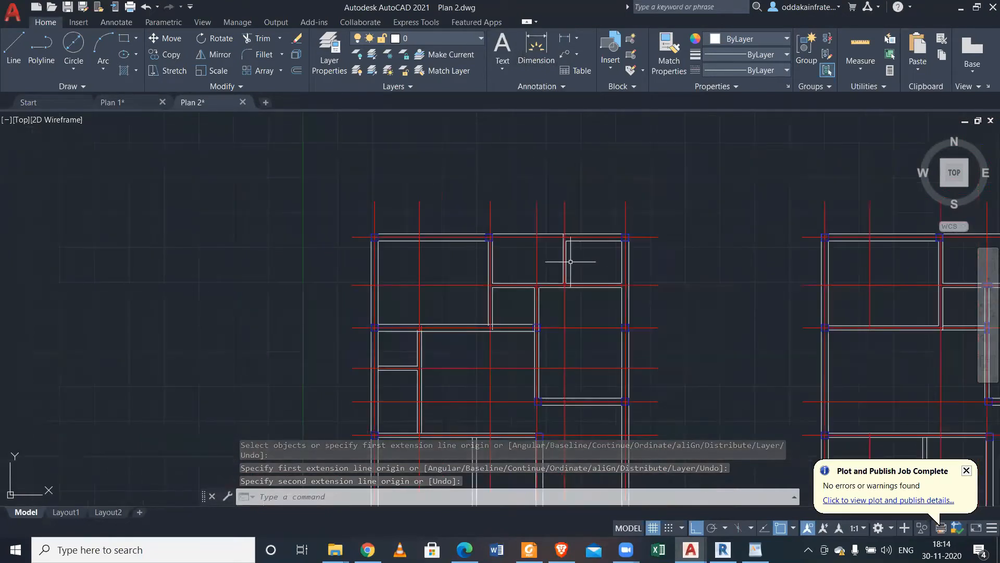
scroll(565, 253, down, 2)
scroll(522, 227, up, 2)
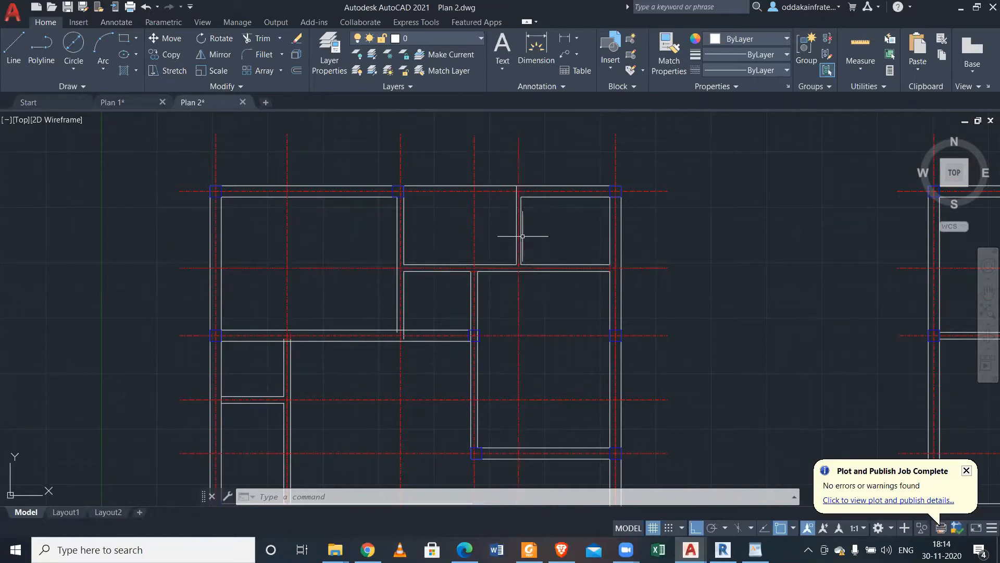
Delete the lower segment of the right-hand line of the vertical wall beside the upper-left room.
click(530, 197)
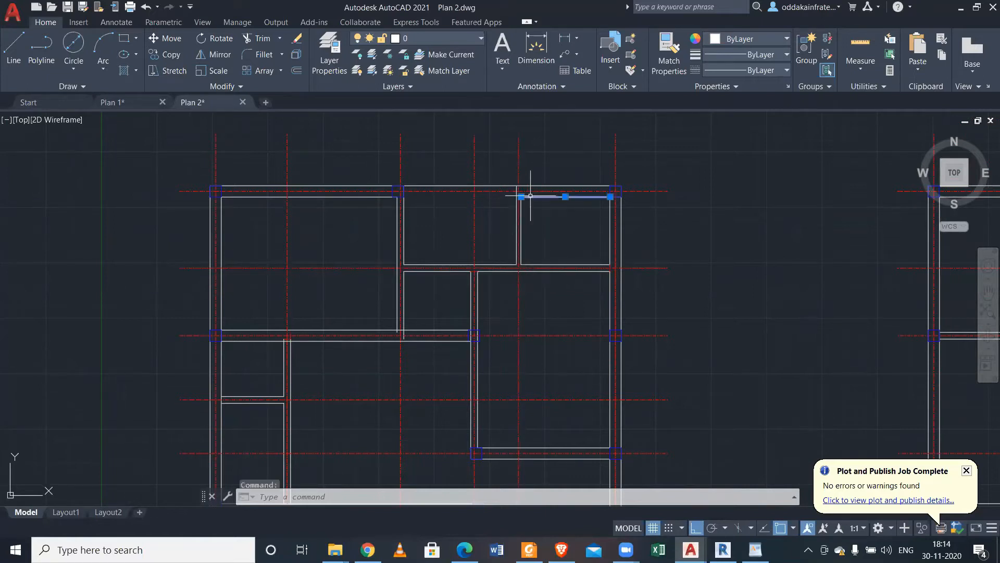
key(Escape)
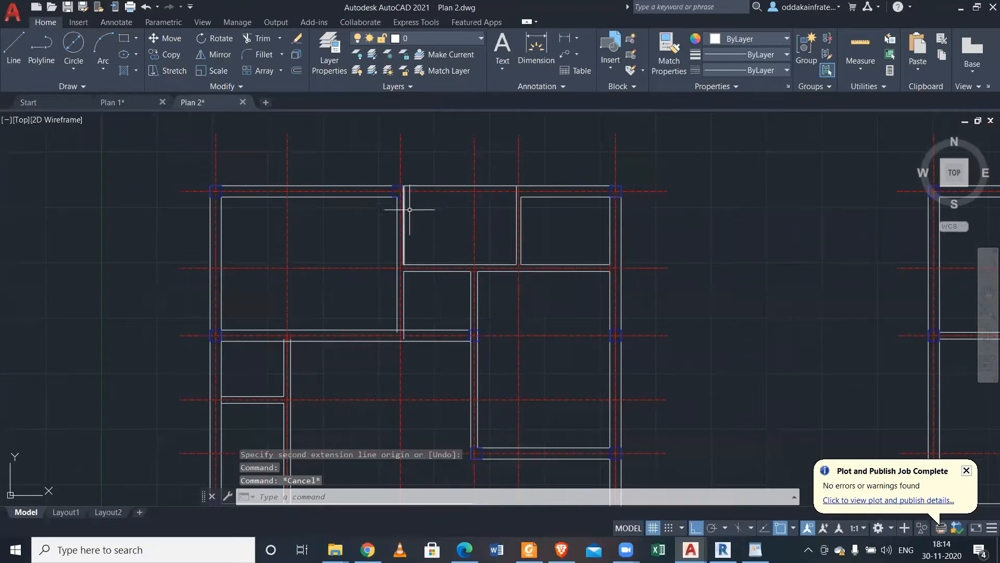
key(Escape)
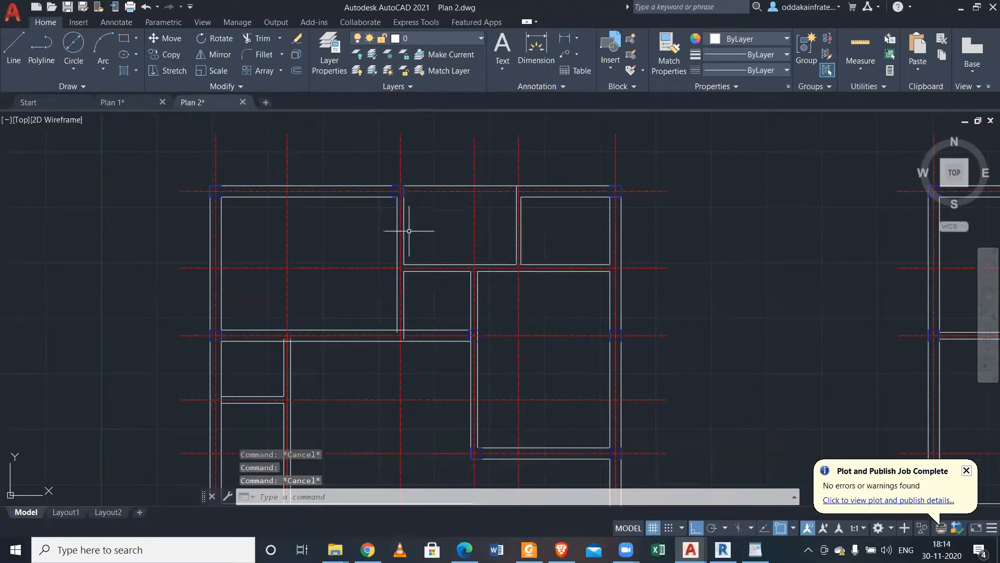
click(404, 215)
key(Delete)
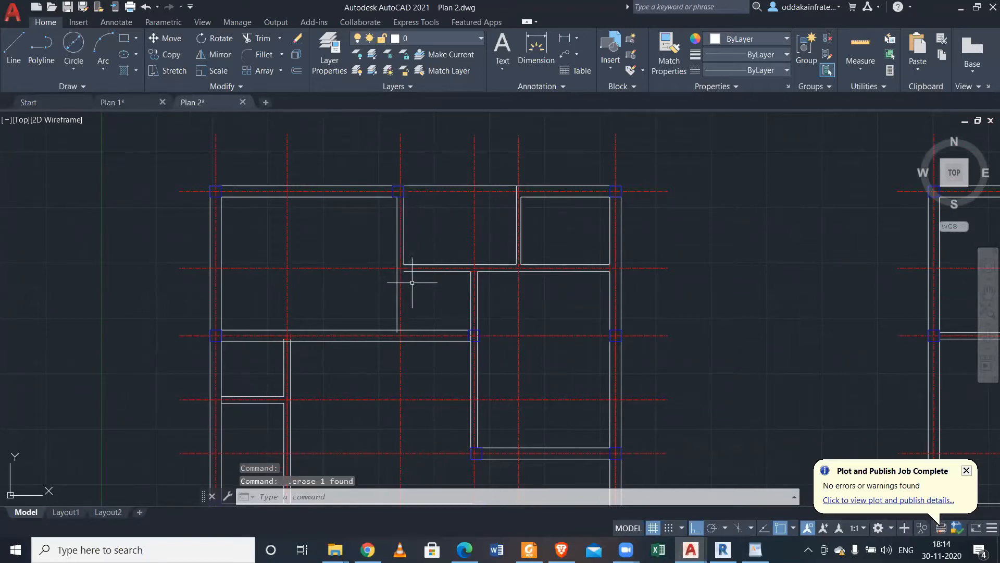
Extend the remaining right-hand line of that vertical wall down to the upper line of the horizontal wall.
click(402, 330)
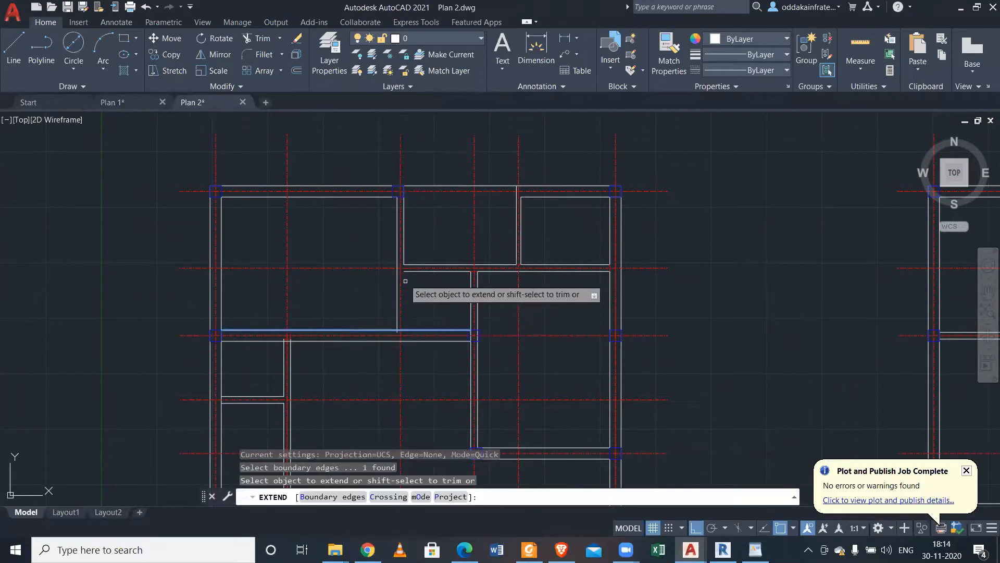
click(404, 240)
key(Escape)
click(397, 263)
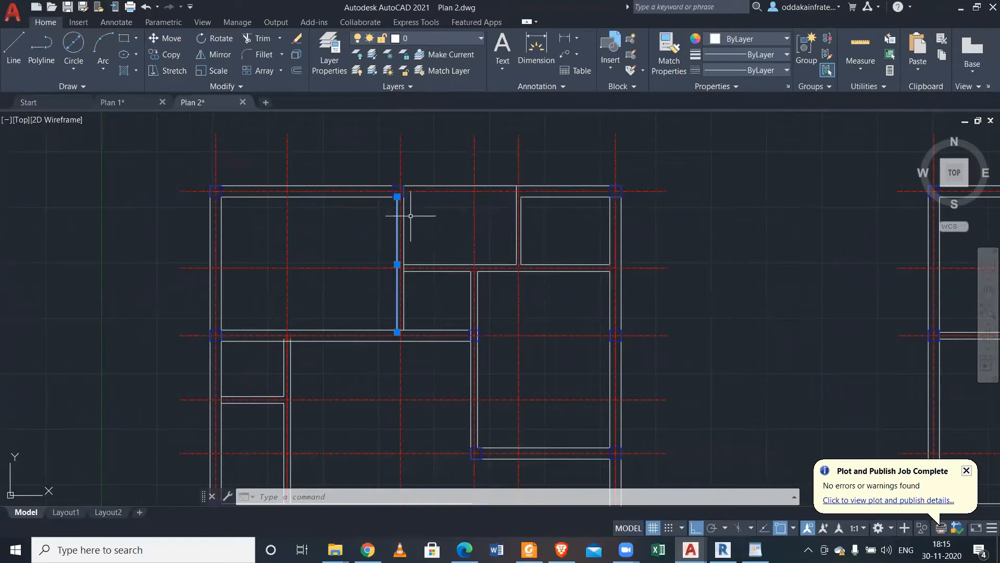
key(Escape)
Extend the inner line of the top wall above the upper-right room leftward to the vertical wall beside the upper-left room.
click(404, 213)
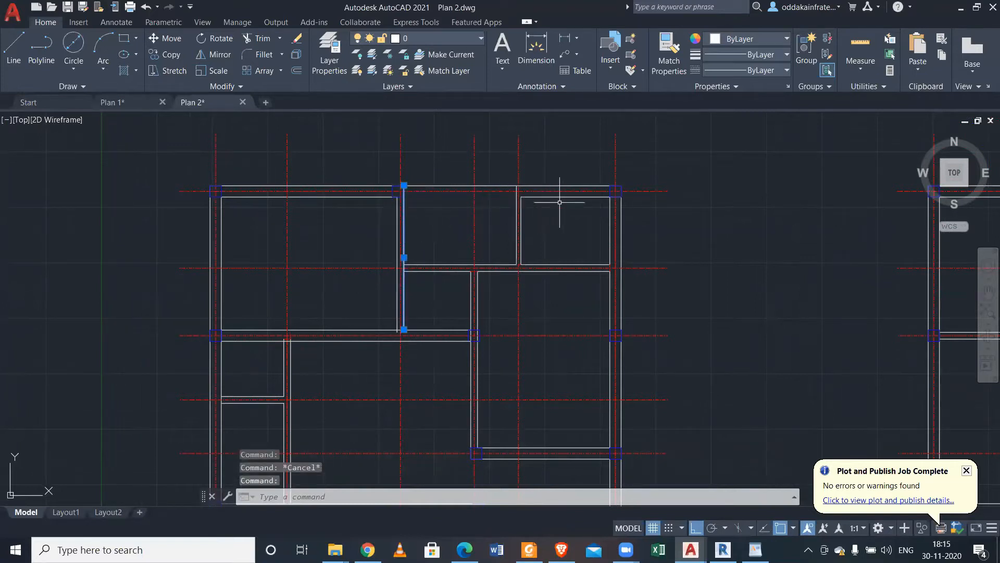
text(x)
key(Return)
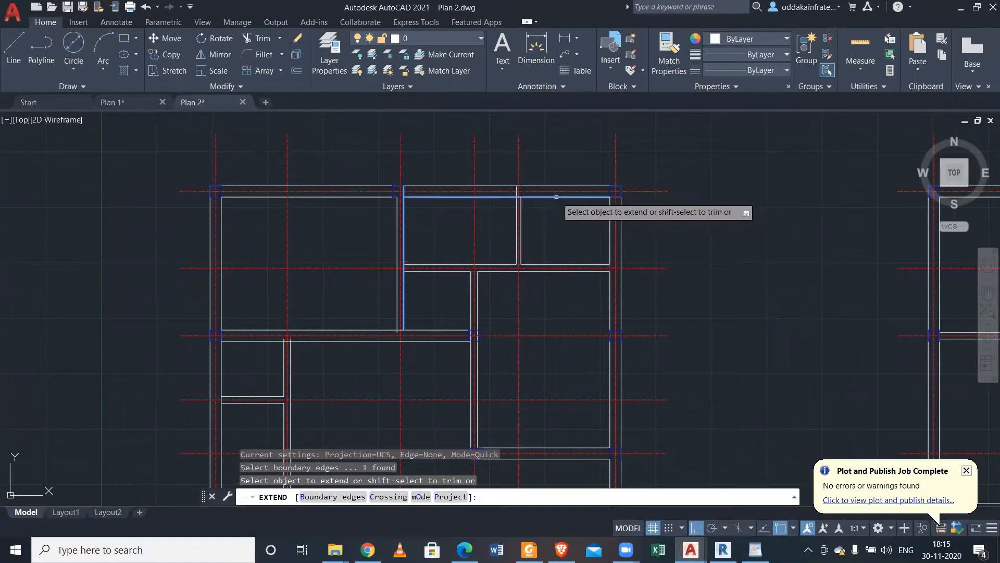
click(560, 196)
key(Escape)
Delete the left line of the partition between the two upper-right rooms.
scroll(514, 185, up, 2)
scroll(515, 185, up, 1)
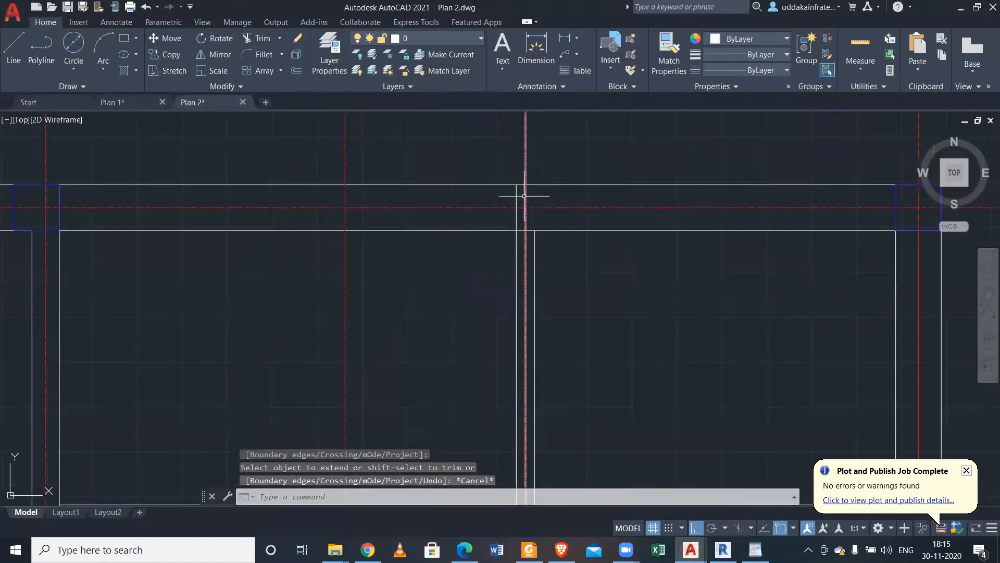
click(516, 194)
key(Delete)
scroll(517, 194, down, 3)
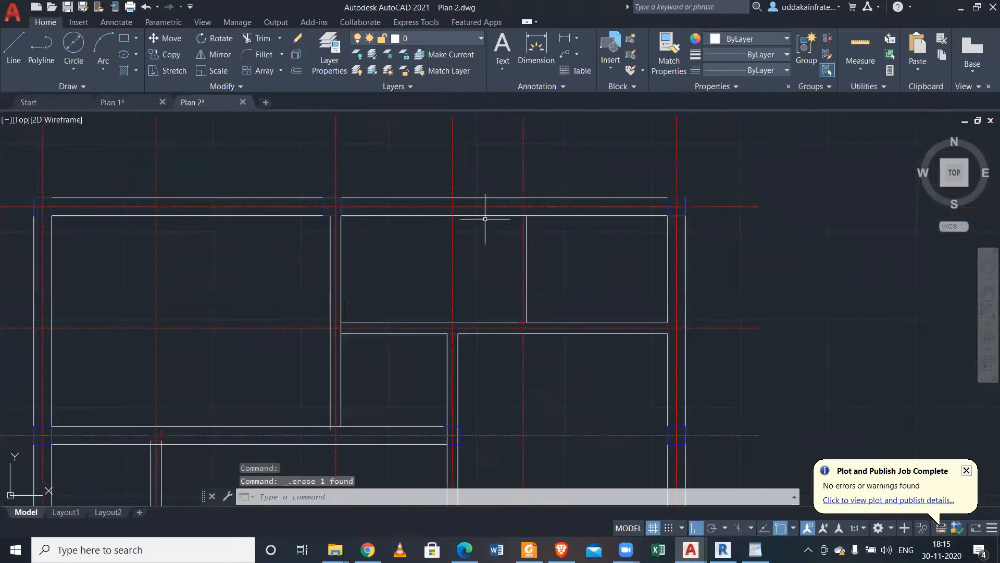
click(530, 242)
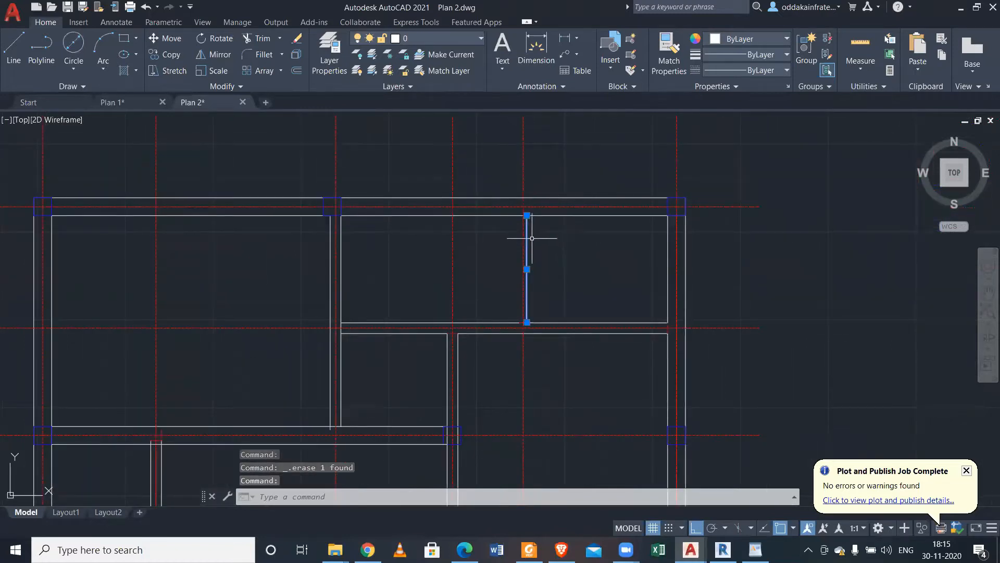
scroll(532, 238, up, 3)
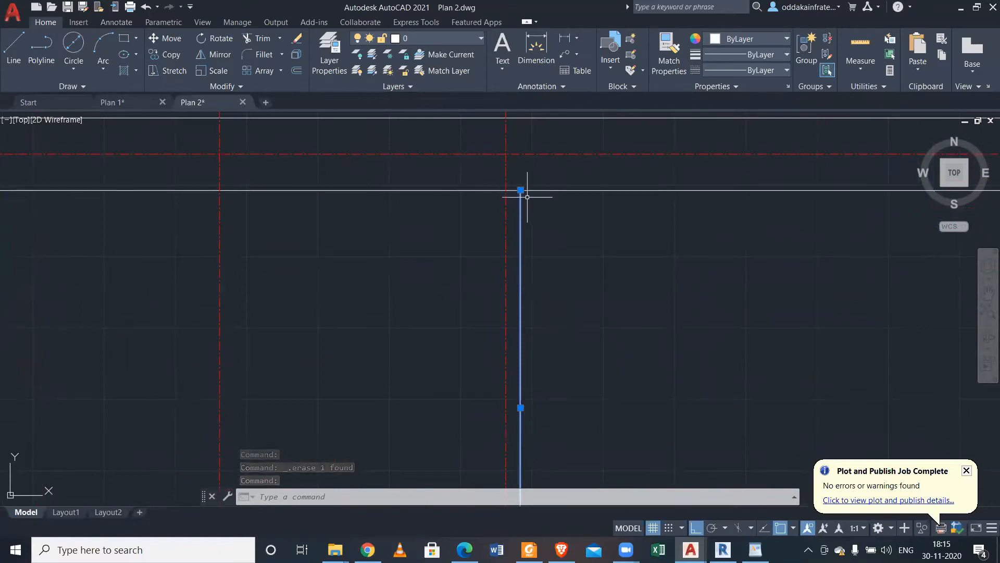
scroll(524, 198, down, 2)
text(o)
key(Return)
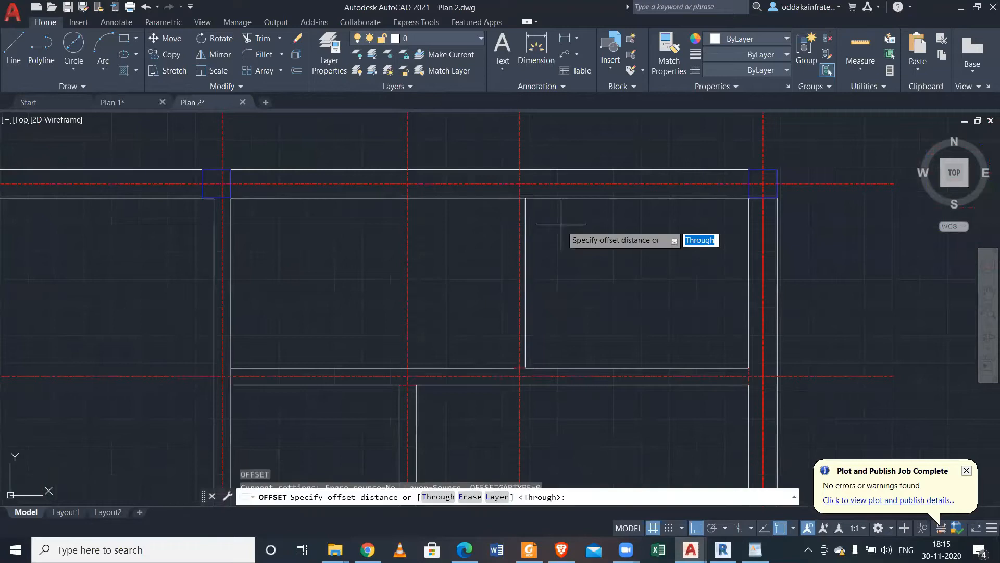
text(15)
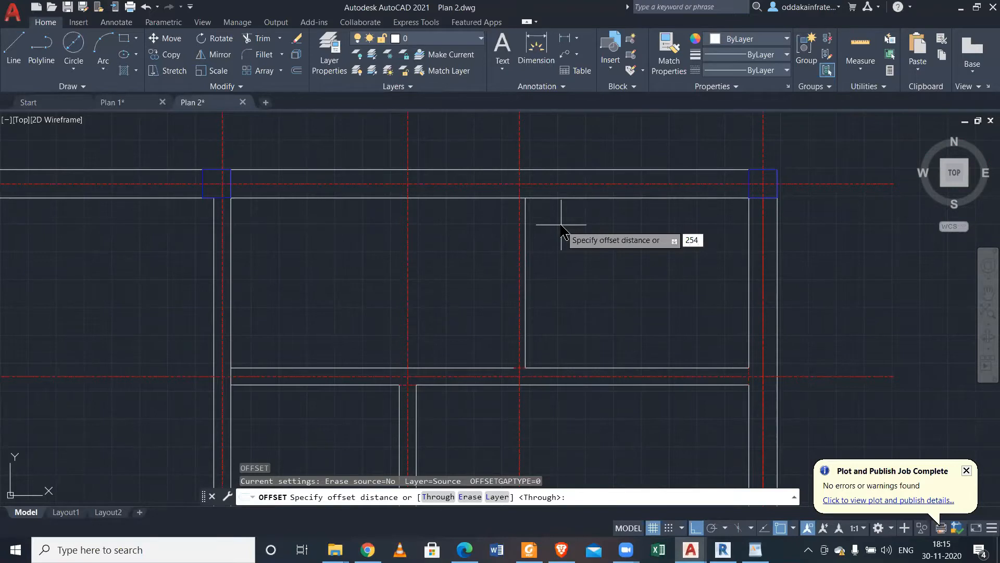
key(Return)
click(525, 231)
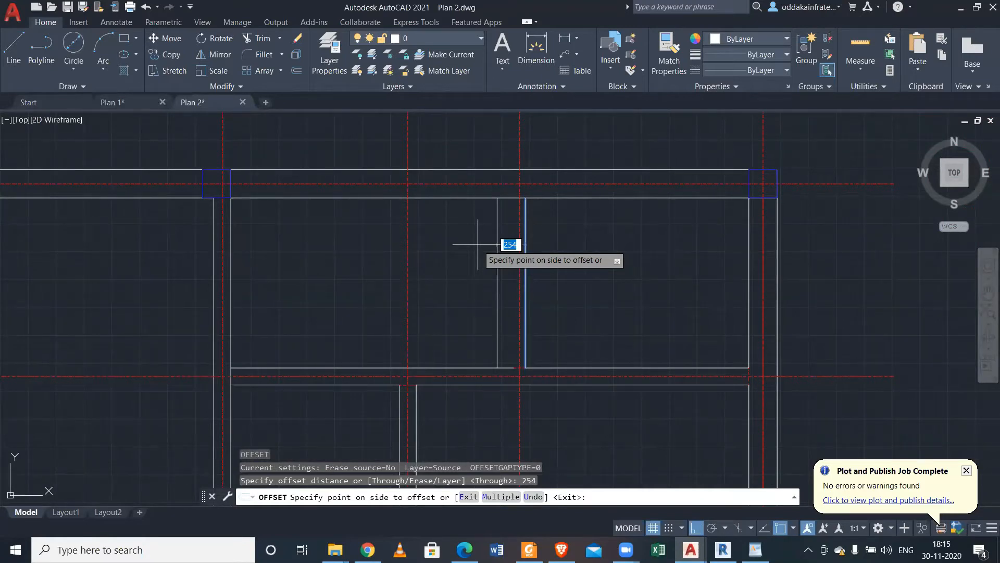
key(Escape)
Measure the distance from the partition's grid line to the remaining partition line at the top wall's inner face.
scroll(505, 189, up, 4)
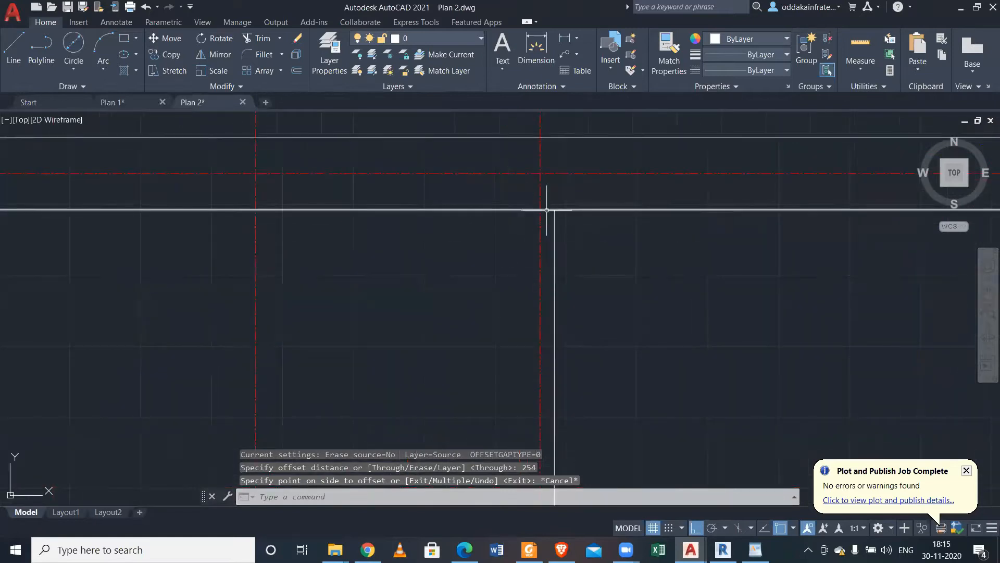
click(537, 46)
click(540, 209)
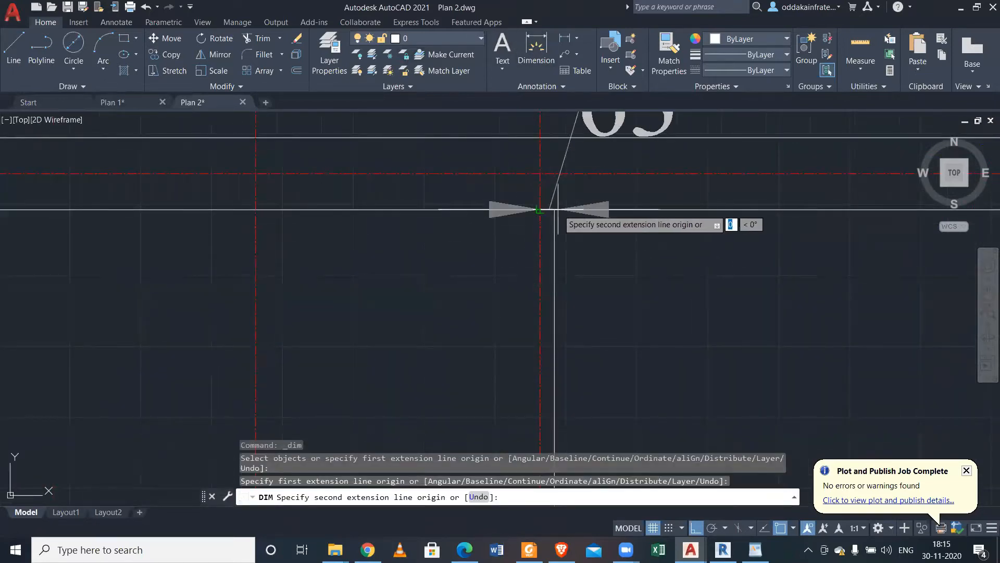
middle_drag(554, 209, 531, 322)
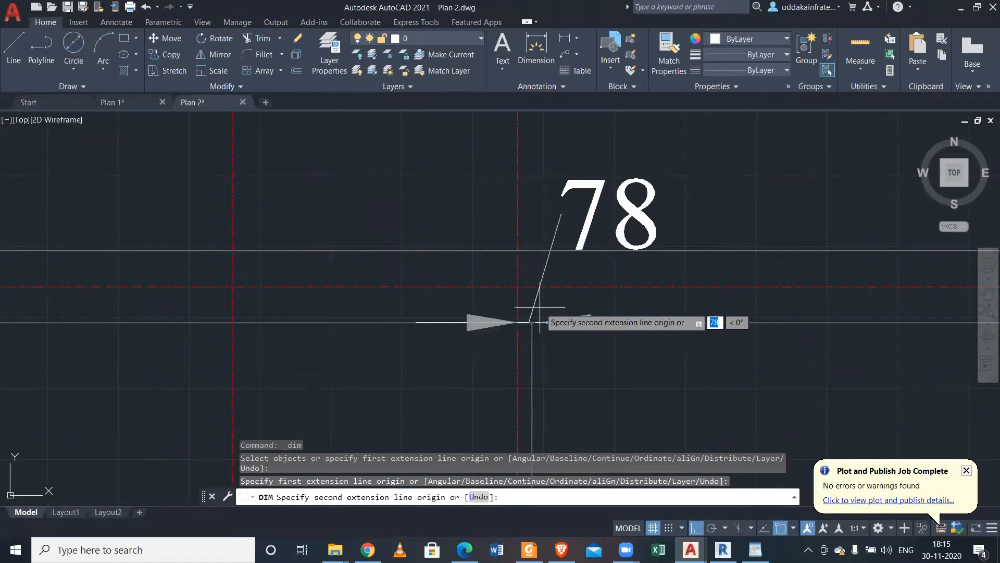
key(Escape)
Examine how the upper-right partition and the top wall's columns sit relative to the grid lines.
scroll(531, 312, down, 5)
scroll(557, 302, down, 1)
scroll(536, 331, up, 2)
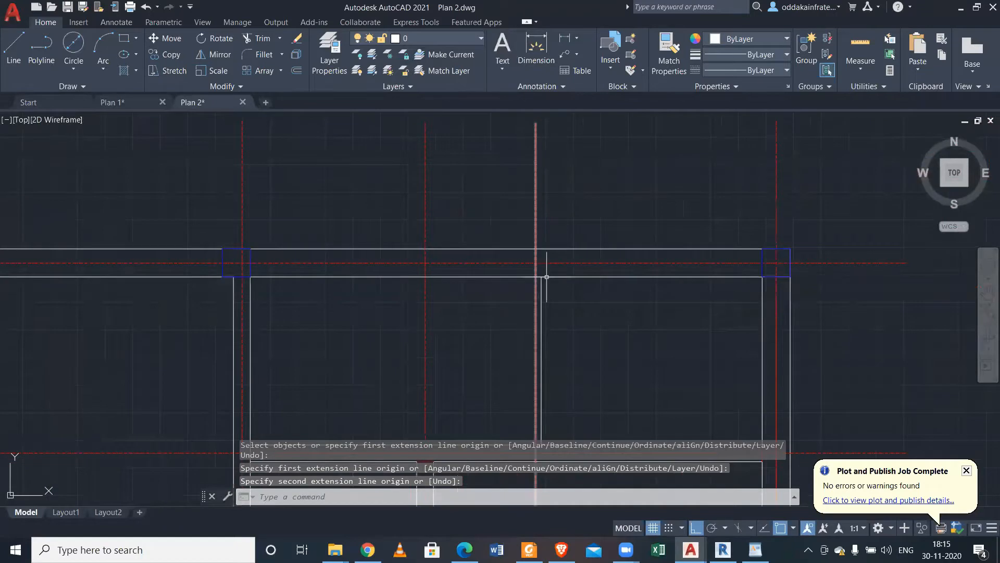
scroll(545, 278, down, 2)
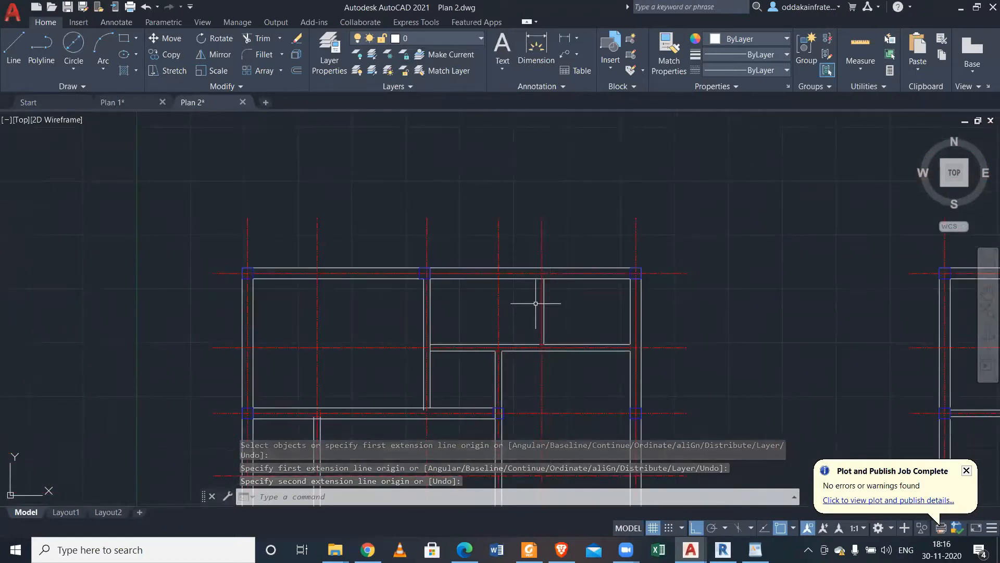
scroll(542, 287, down, 2)
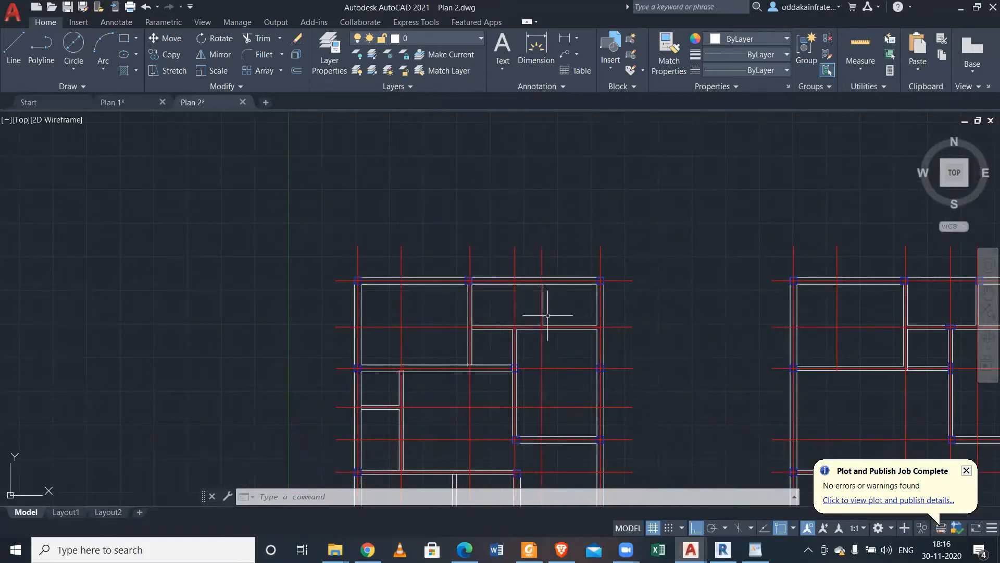
scroll(547, 316, up, 4)
scroll(518, 327, down, 2)
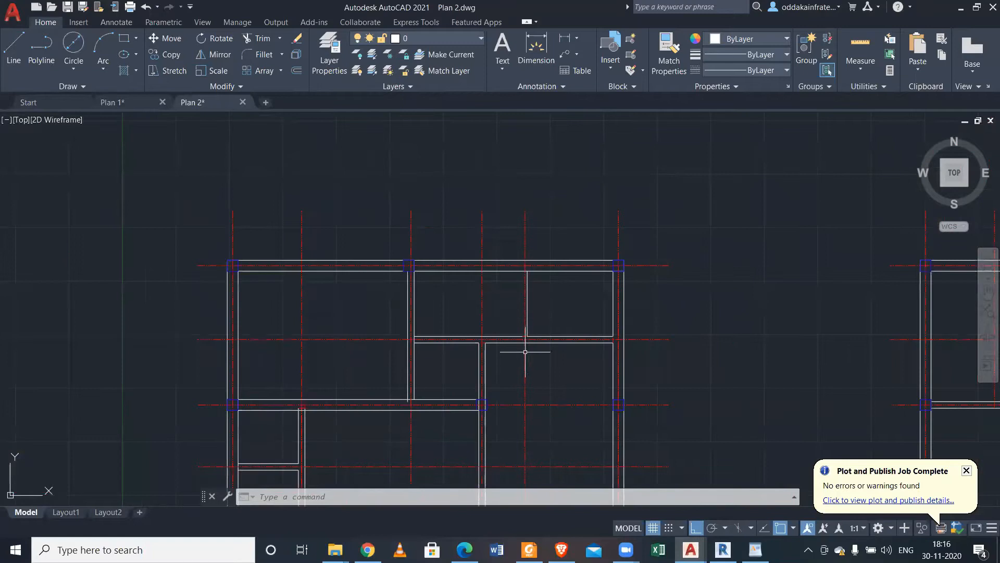
mouse_move(528, 297)
scroll(410, 263, up, 4)
click(375, 234)
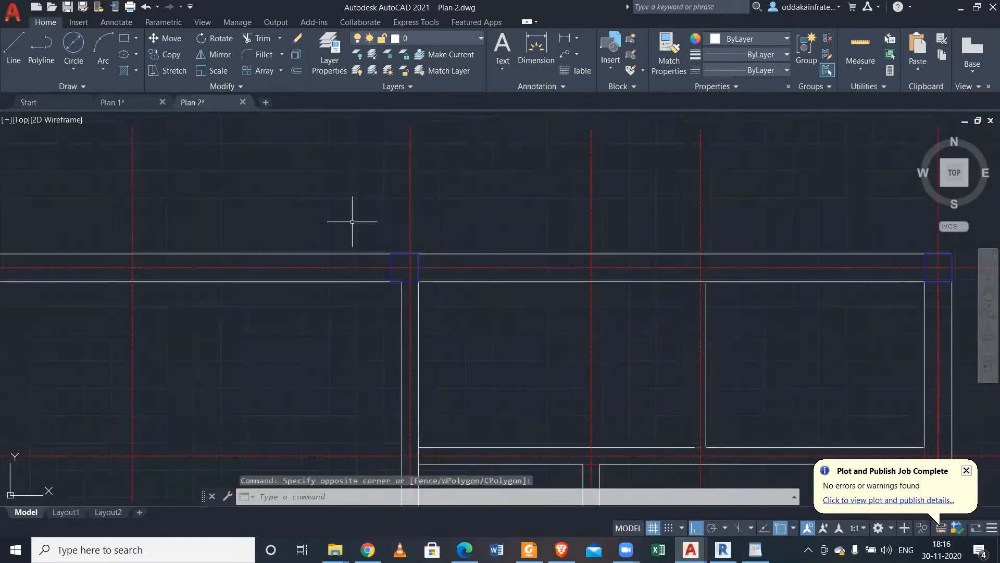
scroll(352, 221, down, 2)
middle_drag(338, 312, 352, 281)
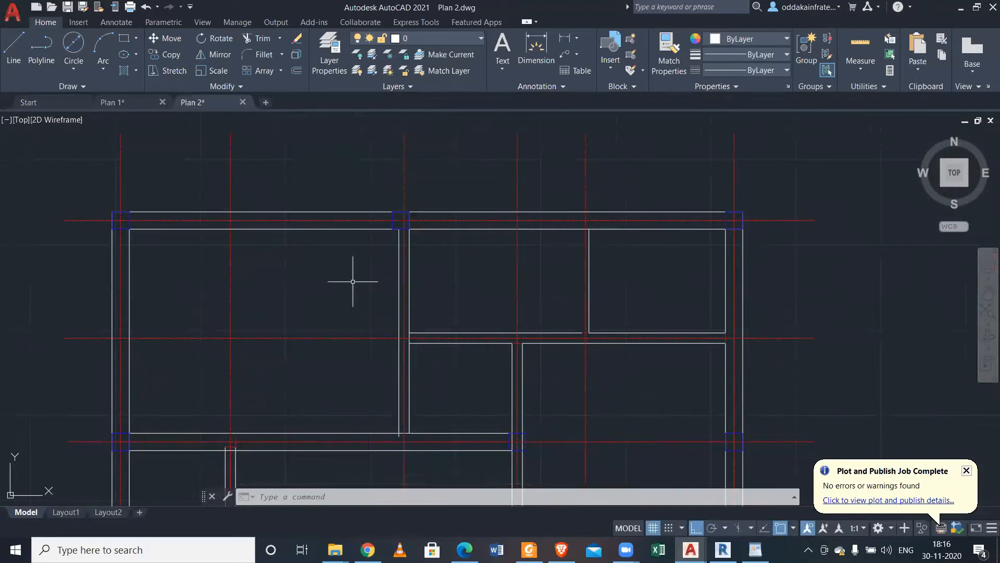
Trim the overhanging lower end of the vertical wall's left line beside the upper-left room where it crosses the wall below.
middle_drag(353, 281, 377, 271)
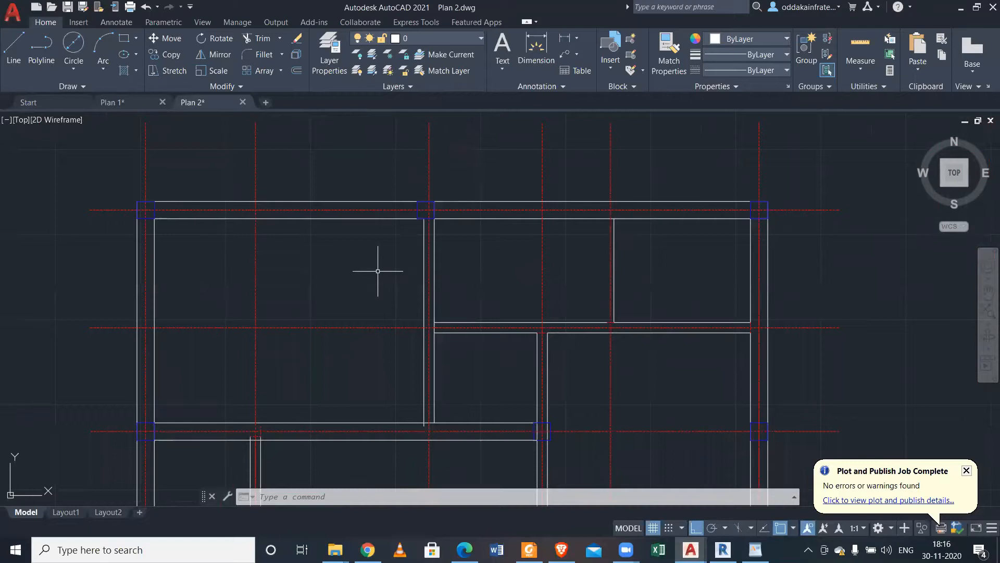
scroll(420, 437, up, 8)
text(tr)
key(Return)
drag(520, 419, 465, 412)
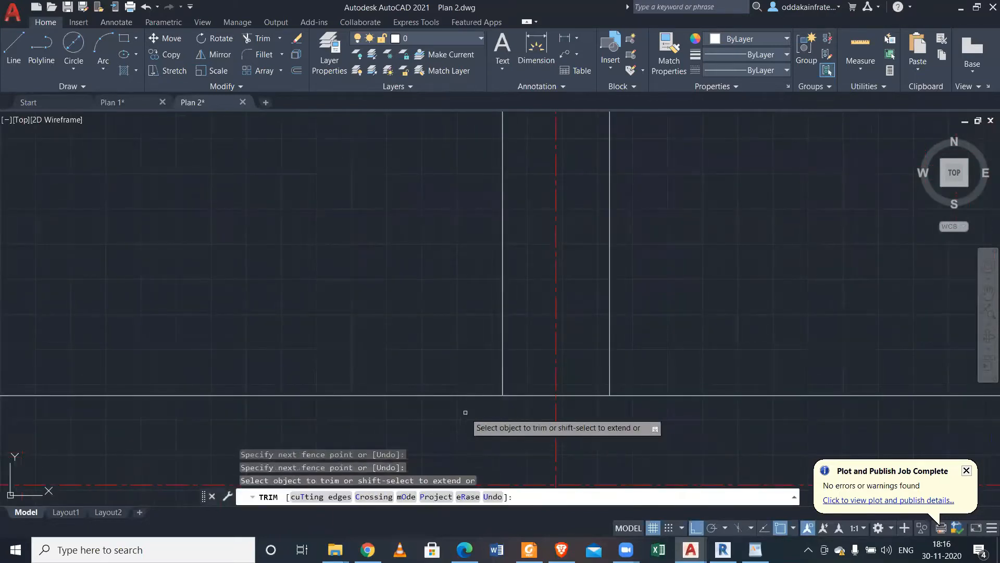
key(Escape)
Move the middle column of the top wall so its lower-left corner meets the vertical wall's left line at the inner face.
scroll(471, 422, down, 8)
click(452, 261)
click(519, 326)
scroll(485, 263, up, 4)
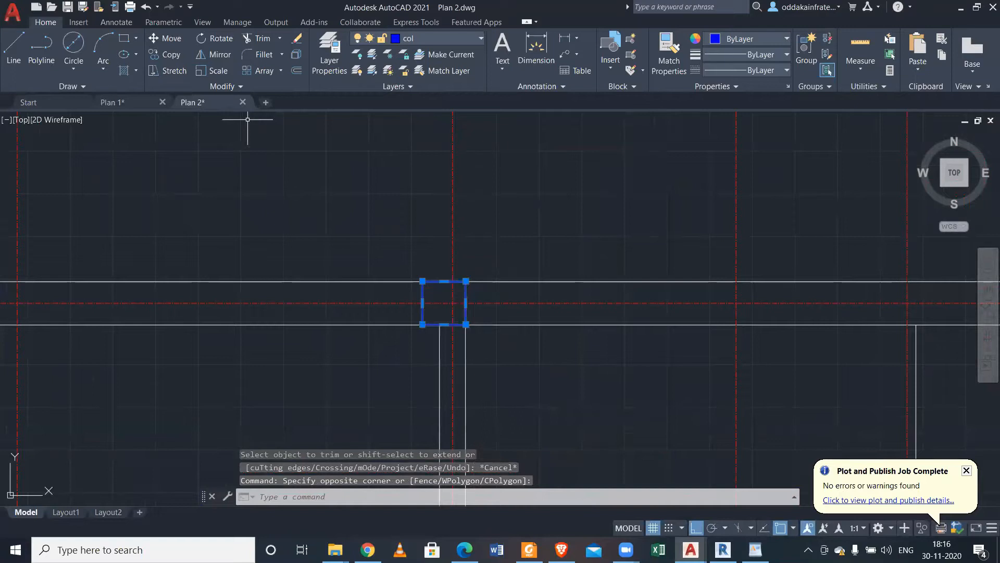
scroll(291, 221, down, 1)
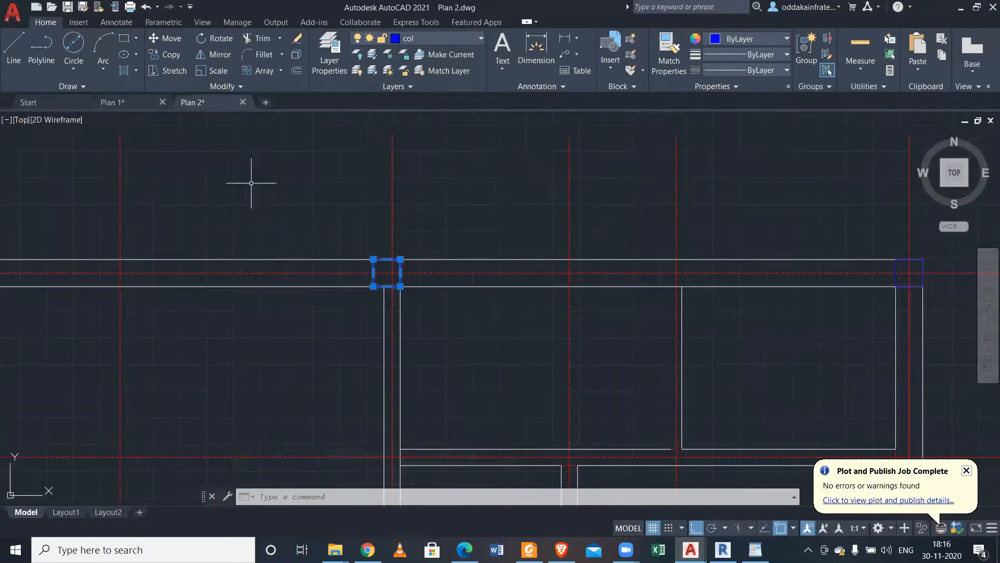
click(163, 38)
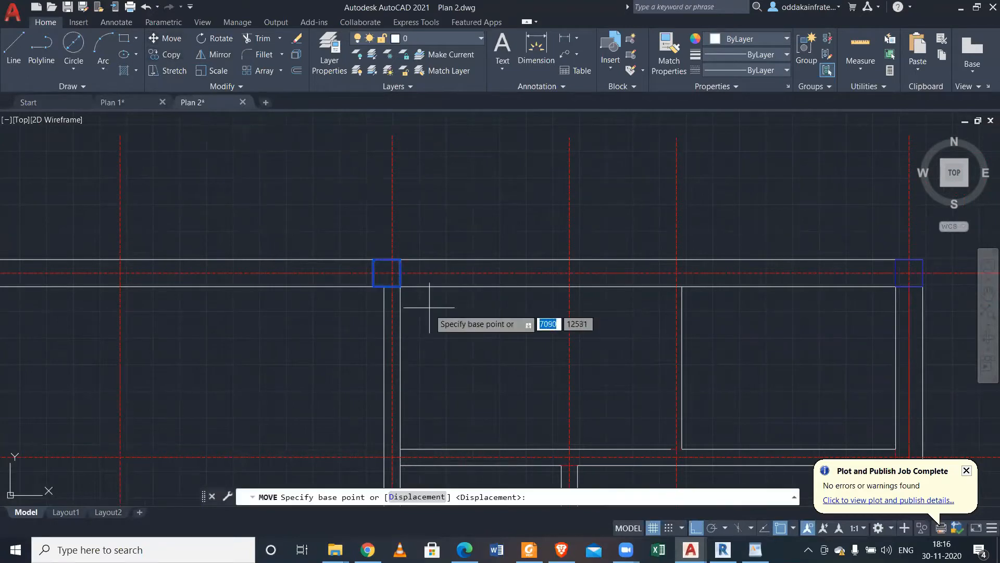
click(373, 286)
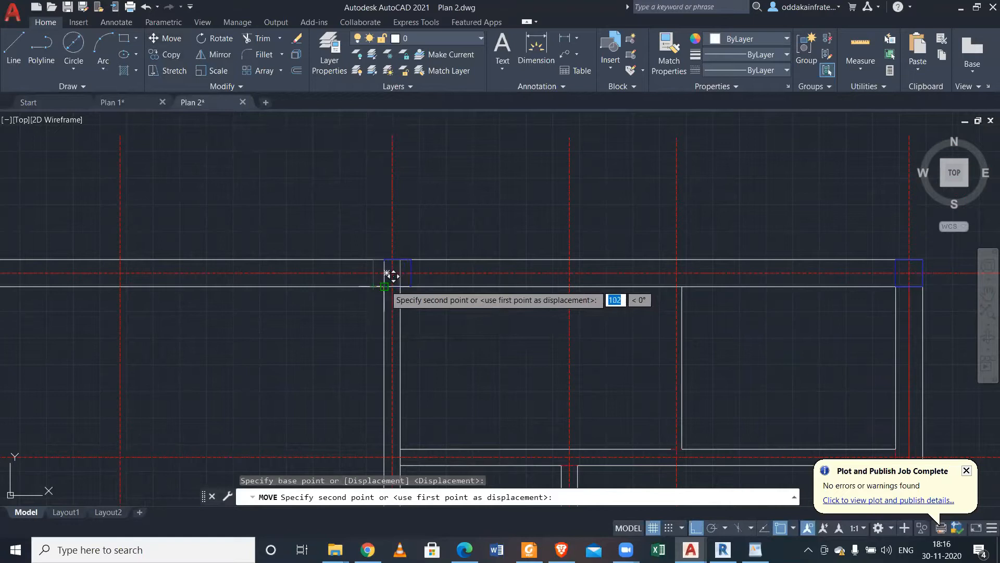
click(385, 286)
Shorten the right line of the vertical wall below the middle column so it ends at the top wall's inner face.
scroll(391, 281, up, 5)
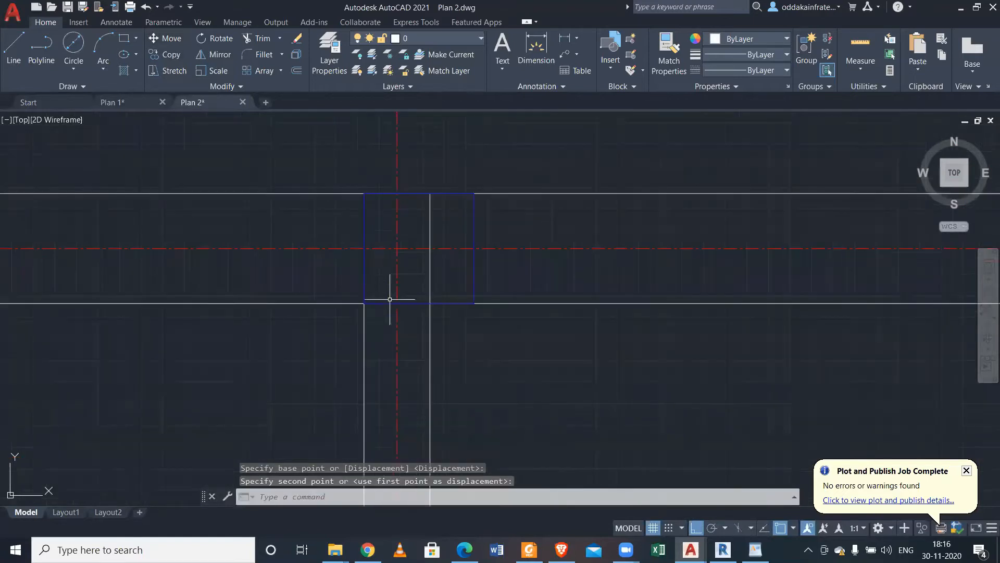
scroll(373, 299, up, 5)
scroll(384, 330, down, 8)
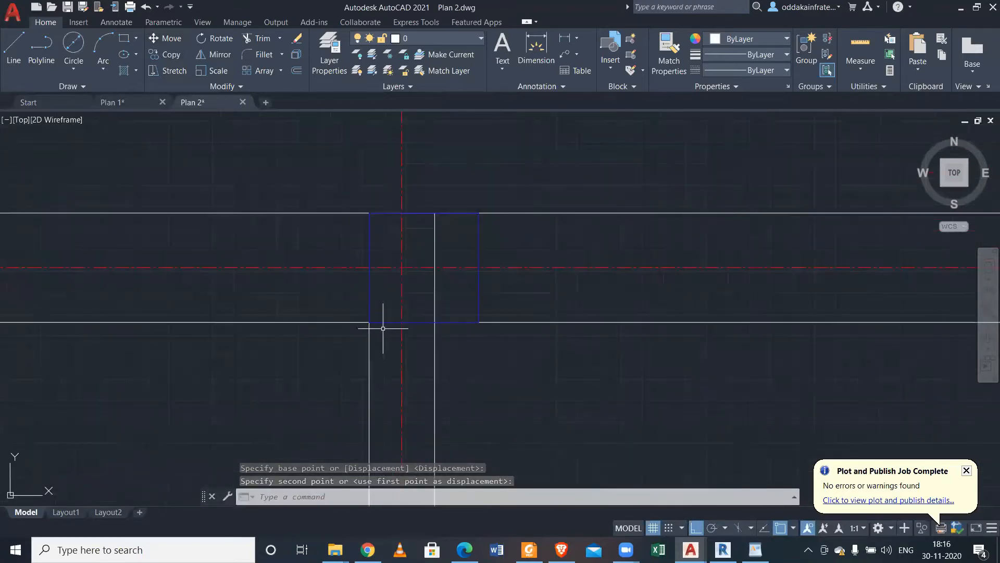
scroll(385, 344, down, 3)
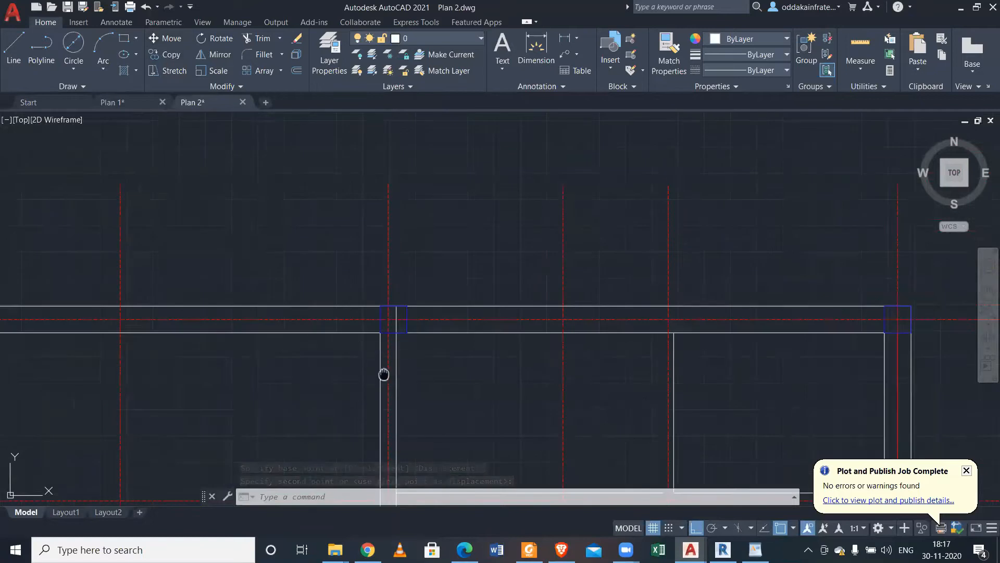
middle_drag(384, 373, 377, 285)
middle_drag(374, 327, 374, 273)
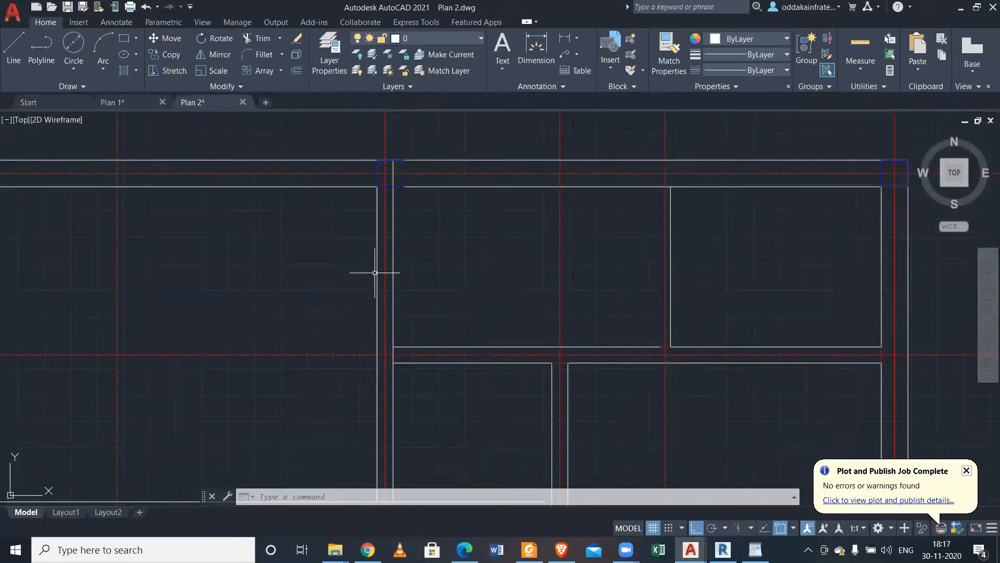
scroll(374, 272, down, 4)
scroll(375, 272, up, 2)
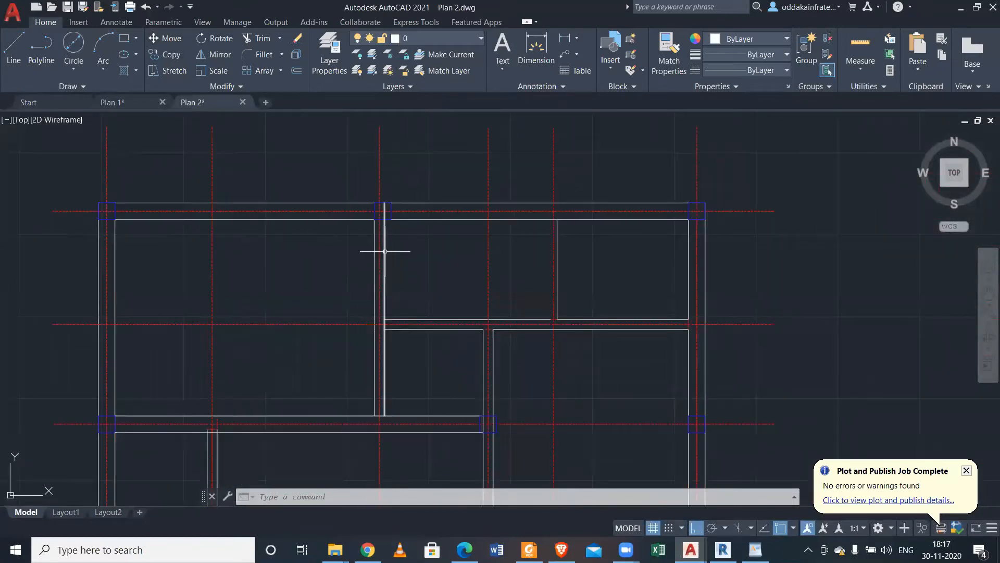
click(385, 251)
scroll(384, 198, up, 5)
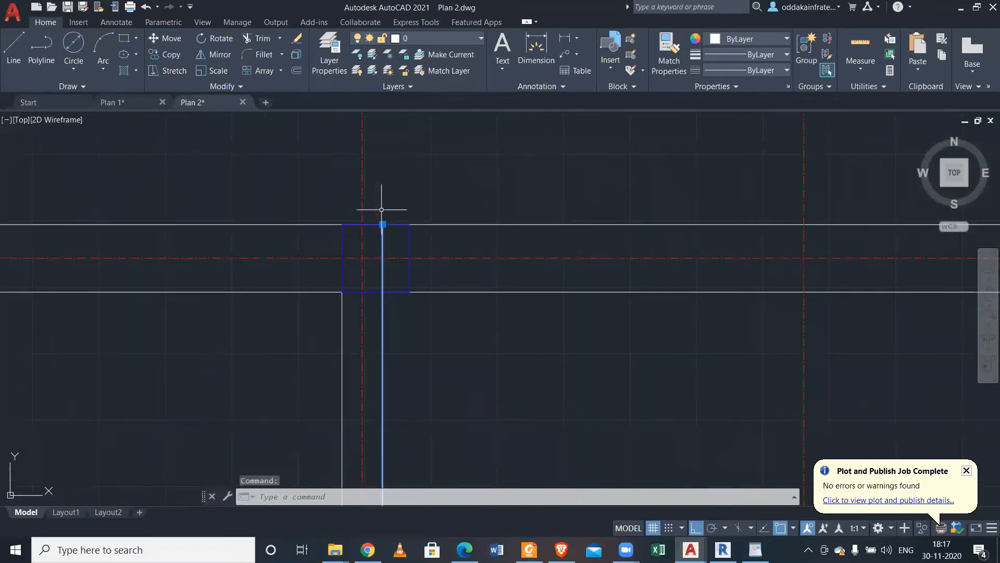
click(382, 224)
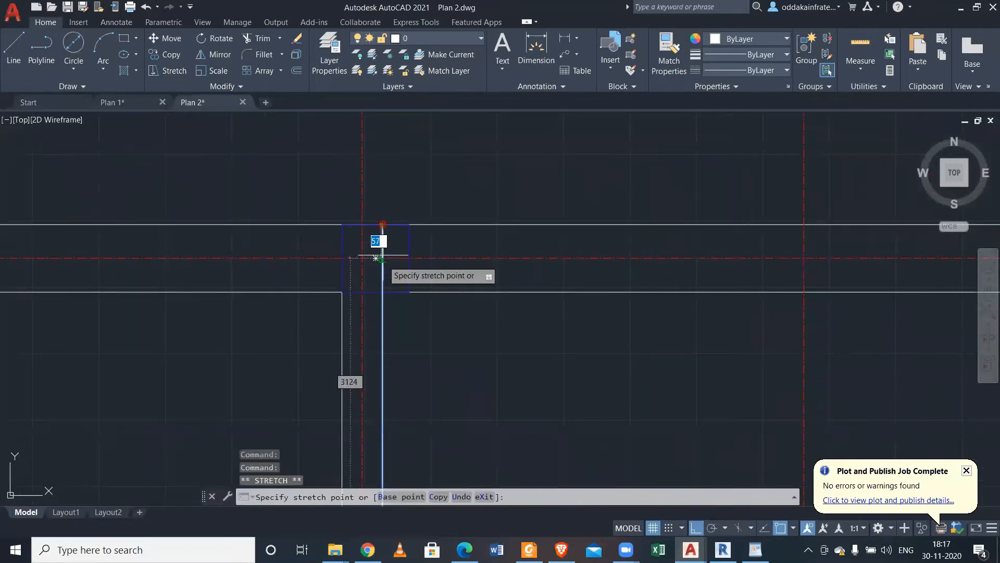
key(Escape)
Move the right line of that vertical wall so its upper end meets the middle column's lower-right corner.
scroll(385, 323, down, 4)
scroll(383, 319, up, 5)
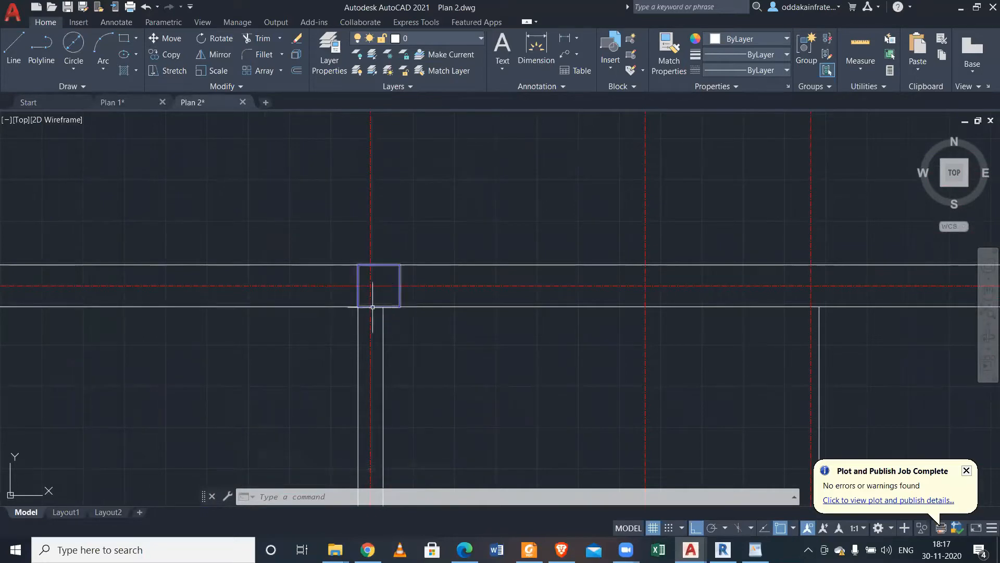
scroll(399, 308, down, 3)
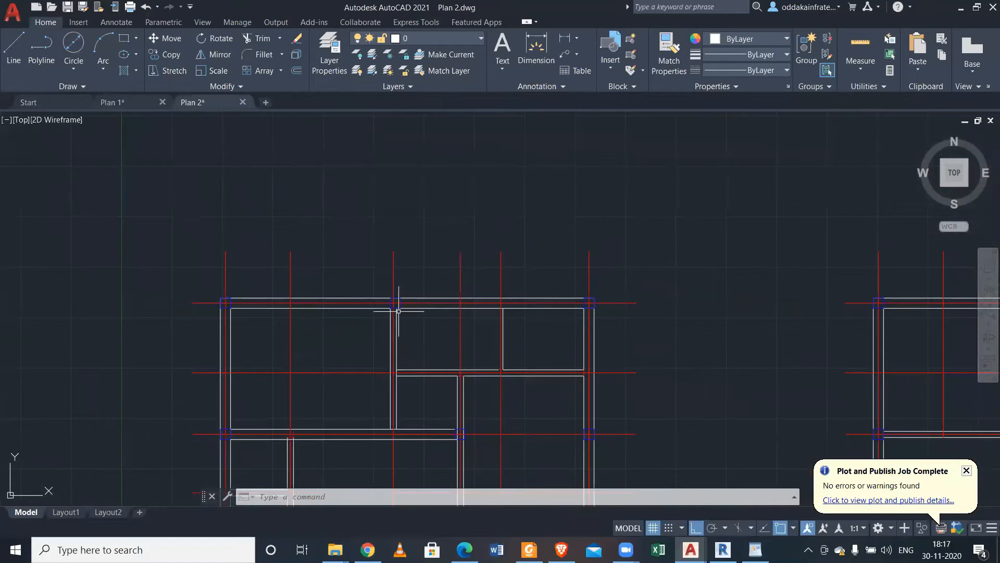
click(396, 318)
scroll(396, 312, up, 2)
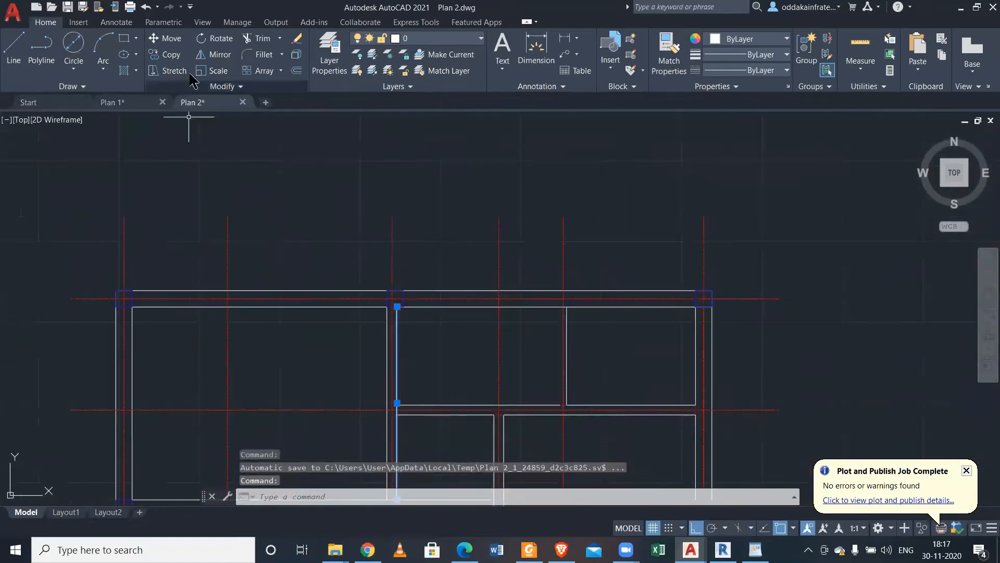
click(175, 40)
scroll(398, 282, up, 5)
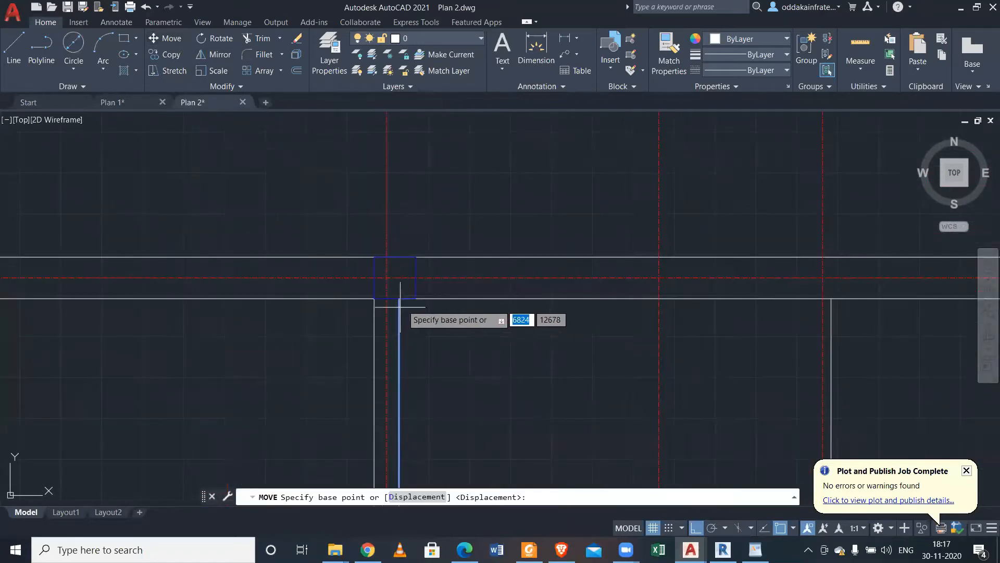
click(396, 279)
click(415, 296)
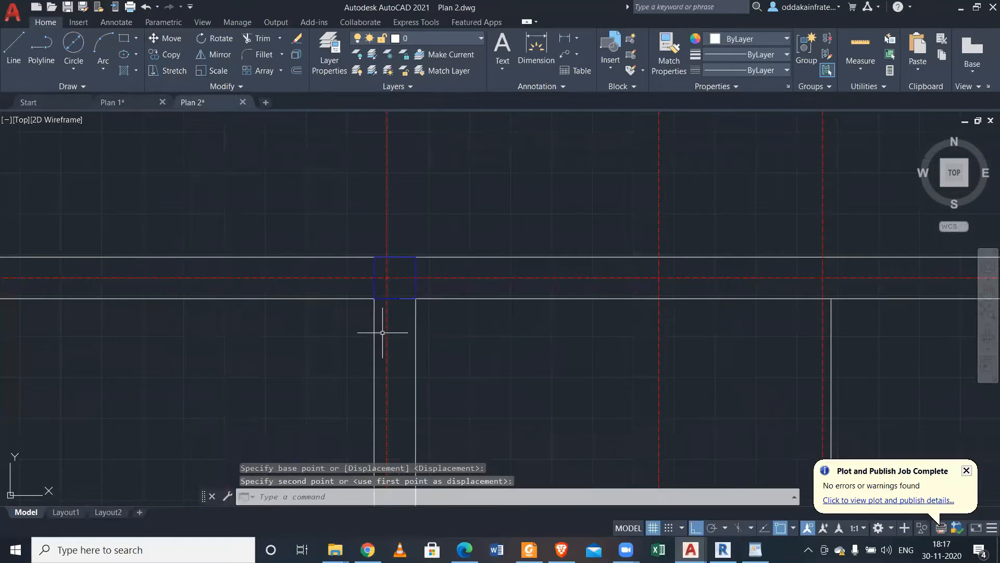
Trim the two horizontal partition lines where they protrude into the widened vertical wall.
scroll(382, 332, down, 5)
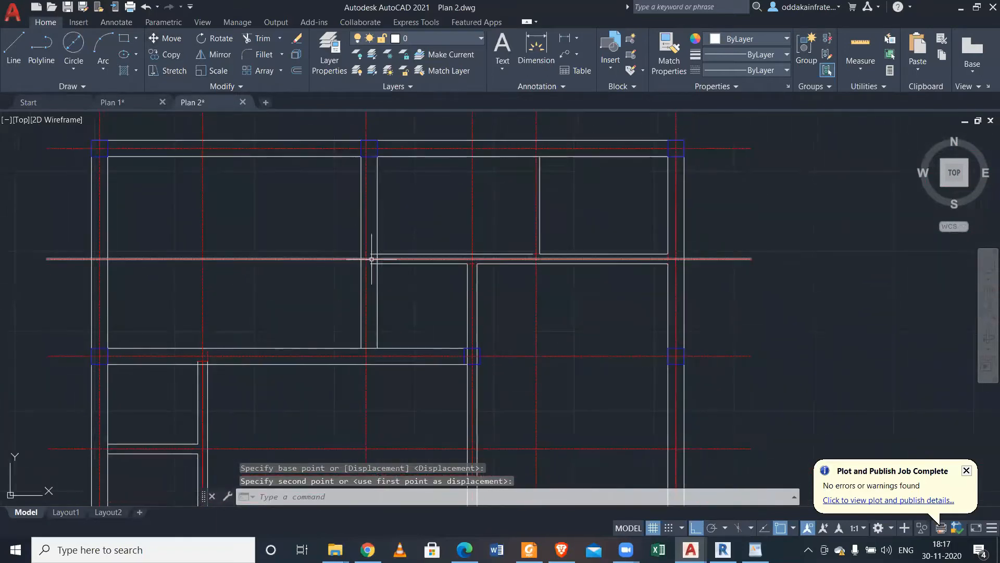
scroll(370, 255, up, 2)
scroll(370, 253, up, 2)
text(t)
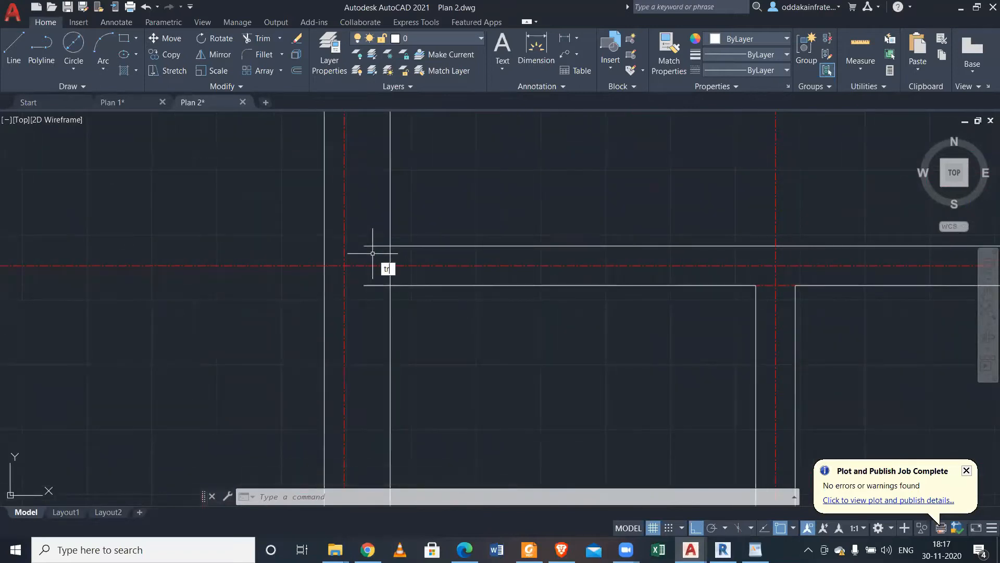
text(r)
key(Return)
drag(371, 253, 371, 221)
drag(367, 279, 368, 309)
scroll(368, 309, down, 5)
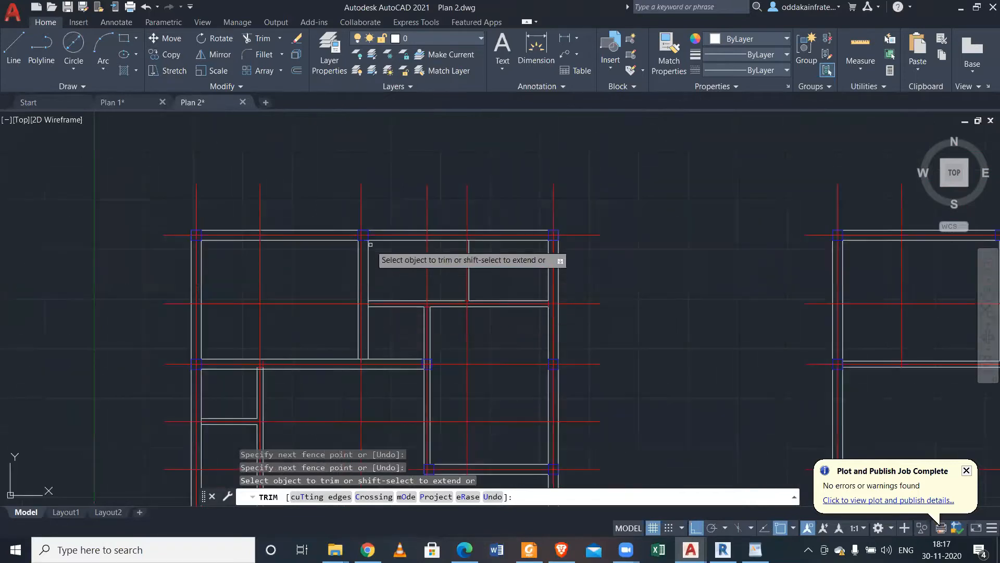
key(Escape)
Delete the remaining line of the partition between the two upper-right rooms.
scroll(359, 234, up, 4)
scroll(359, 233, down, 4)
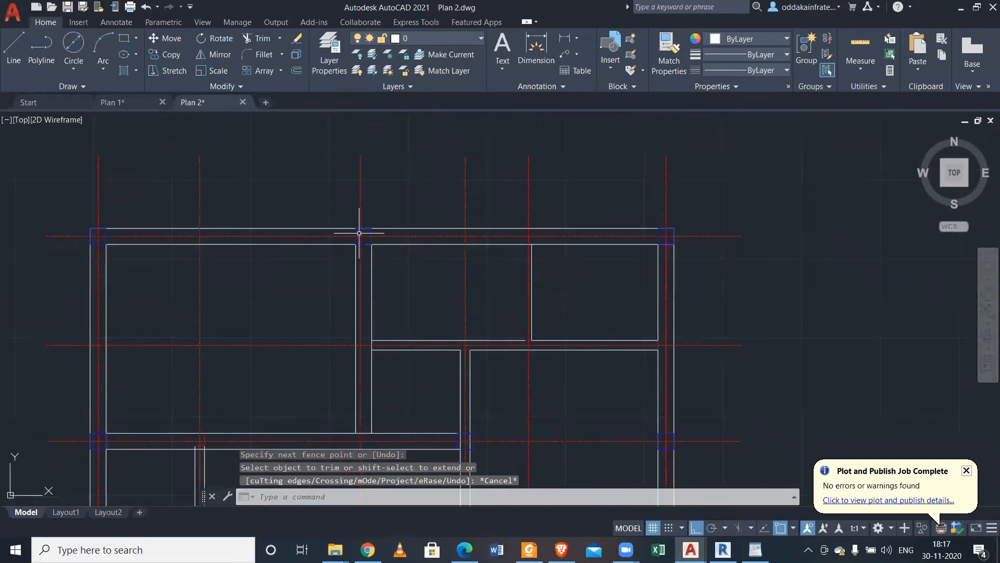
scroll(486, 245, up, 4)
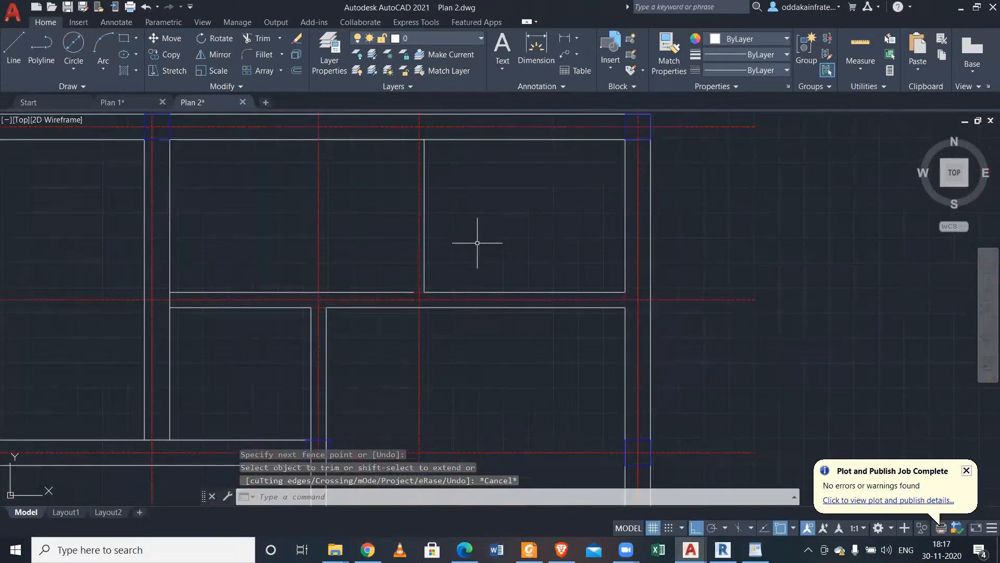
click(425, 248)
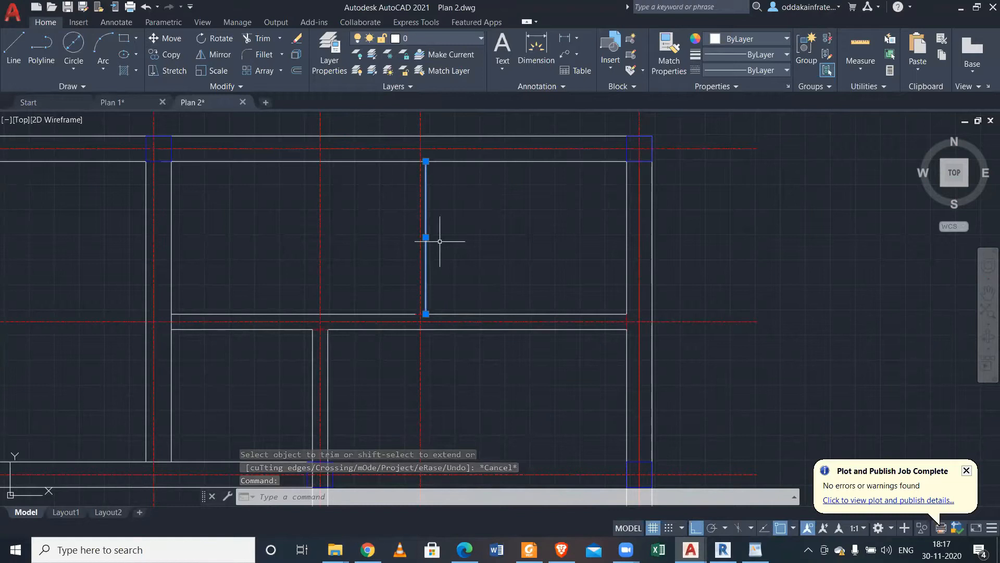
key(Delete)
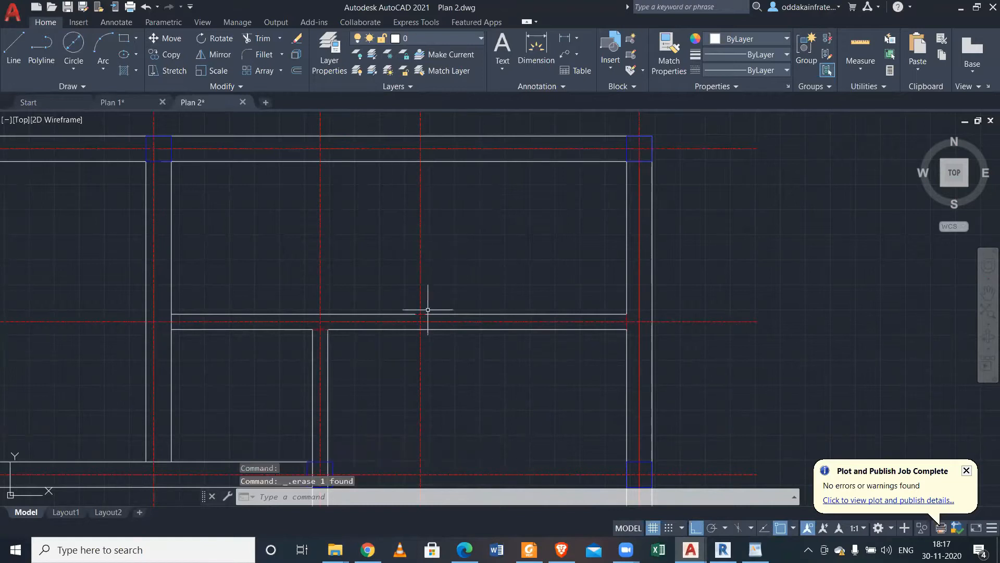
Offset the grid line of the removed upper-right partition by 152 to both sides.
scroll(424, 313, up, 4)
scroll(428, 303, down, 5)
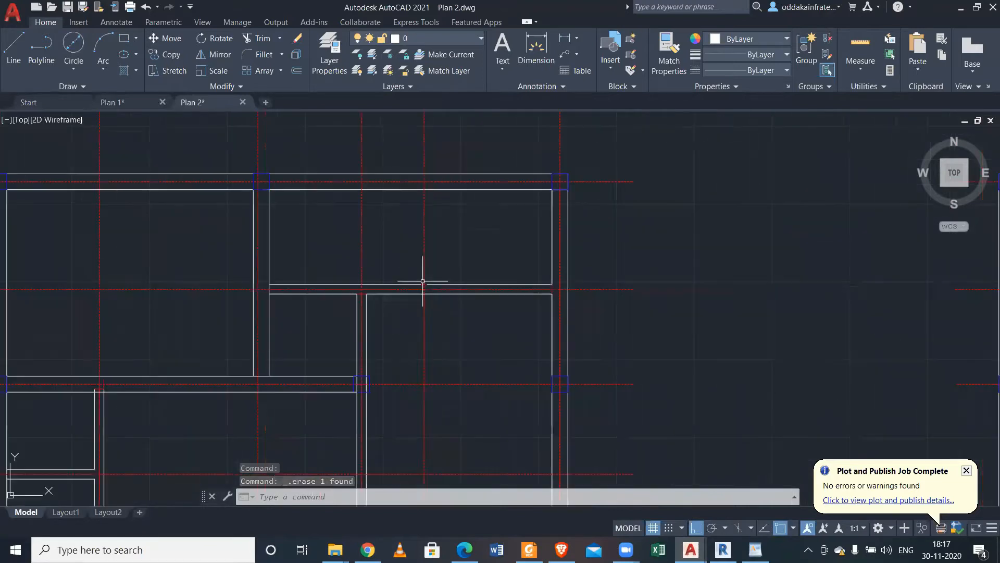
scroll(453, 301, up, 2)
text(o)
key(Return)
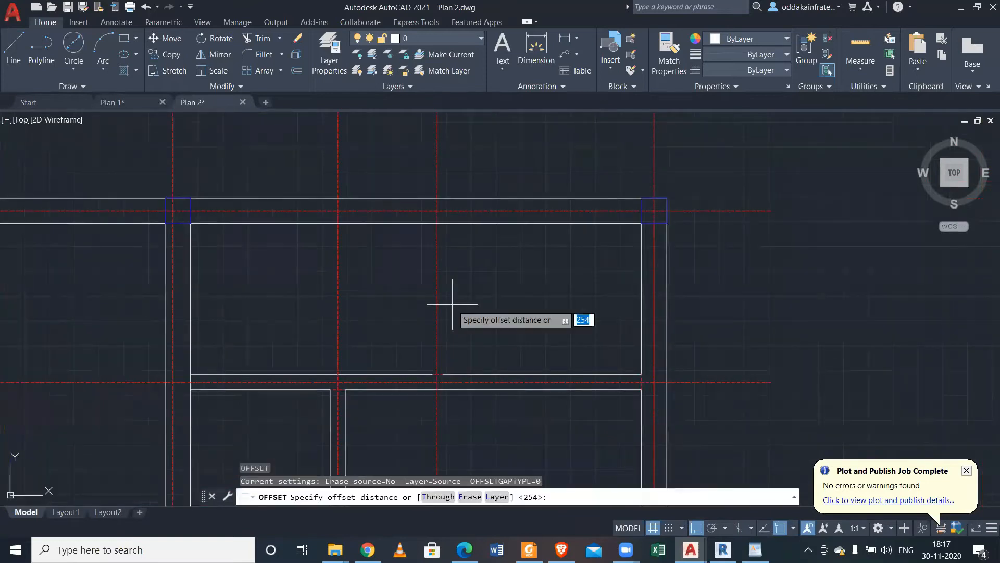
key(Return)
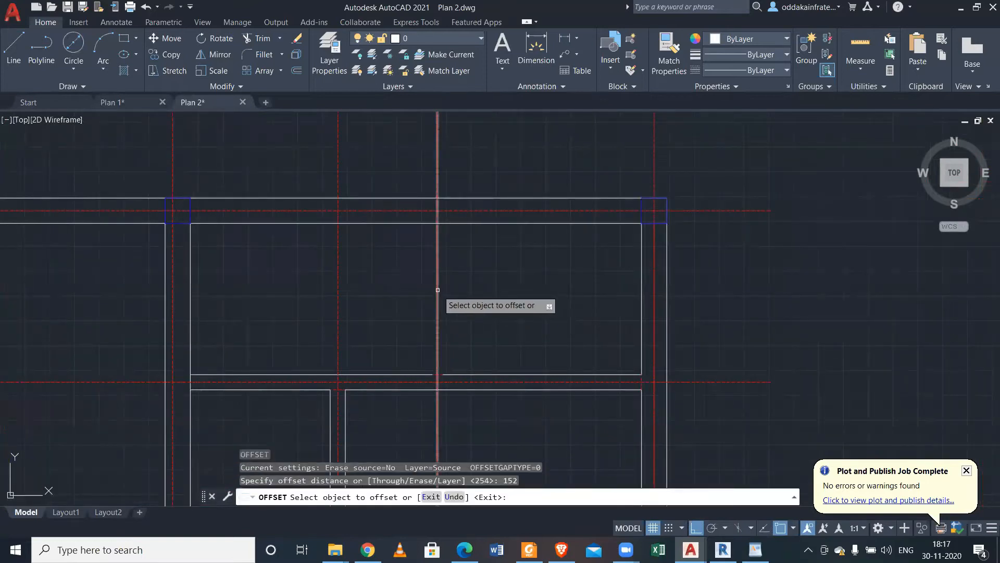
click(438, 289)
click(454, 294)
click(437, 294)
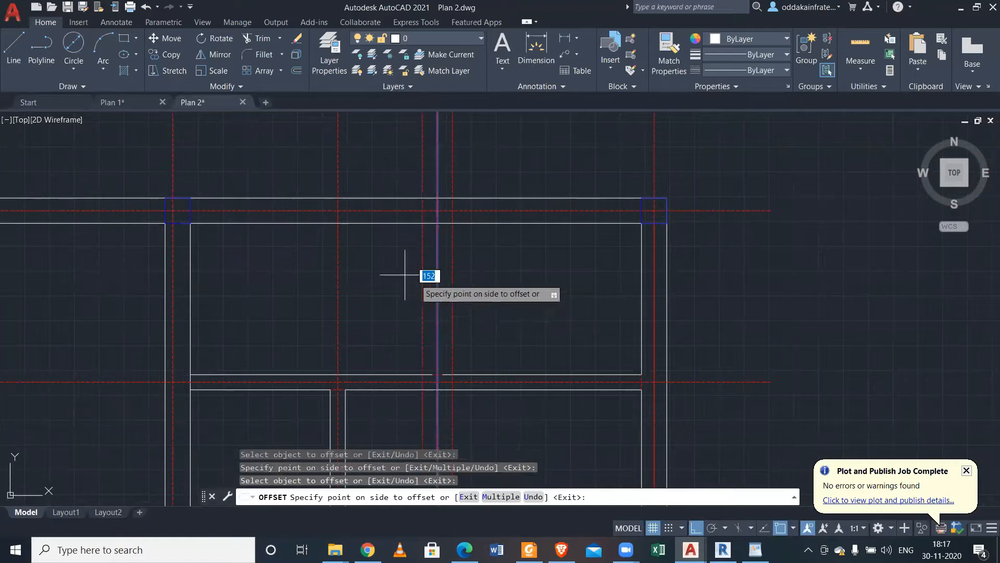
click(407, 274)
key(Escape)
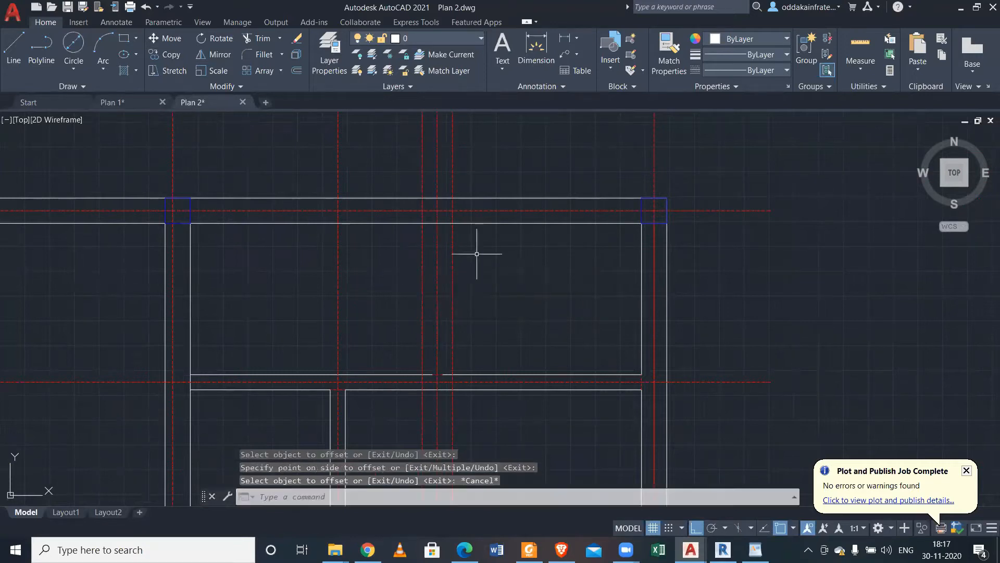
Draw two vertical partition lines along the offset grid lines, from the top wall's inner face to the horizontal partition below.
click(13, 47)
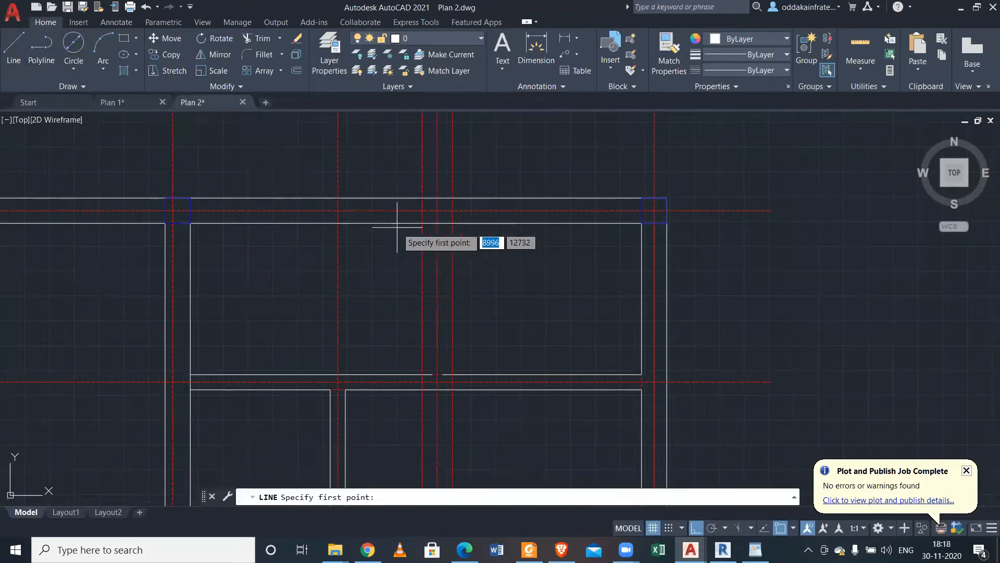
click(423, 374)
key(Escape)
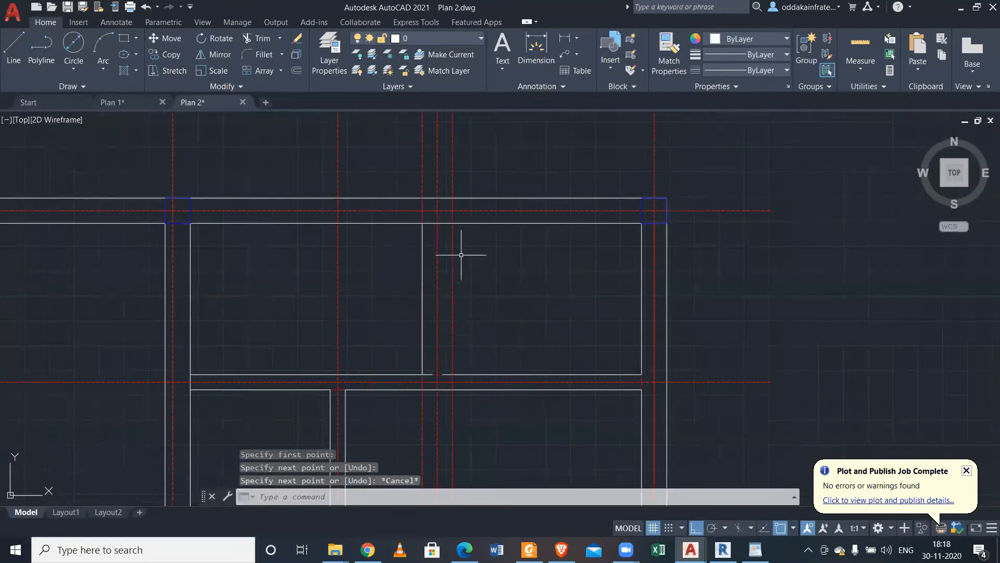
key(Return)
click(453, 224)
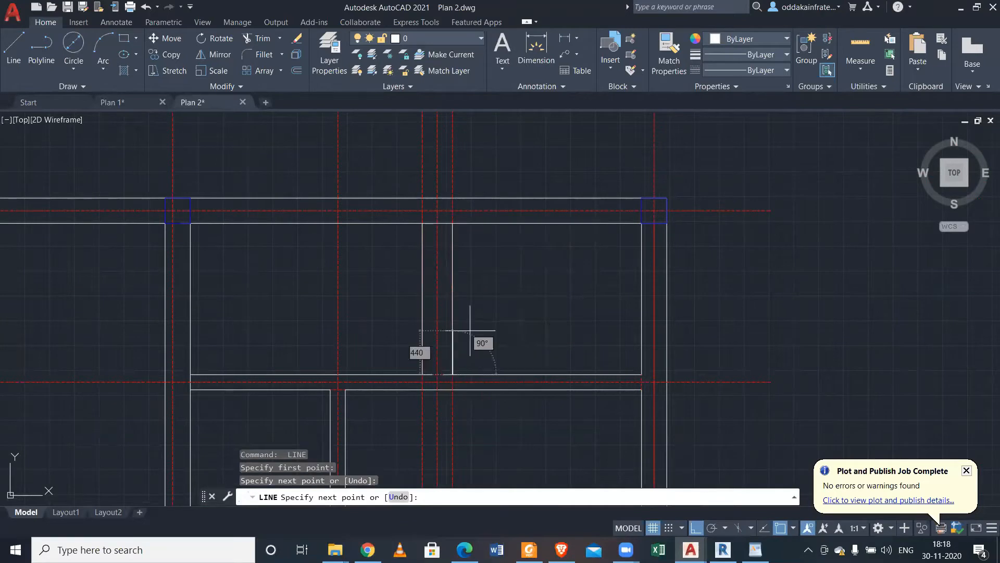
key(Escape)
Delete the two offset centre lines on either side of the upper-right partition's grid line.
middle_drag(480, 161, 503, 214)
click(503, 213)
click(474, 201)
click(455, 205)
click(441, 217)
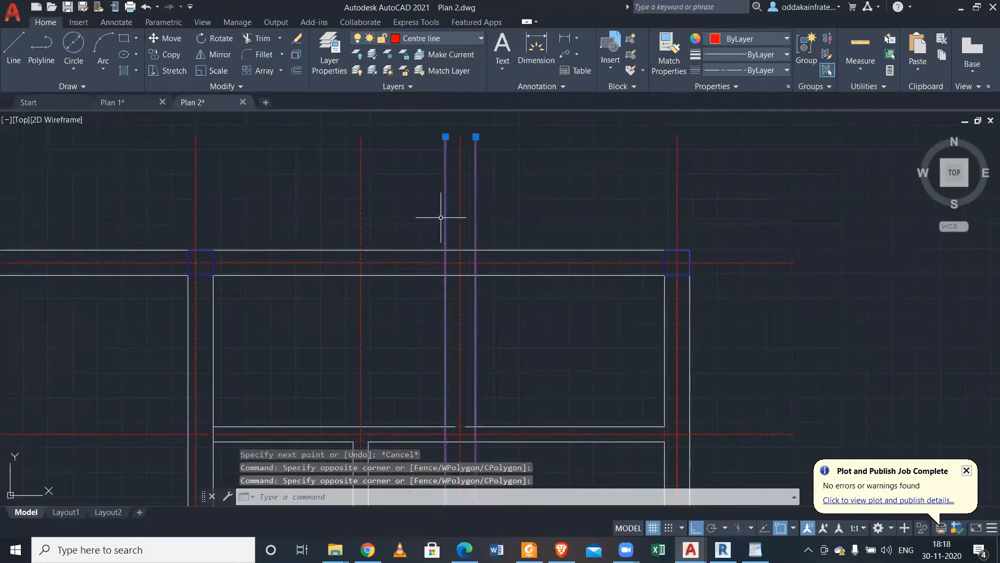
key(Delete)
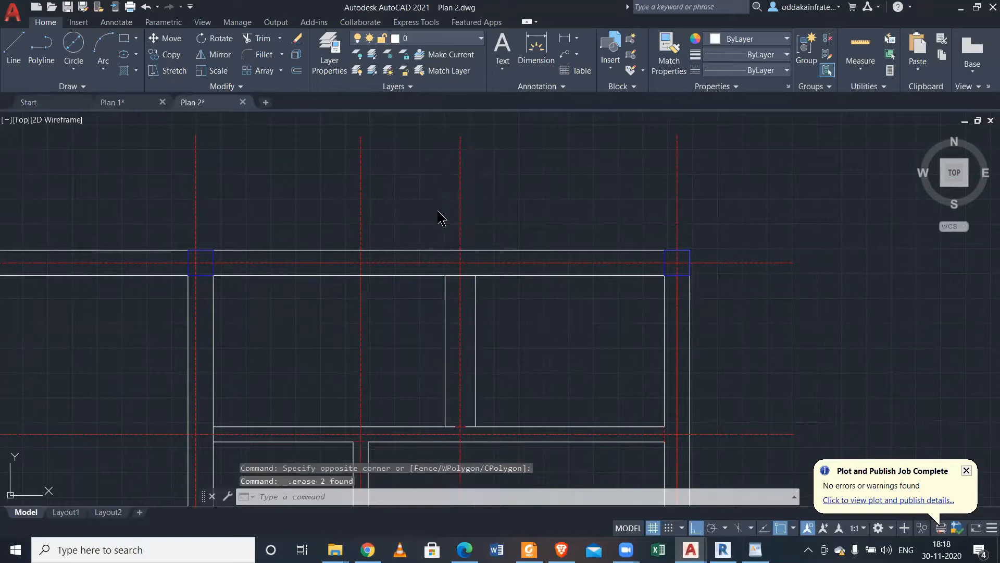
Join the two collinear segments of the upper line of the horizontal partition below the upper-right rooms into one line.
click(438, 214)
click(418, 222)
scroll(453, 439, up, 4)
scroll(425, 398, down, 2)
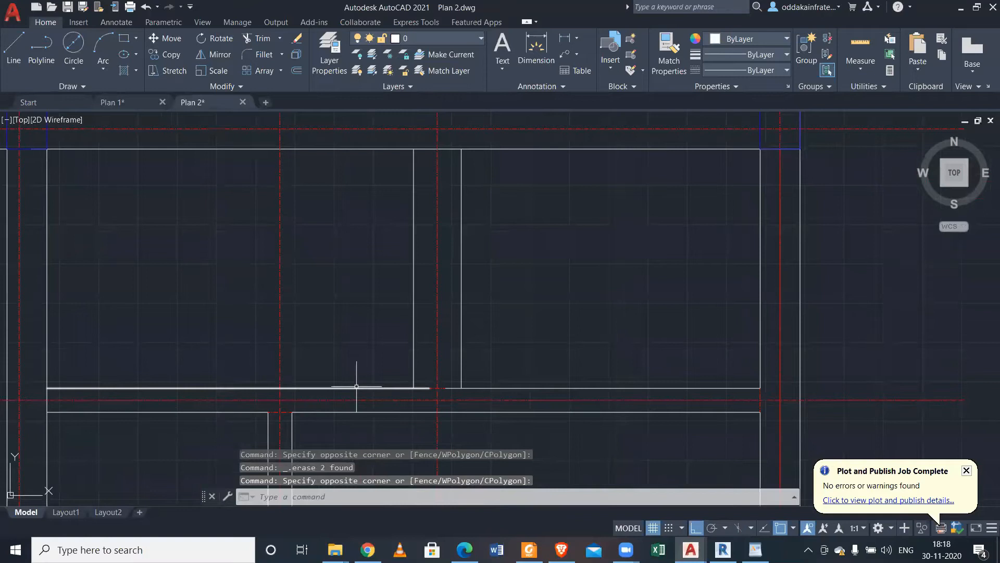
click(356, 387)
key(Escape)
click(531, 388)
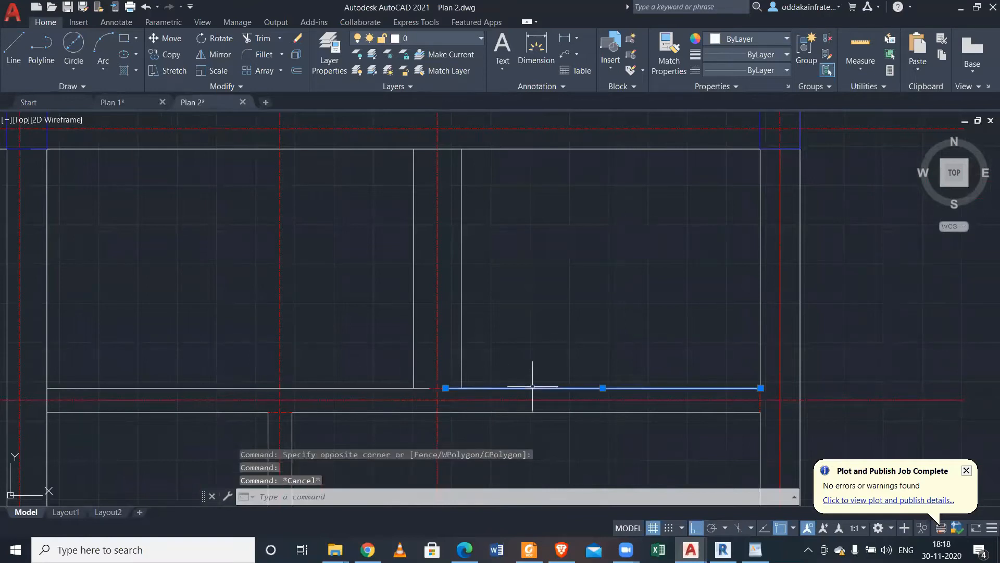
click(373, 388)
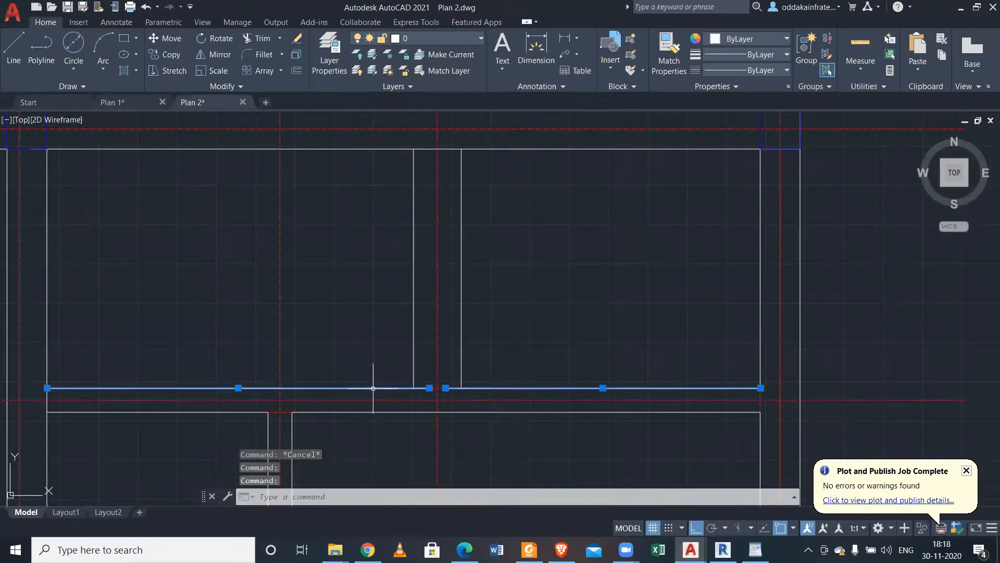
text(j)
key(Return)
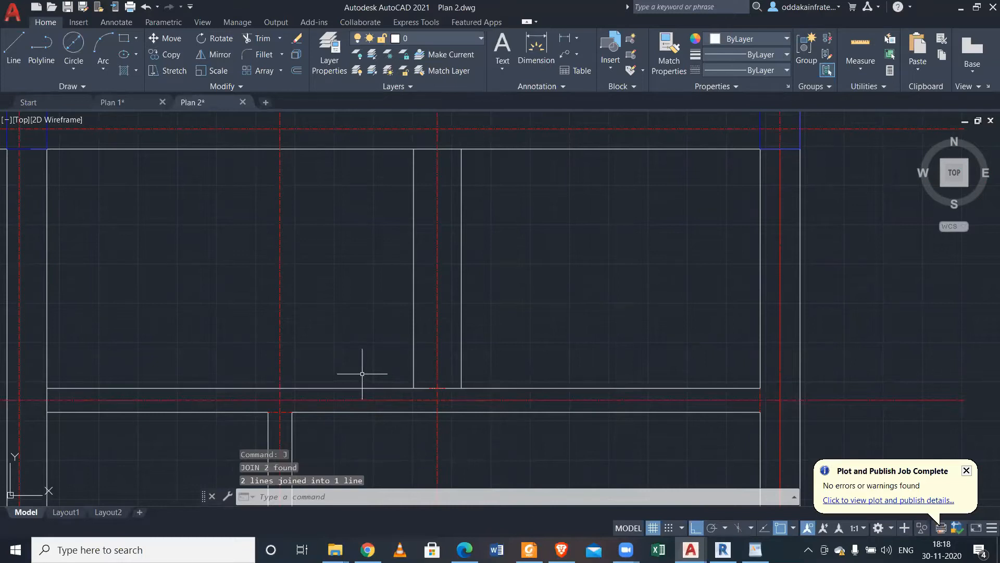
scroll(527, 374, up, 4)
click(295, 410)
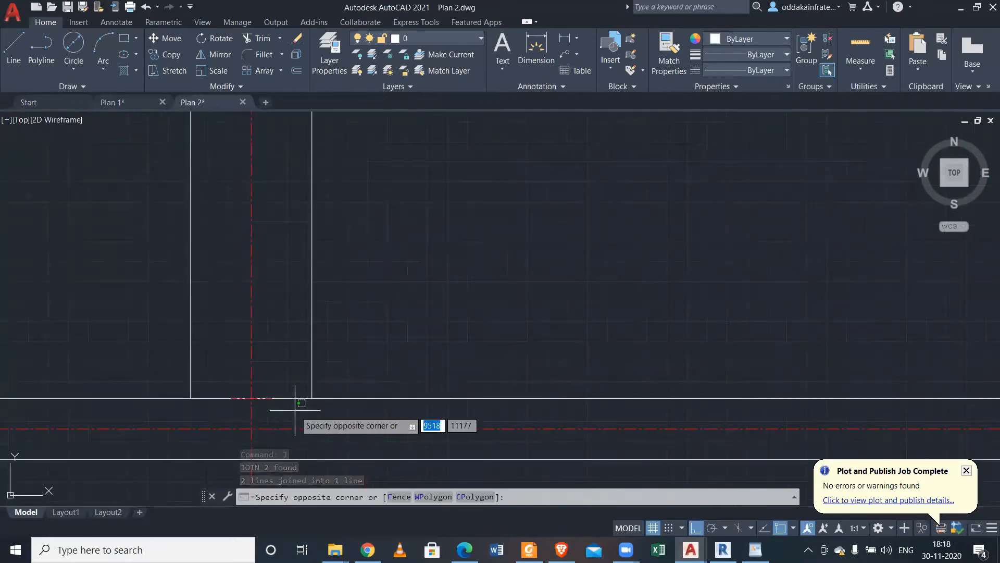
key(Escape)
click(579, 411)
click(473, 336)
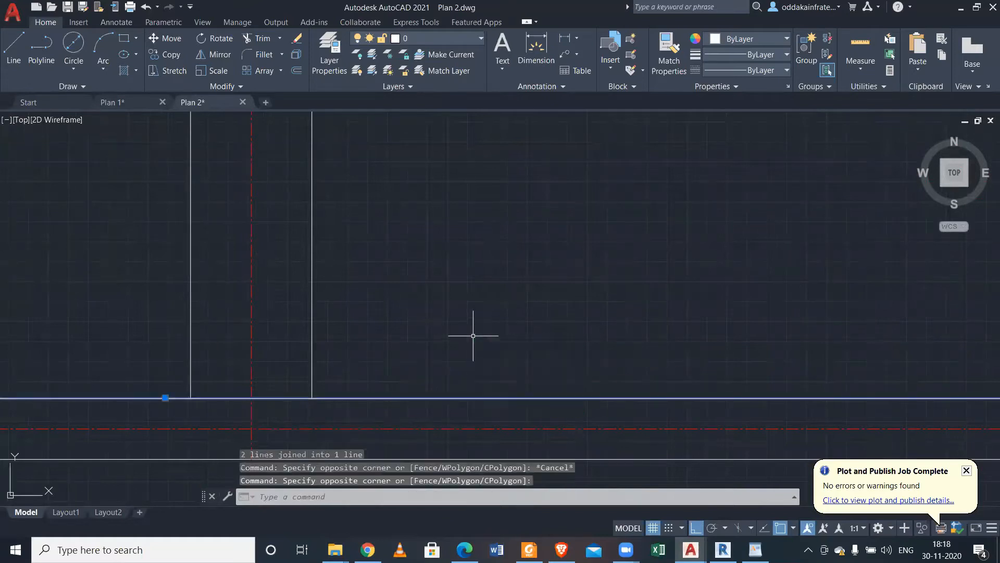
scroll(474, 346, down, 4)
scroll(482, 339, down, 4)
scroll(386, 341, up, 2)
scroll(486, 346, up, 1)
scroll(486, 346, up, 2)
scroll(717, 305, up, 5)
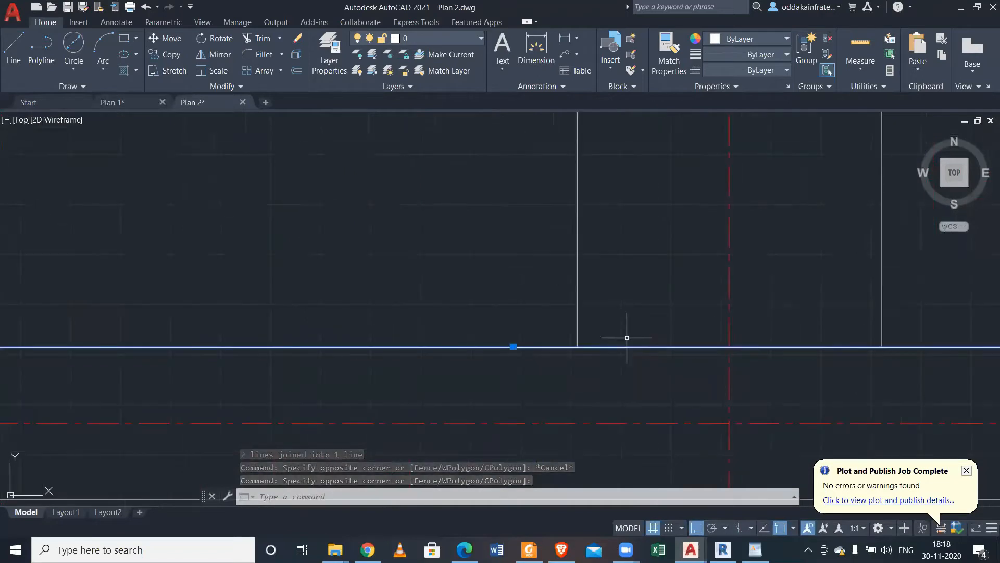
key(Escape)
click(702, 360)
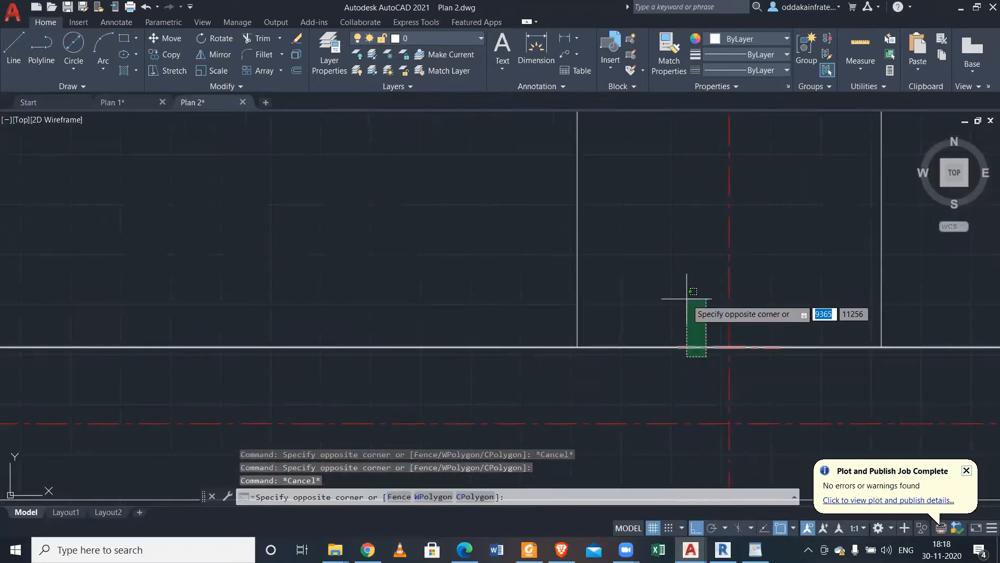
click(686, 296)
scroll(688, 365, up, 1)
scroll(710, 346, down, 3)
scroll(637, 369, down, 3)
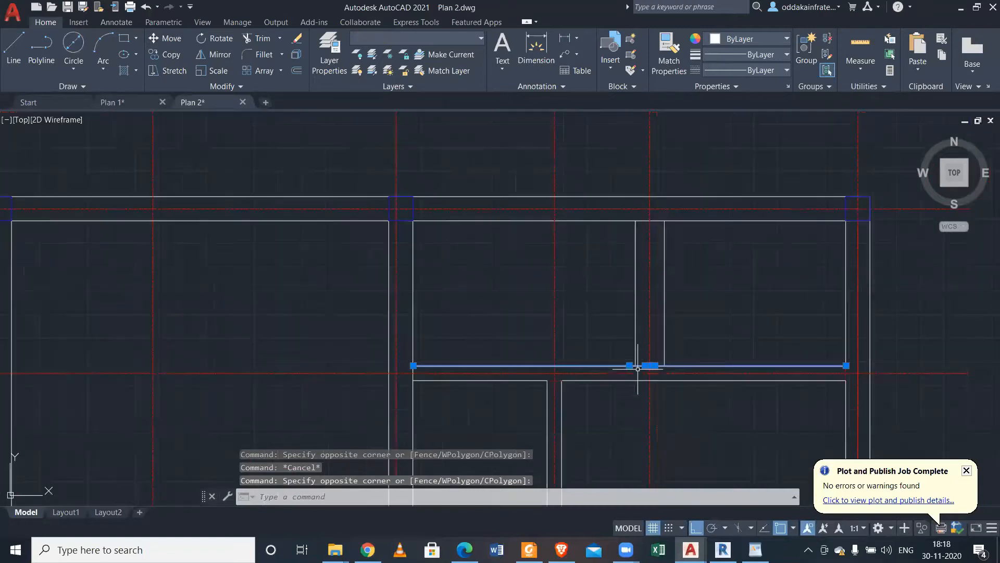
scroll(703, 352, down, 2)
key(Escape)
Move the joined partition line straight up, clear of the short centre-line piece lying beneath it.
scroll(741, 360, up, 3)
click(739, 362)
click(681, 321)
scroll(679, 321, down, 2)
middle_drag(860, 327, 609, 333)
text(m)
key(Return)
click(679, 315)
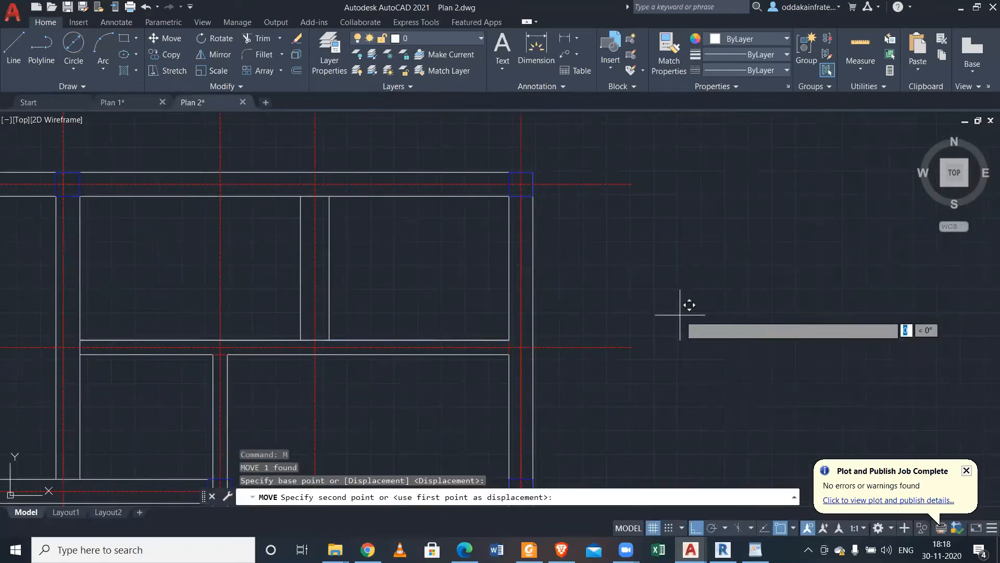
click(682, 294)
Delete the short horizontal centre-line piece between the two vertical lines of the upper-right partition.
scroll(259, 354, up, 2)
scroll(260, 354, up, 2)
click(377, 269)
click(606, 308)
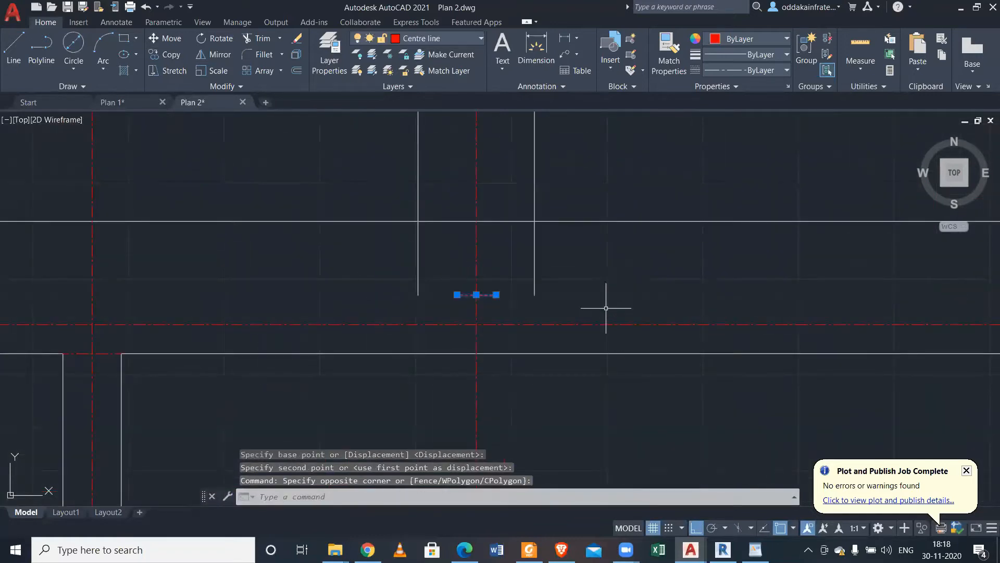
key(Delete)
Delete the short vertical centre-line piece where the horizontal partition meets the right outer wall's inner face.
scroll(604, 310, down, 3)
scroll(677, 321, up, 1)
scroll(691, 322, up, 2)
click(699, 301)
click(632, 241)
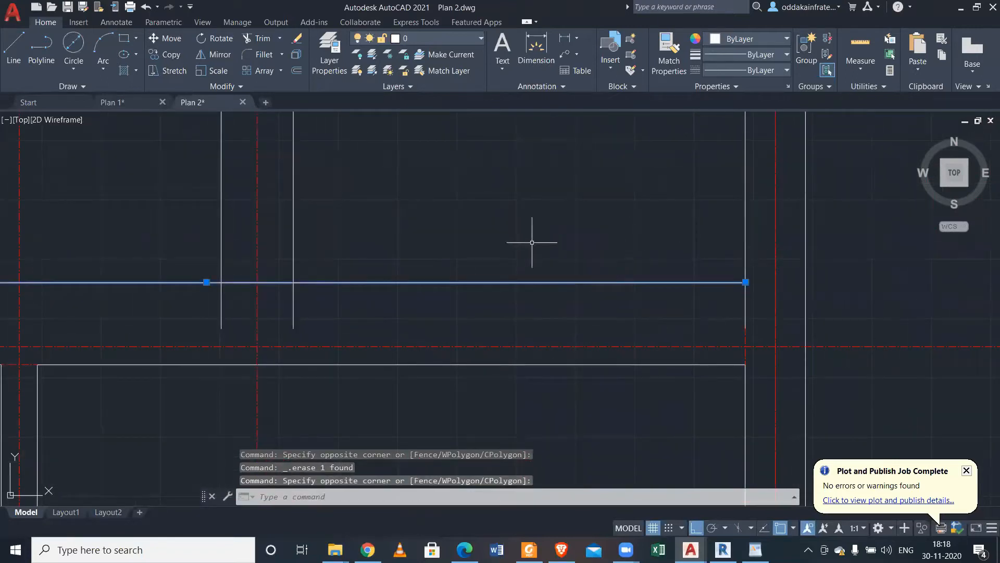
scroll(648, 306, down, 3)
scroll(655, 313, up, 3)
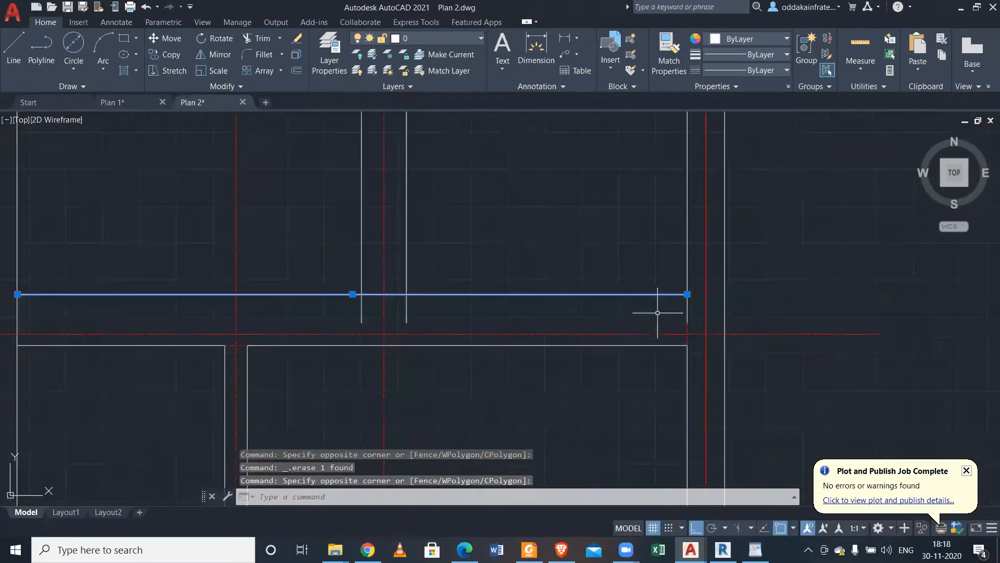
scroll(692, 334, up, 6)
key(Escape)
click(735, 281)
click(624, 247)
key(Delete)
Move the displaced horizontal partition line from its right end down to the lower endpoint of the right outer wall's upper inner line.
scroll(615, 271, down, 3)
scroll(625, 339, up, 3)
click(620, 331)
click(586, 257)
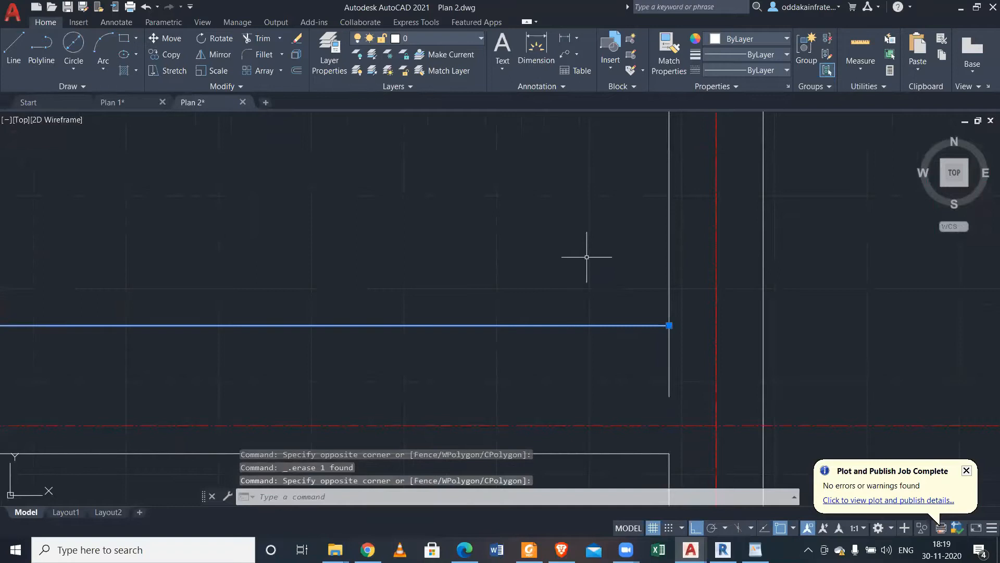
click(163, 38)
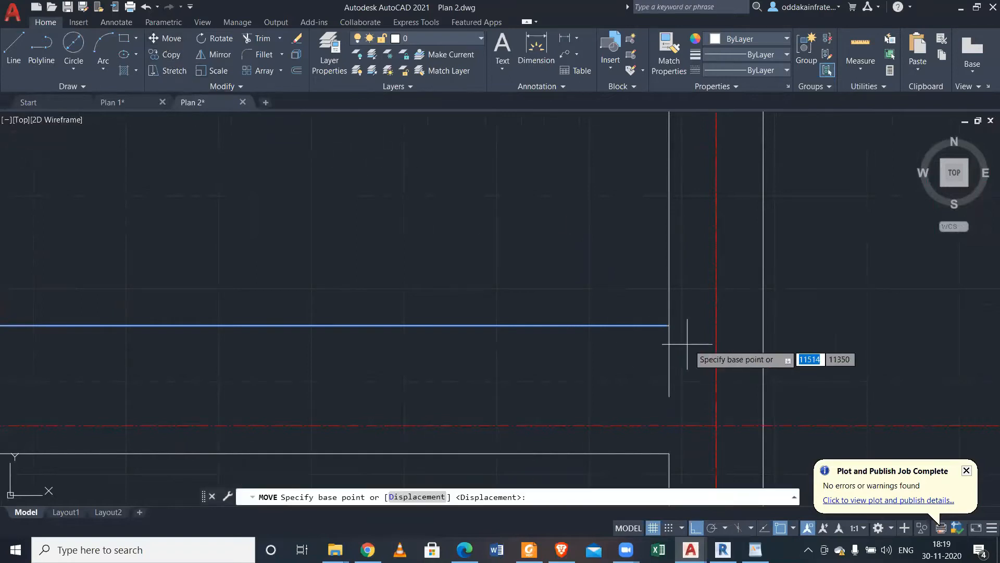
click(669, 325)
click(669, 397)
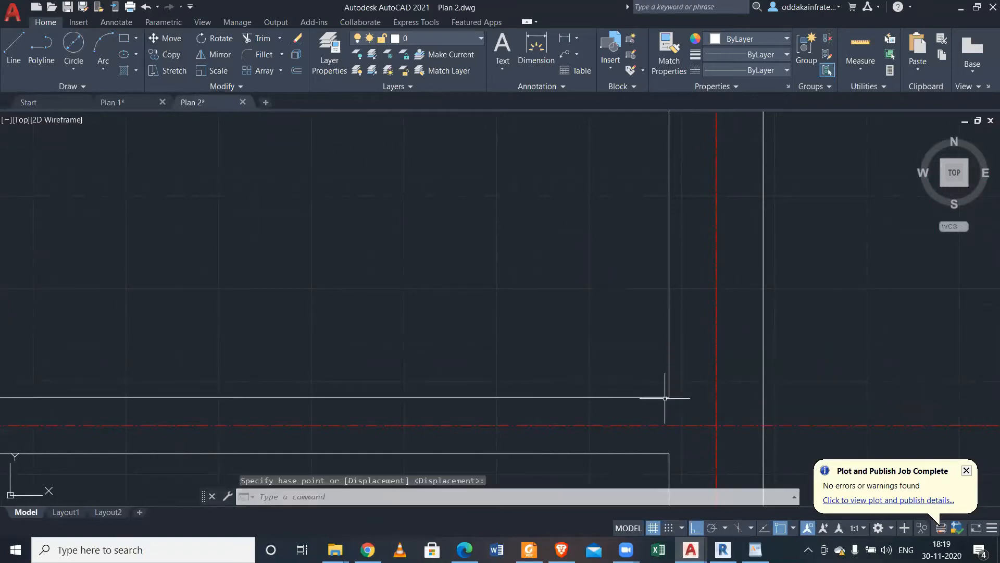
Move the vertical grid line at the top wall's middle column sideways onto the centre of that column.
scroll(570, 375, down, 3)
scroll(321, 392, up, 3)
scroll(320, 391, down, 3)
scroll(313, 378, up, 2)
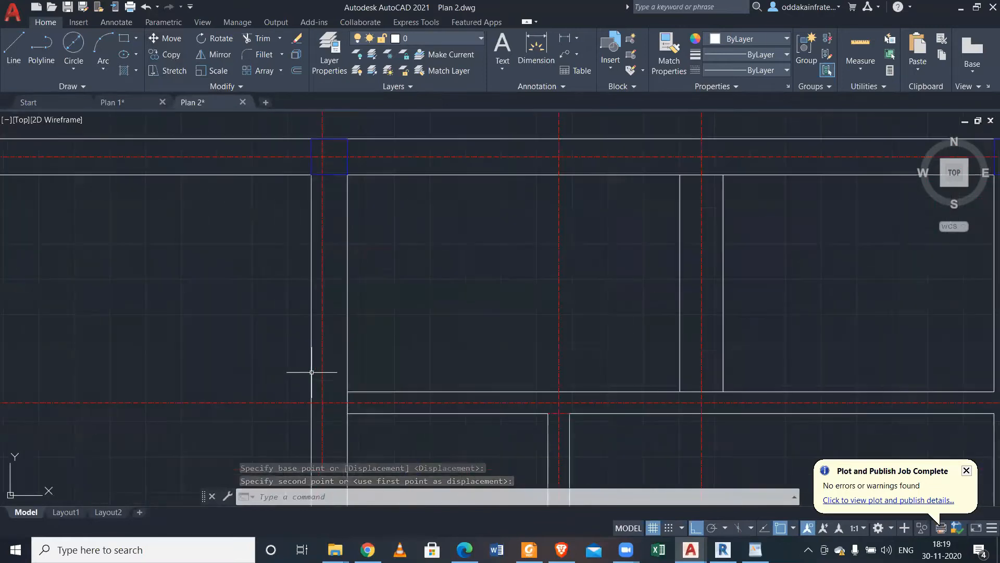
scroll(384, 307, up, 2)
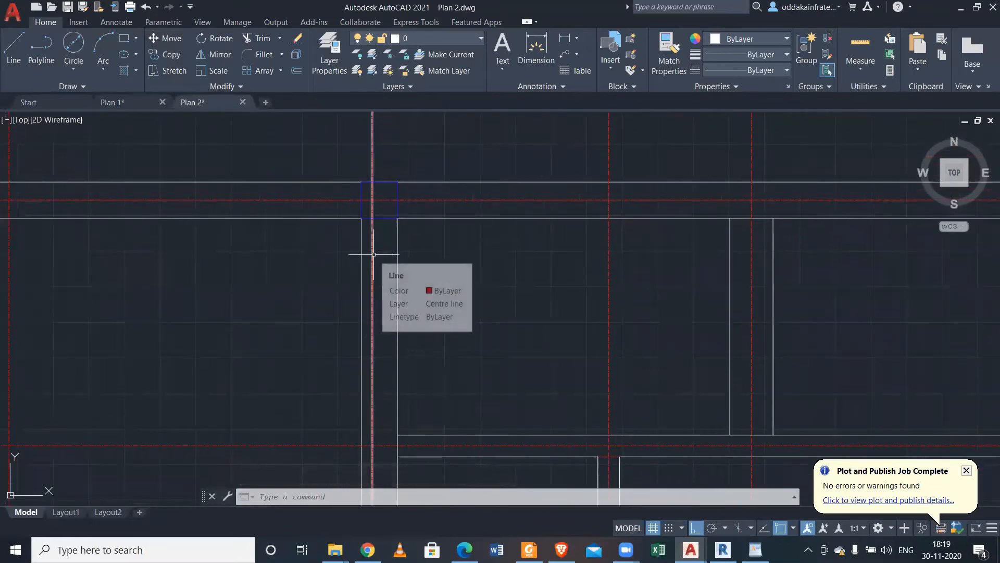
scroll(373, 254, down, 3)
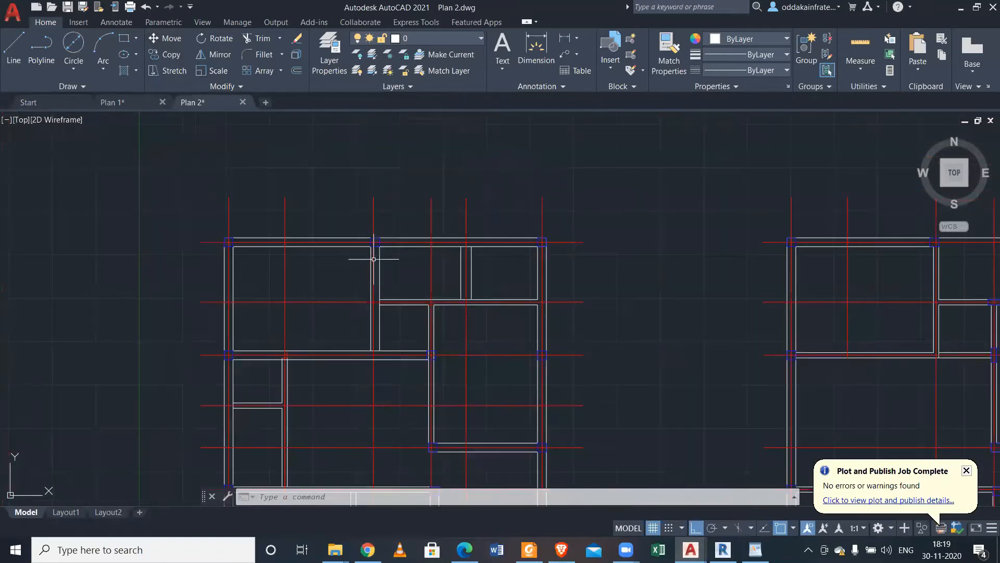
scroll(370, 260, up, 3)
middle_drag(370, 261, 418, 313)
scroll(424, 268, up, 2)
click(537, 268)
click(350, 206)
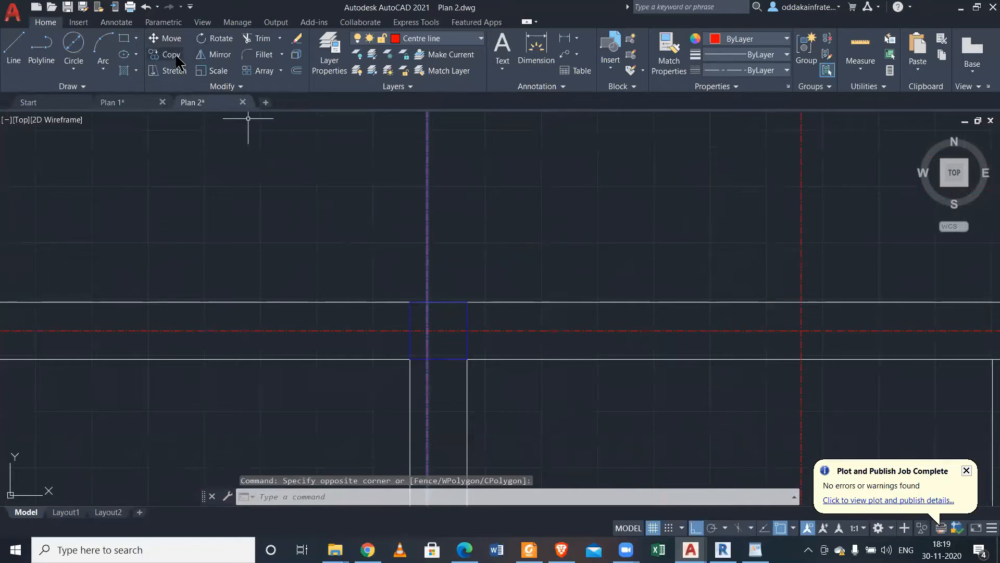
click(165, 38)
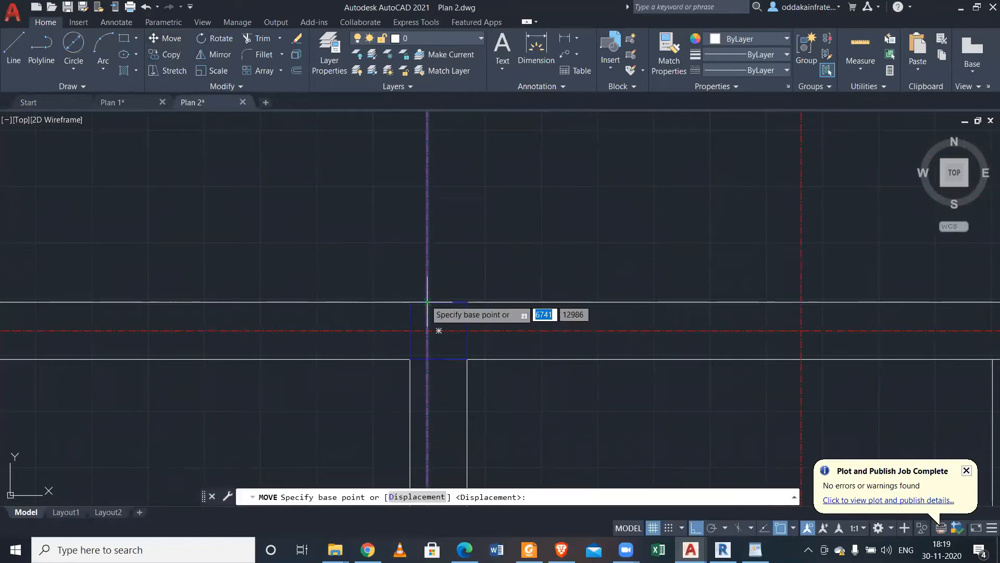
click(428, 329)
click(440, 299)
scroll(403, 262, down, 3)
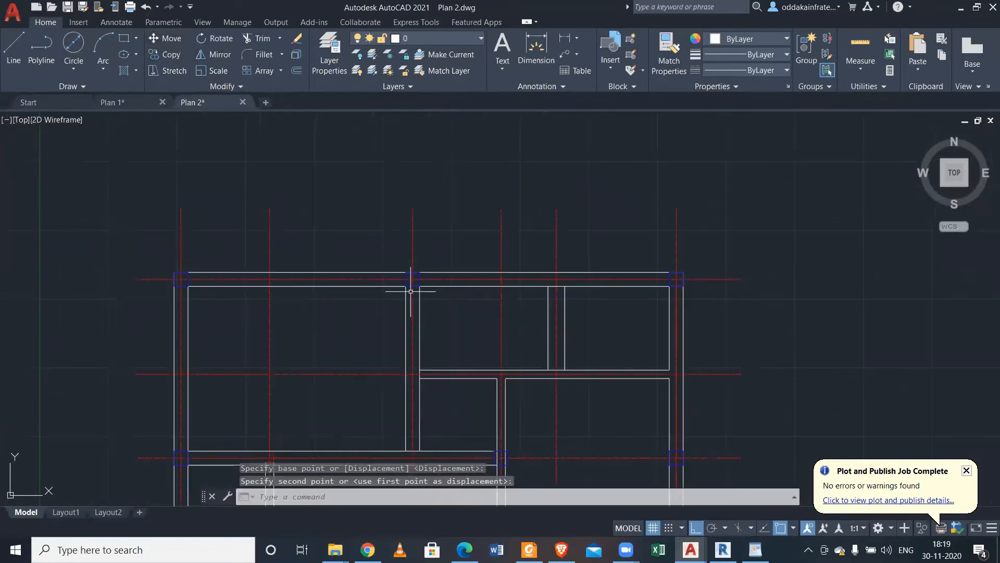
key(Escape)
Copy the column at the right end of the wall below the upper-left room to that wall's intersection with the top middle column's grid line.
scroll(408, 292, down, 2)
mouse_move(409, 296)
middle_down()
mouse_move(419, 313)
mouse_move(443, 209)
middle_up()
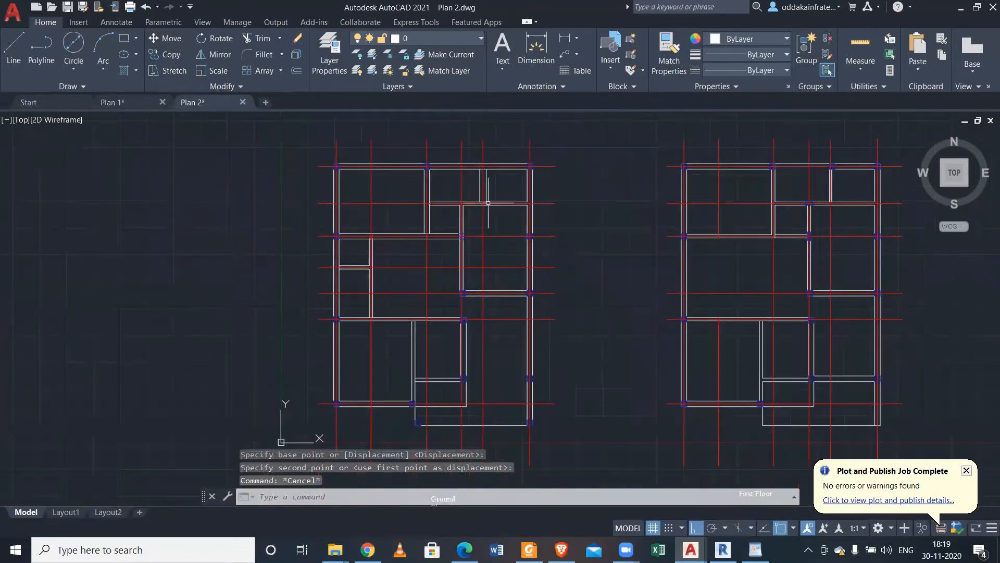
scroll(424, 189, up, 5)
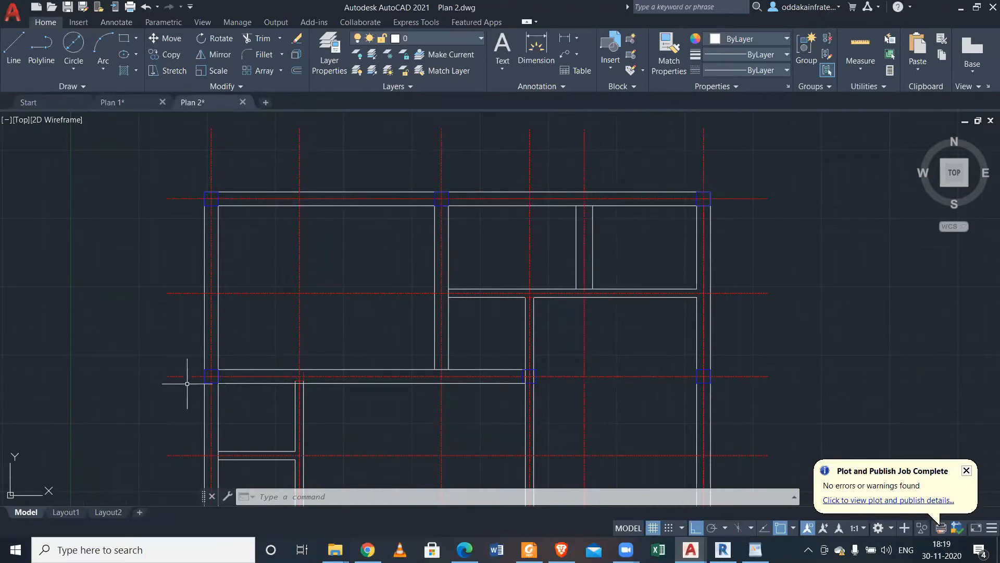
click(502, 354)
click(553, 396)
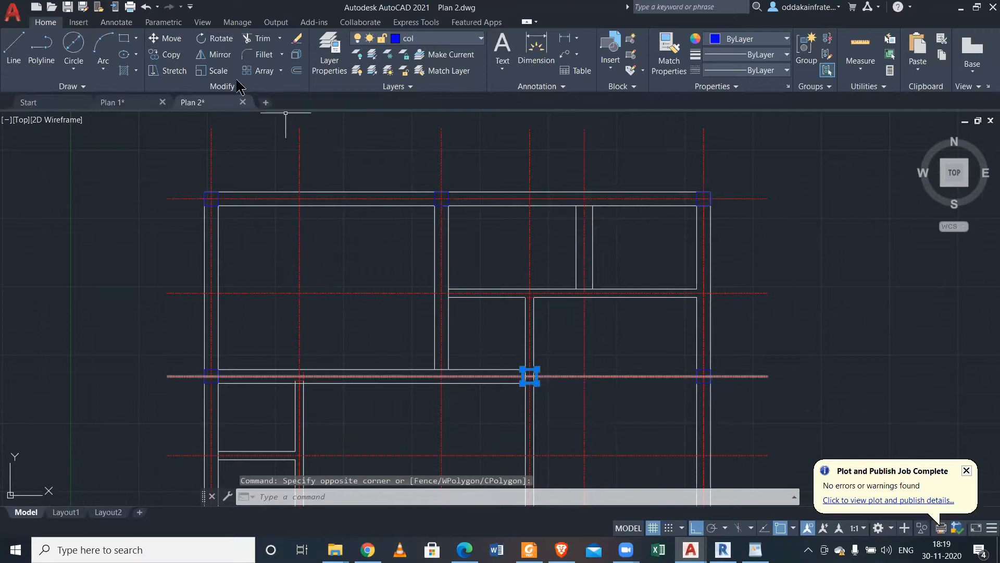
click(167, 54)
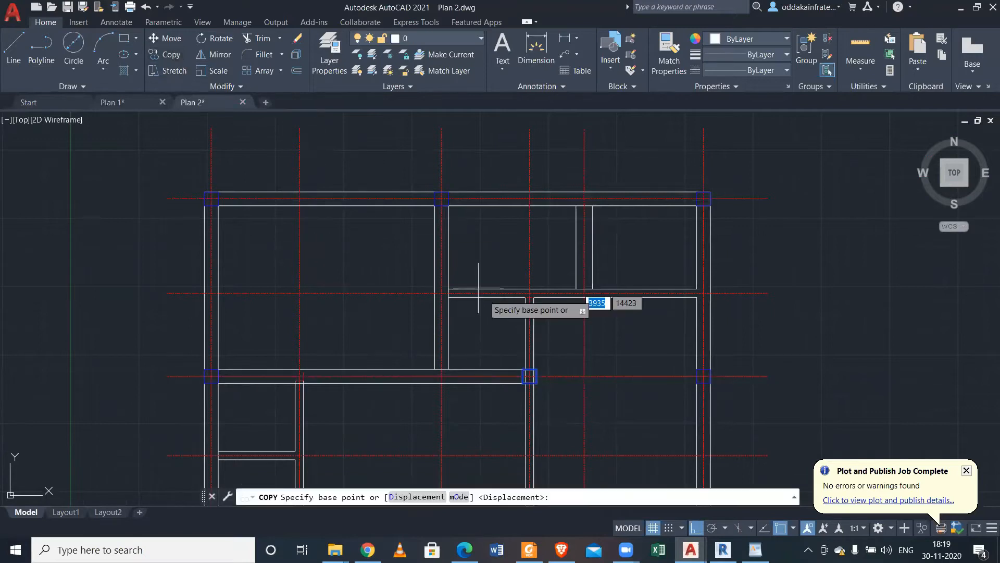
click(529, 374)
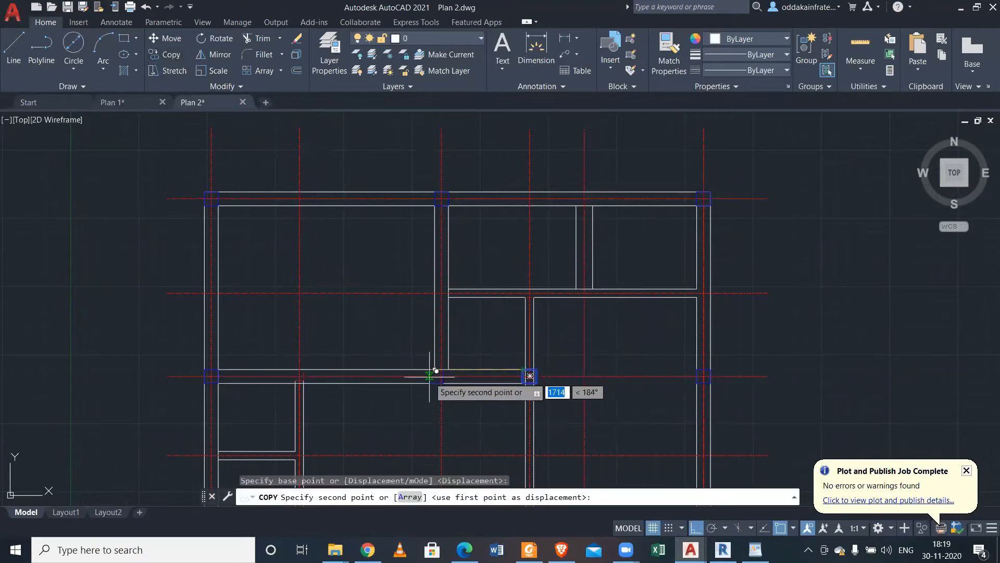
click(441, 363)
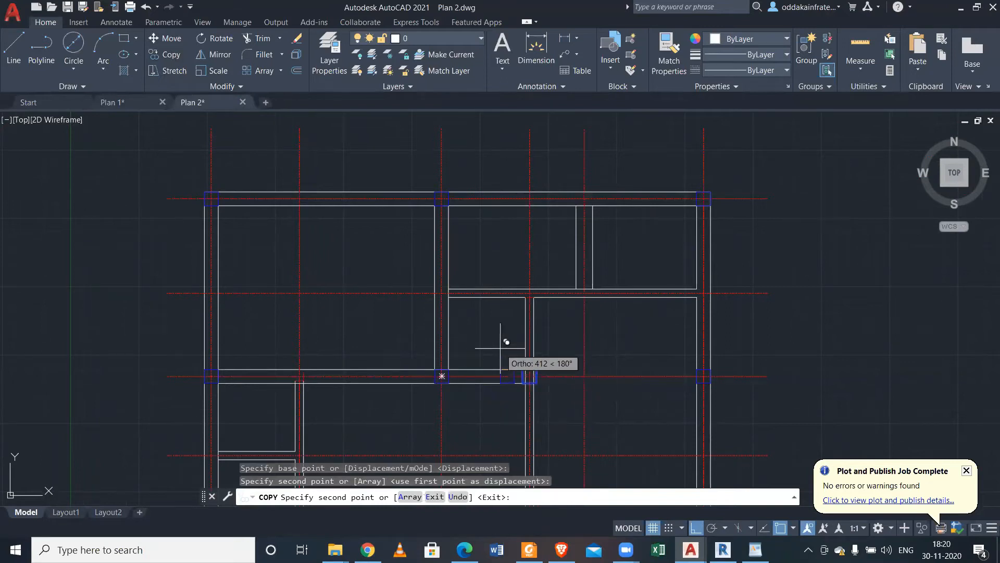
key(Escape)
Delete the original column at the right end of the wall below the upper-left room.
click(517, 357)
click(549, 398)
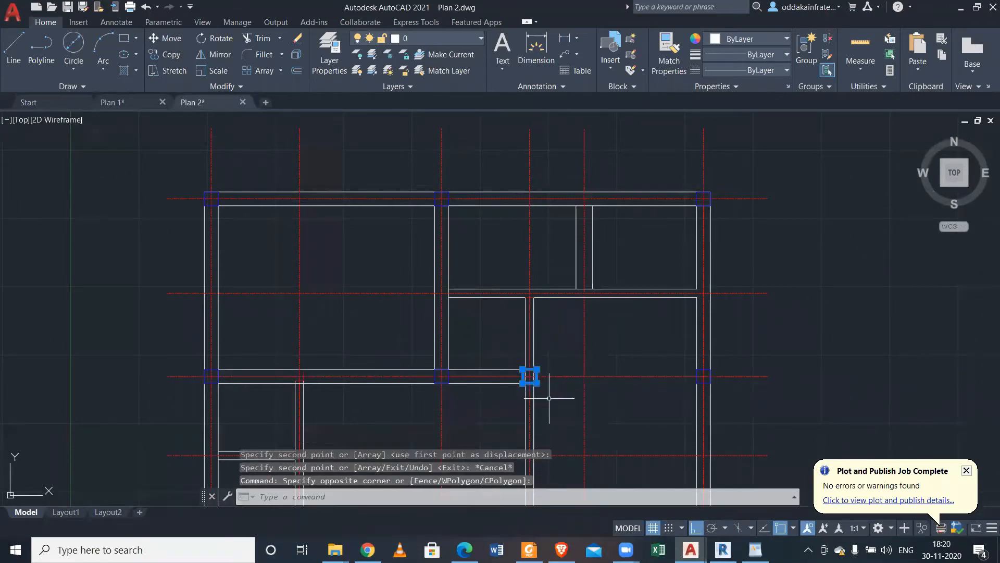
key(Delete)
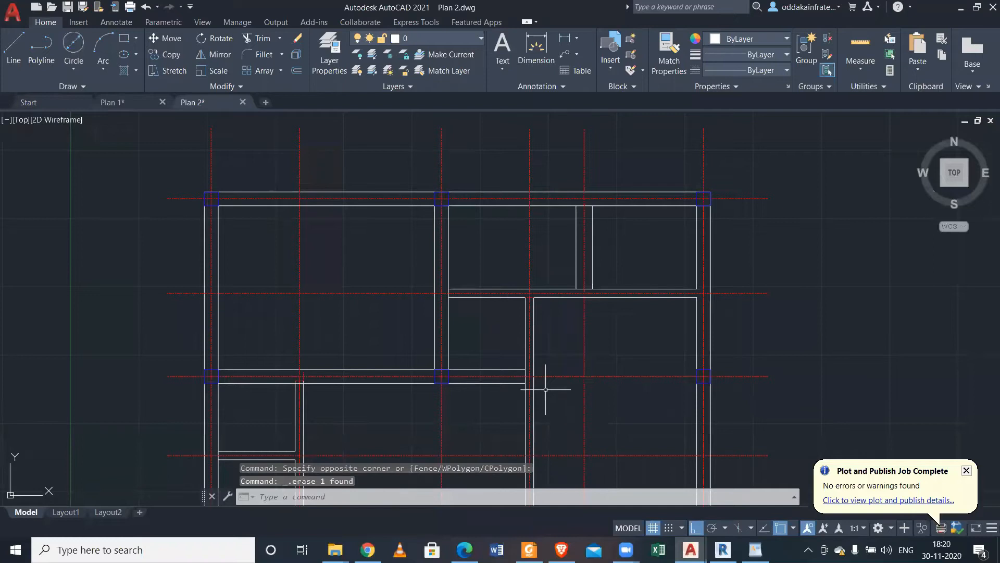
Move the column at the right end of the wall above the lower rooms to that wall's junction with the vertical partition below it.
scroll(711, 380, down, 2)
middle_drag(709, 380, 671, 319)
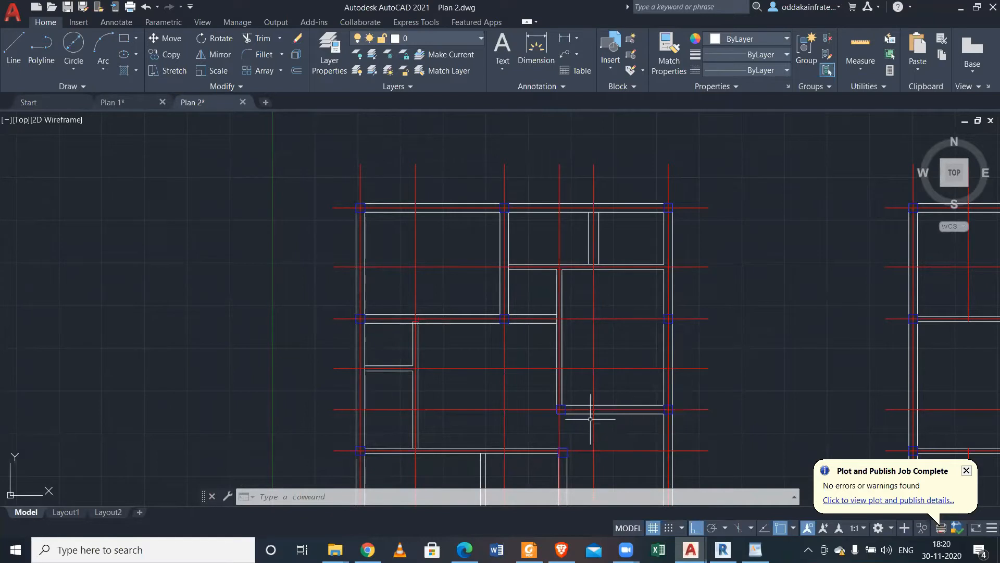
middle_drag(641, 415, 636, 373)
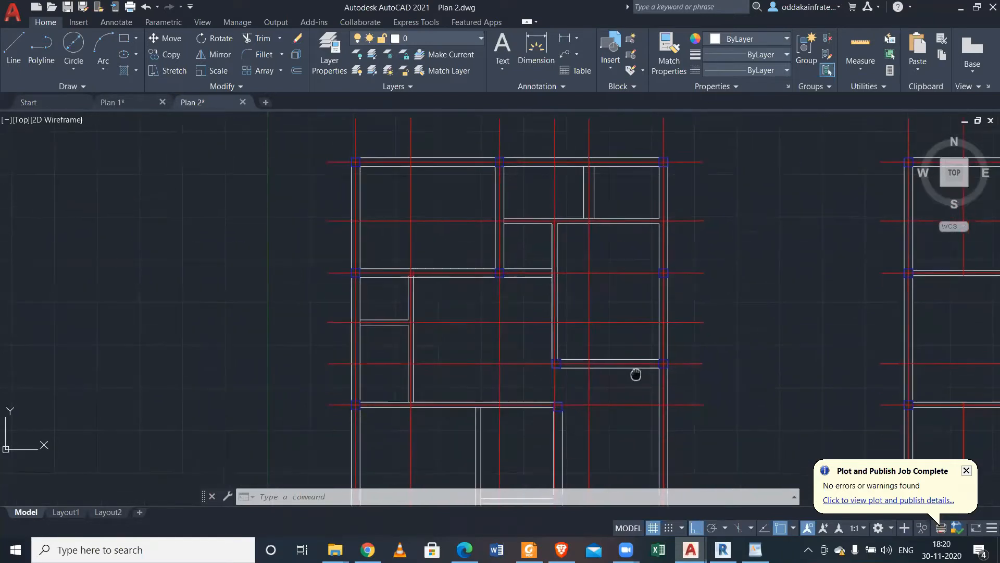
middle_drag(573, 423, 561, 361)
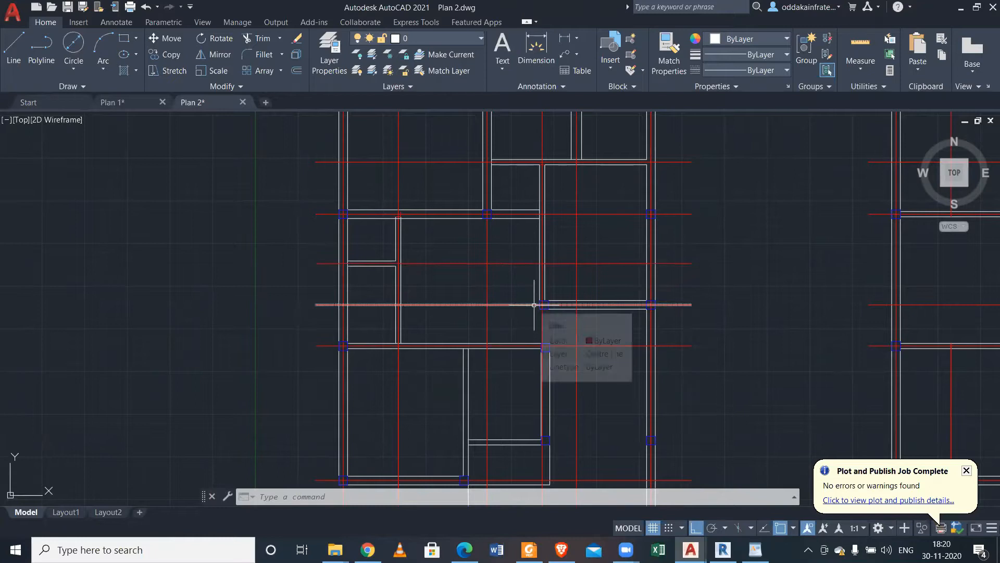
click(528, 333)
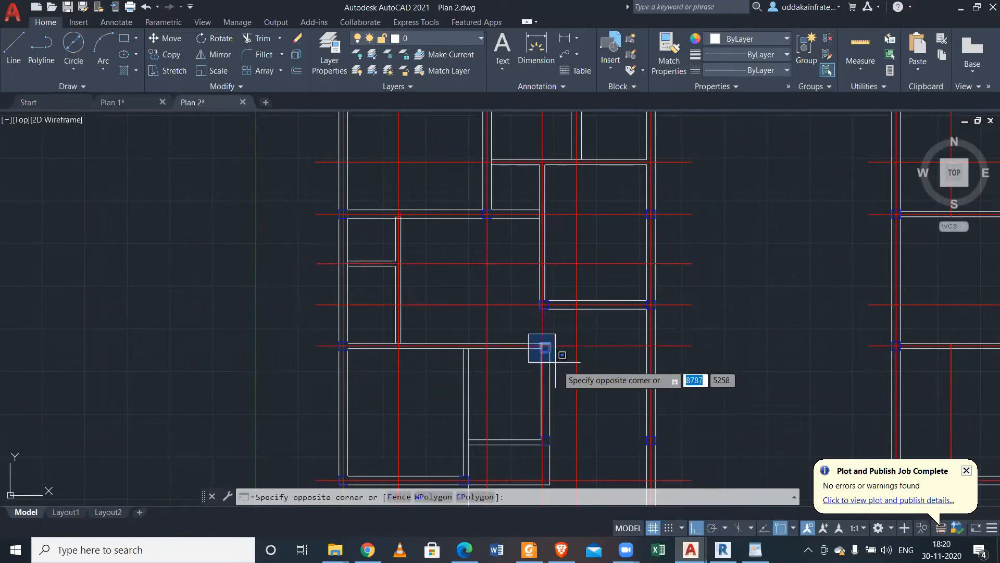
click(567, 375)
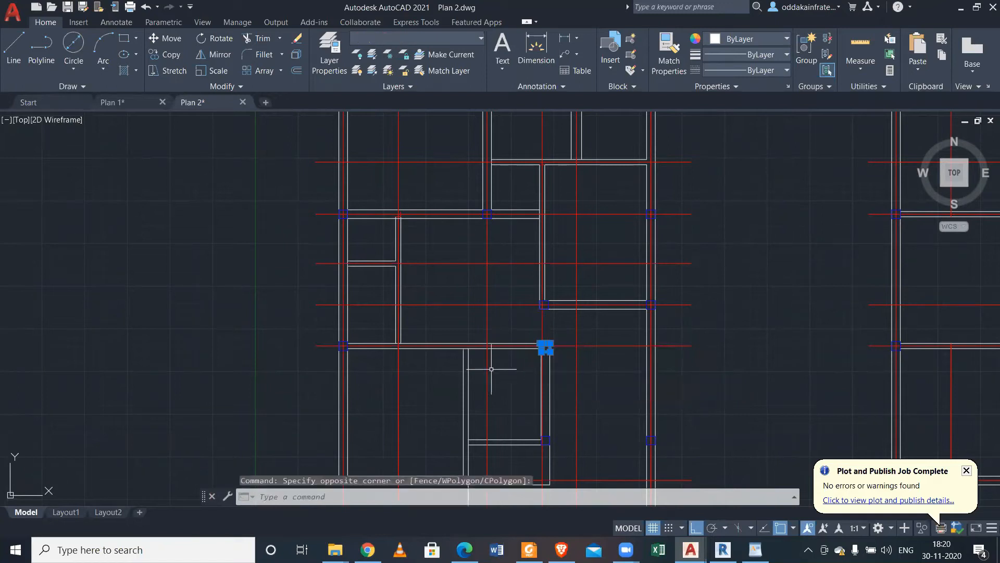
scroll(464, 350, down, 2)
scroll(464, 351, up, 2)
scroll(465, 350, down, 2)
click(165, 38)
scroll(516, 352, up, 4)
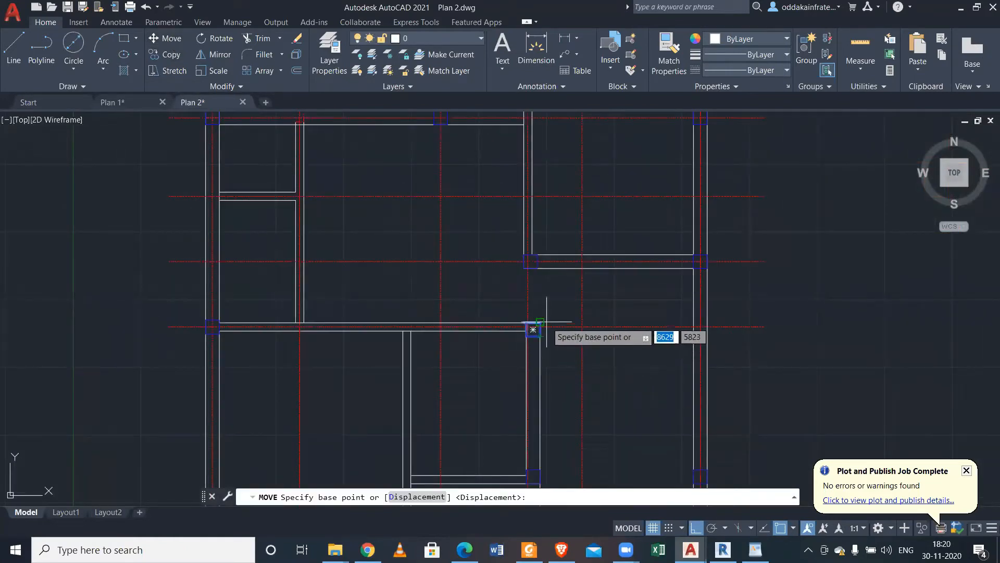
click(534, 328)
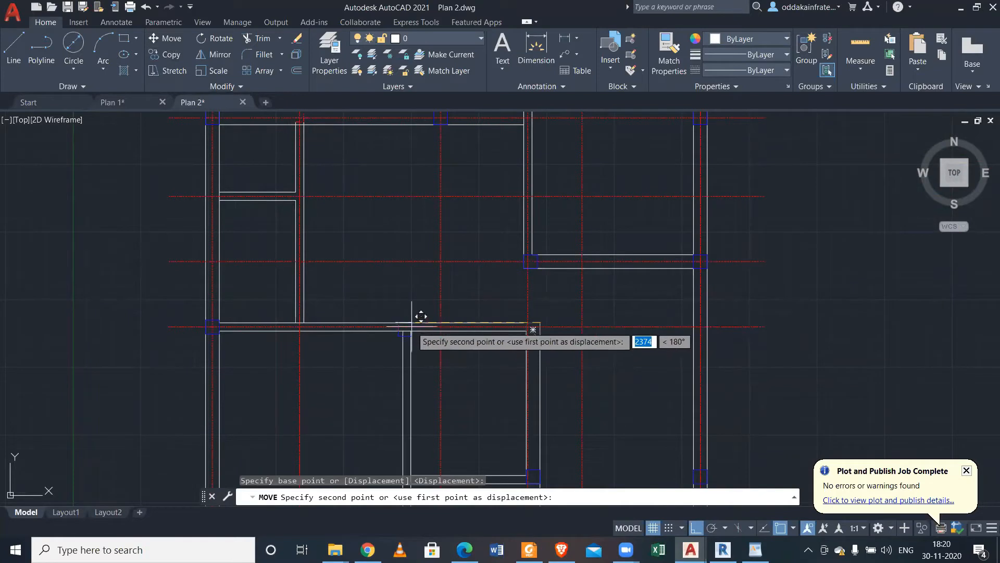
scroll(415, 322, up, 5)
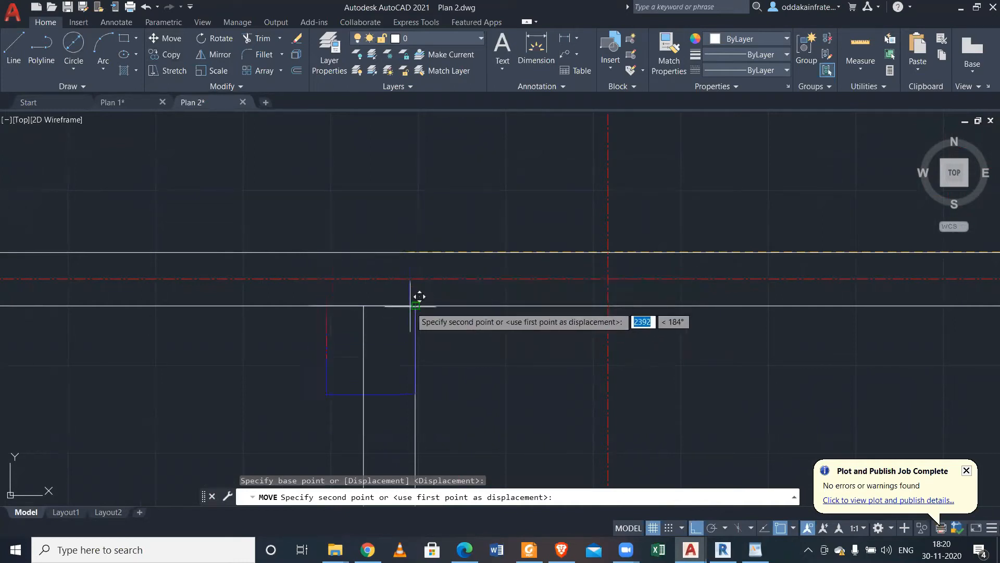
key(Escape)
key(Escape)
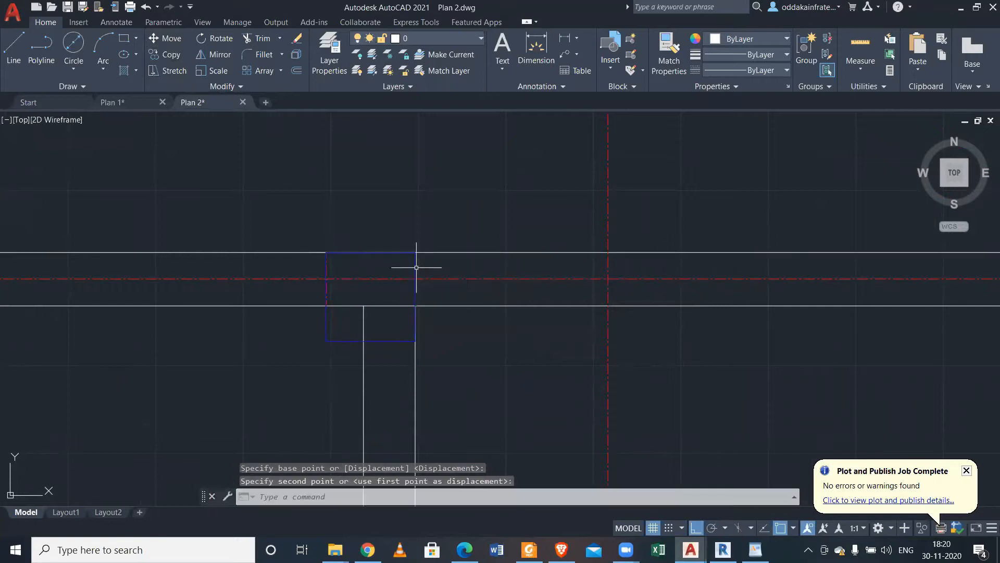
Extend the upper line of the wall above the lower rooms to the outer line of the vertical wall at its right end.
scroll(358, 275, down, 3)
scroll(358, 275, down, 2)
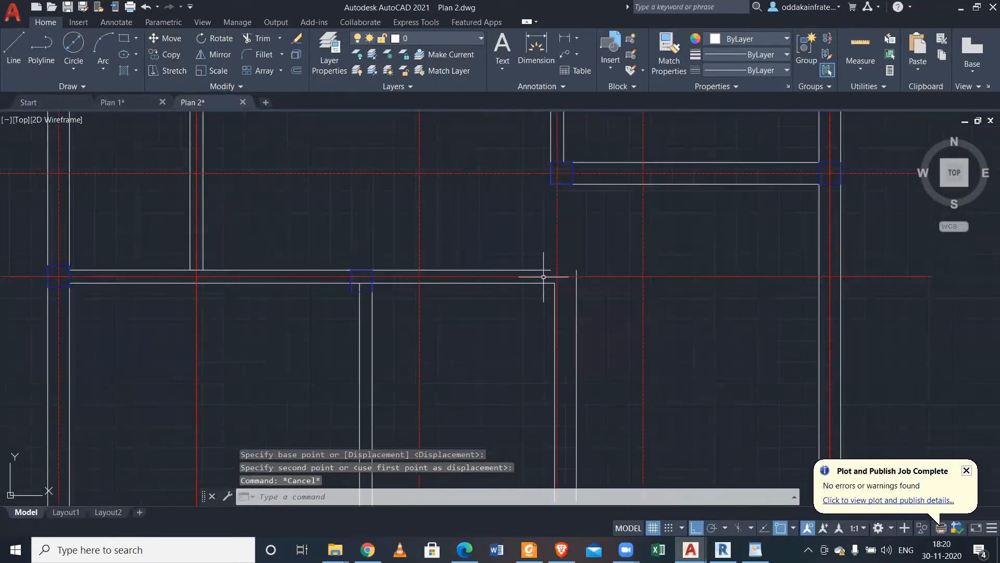
scroll(570, 261, up, 4)
click(584, 287)
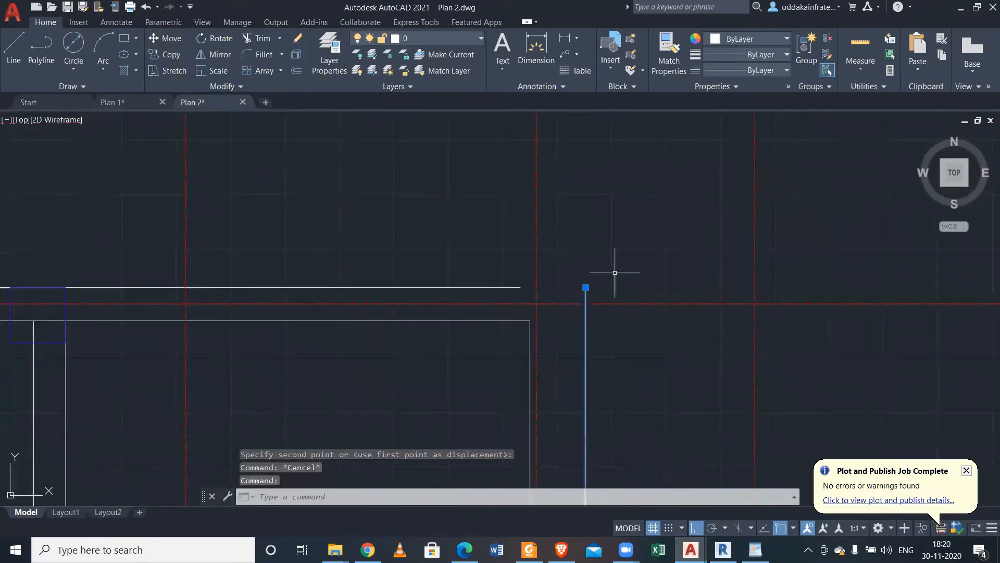
key(Return)
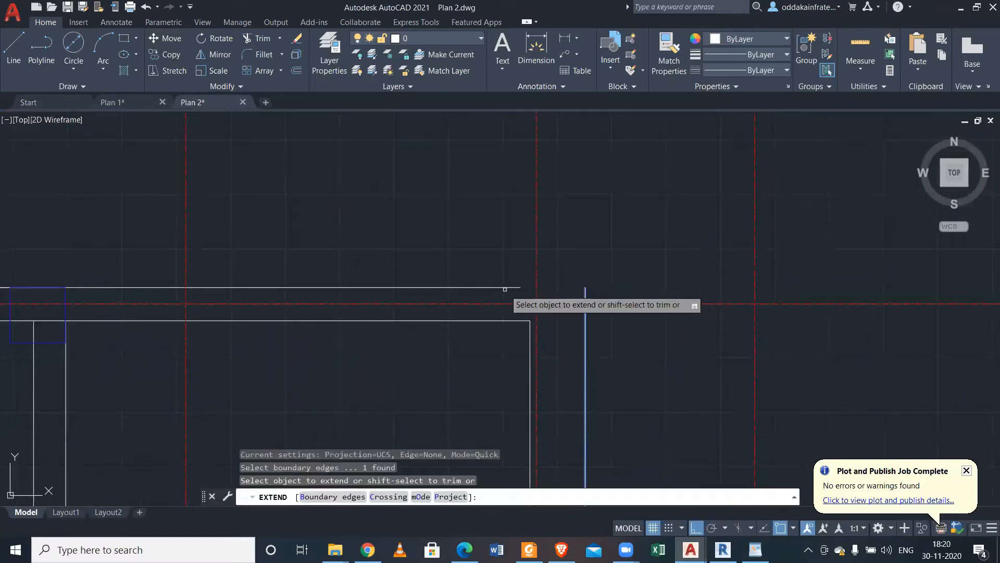
click(504, 287)
key(Escape)
Stretch the outer vertical wall line at the right corner of the lower rooms straight up to the horizontal partition below the top-right rooms.
scroll(499, 271, down, 4)
scroll(415, 324, down, 4)
scroll(423, 324, up, 3)
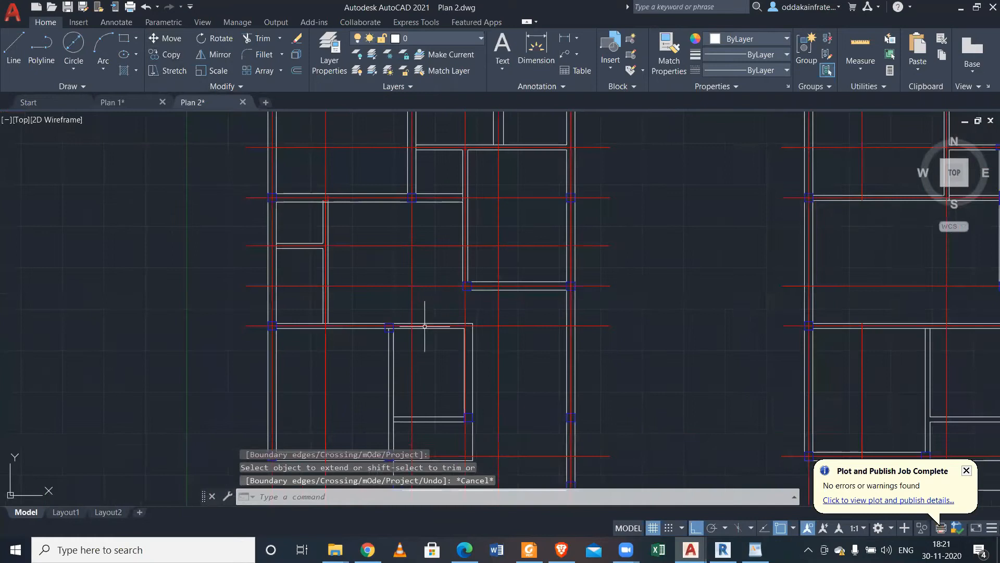
middle_drag(465, 347, 460, 337)
middle_drag(428, 290, 484, 324)
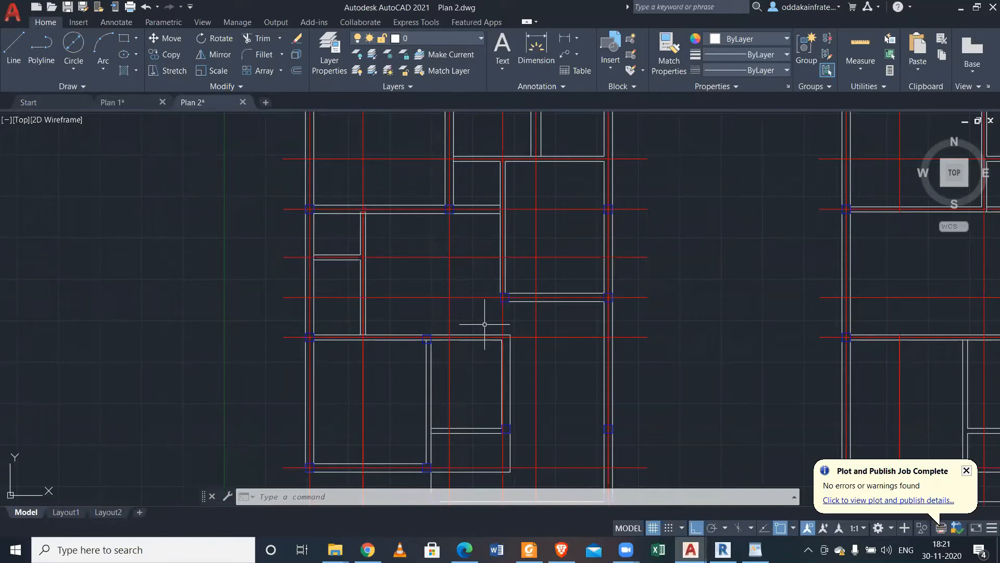
scroll(495, 331, up, 2)
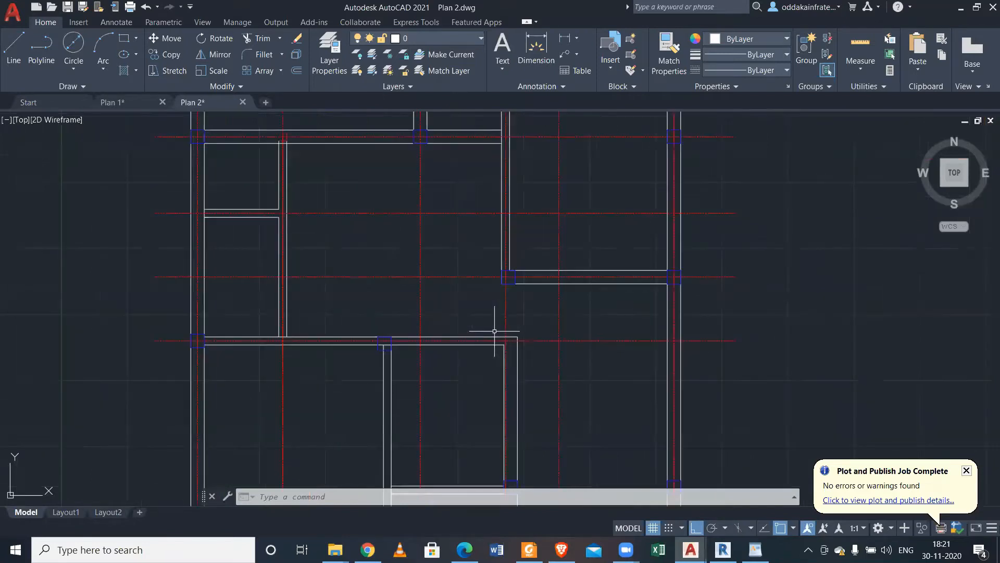
scroll(495, 332, down, 2)
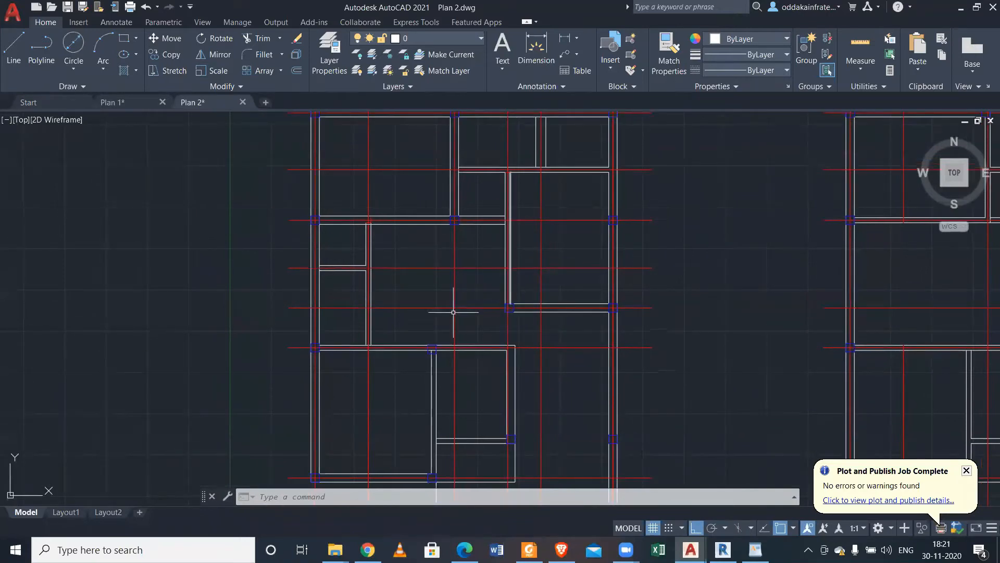
scroll(509, 341, up, 2)
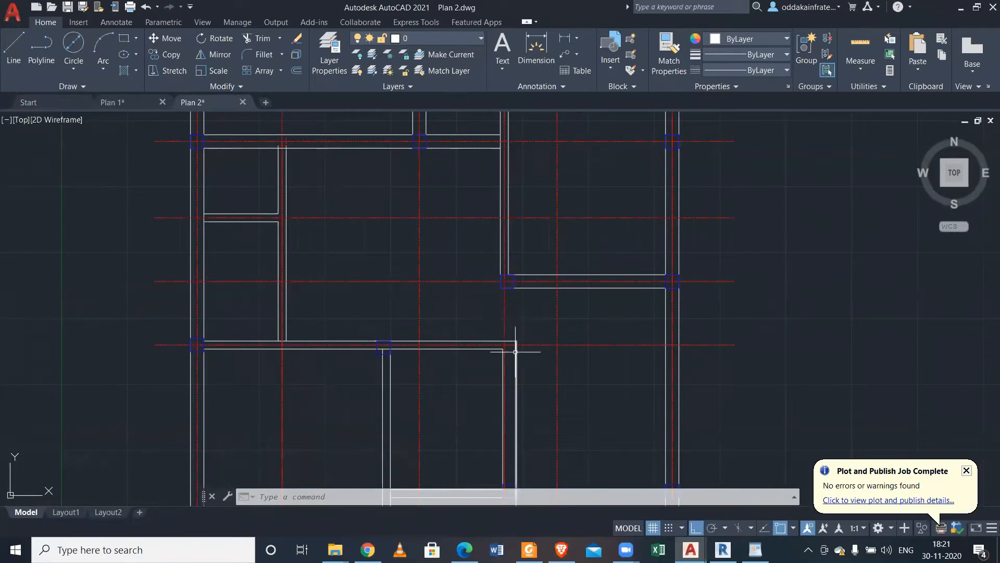
scroll(517, 340, down, 3)
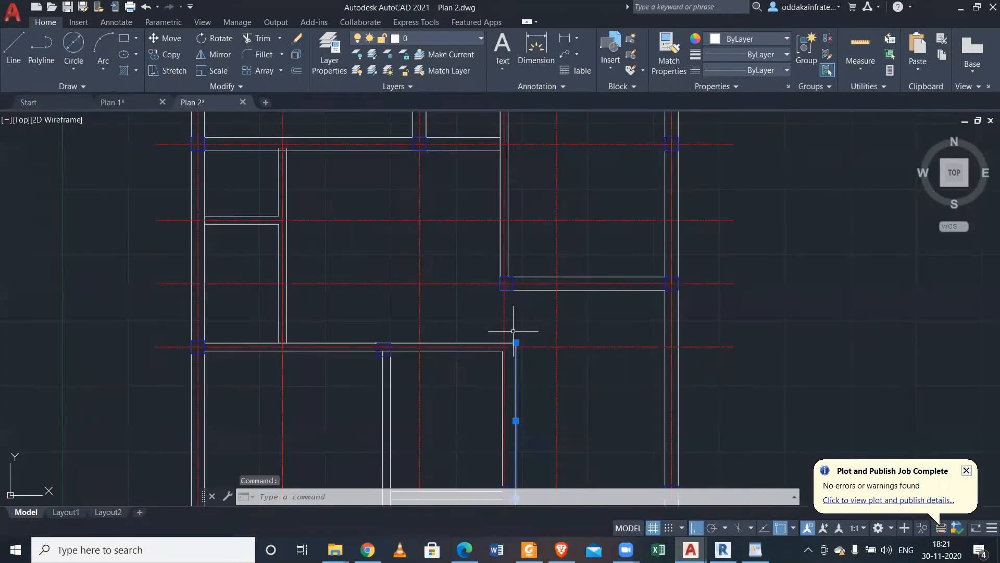
scroll(513, 316, up, 4)
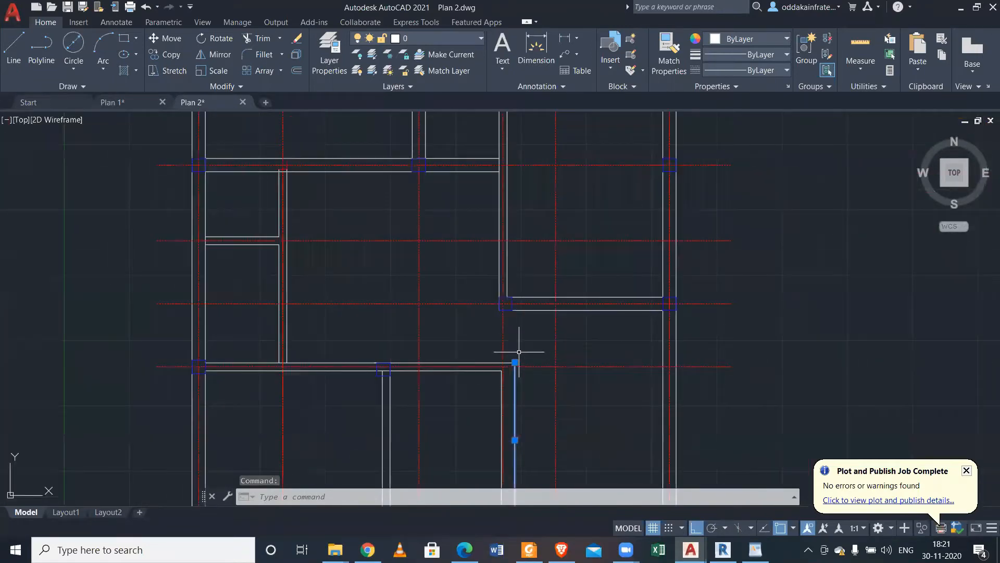
scroll(518, 351, down, 2)
mouse_move(516, 336)
middle_down()
mouse_move(541, 279)
mouse_move(505, 385)
middle_up()
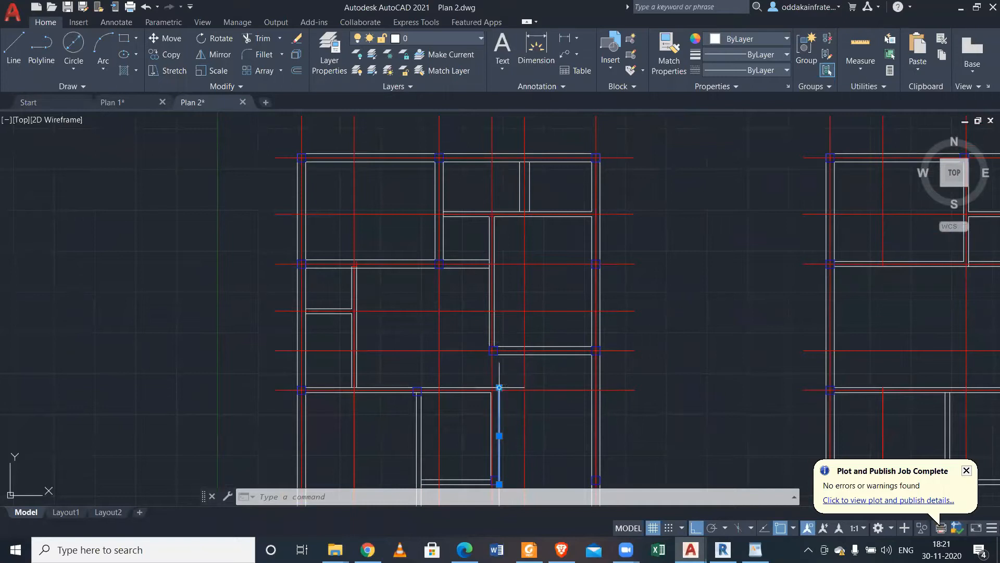
click(499, 387)
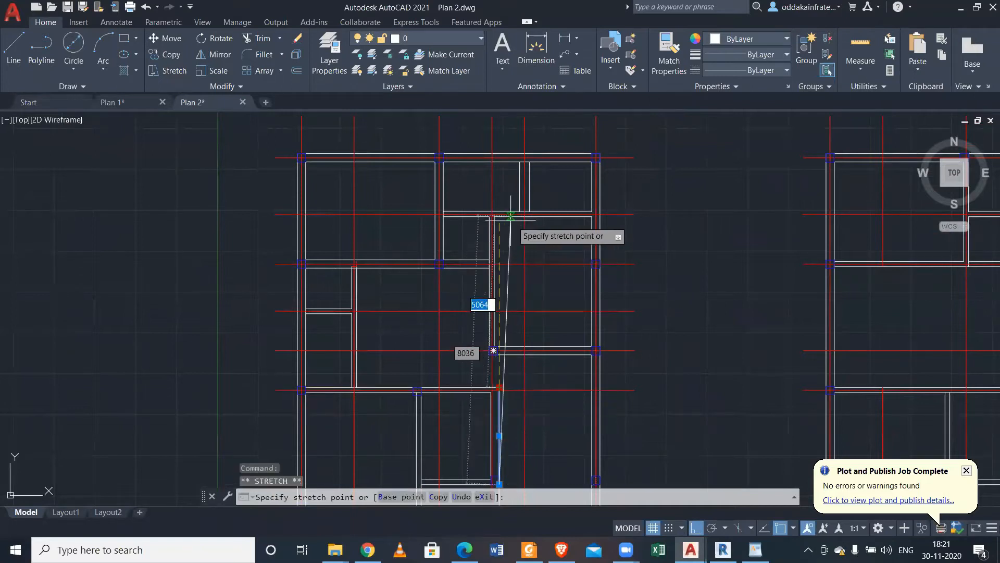
scroll(511, 218, up, 3)
click(492, 199)
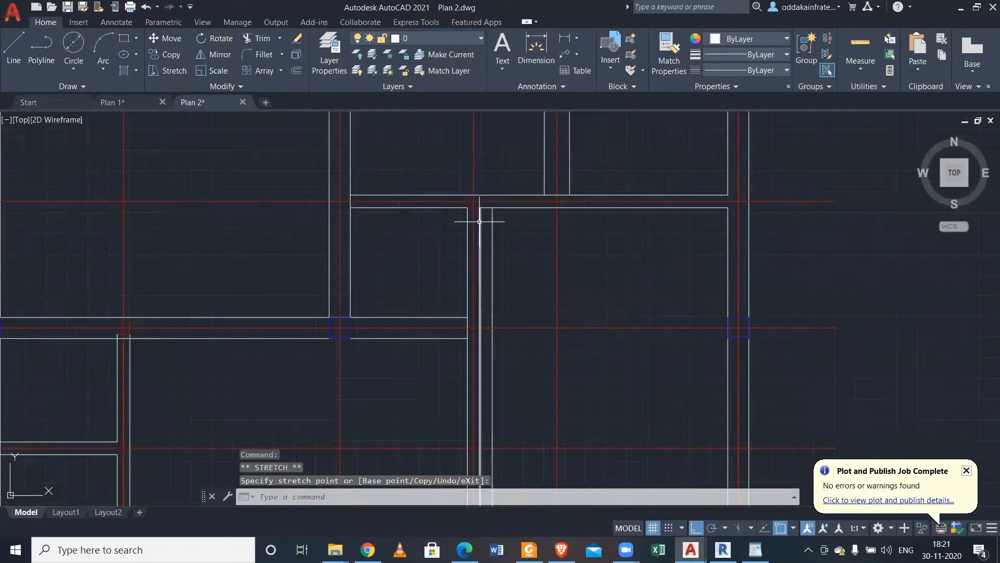
Delete the old right line of the vertical wall beside the large right room.
key(Escape)
key(Delete)
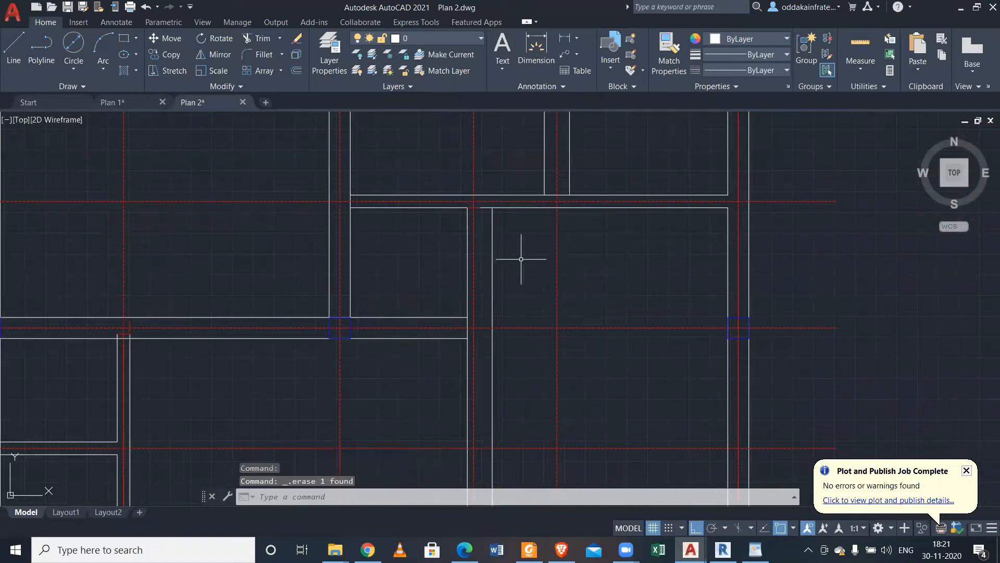
scroll(474, 333, down, 3)
scroll(476, 346, up, 2)
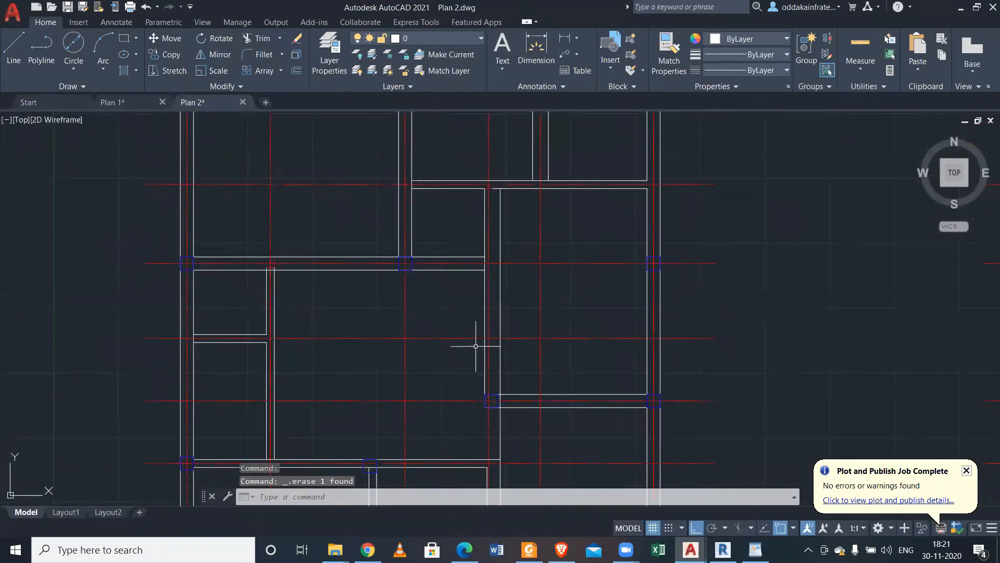
Move the vertical grid line in that wall sideways to the left endpoint of the large right room's lower wall line, inside the column.
scroll(487, 367, up, 2)
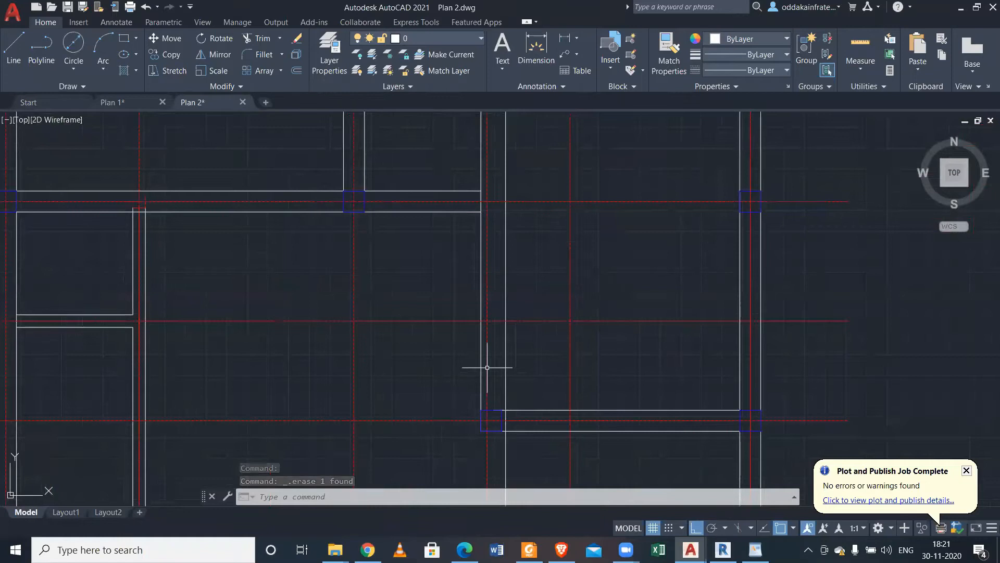
click(487, 369)
scroll(484, 400, up, 2)
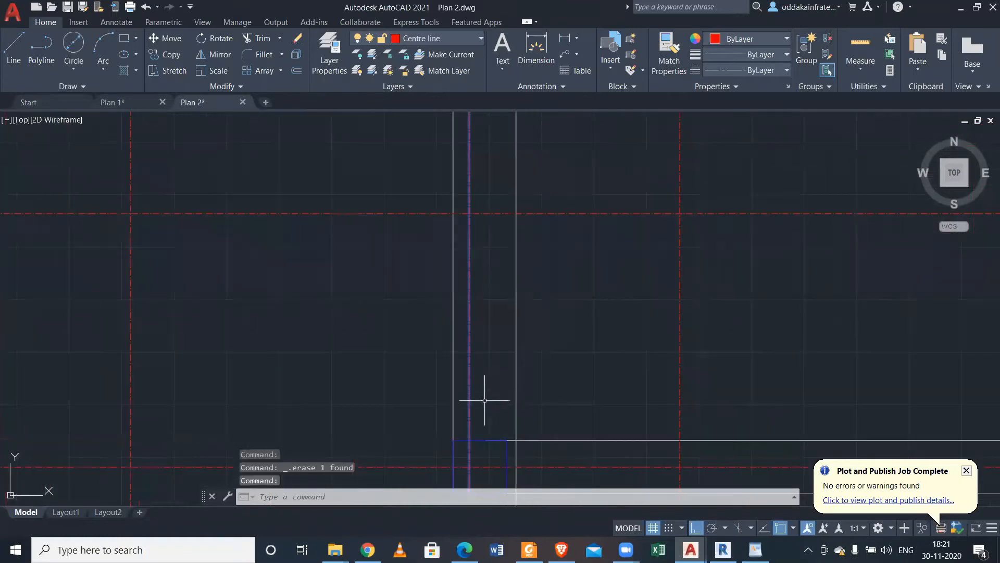
click(166, 38)
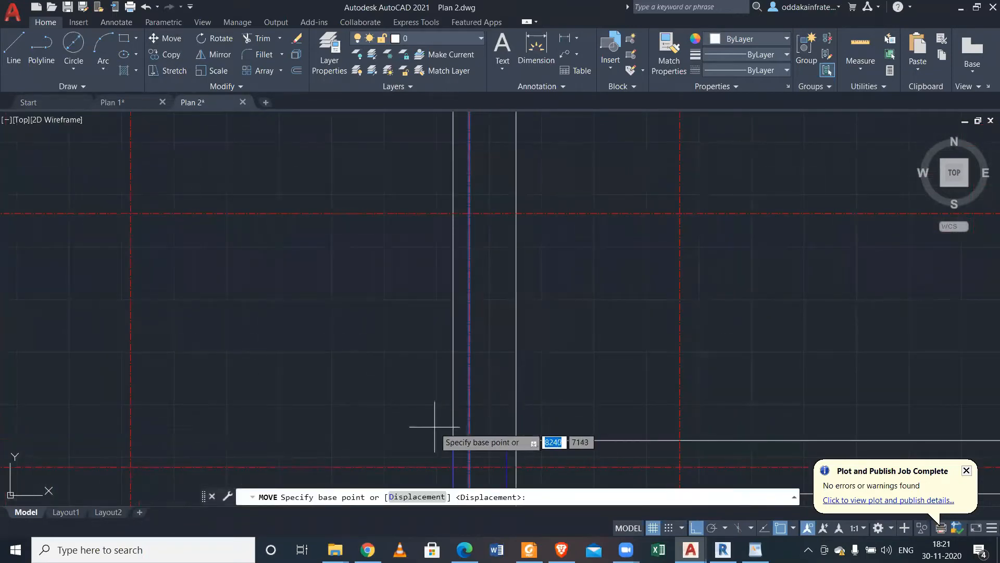
click(487, 433)
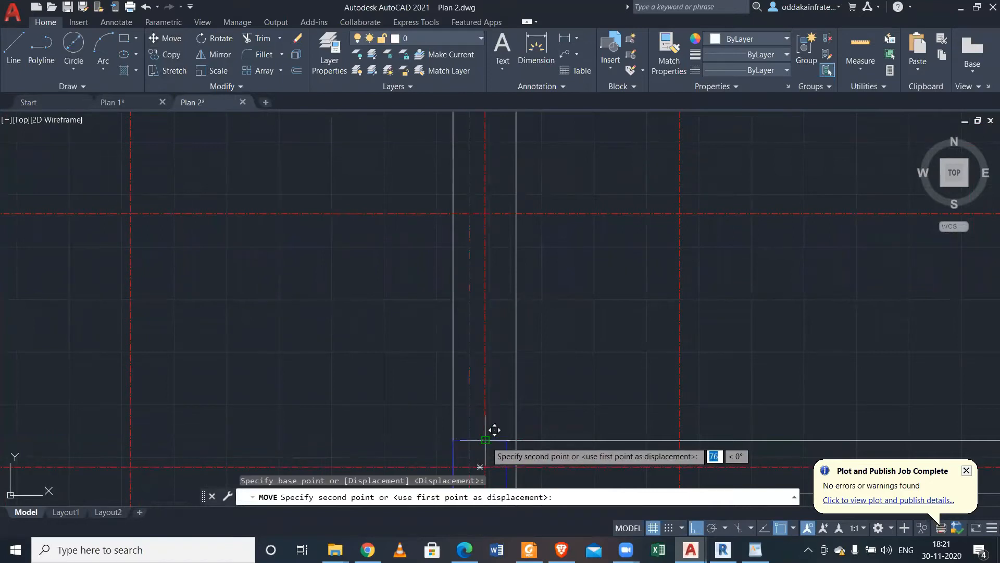
click(503, 432)
Move the same vertical grid line sideways onto the centre of the column at the large right room's lower-left corner.
click(487, 415)
click(435, 292)
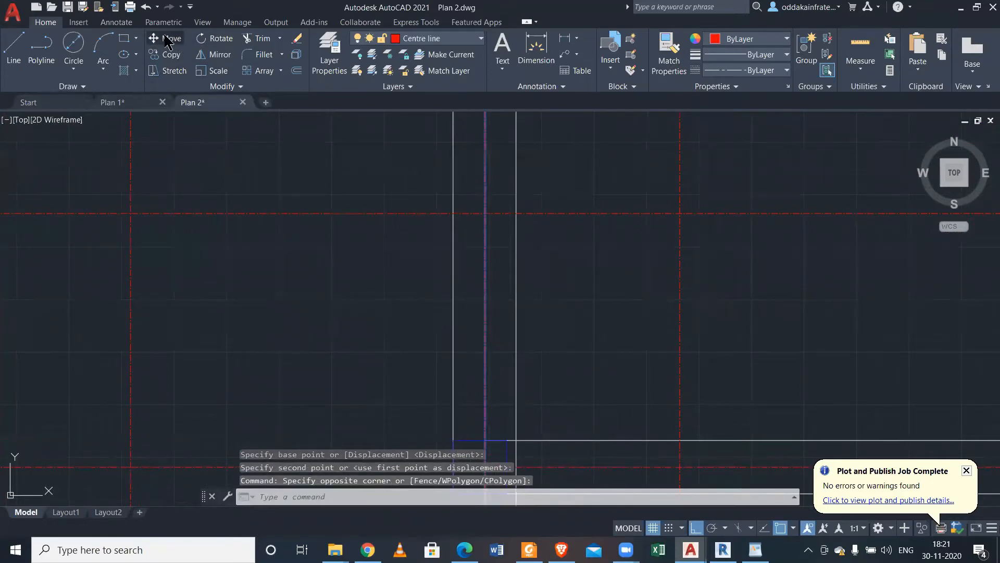
click(167, 41)
click(485, 442)
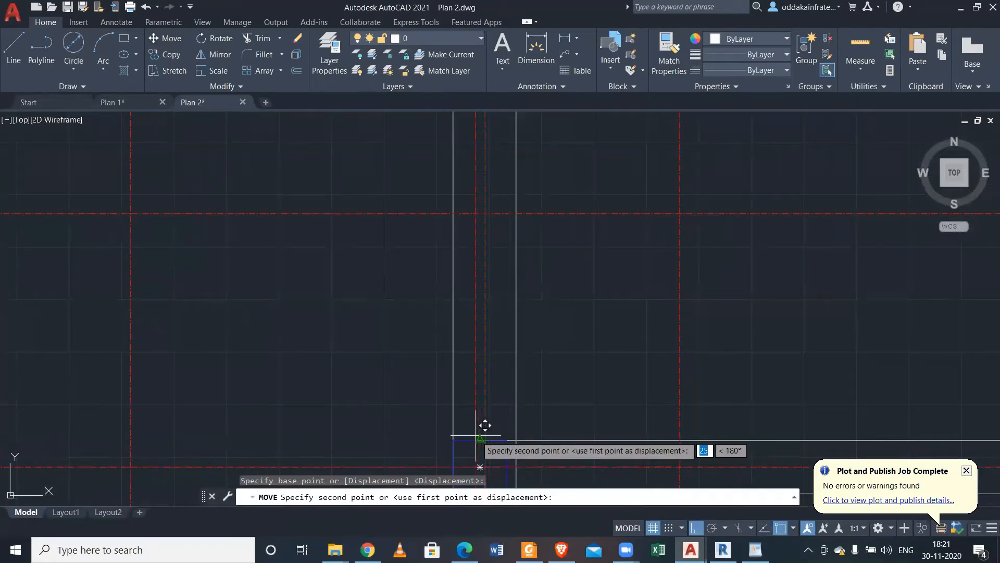
click(487, 425)
scroll(485, 439, down, 2)
scroll(508, 427, up, 4)
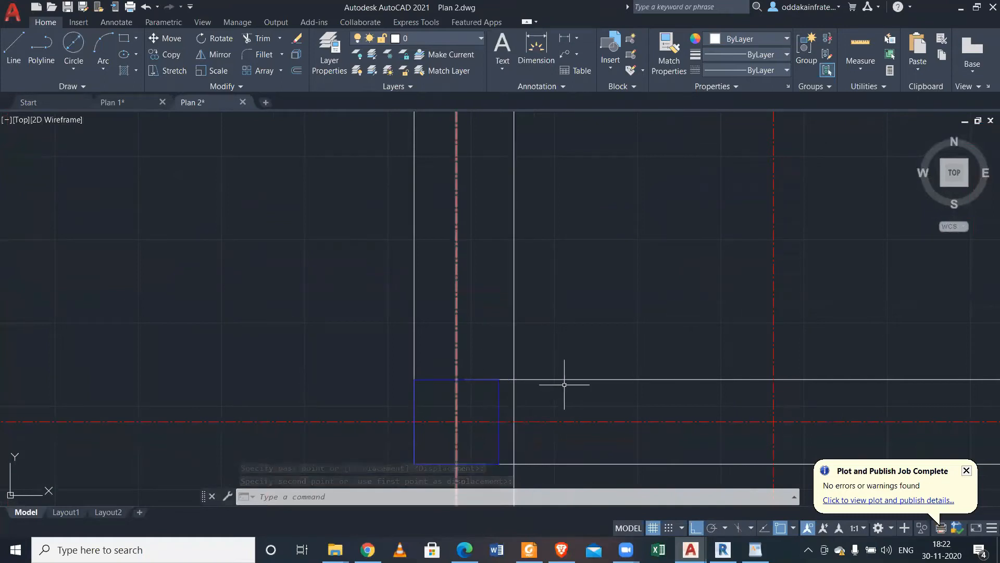
Measure the width of the column at the large right room's lower-left corner.
click(540, 46)
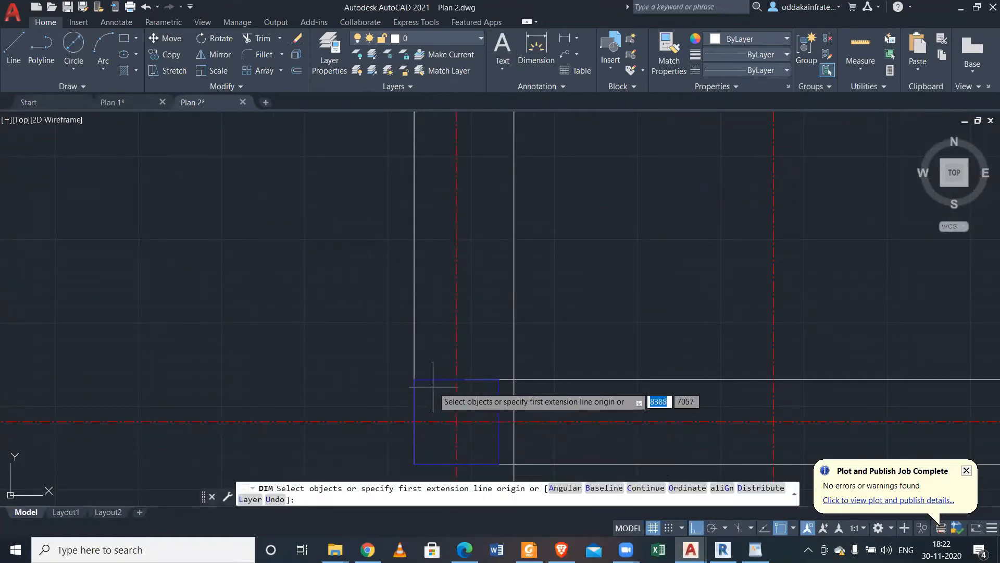
click(414, 378)
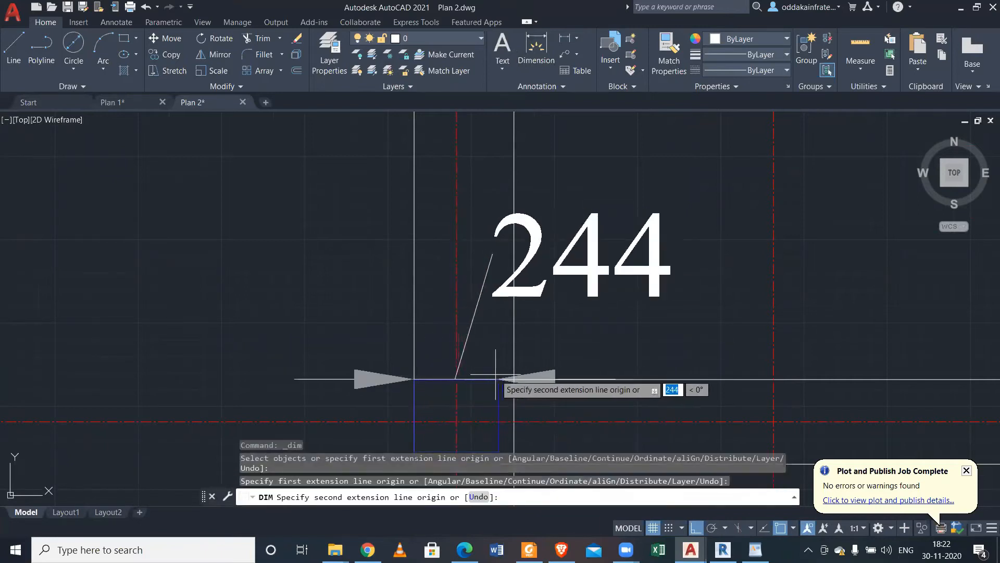
key(Escape)
Move the right line of the vertical wall beside the large right room sideways onto the right edge of the column at that room's lower-left corner.
click(521, 342)
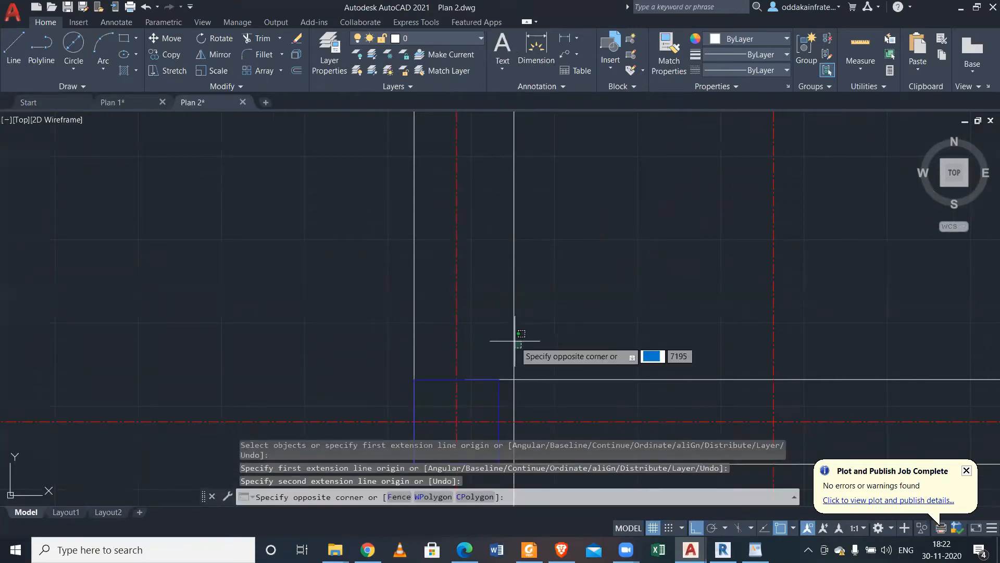
click(511, 340)
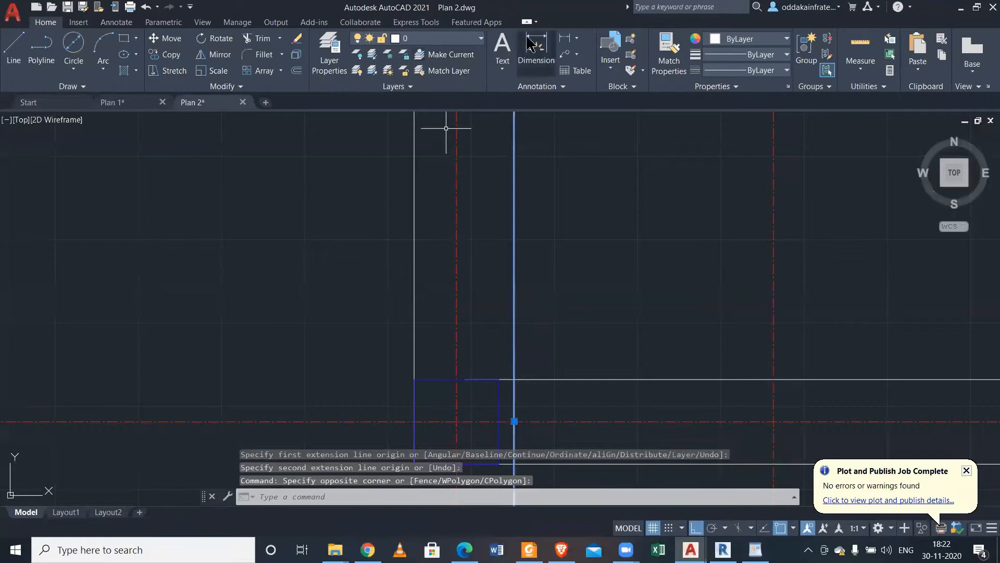
click(172, 40)
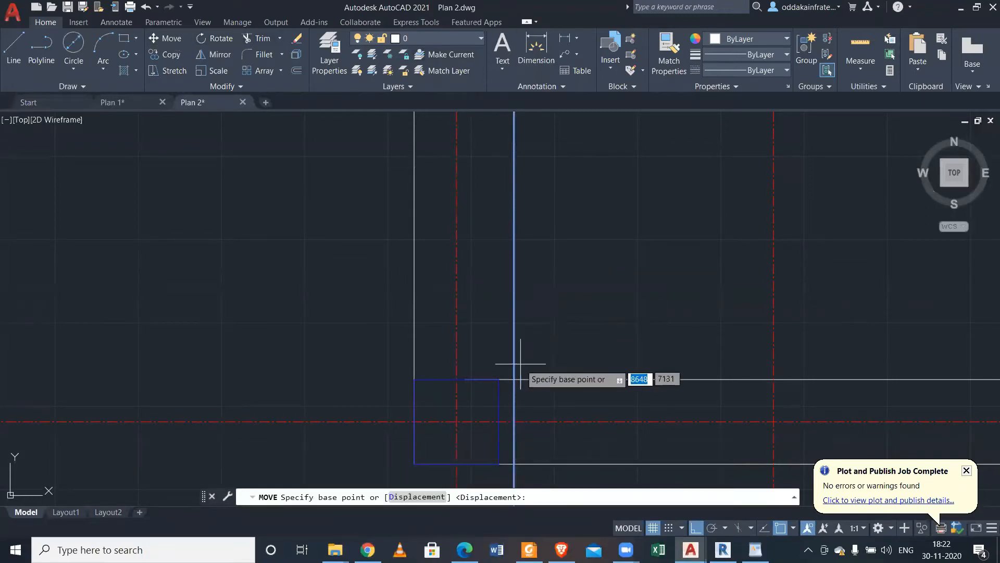
click(514, 378)
click(498, 379)
scroll(495, 355, down, 4)
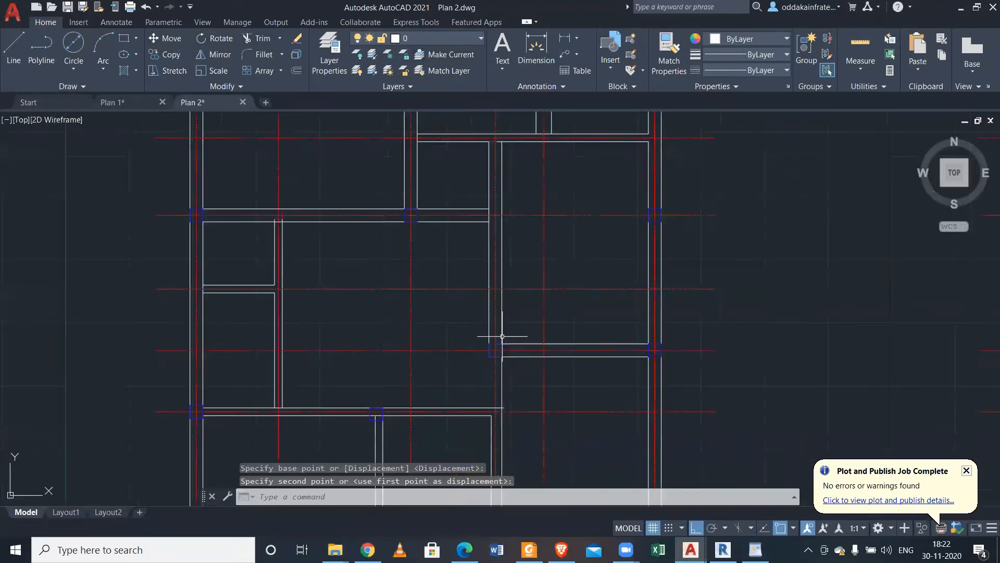
Examine how the wall lines and grid lines meet the columns in the lower half of the ground floor plan.
scroll(474, 293, up, 4)
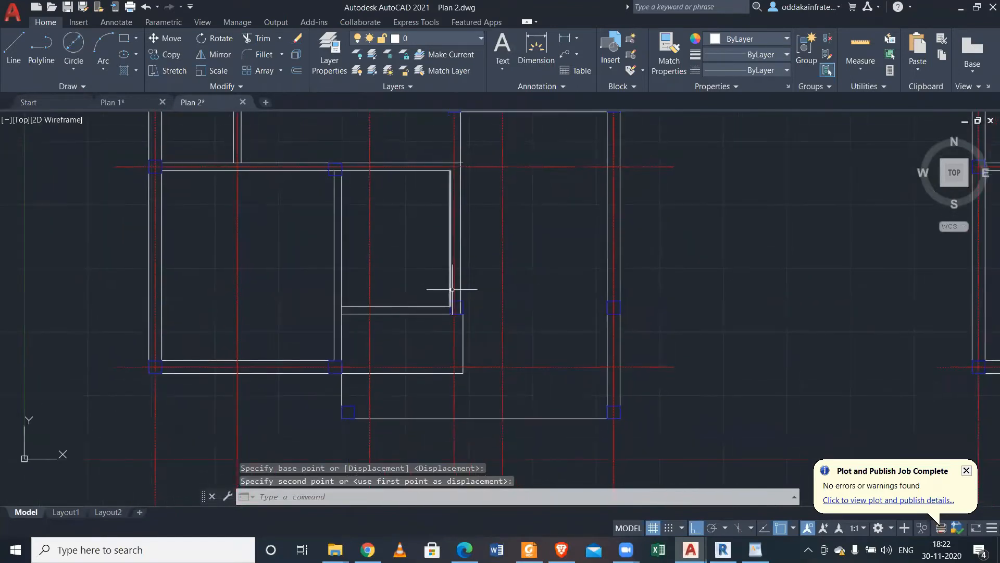
scroll(462, 308, down, 5)
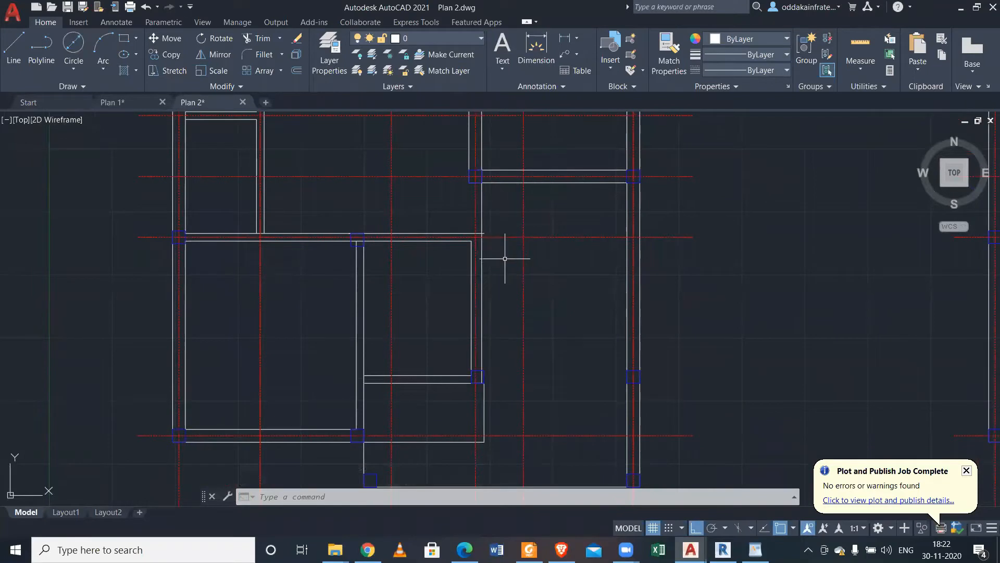
middle_drag(471, 225, 489, 288)
scroll(485, 222, up, 4)
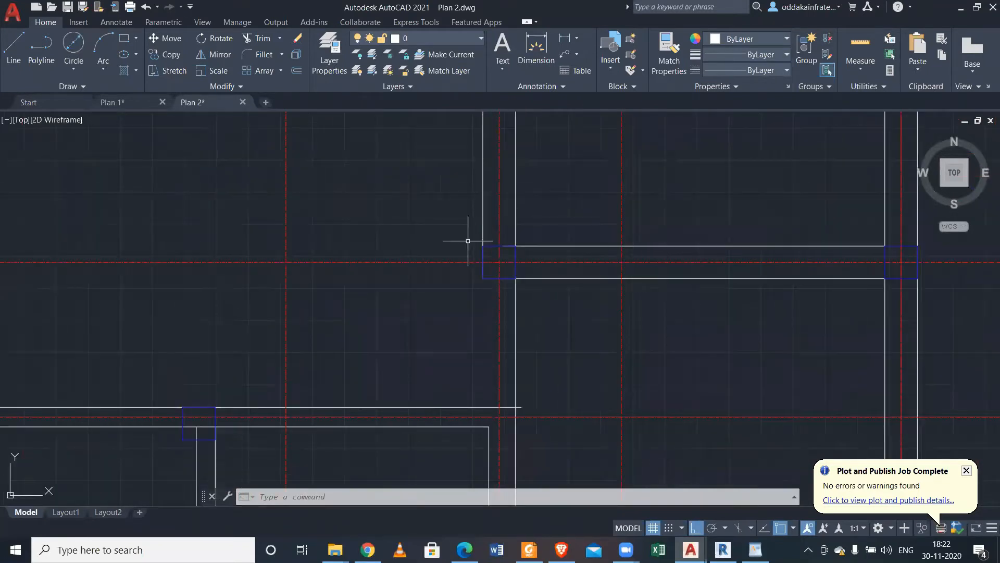
scroll(471, 245, down, 5)
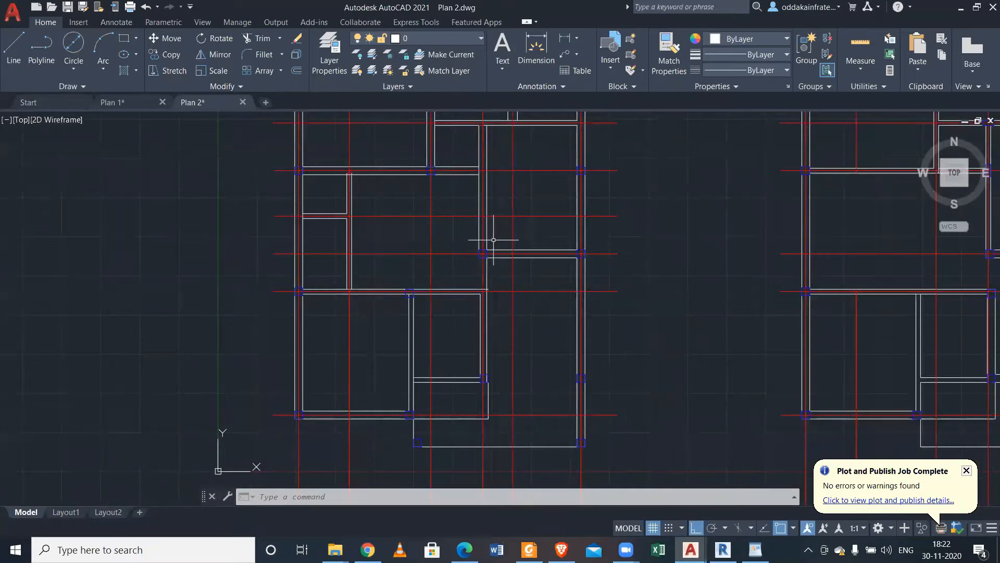
scroll(470, 371, up, 2)
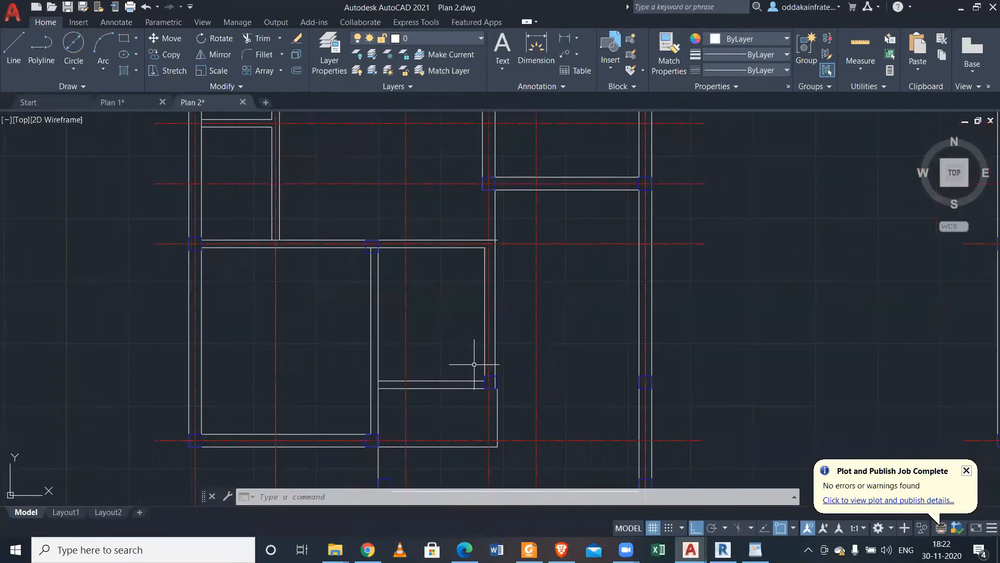
scroll(474, 364, up, 2)
scroll(477, 364, down, 2)
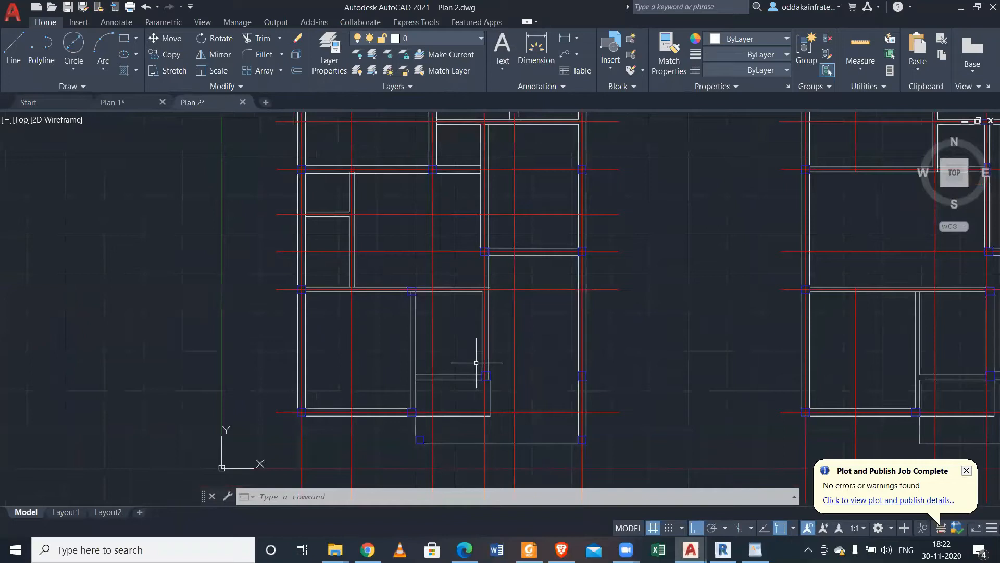
scroll(476, 363, up, 2)
click(474, 367)
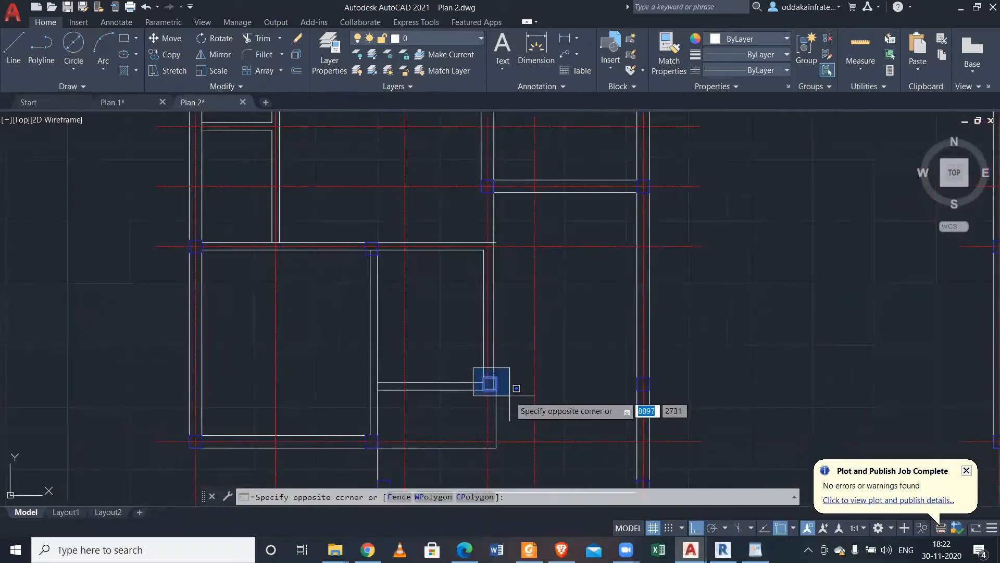
key(Escape)
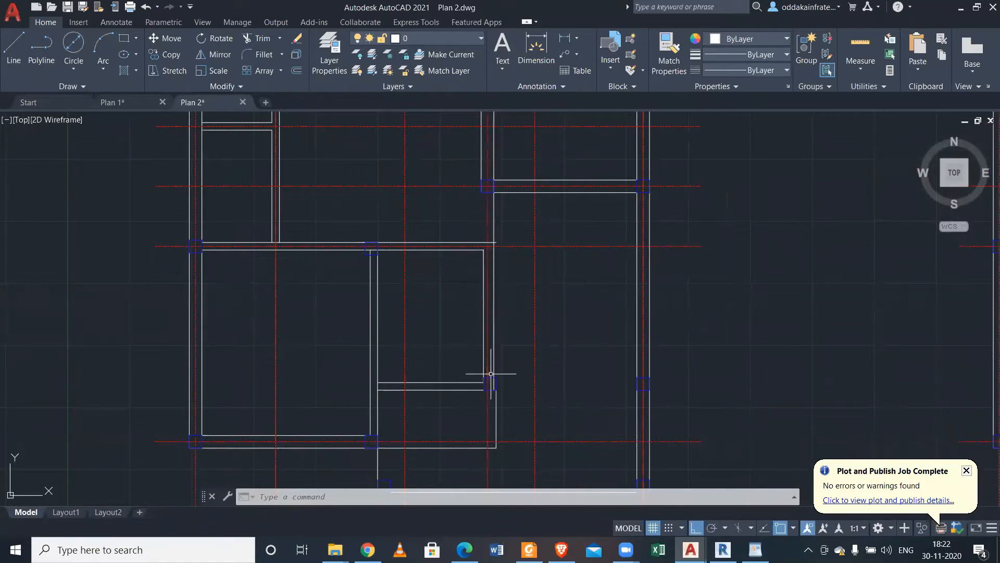
scroll(490, 373, down, 2)
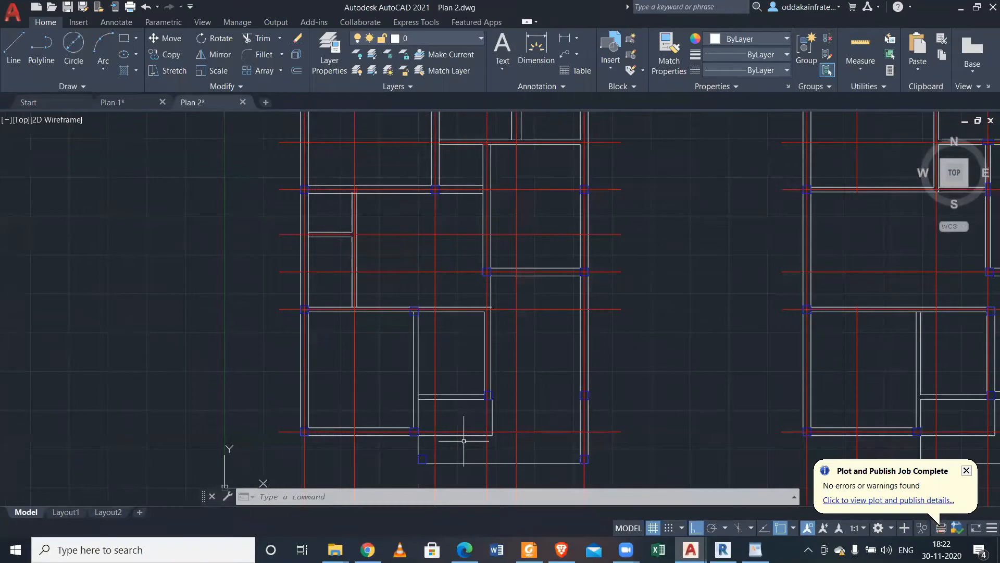
Shorten the bottom outer wall line so its right end meets the lower-right corner of the lower-left room's right-hand column.
scroll(464, 440, up, 2)
click(527, 426)
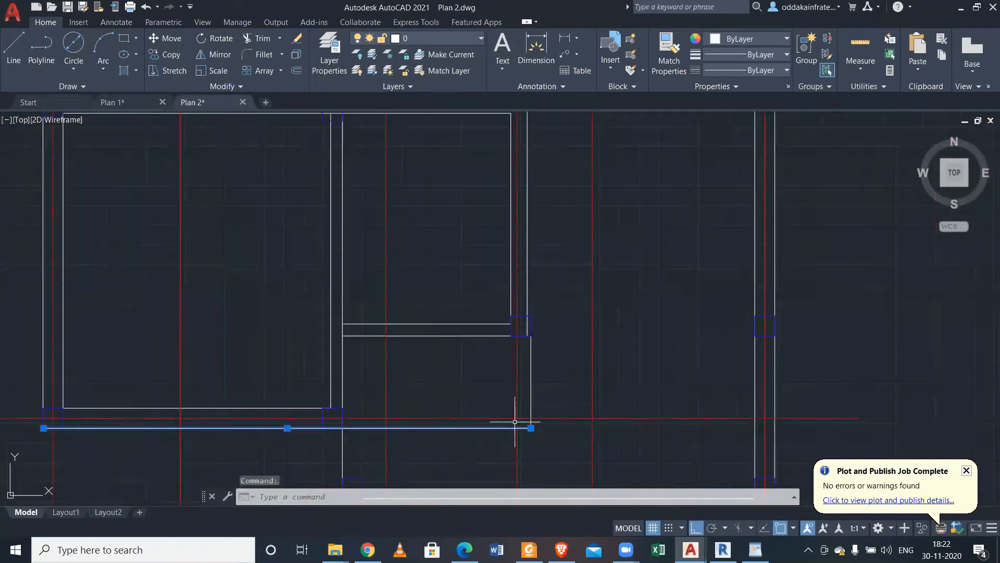
click(531, 428)
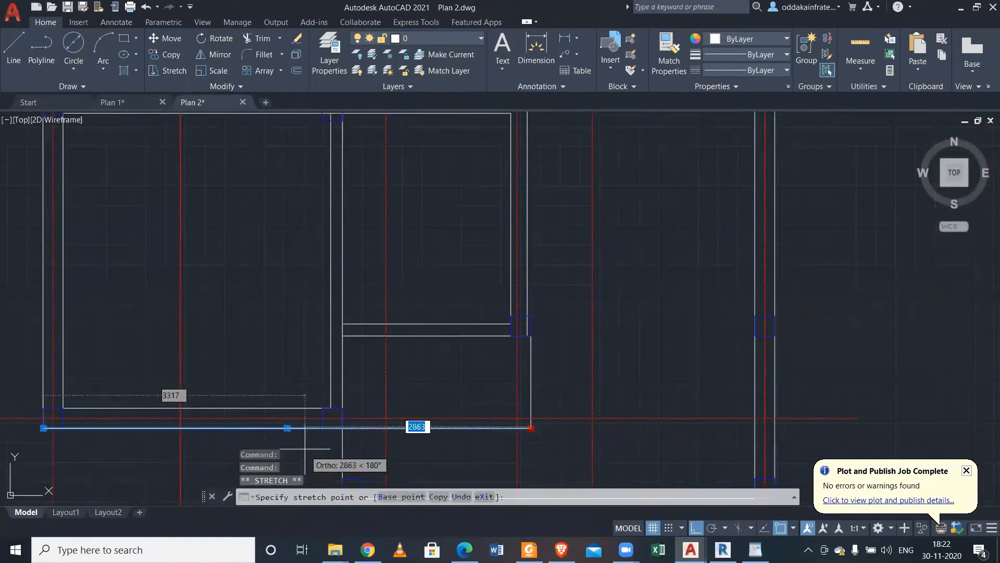
click(343, 427)
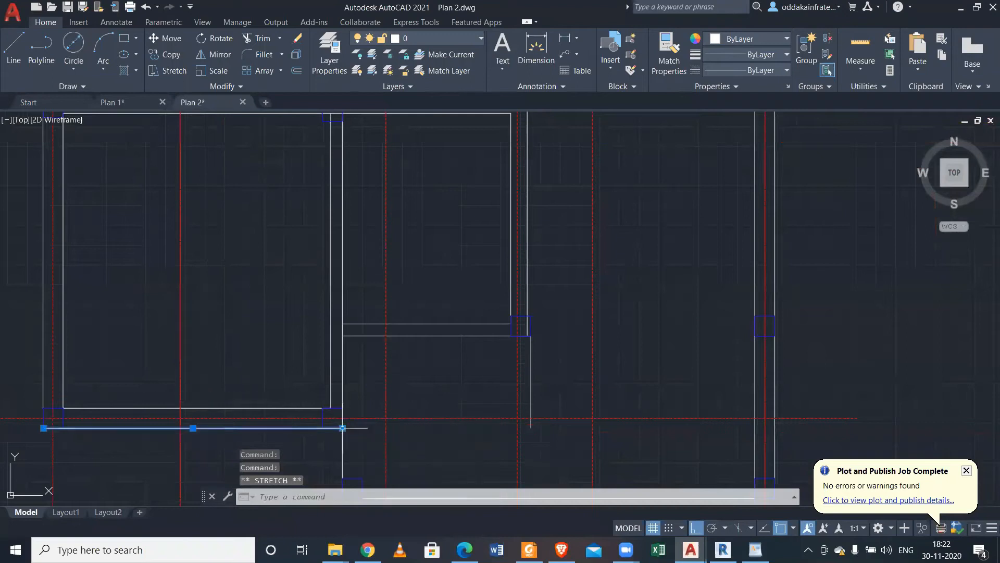
click(532, 370)
key(Delete)
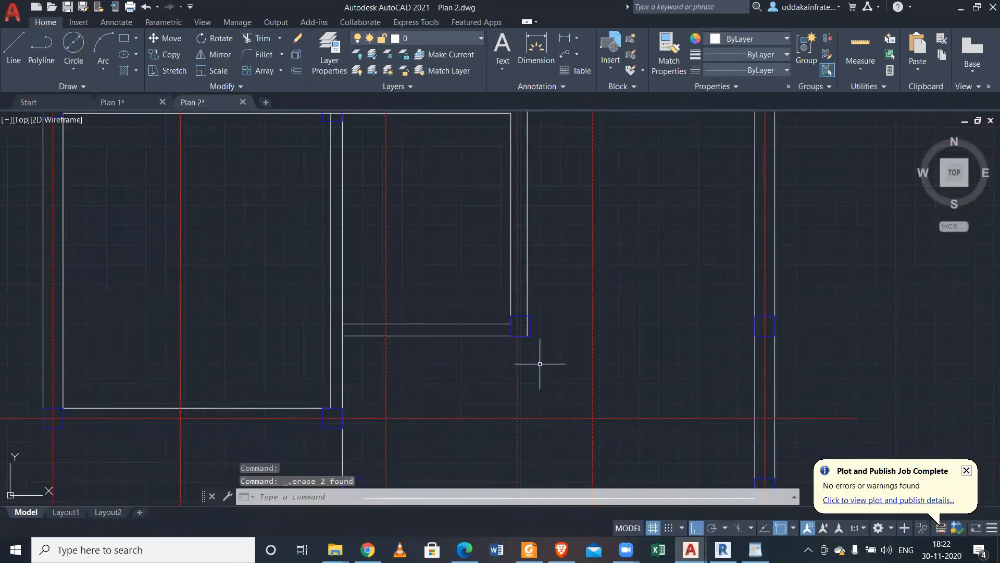
key(ctrl+z)
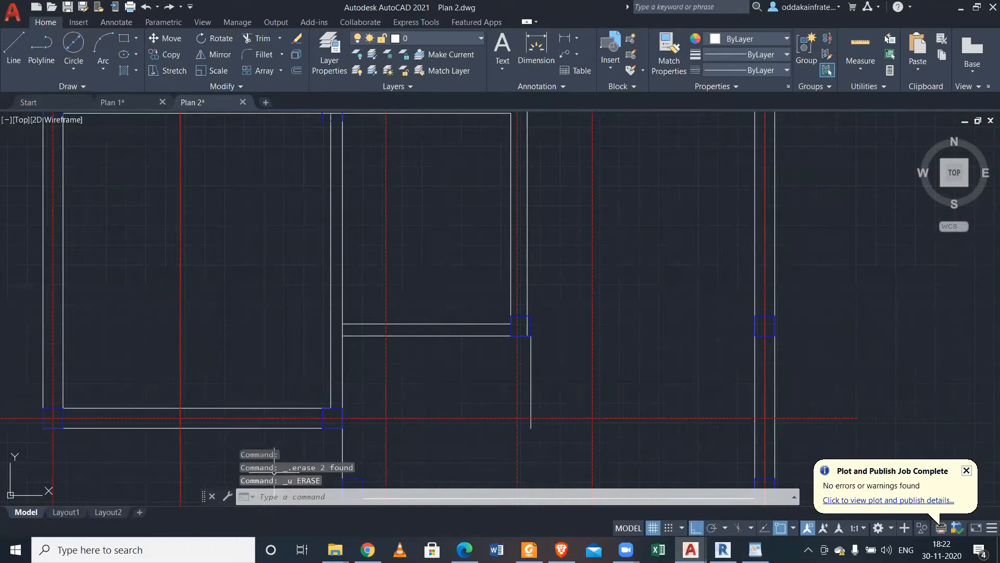
Delete the short vertical line below the column at the lower-right corner of the small lower middle room.
click(530, 357)
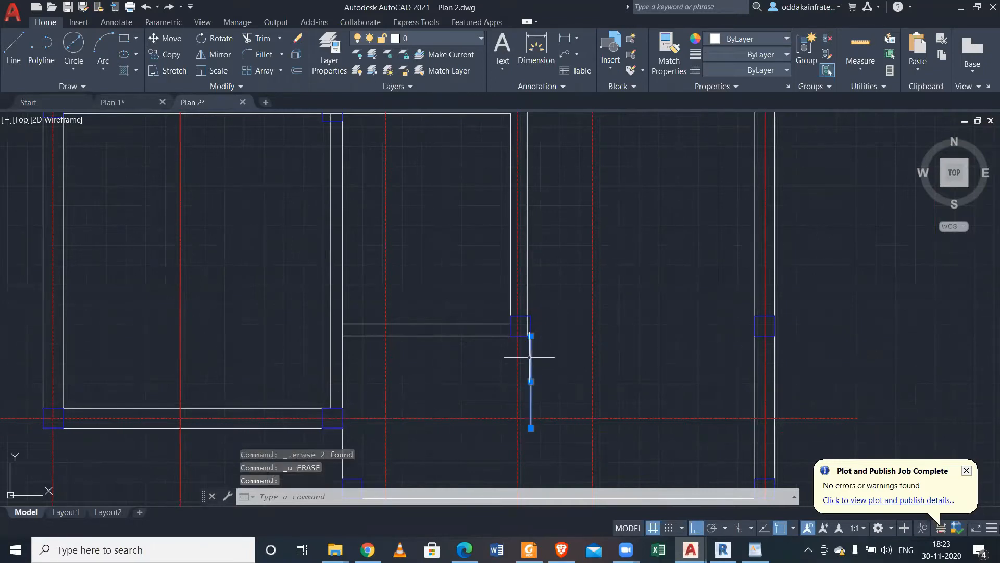
key(Delete)
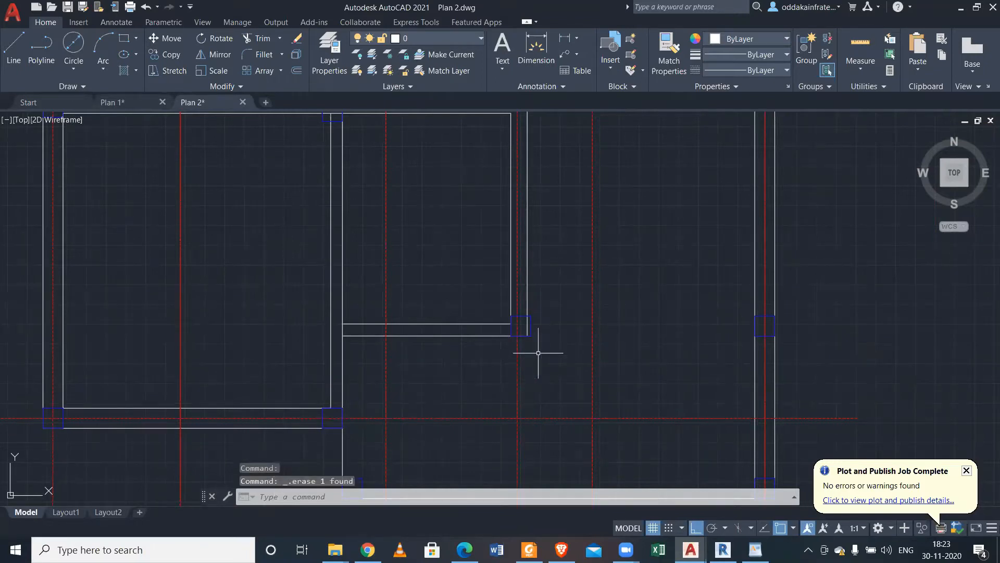
Delete the left line of the vertical wall on the right side of the small lower middle room.
scroll(538, 352, down, 2)
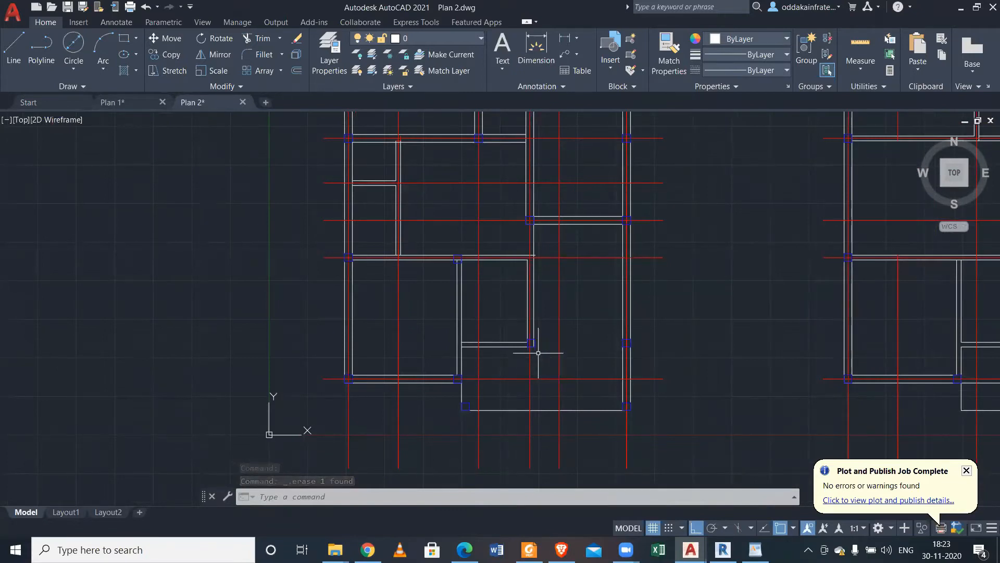
scroll(538, 352, up, 2)
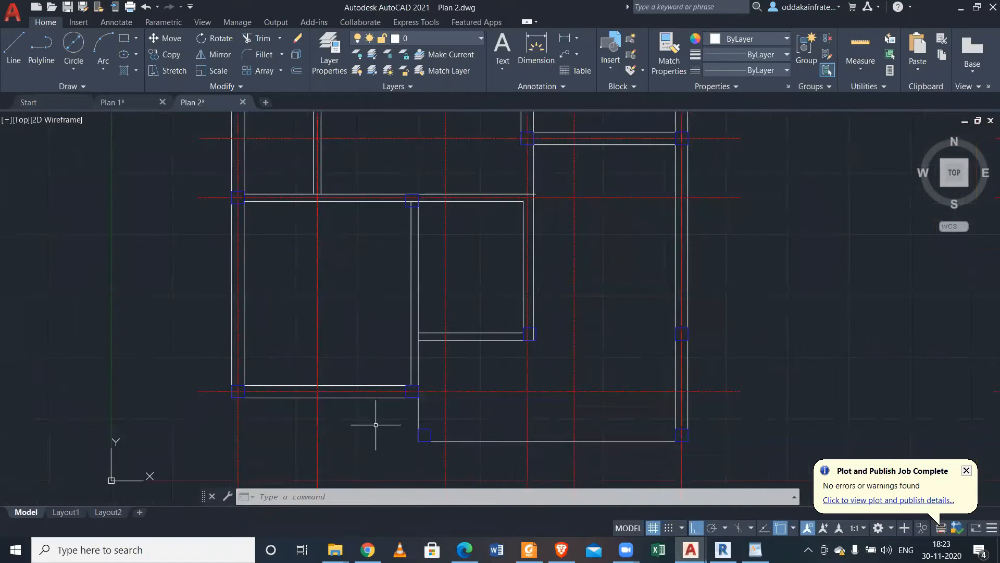
scroll(434, 412, up, 2)
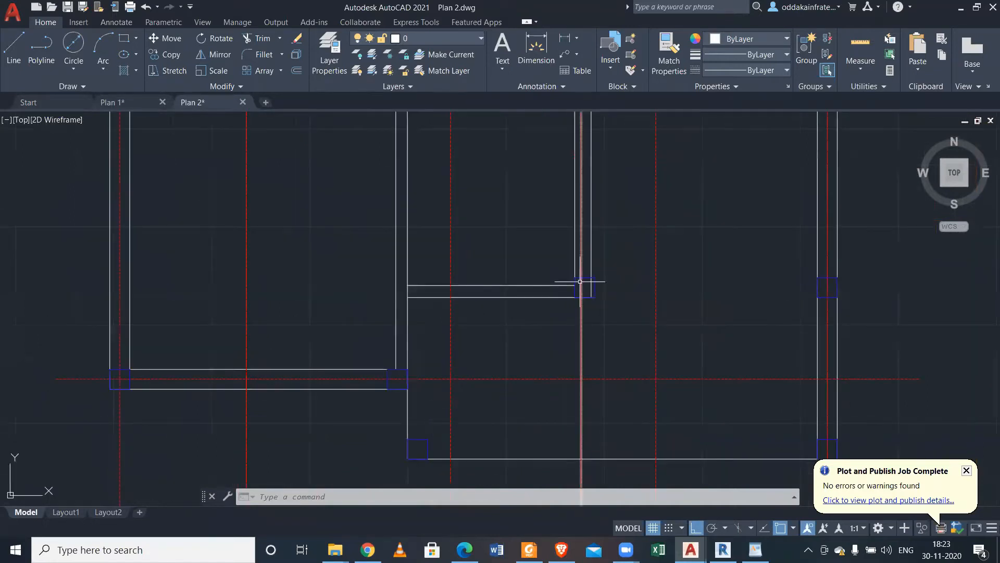
scroll(592, 271, down, 2)
scroll(592, 271, down, 3)
scroll(572, 376, up, 2)
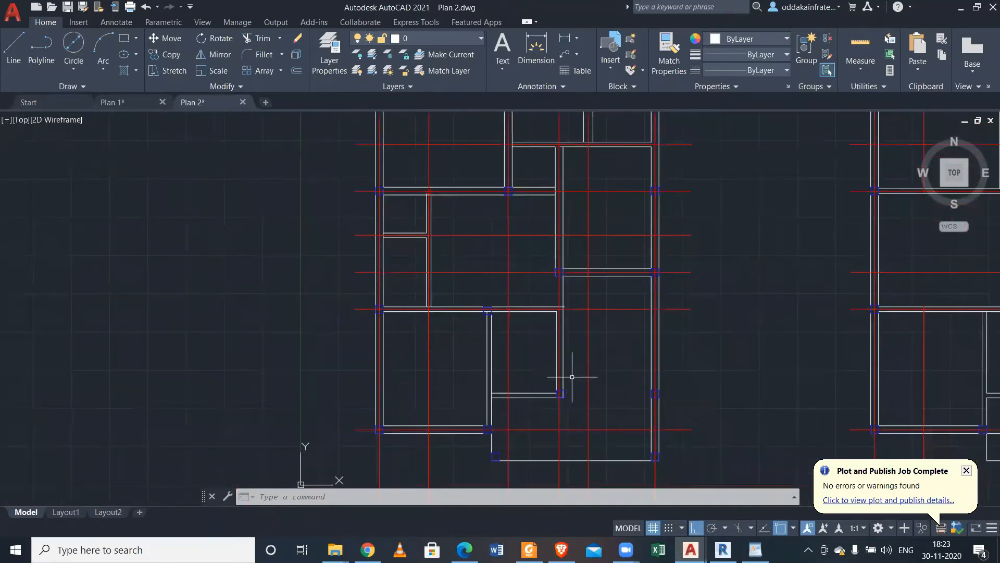
middle_drag(570, 356, 579, 392)
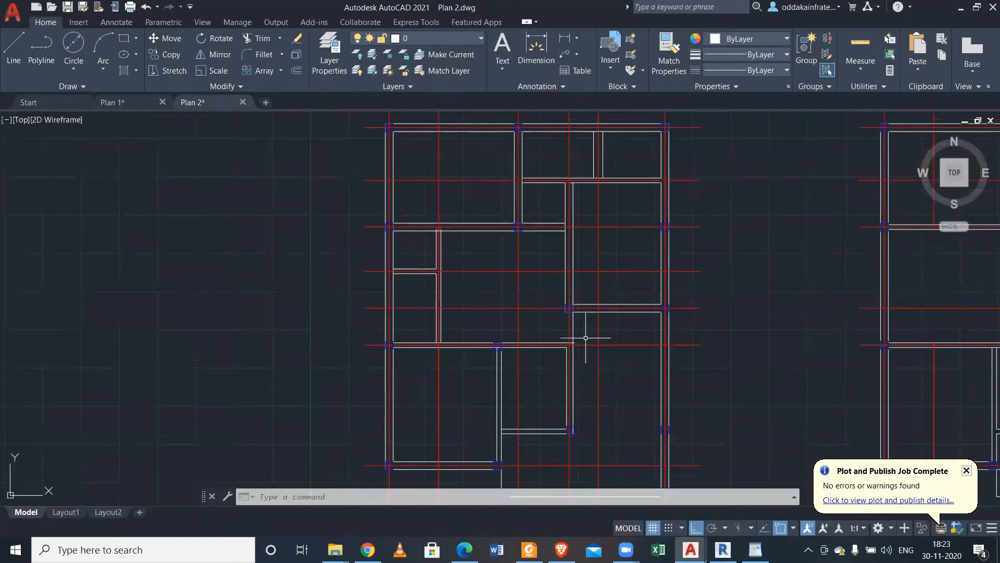
scroll(585, 338, up, 2)
click(552, 368)
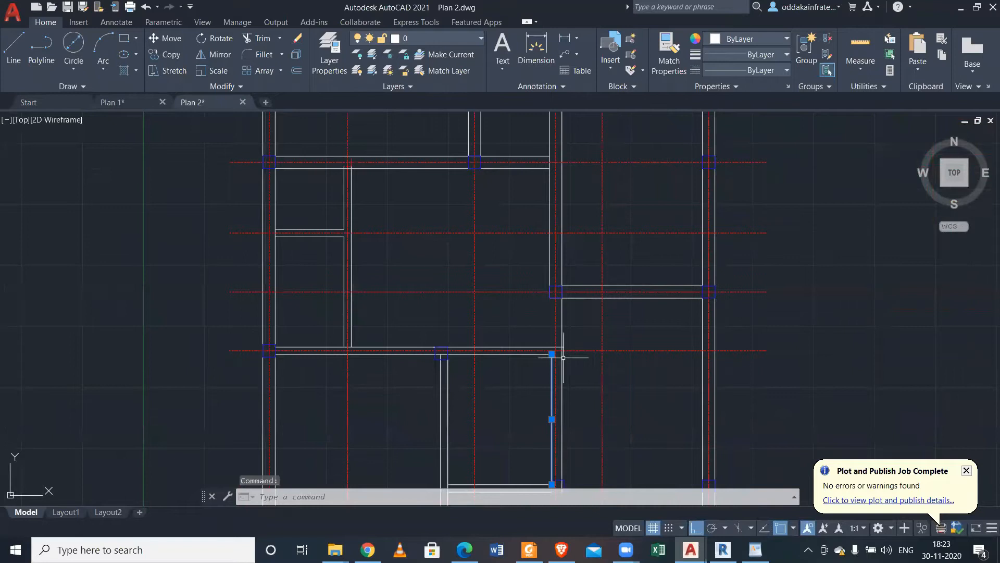
scroll(638, 328, down, 3)
scroll(613, 374, up, 4)
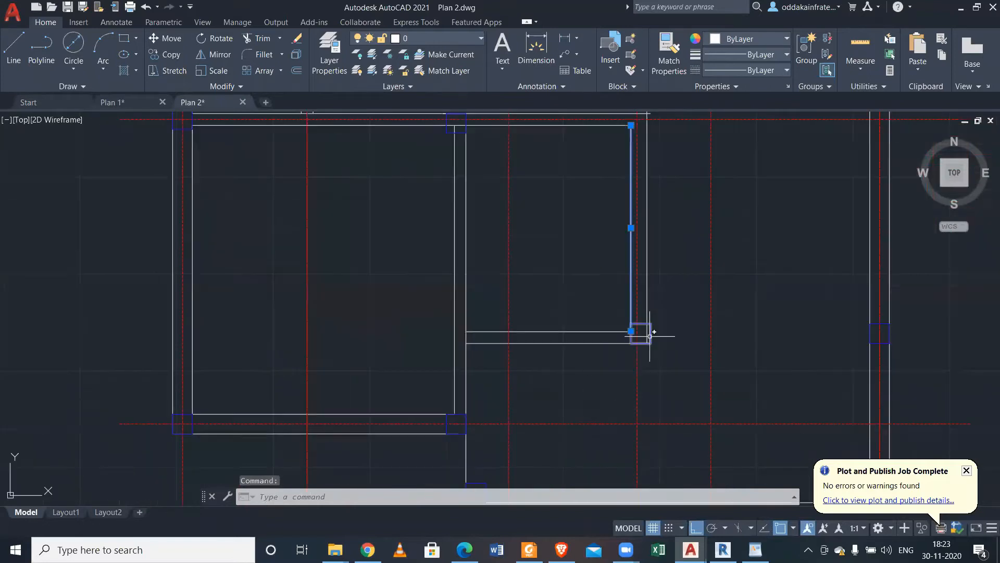
key(Delete)
Move the column at the small lower middle room's lower-right corner sideways so its right edge meets the vertical wall's right line.
scroll(644, 335, down, 3)
scroll(647, 335, up, 5)
click(555, 291)
click(699, 384)
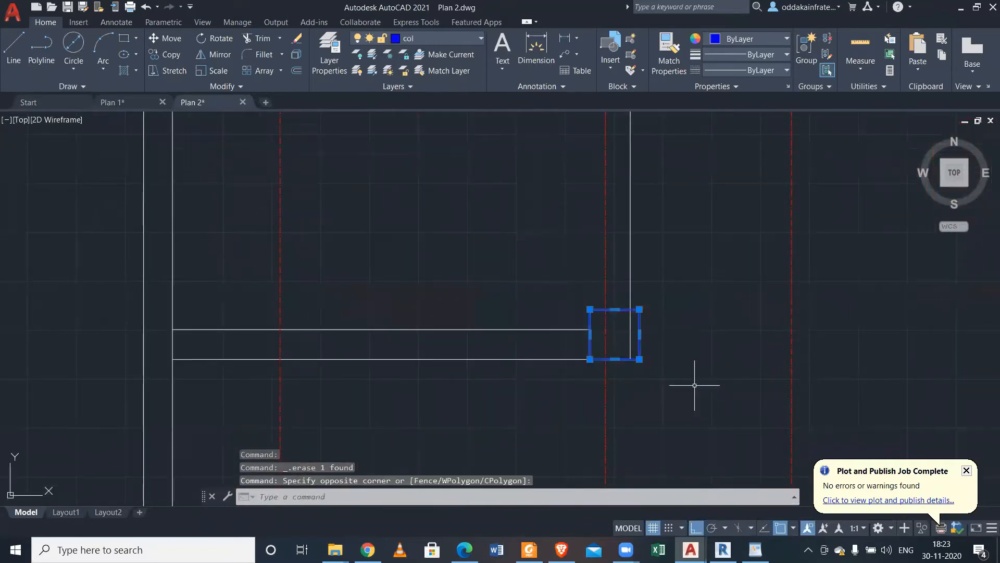
click(182, 41)
click(639, 309)
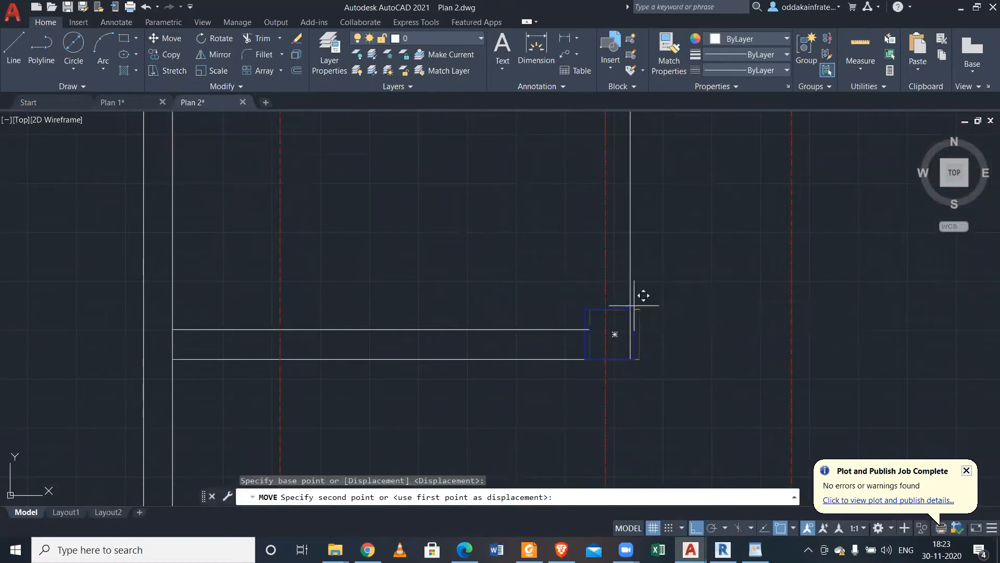
click(631, 305)
Trim the stub of the lower horizontal wall line that projects beyond the moved column's right edge.
scroll(631, 361, up, 6)
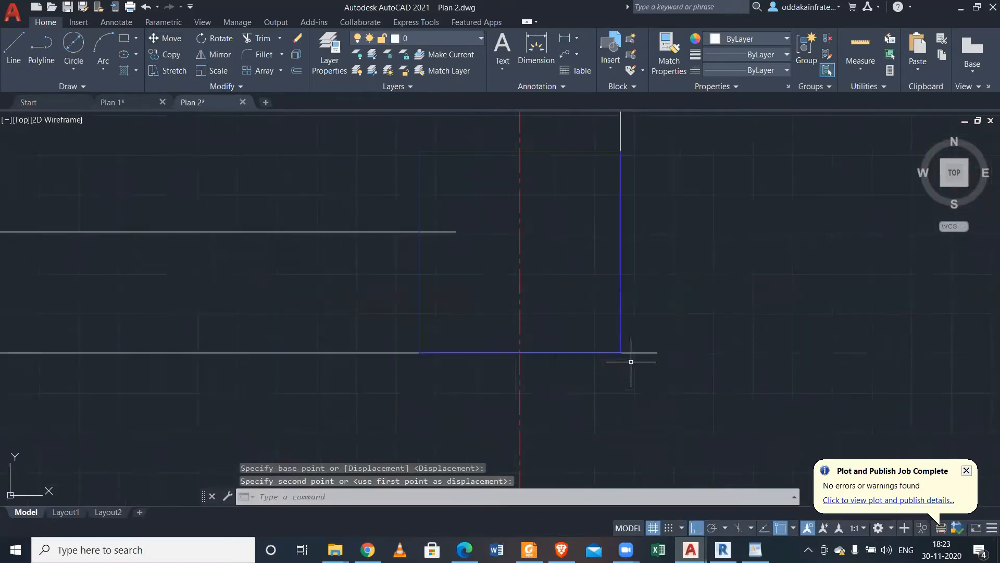
key(Return)
click(667, 378)
click(640, 347)
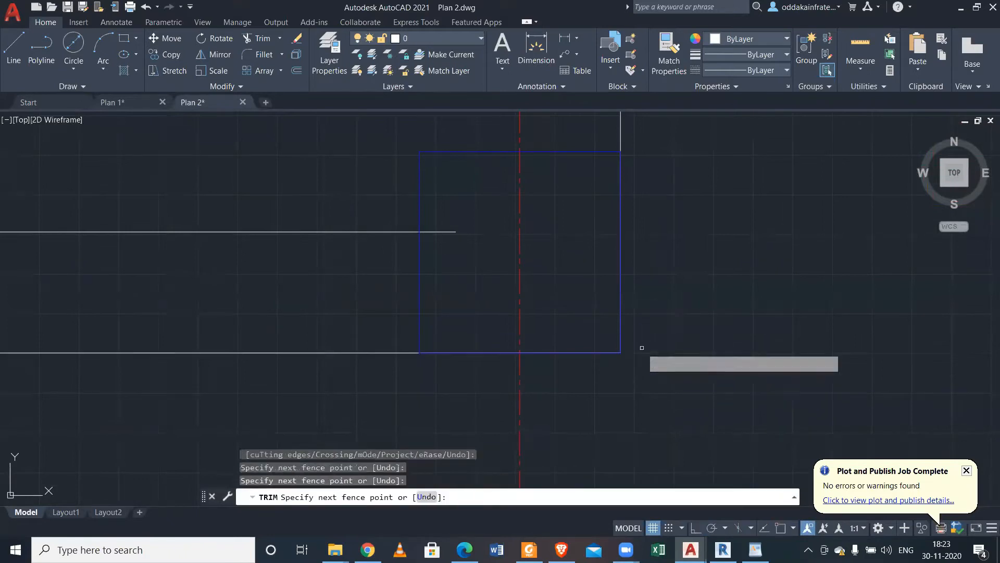
scroll(654, 358, down, 6)
key(Escape)
Trim the end of the upper horizontal wall line that runs inside the moved column, back to the column's left edge.
scroll(607, 323, up, 6)
text(tr)
key(Return)
click(583, 381)
click(572, 325)
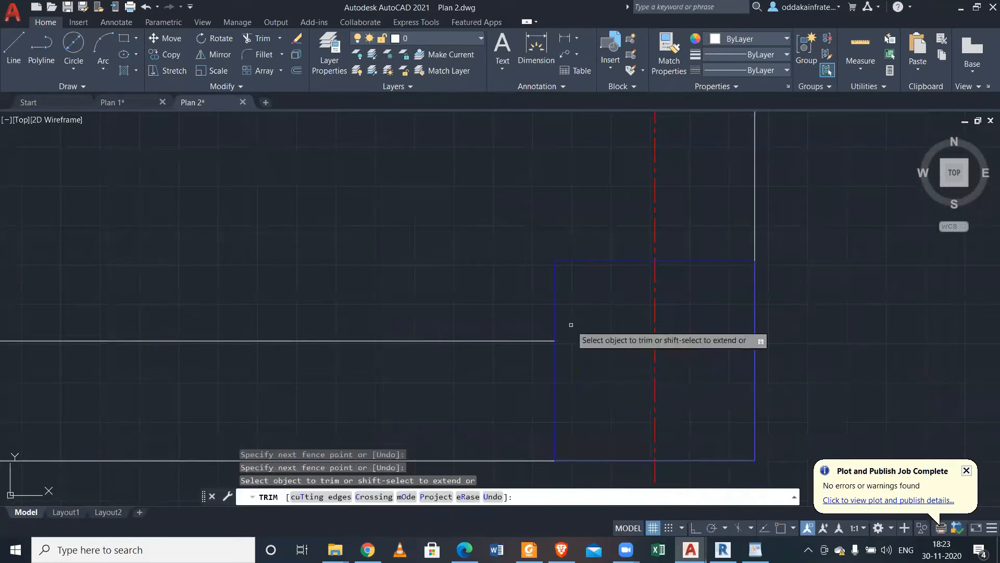
scroll(581, 355, down, 6)
key(Escape)
Move the upper line of the wall below the small lower middle room up to the corner column's top edge.
click(546, 359)
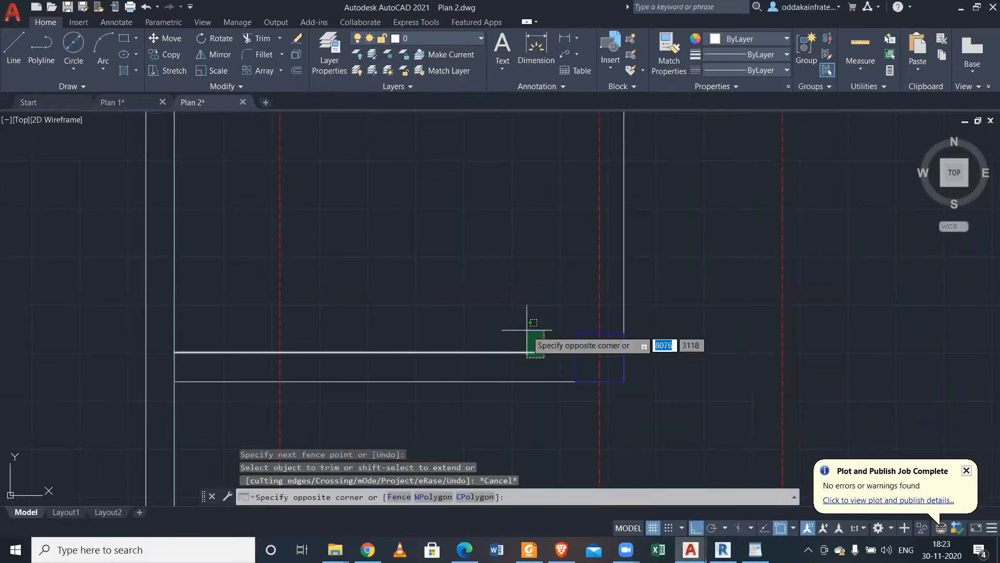
click(527, 331)
click(164, 39)
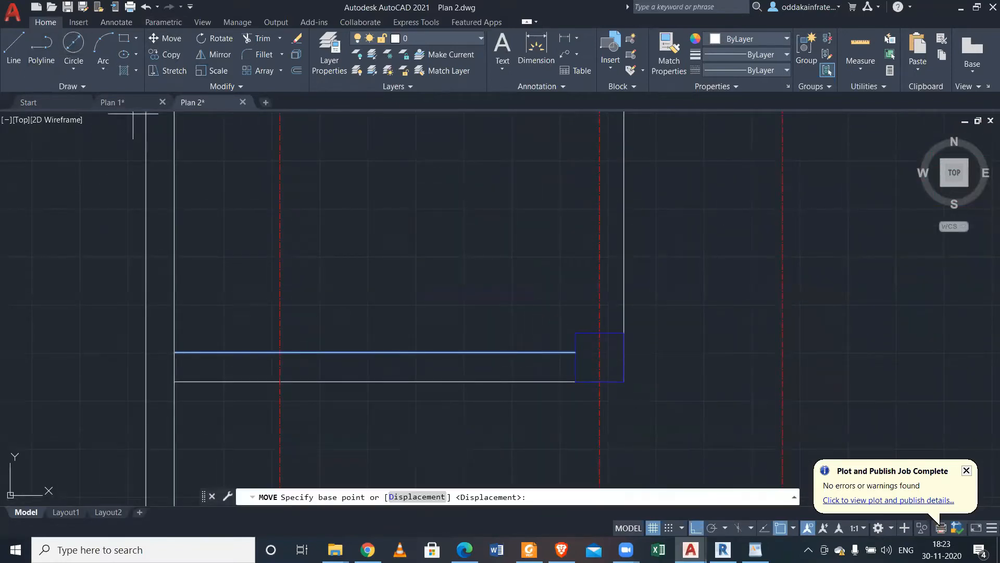
click(576, 352)
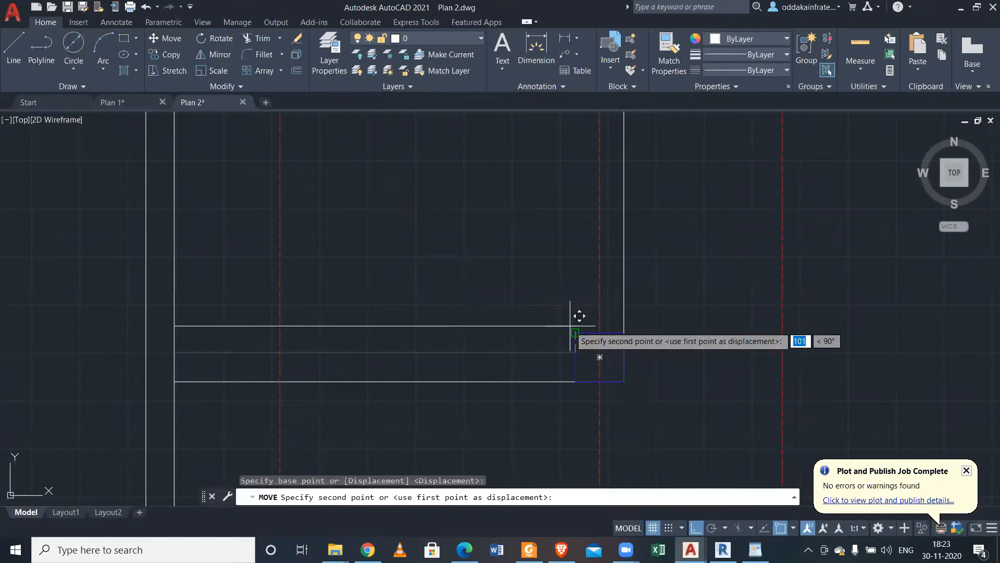
click(585, 323)
Shorten the upper line of the horizontal wall above the small lower middle room to end at the vertical wall line.
scroll(539, 263, down, 4)
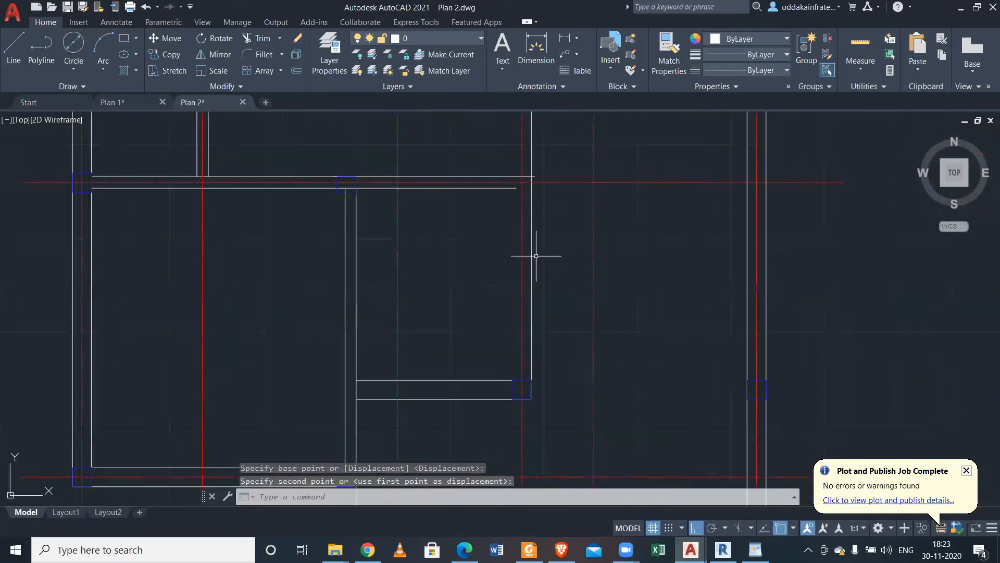
scroll(534, 240, down, 2)
scroll(536, 281, up, 8)
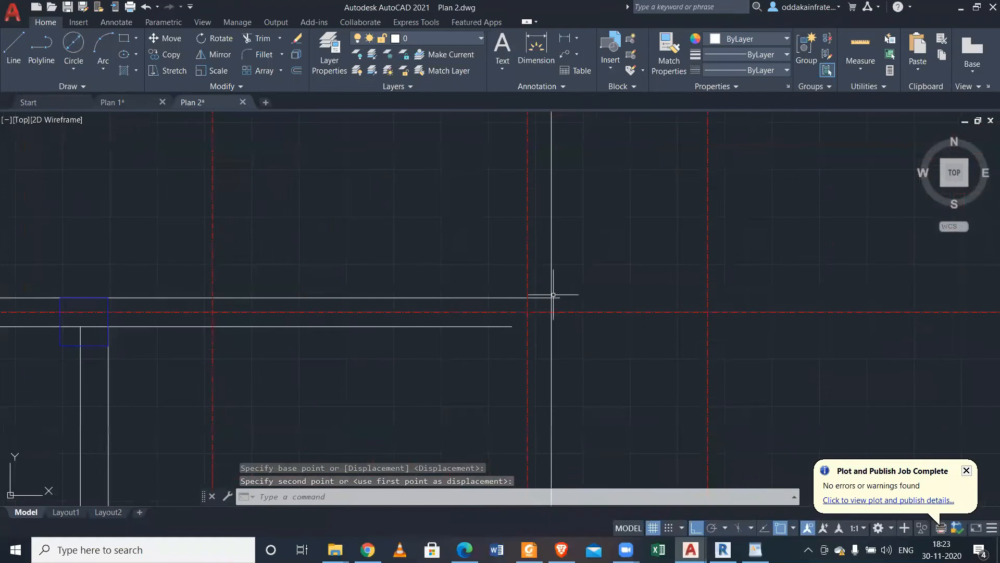
click(568, 309)
click(568, 301)
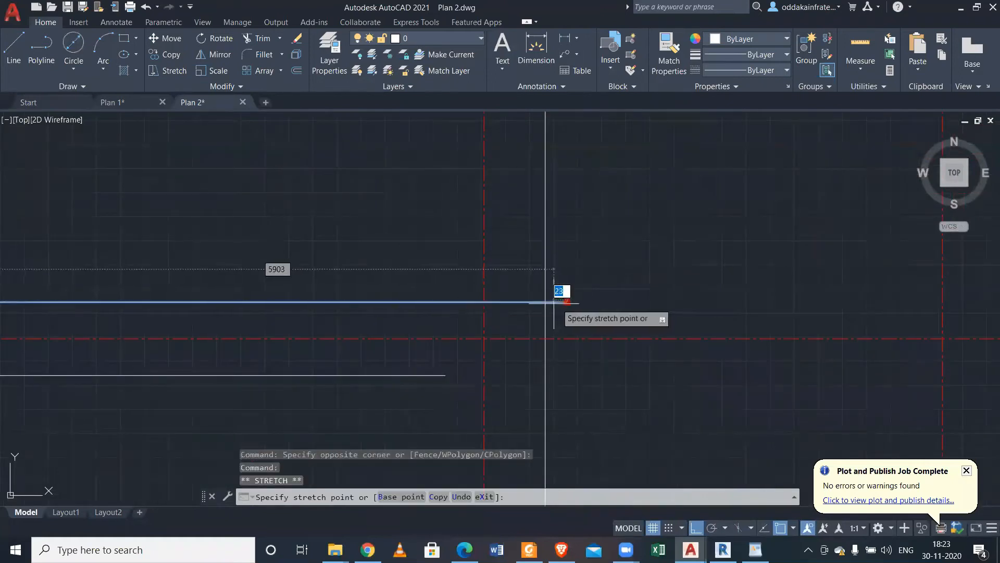
scroll(563, 287, down, 2)
key(Escape)
Delete the left line of the vertical wall between the central room and the right-hand room.
click(568, 256)
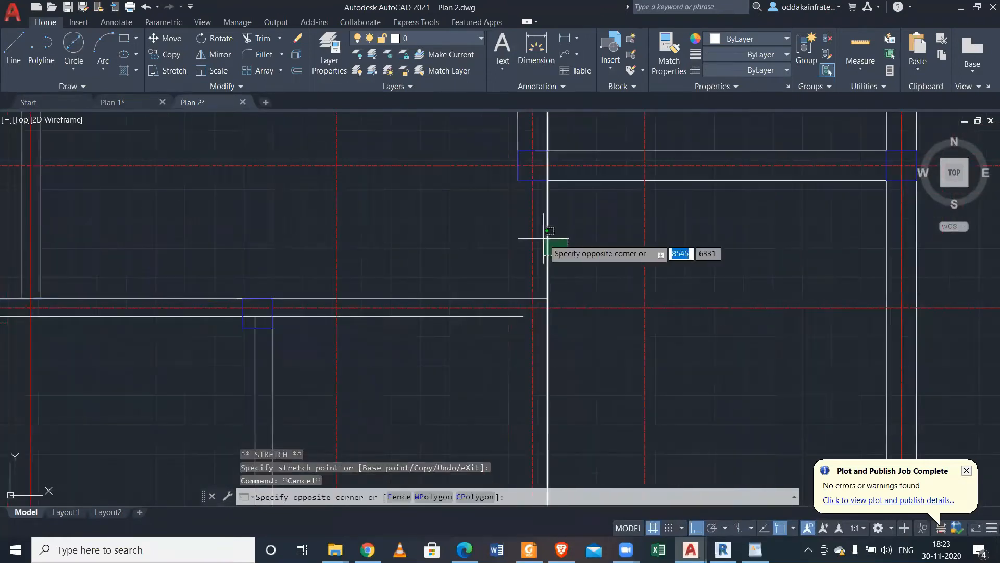
click(543, 234)
scroll(578, 255, down, 3)
scroll(581, 177, up, 3)
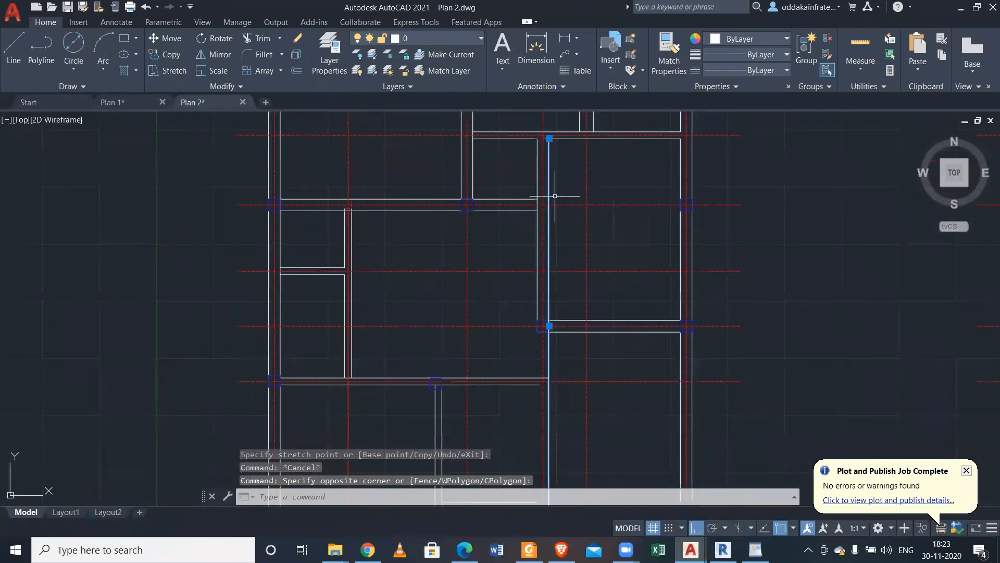
key(Escape)
click(539, 291)
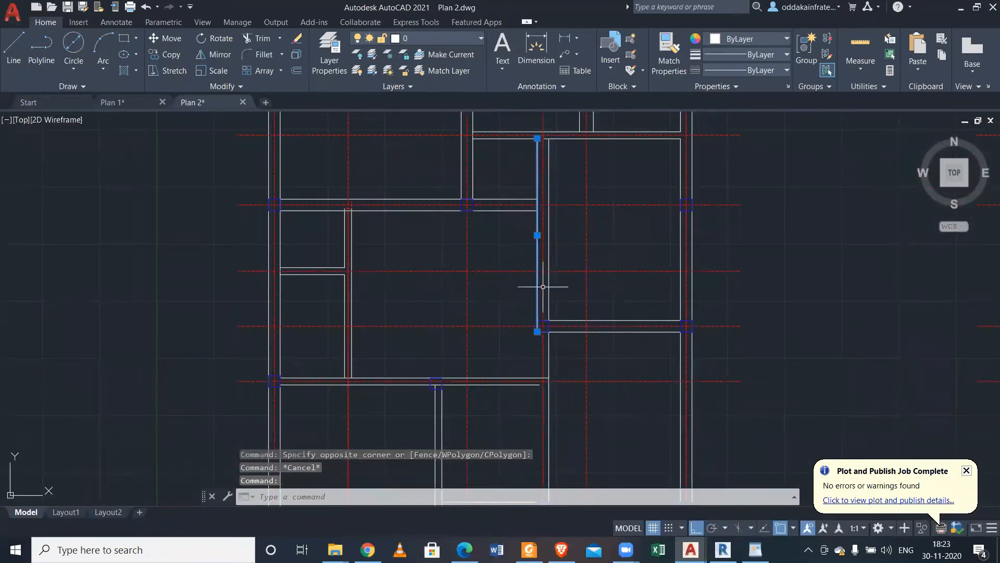
key(Delete)
Move the long vertical wall line sideways from the lower corner column's right edge to its left edge.
scroll(559, 260, down, 4)
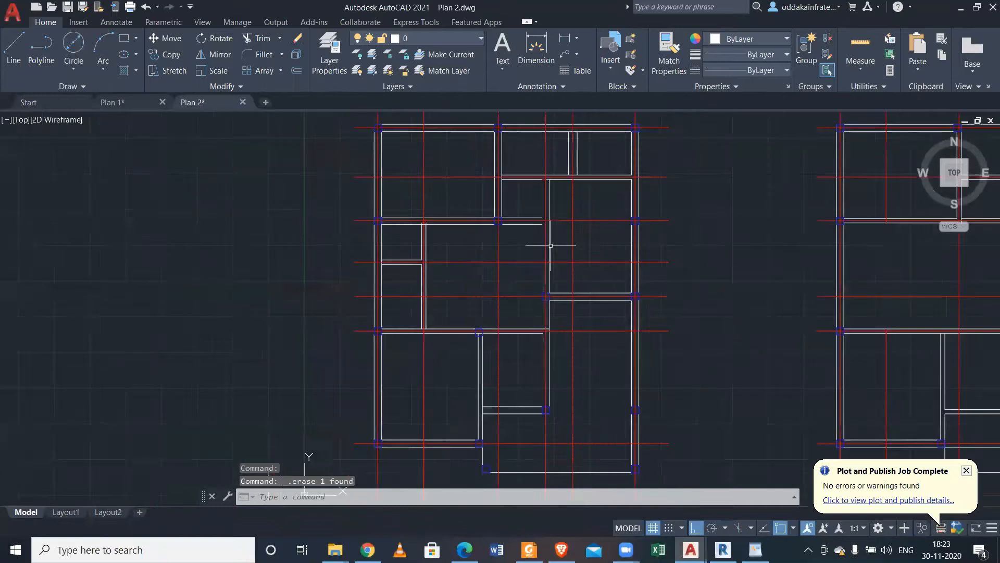
scroll(552, 359, up, 6)
click(548, 333)
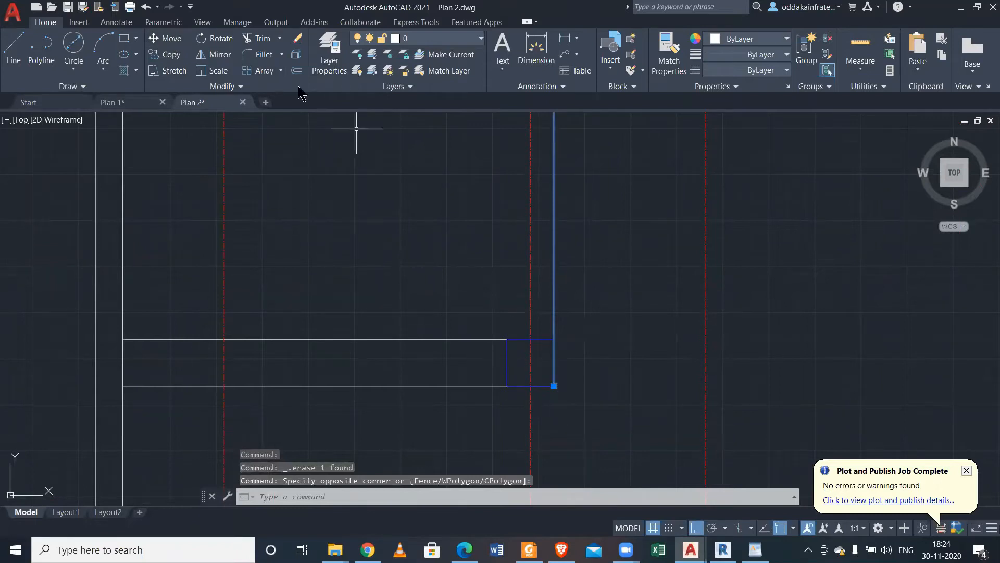
click(172, 38)
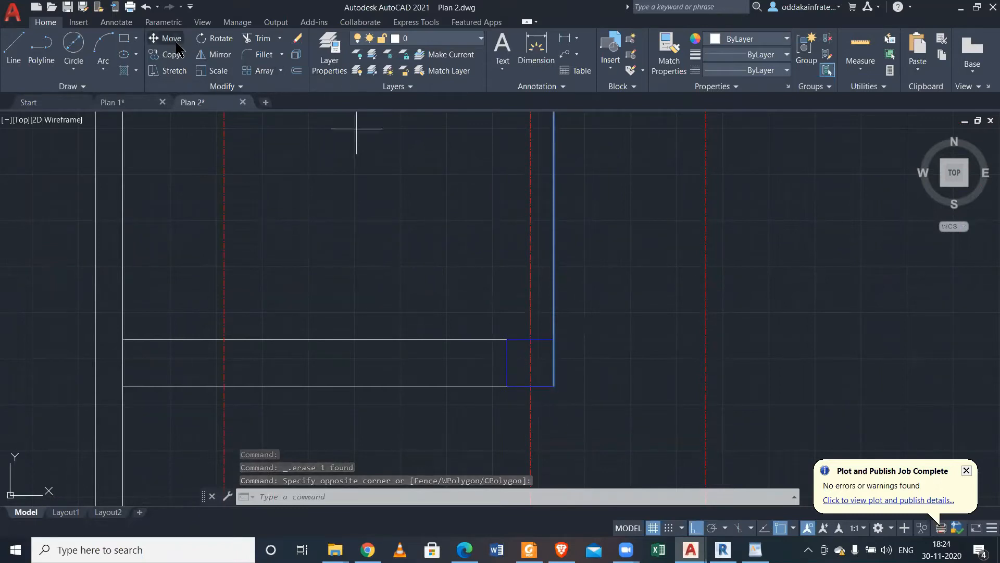
click(553, 384)
click(507, 386)
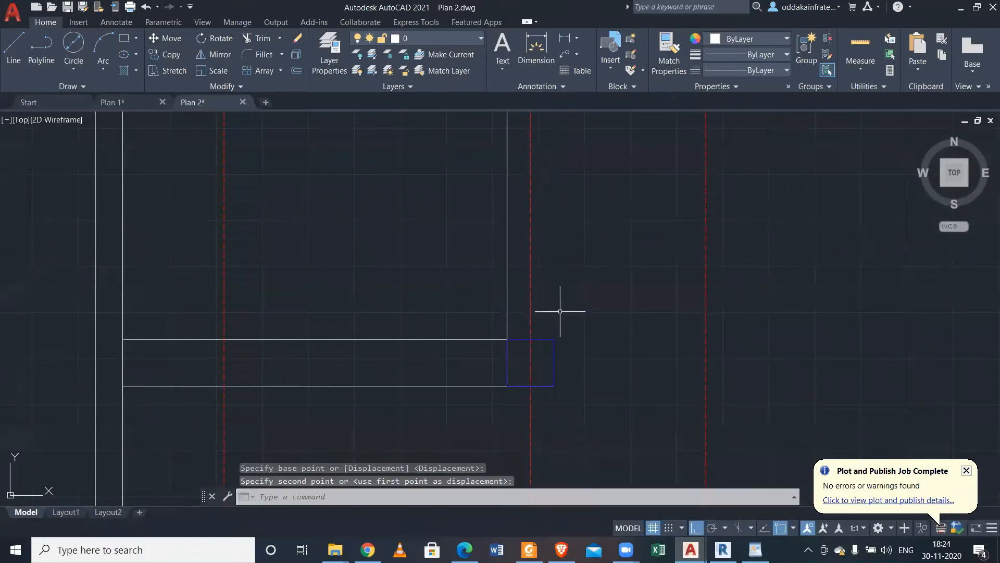
Shorten the moved vertical line to the corner column's top edge and copy it to the column's right edge.
click(512, 307)
click(466, 274)
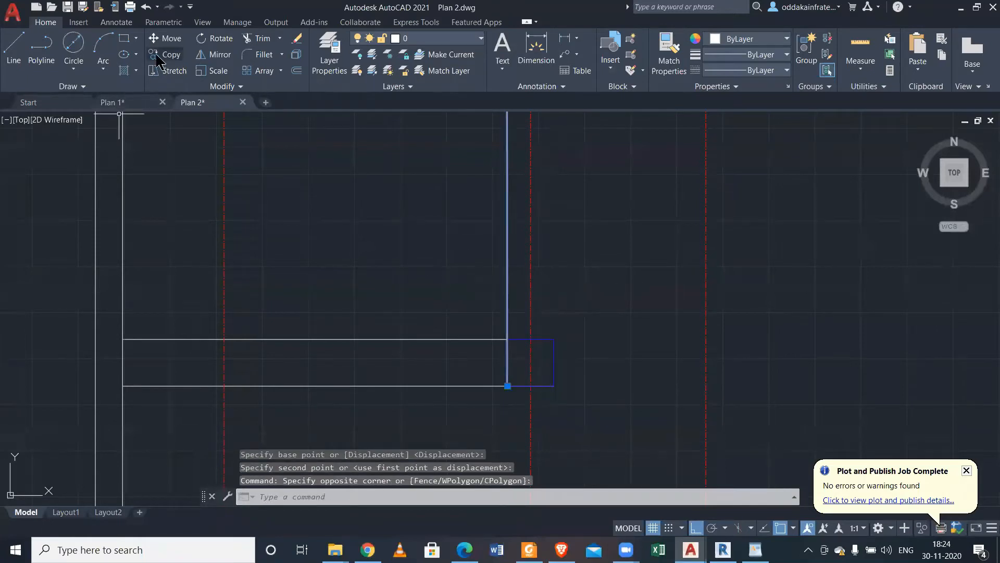
click(508, 386)
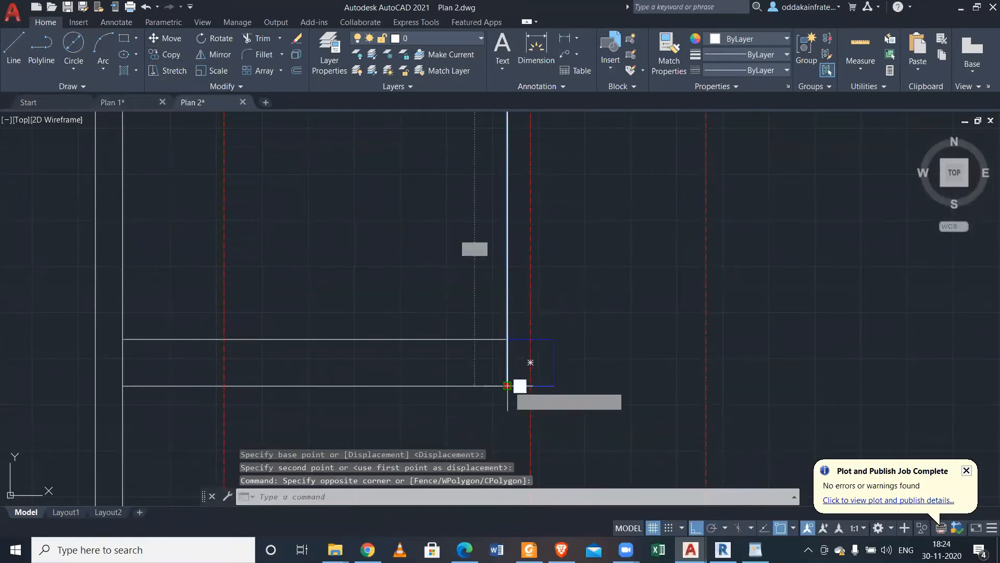
click(162, 55)
click(514, 338)
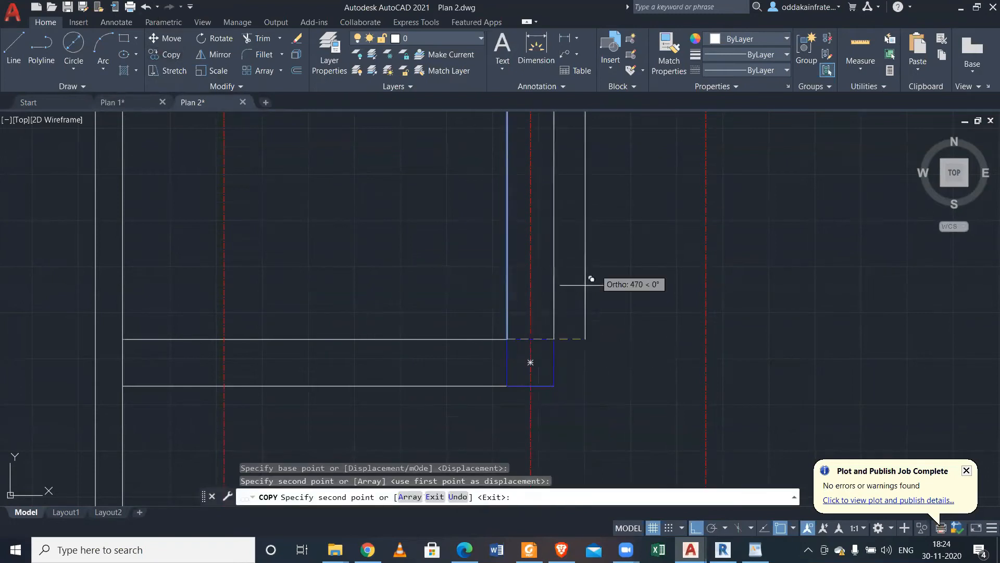
key(Escape)
Trim both lines of the horizontal wall above the small lower middle room back to the vertical wall's left line.
scroll(598, 217, down, 4)
scroll(585, 297, up, 6)
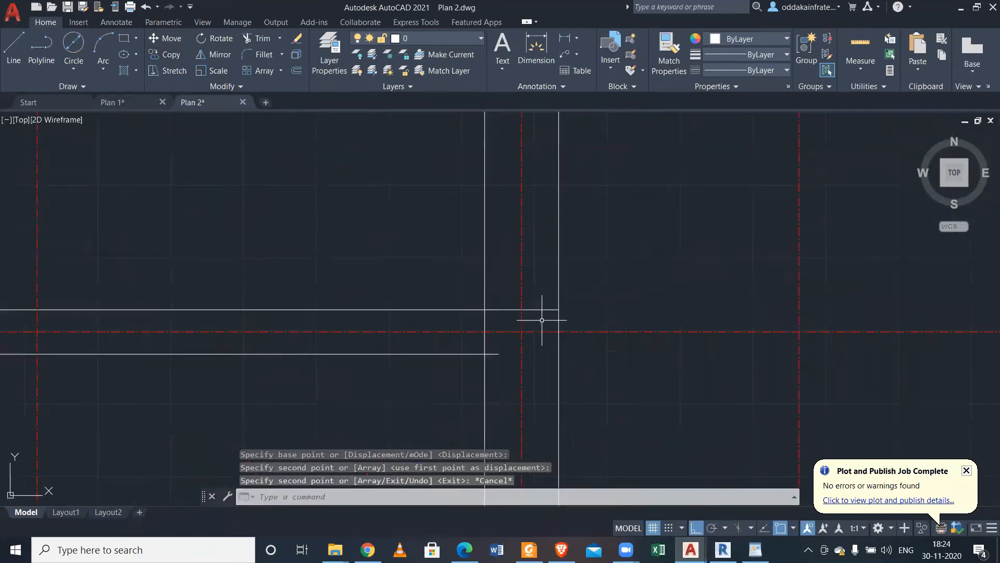
scroll(543, 320, up, 2)
text(tr)
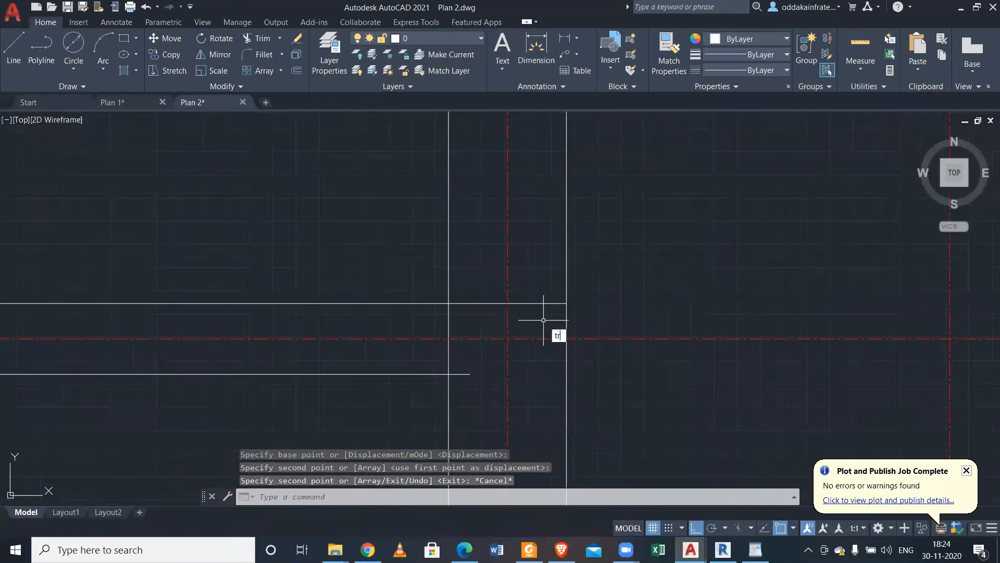
key(Return)
drag(547, 317, 546, 261)
mouse_move(459, 326)
mouse_down()
mouse_move(471, 307)
mouse_move(464, 358)
mouse_move(458, 351)
mouse_move(466, 408)
mouse_move(478, 407)
mouse_up()
scroll(495, 412, down, 3)
scroll(496, 412, down, 3)
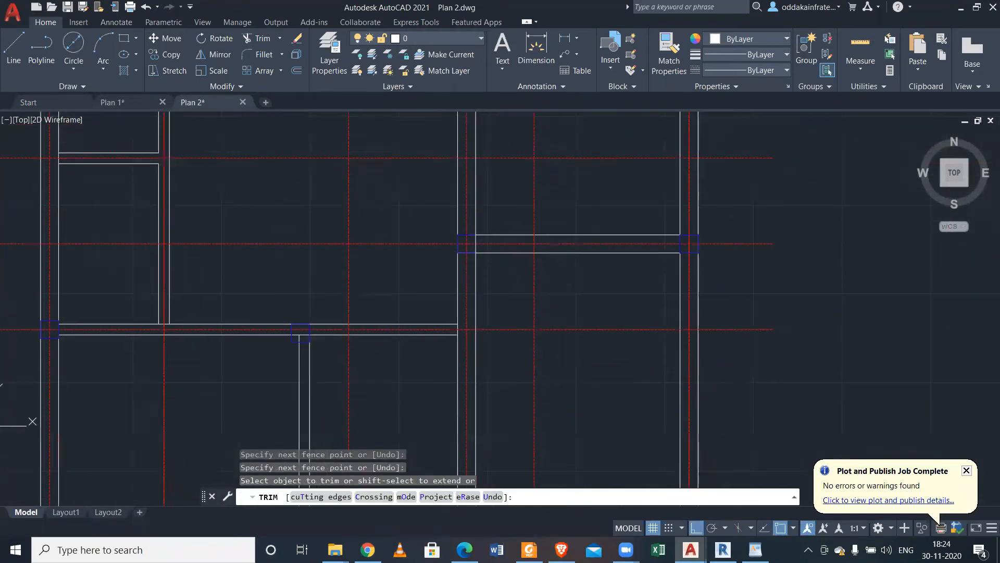
scroll(500, 445, up, 5)
scroll(500, 442, down, 4)
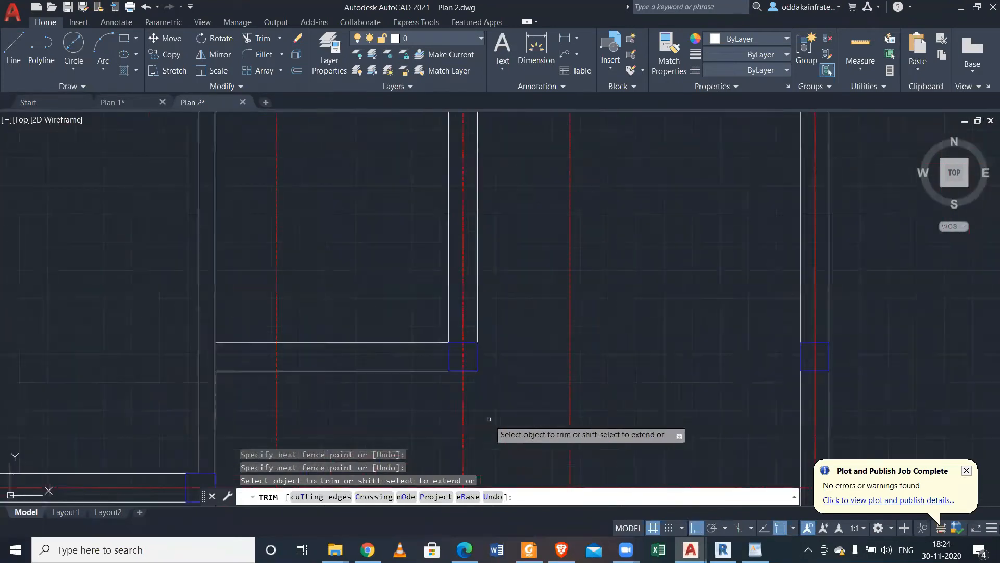
middle_drag(492, 310, 515, 412)
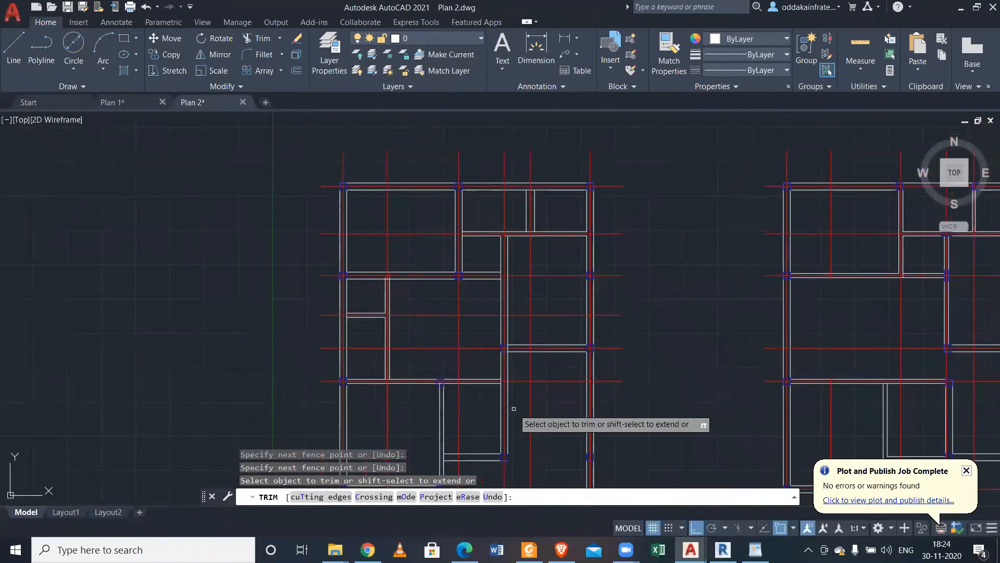
scroll(447, 388, up, 5)
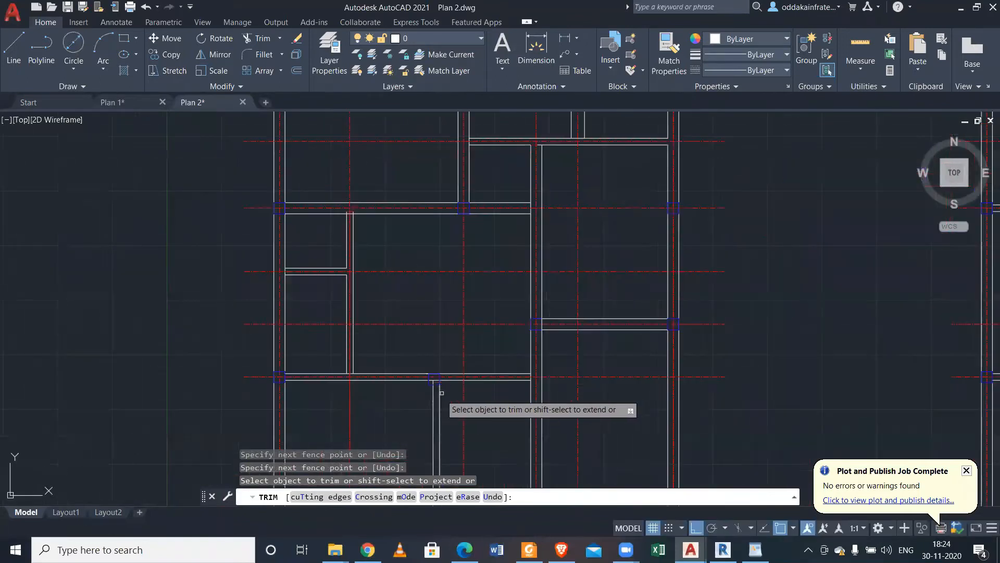
key(Escape)
Move the left line of the wall between the lower-left and small lower middle rooms to the column's left edge.
click(468, 192)
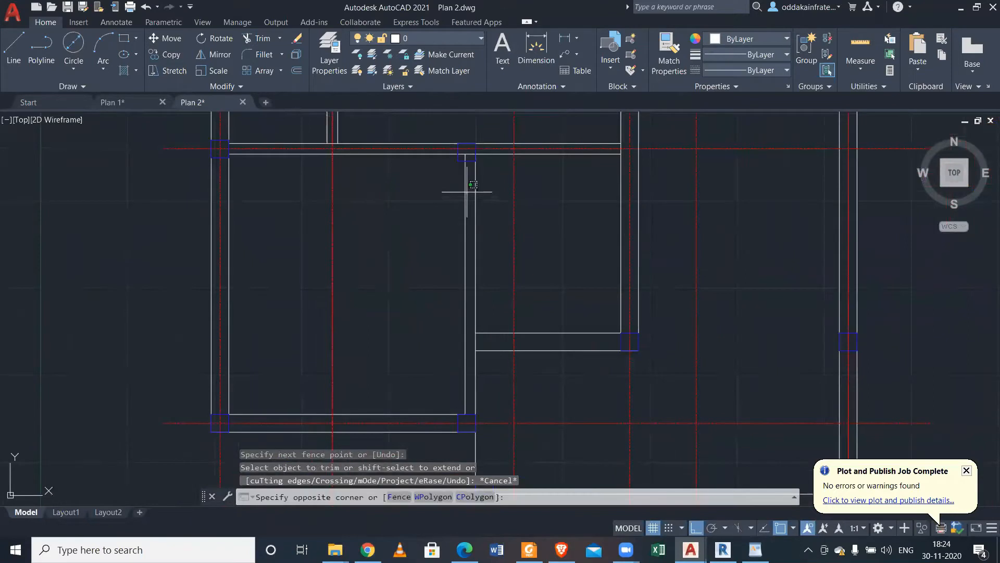
click(455, 184)
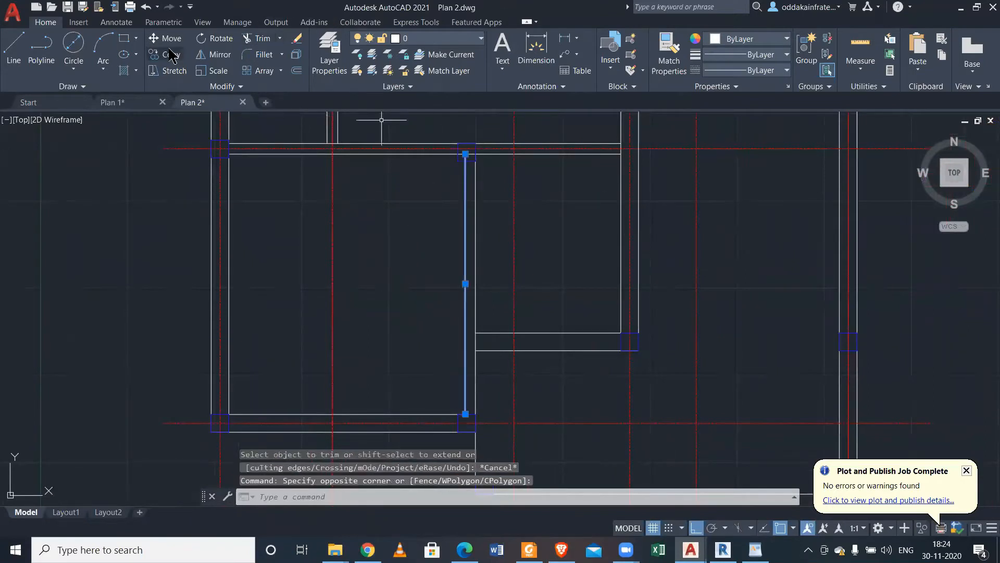
scroll(466, 156, up, 3)
click(447, 150)
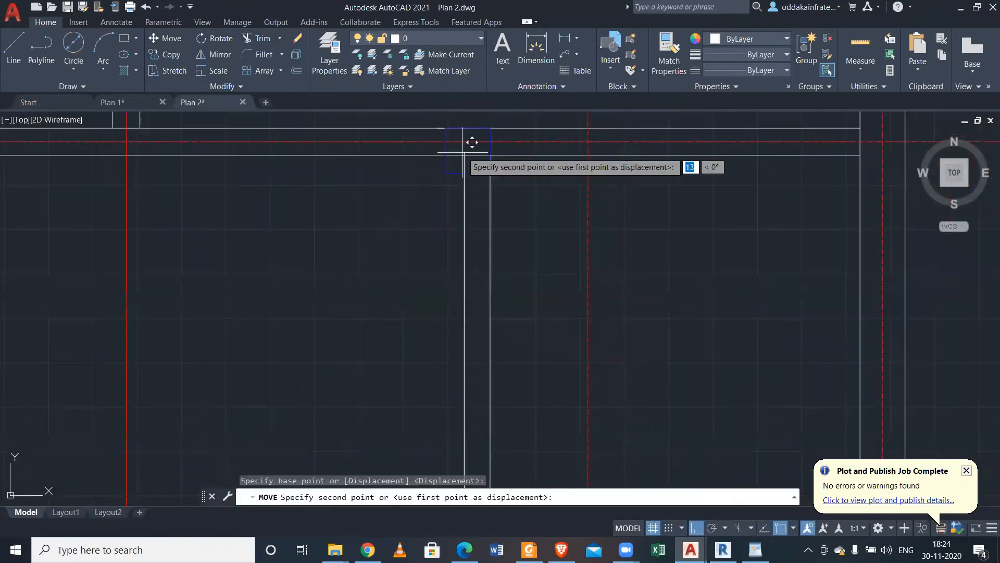
key(Escape)
Shorten the upper end of the moved partition line to the bottom edge of the column above it.
click(448, 195)
click(432, 188)
click(445, 150)
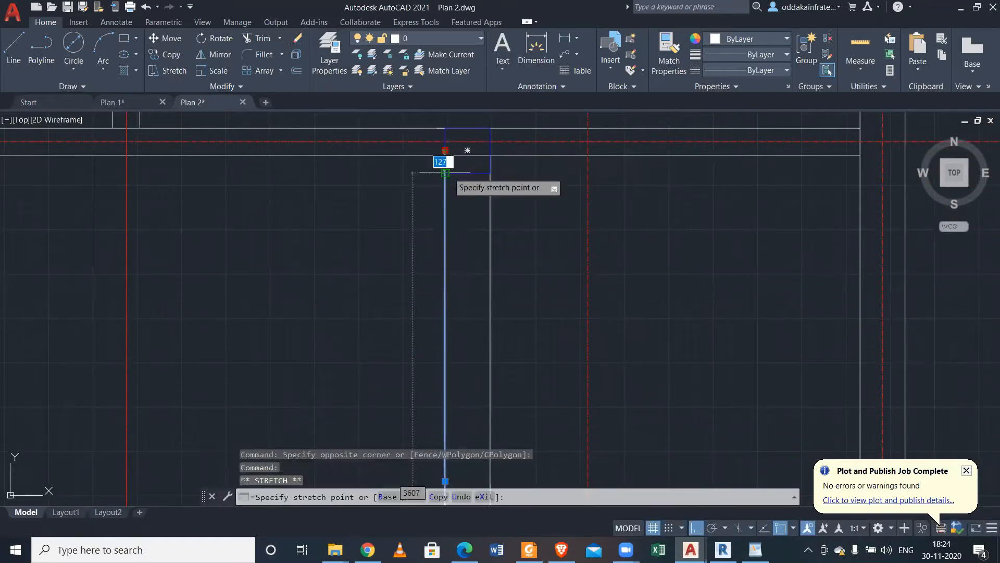
scroll(431, 201, down, 3)
scroll(411, 197, up, 1)
key(Escape)
Join the three pieces of the lower line of the horizontal wall above the two lower rooms into one line.
click(411, 197)
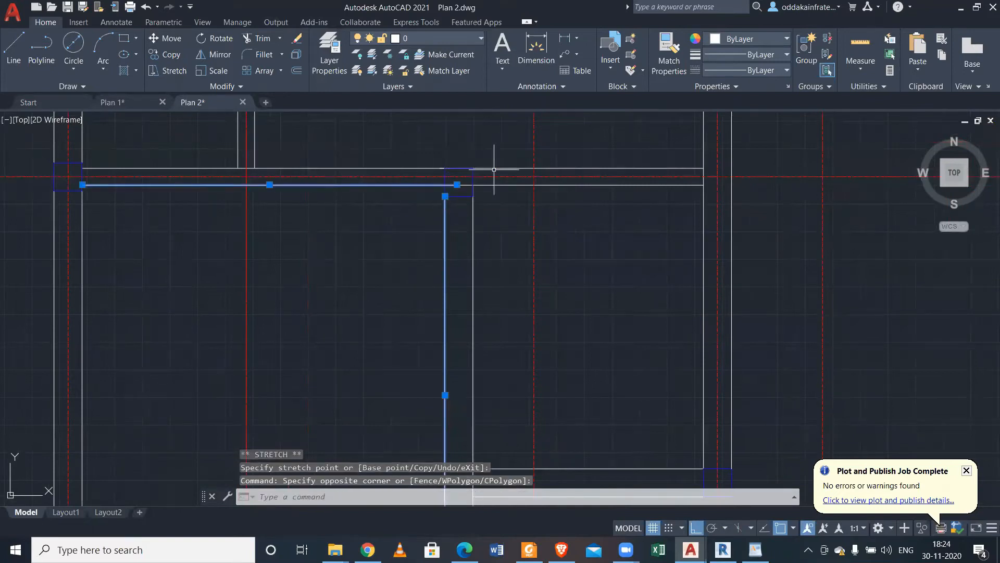
key(Escape)
click(425, 189)
click(405, 184)
click(501, 179)
click(493, 183)
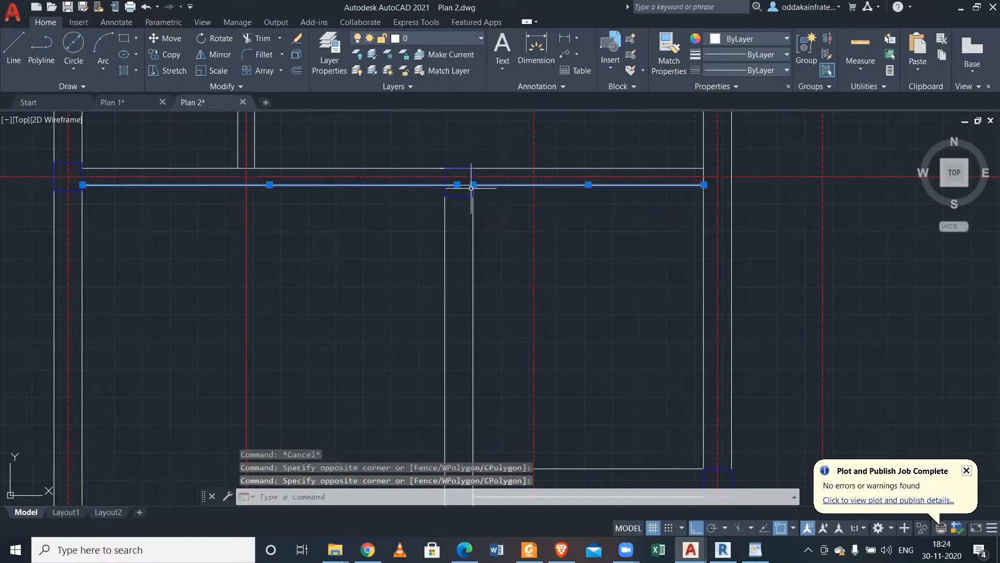
scroll(471, 188, up, 2)
scroll(469, 195, up, 4)
click(444, 176)
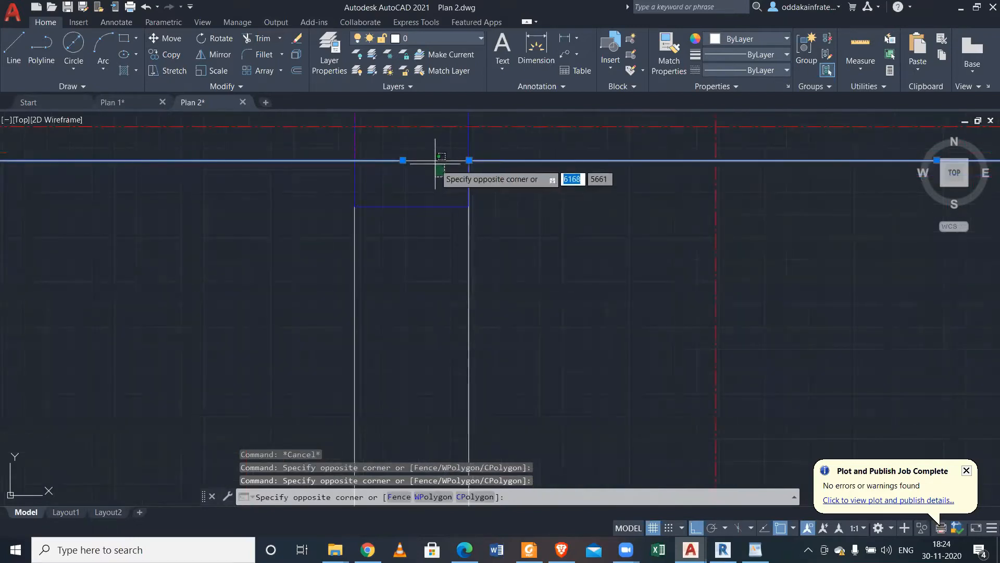
click(432, 156)
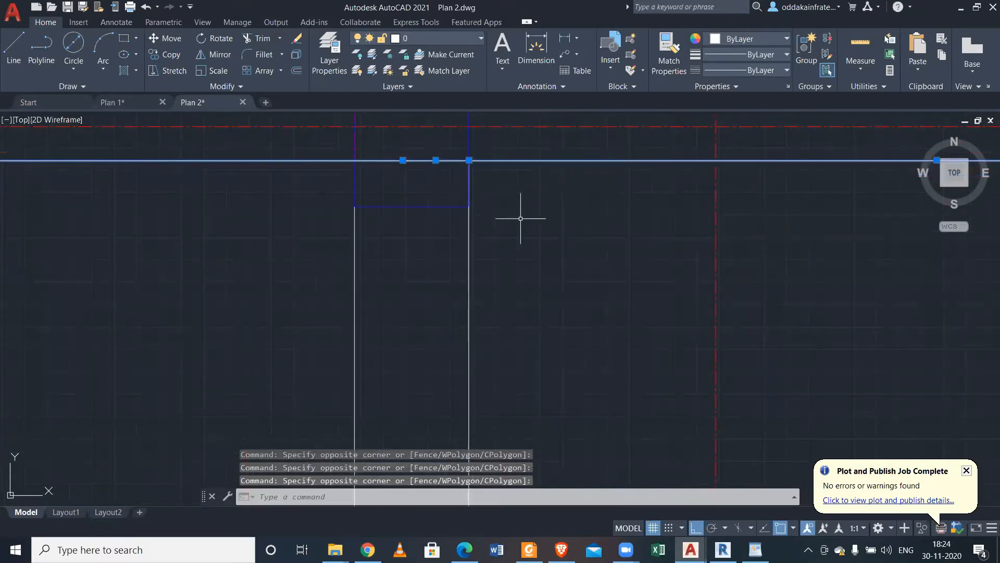
text(J)
key(Return)
Move the joined horizontal wall line down to the bottom edge of the column at its left end.
scroll(531, 200, down, 5)
scroll(335, 191, up, 5)
click(330, 183)
click(322, 171)
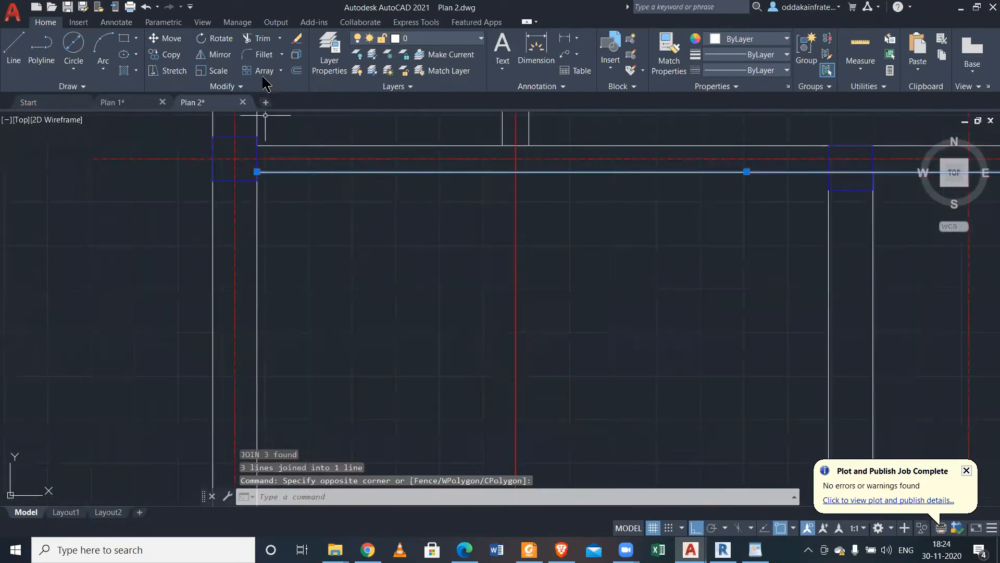
click(171, 40)
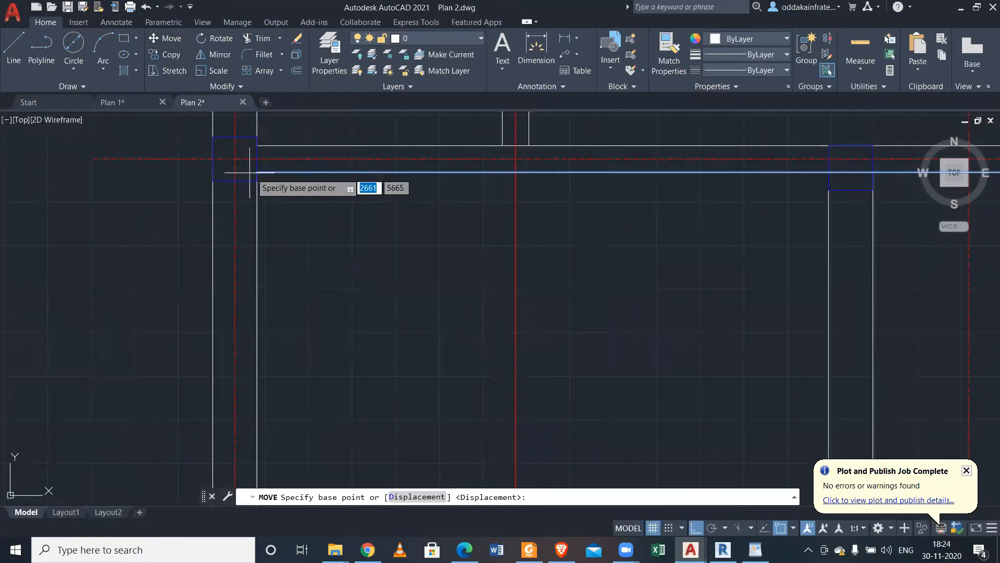
click(234, 159)
click(261, 181)
Move the upper line of the horizontal wall above the two lower rooms up to the top edge of the column at its left end.
scroll(318, 139, down, 2)
middle_drag(325, 139, 270, 269)
scroll(231, 274, up, 2)
scroll(291, 253, up, 1)
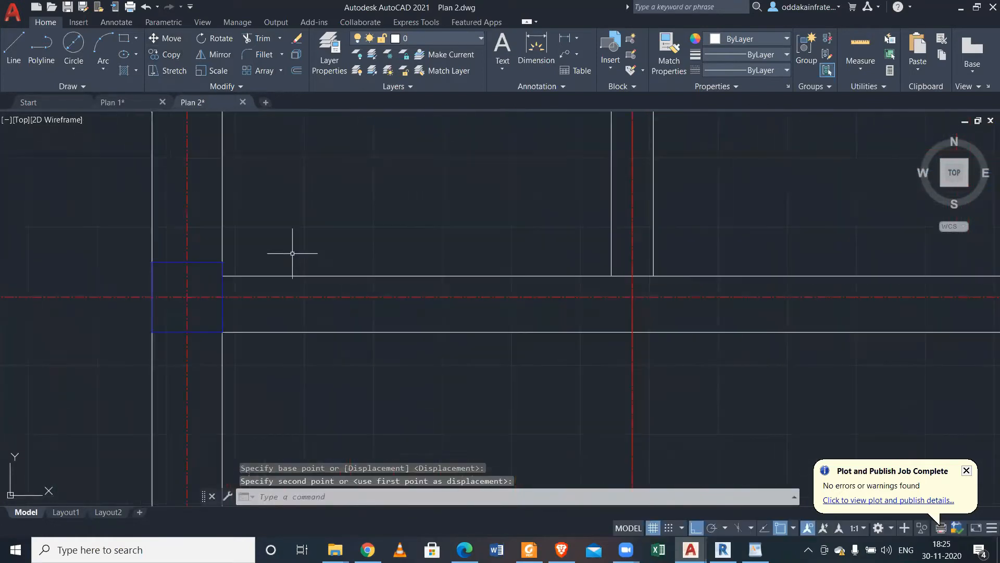
click(290, 281)
click(281, 237)
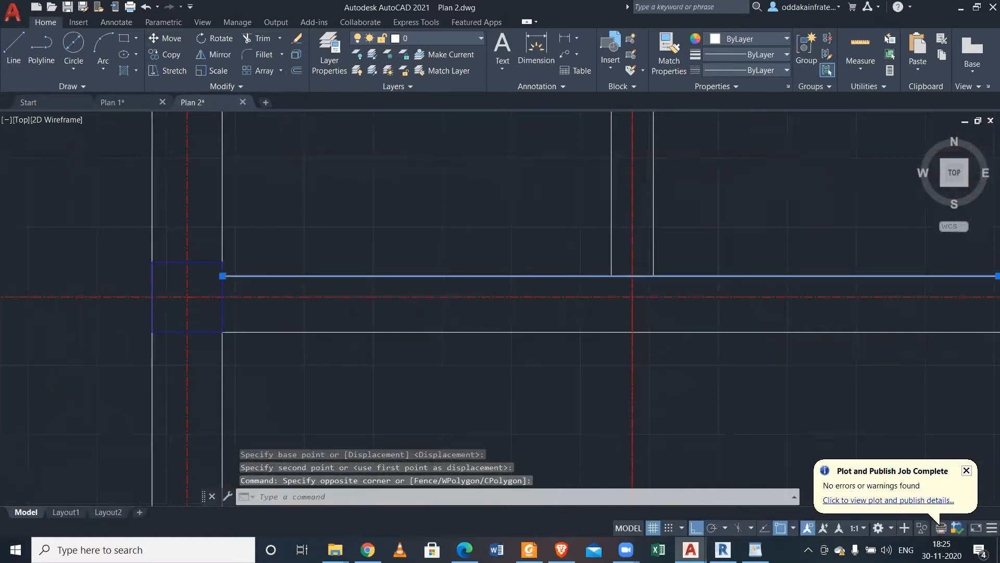
scroll(271, 250, down, 2)
scroll(275, 247, down, 2)
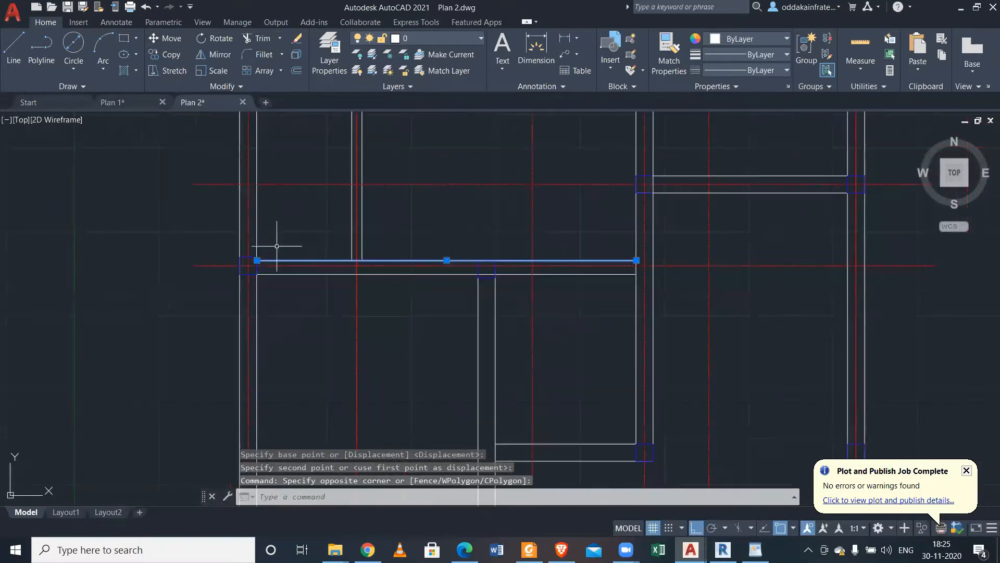
scroll(263, 259, up, 2)
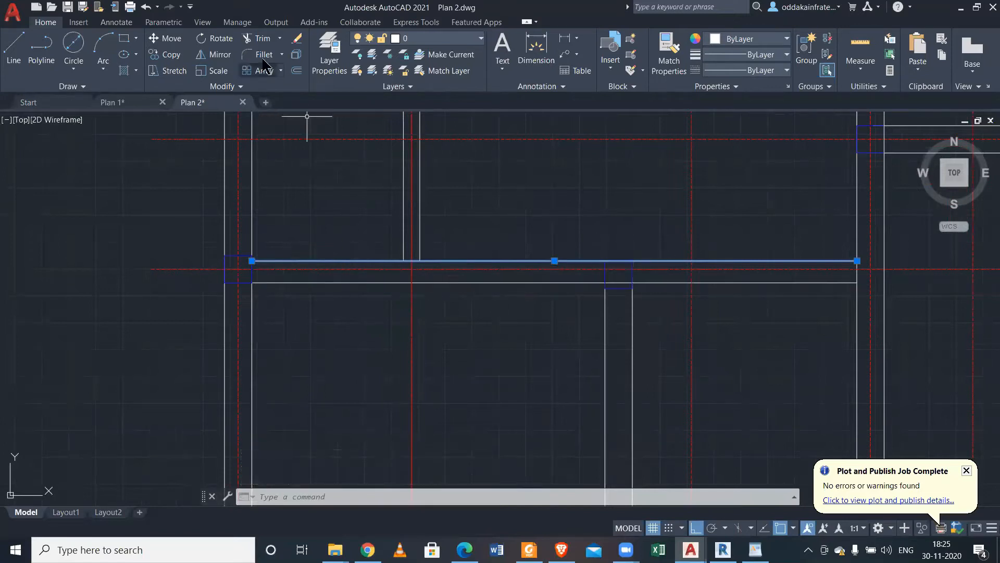
click(153, 42)
scroll(241, 258, up, 4)
click(272, 268)
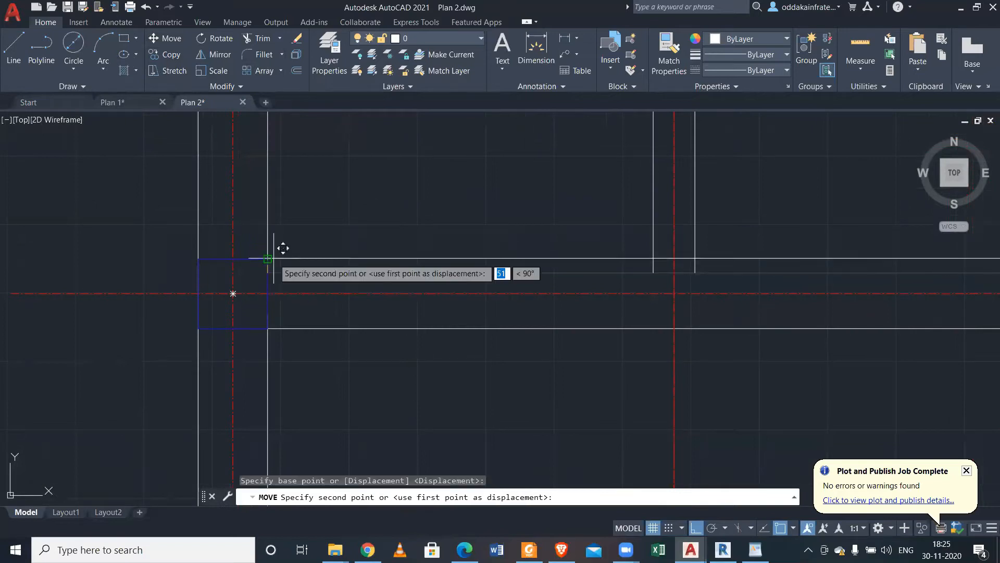
click(224, 290)
Erase the stray short horizontal line along the top edge of the column between the two lower rooms.
scroll(223, 292, down, 3)
scroll(630, 292, up, 3)
scroll(518, 290, up, 3)
click(540, 284)
click(520, 221)
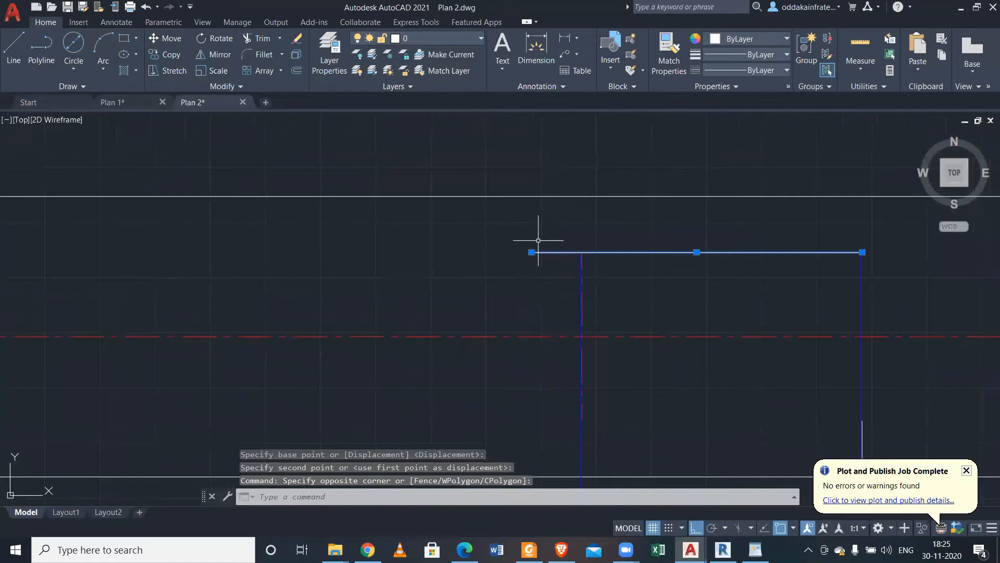
key(Delete)
Erase the short vertical centre-line piece overlapping the left edge of the column between the two lower rooms.
scroll(529, 216, down, 4)
click(528, 238)
click(579, 323)
click(643, 299)
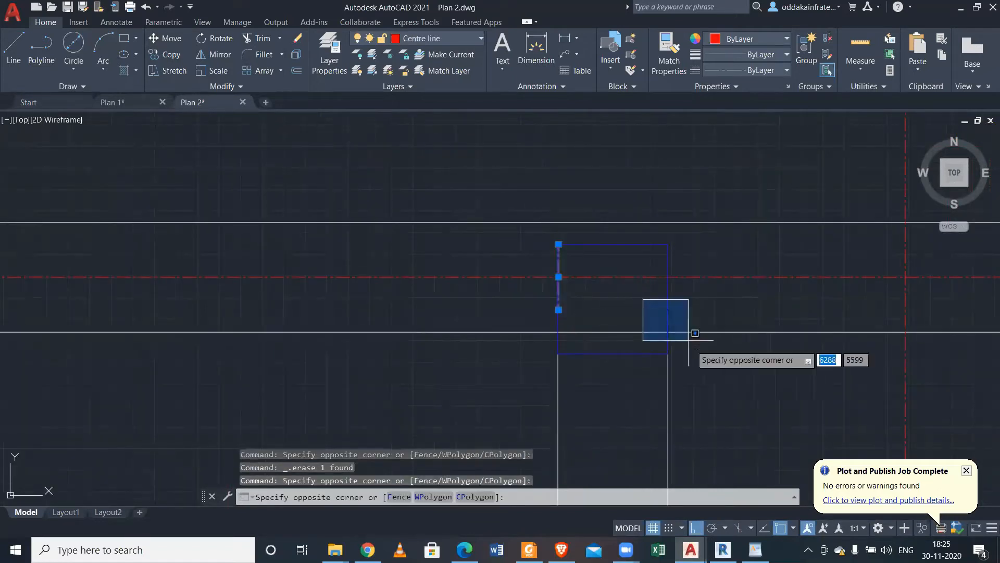
click(628, 311)
key(Delete)
scroll(581, 323, down, 3)
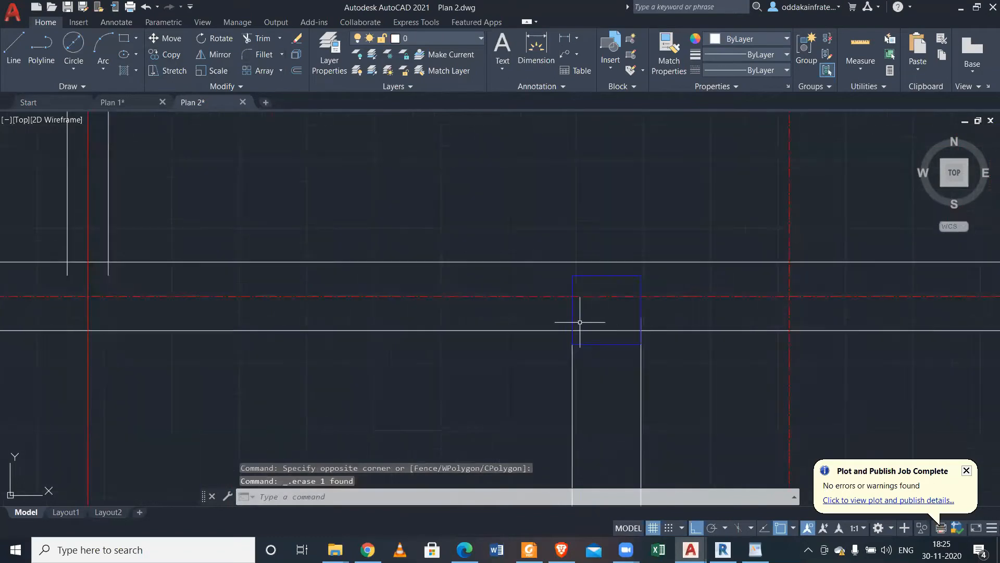
Move the column between the two lower rooms straight up so its top edge meets the upper wall line.
scroll(579, 295, up, 5)
click(571, 298)
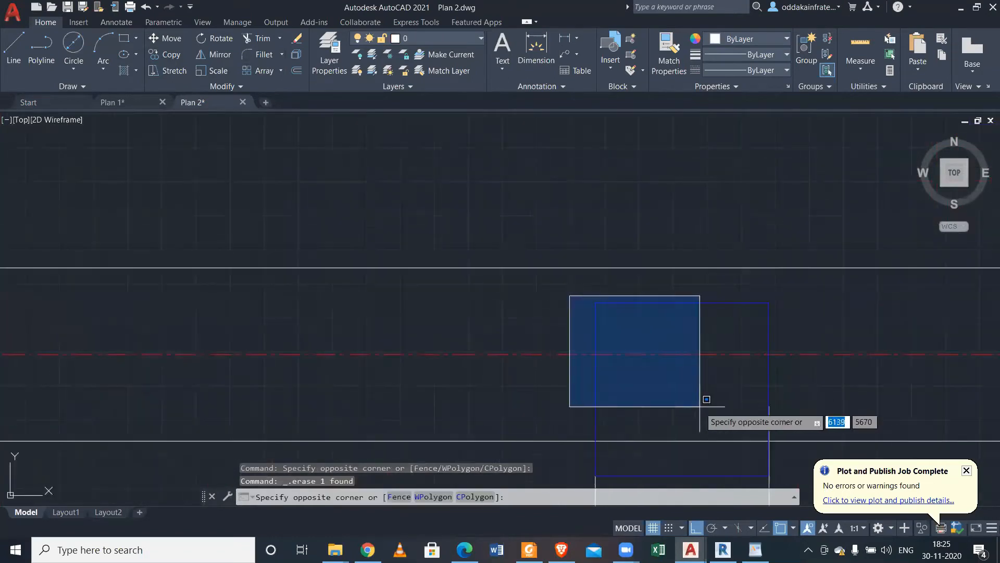
scroll(693, 401, down, 4)
click(745, 439)
scroll(719, 384, up, 2)
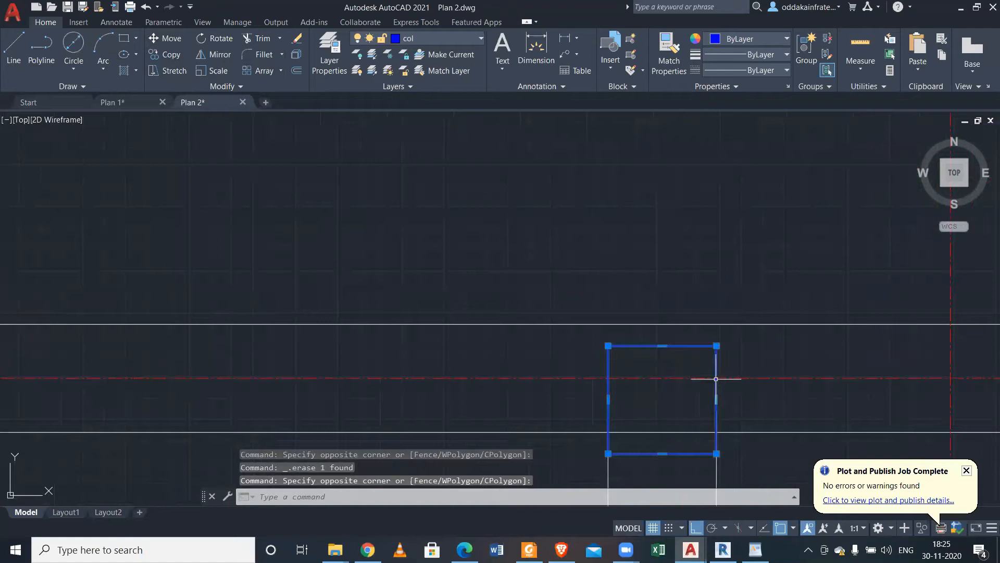
click(166, 38)
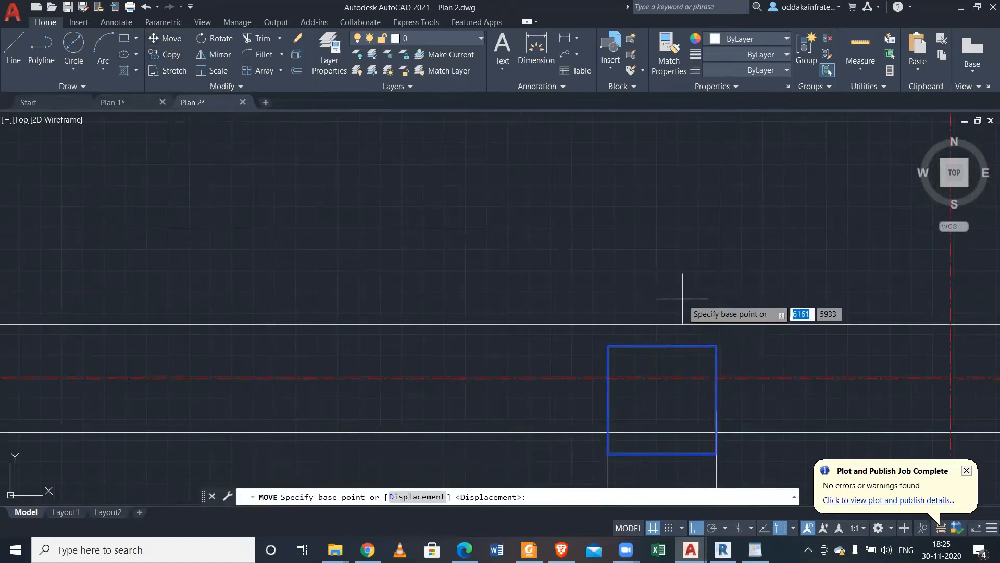
click(717, 345)
click(717, 324)
scroll(670, 380, down, 3)
Shorten the right line of the partition between the two lower rooms to the bottom-right corner of the moved column.
scroll(689, 393, up, 5)
click(660, 374)
key(Escape)
click(661, 359)
click(717, 445)
key(Escape)
click(719, 452)
click(654, 447)
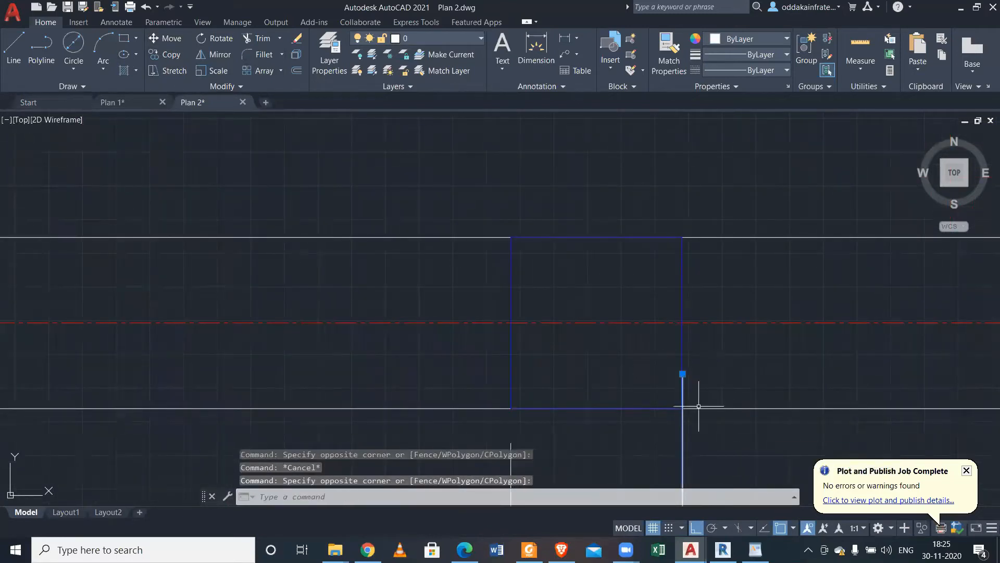
click(683, 374)
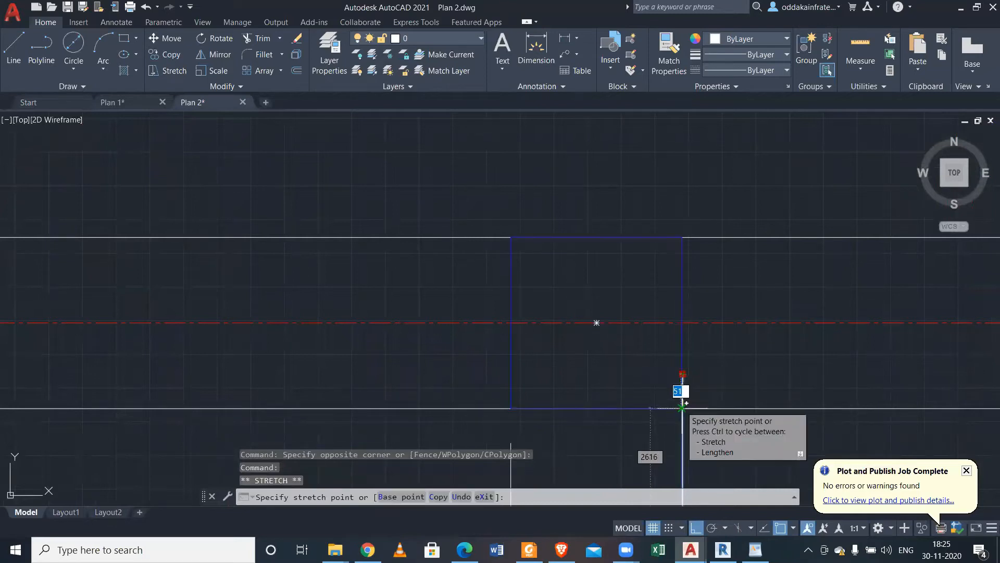
Extend the left line of the partition between the two lower rooms up to the bottom-left corner of the column.
scroll(470, 467, down, 2)
scroll(471, 468, down, 1)
middle_drag(500, 457, 472, 328)
click(466, 347)
click(445, 339)
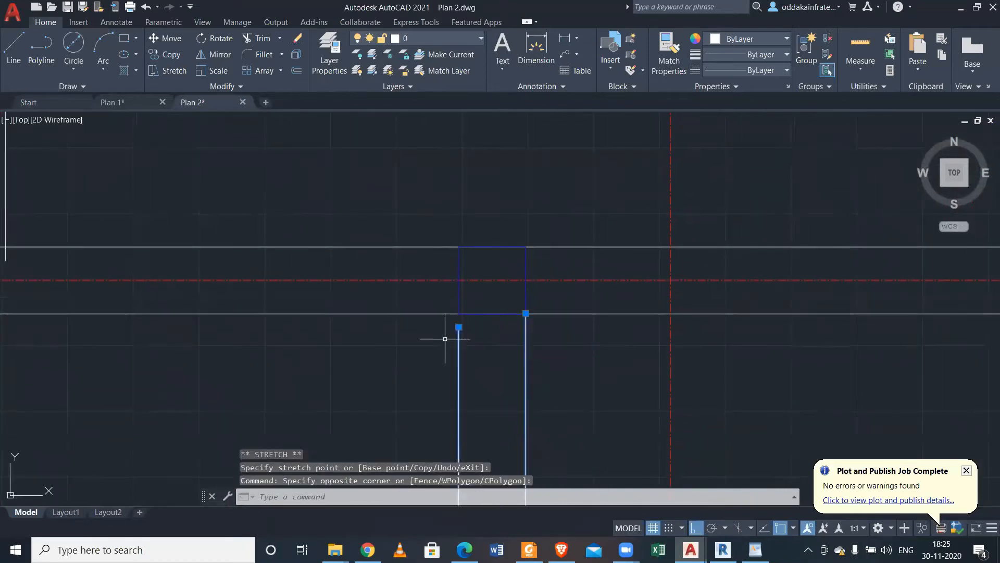
key(Escape)
scroll(460, 365, down, 3)
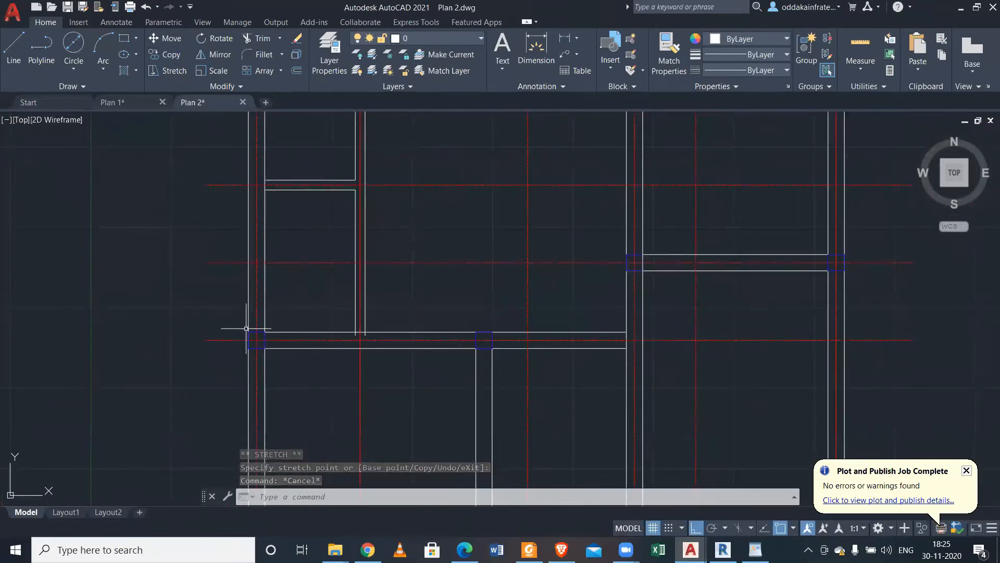
Check the ground floor's lower walls, columns and grid lines for remaining misalignments.
scroll(246, 328, up, 3)
scroll(215, 376, down, 4)
middle_drag(381, 423, 383, 285)
scroll(387, 282, up, 2)
middle_drag(422, 382, 399, 306)
scroll(420, 360, down, 2)
scroll(397, 404, up, 4)
scroll(385, 405, down, 8)
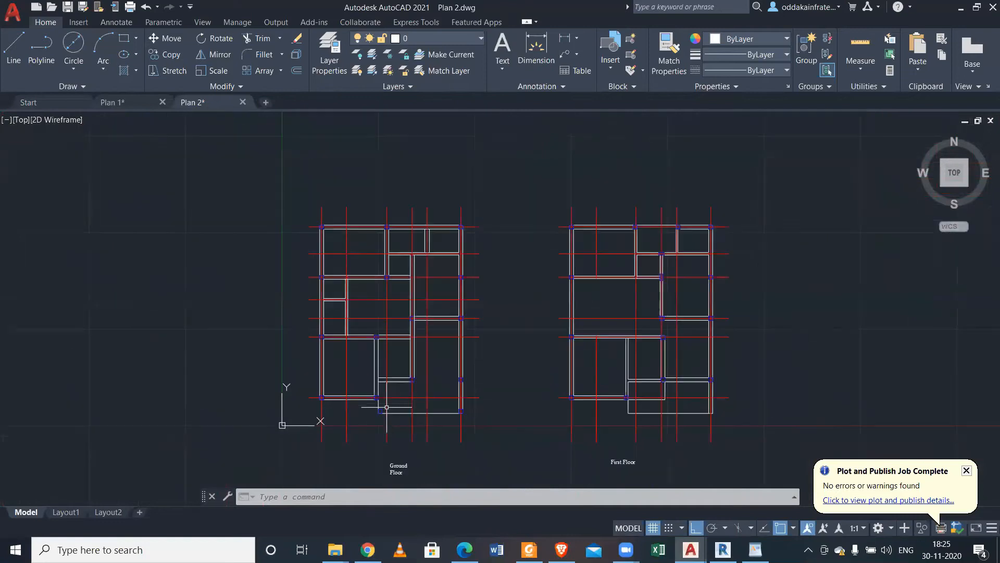
Copy the horizontal centre line above the two lower rooms down to the centre of the column below the small lower middle room.
scroll(387, 407, up, 5)
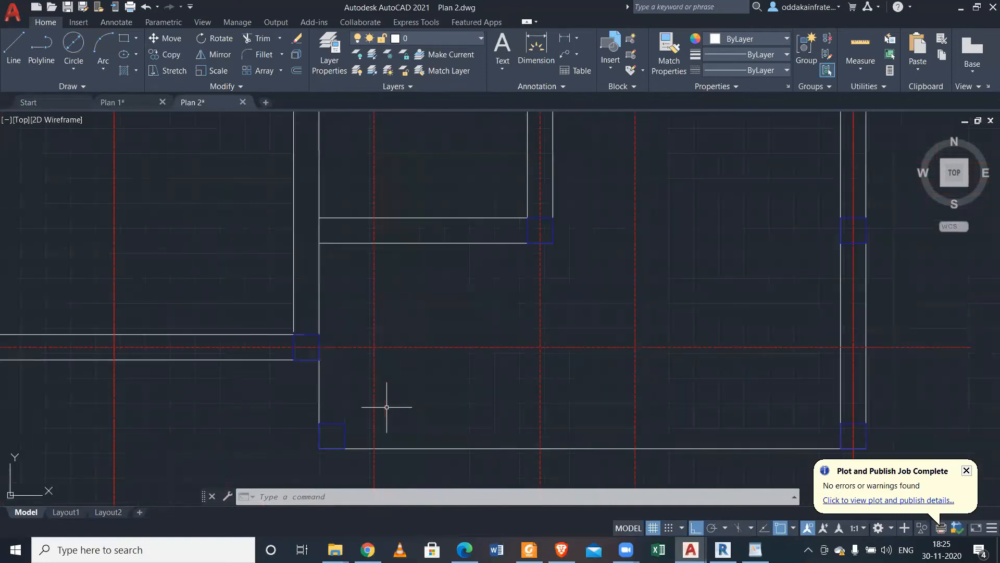
scroll(386, 407, down, 3)
scroll(439, 244, up, 4)
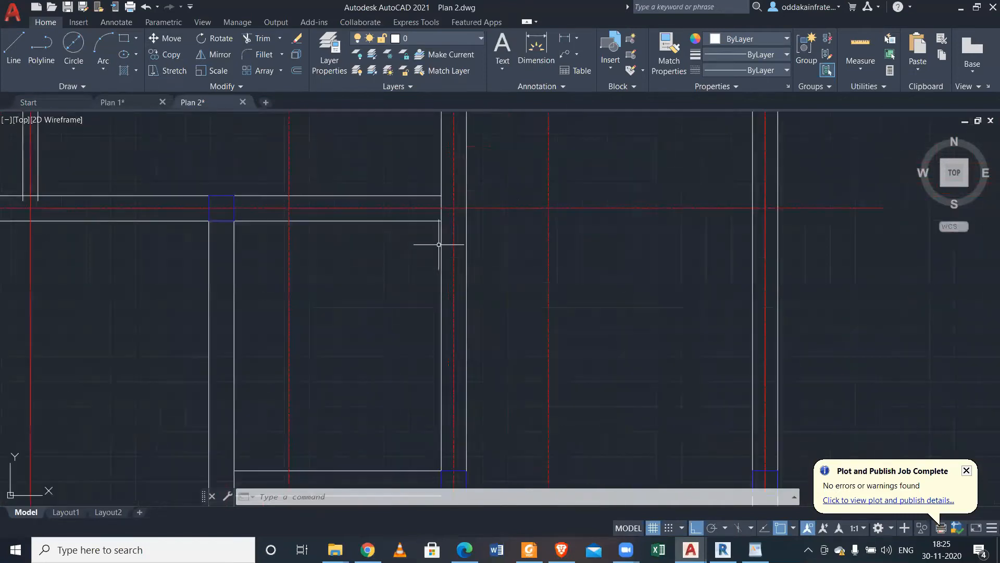
click(521, 208)
click(463, 280)
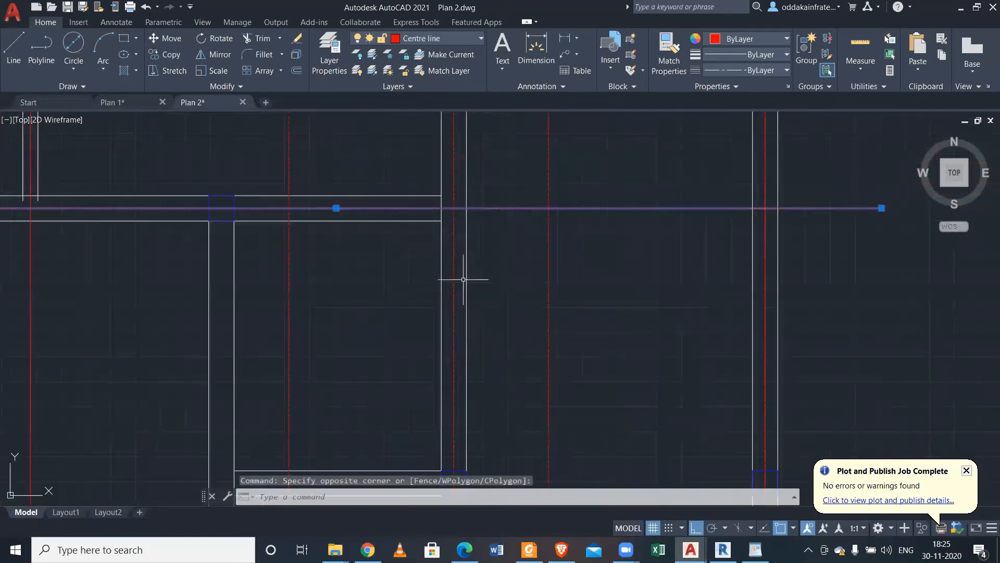
click(172, 55)
click(454, 208)
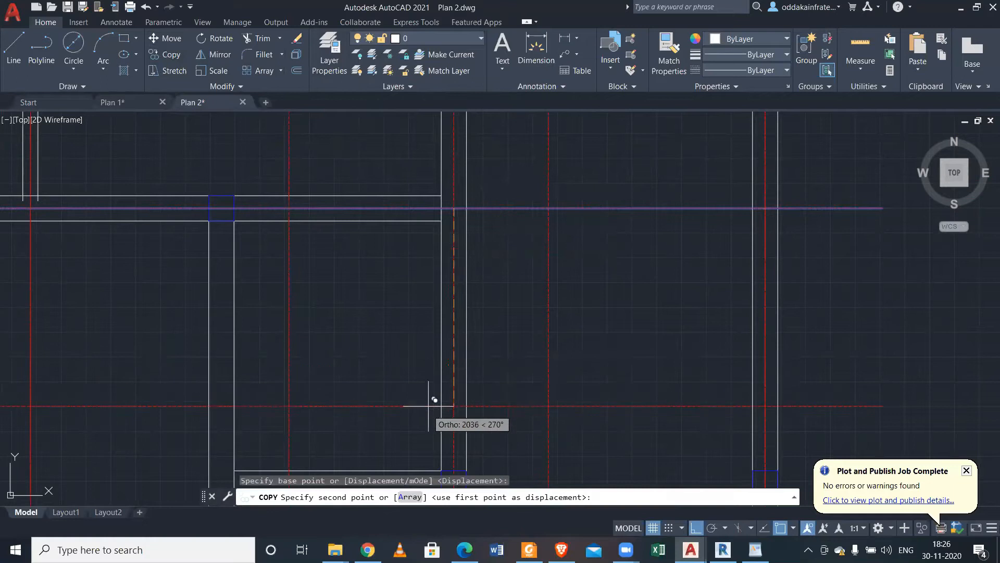
middle_drag(427, 412, 408, 249)
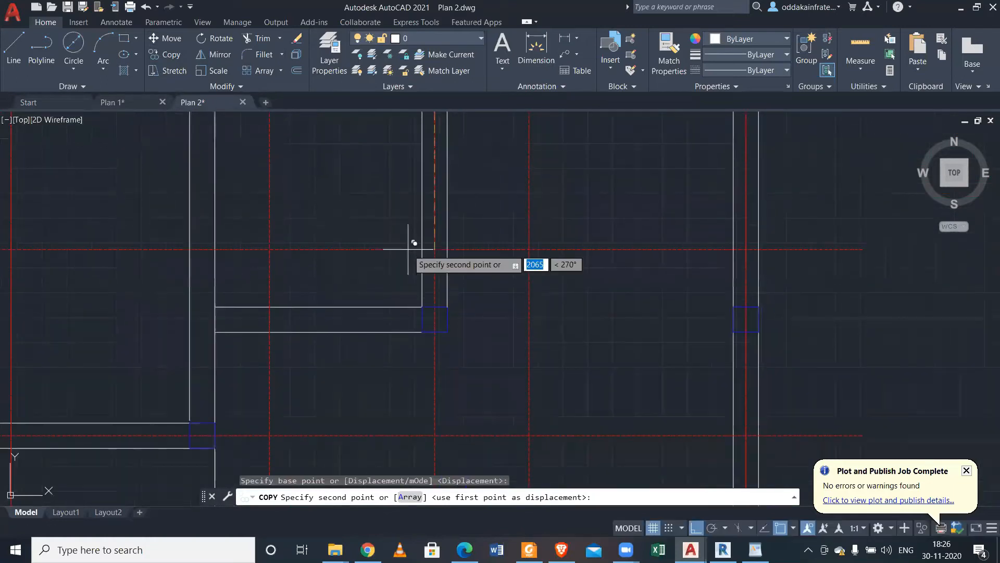
click(434, 319)
key(Escape)
middle_drag(156, 366, 302, 241)
scroll(311, 234, up, 1)
middle_drag(331, 208, 358, 254)
scroll(357, 254, down, 1)
scroll(357, 254, up, 1)
click(443, 199)
click(435, 215)
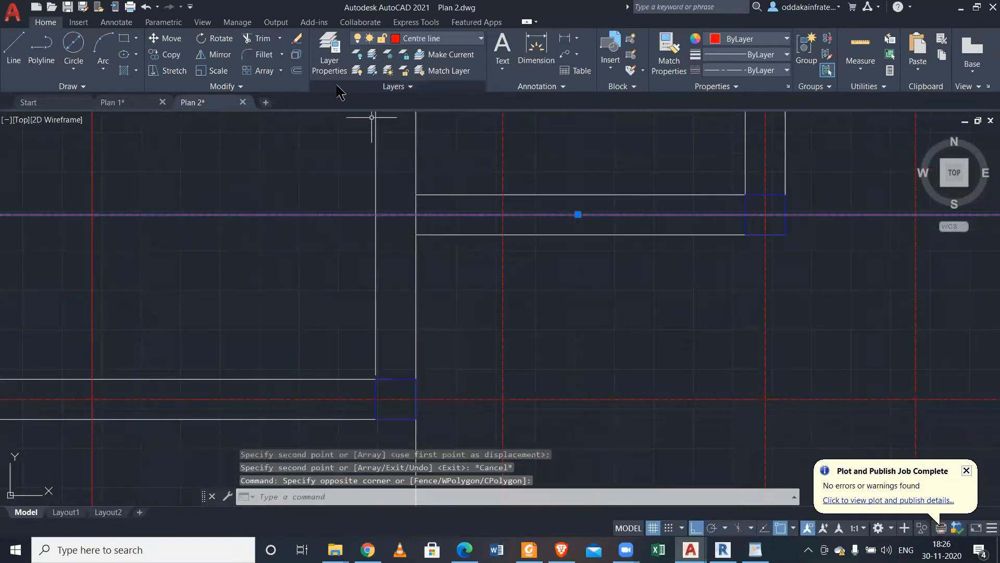
click(180, 57)
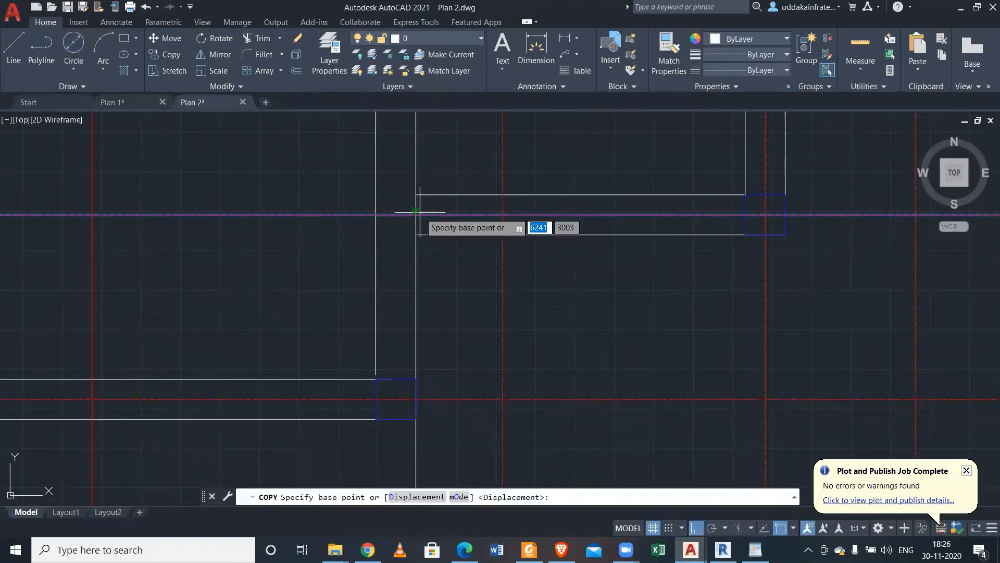
click(416, 211)
key(Escape)
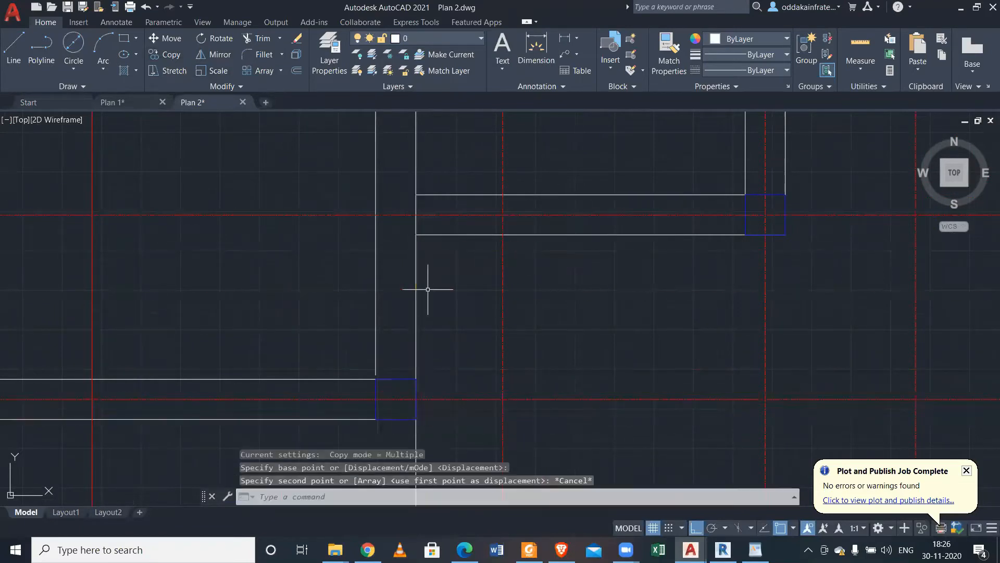
Copy the horizontal centre line of the lower-left room's bottom wall down to mid-height of the lowest column beside it.
scroll(464, 329, down, 2)
middle_drag(540, 357, 410, 218)
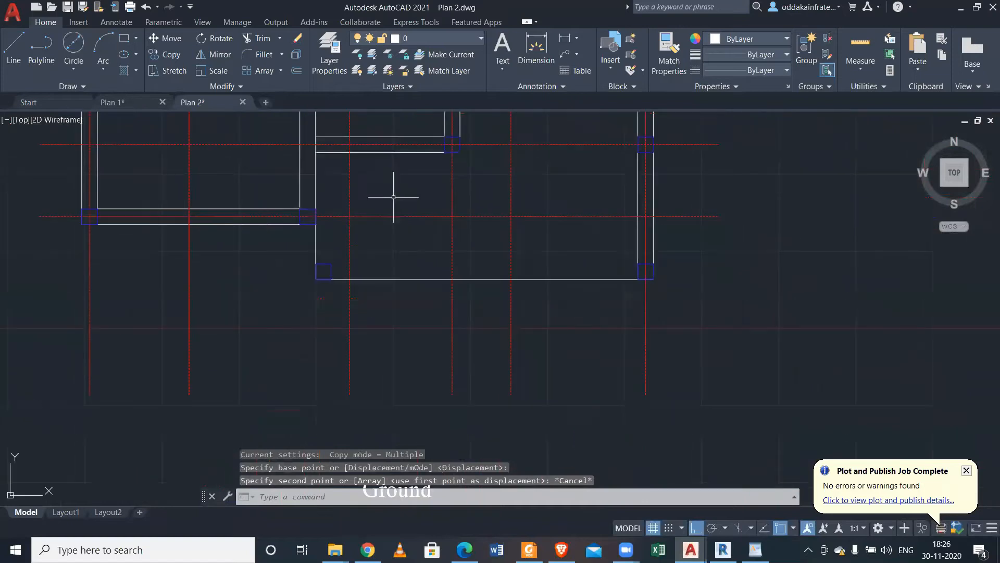
scroll(337, 232, up, 2)
scroll(335, 232, down, 3)
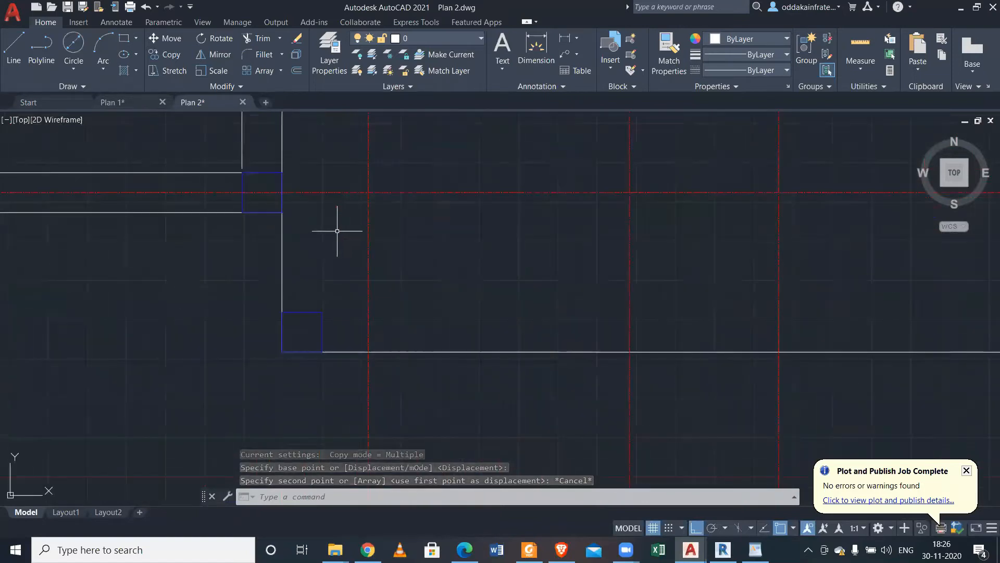
scroll(336, 231, up, 2)
click(344, 223)
click(329, 210)
scroll(328, 210, up, 2)
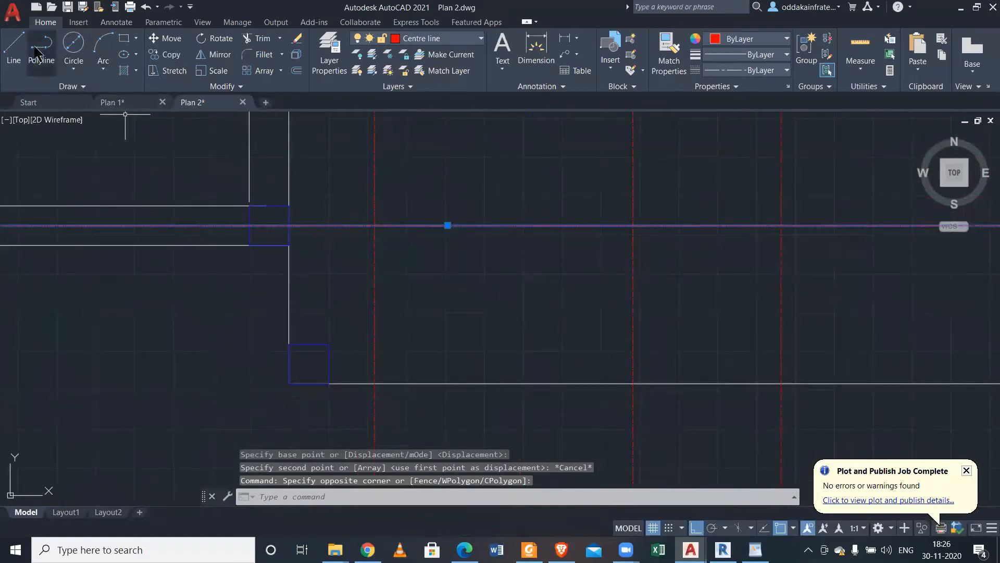
click(172, 55)
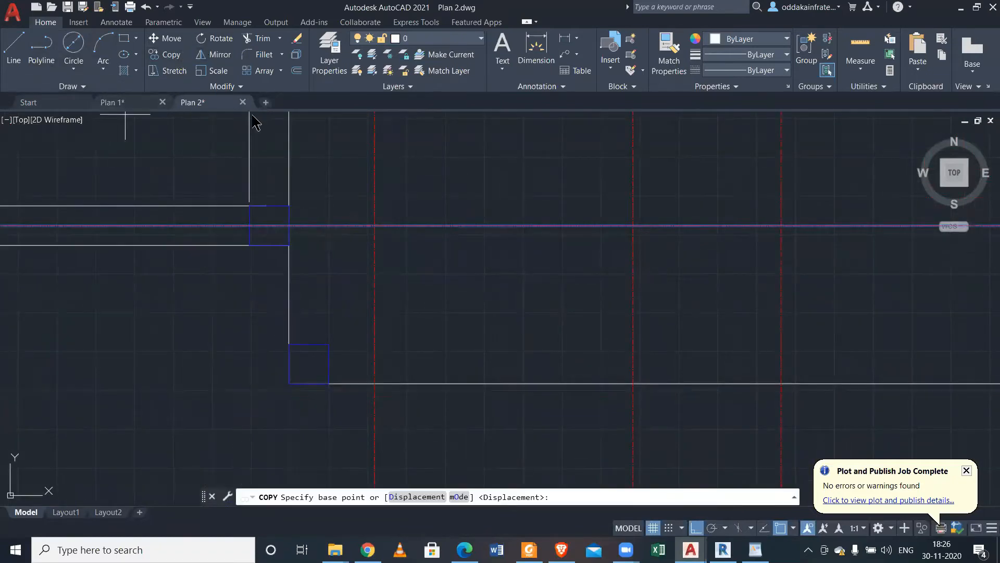
click(289, 225)
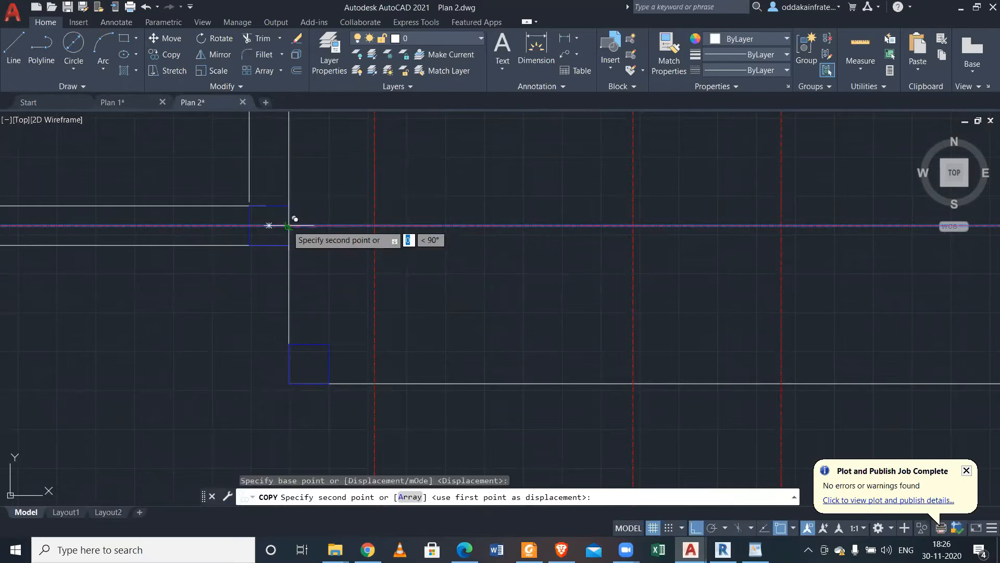
click(288, 361)
key(Escape)
scroll(238, 316, down, 3)
scroll(631, 299, down, 5)
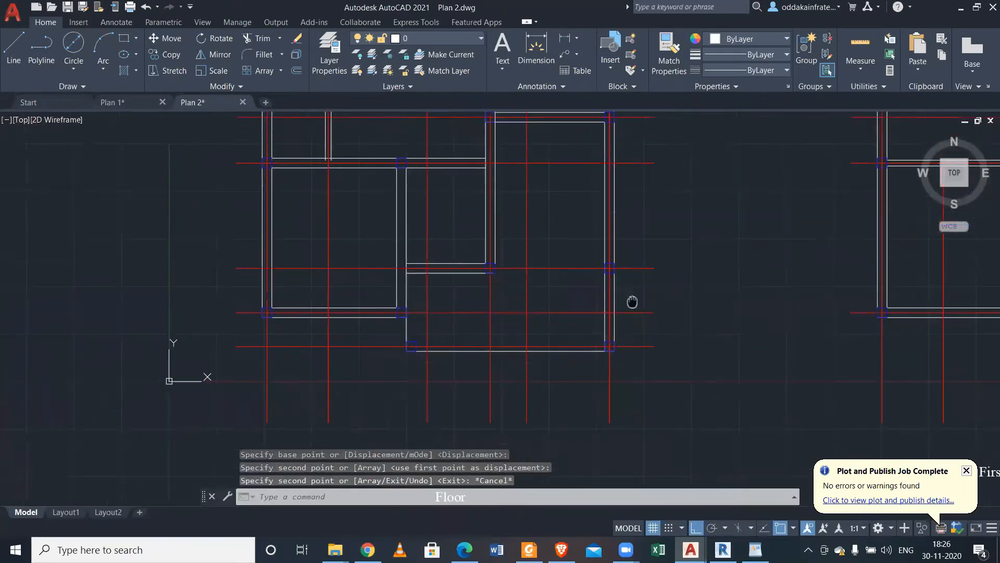
mouse_move(648, 255)
middle_down()
mouse_move(636, 279)
mouse_move(642, 332)
mouse_move(617, 292)
middle_up()
scroll(625, 211, up, 2)
scroll(626, 210, down, 4)
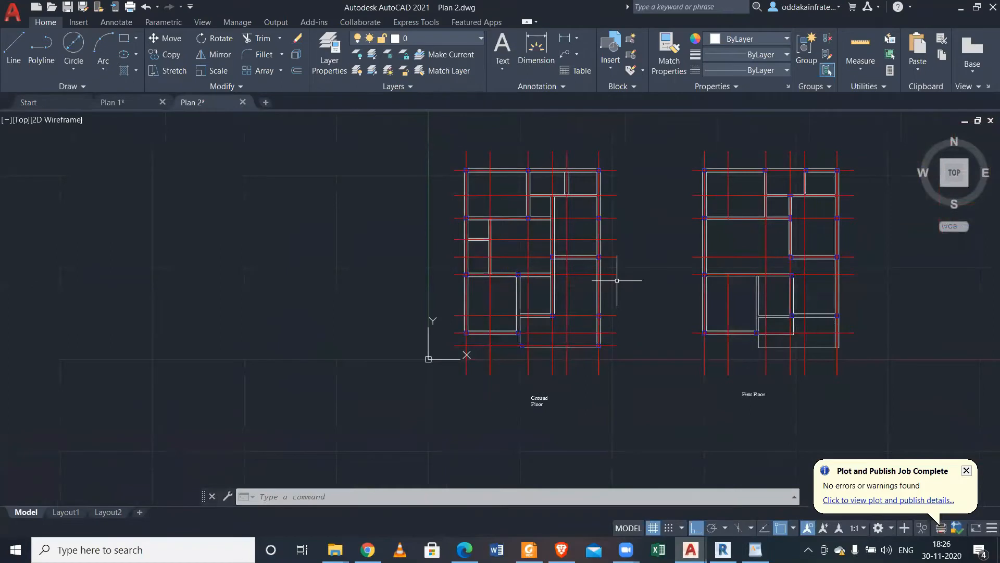
middle_drag(613, 279, 585, 328)
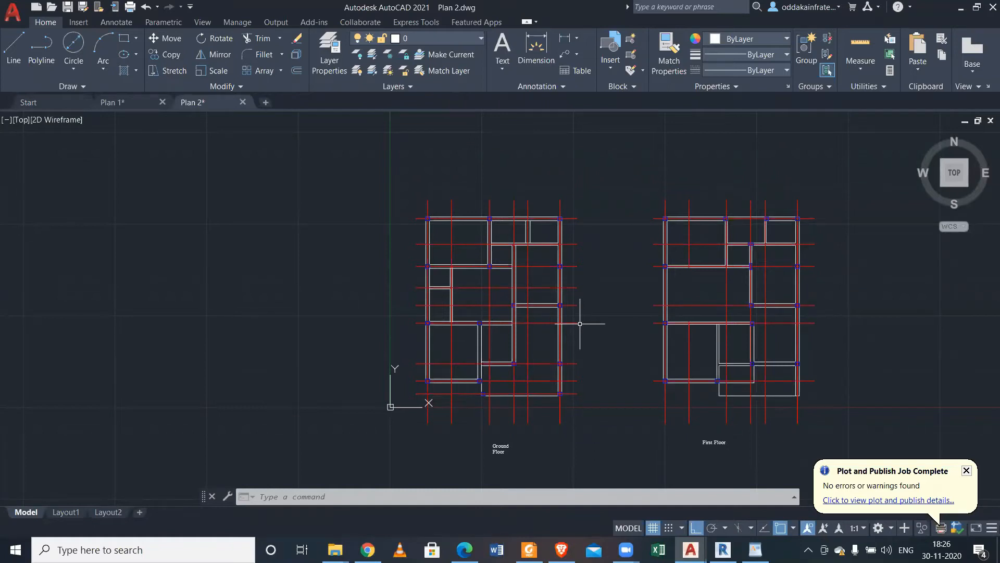
Fillet the left line of the partition beside the lower-left room with the lowest wall line at radius 0 to form a corner.
scroll(479, 396, up, 6)
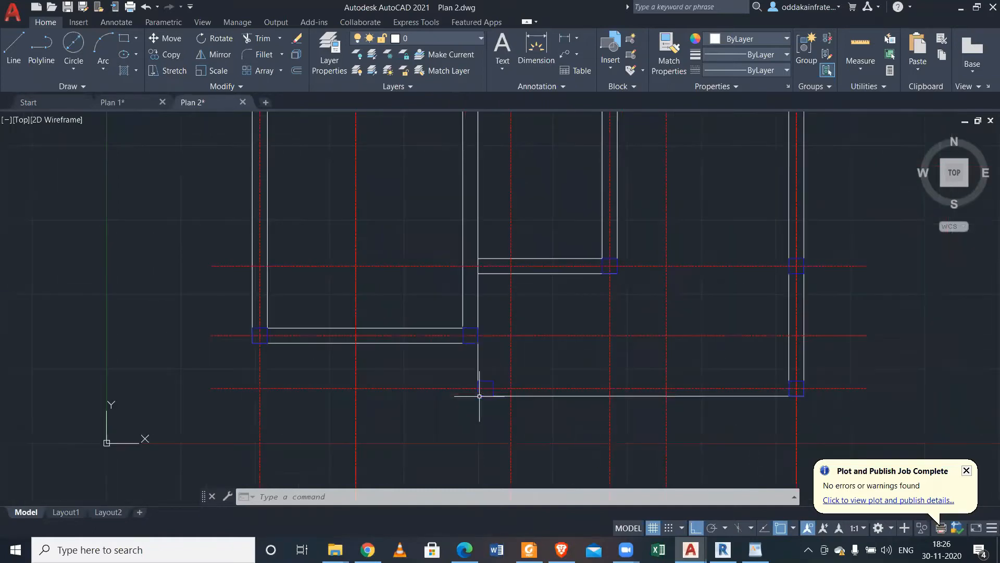
scroll(445, 365, up, 2)
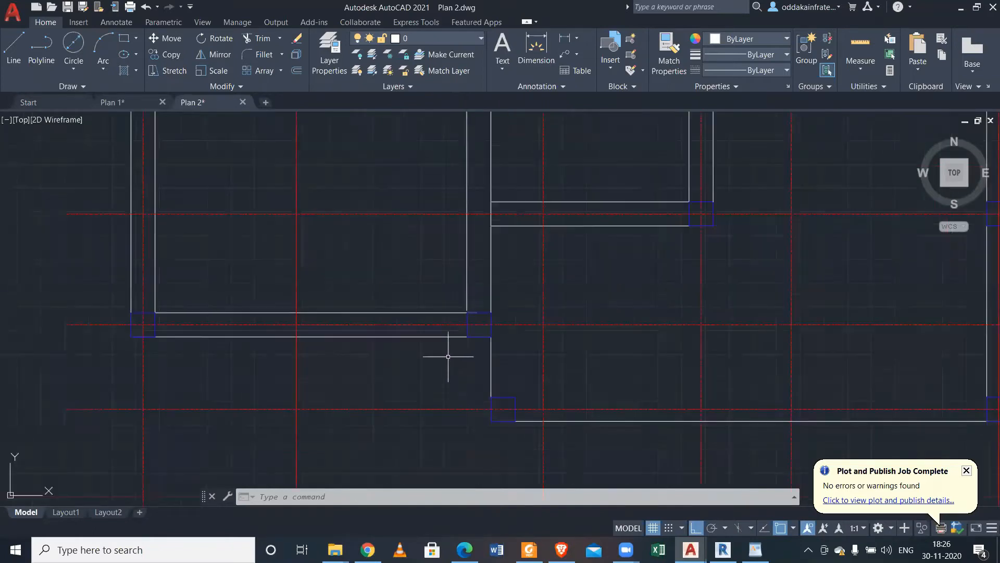
click(467, 284)
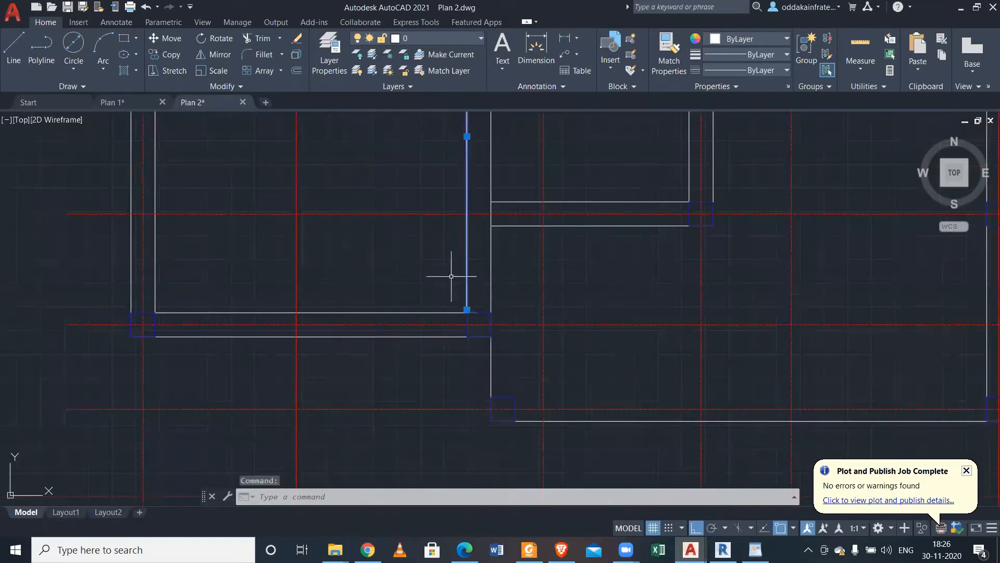
key(Escape)
click(562, 420)
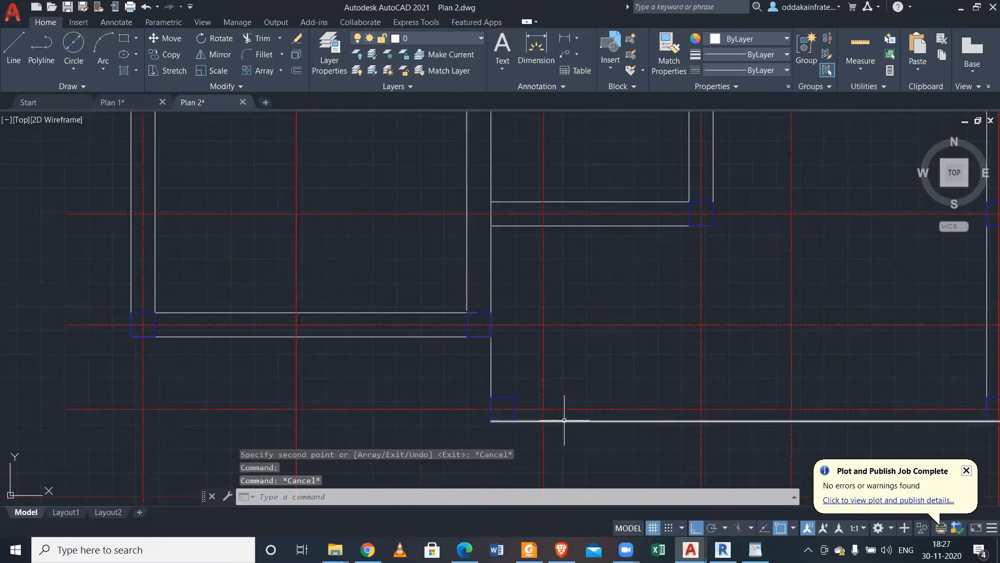
click(465, 261)
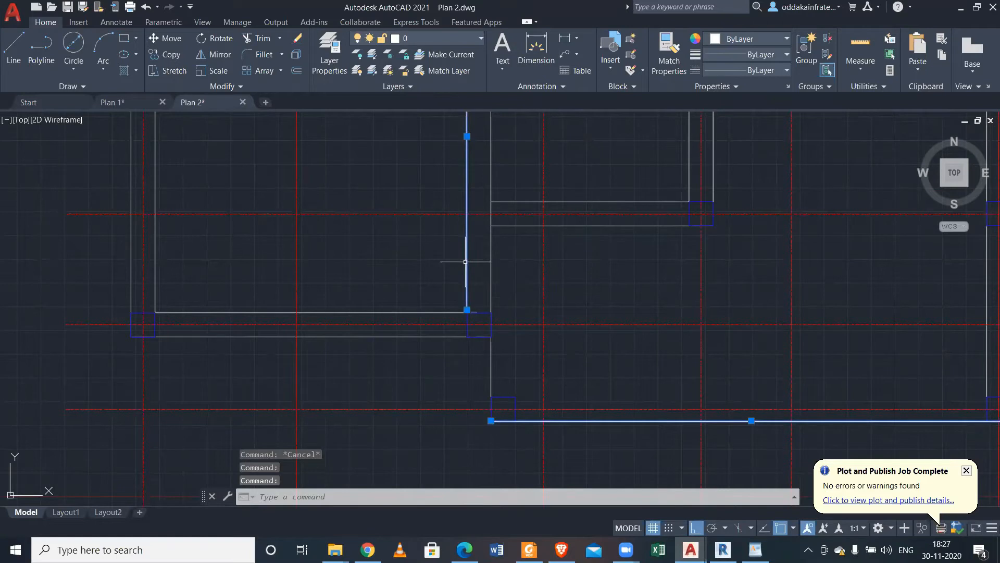
key(Return)
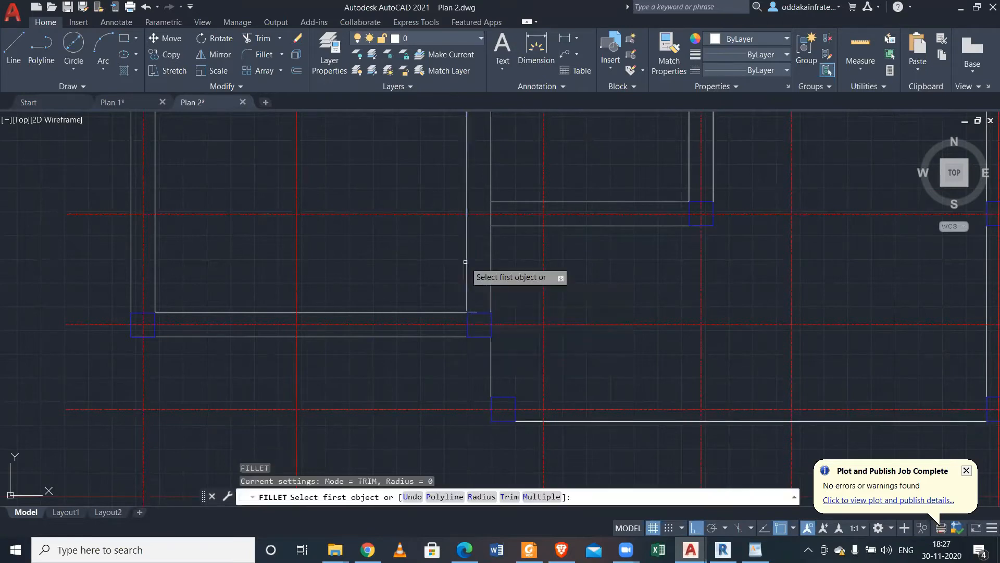
click(466, 265)
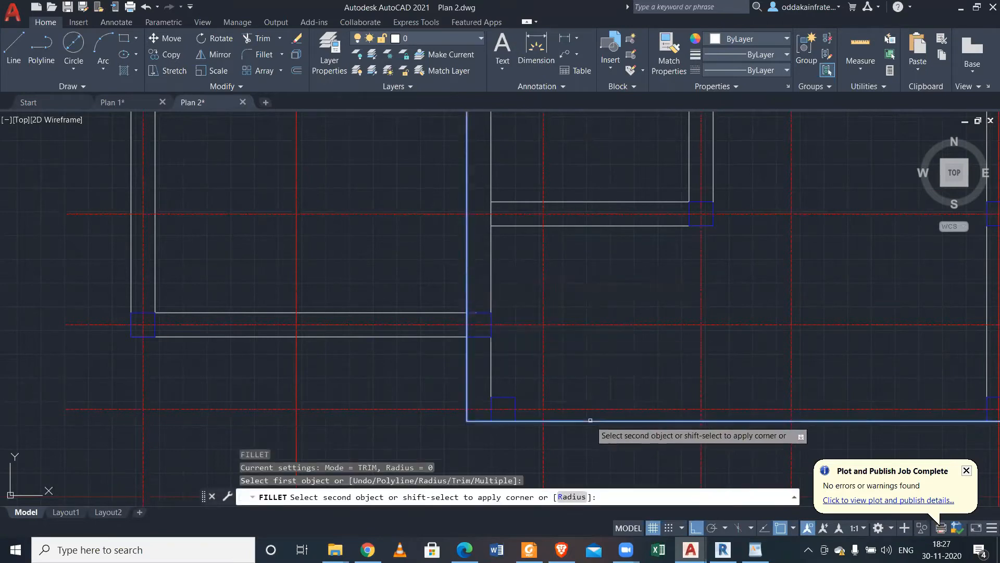
click(590, 420)
scroll(495, 387, down, 3)
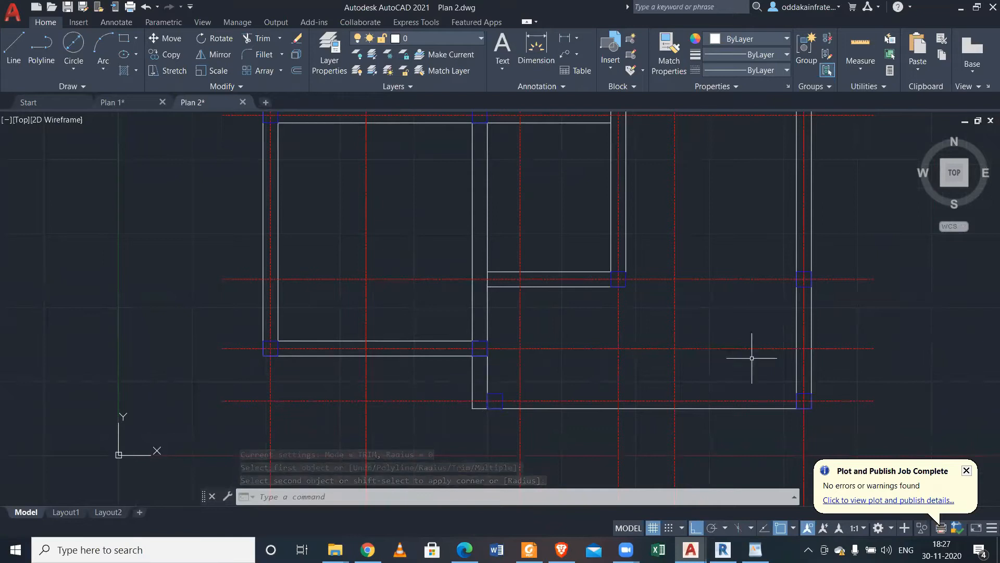
Delete the column just inside the new bottom-left corner of the lowest ground floor room.
scroll(550, 424, up, 2)
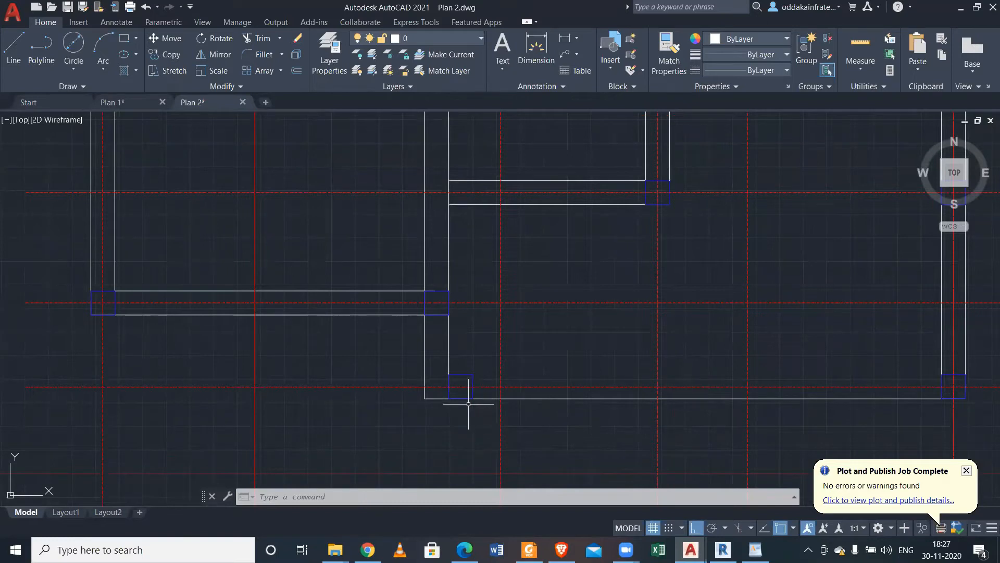
scroll(441, 371, down, 2)
scroll(442, 369, up, 2)
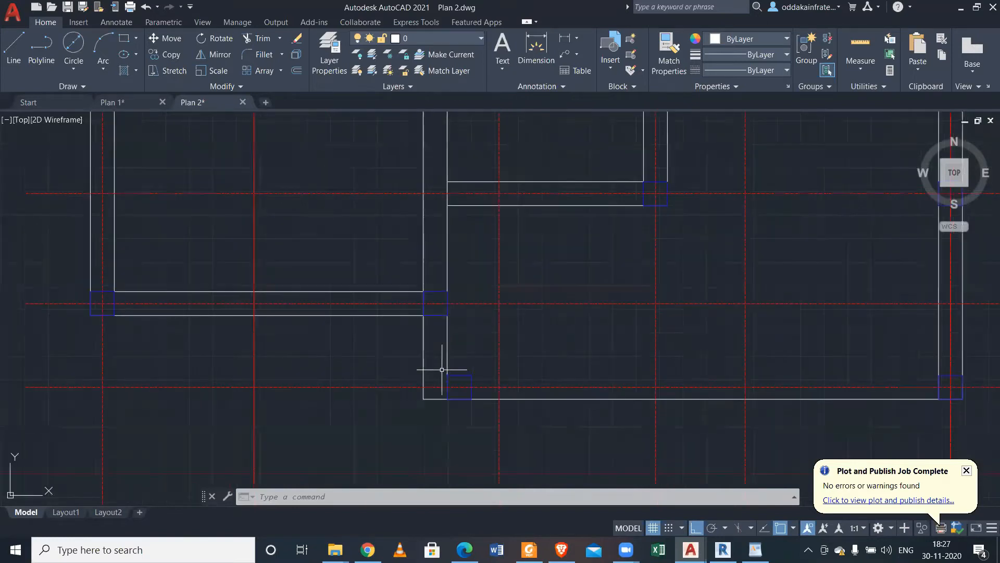
click(440, 361)
click(477, 415)
key(Delete)
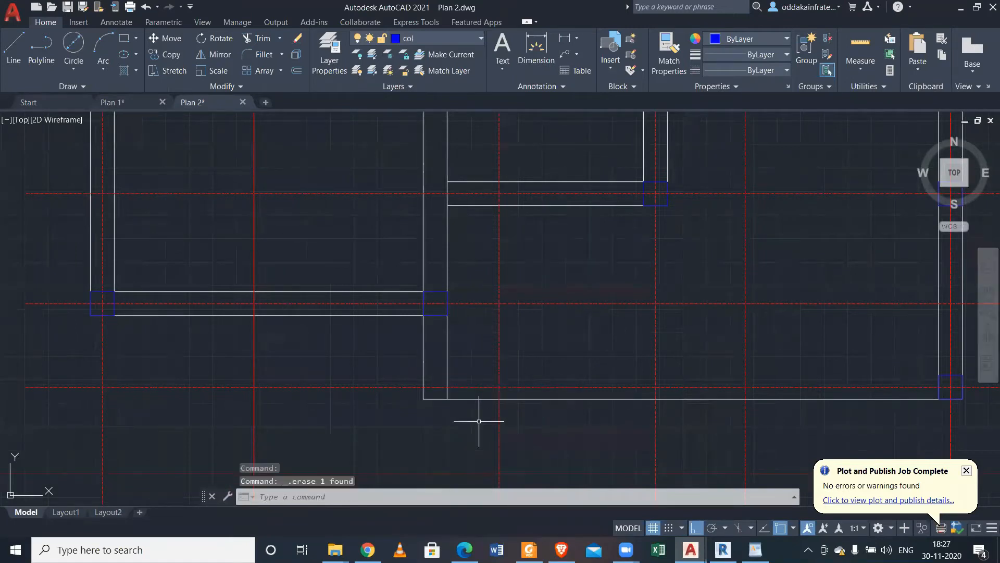
Move the column at the right end of the lower-left room's bottom wall straight down into the new wall corner.
click(406, 268)
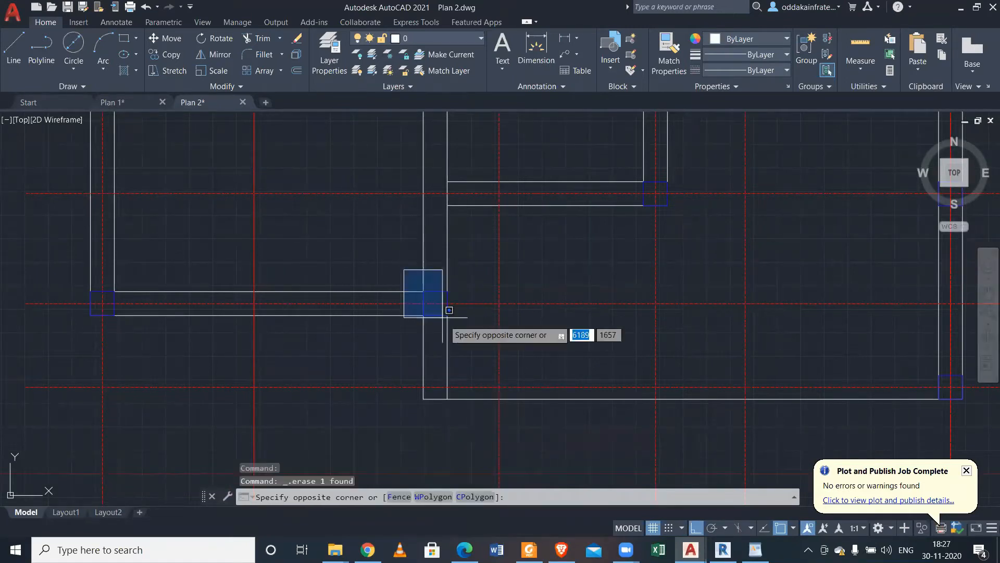
click(482, 360)
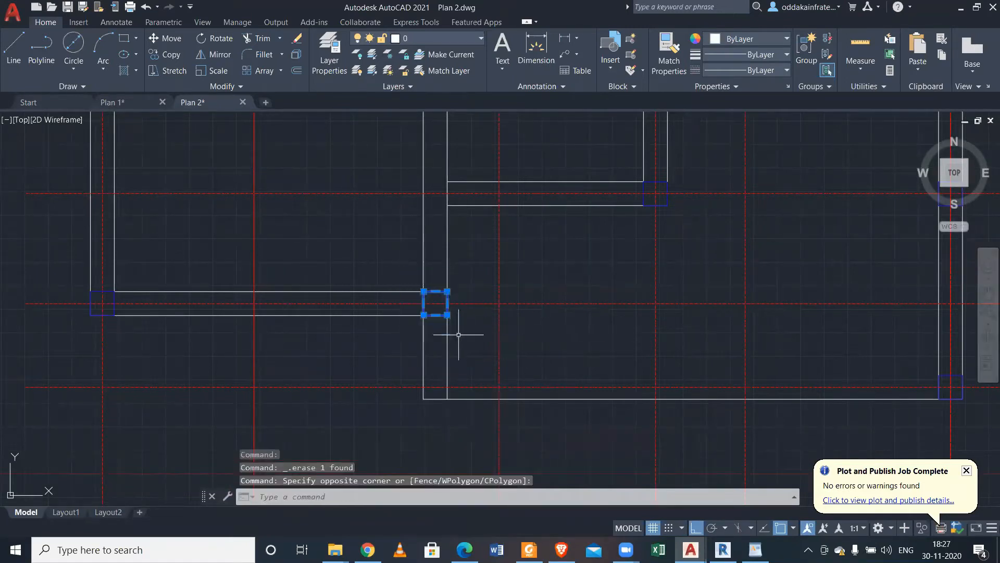
click(170, 41)
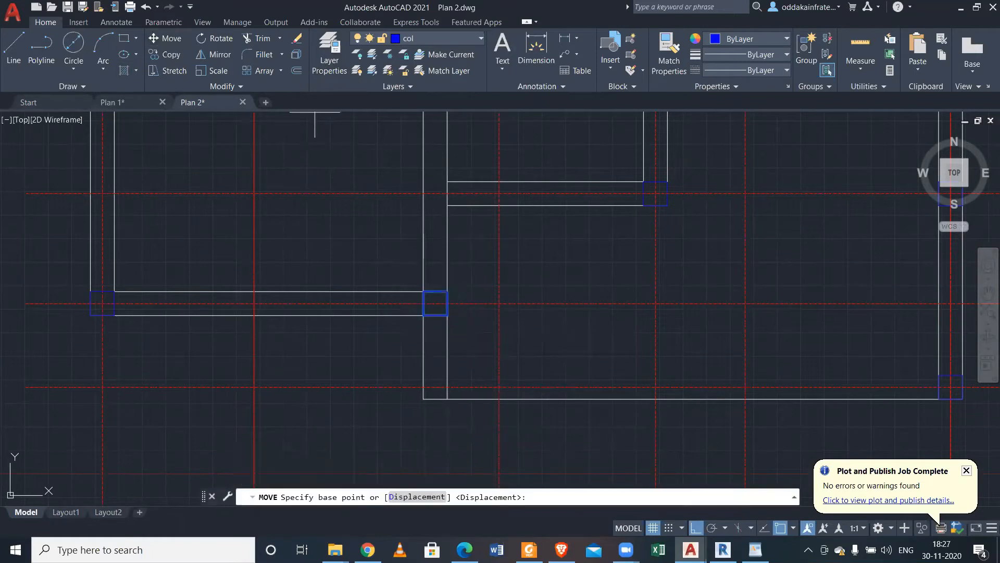
click(447, 315)
click(443, 401)
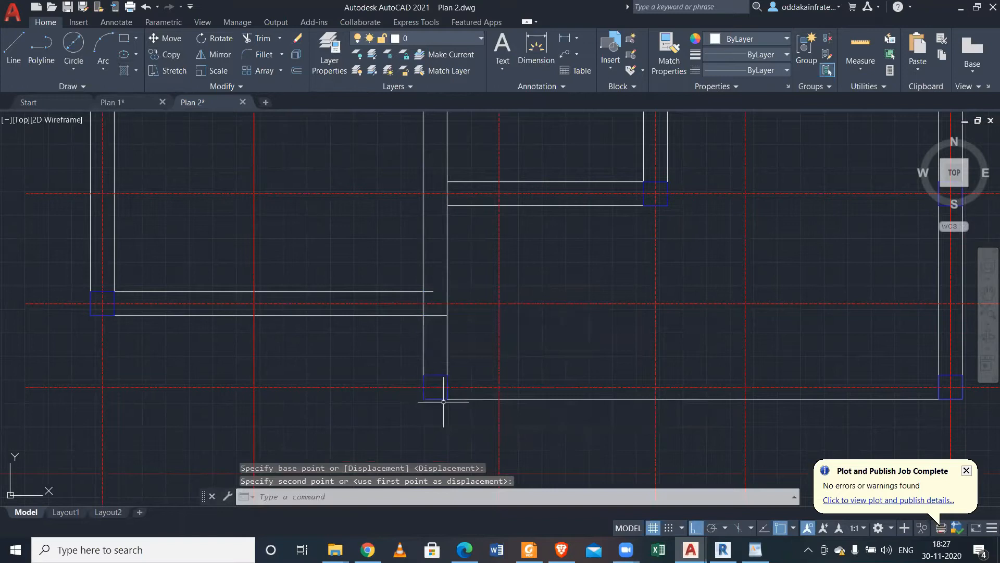
Shorten both bottom wall lines of the lower-left room so they end at the left line of the partition.
scroll(441, 296, up, 4)
click(417, 273)
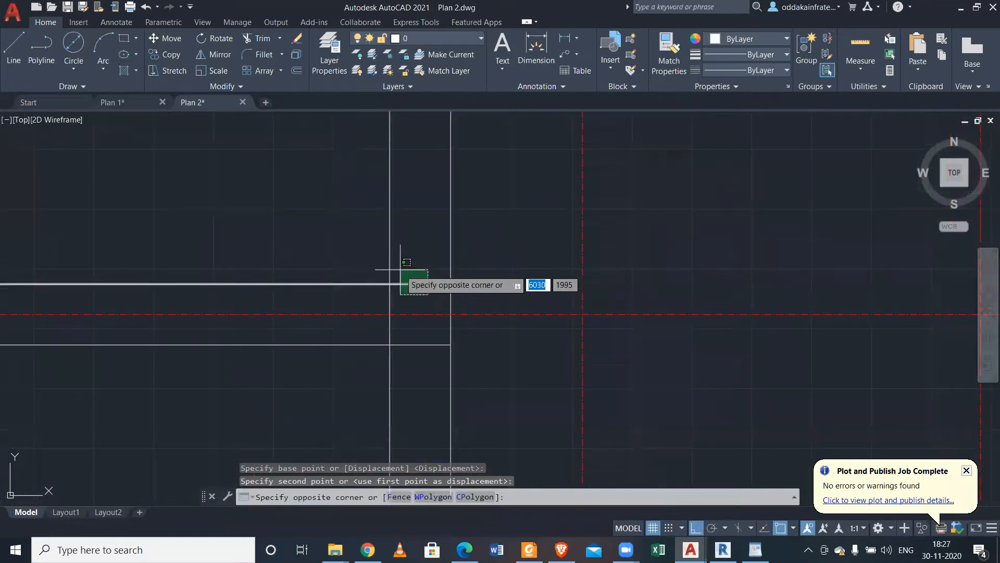
click(413, 292)
click(415, 283)
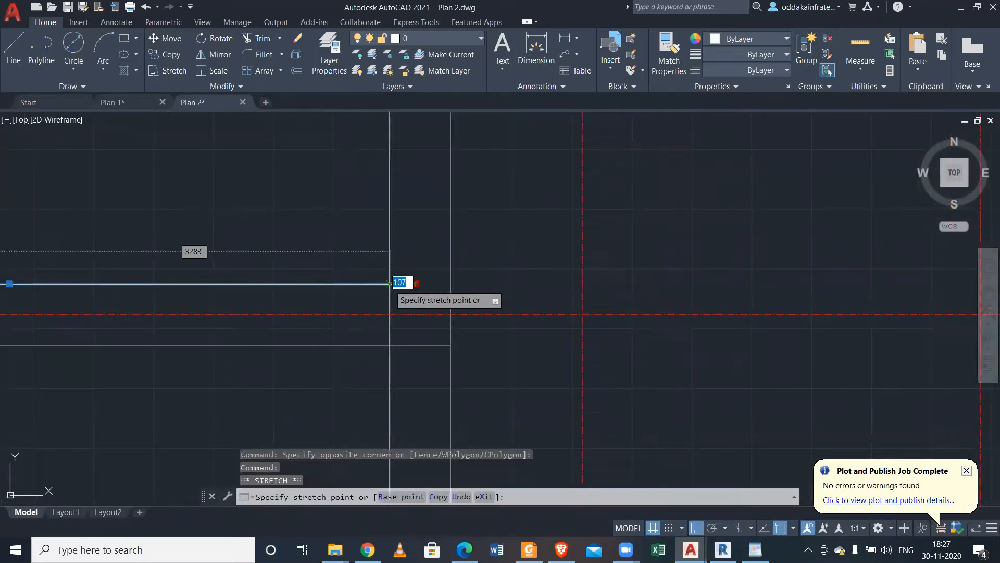
click(389, 284)
click(424, 353)
click(432, 344)
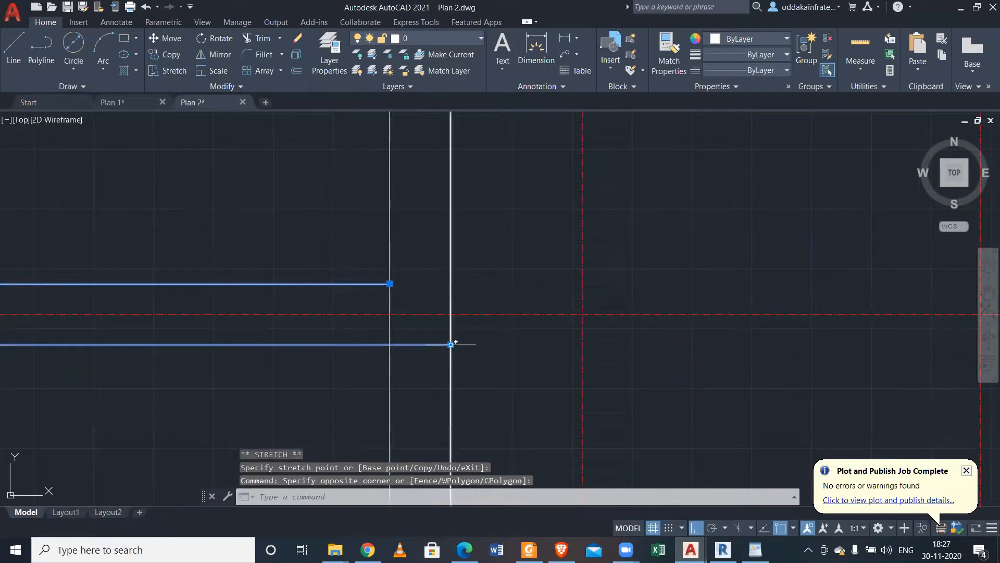
click(450, 343)
click(389, 344)
scroll(412, 370, down, 4)
key(Escape)
scroll(410, 376, up, 2)
scroll(410, 375, down, 4)
middle_drag(577, 353, 554, 344)
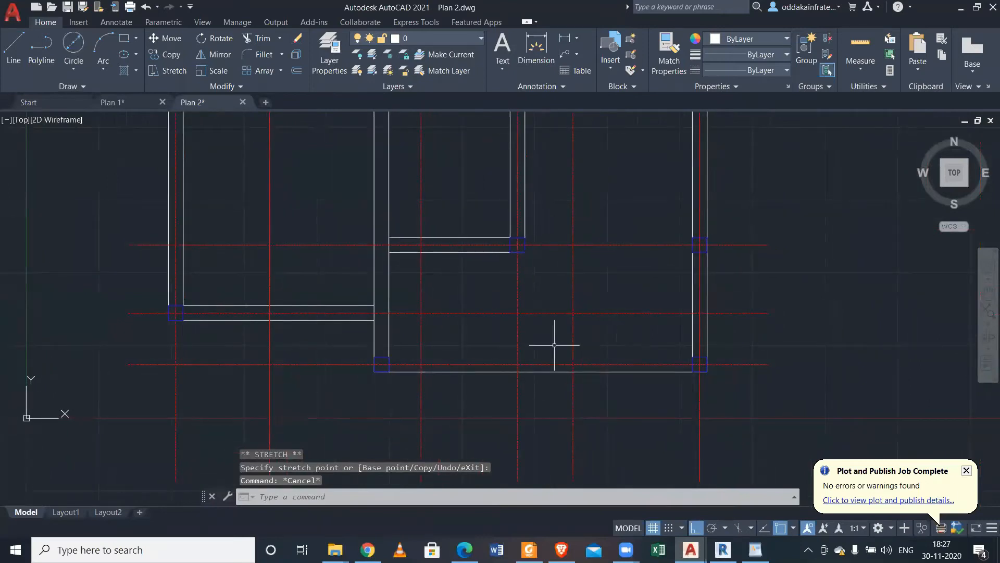
Copy the lowest wall line up to the top edge of the corner column to form the wall's inner line.
scroll(490, 378, up, 3)
click(478, 376)
click(465, 354)
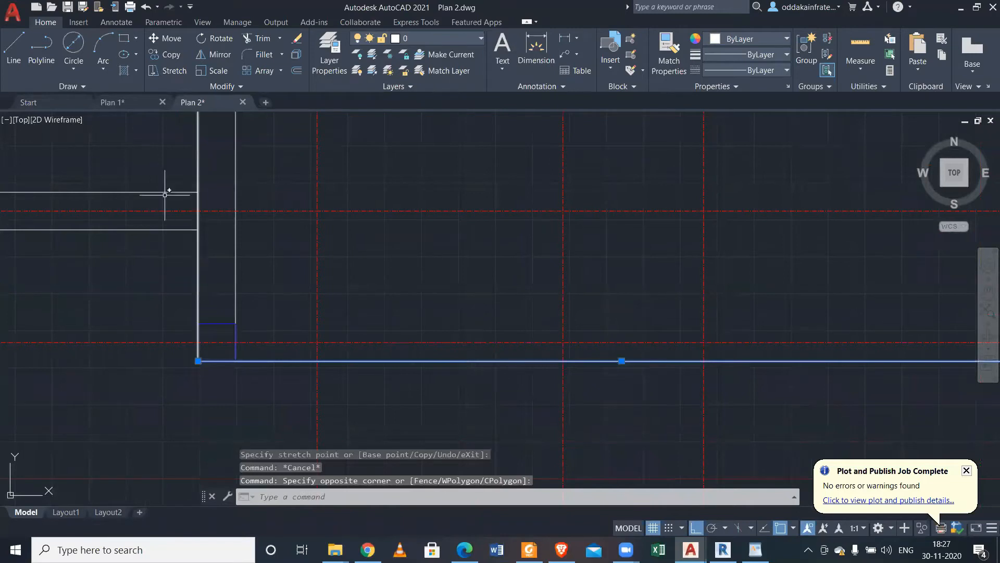
click(160, 54)
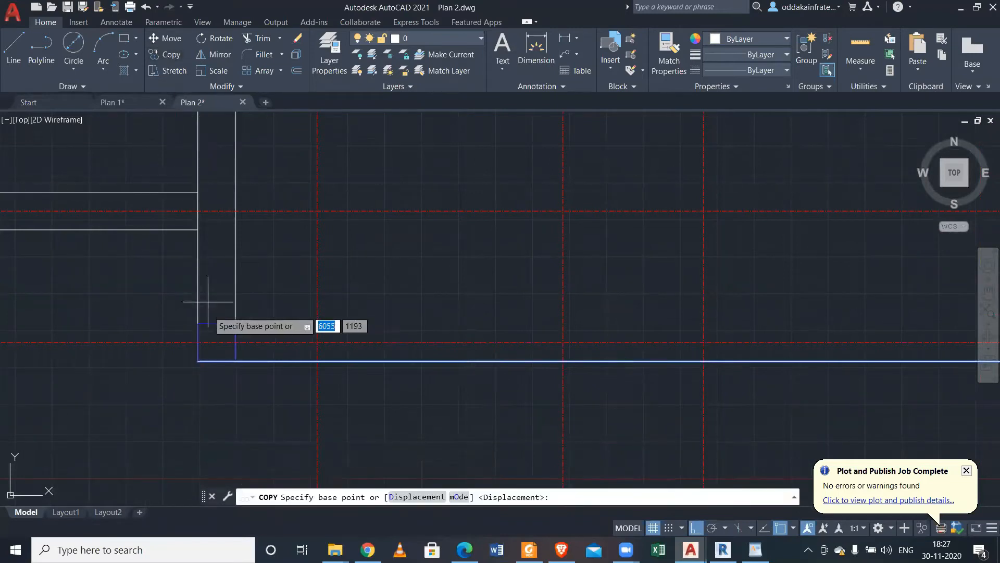
click(198, 361)
click(198, 322)
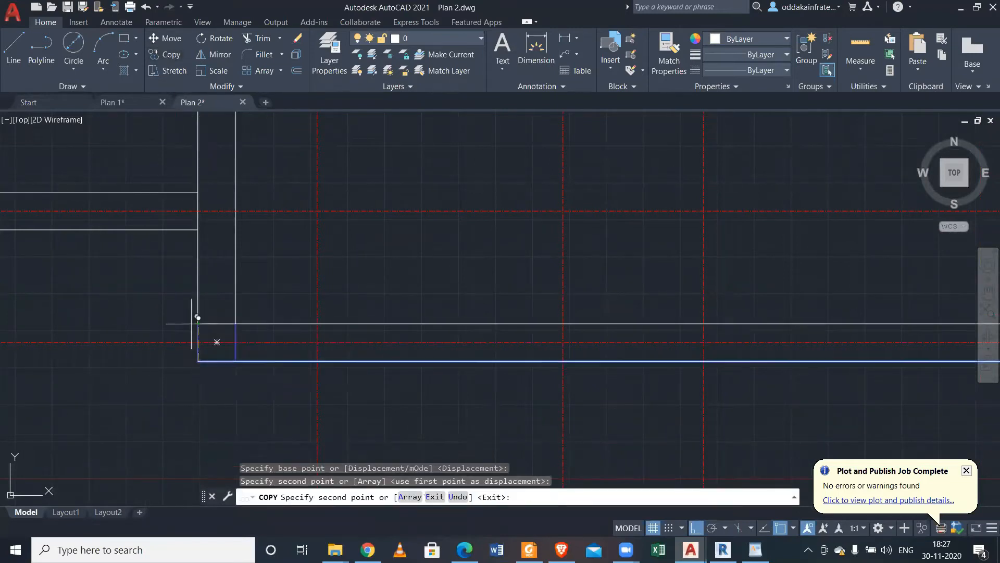
key(Escape)
scroll(184, 319, down, 5)
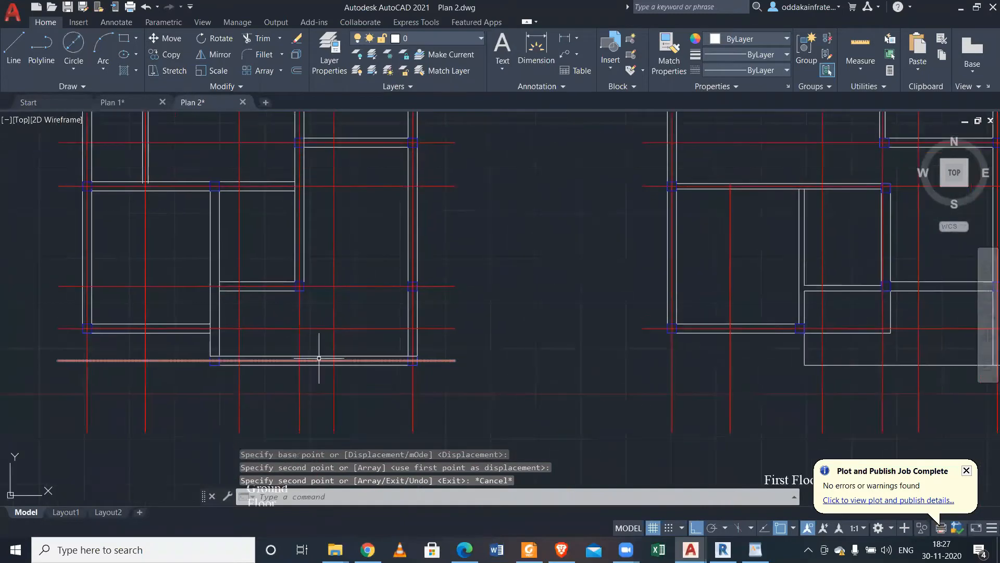
Shorten the copied inner wall line so its right end stops at the inner face of the right exterior wall.
scroll(346, 402, up, 5)
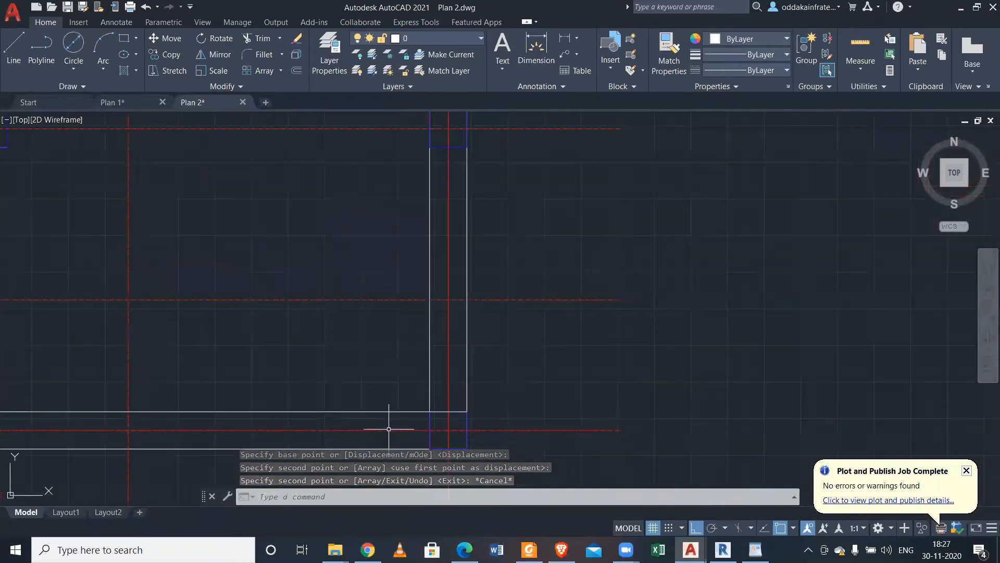
click(375, 414)
click(355, 400)
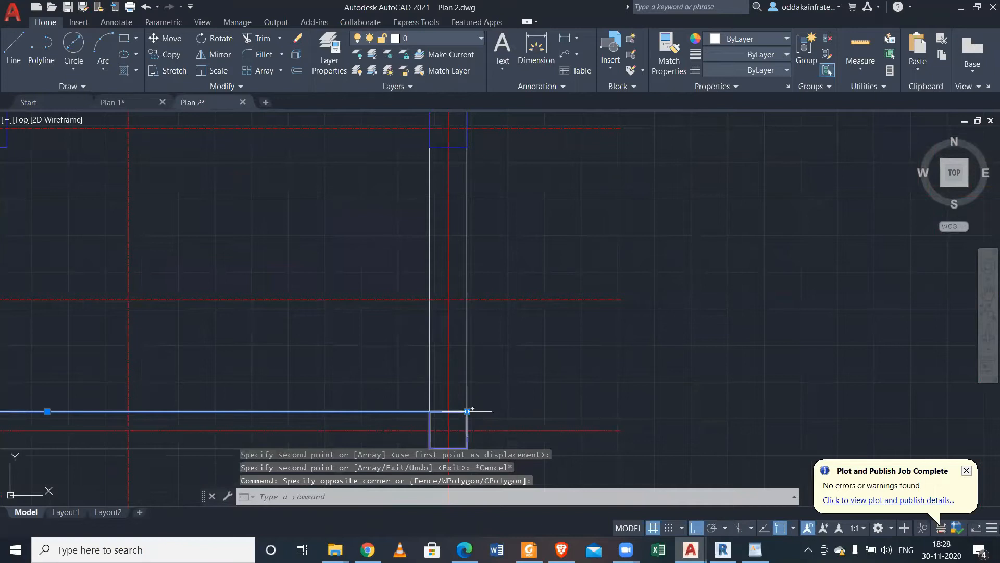
click(468, 411)
scroll(372, 401, down, 2)
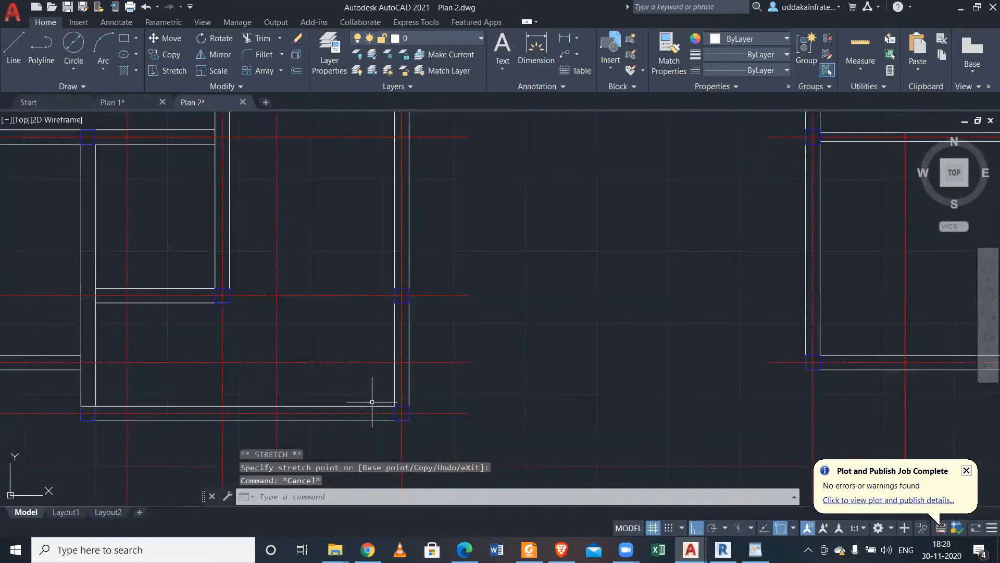
Copy the vertical centre line right of the partition between the two lower rooms to the centre of the column at the partition's top.
scroll(357, 414, down, 2)
mouse_move(408, 413)
middle_down()
mouse_move(459, 404)
mouse_move(458, 417)
middle_up()
scroll(417, 395, down, 2)
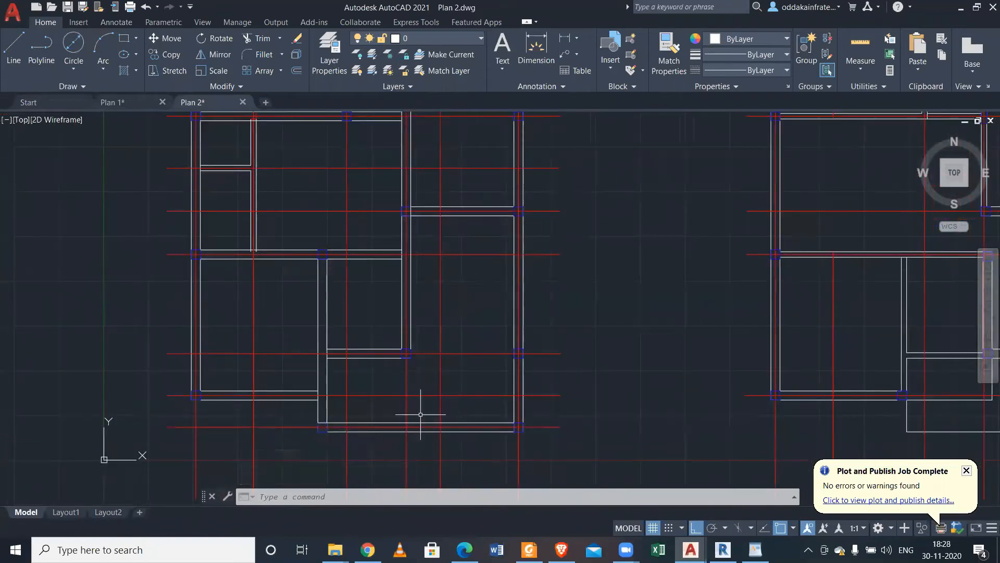
scroll(346, 391, up, 2)
middle_drag(357, 196, 451, 265)
scroll(448, 248, up, 2)
click(463, 248)
click(387, 213)
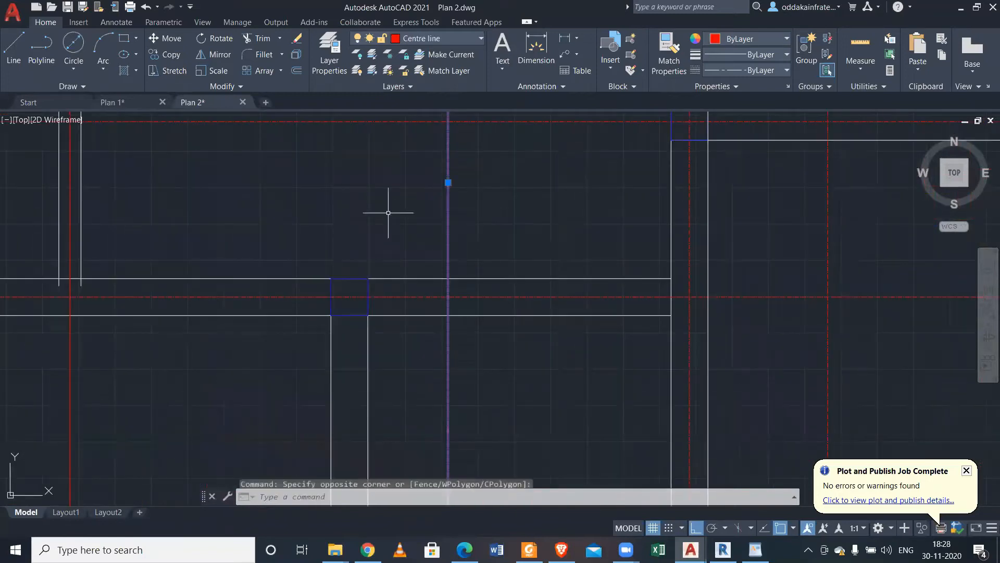
click(180, 54)
click(448, 279)
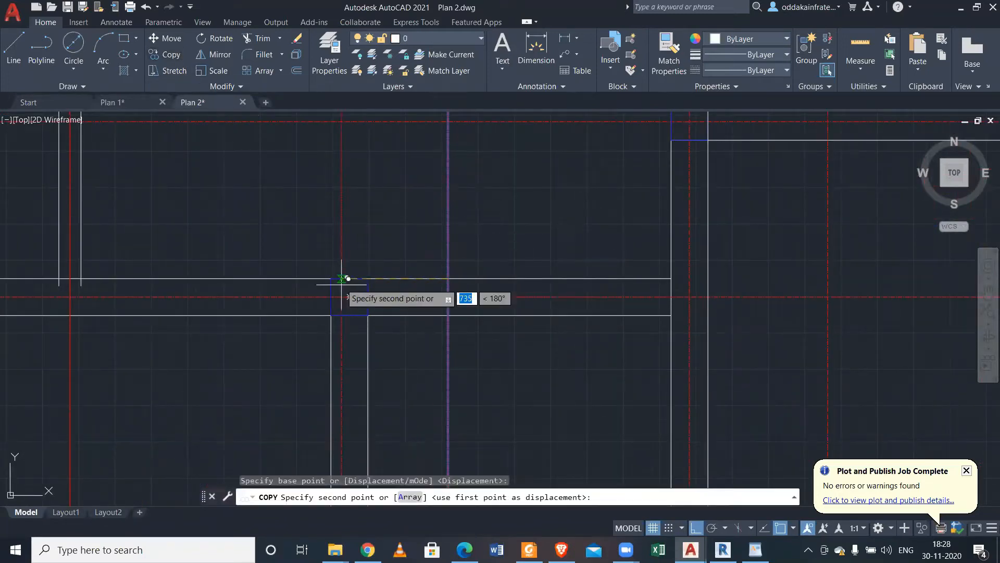
click(349, 284)
key(Escape)
scroll(342, 271, down, 3)
scroll(342, 271, down, 3)
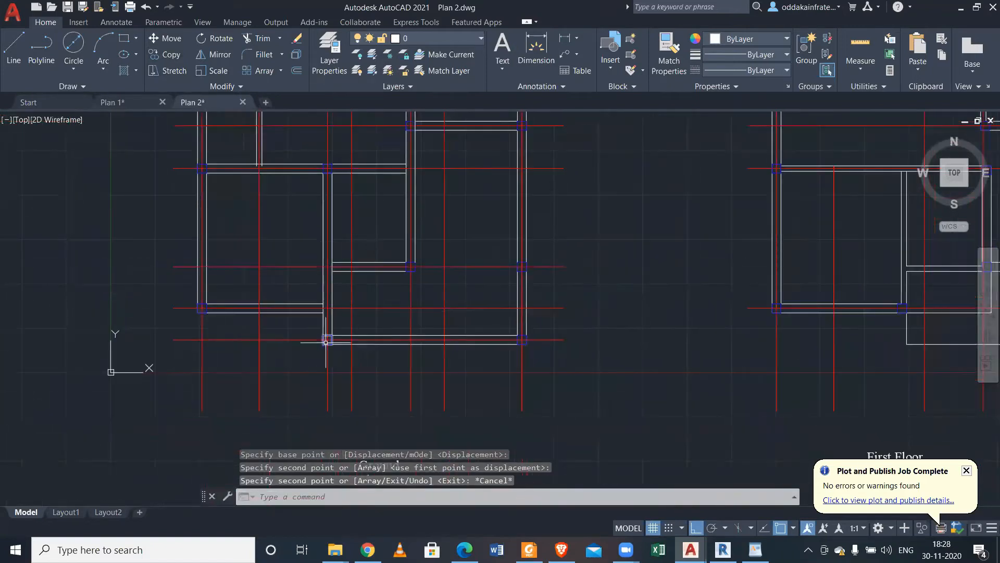
scroll(331, 340, up, 2)
scroll(331, 340, down, 2)
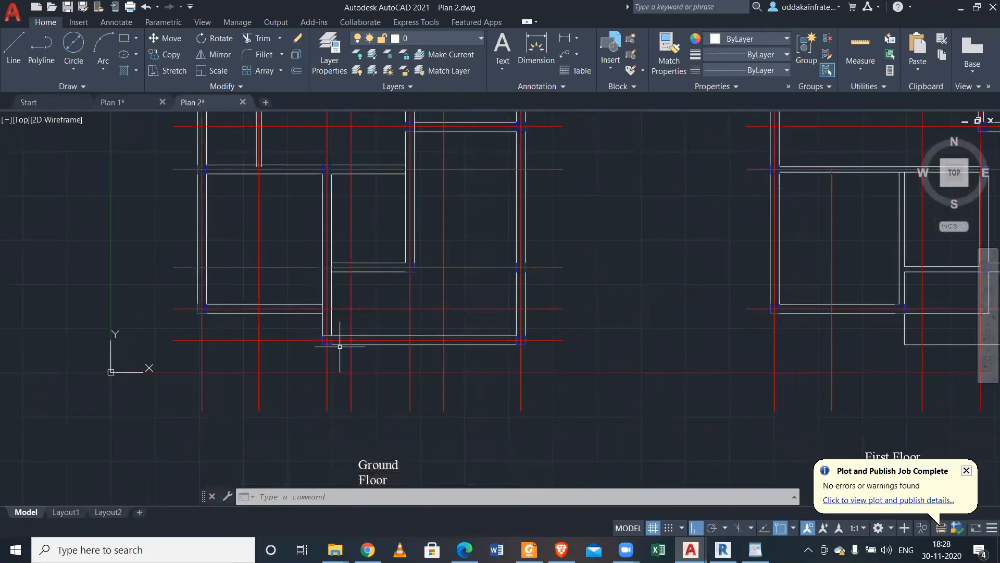
scroll(589, 288, down, 2)
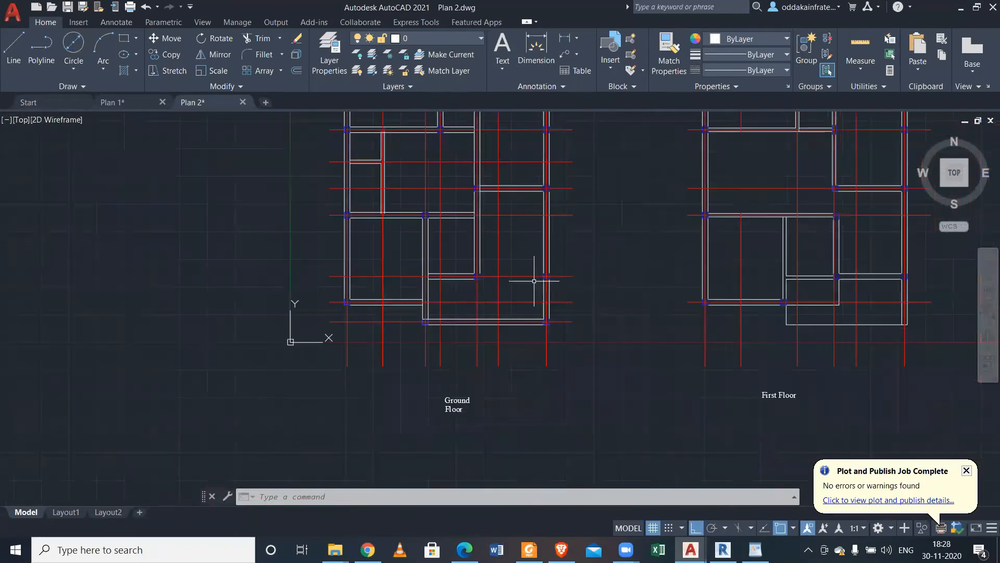
Delete the two horizontal wall lines separating the two small rooms beside the left exterior wall of the ground floor plan.
scroll(533, 280, up, 3)
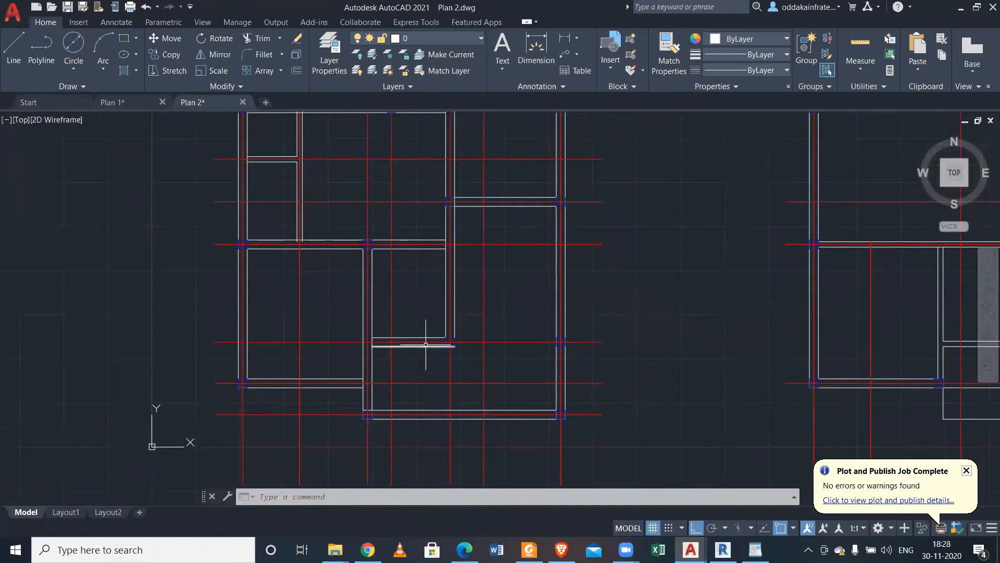
middle_drag(525, 270, 504, 360)
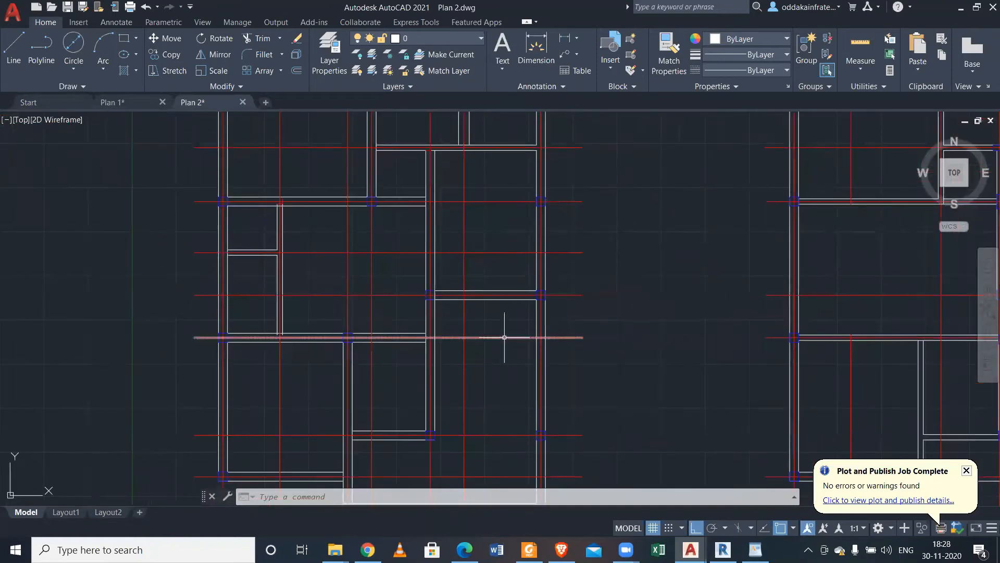
scroll(504, 338, down, 3)
scroll(505, 335, up, 3)
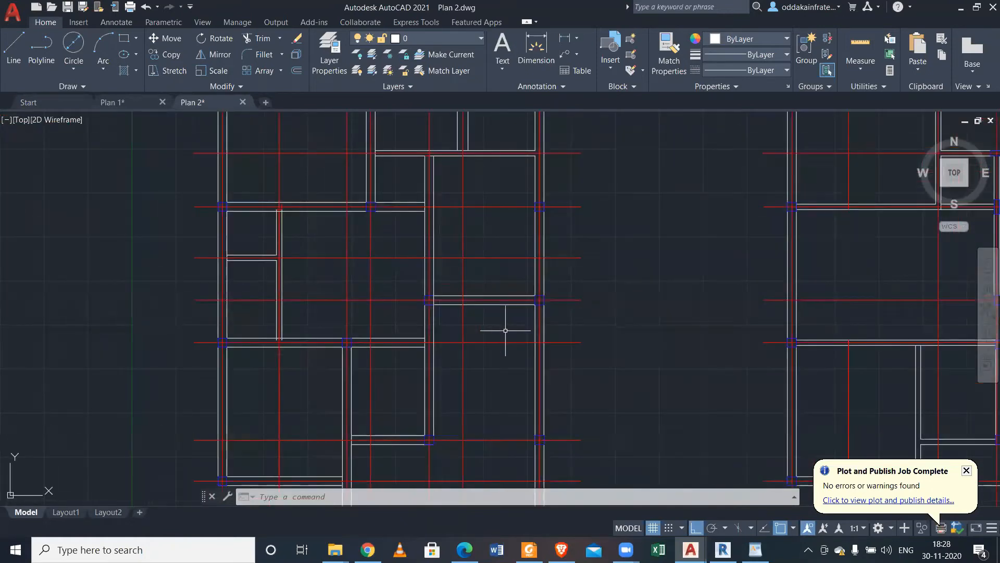
scroll(208, 264, up, 3)
scroll(355, 203, up, 2)
click(350, 257)
click(288, 251)
click(376, 348)
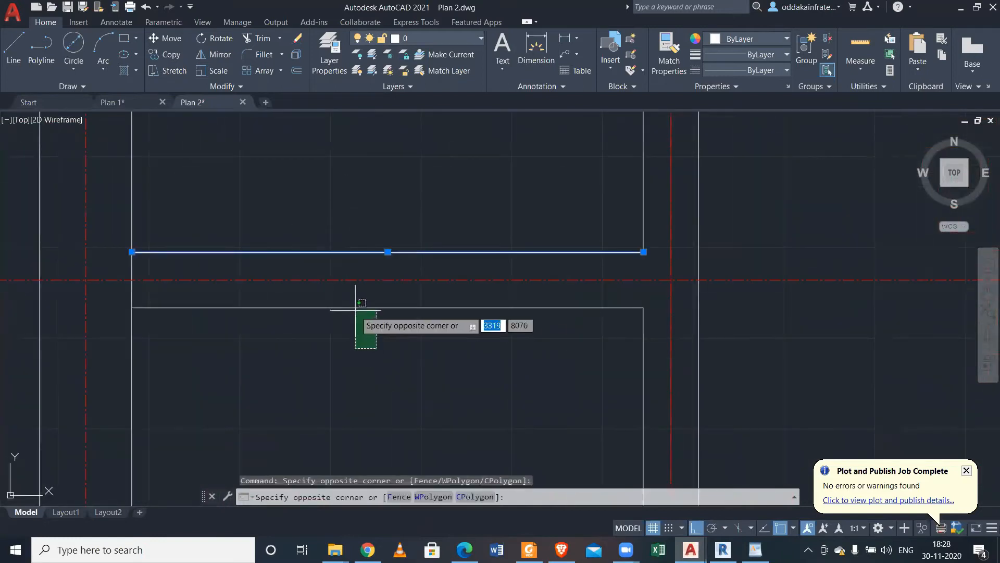
click(347, 302)
key(Delete)
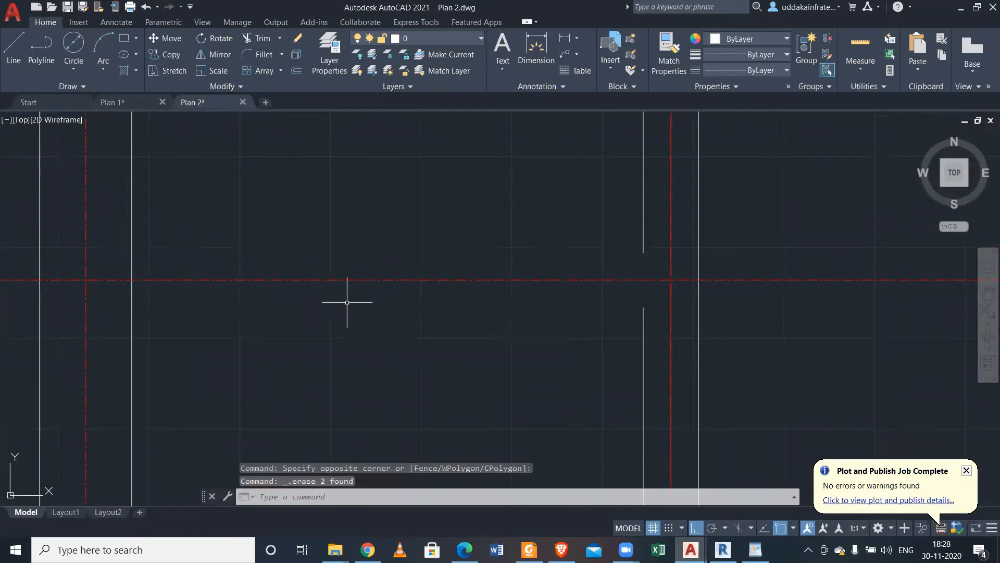
Offset the horizontal centre line between the two small rooms by 152 to both sides.
scroll(347, 302, down, 2)
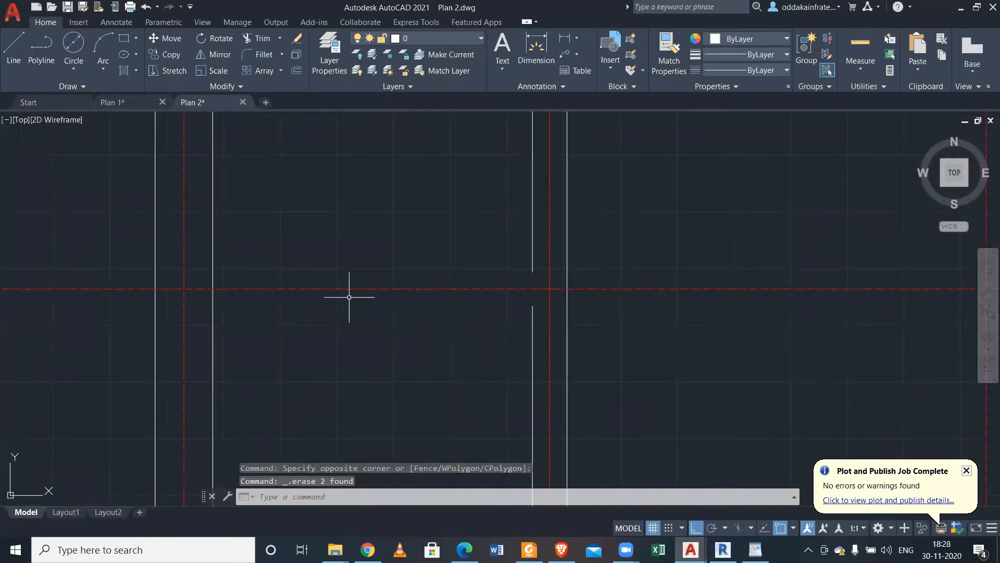
text(o)
key(Return)
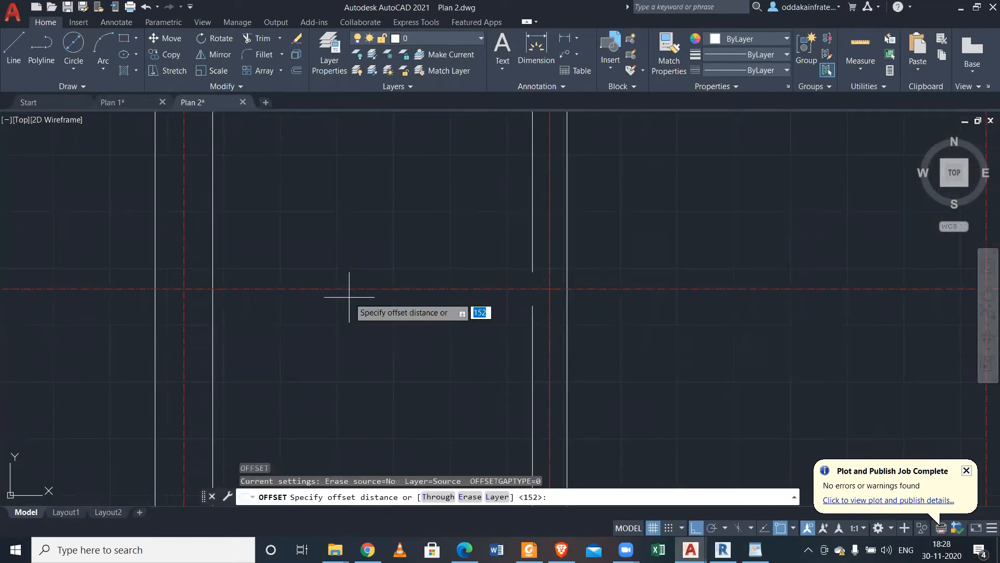
key(Return)
click(361, 288)
click(357, 210)
click(362, 288)
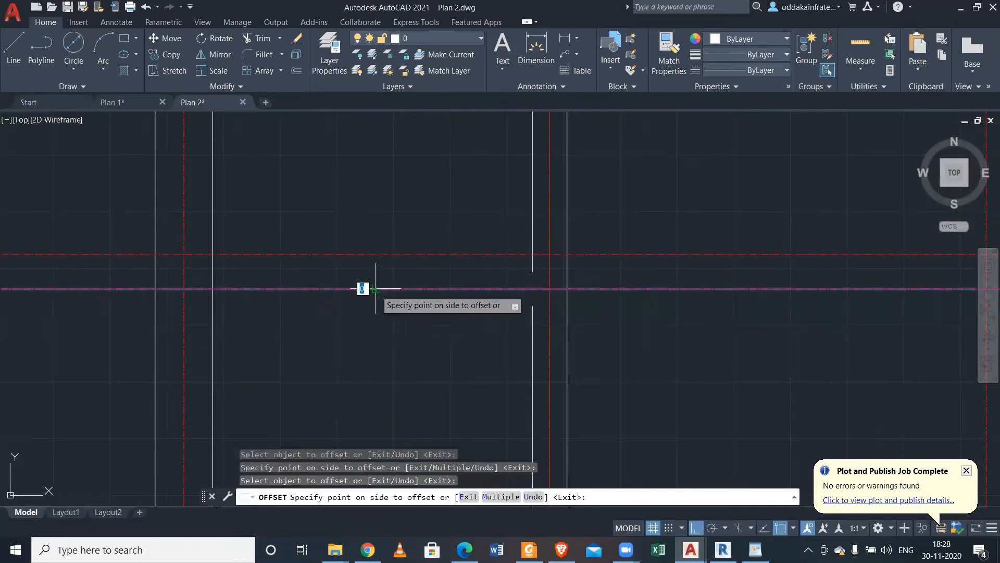
click(361, 365)
key(Escape)
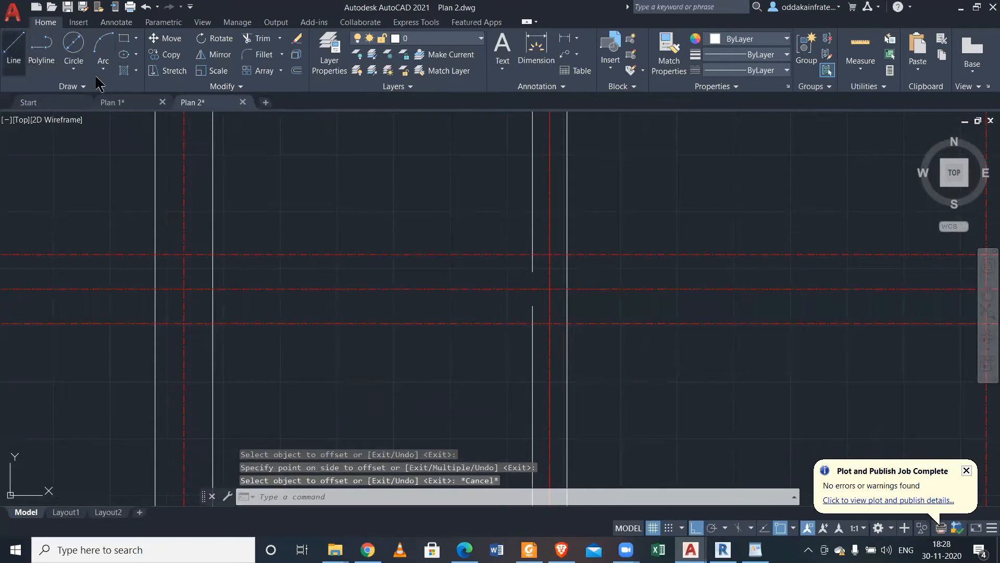
Draw two horizontal wall lines along the offset centre lines, from the left exterior wall's inner face to the partition's left line.
click(13, 49)
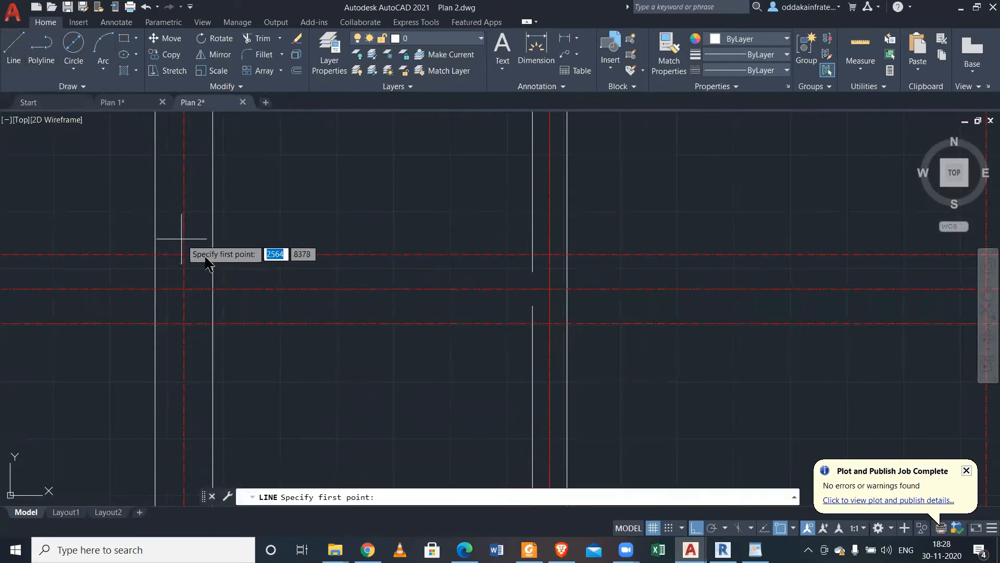
click(213, 254)
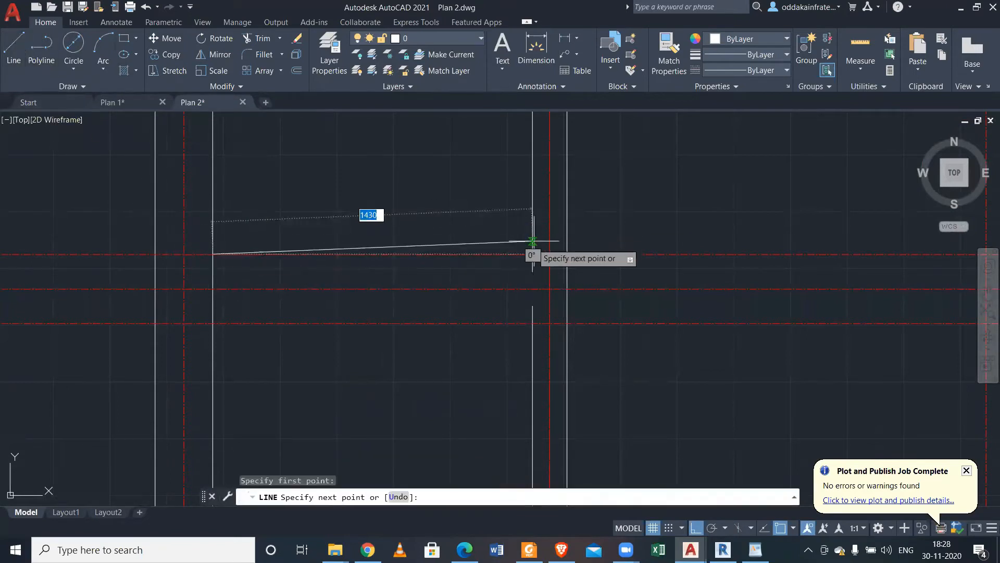
click(518, 250)
key(Escape)
key(Return)
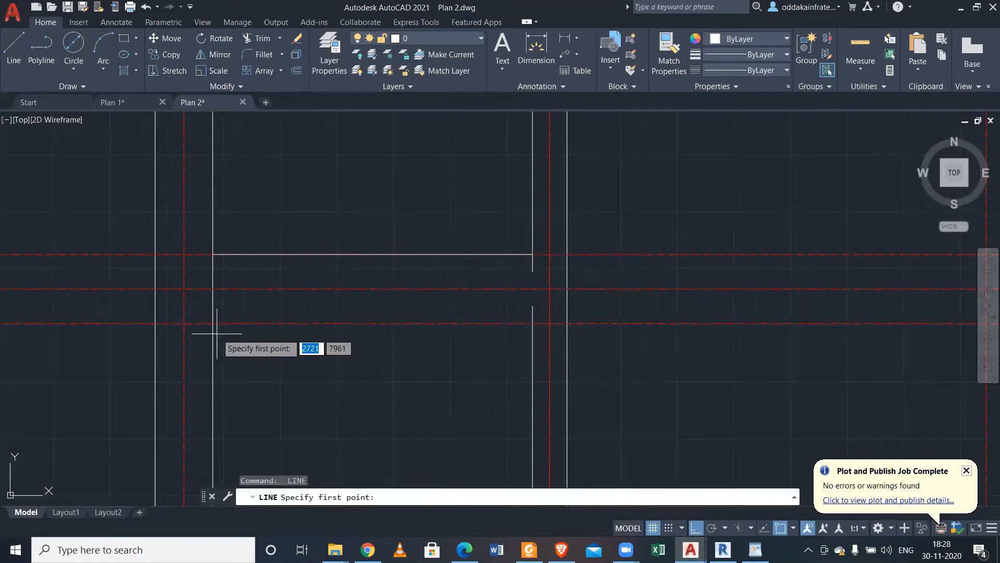
click(212, 323)
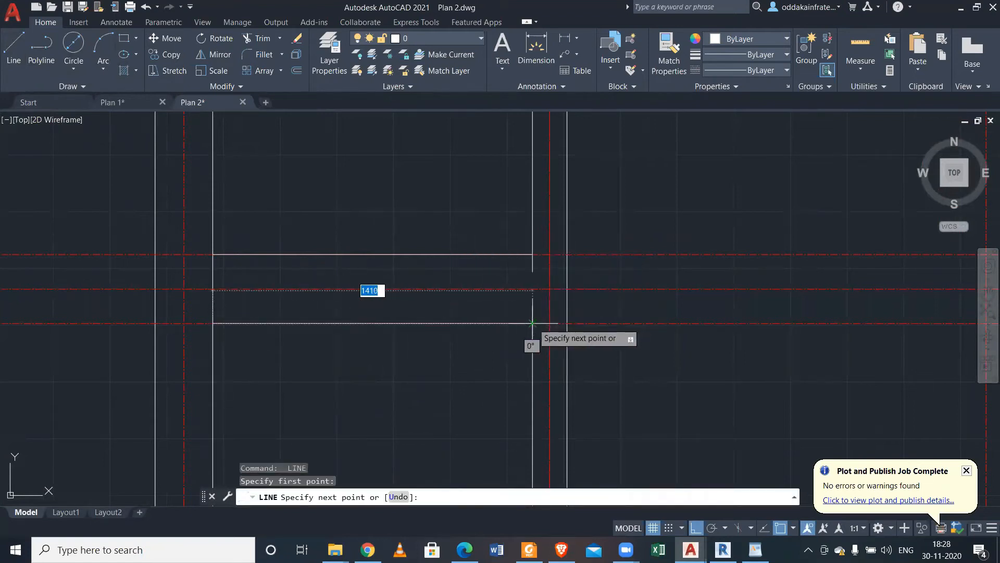
click(532, 323)
key(Escape)
Shorten both pieces of the partition's left line so they end at the upper and lower horizontal wall lines.
scroll(523, 271, up, 4)
click(574, 259)
click(505, 244)
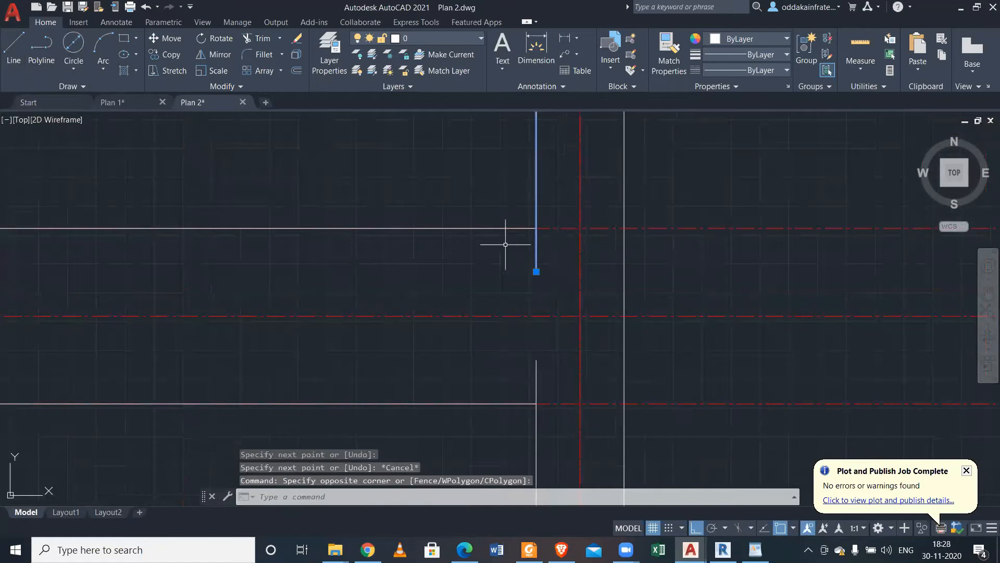
click(537, 271)
click(536, 228)
click(555, 351)
click(496, 357)
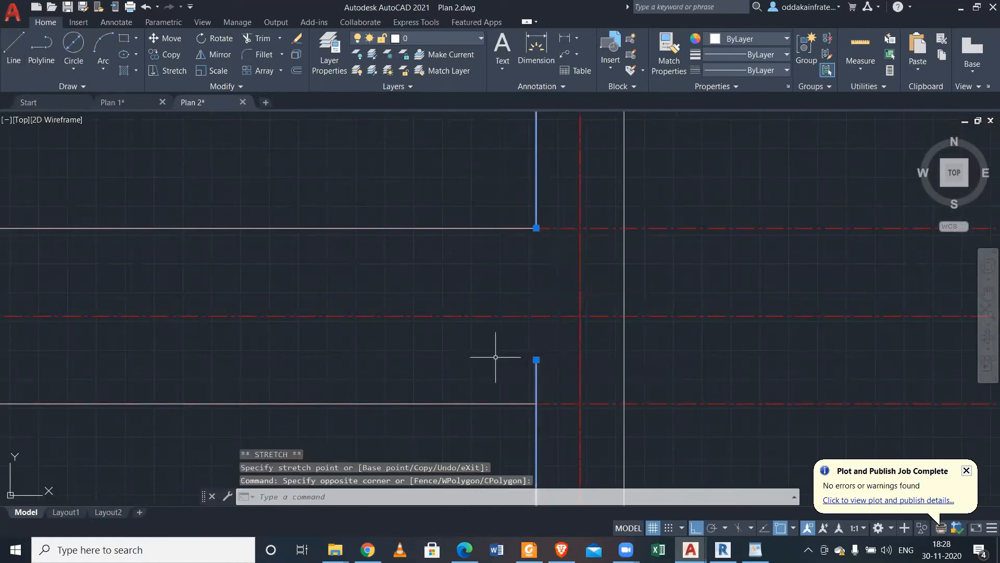
click(536, 359)
click(536, 404)
scroll(515, 365, down, 3)
scroll(514, 393, down, 4)
key(Escape)
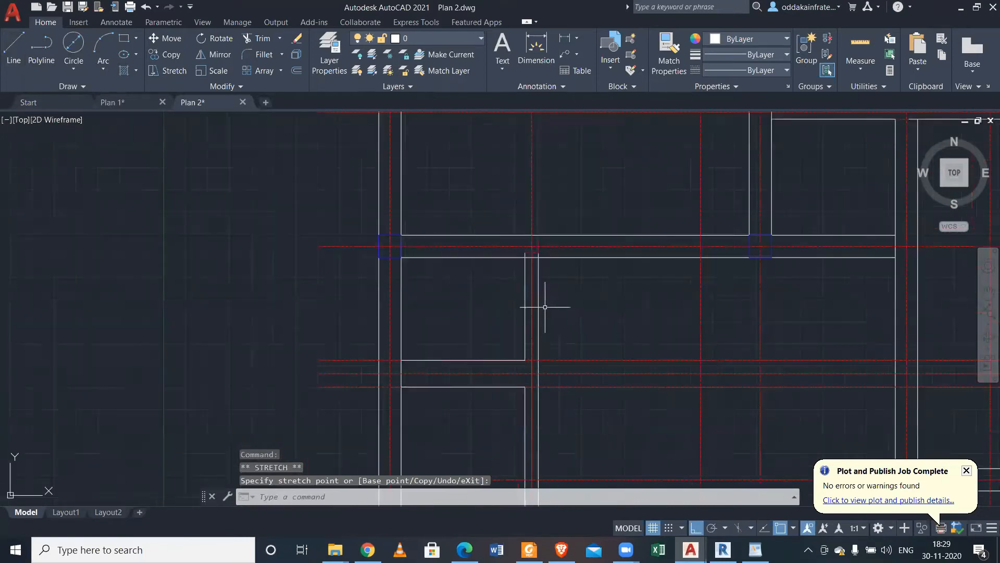
Delete the short horizontal and short vertical centre line pieces at the top of the vertical partition.
scroll(542, 296, up, 3)
scroll(526, 261, up, 3)
click(523, 254)
click(495, 217)
click(612, 207)
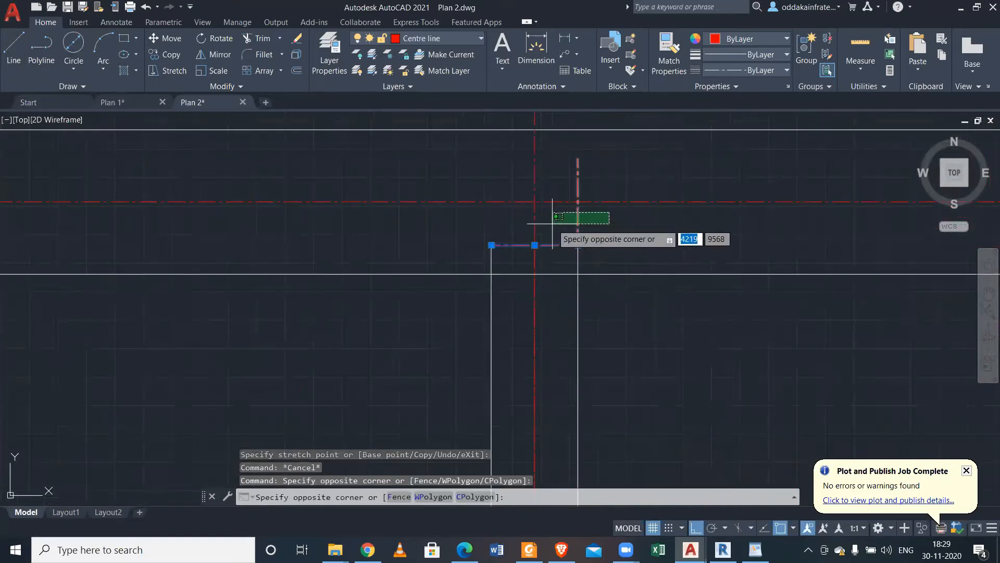
click(553, 222)
key(Delete)
Shorten both vertical partition lines so their top ends meet the lower line of the horizontal wall above.
scroll(503, 247, up, 2)
click(502, 261)
click(446, 245)
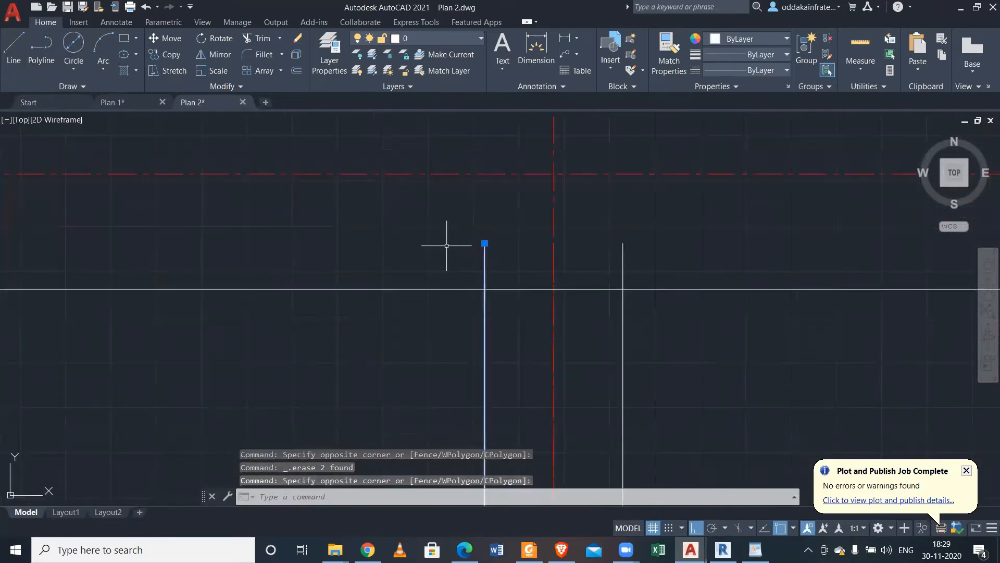
click(485, 243)
click(485, 288)
click(652, 238)
click(603, 250)
click(623, 242)
click(623, 288)
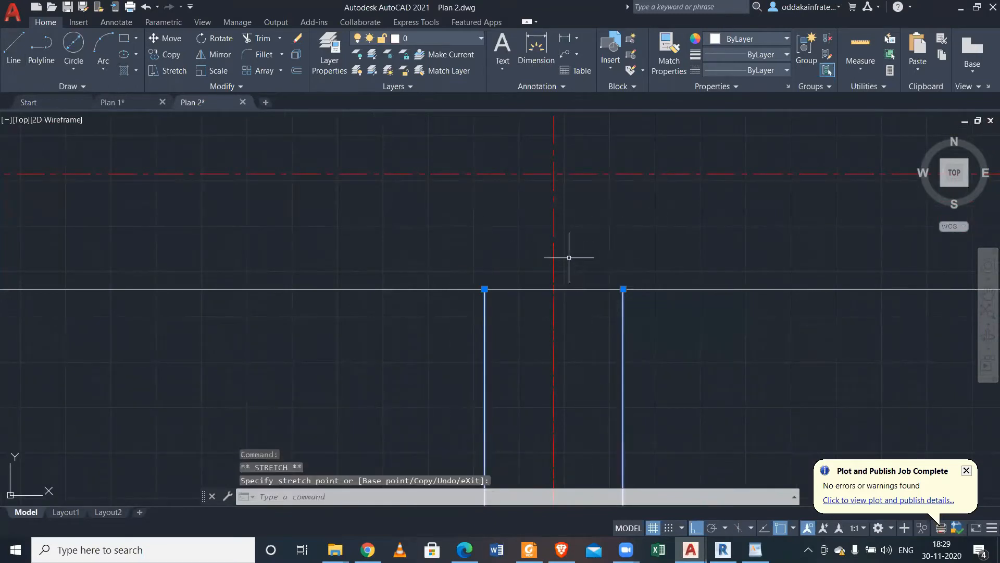
key(Escape)
Measure the thickness of the horizontal wall between the two small rooms with a trial dimension.
scroll(568, 258, down, 6)
middle_drag(563, 448, 517, 271)
scroll(514, 267, down, 2)
scroll(514, 265, up, 2)
scroll(464, 244, up, 2)
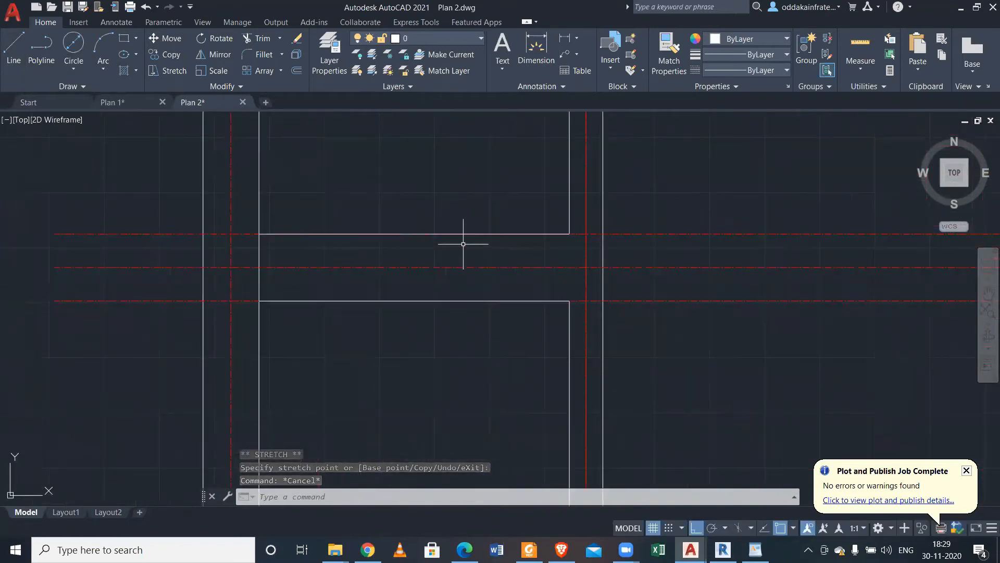
click(536, 44)
key(Return)
click(259, 234)
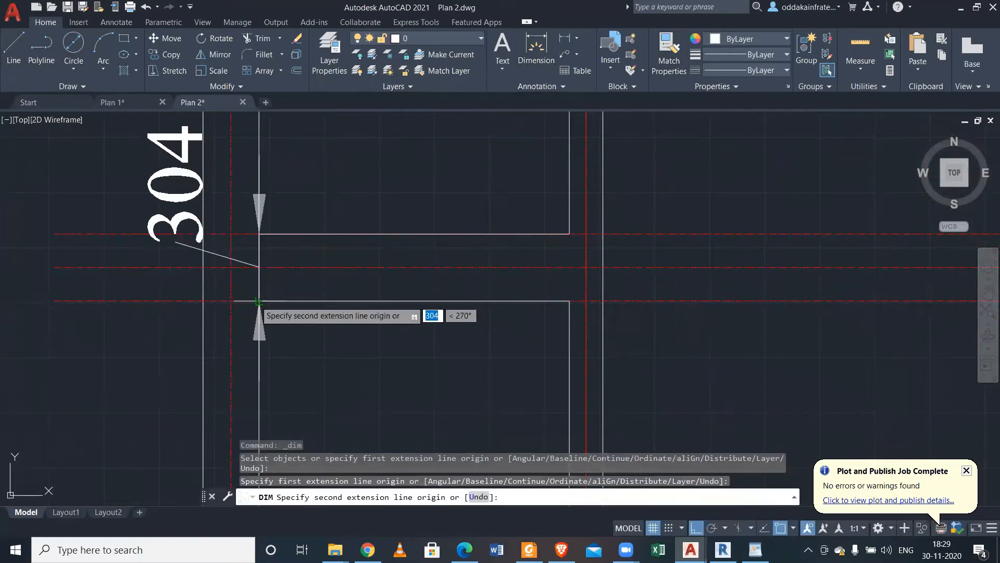
key(Escape)
Delete the two horizontal wall lines between the small rooms together with the two offset centre lines beneath them.
click(358, 313)
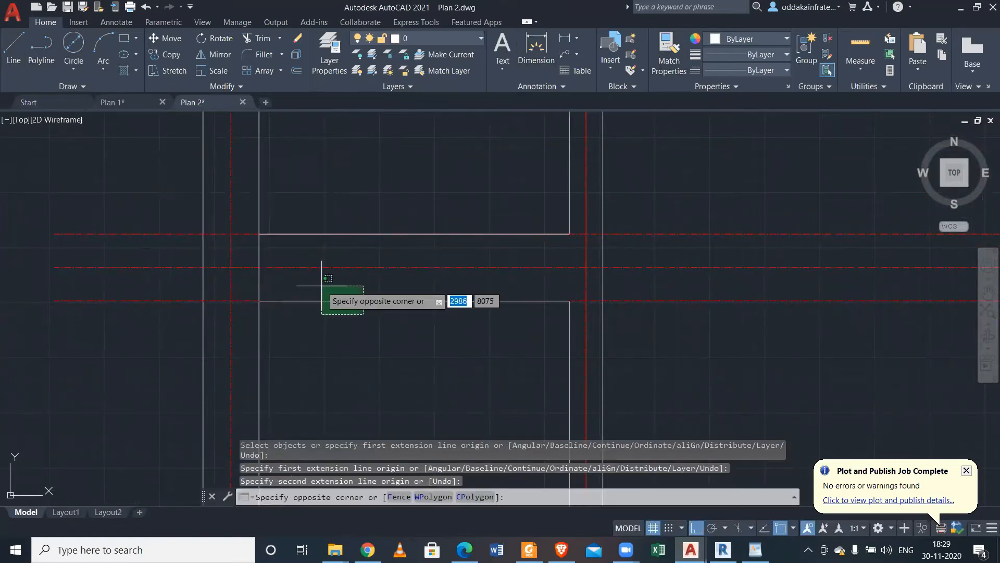
click(321, 285)
click(368, 250)
click(334, 201)
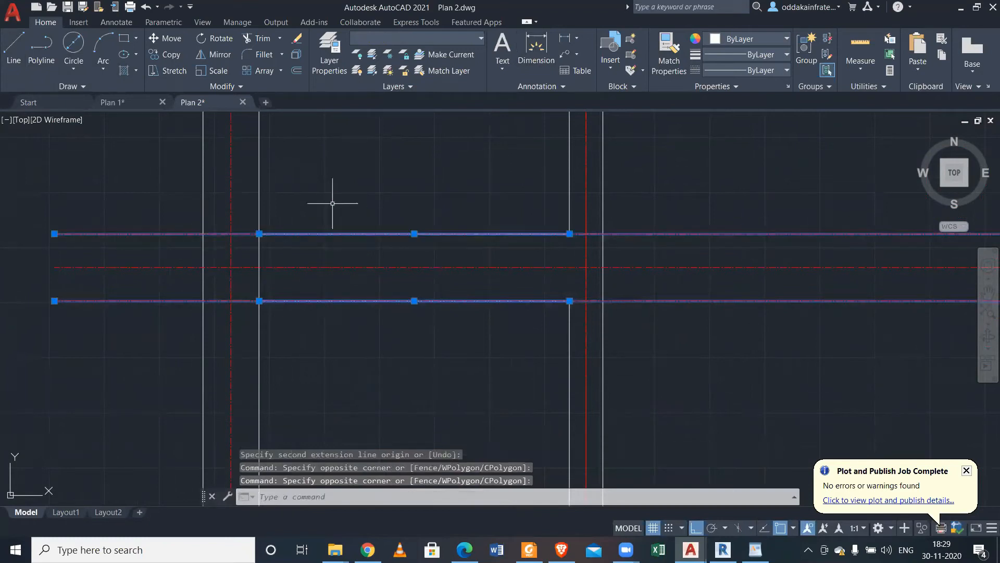
key(Delete)
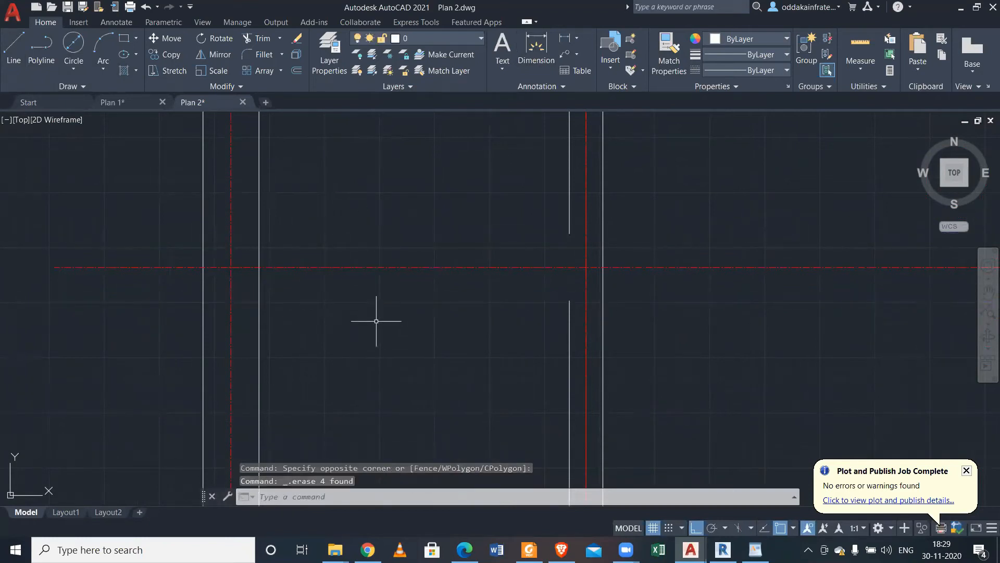
Offset the horizontal centre line between the small rooms to both sides by a new, smaller distance.
key(Return)
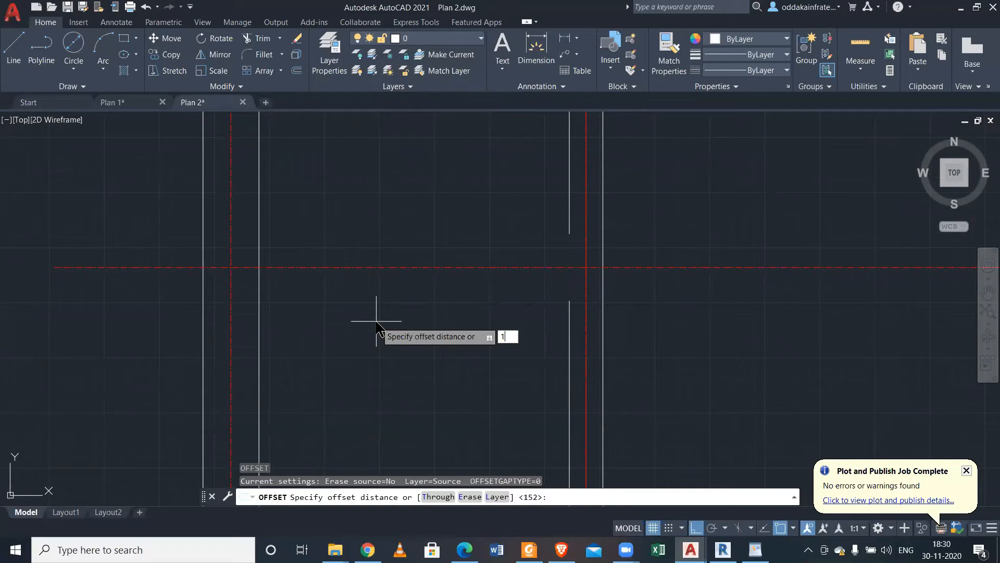
key(Return)
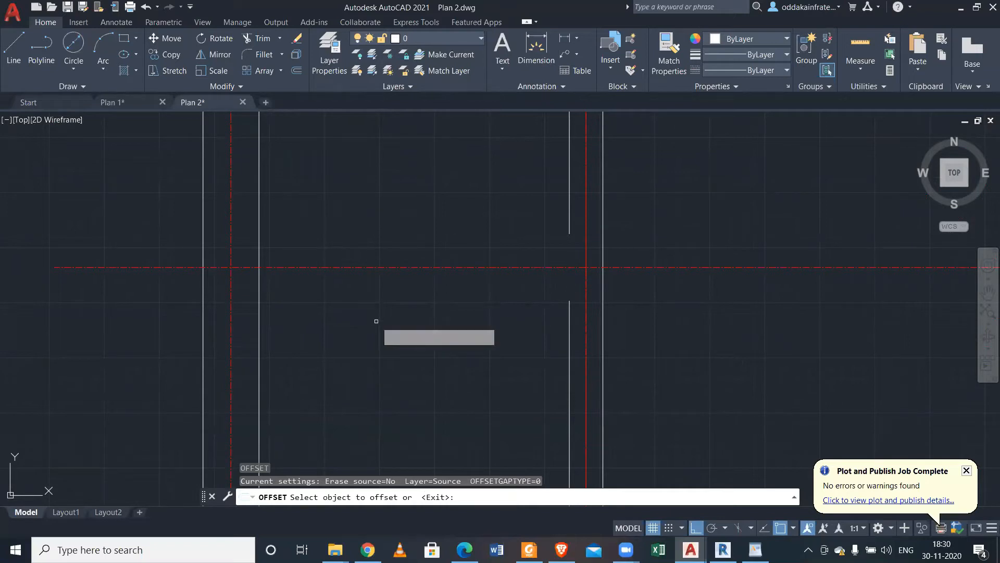
click(429, 264)
click(430, 212)
click(442, 267)
click(412, 358)
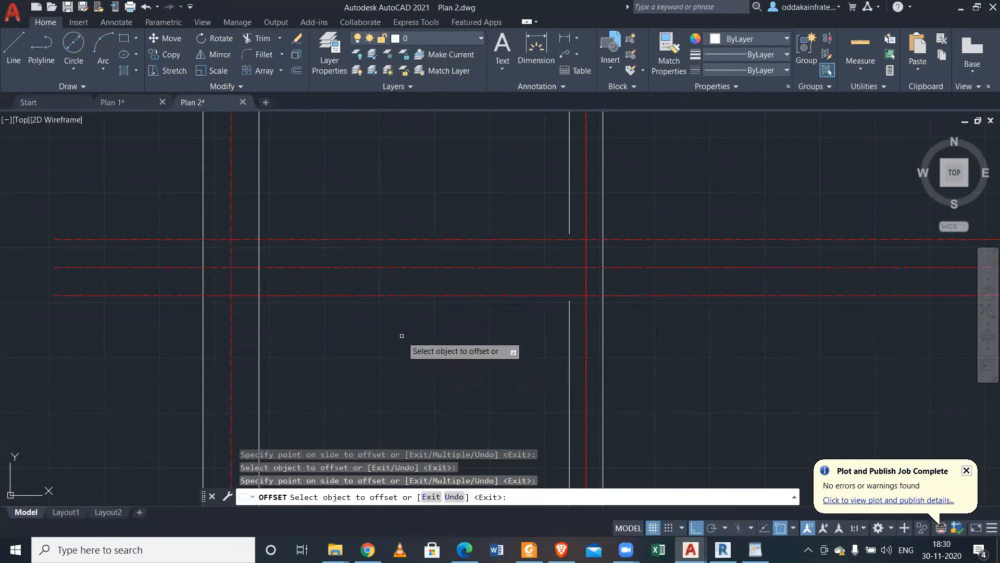
key(Escape)
Examine the partition's left line at the offset centre lines and at its junction with the horizontal wall above.
scroll(580, 291, up, 2)
click(563, 335)
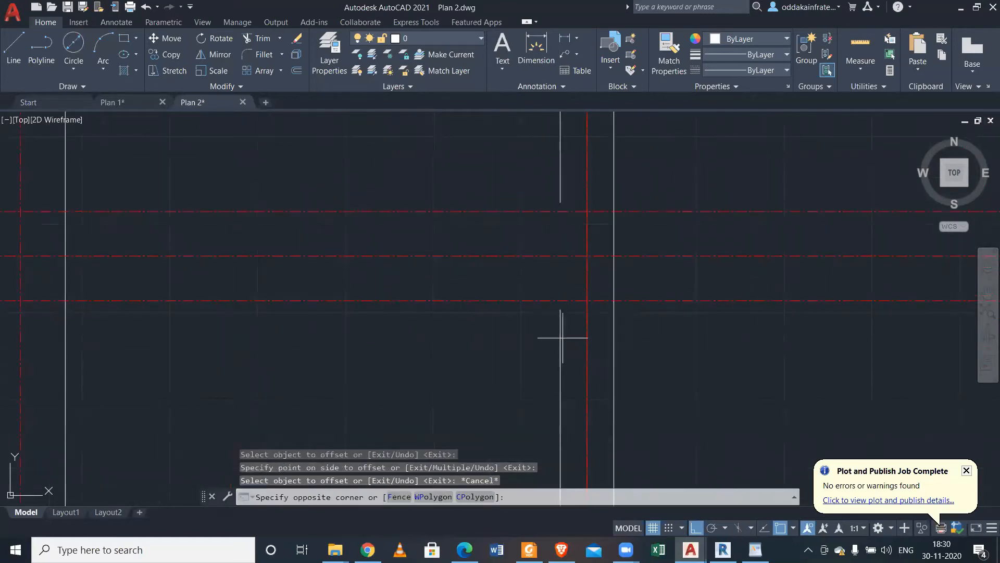
click(547, 333)
scroll(544, 334, down, 3)
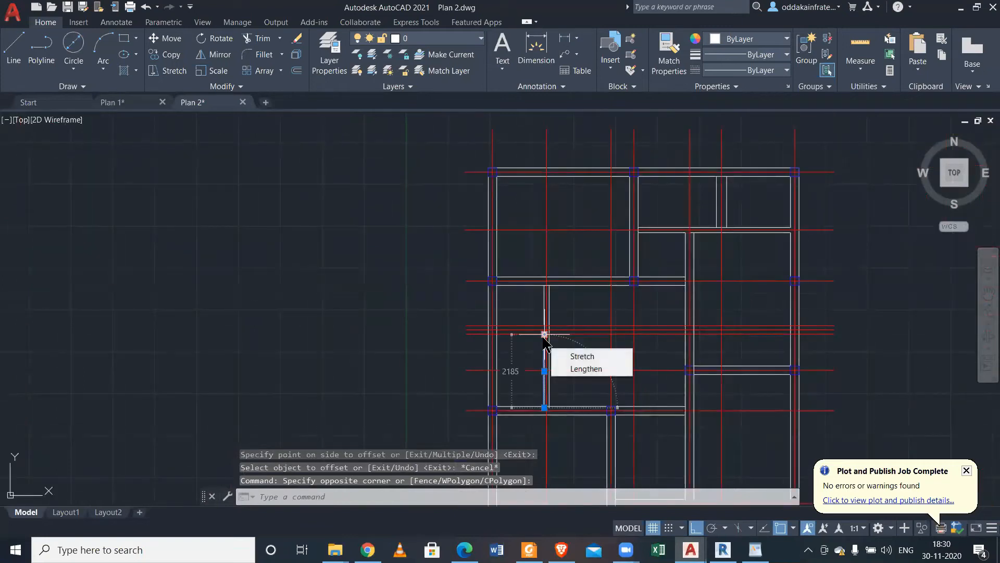
scroll(536, 342, up, 3)
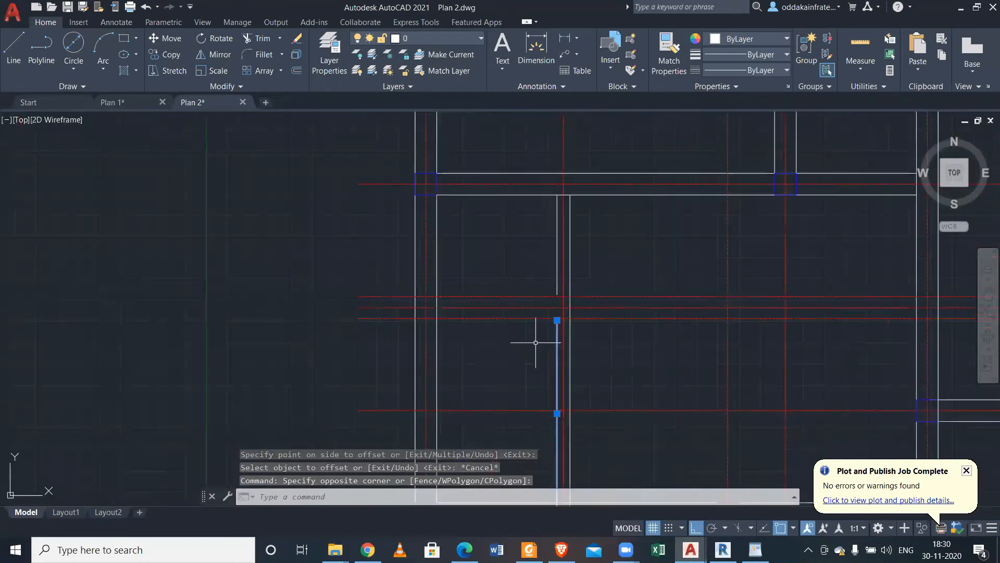
scroll(540, 339, up, 4)
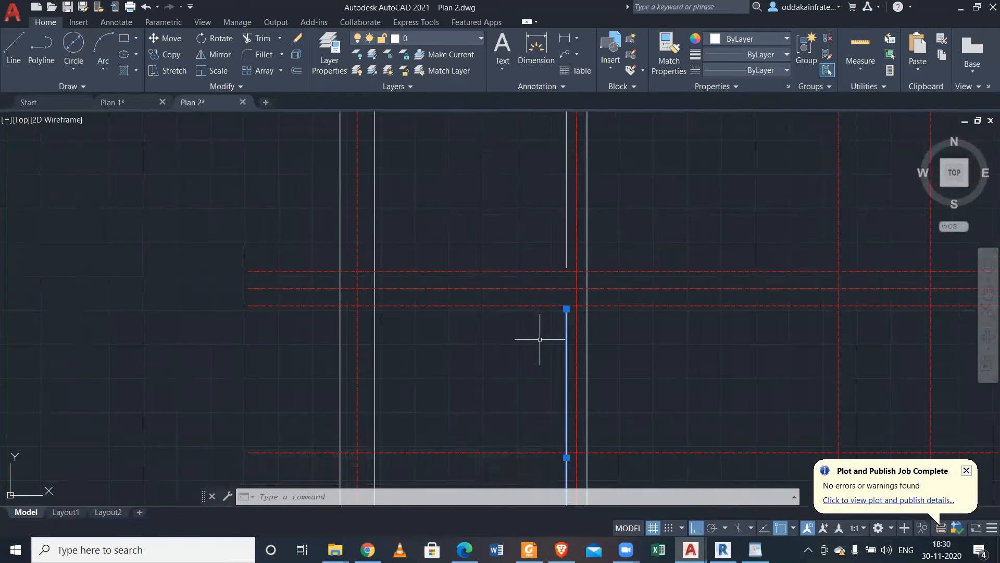
scroll(539, 339, down, 2)
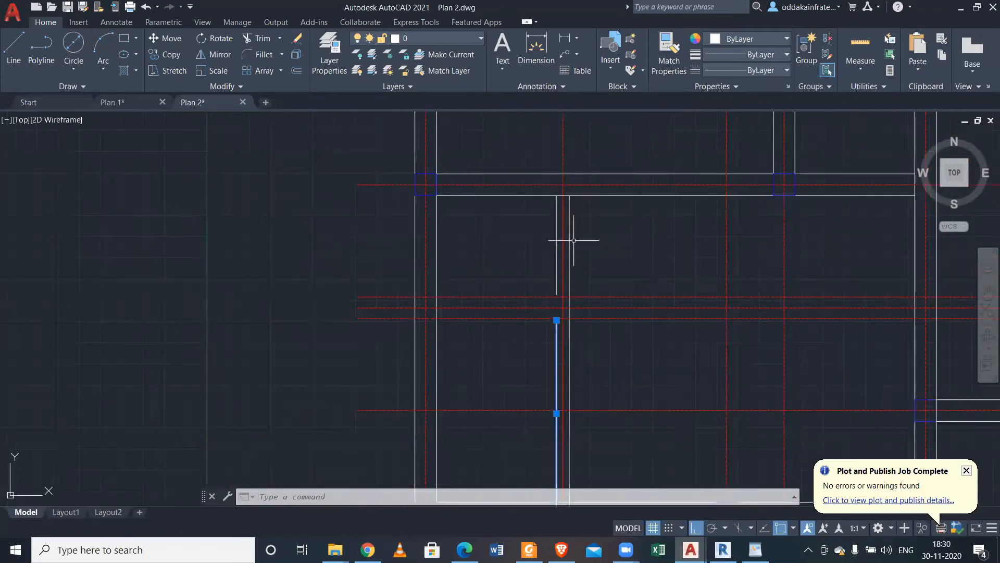
scroll(562, 203, up, 2)
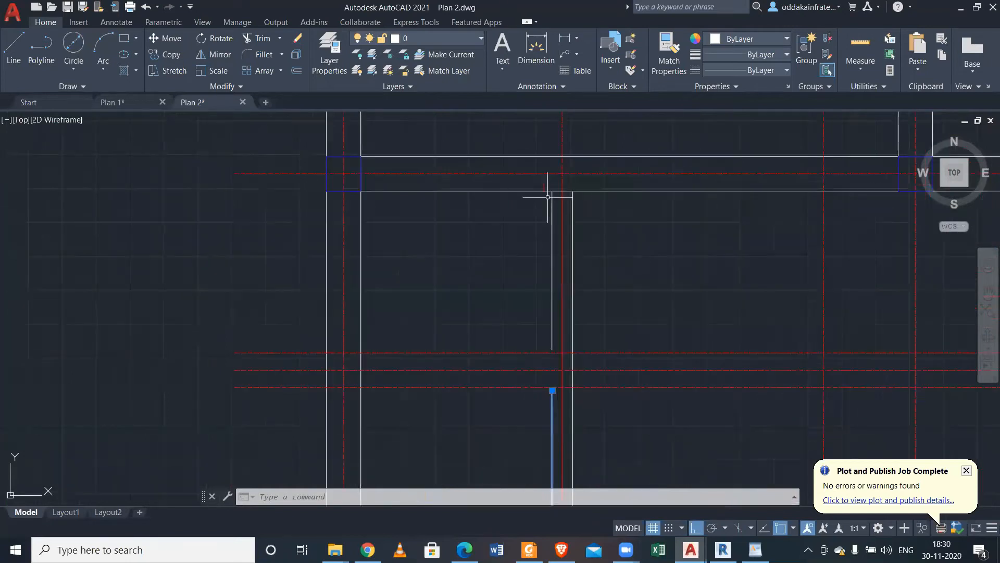
scroll(558, 183, up, 2)
scroll(558, 179, down, 2)
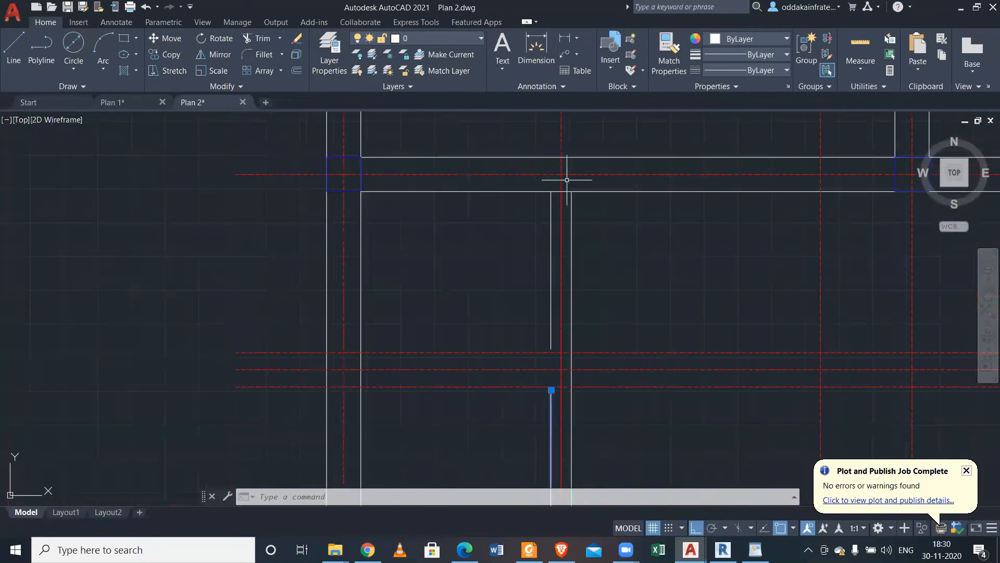
key(Escape)
Move the long vertical centre line from the middle of the partition onto the partition's left line.
click(567, 180)
click(546, 183)
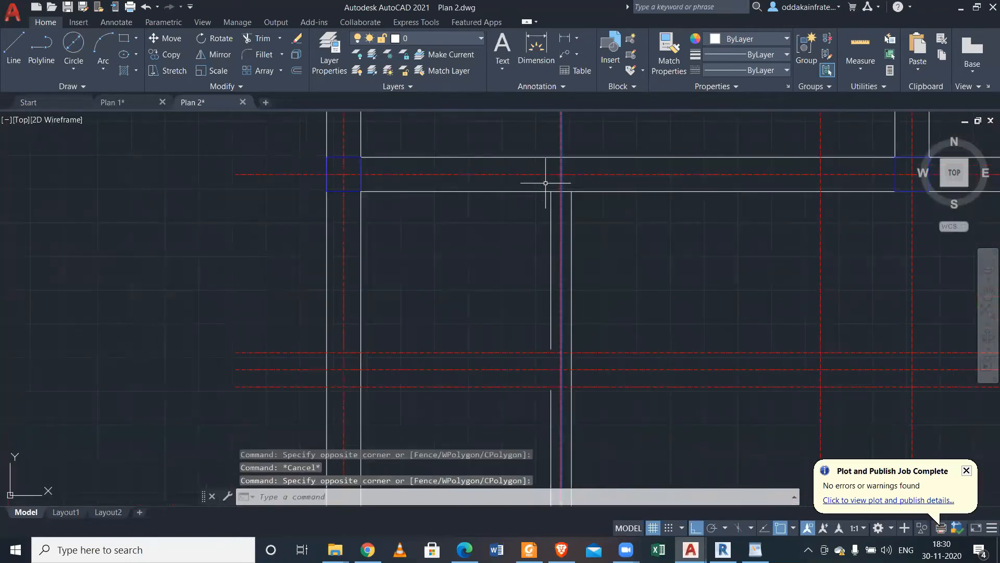
click(169, 40)
scroll(554, 189, up, 4)
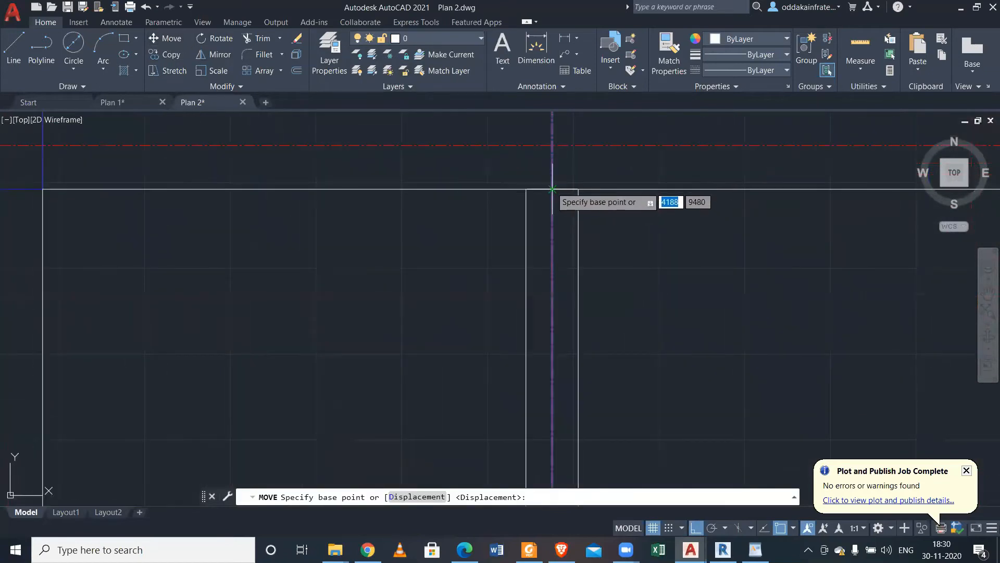
click(552, 189)
click(526, 189)
scroll(484, 204, down, 3)
key(Escape)
Delete the two segments of the partition's left line, leaving the vertical centre line out of the selection.
scroll(505, 219, up, 3)
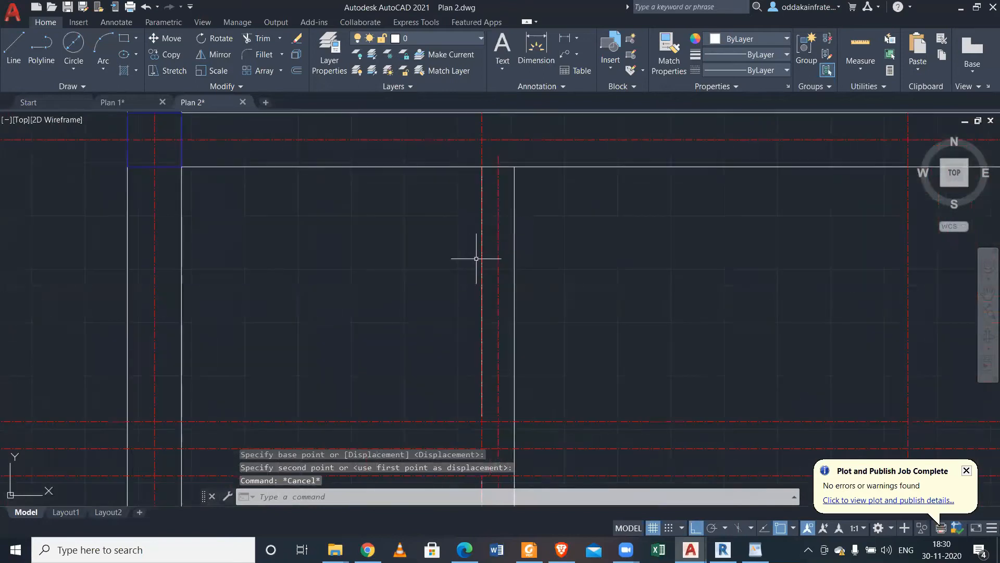
click(487, 263)
click(443, 214)
scroll(464, 217, down, 3)
scroll(454, 424, up, 5)
click(486, 342)
click(440, 293)
scroll(461, 307, down, 2)
middle_drag(475, 247, 531, 378)
scroll(545, 202, up, 3)
click(464, 236)
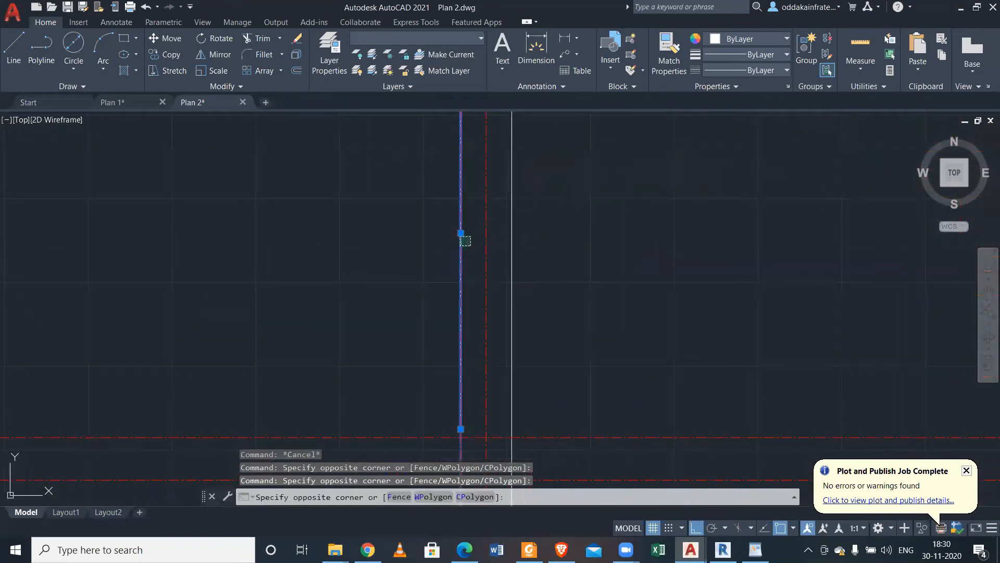
click(440, 239)
scroll(440, 244, down, 4)
scroll(453, 249, up, 3)
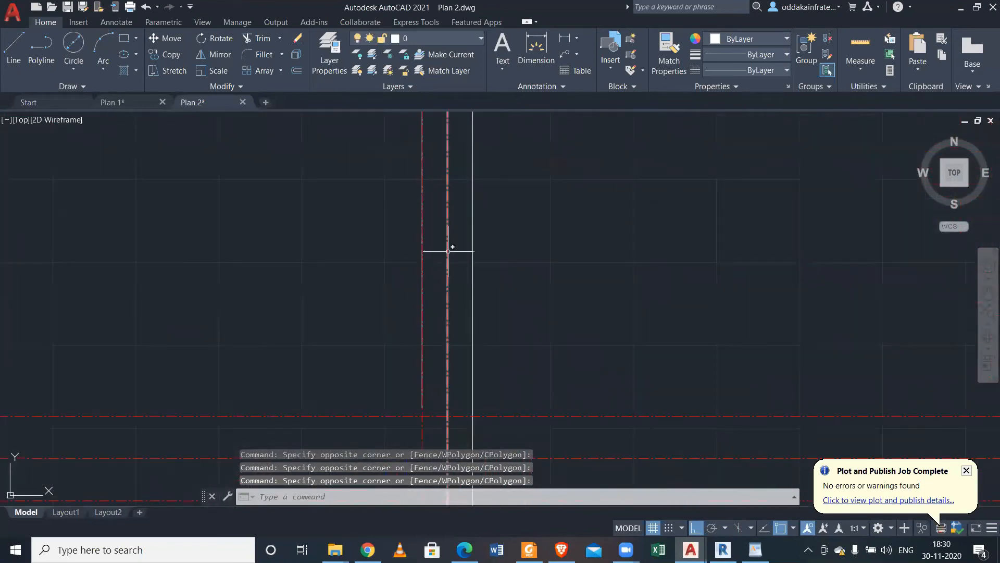
click(434, 252)
click(393, 226)
scroll(392, 226, down, 2)
middle_drag(422, 154, 483, 340)
click(503, 258)
click(419, 215)
key(Delete)
Offset the partition's right line by 254 towards the left.
scroll(513, 264, down, 3)
scroll(491, 357, up, 5)
middle_drag(533, 258, 541, 318)
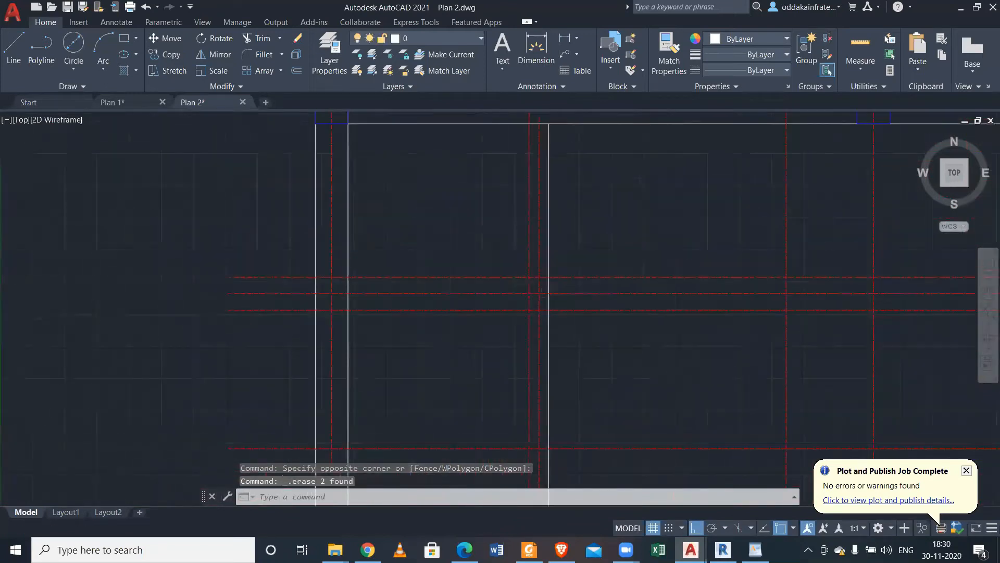
click(550, 243)
scroll(549, 243, down, 3)
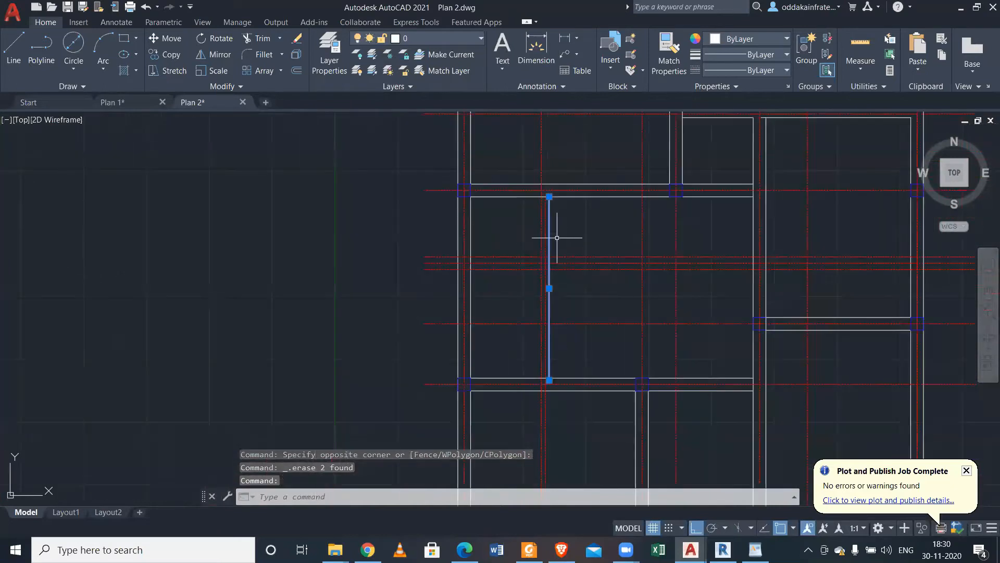
key(Return)
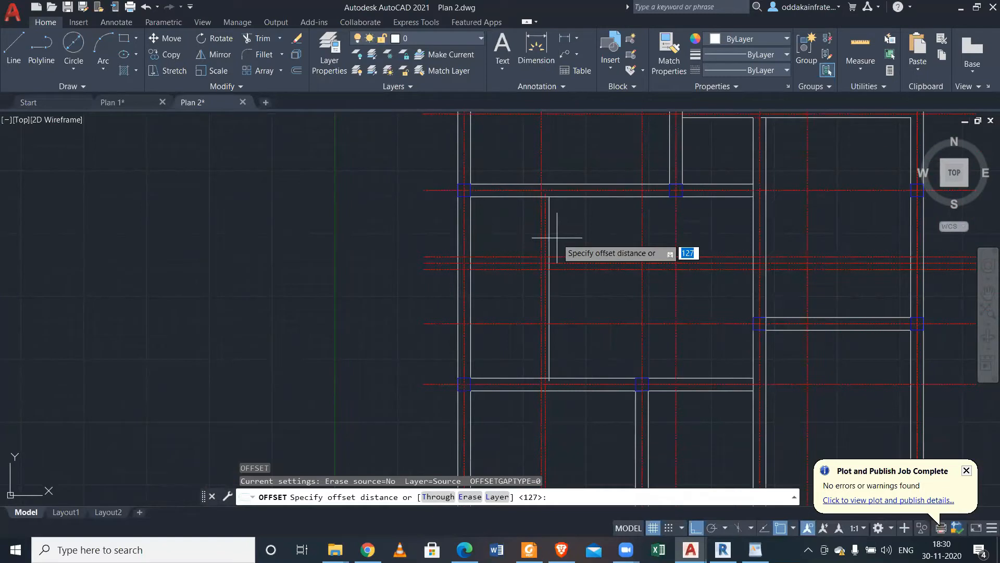
text(254)
key(Return)
click(552, 229)
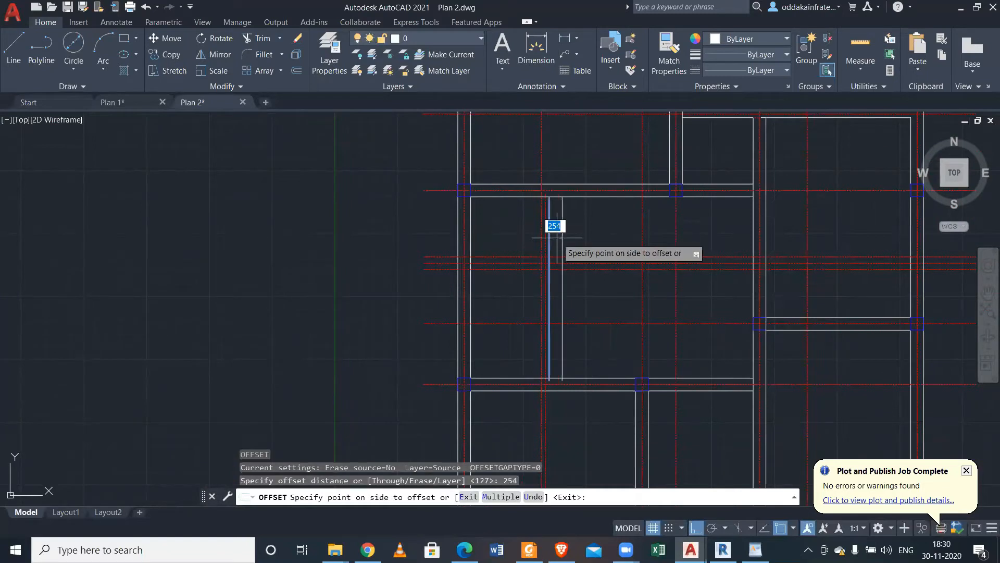
click(540, 232)
key(Escape)
scroll(544, 200, up, 5)
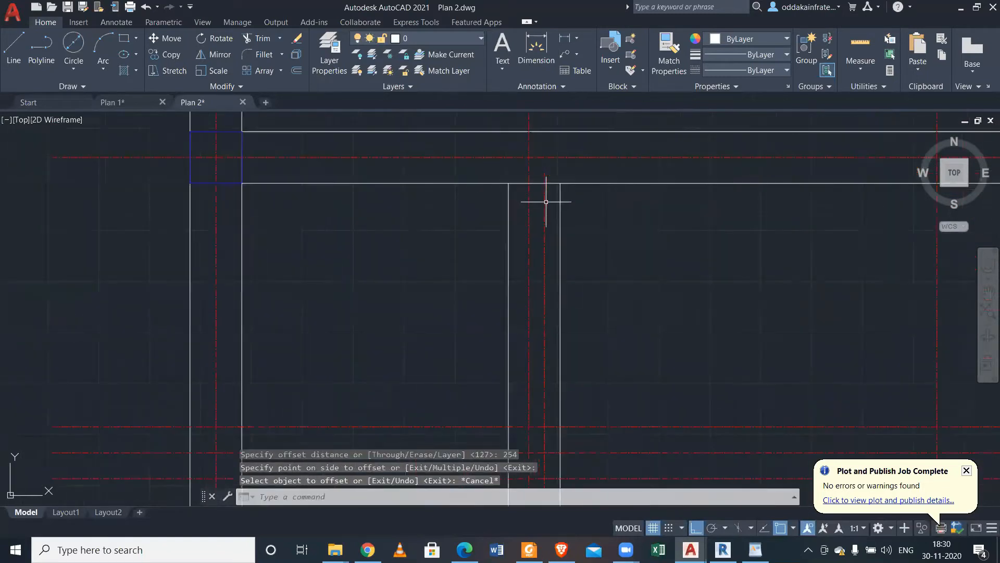
Delete the short vertical centre line between the two partition lines.
click(544, 228)
key(Delete)
scroll(543, 231, up, 3)
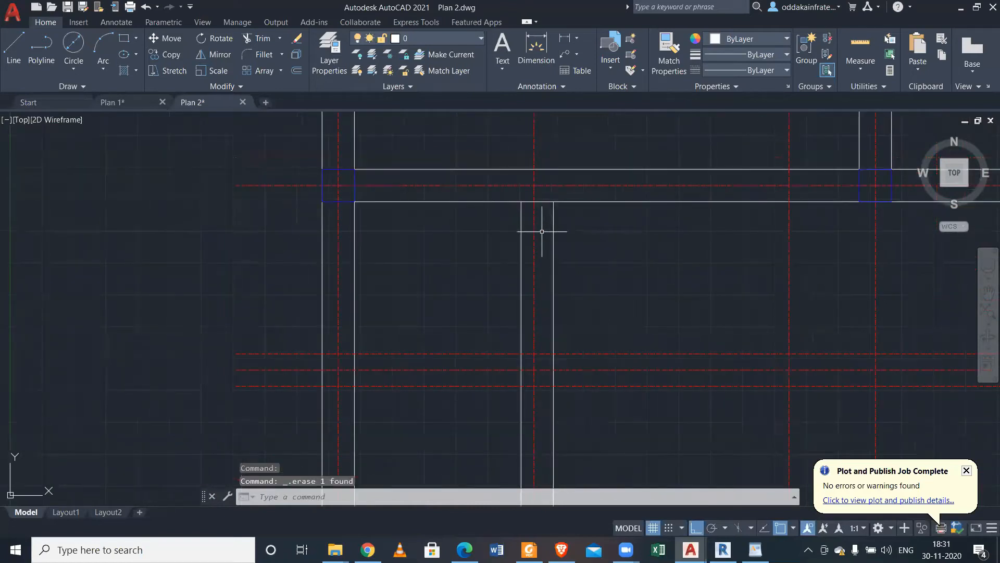
Undo the deletion of the short centre line, the 254 offset and the deletion of the partition's left line segments.
key(ctrl+z)
key(ctrl+z)
scroll(527, 228, down, 2)
scroll(536, 234, down, 2)
scroll(536, 234, up, 2)
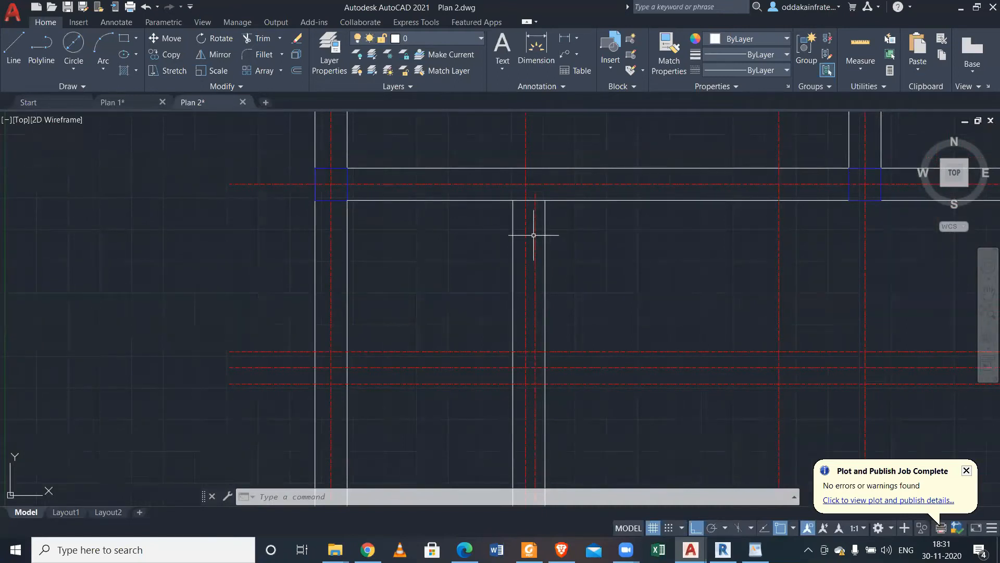
key(ctrl+z)
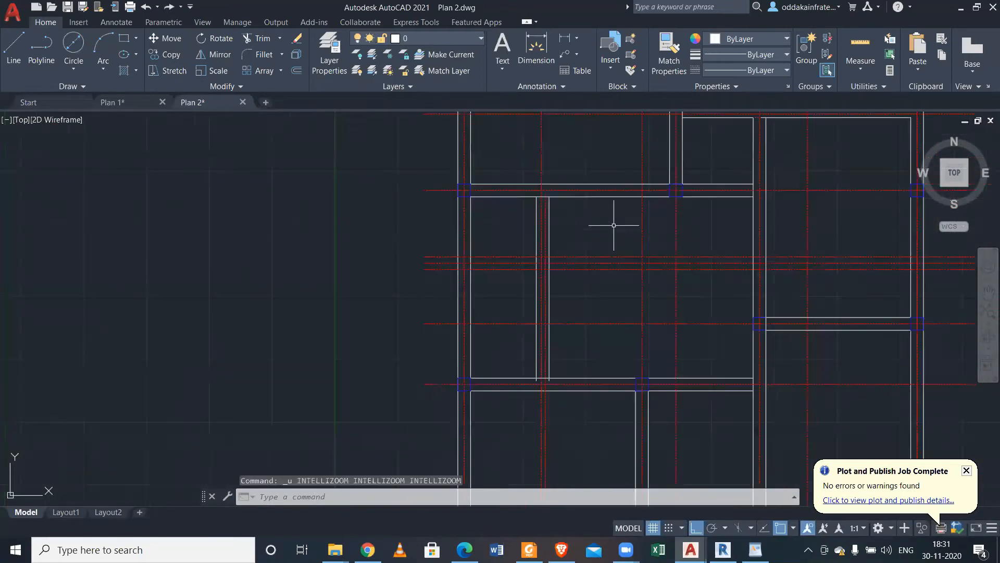
key(ctrl+z)
scroll(546, 206, up, 4)
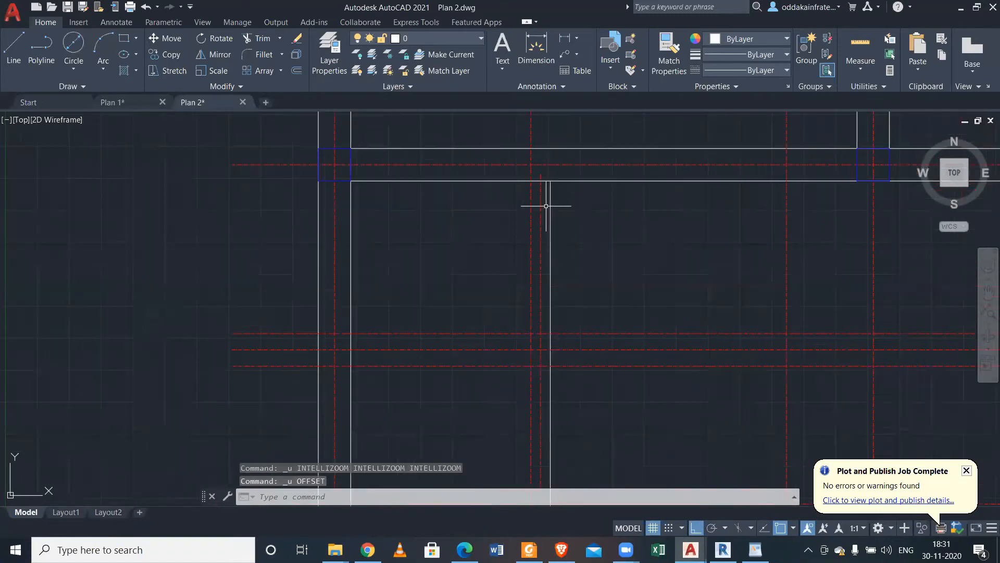
scroll(546, 206, down, 4)
scroll(547, 205, up, 4)
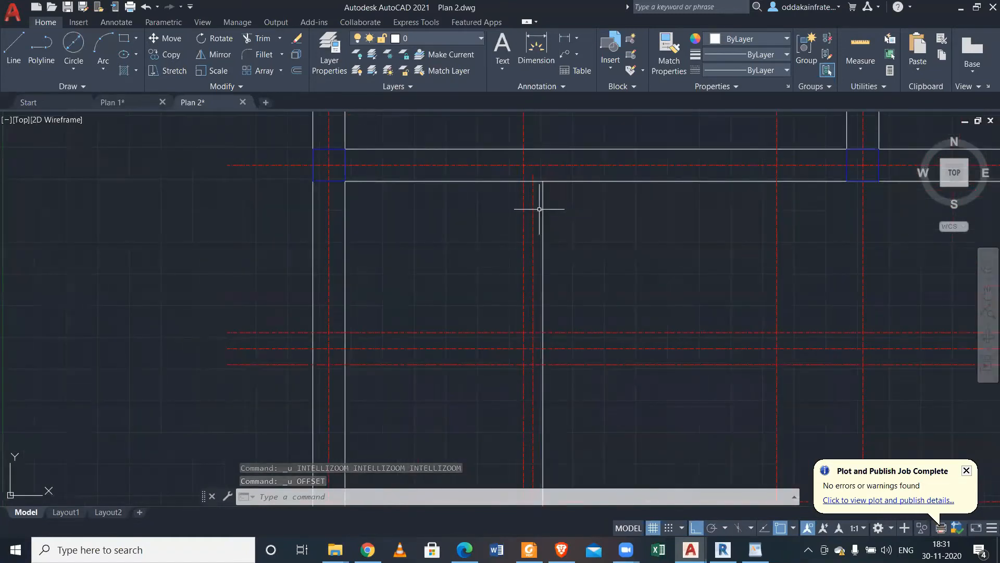
click(534, 212)
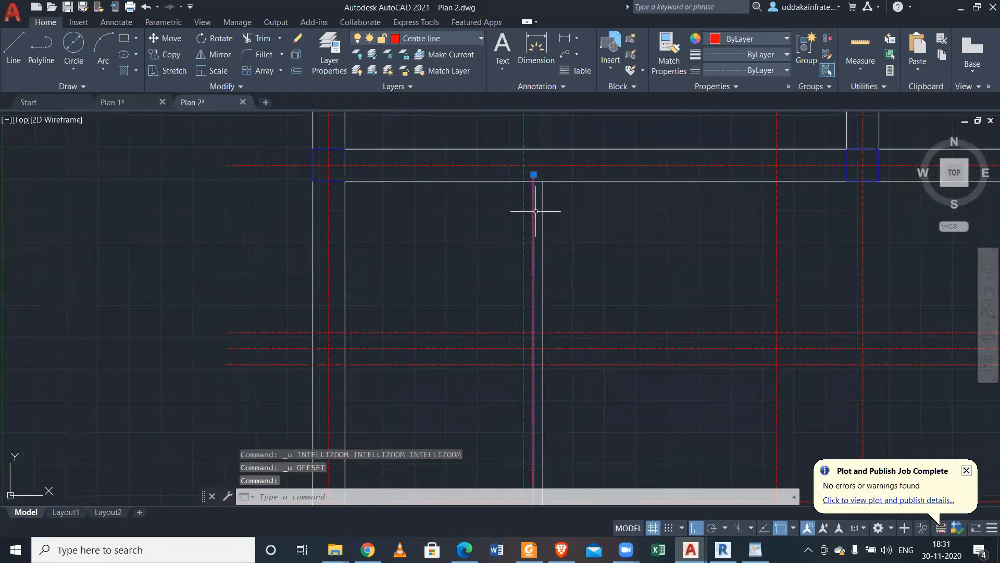
key(ctrl+z)
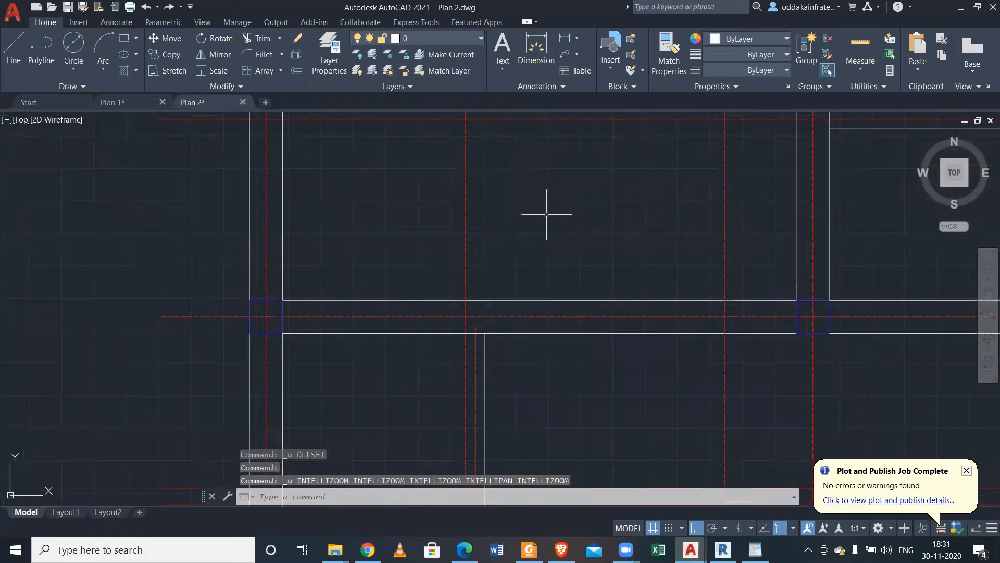
key(ctrl+z)
Delete the partition's right line and the short vertical centre line beside it.
scroll(521, 245, down, 5)
scroll(506, 261, up, 5)
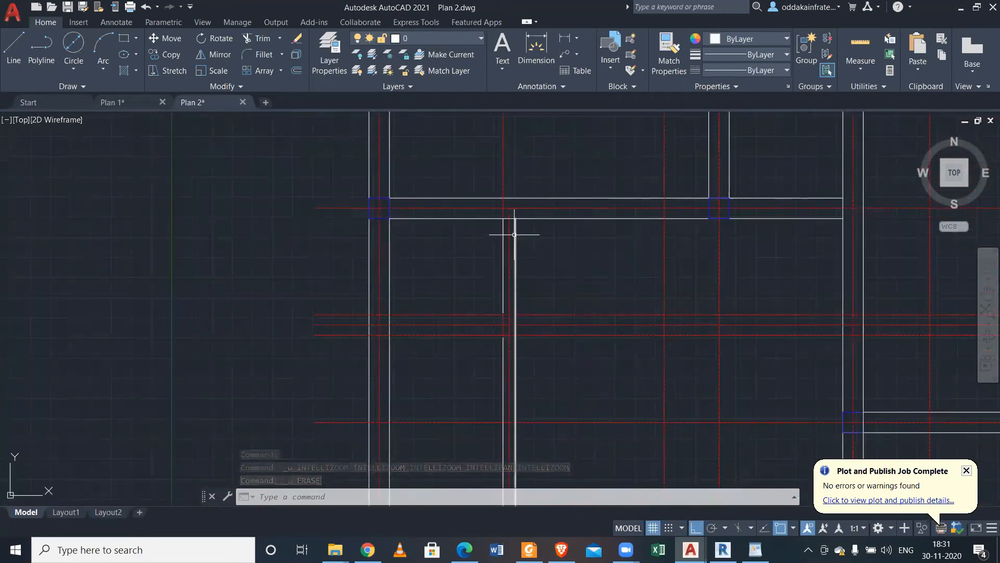
click(515, 235)
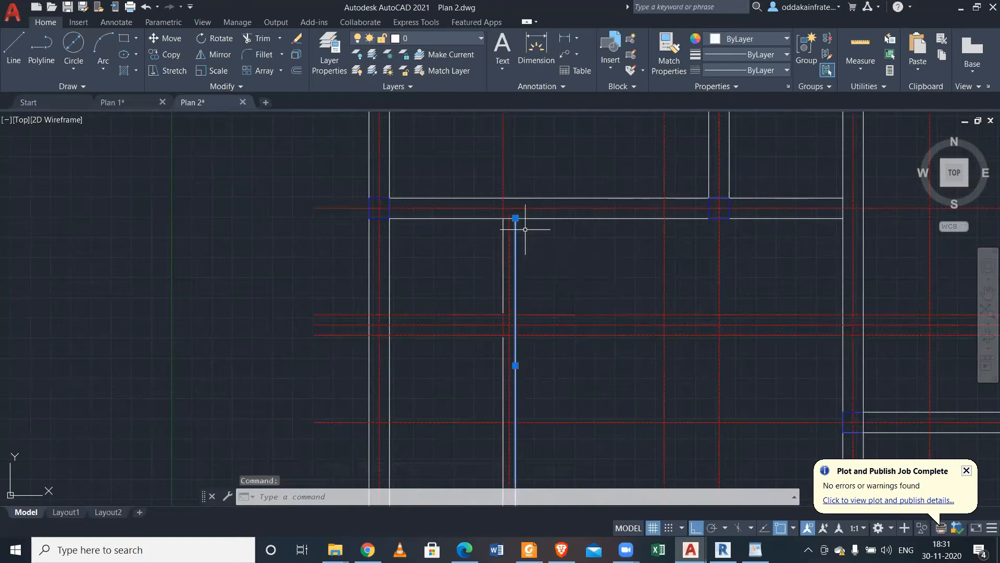
key(Delete)
scroll(525, 229, down, 2)
scroll(526, 226, up, 4)
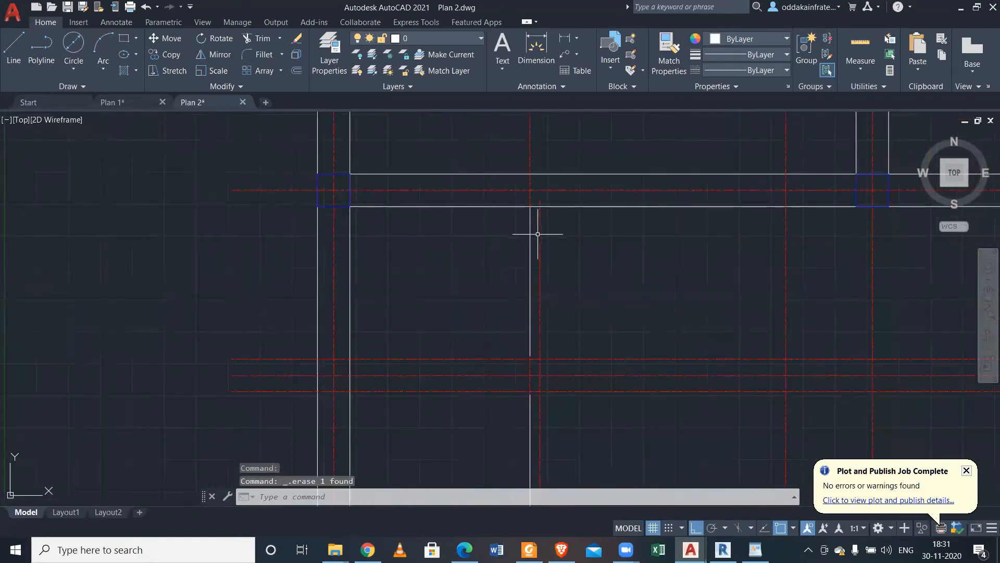
click(539, 234)
key(Delete)
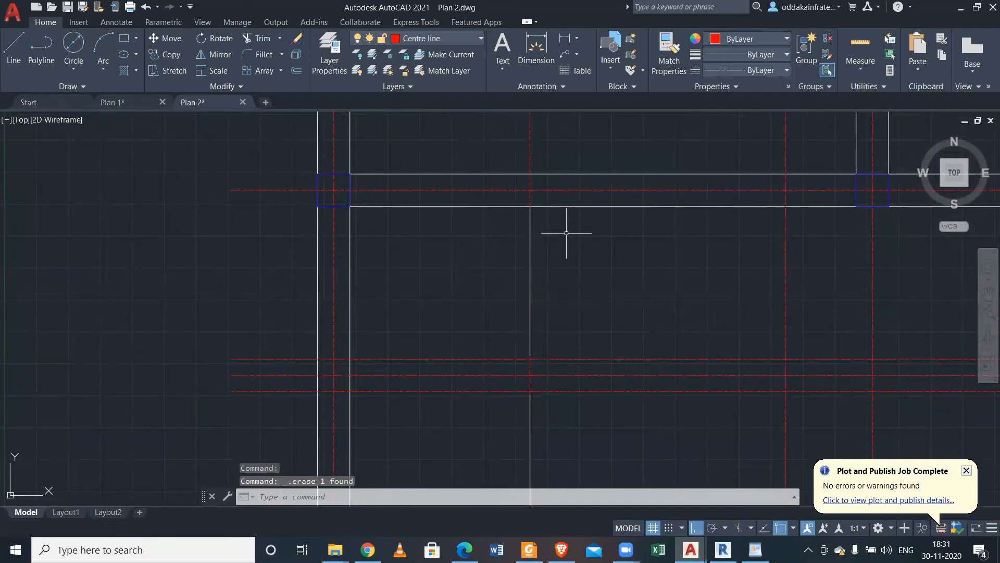
scroll(569, 257, down, 2)
click(572, 252)
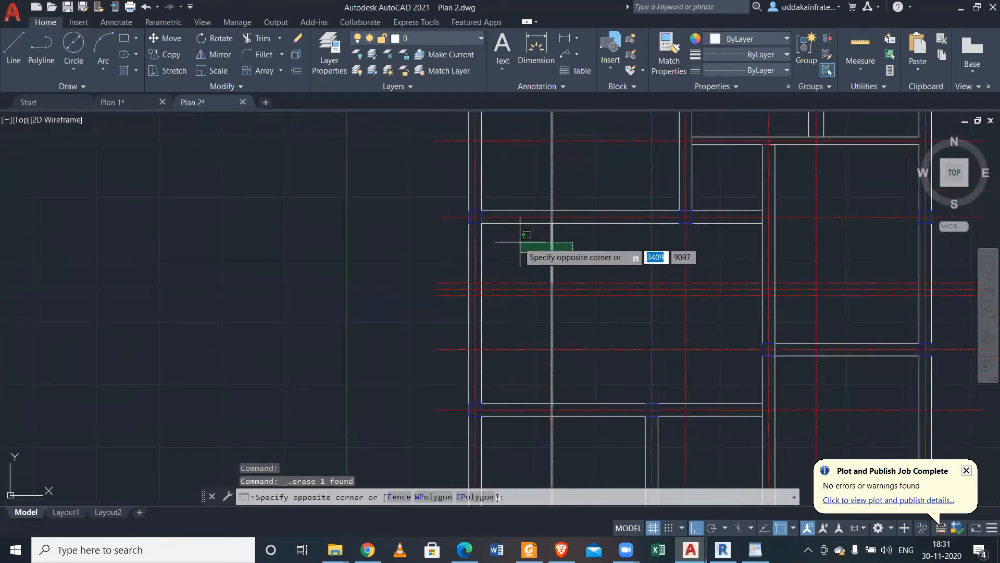
click(527, 241)
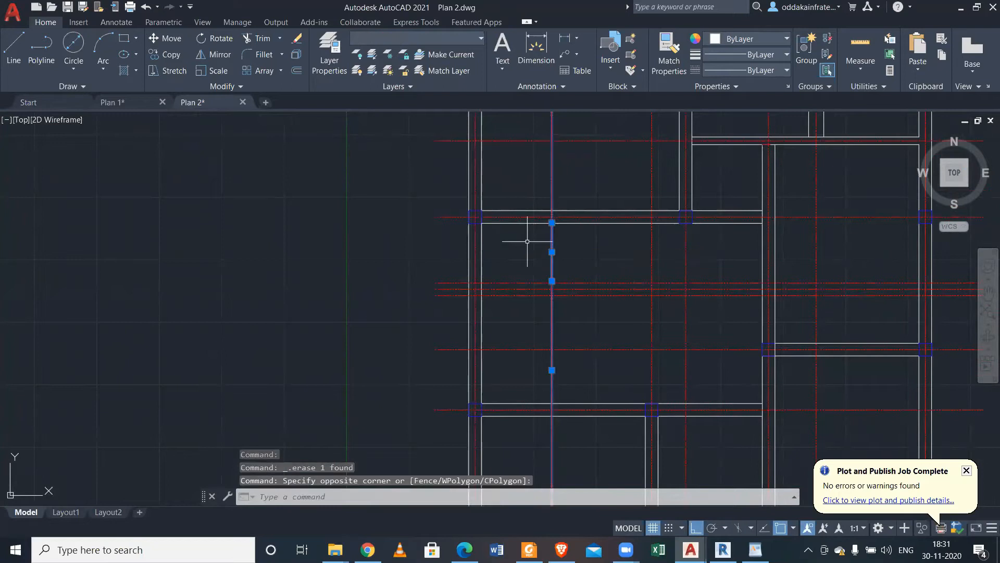
click(569, 375)
click(530, 373)
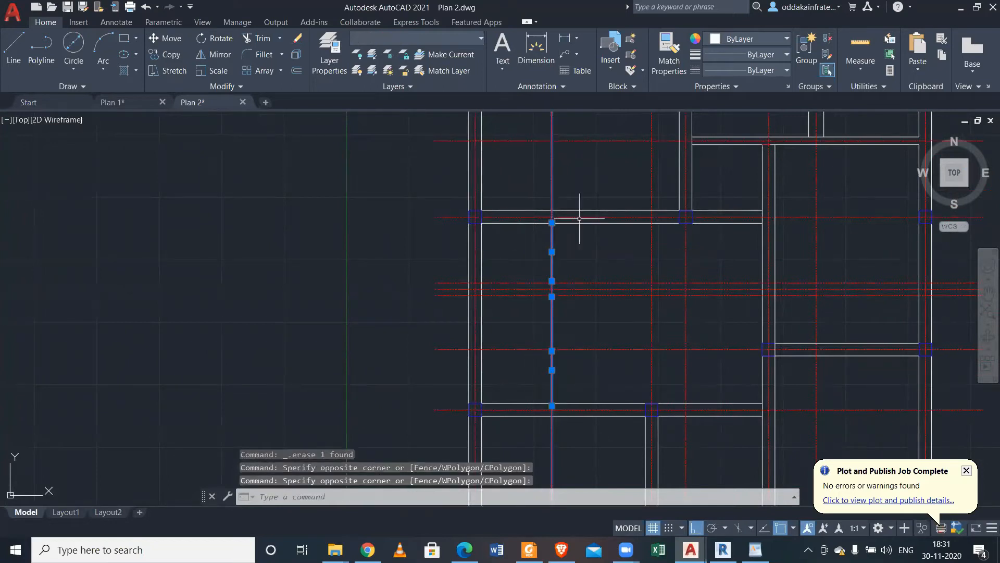
shift+click(567, 180)
shift+click(514, 165)
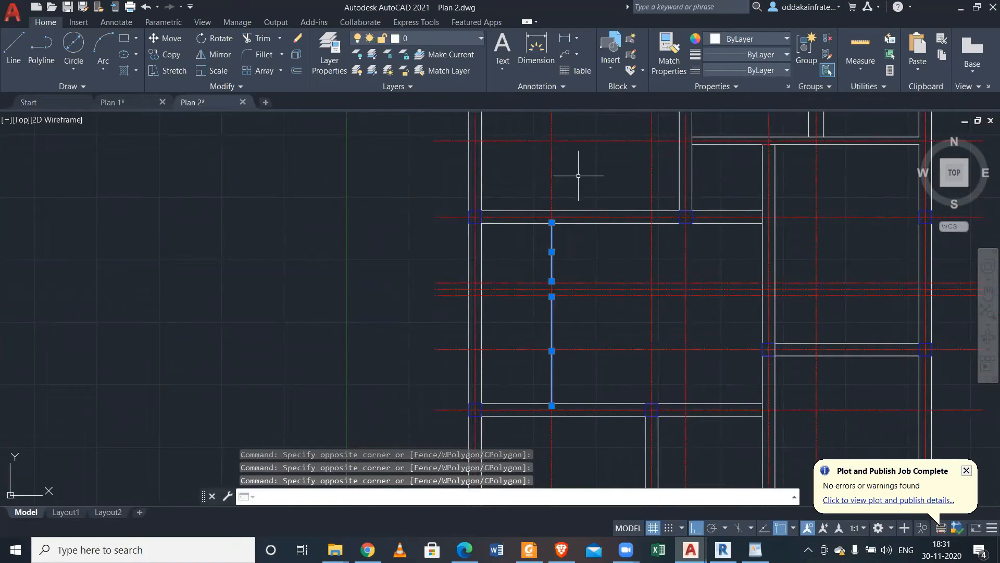
key(Escape)
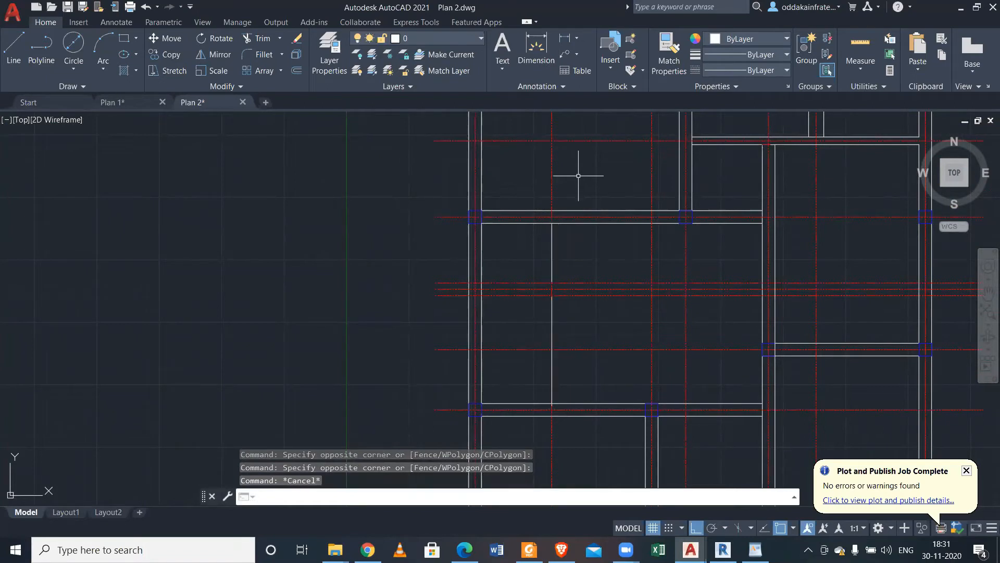
Delete the two remaining segments of the partition's left line, keeping the long vertical centre line.
click(564, 256)
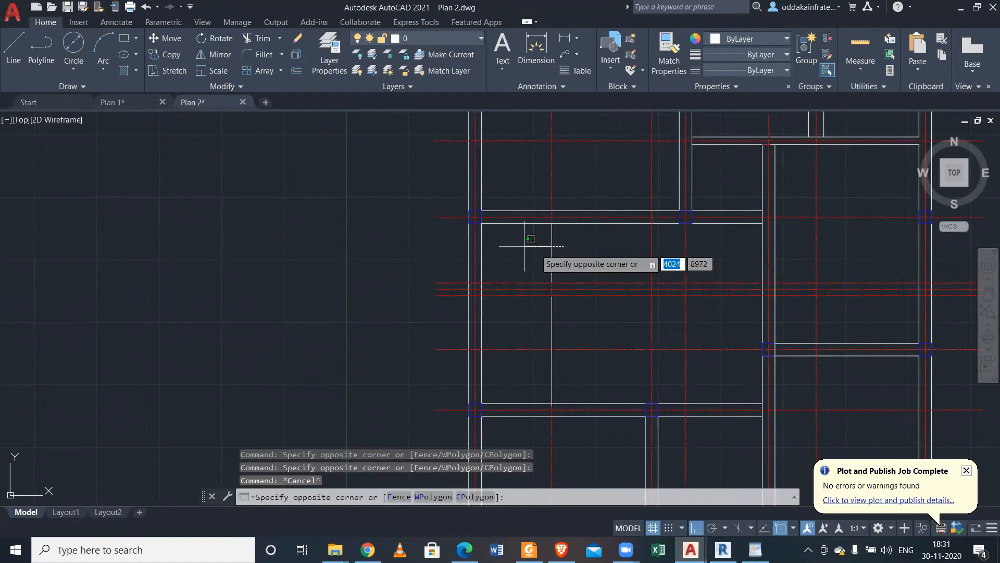
click(518, 243)
click(580, 384)
click(525, 363)
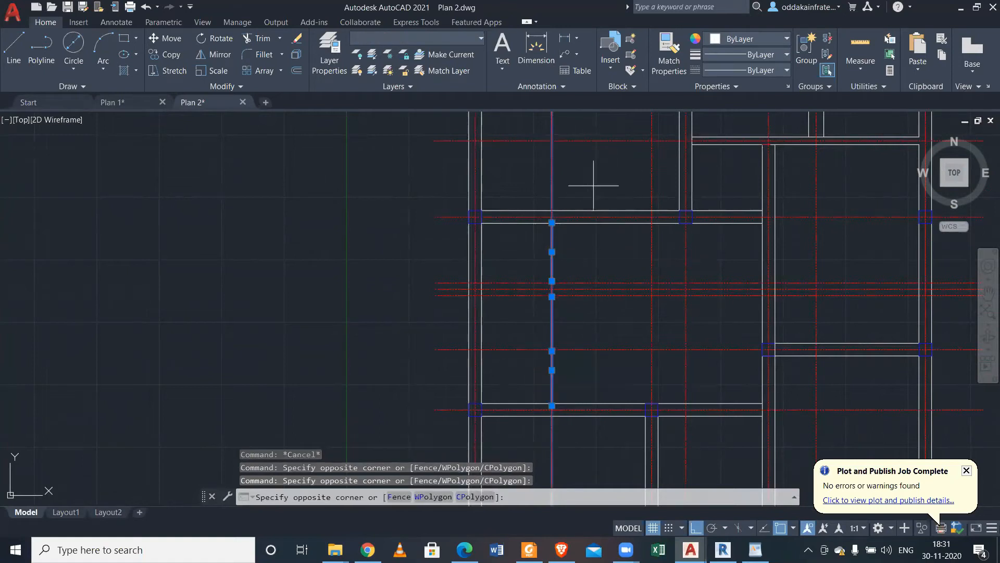
key(Delete)
Offset the long vertical centre line at the former partition by 127.
scroll(580, 183, up, 2)
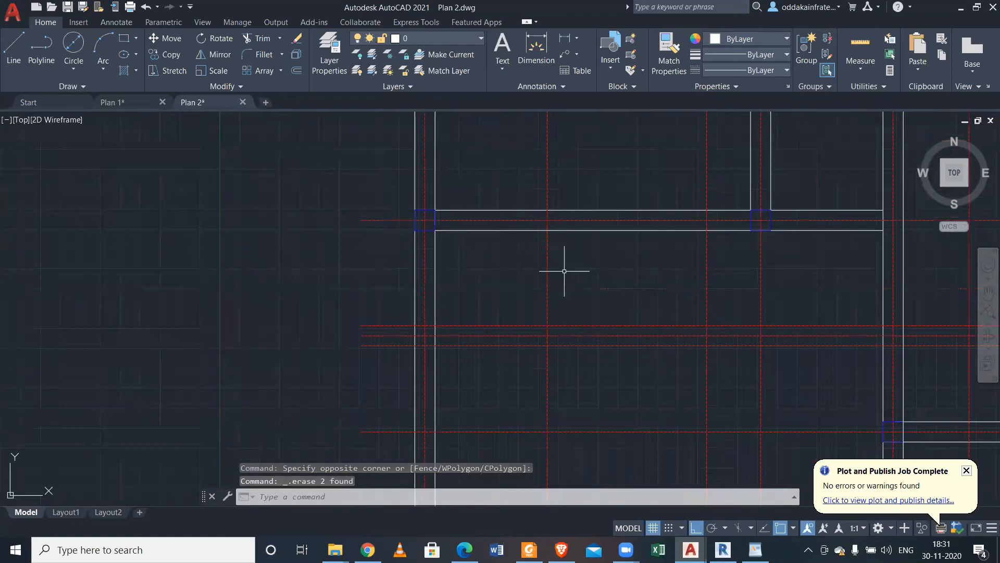
text(o)
key(Return)
key(Return)
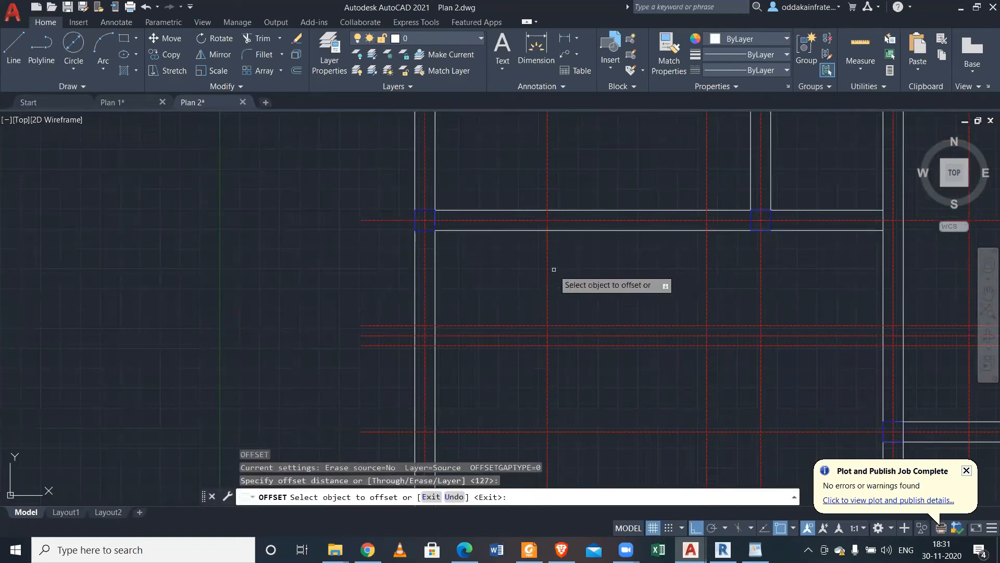
Offset the vertical centre line in the left-hand middle room by 127 to both sides.
click(547, 268)
click(625, 264)
click(548, 268)
click(499, 262)
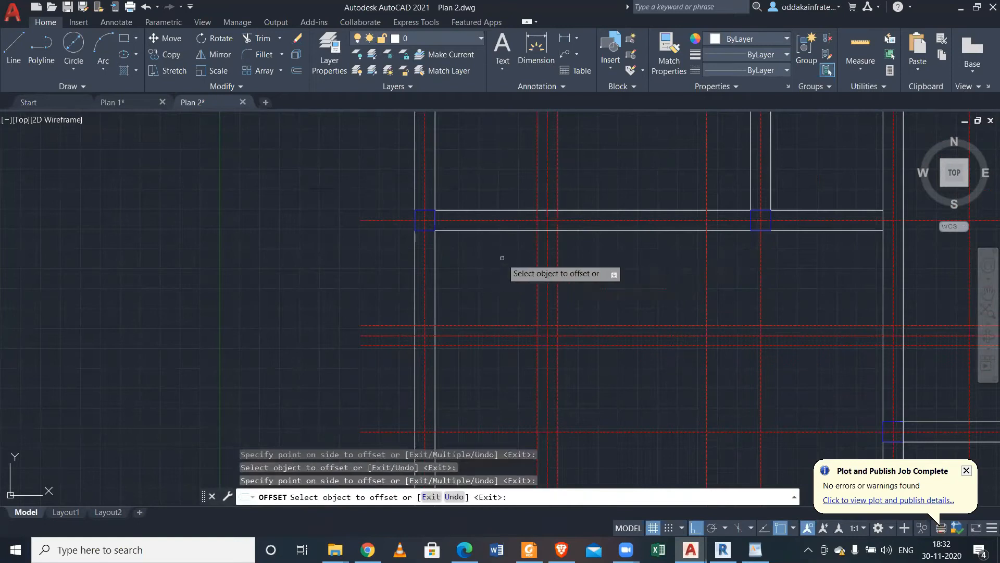
Draw a vertical wall line along the right-hand offset line, from the room's upper wall to its lower wall.
click(14, 48)
click(557, 229)
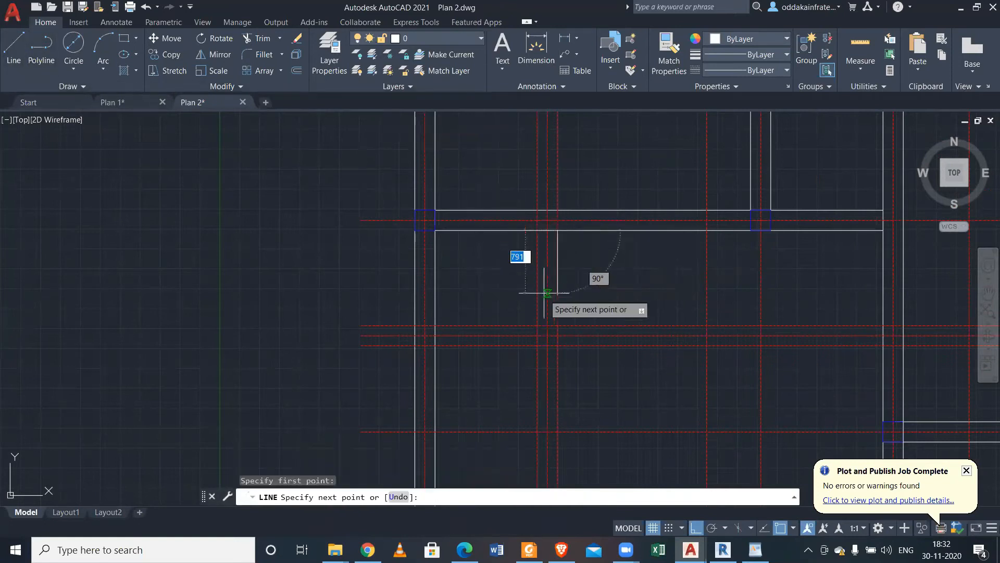
scroll(544, 303, down, 5)
scroll(577, 390, up, 5)
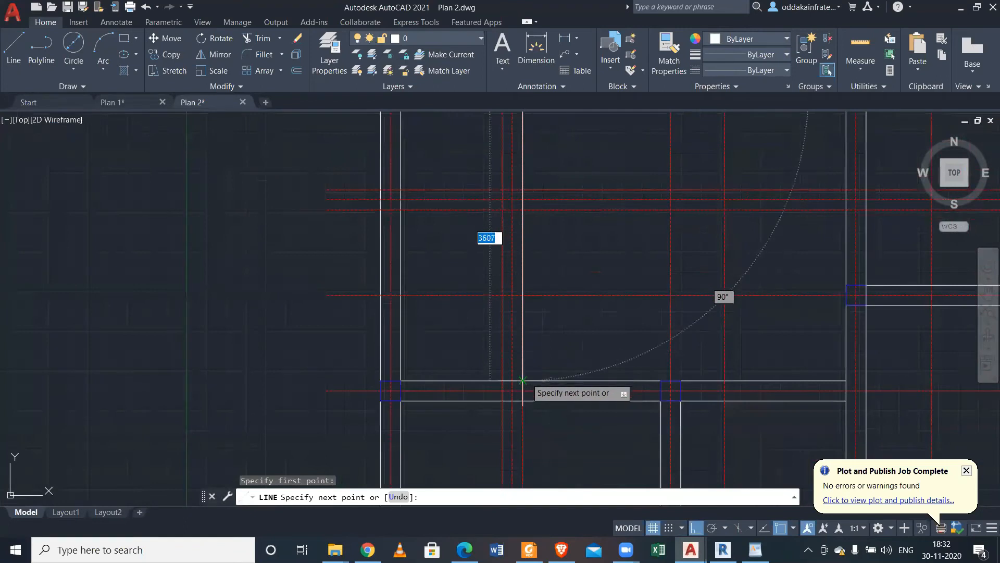
click(522, 380)
key(Escape)
Copy the new vertical wall line onto the left-hand offset line to form the partition's other face.
click(525, 366)
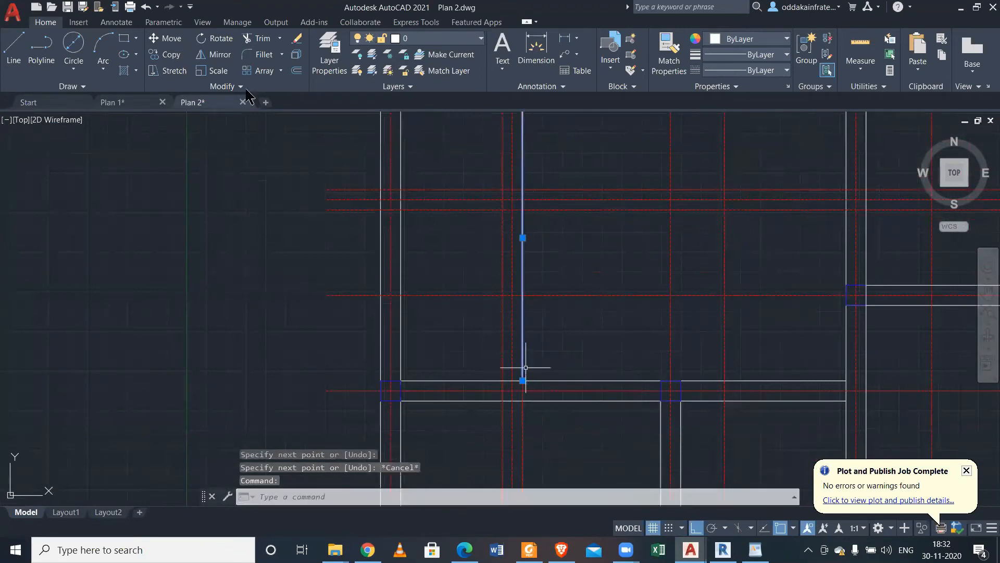
click(171, 54)
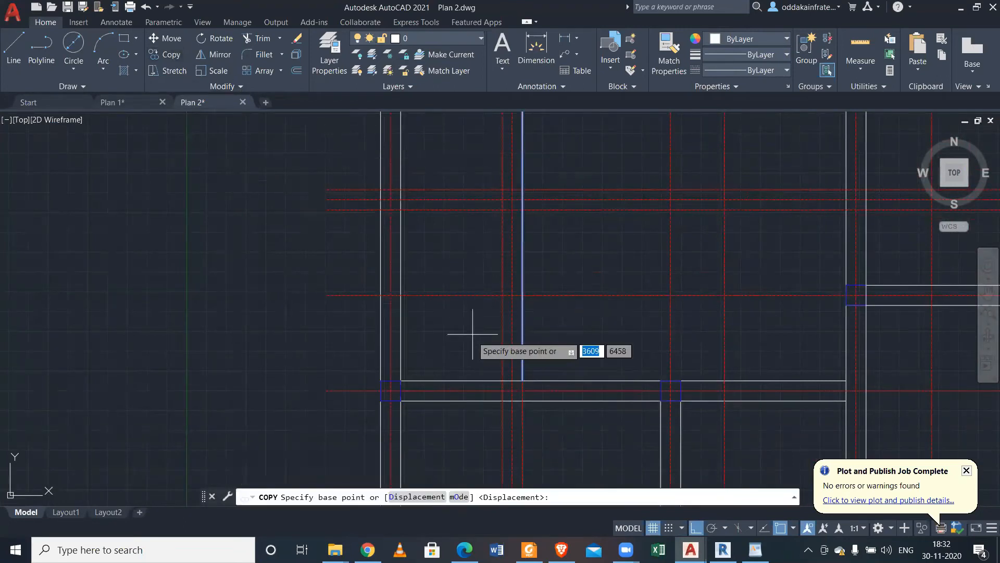
click(522, 380)
click(502, 380)
key(Escape)
Erase the two vertical offset centre lines along the new partition's faces, keeping the middle centre line.
scroll(535, 343, down, 2)
scroll(533, 207, up, 1)
scroll(533, 208, up, 3)
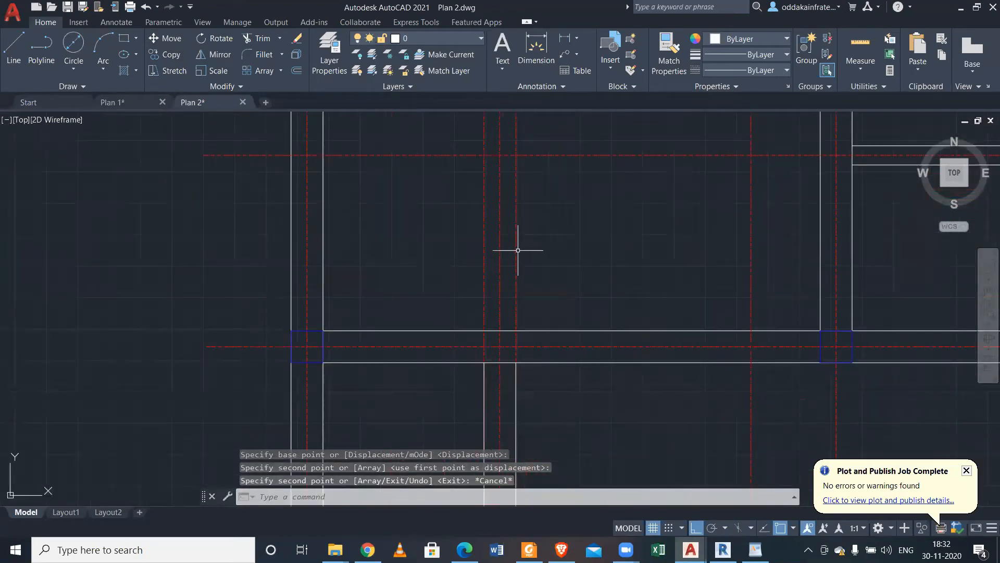
click(517, 251)
click(483, 258)
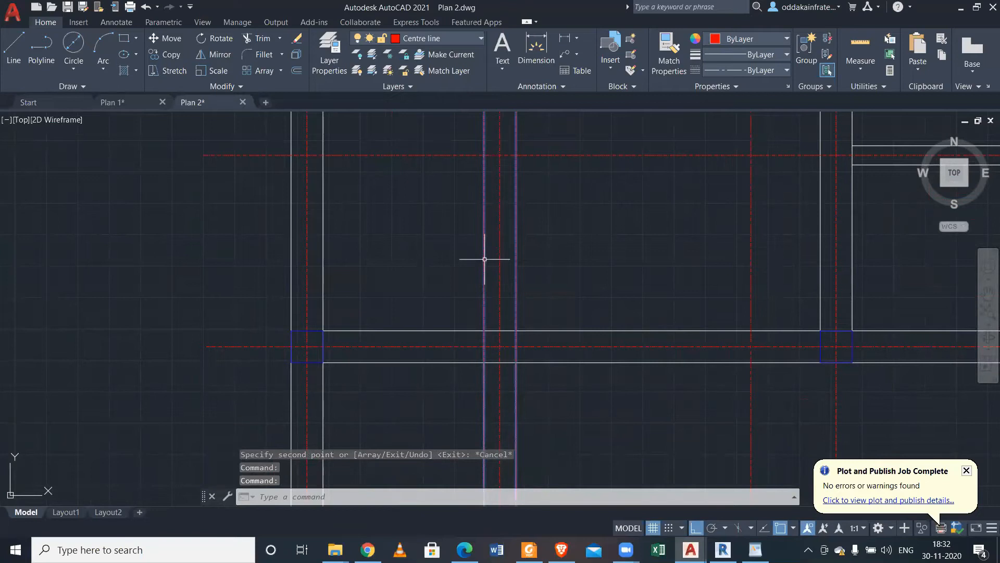
key(Delete)
Draw two horizontal wall lines from the outer left wall to the new partition, along the upper and lower offset centre lines.
scroll(482, 263, down, 3)
scroll(474, 339, up, 5)
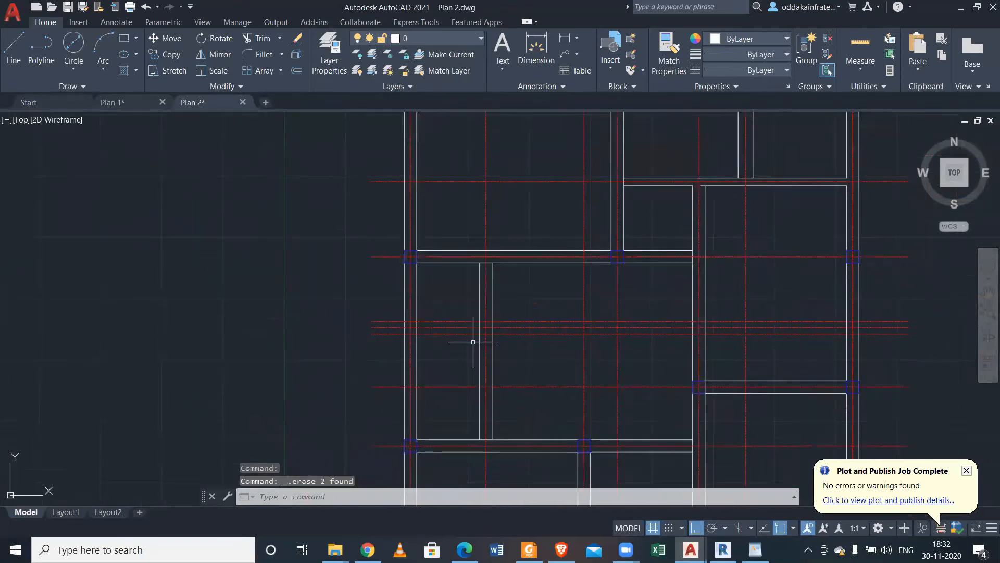
click(14, 47)
click(326, 290)
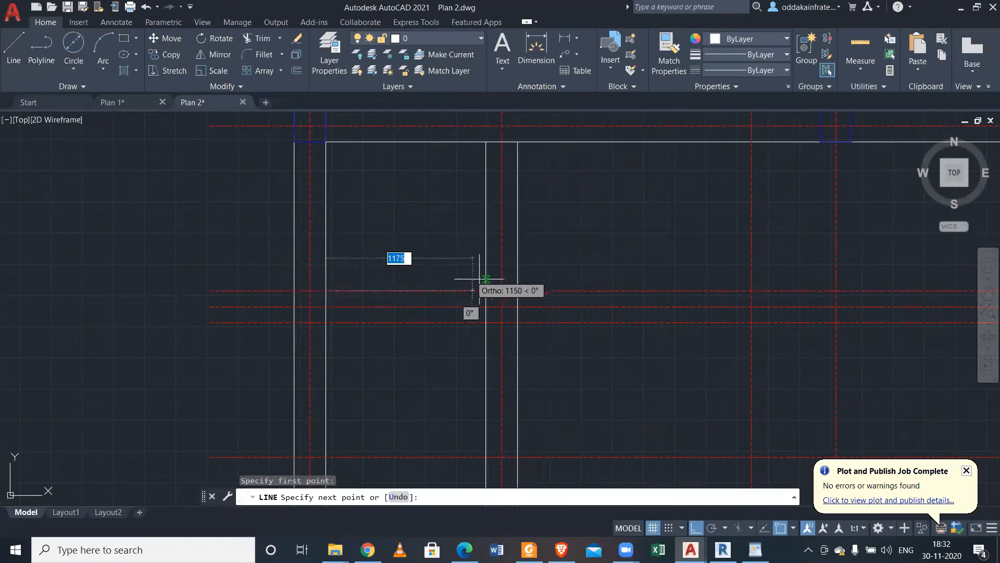
click(486, 291)
key(Return)
key(Return)
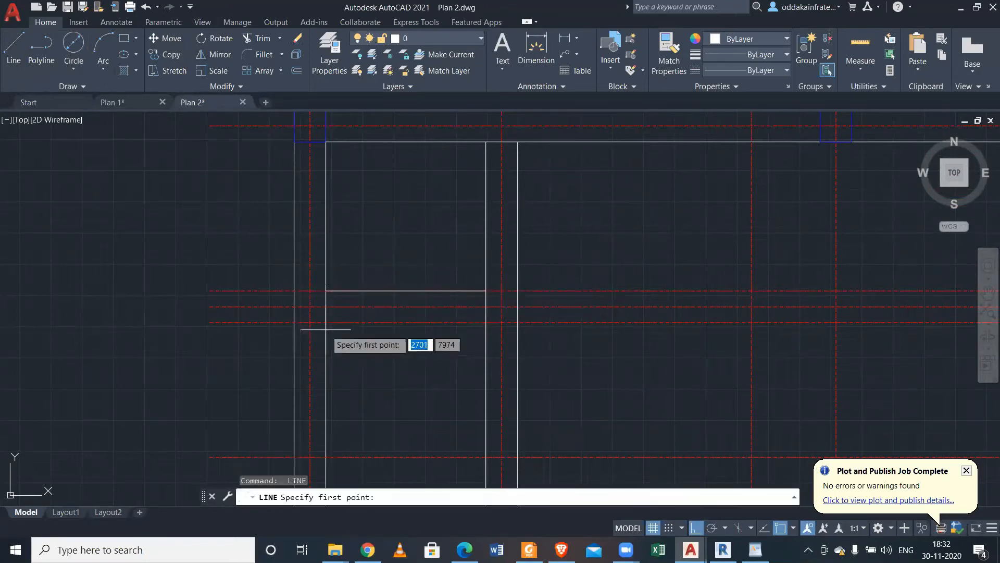
click(326, 322)
click(485, 322)
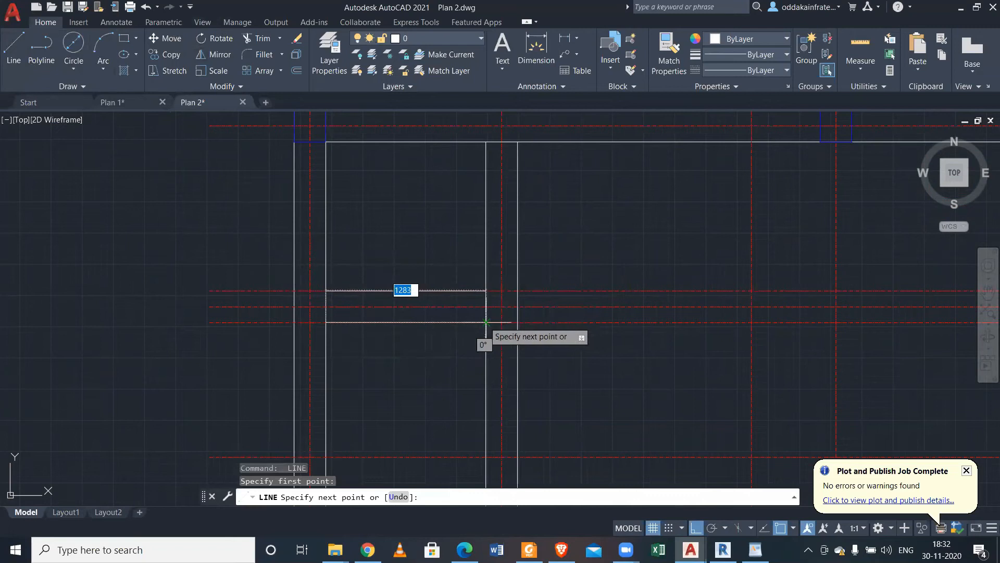
key(Return)
Erase the two horizontal offset centre lines along the new cross wall, keeping the middle centre line.
click(244, 342)
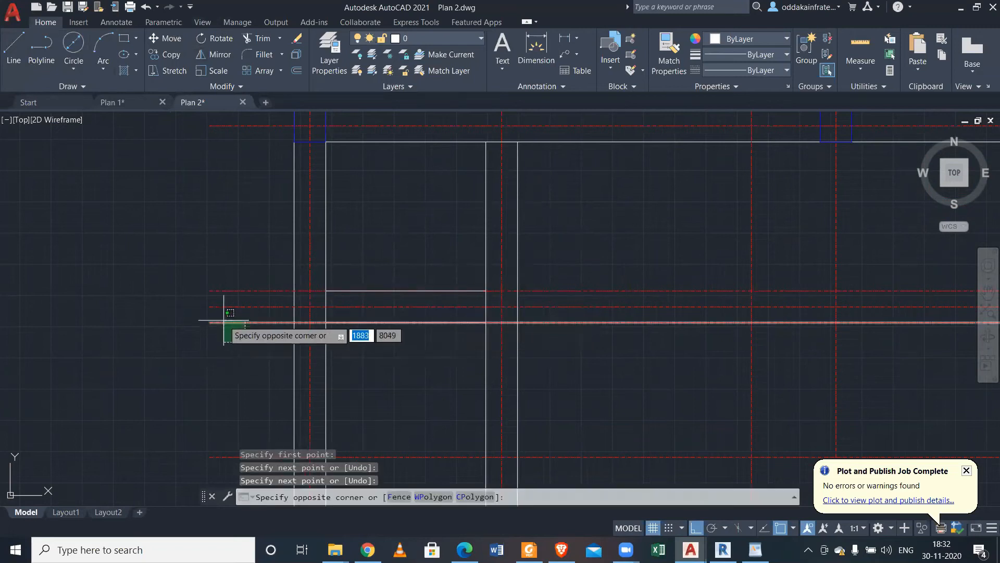
click(223, 319)
click(237, 305)
click(213, 259)
key(Delete)
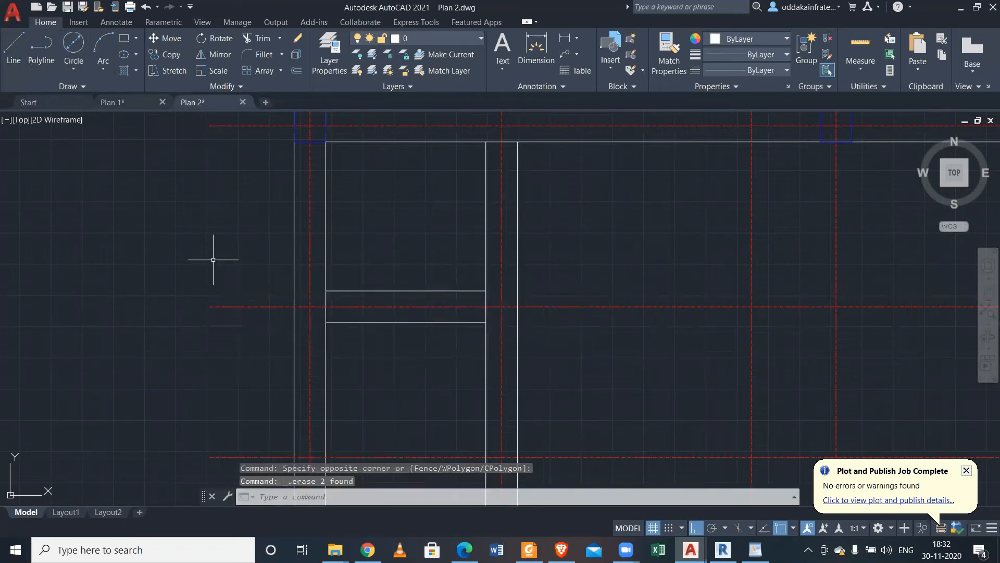
Measure the thickness of the vertical partition between the two upper-right rooms.
scroll(252, 297, down, 4)
middle_drag(312, 323, 319, 349)
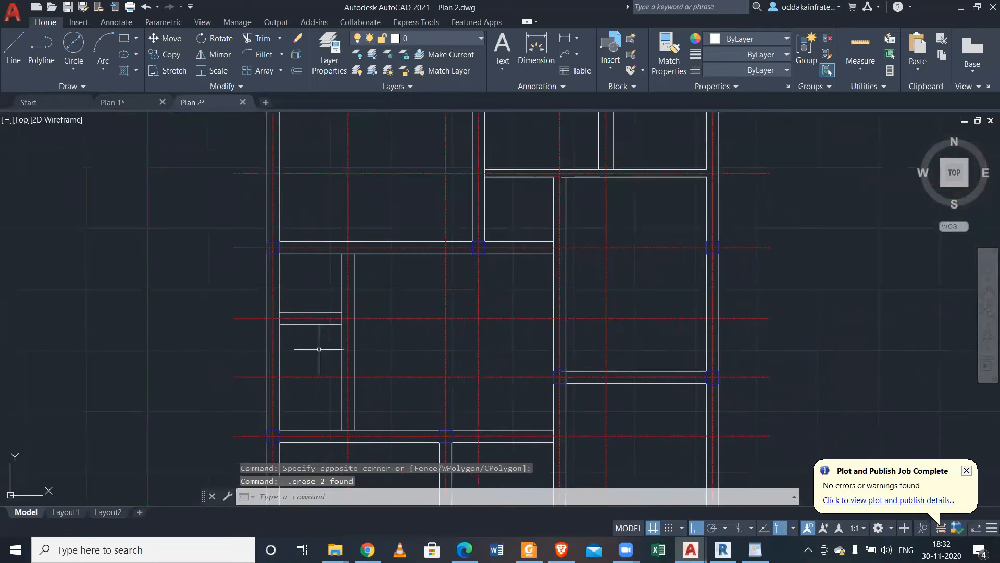
middle_drag(416, 242, 424, 346)
scroll(484, 316, up, 2)
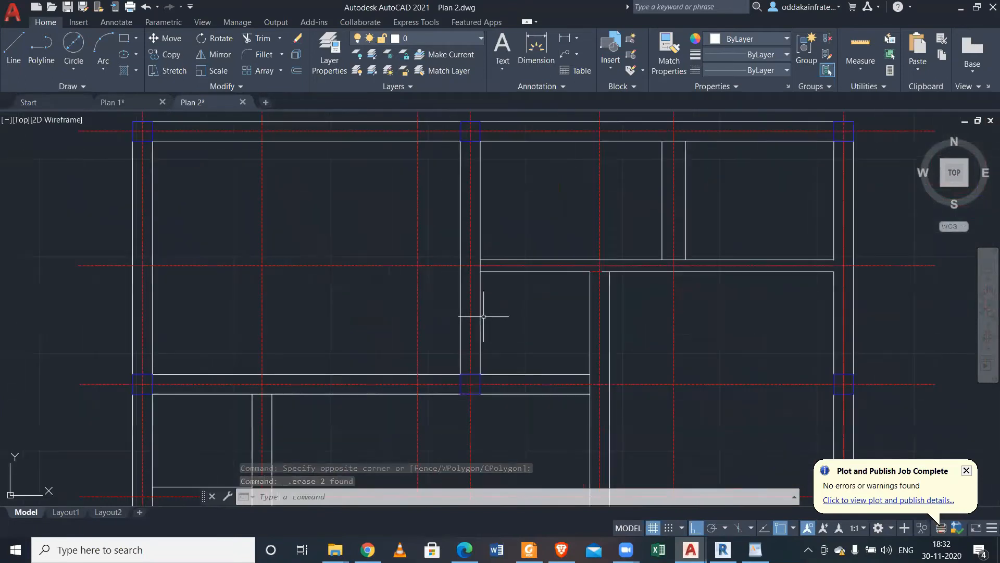
scroll(588, 259, up, 2)
scroll(589, 259, down, 4)
scroll(618, 245, up, 2)
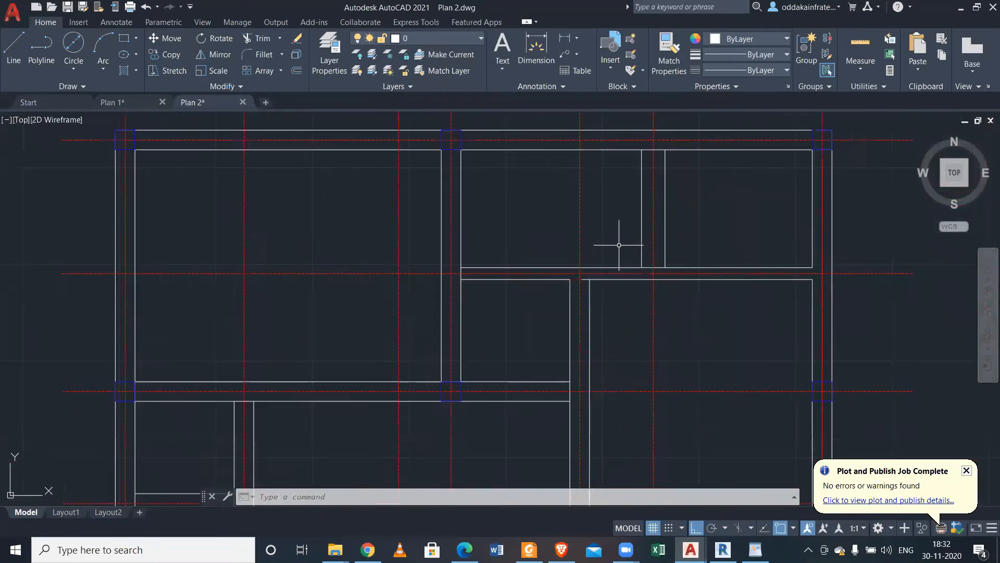
click(537, 48)
click(642, 149)
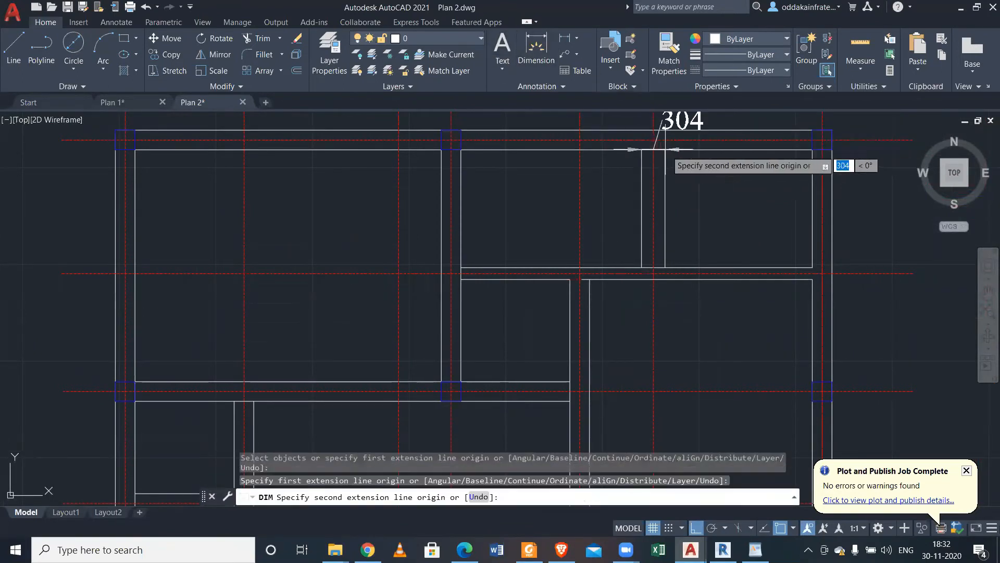
key(Escape)
Erase both wall lines of the vertical partition between the two upper-right rooms.
scroll(665, 172, up, 2)
click(666, 173)
click(661, 174)
key(Delete)
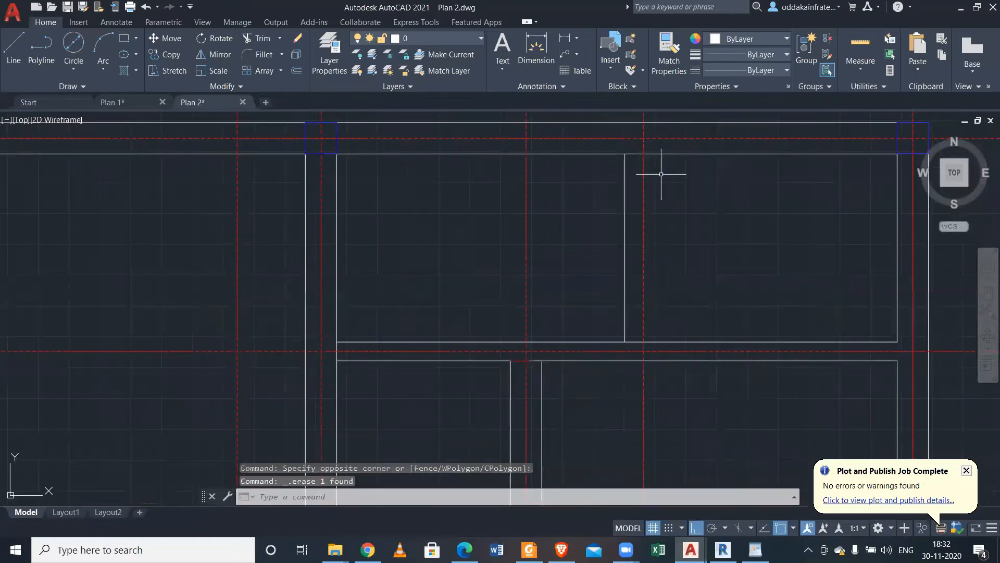
click(636, 178)
click(594, 168)
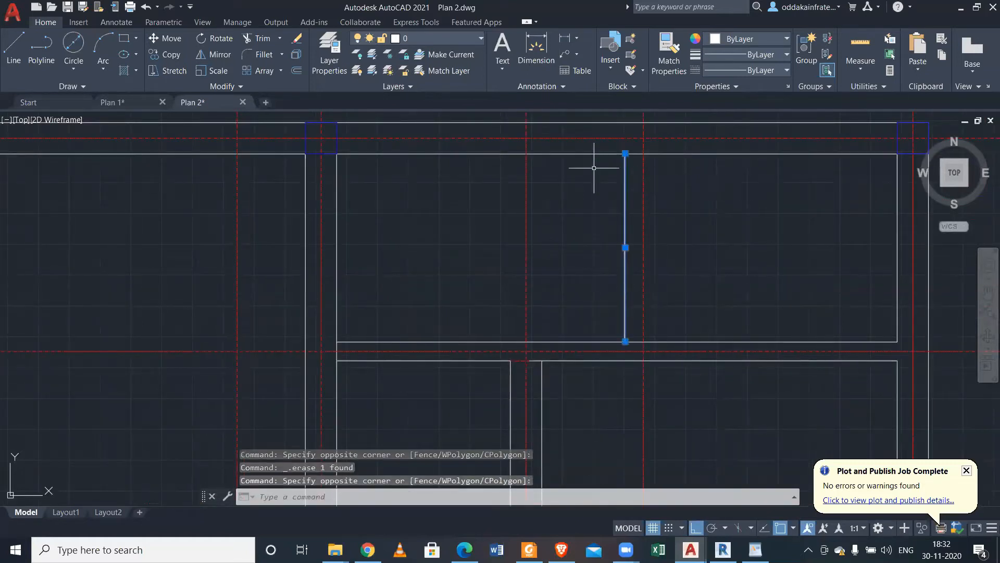
key(Delete)
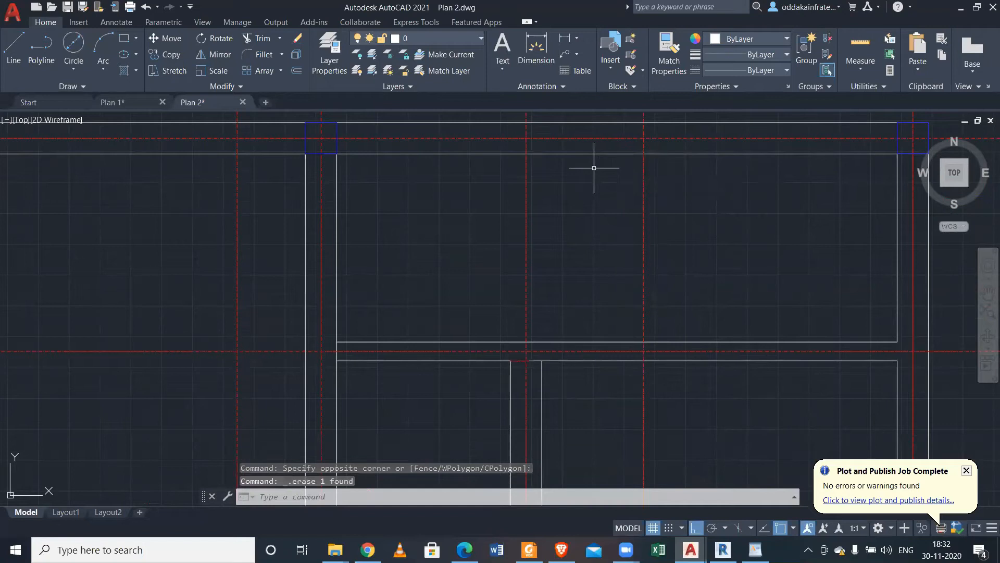
Offset the erased partition's vertical centre line by 127 to both sides.
text(o)
key(Return)
key(Return)
click(642, 177)
click(640, 189)
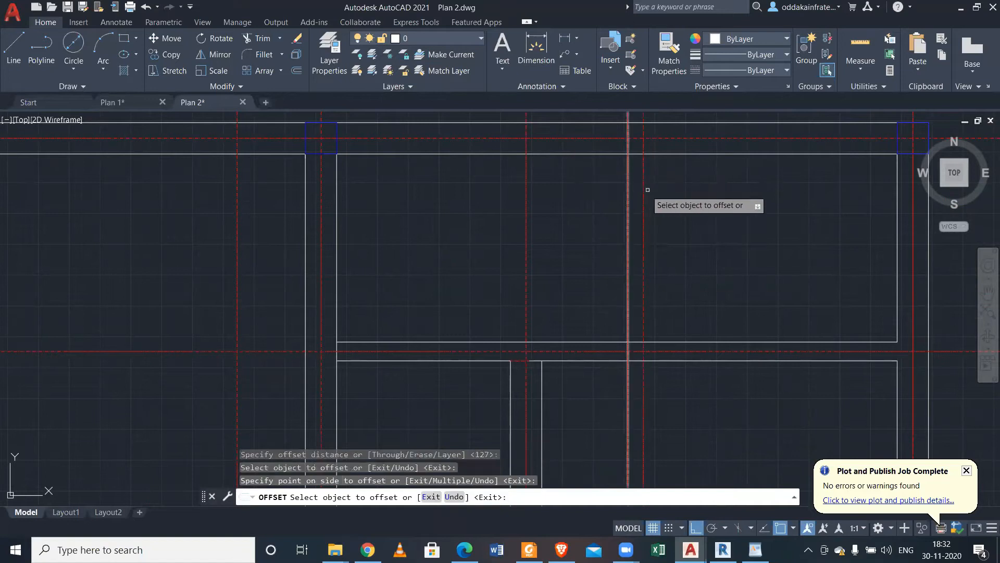
click(645, 192)
click(675, 195)
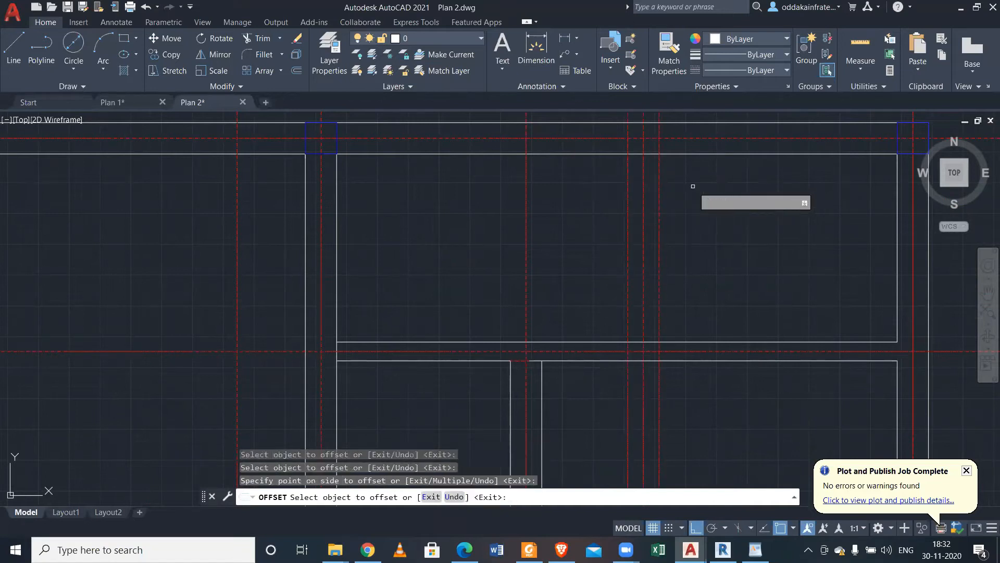
key(Escape)
Draw two vertical wall lines along the offset lines, from the top wall down to the horizontal wall below.
text(l)
key(Return)
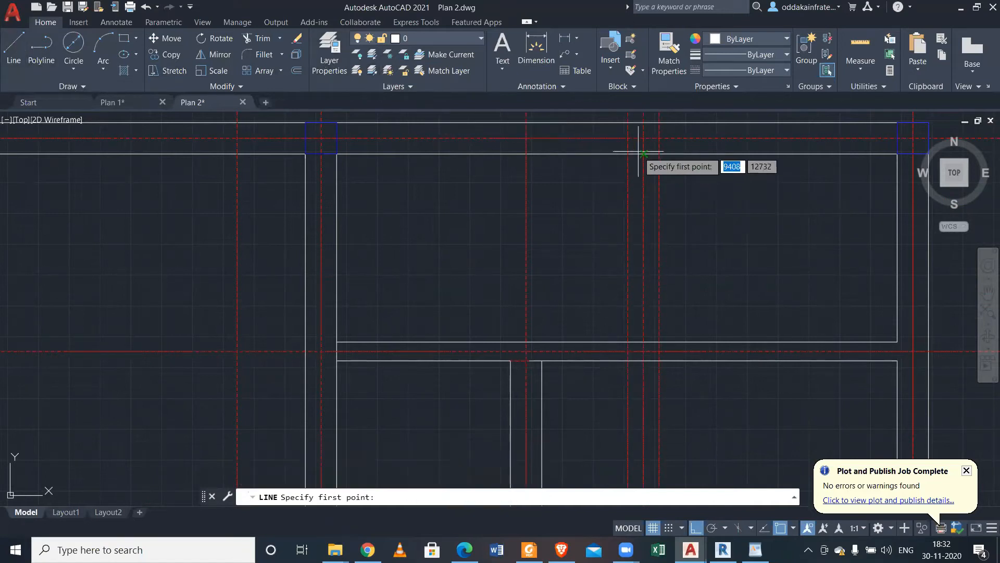
click(627, 154)
click(628, 341)
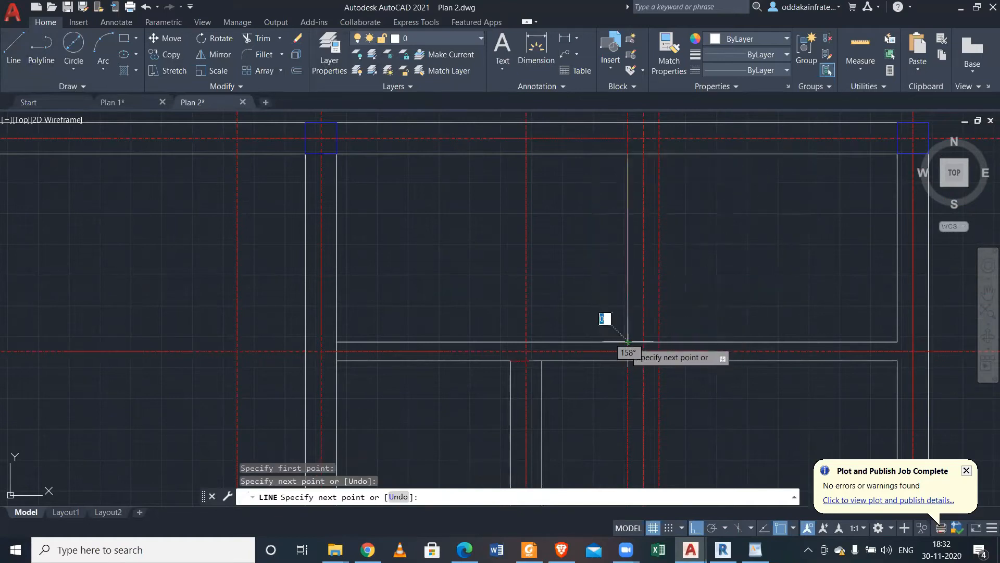
key(Escape)
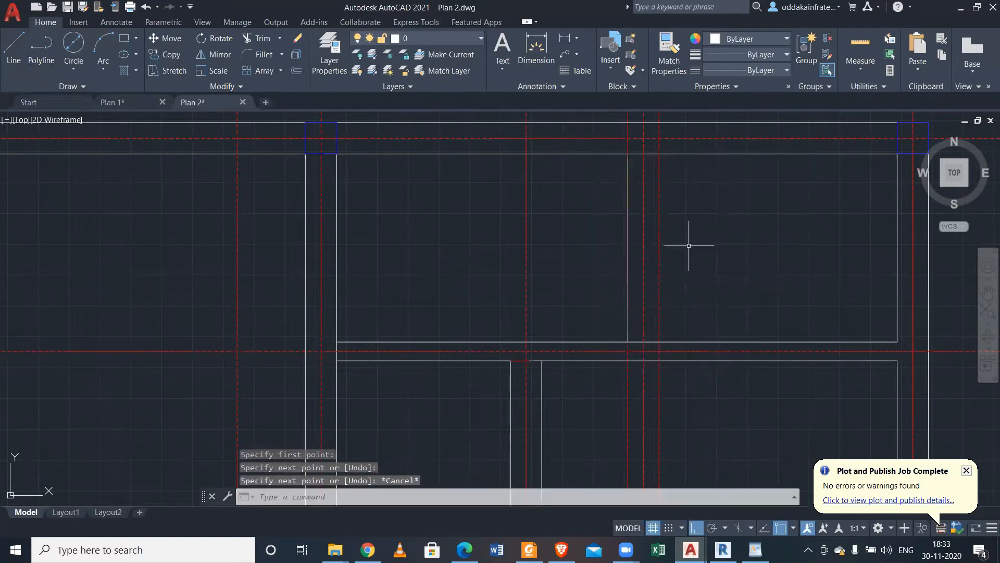
key(Return)
click(659, 154)
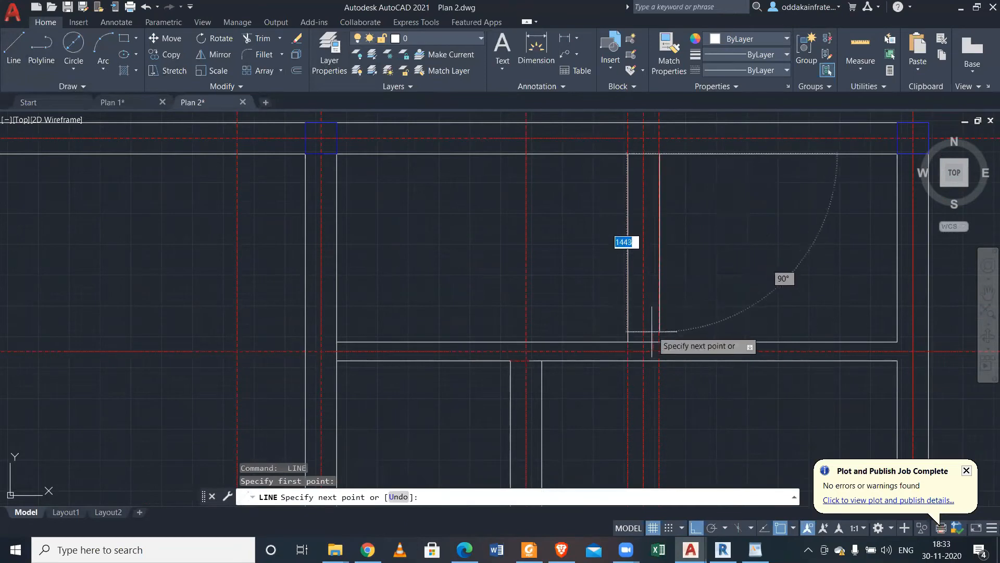
key(Escape)
Erase the two vertical offset centre lines beside the redrawn upper-right partition, keeping the middle centre line.
middle_drag(674, 201, 679, 321)
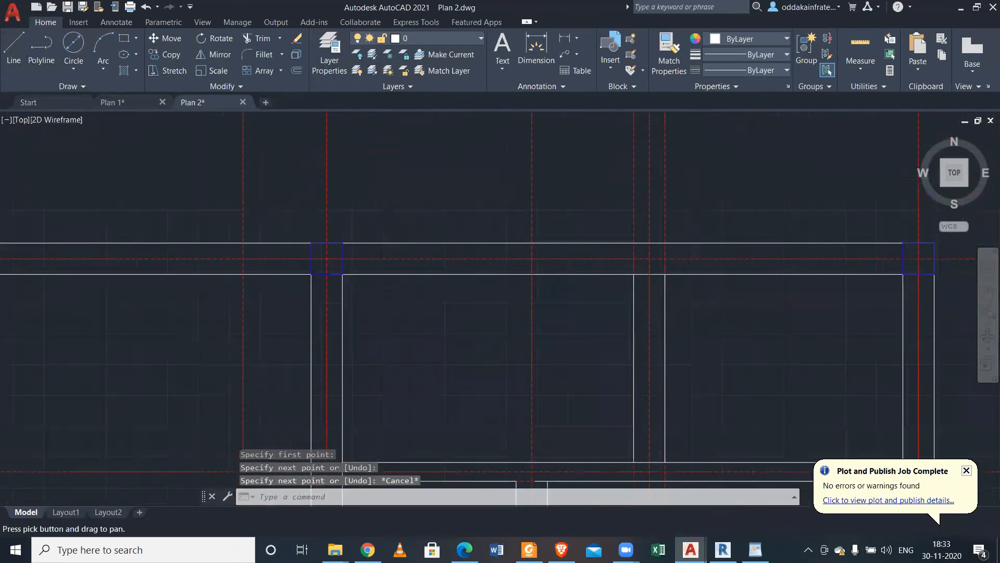
click(689, 210)
click(667, 168)
click(642, 193)
click(607, 157)
key(Delete)
Move the horizontal centre line below the upper-right rooms up onto the upper face line of that wall.
scroll(531, 234, down, 4)
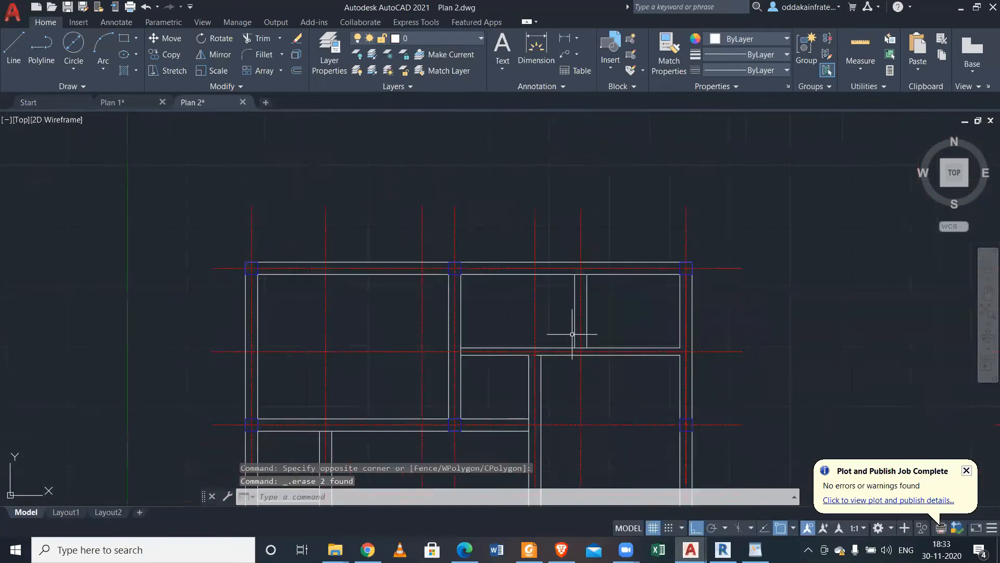
scroll(553, 344, up, 4)
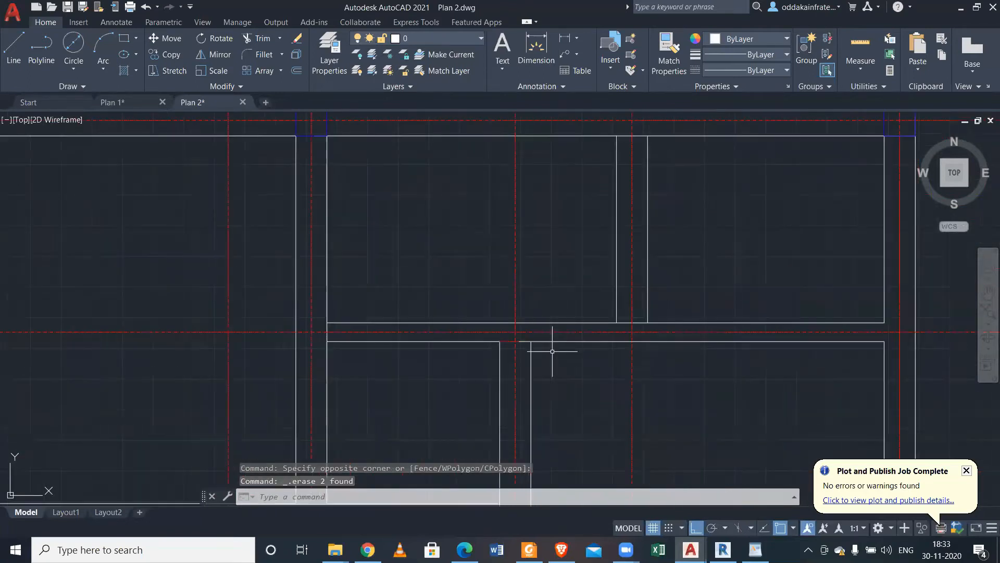
scroll(544, 343, down, 3)
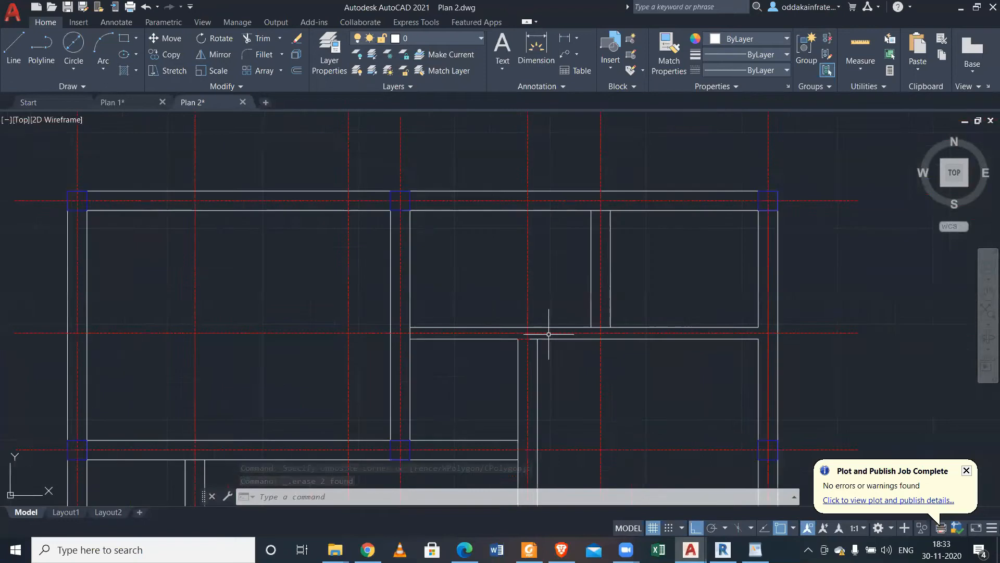
scroll(710, 326, up, 2)
scroll(711, 326, up, 2)
click(705, 363)
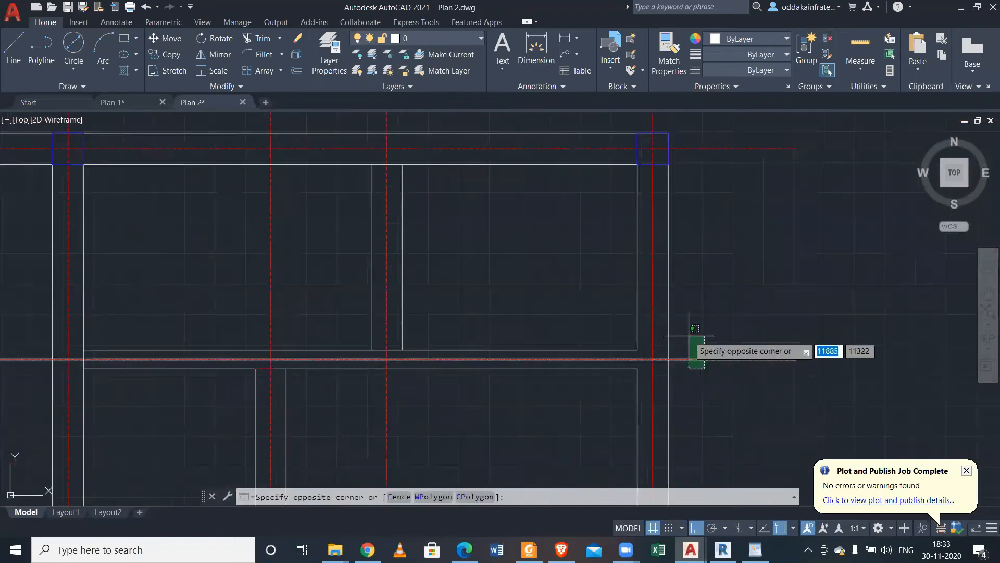
click(677, 339)
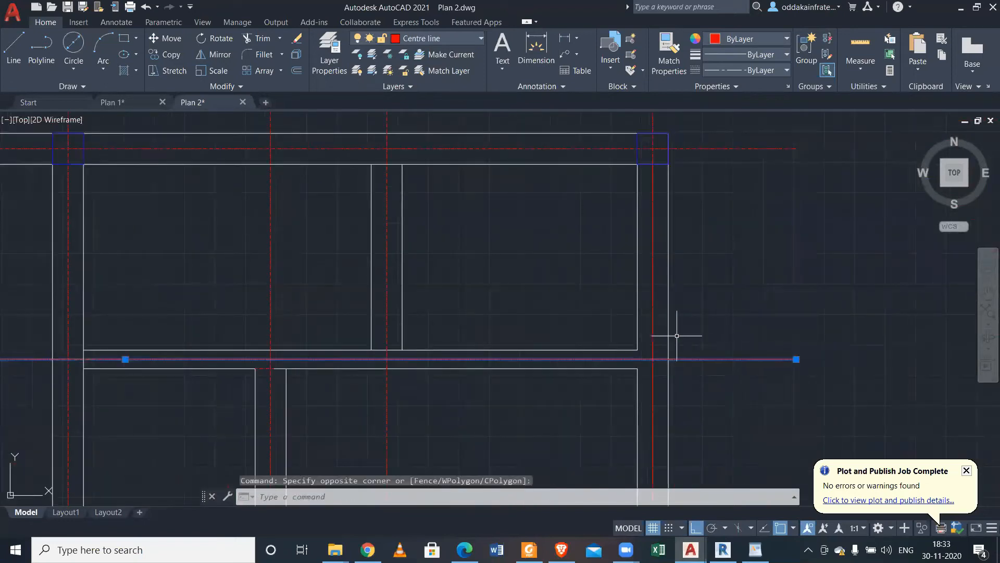
click(169, 38)
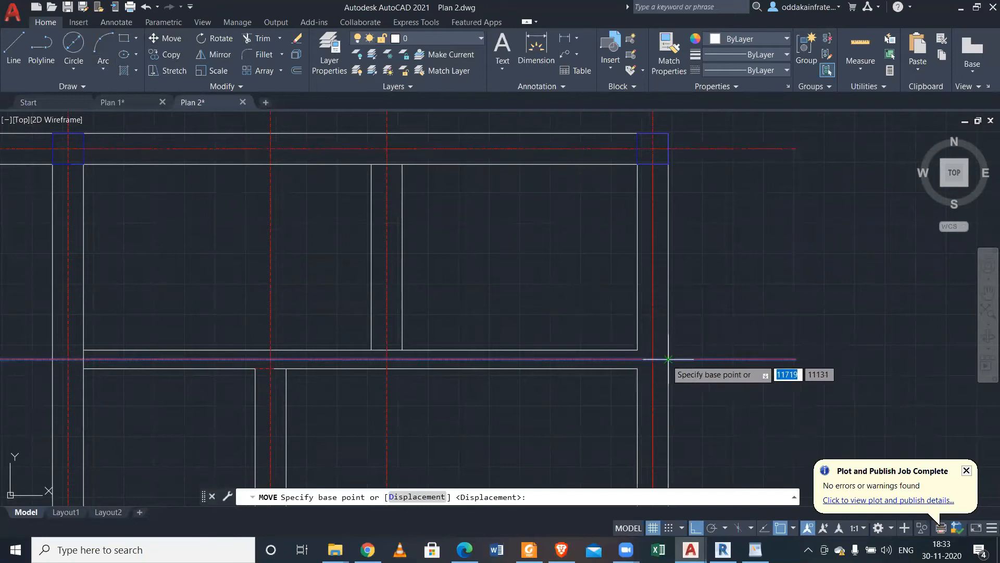
scroll(58, 365, up, 5)
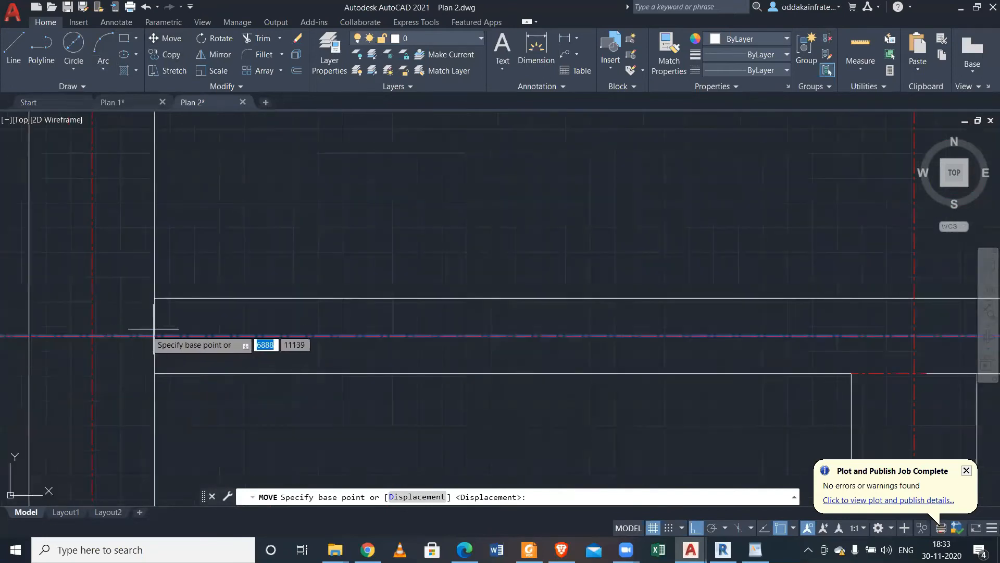
click(154, 335)
click(155, 298)
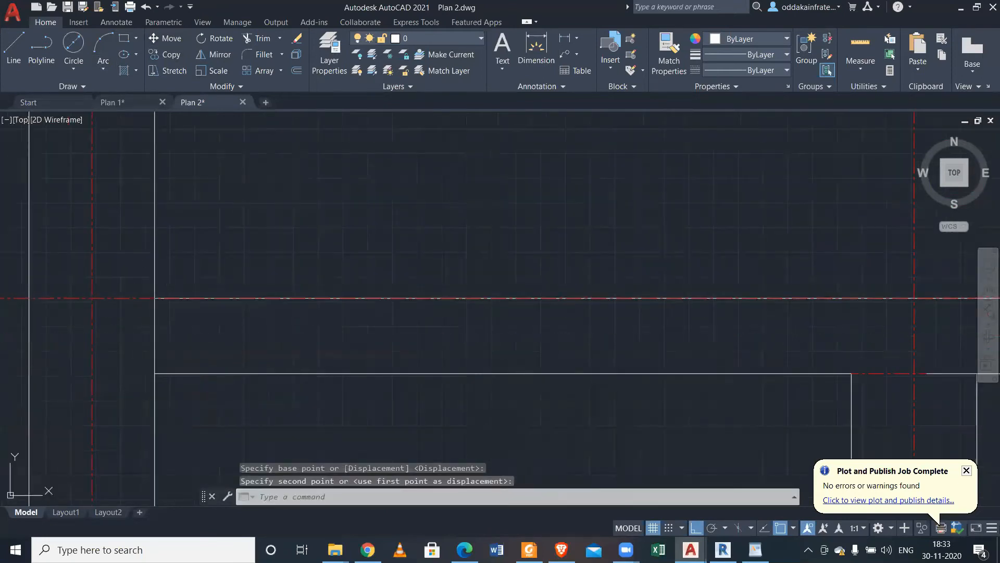
Erase the short red segment at the vertical partition junction and the horizontal wall's lower face line to its left.
key(Escape)
scroll(167, 272, down, 5)
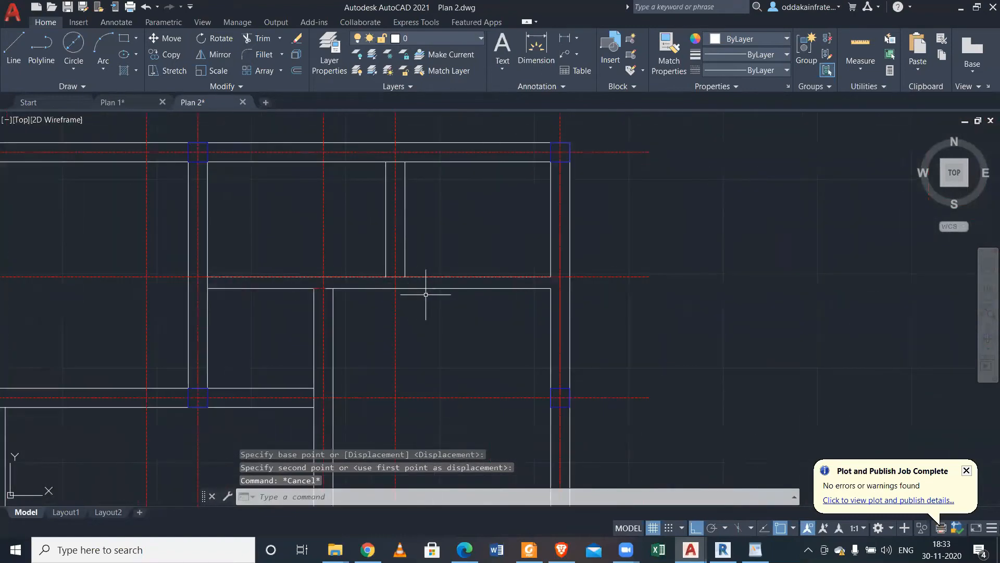
scroll(291, 289, up, 3)
scroll(365, 274, up, 3)
drag(417, 278, 406, 252)
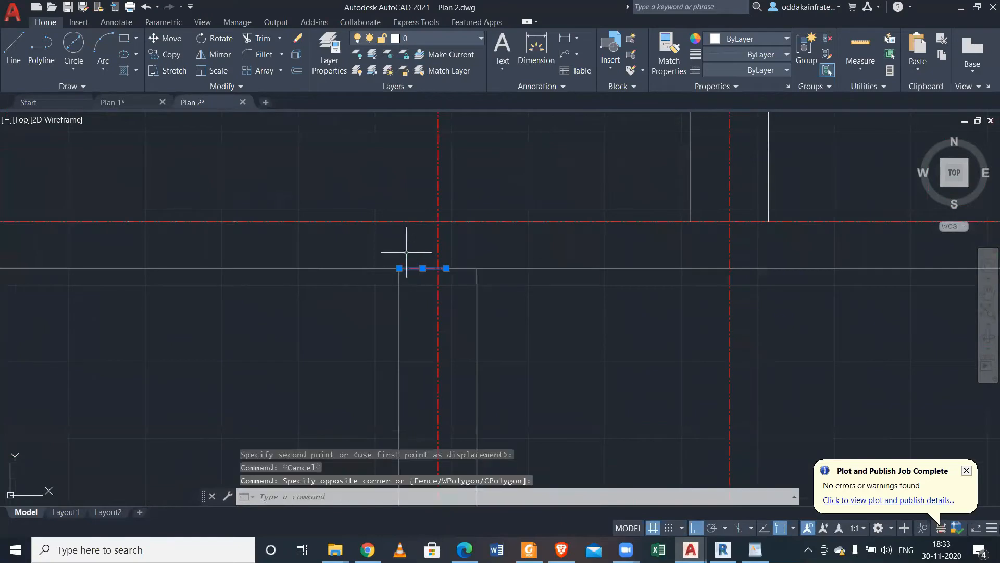
drag(348, 296, 285, 258)
key(Delete)
scroll(286, 256, down, 5)
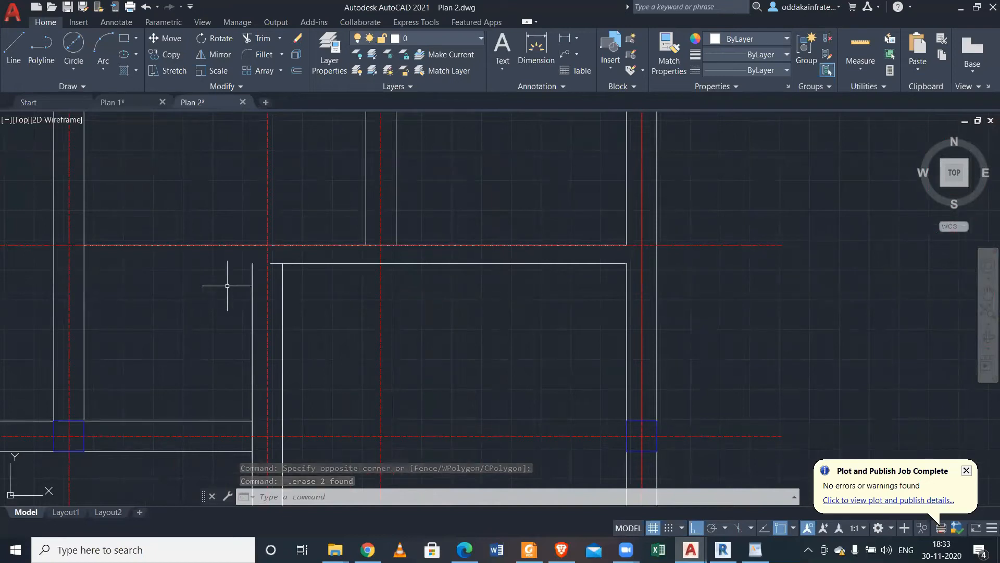
Extend the remaining lower face line of the horizontal wall across the partition to the left room wall.
click(84, 271)
text(ex)
key(Return)
drag(331, 272, 347, 256)
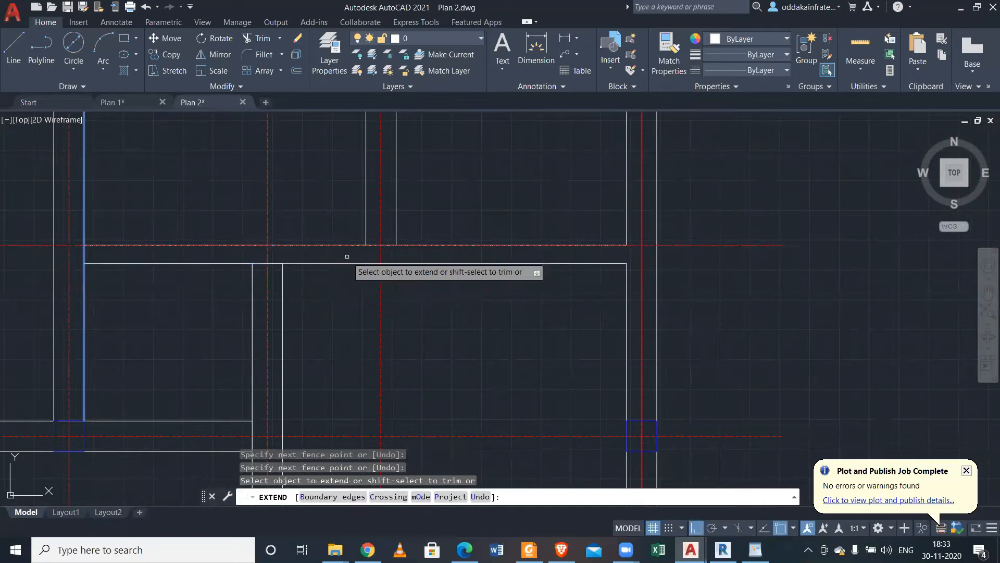
scroll(305, 289, down, 2)
key(Escape)
scroll(414, 261, down, 2)
middle_drag(403, 265, 476, 285)
scroll(477, 286, up, 2)
scroll(477, 286, down, 2)
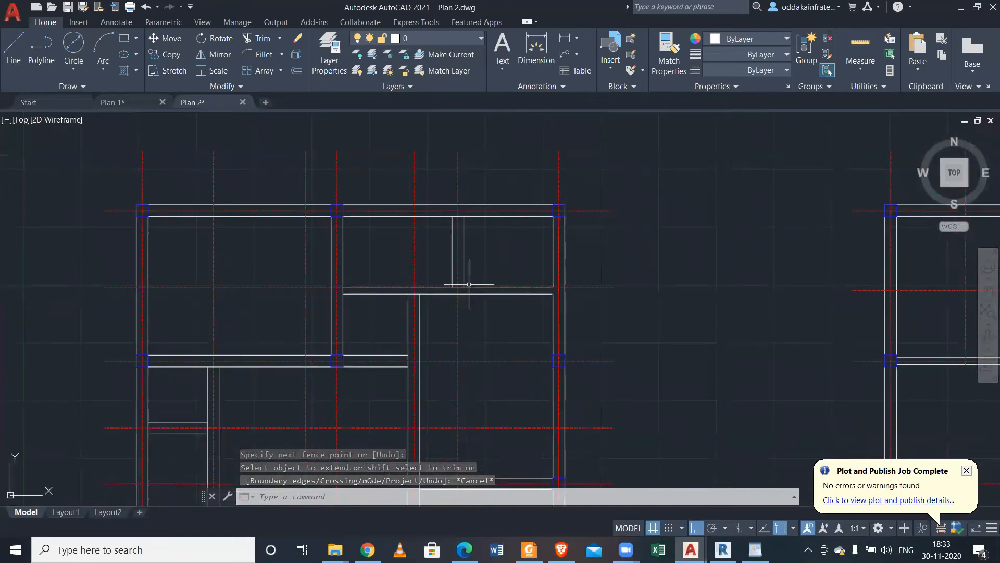
Erase the horizontal wall's upper face line that lies on the centre line, keeping the centre line itself.
scroll(486, 286, up, 3)
click(501, 284)
click(477, 214)
shift+click(772, 293)
shift+click(688, 185)
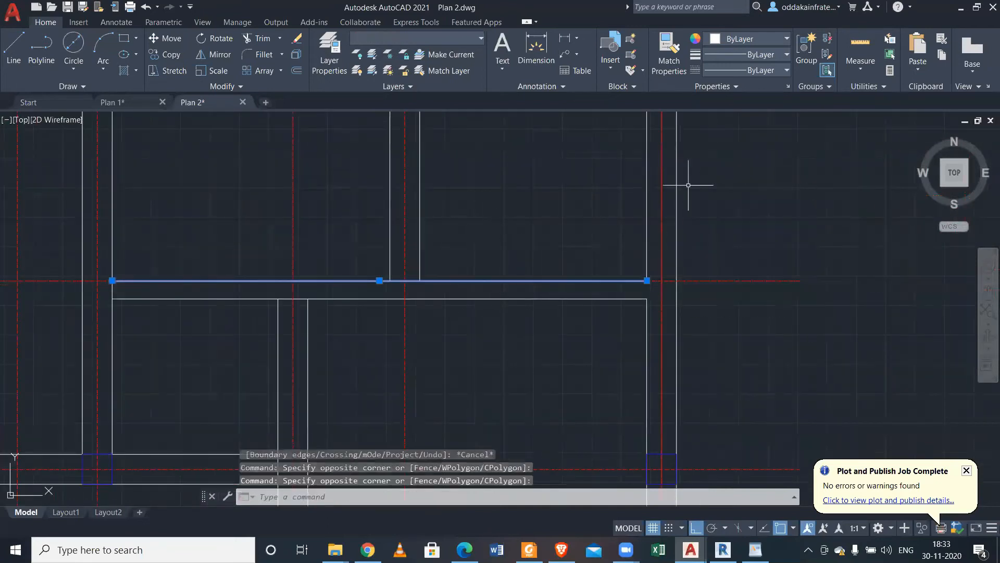
key(Delete)
scroll(620, 261, down, 2)
scroll(636, 246, up, 4)
scroll(636, 253, down, 2)
middle_drag(635, 251, 665, 302)
click(669, 315)
click(654, 302)
text(o)
key(Return)
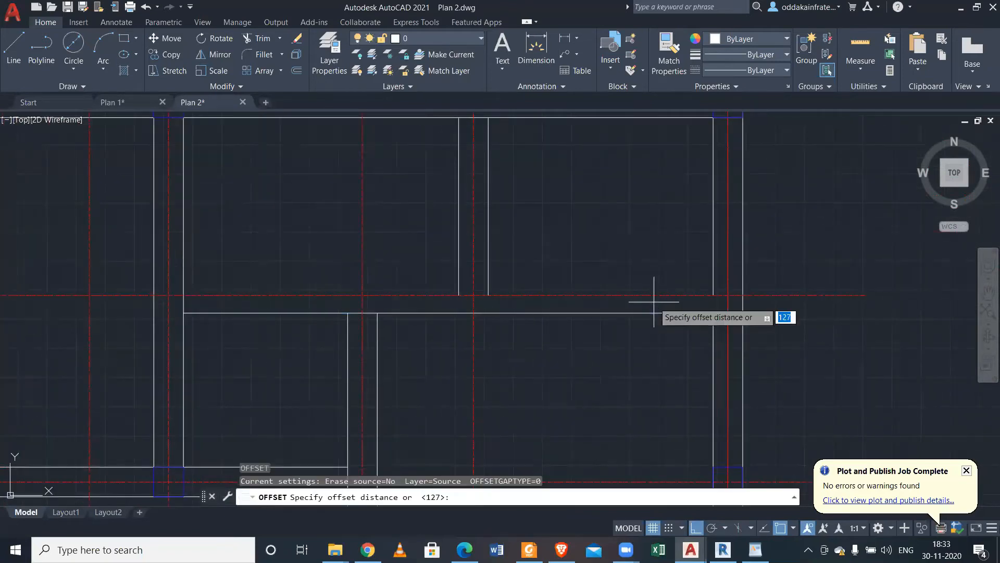
key(Return)
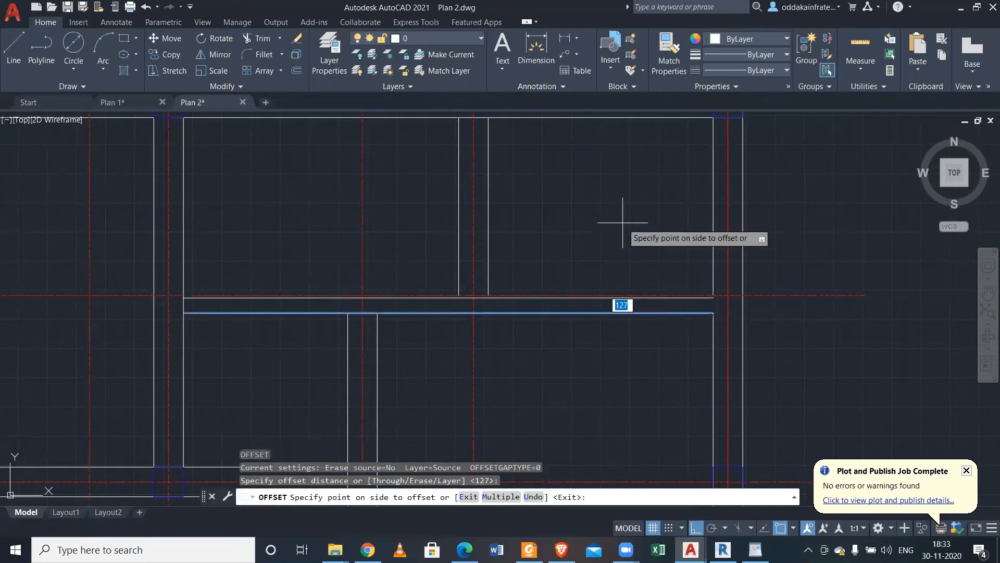
key(Escape)
Offset the horizontal wall's lower face line 254 upwards to form its upper face.
click(664, 325)
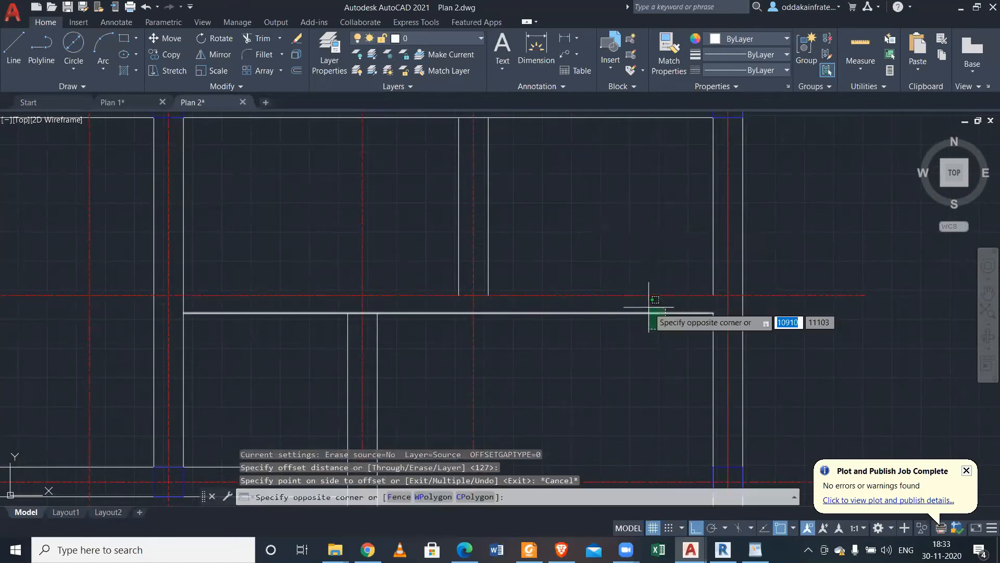
click(648, 307)
text(o)
key(Return)
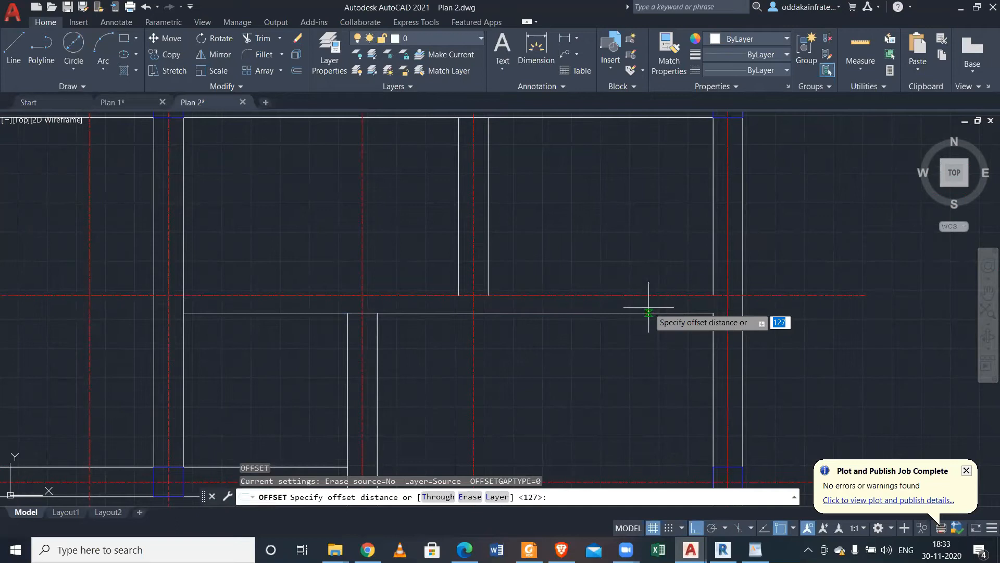
key(Return)
click(649, 238)
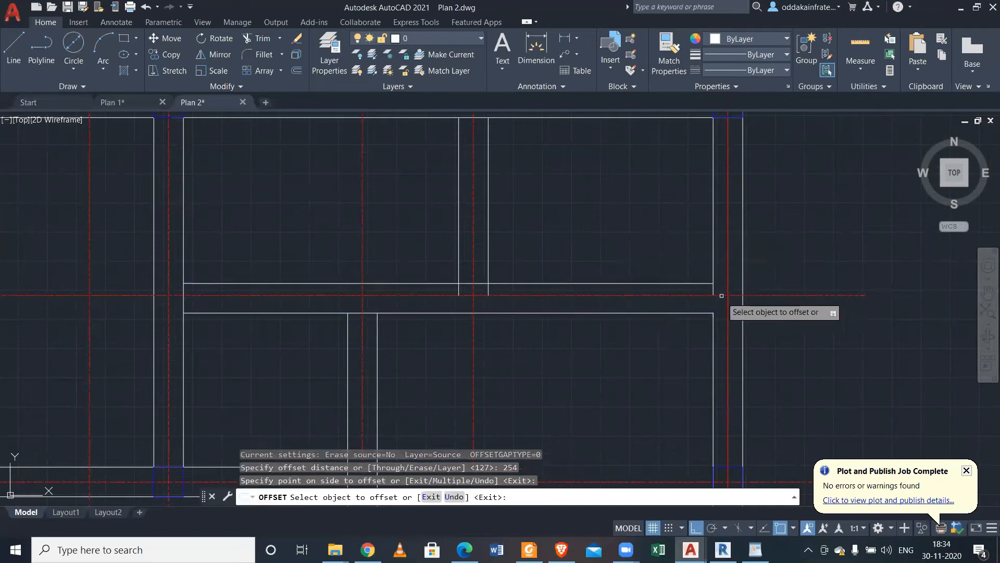
key(Escape)
Trim the right wall's inner face and both lines of the upper-right partition where they extend below the new upper face line.
scroll(731, 277, up, 4)
key(Return)
drag(665, 330, 625, 341)
scroll(629, 323, down, 4)
scroll(350, 330, up, 4)
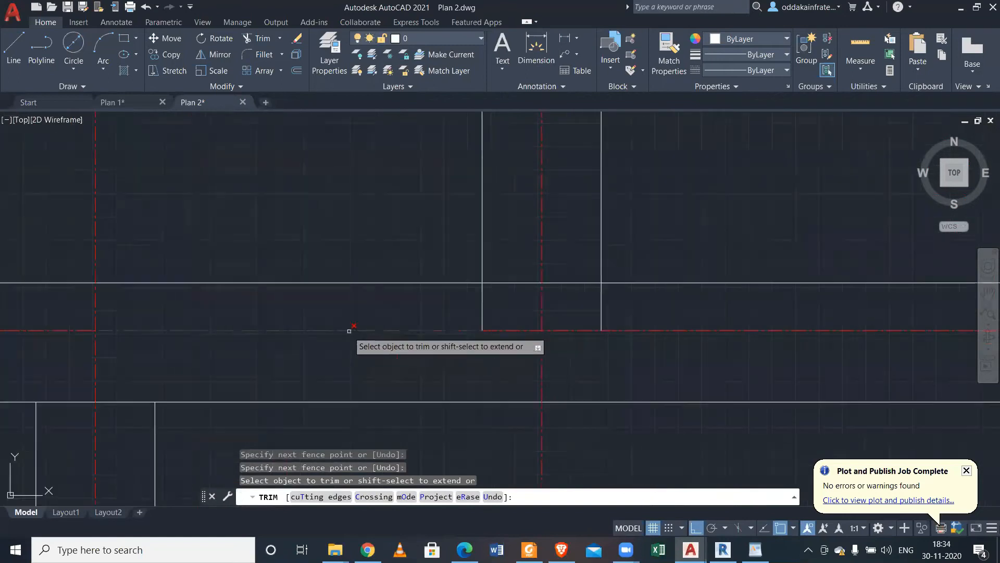
drag(630, 301, 581, 300)
drag(515, 304, 451, 300)
scroll(452, 300, down, 4)
scroll(303, 348, down, 3)
middle_drag(373, 354, 403, 309)
scroll(576, 291, up, 5)
key(Escape)
scroll(465, 216, down, 4)
middle_drag(464, 216, 419, 261)
click(422, 242)
click(411, 214)
scroll(363, 232, down, 2)
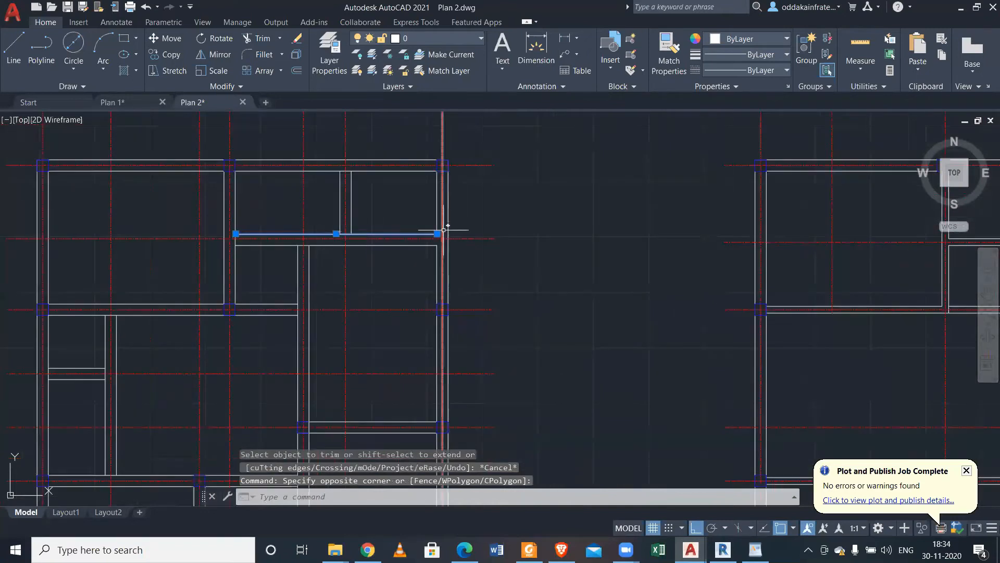
key(Escape)
Join the right outer wall's inner face lines above and below the corrected horizontal wall into one line.
scroll(444, 229, up, 4)
click(447, 261)
click(423, 261)
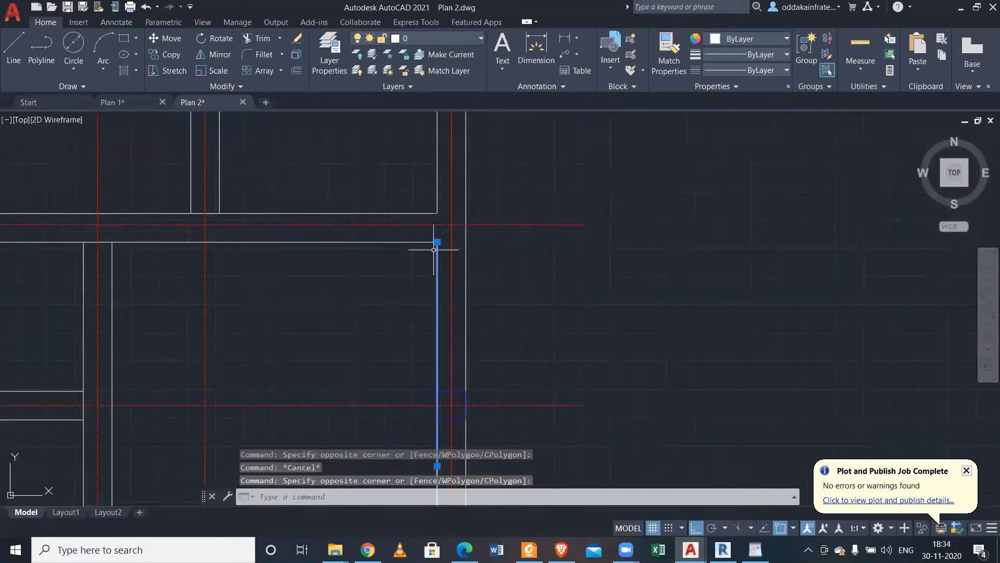
click(437, 241)
key(Escape)
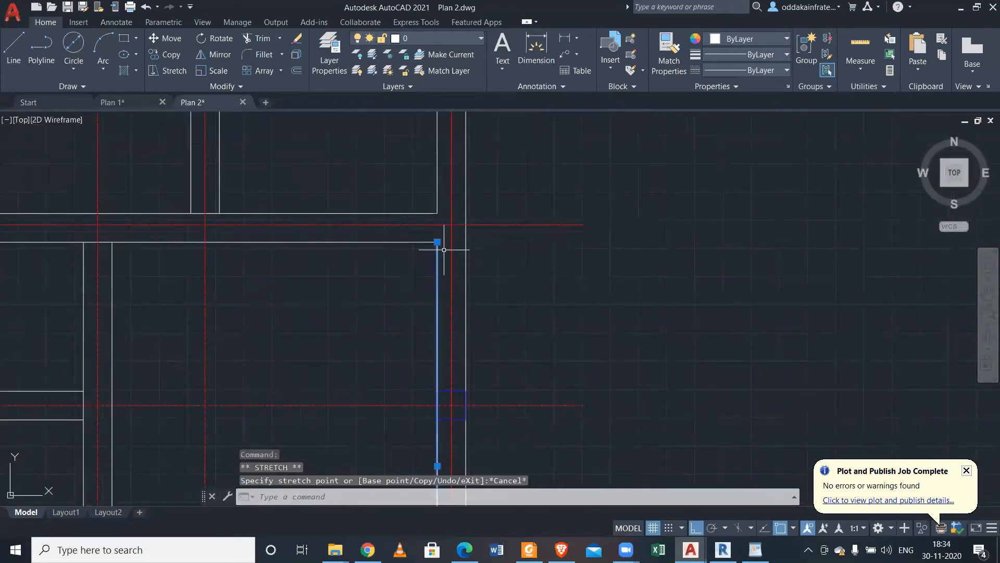
click(451, 194)
click(413, 178)
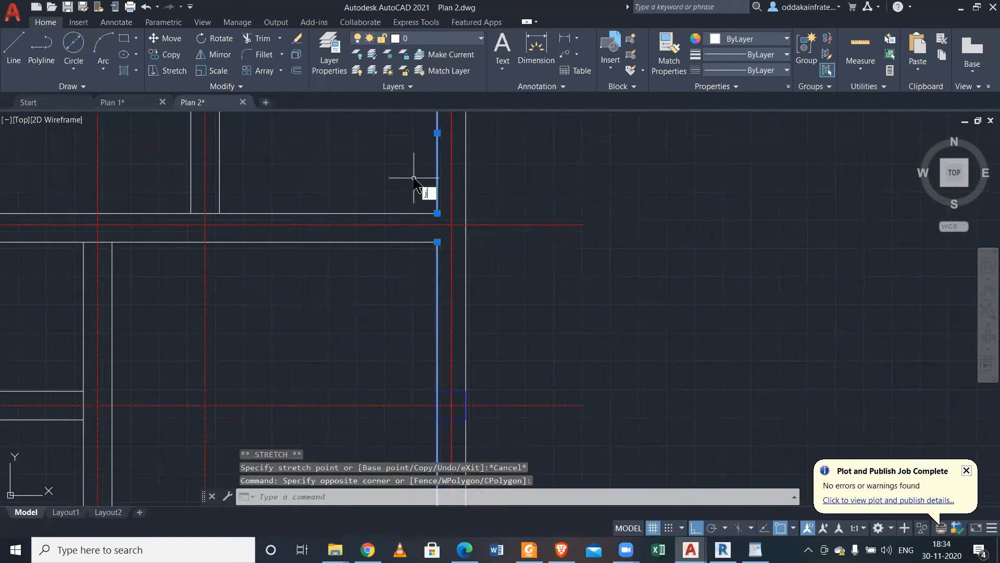
text(j)
key(Return)
scroll(459, 245, down, 4)
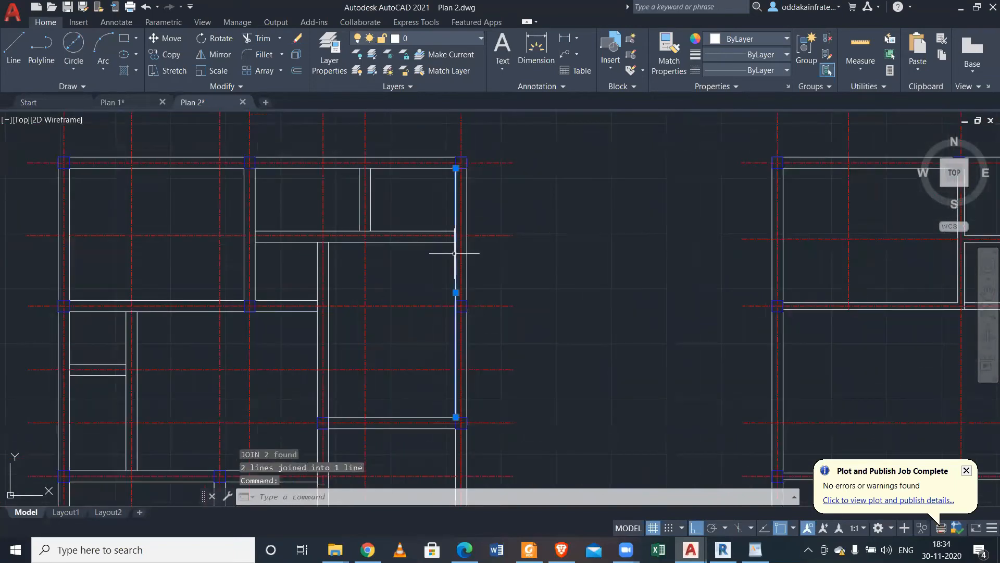
Join the right outer wall's inner face lines across the end of the next horizontal wall below.
scroll(430, 289, up, 3)
click(469, 276)
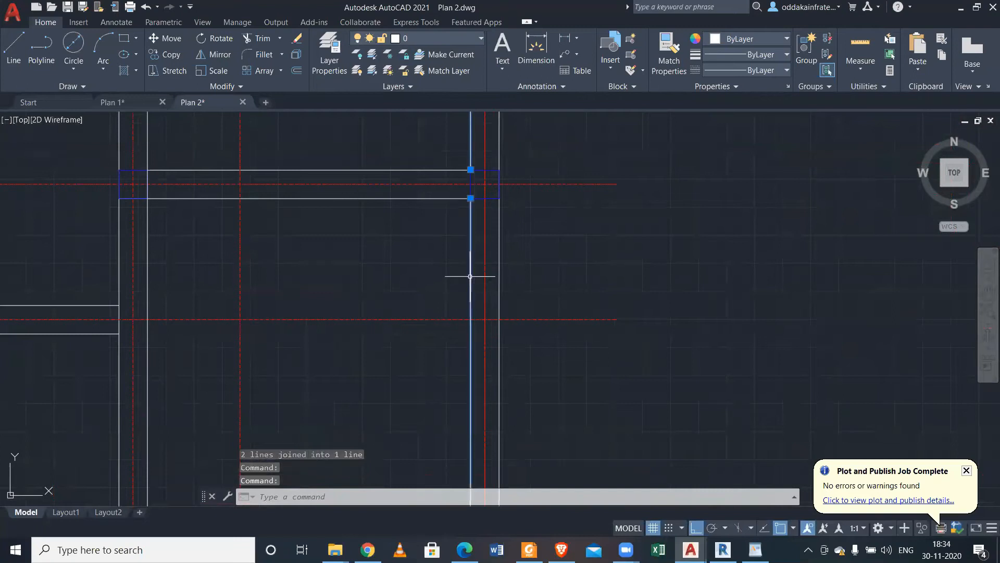
key(Return)
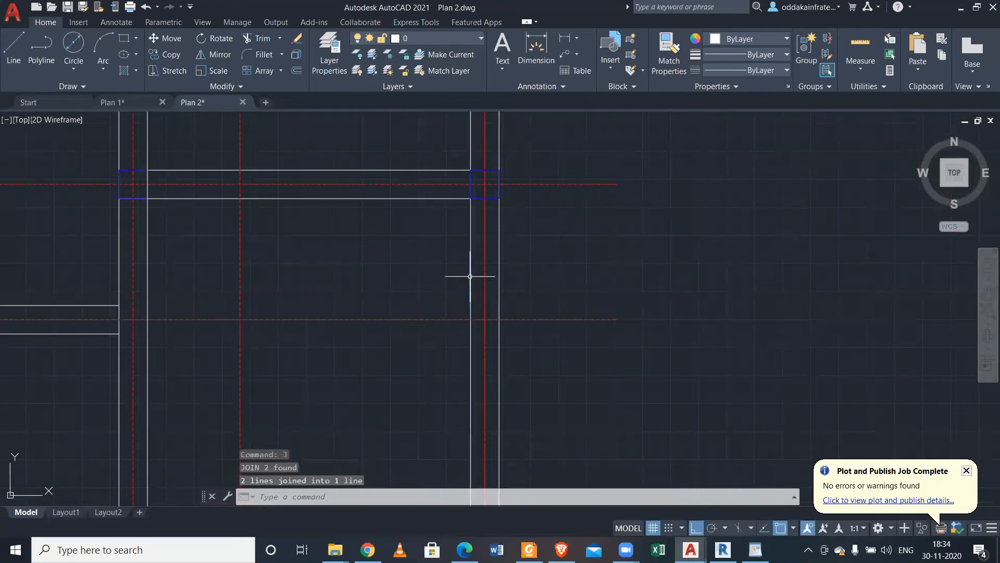
click(469, 277)
scroll(468, 312, down, 8)
scroll(466, 322, up, 2)
scroll(485, 250, down, 2)
scroll(469, 203, up, 6)
key(Escape)
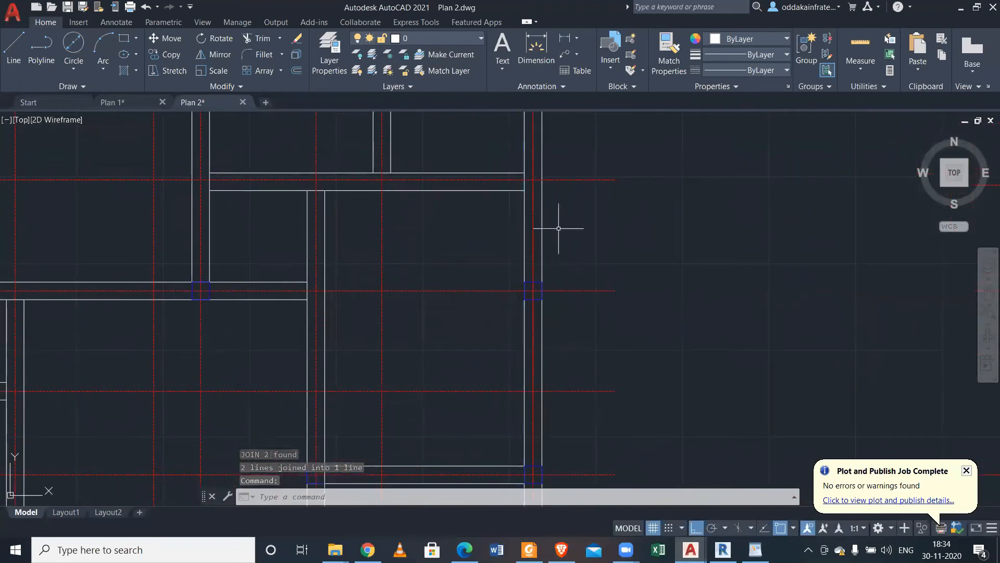
Examine the ground floor's outer and partition walls and their junctions for remaining errors.
click(542, 219)
scroll(542, 219, down, 6)
key(Escape)
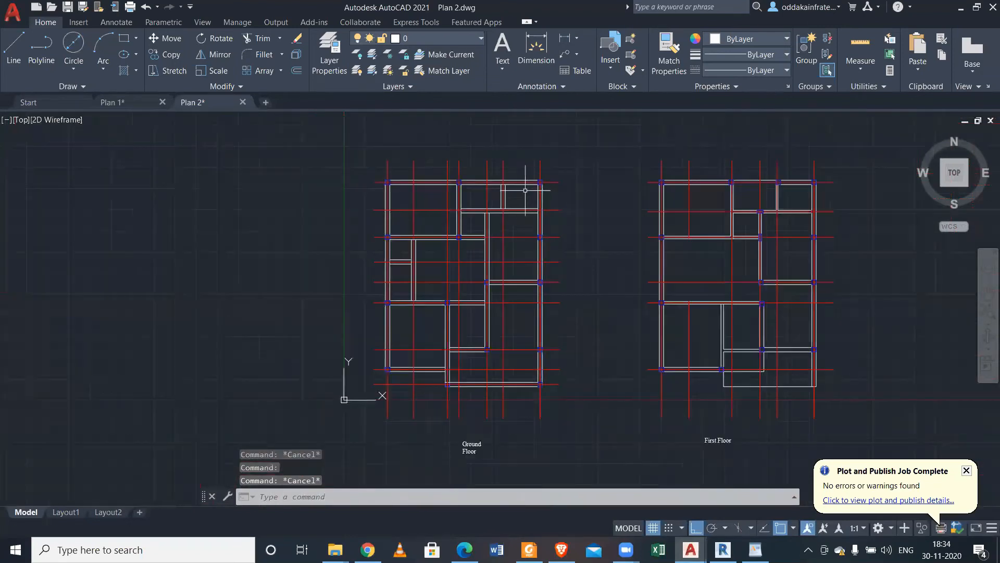
scroll(525, 190, up, 5)
scroll(499, 201, down, 5)
middle_drag(431, 249, 491, 208)
scroll(375, 282, up, 5)
scroll(376, 278, down, 5)
middle_drag(412, 299, 426, 198)
scroll(503, 201, up, 3)
scroll(594, 166, down, 2)
scroll(541, 314, down, 6)
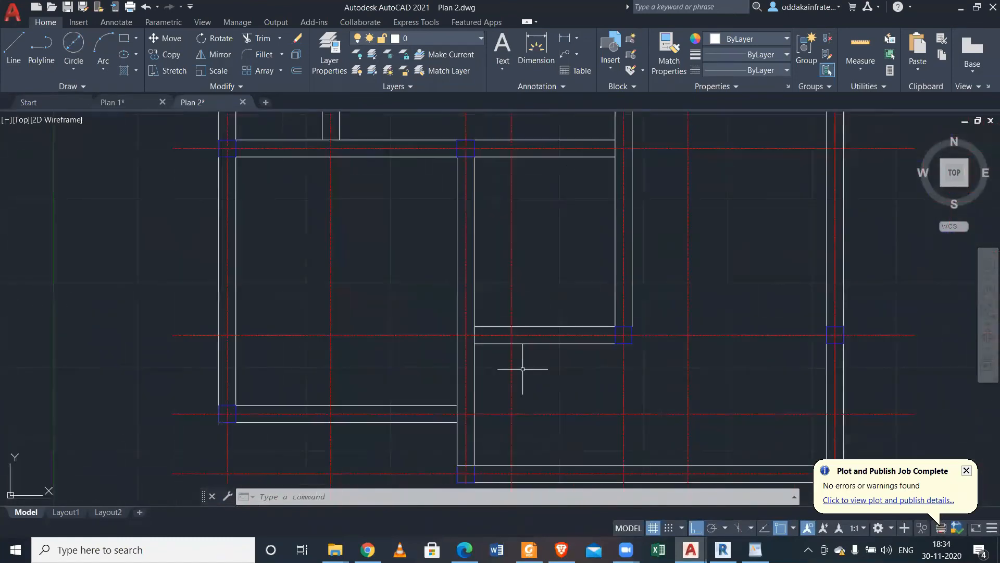
middle_drag(419, 189, 399, 263)
scroll(399, 263, up, 6)
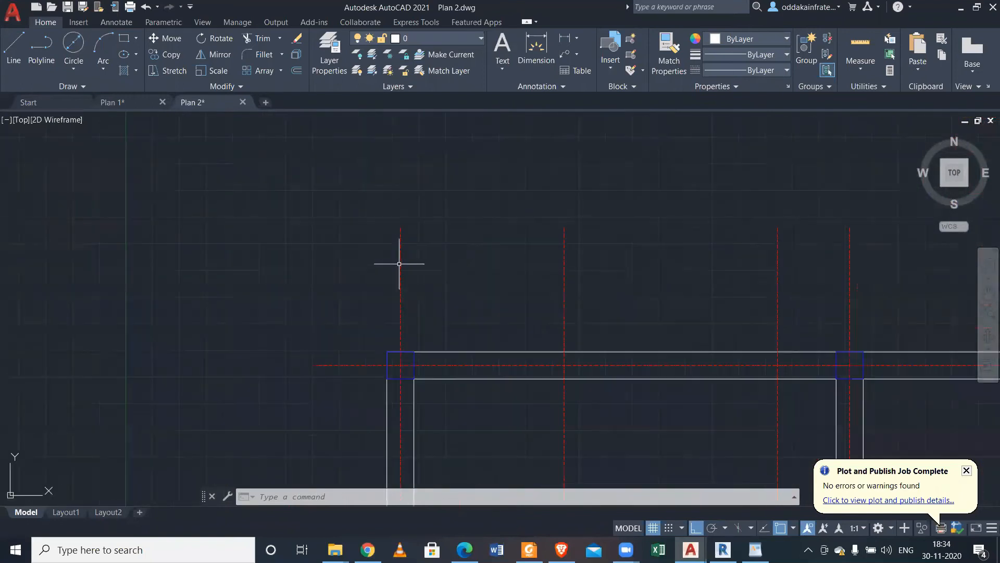
click(335, 343)
middle_drag(715, 394, 443, 292)
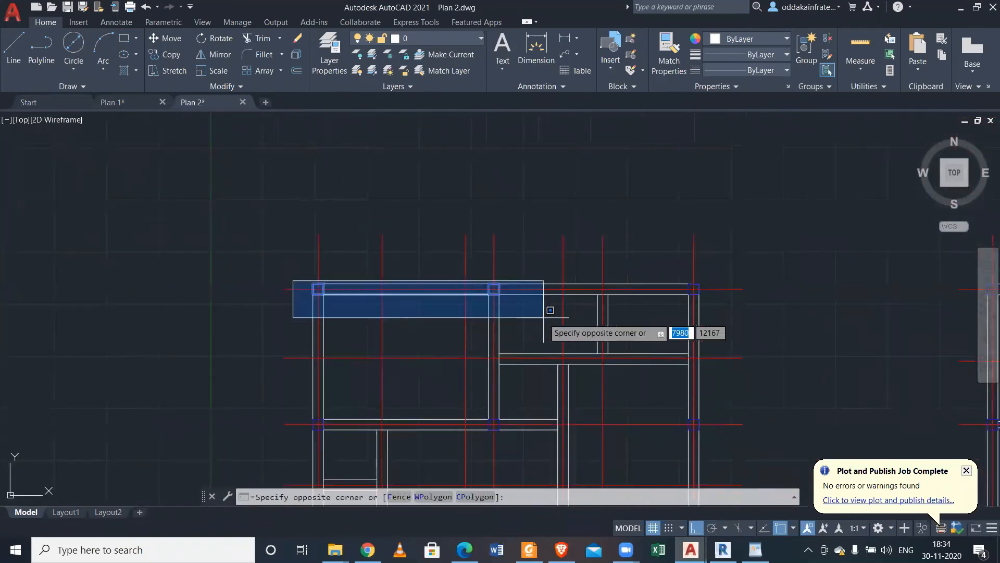
key(Escape)
scroll(480, 279, up, 4)
click(480, 277)
key(Escape)
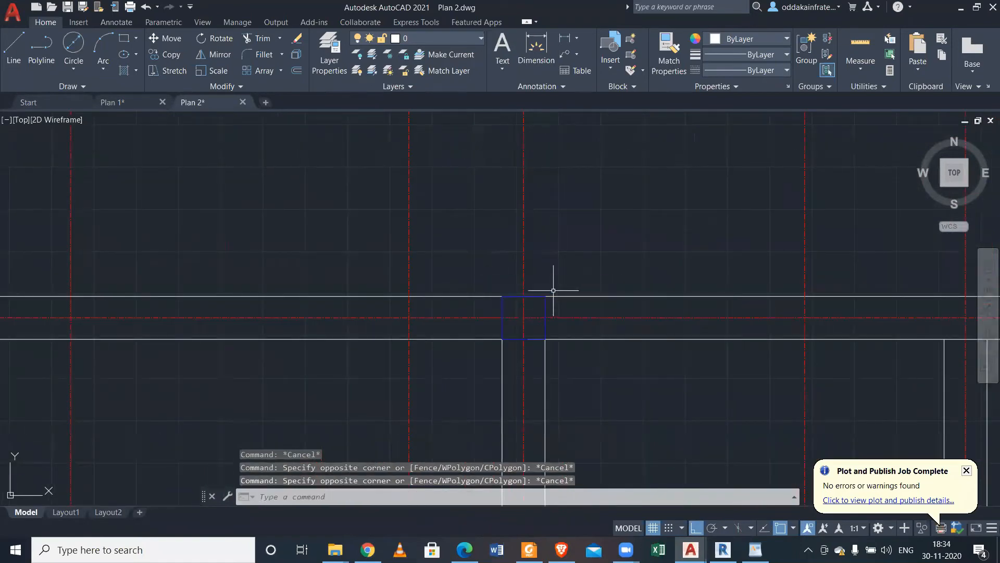
scroll(554, 286, down, 3)
click(494, 298)
key(Escape)
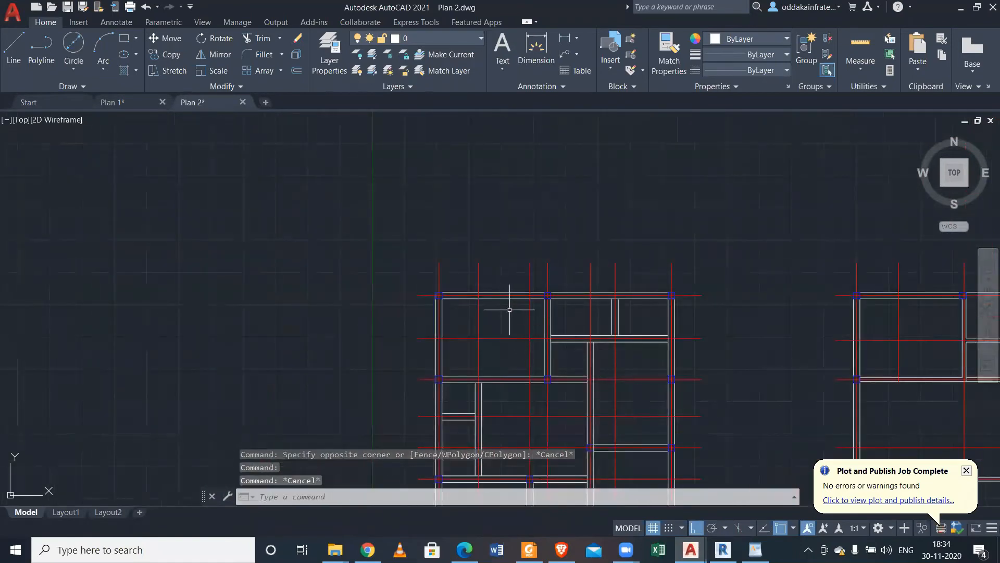
Join the top outer wall's two inner face lines across the middle column into one line.
click(513, 298)
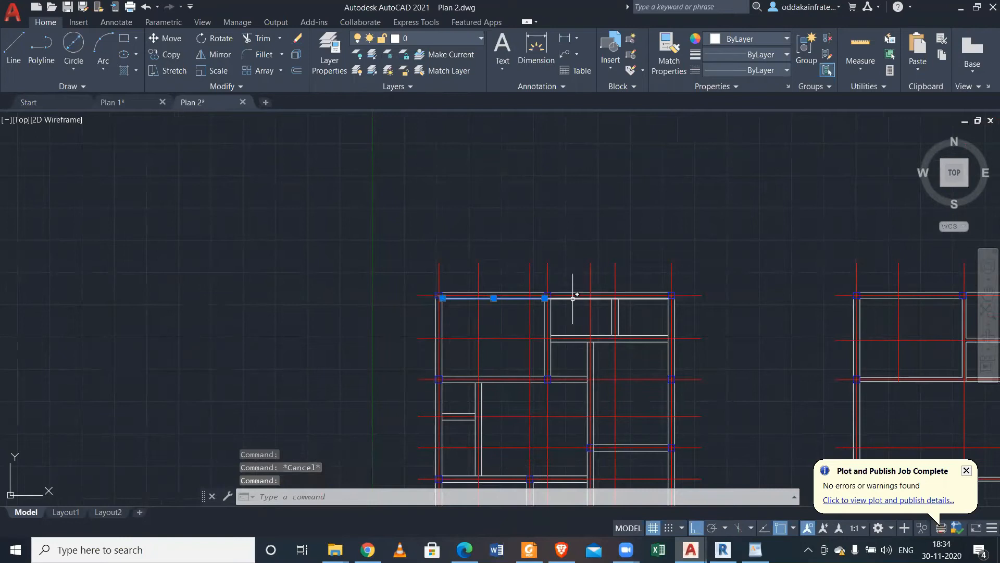
scroll(578, 293, up, 5)
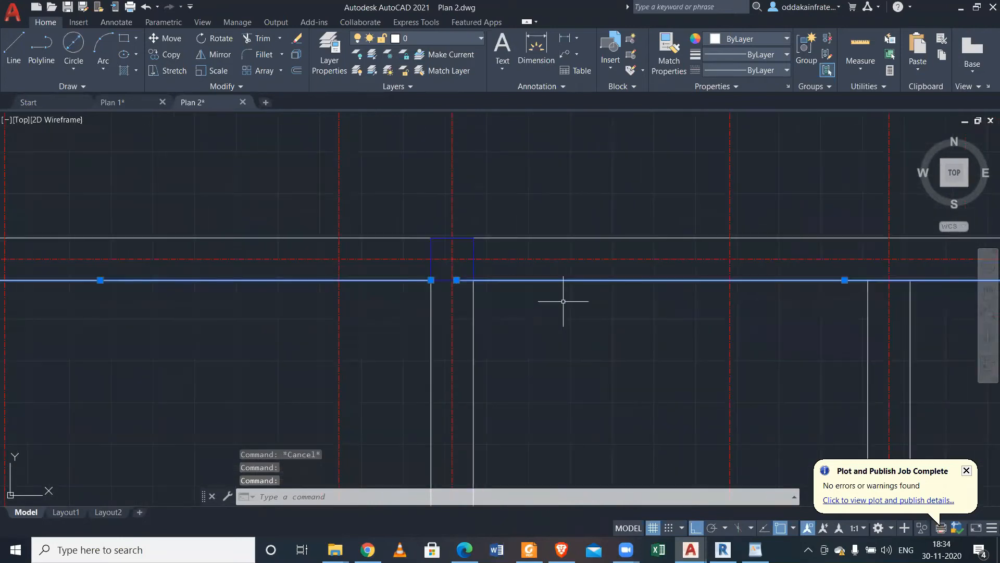
text(j)
key(Return)
click(323, 186)
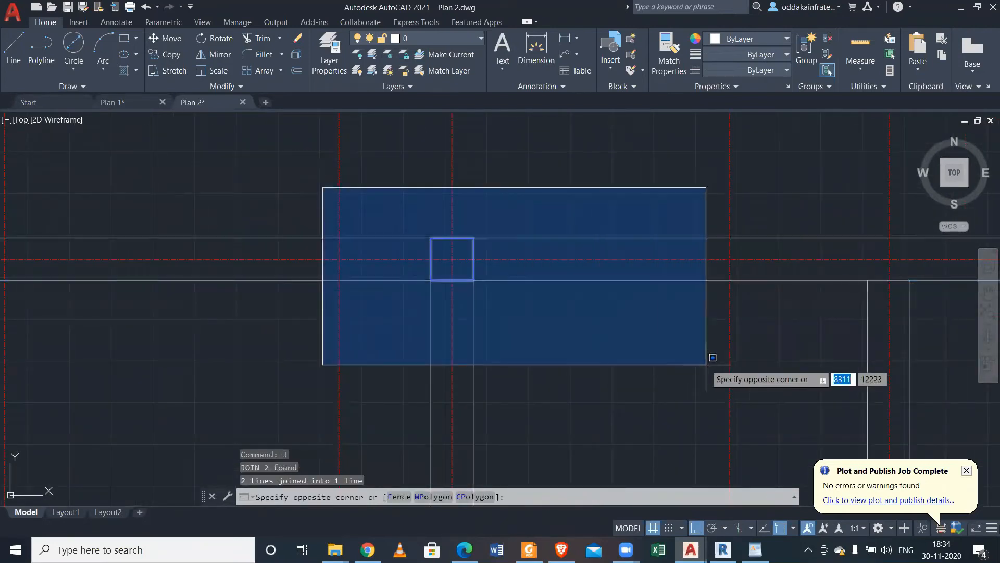
scroll(612, 335, down, 4)
key(Escape)
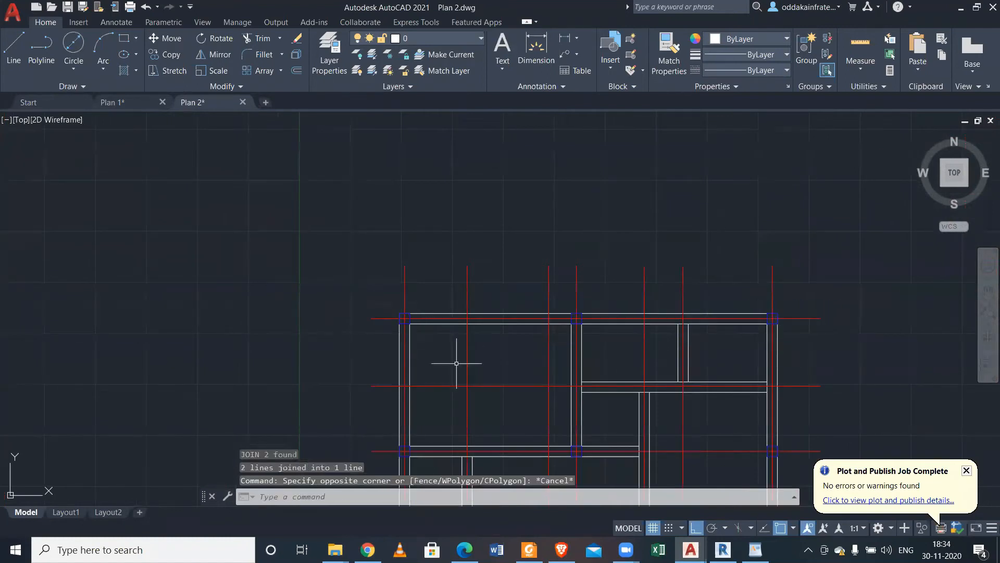
scroll(381, 234, down, 2)
click(334, 200)
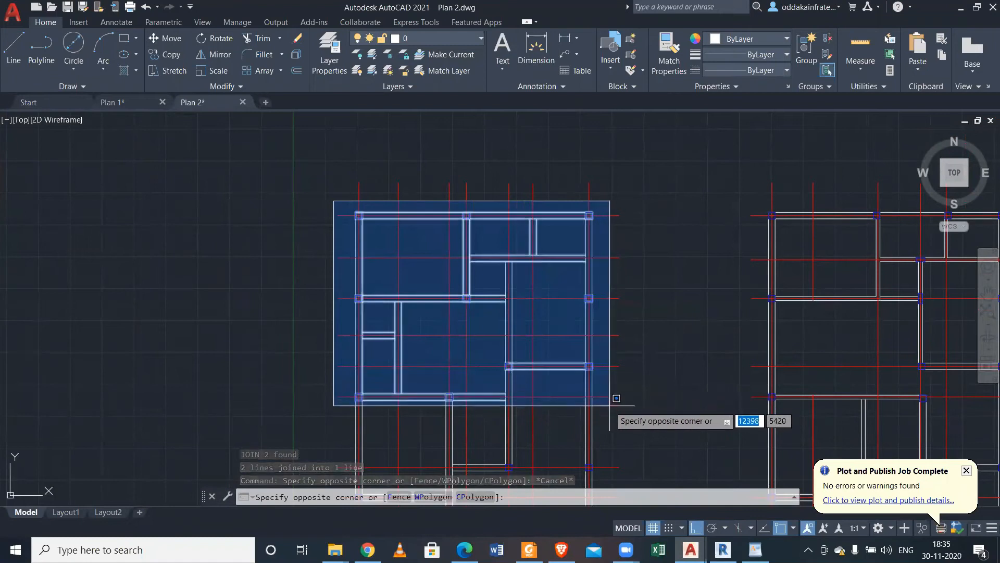
middle_drag(598, 325, 534, 258)
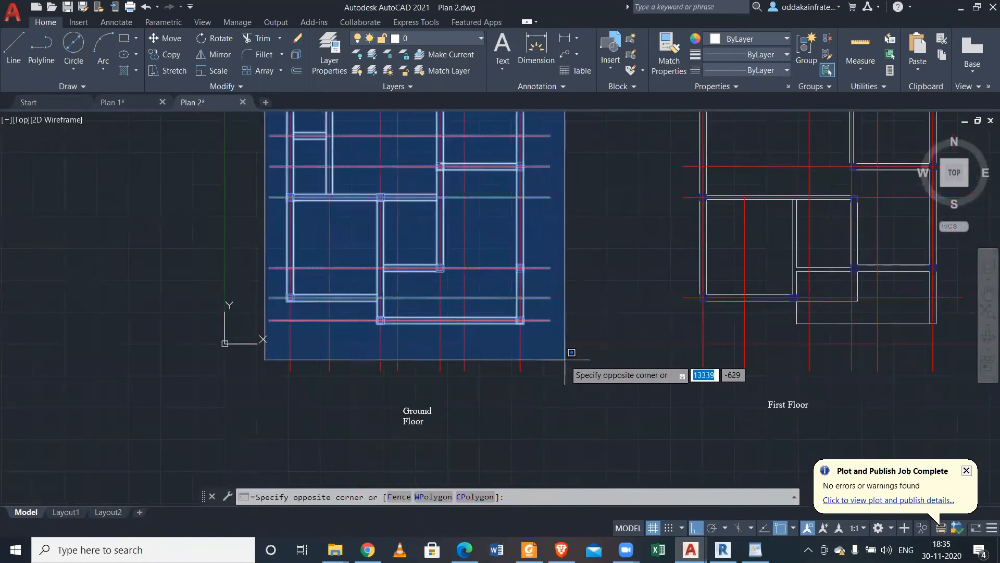
key(Escape)
key(Escape)
scroll(484, 308, up, 5)
click(477, 298)
key(Escape)
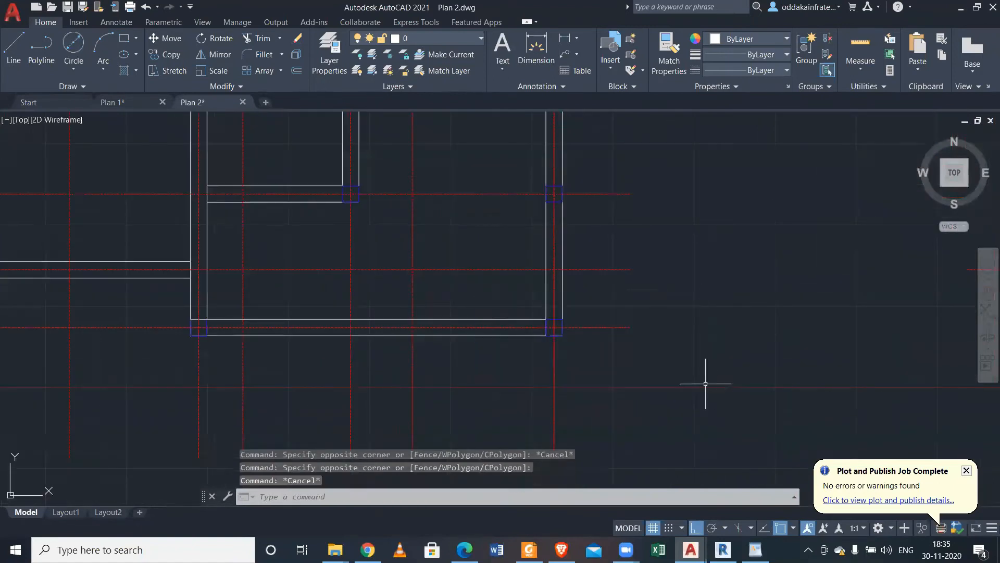
scroll(618, 359, down, 8)
click(480, 206)
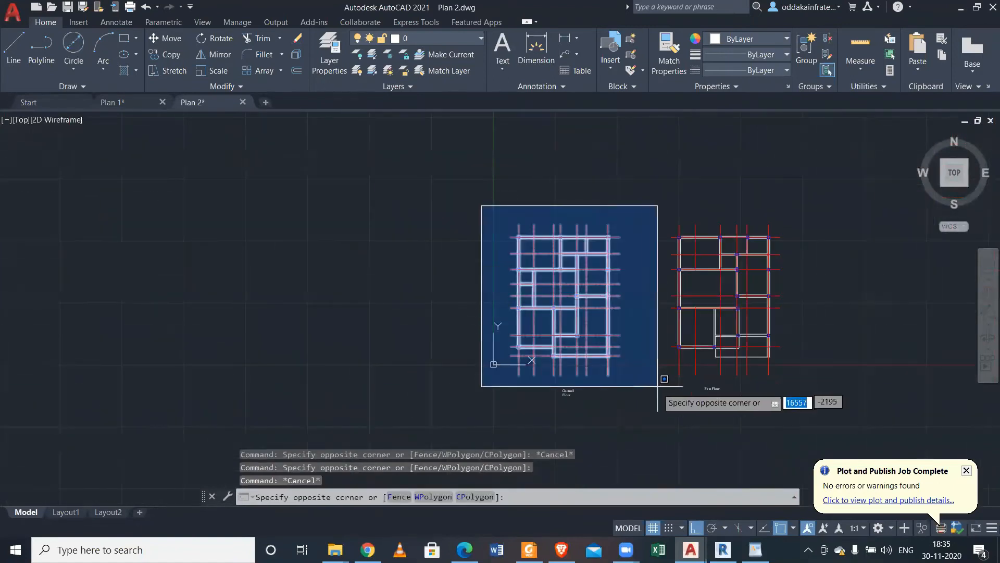
scroll(646, 401, up, 5)
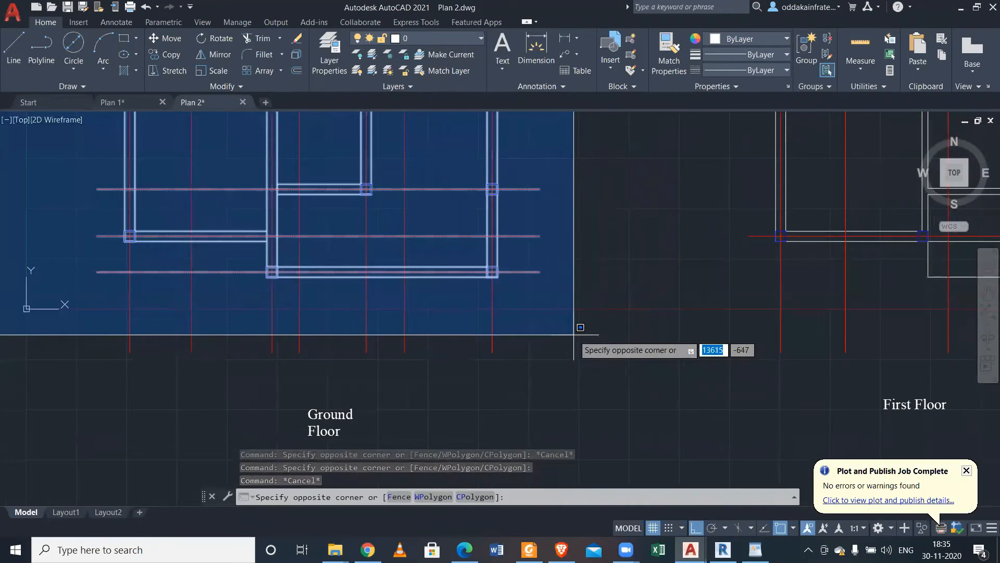
key(Escape)
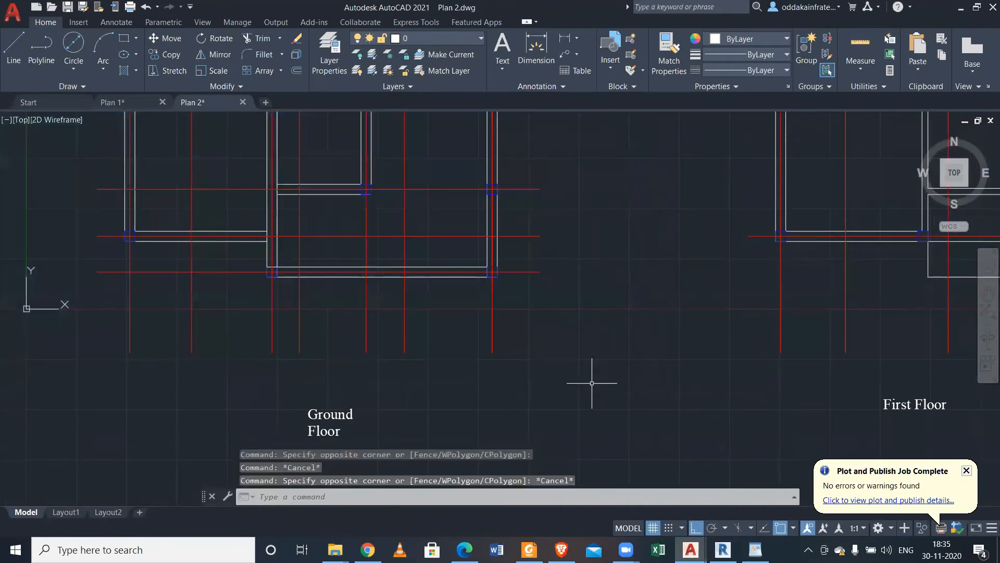
middle_drag(454, 294, 527, 398)
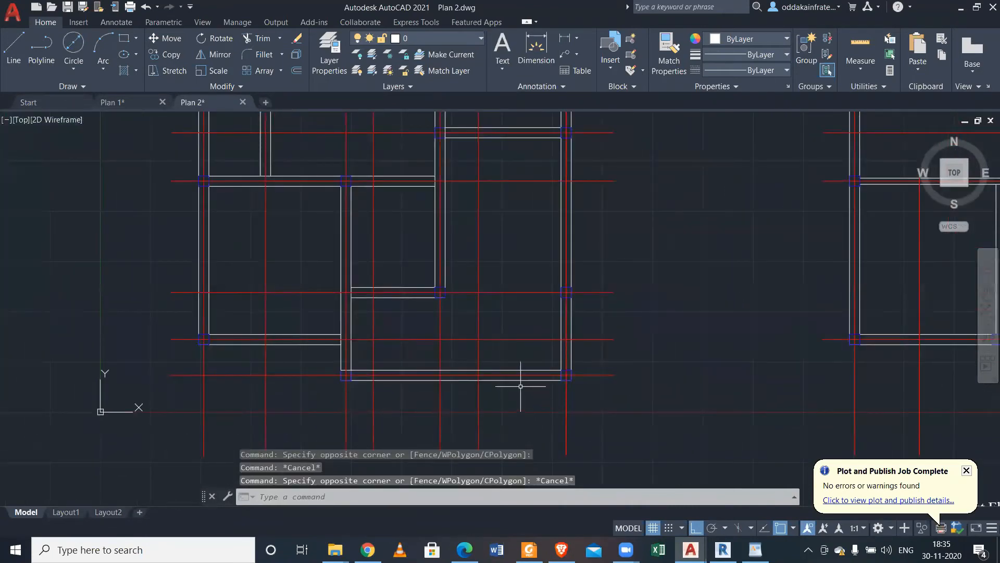
scroll(519, 382, down, 2)
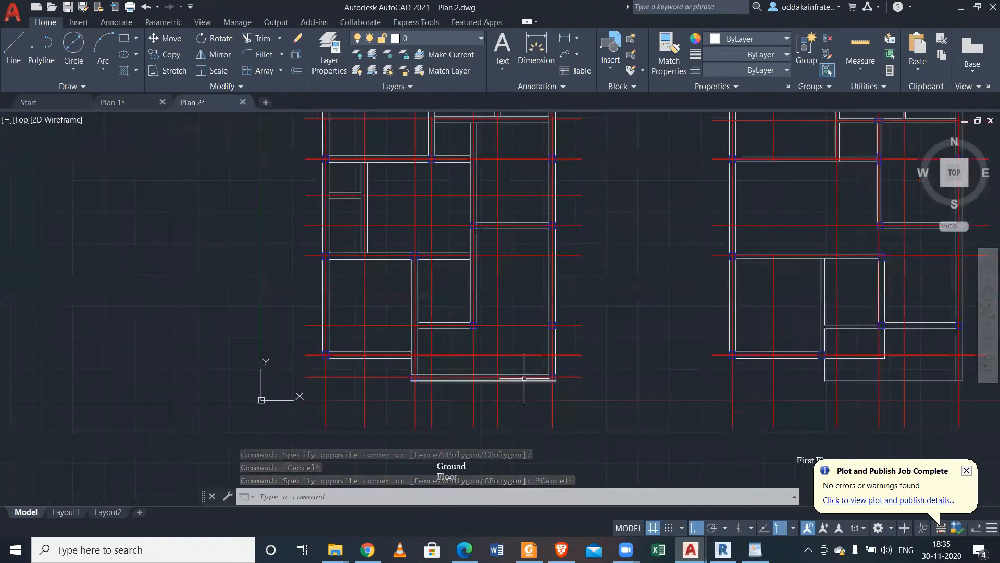
scroll(521, 373, down, 2)
click(357, 152)
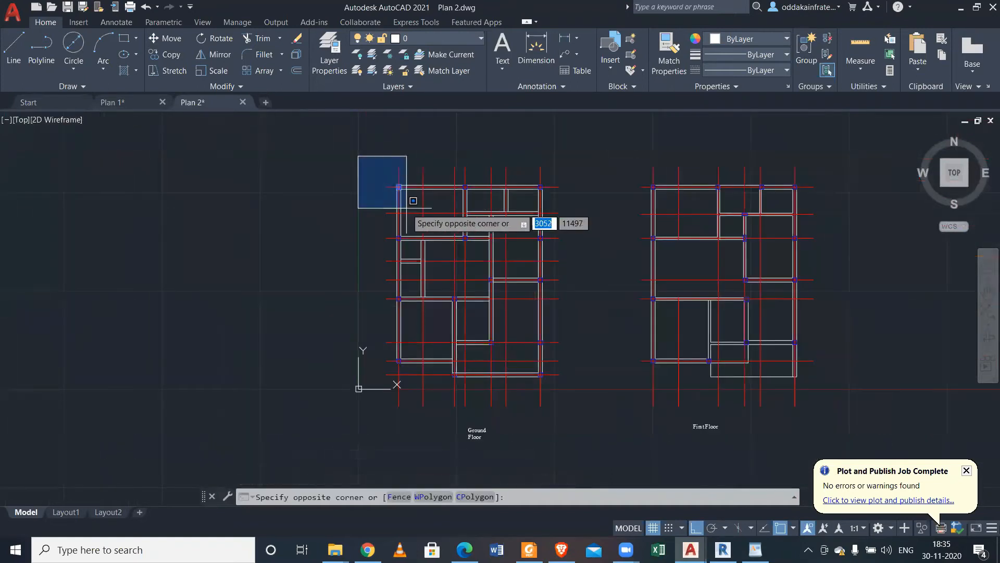
scroll(407, 208, up, 4)
scroll(413, 200, down, 2)
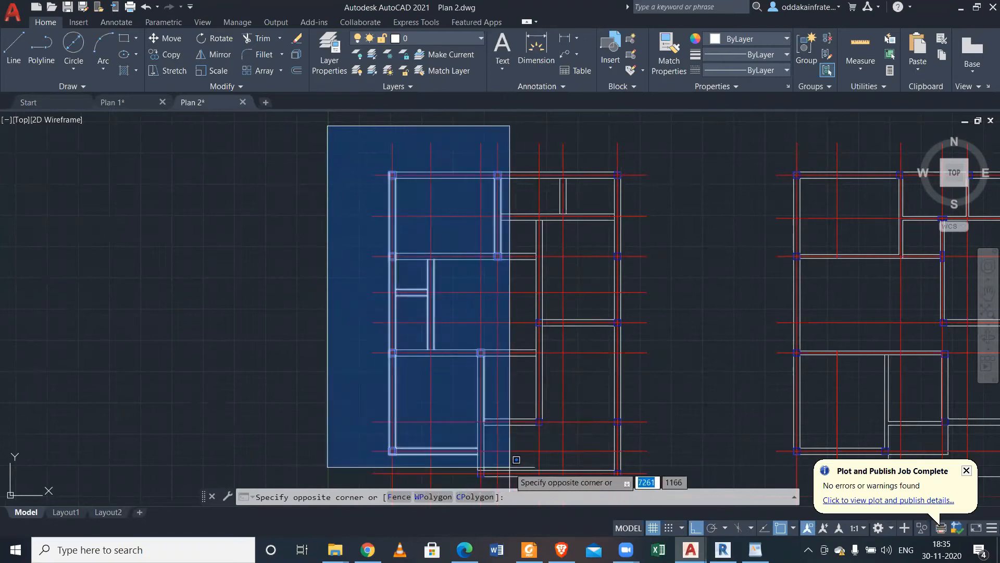
key(Escape)
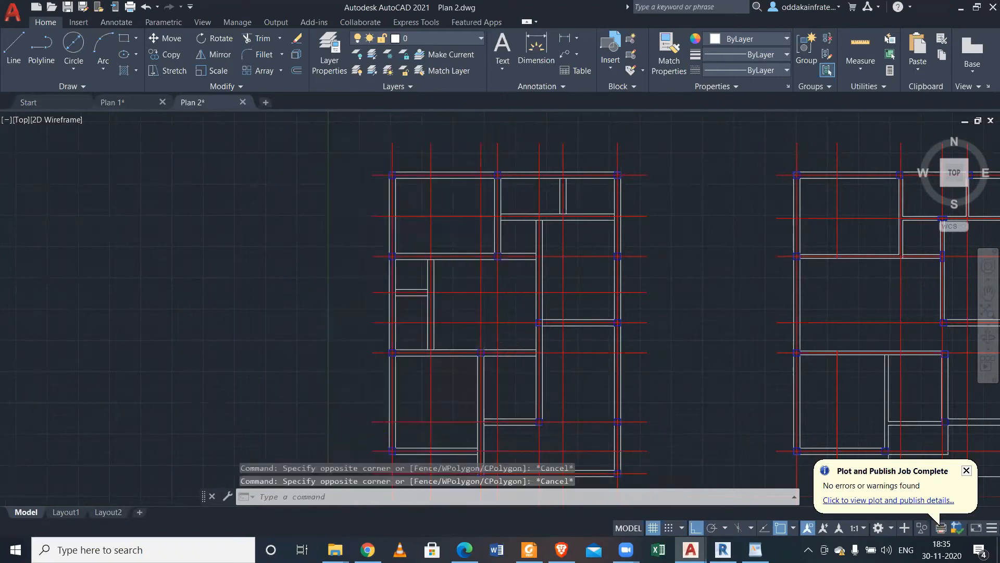
Join the two right-face lines of the lower middle vertical wall, above and below the short horizontal partition, into one line.
scroll(500, 295, up, 5)
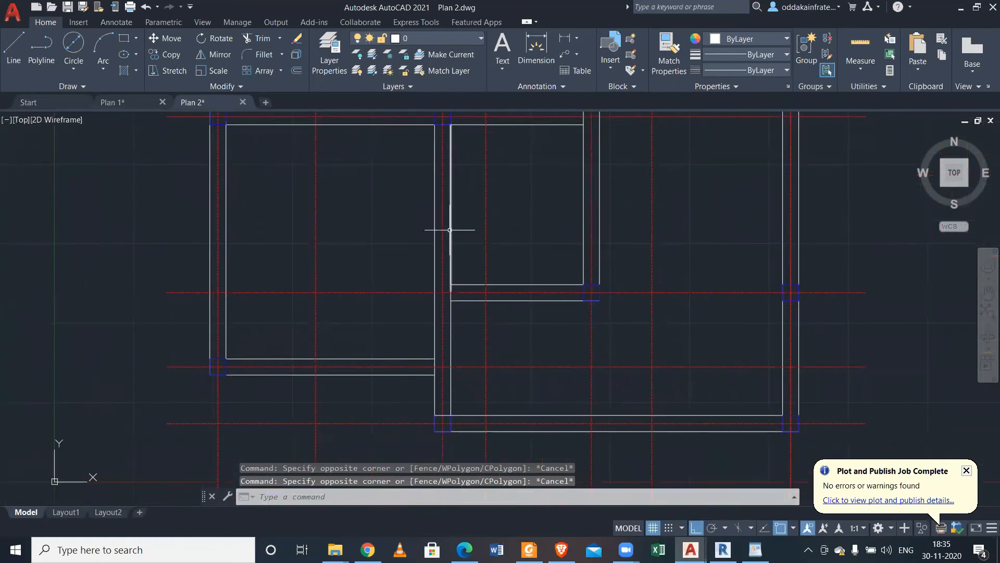
click(450, 230)
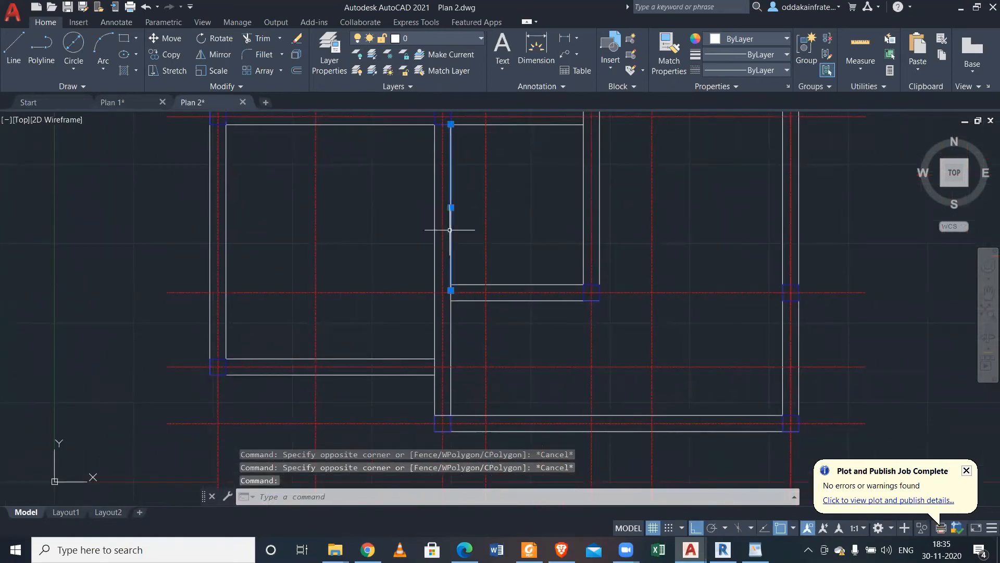
click(451, 322)
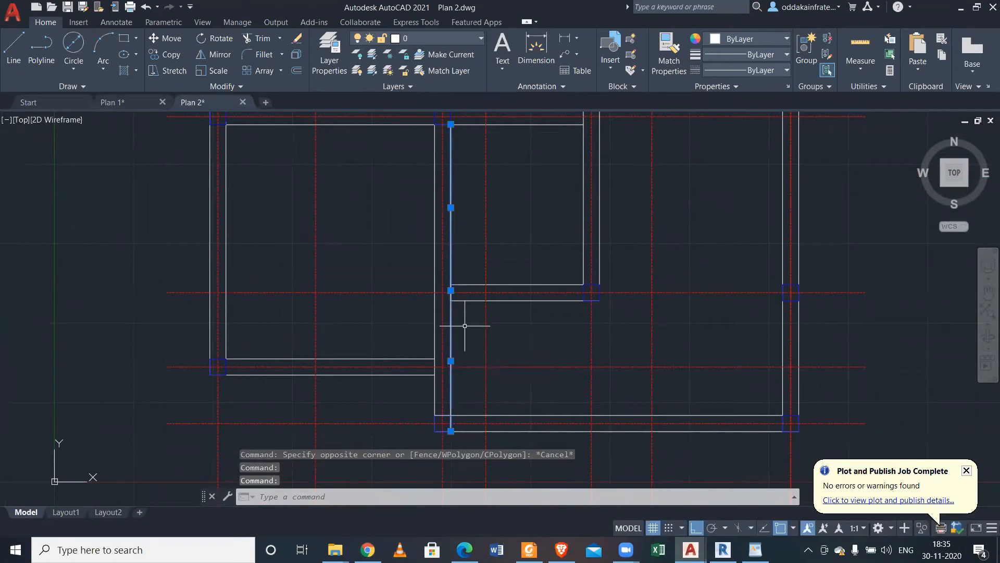
scroll(449, 428, up, 5)
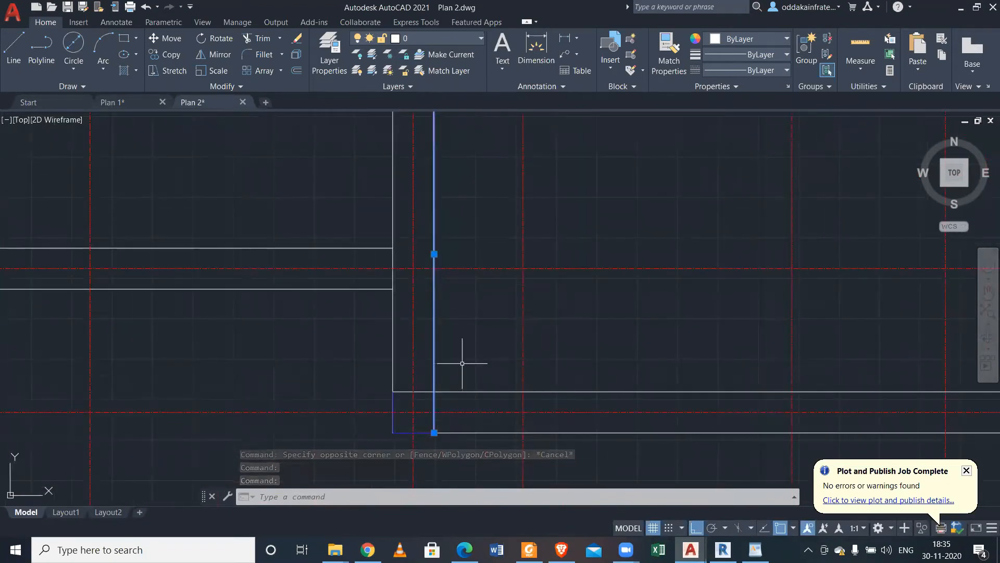
text(j)
key(Return)
scroll(448, 346, down, 3)
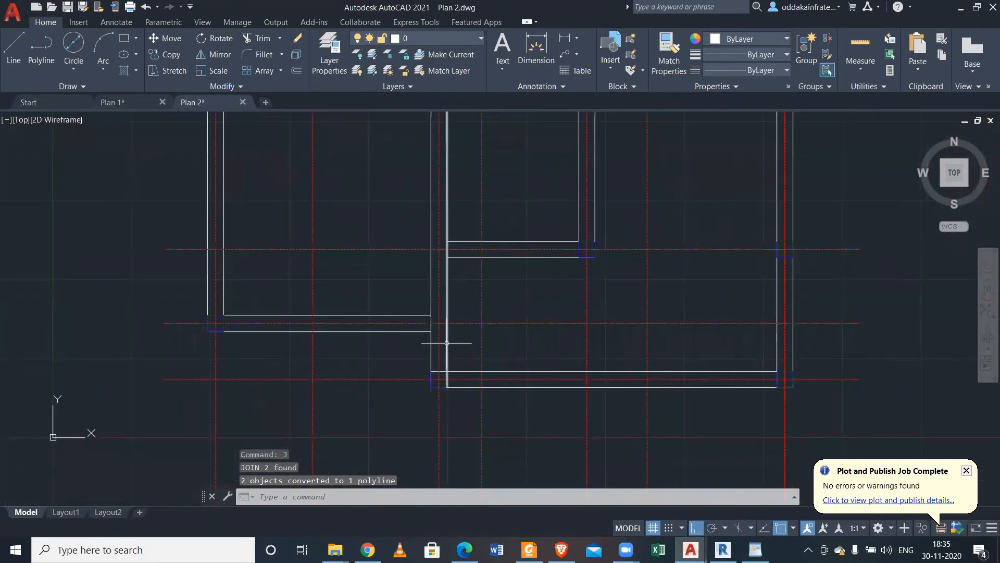
scroll(448, 346, down, 3)
click(447, 343)
key(Escape)
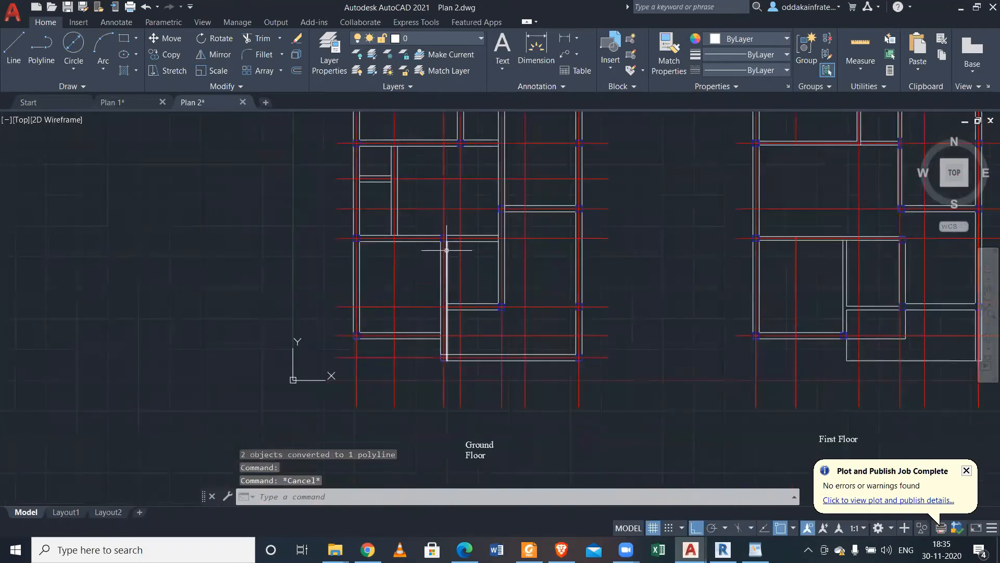
click(447, 250)
key(Delete)
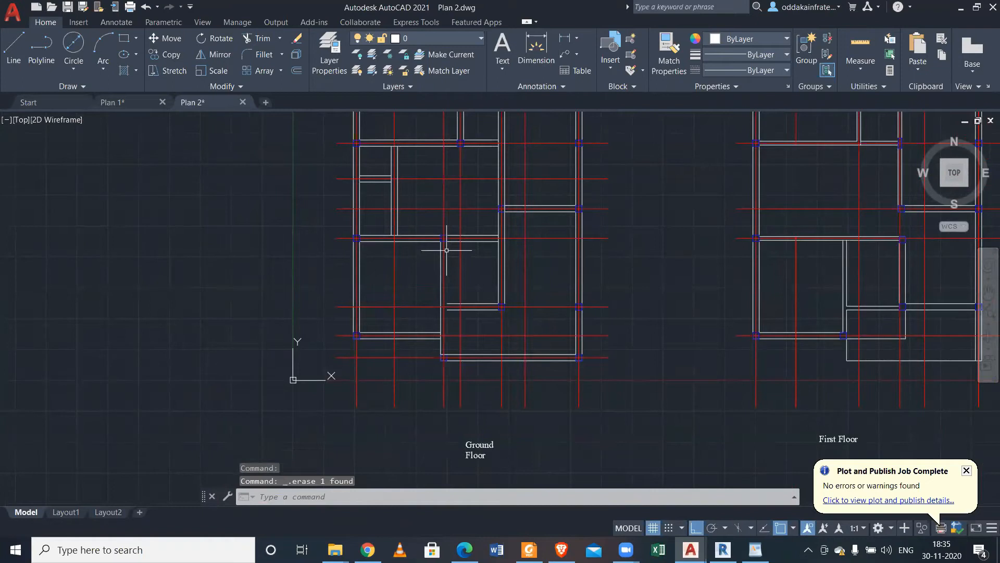
key(ctrl+z)
click(411, 212)
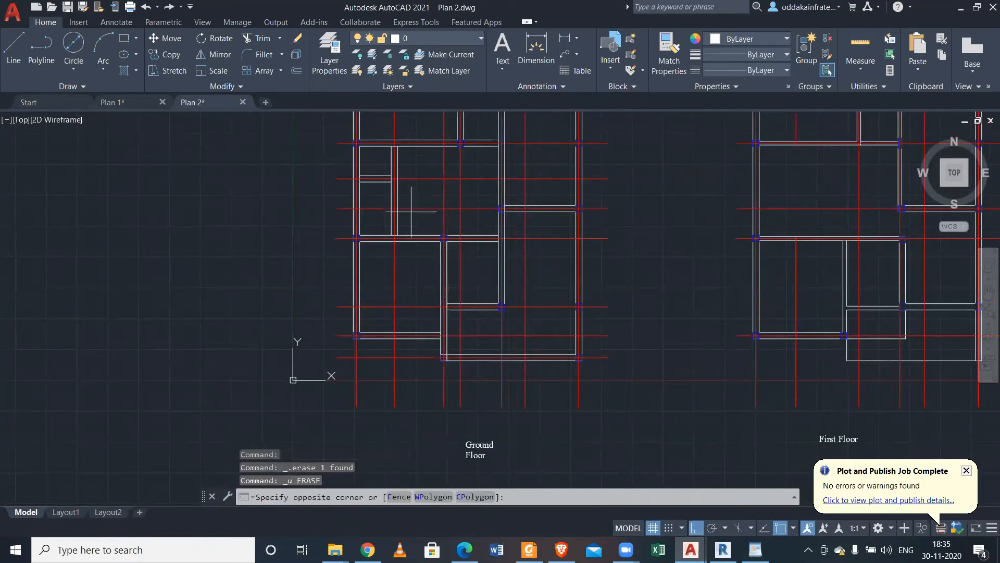
click(658, 407)
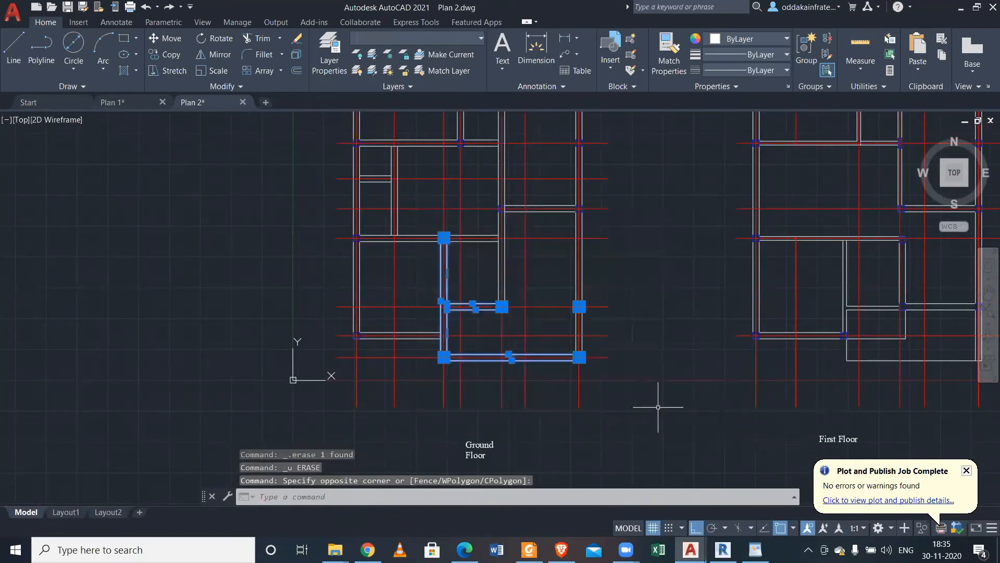
key(Escape)
click(258, 294)
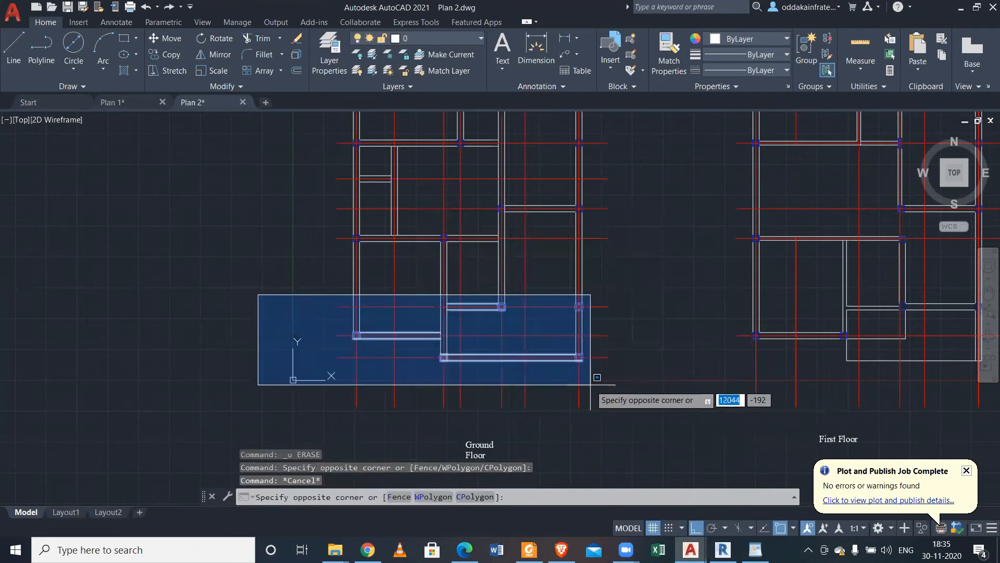
key(Escape)
Shorten the lower ends of both face lines of the lower middle vertical wall to the bottom wall's inner face.
scroll(467, 303, up, 7)
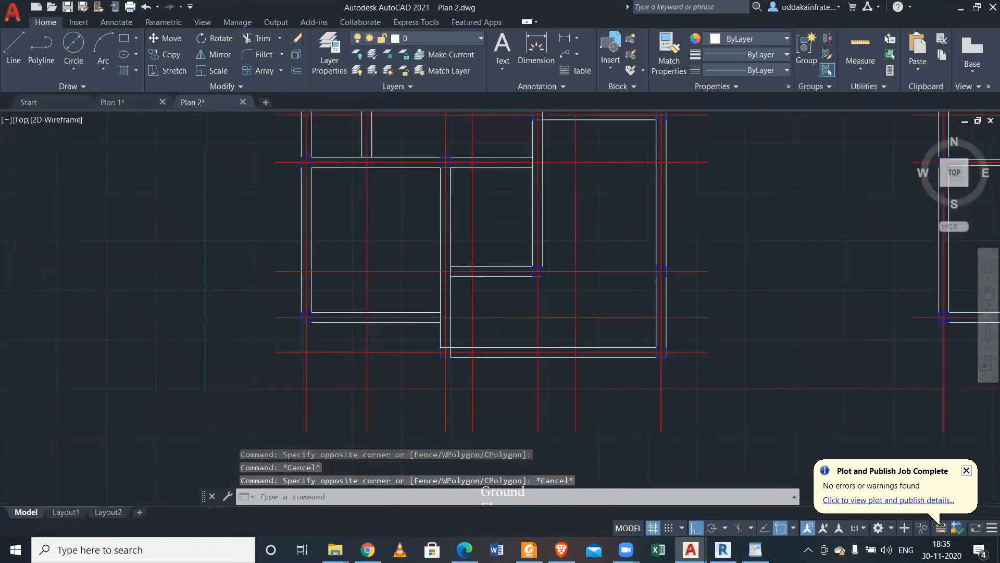
click(467, 304)
click(465, 343)
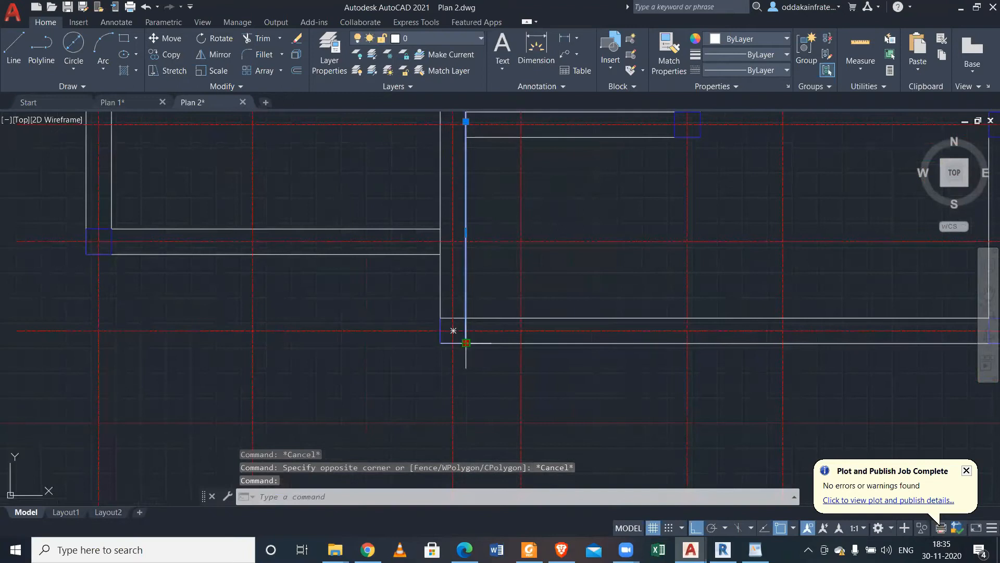
click(440, 343)
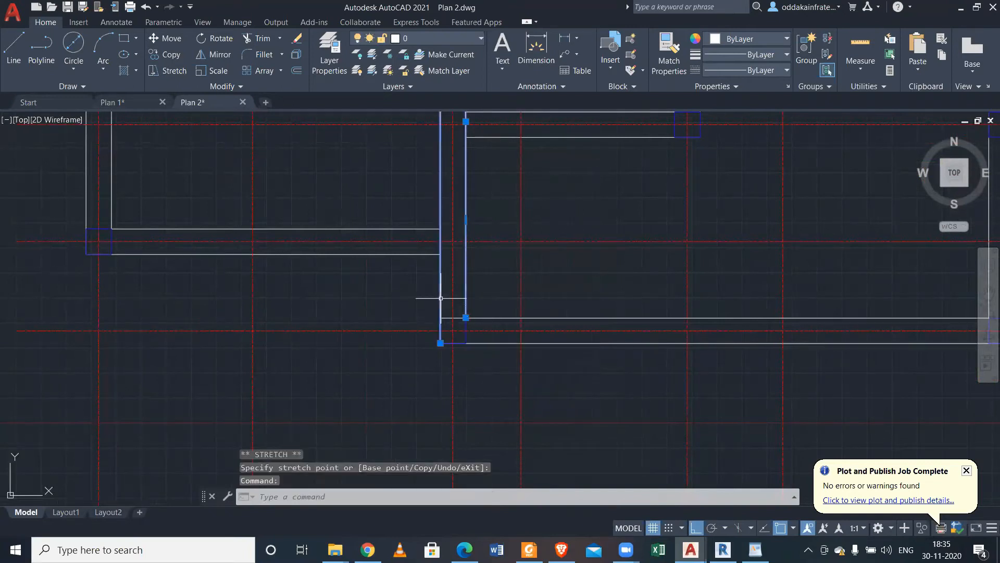
click(440, 343)
key(Escape)
key(Escape)
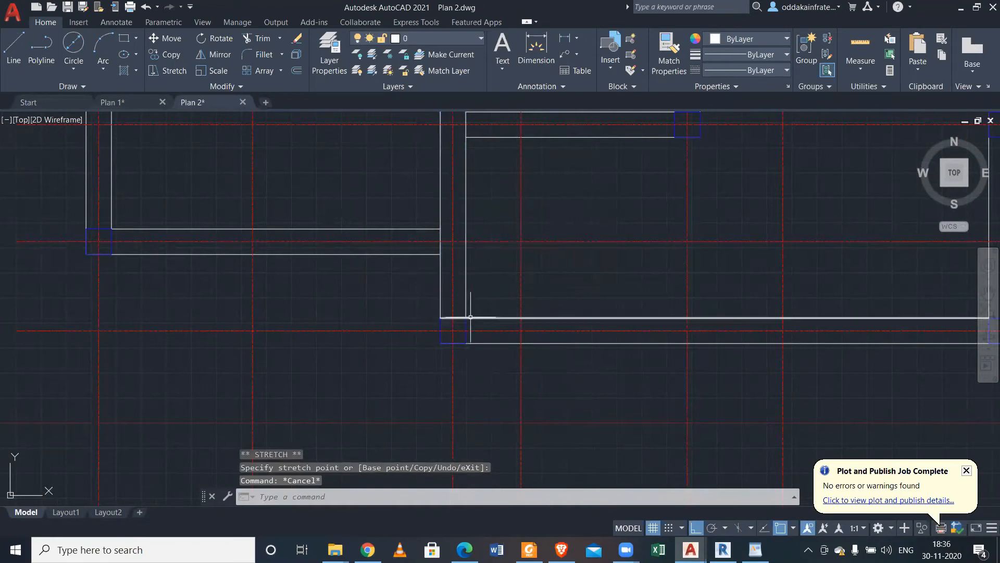
Shorten the left end of the bottom wall's inner face line to the vertical wall's right face.
click(449, 316)
click(440, 317)
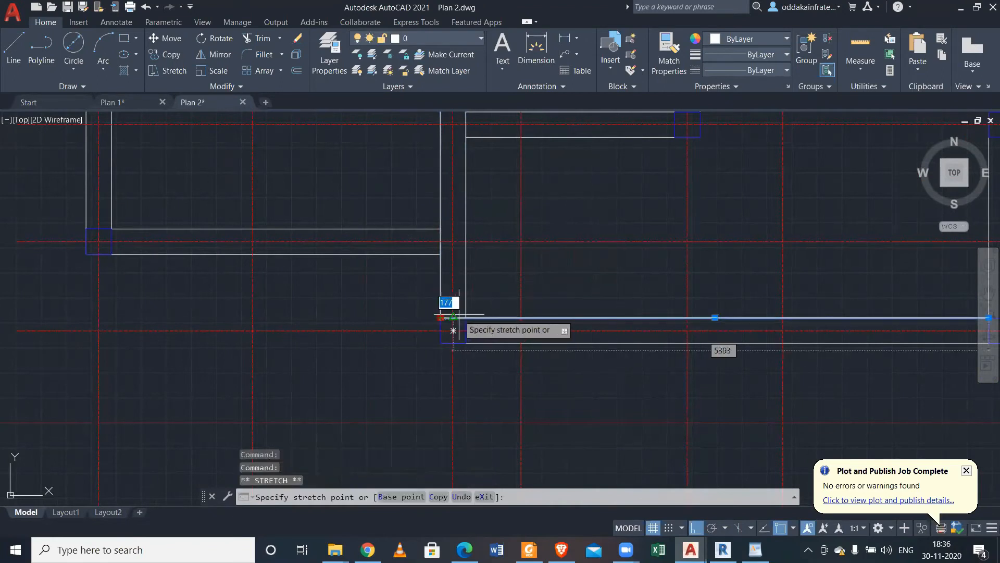
key(Escape)
key(Escape)
scroll(494, 312, down, 2)
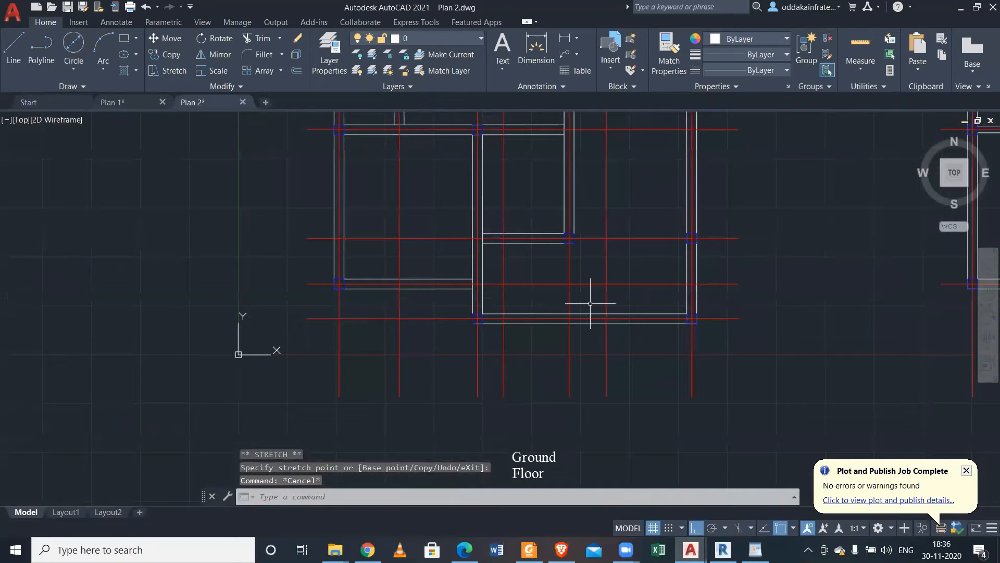
Examine the ground floor's walls and junctions from the bottom wall up to the top rooms and compare the whole plan.
middle_drag(546, 312, 509, 344)
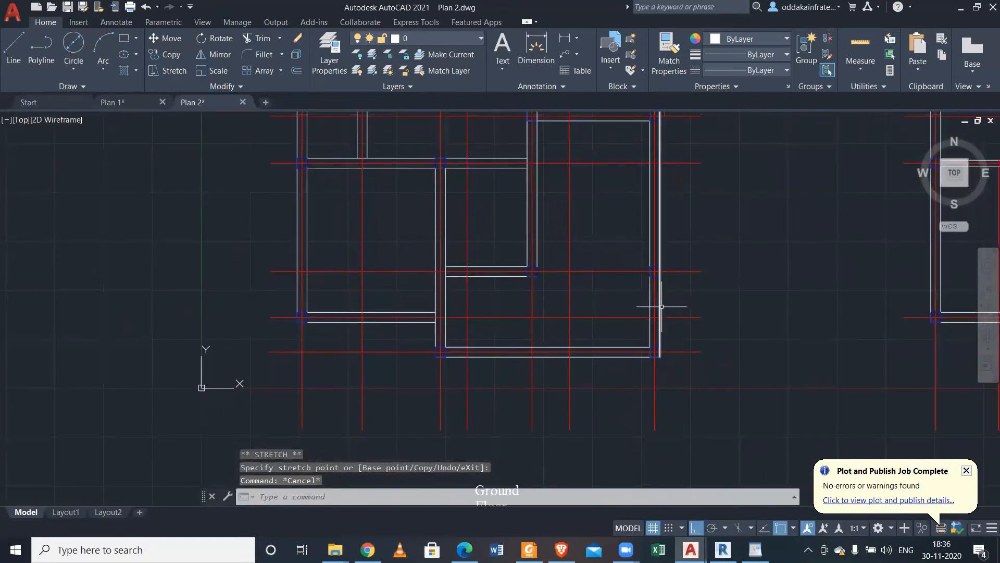
middle_drag(679, 216, 640, 334)
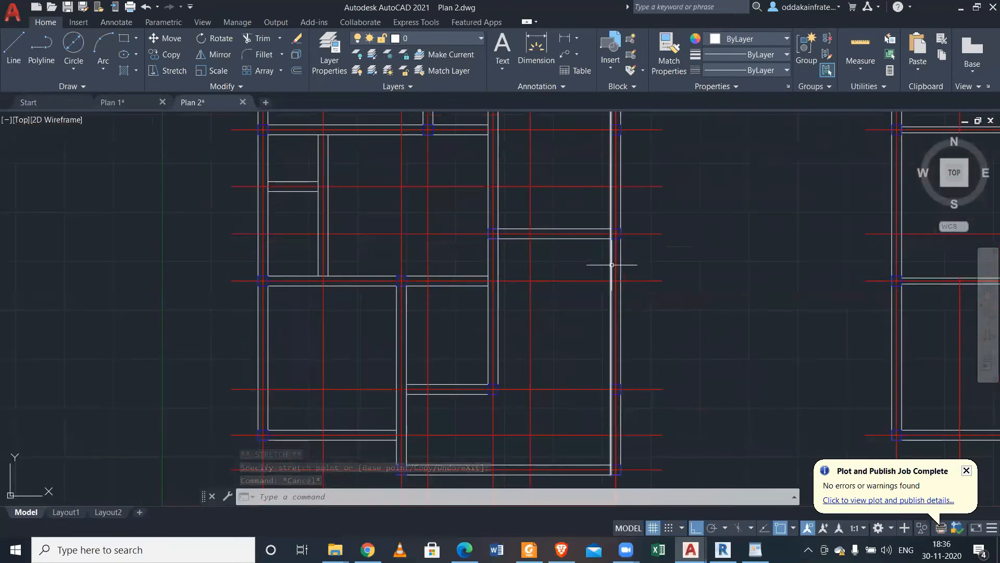
middle_drag(610, 112, 599, 353)
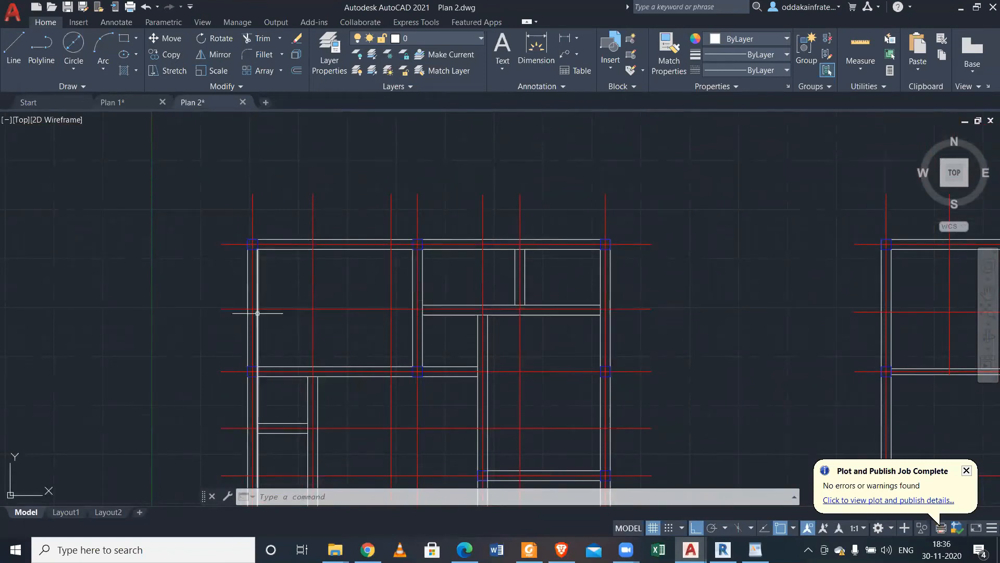
scroll(358, 375, down, 4)
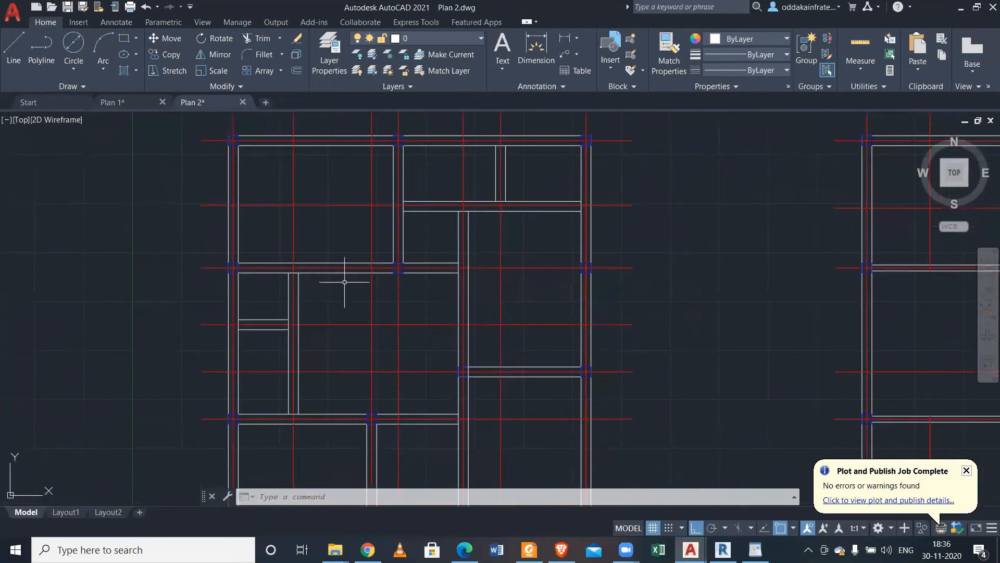
middle_drag(384, 345, 373, 304)
scroll(373, 303, up, 2)
scroll(373, 303, down, 2)
scroll(375, 389, up, 2)
scroll(371, 386, down, 3)
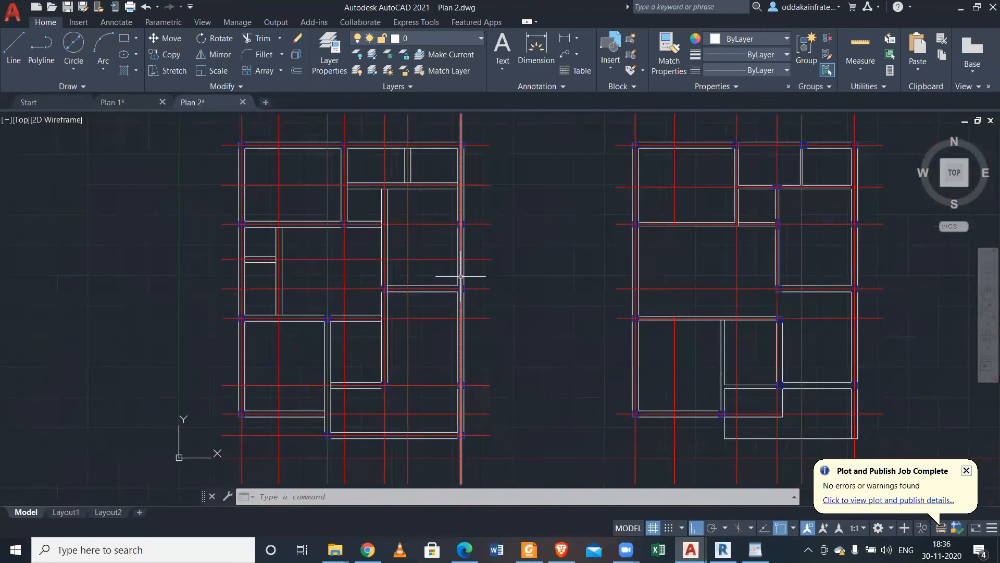
mouse_move(460, 277)
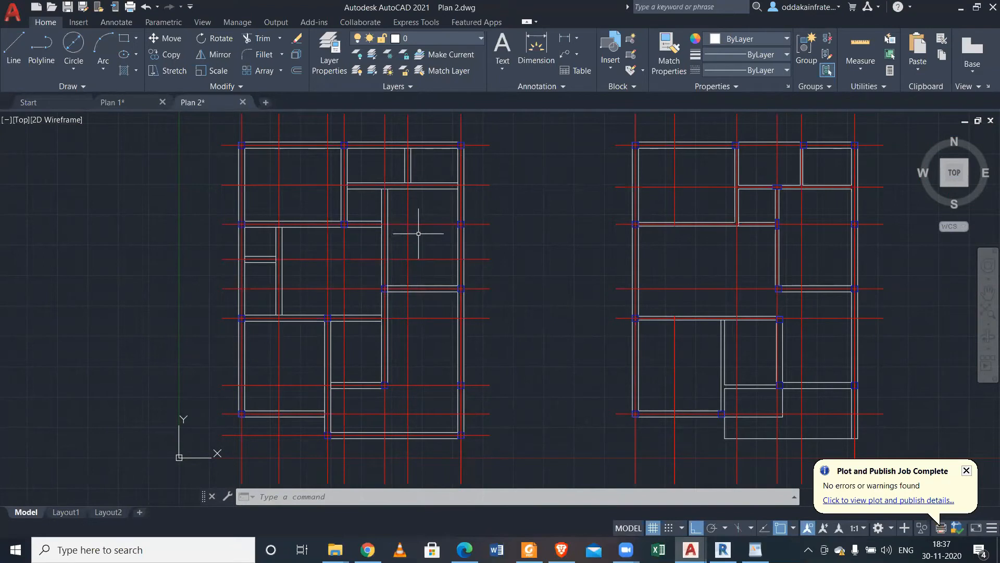
scroll(444, 216, up, 3)
scroll(446, 215, down, 3)
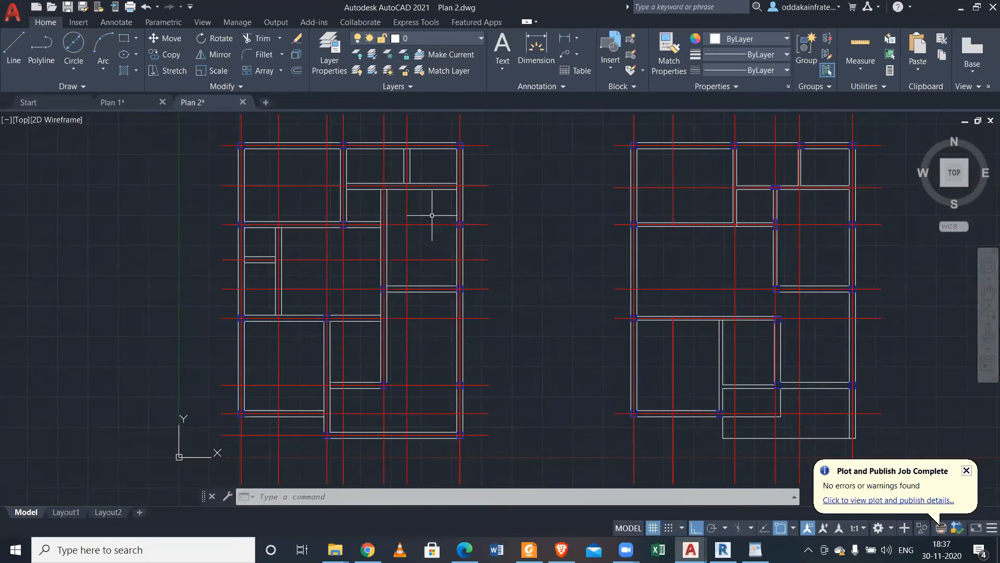
Extend both face lines of the ground floor's upper middle horizontal wall to the right outer wall's inner face.
scroll(419, 209, up, 2)
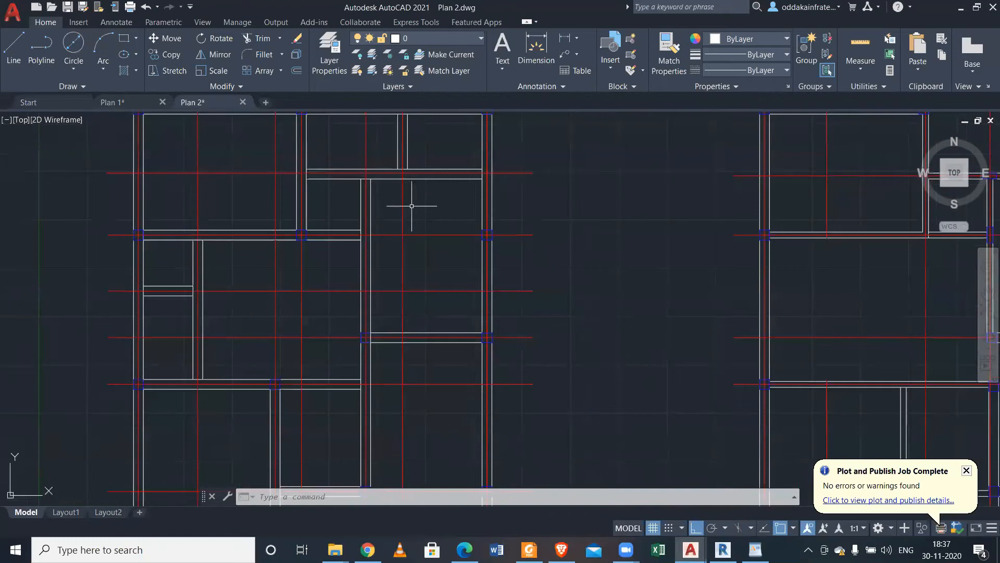
click(481, 206)
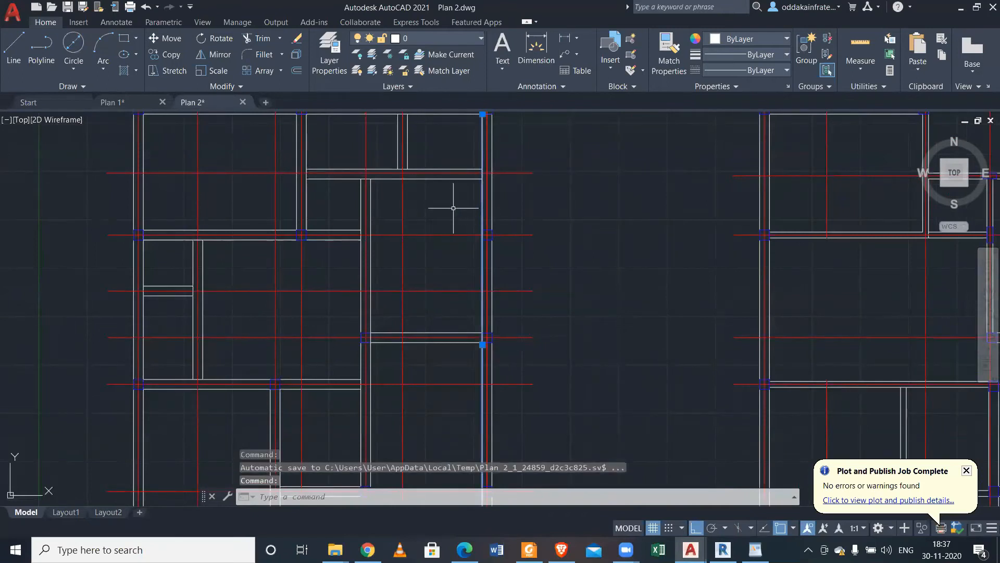
text(ex)
key(Return)
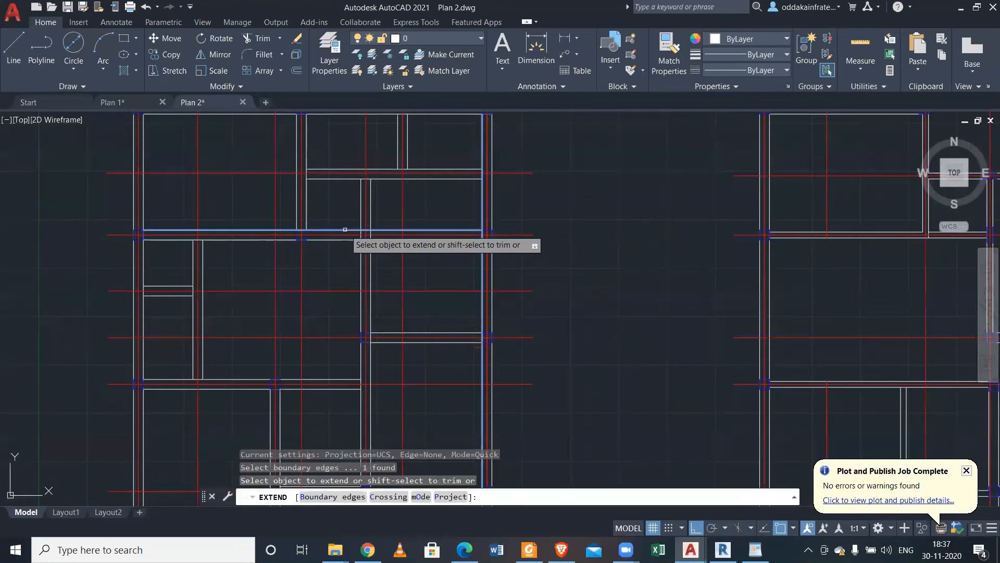
click(345, 231)
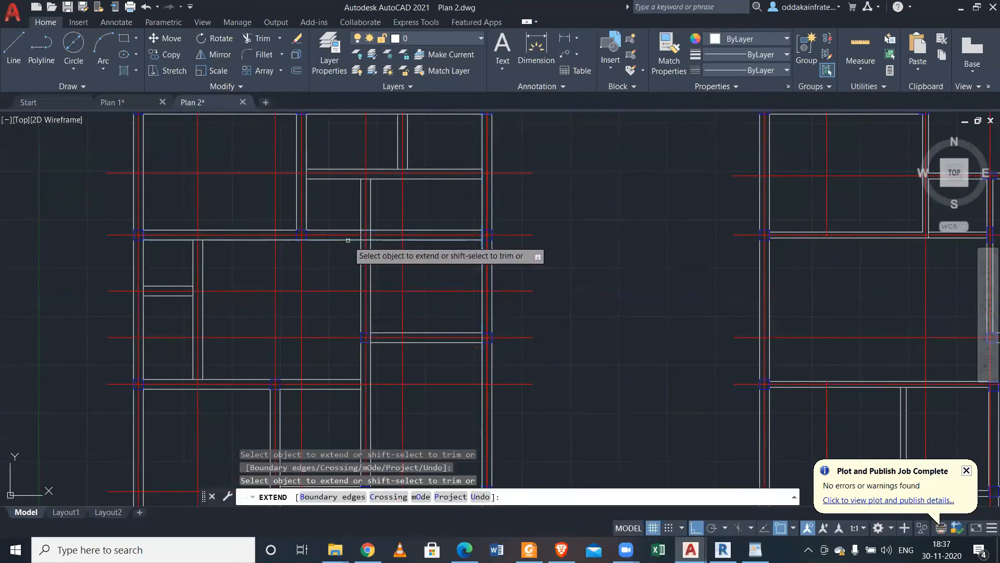
scroll(319, 270, down, 2)
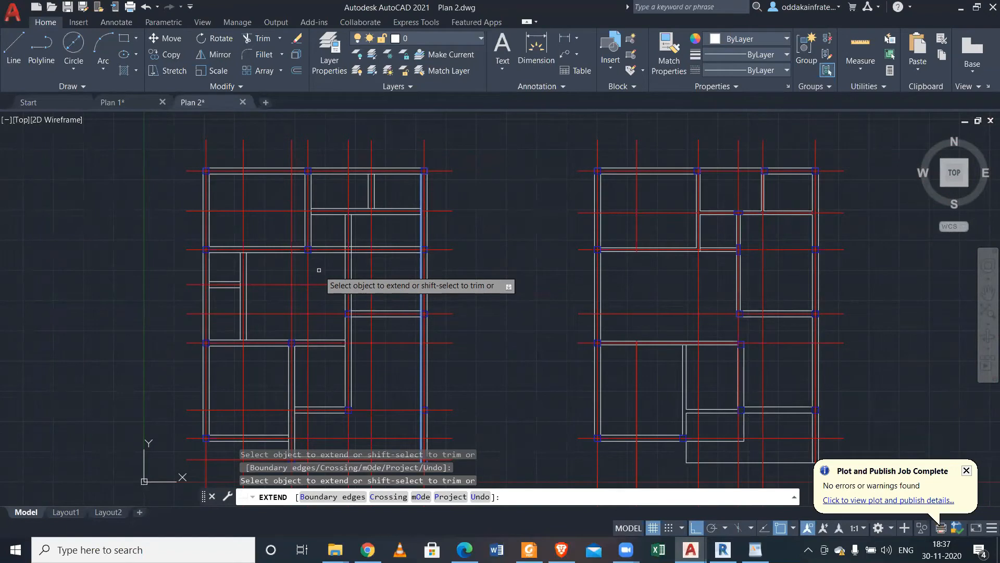
scroll(313, 353, up, 4)
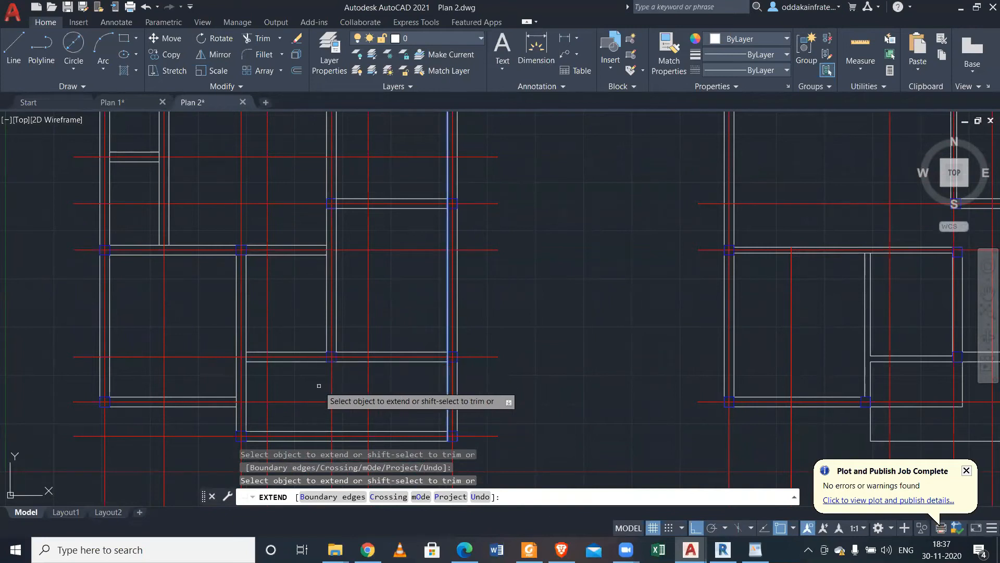
key(Escape)
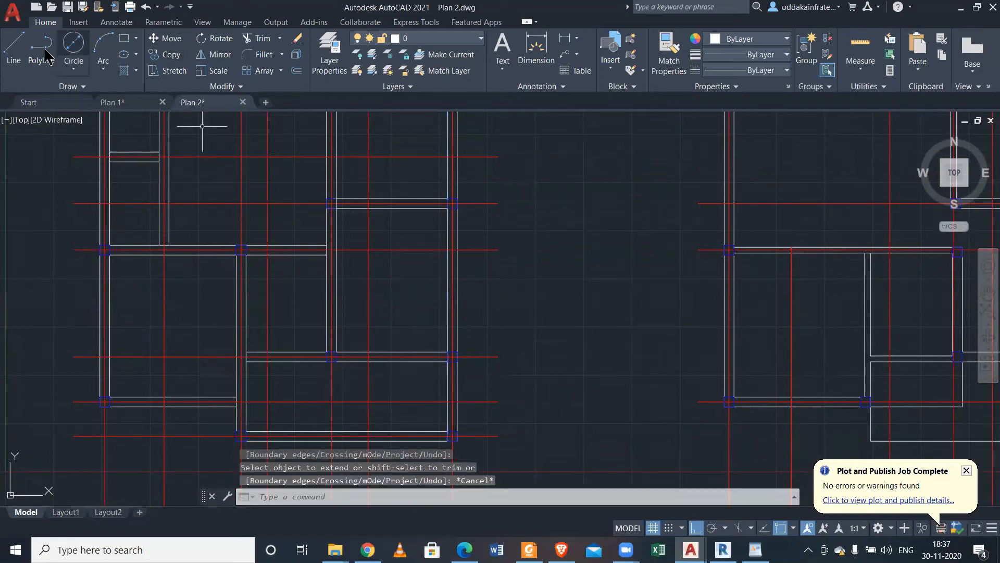
Draw a diagonal line from the lower left to the upper right inner corner of the ground floor's lower right room.
click(13, 49)
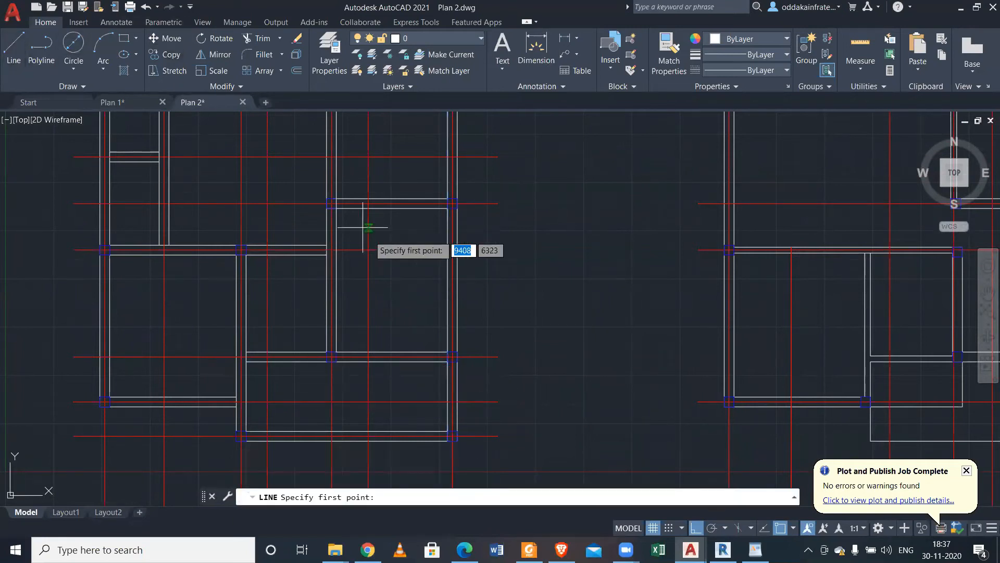
click(331, 357)
scroll(447, 209, up, 4)
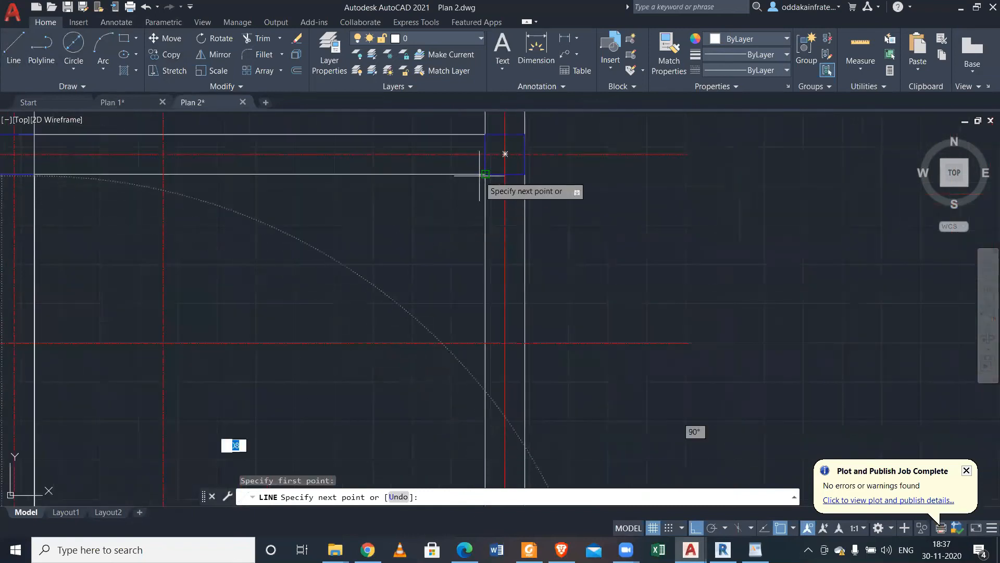
click(485, 174)
key(Return)
scroll(268, 251, down, 2)
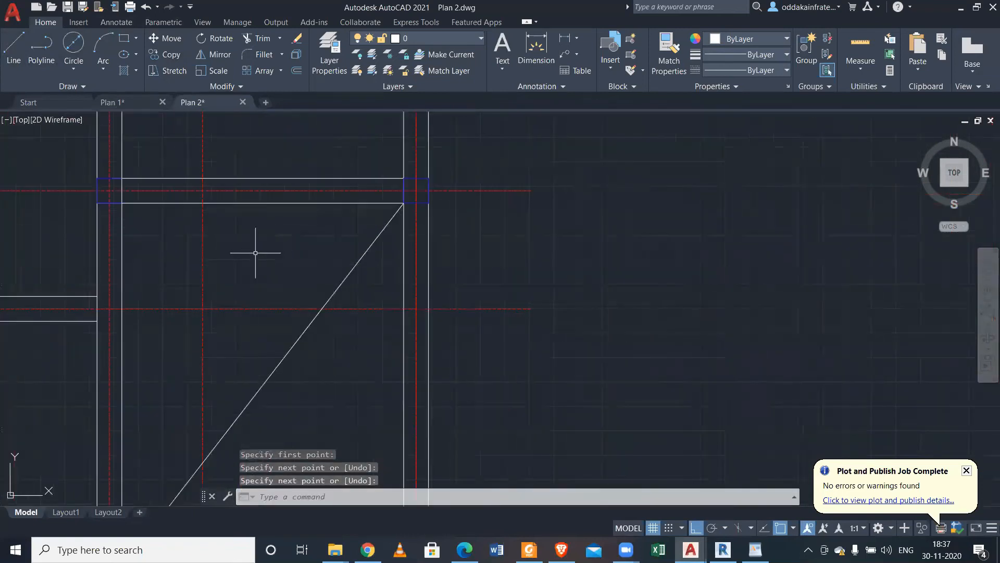
Draw the crossing diagonal from the same room's upper left to its lower right inner corner.
key(Return)
click(109, 190)
scroll(182, 224, down, 3)
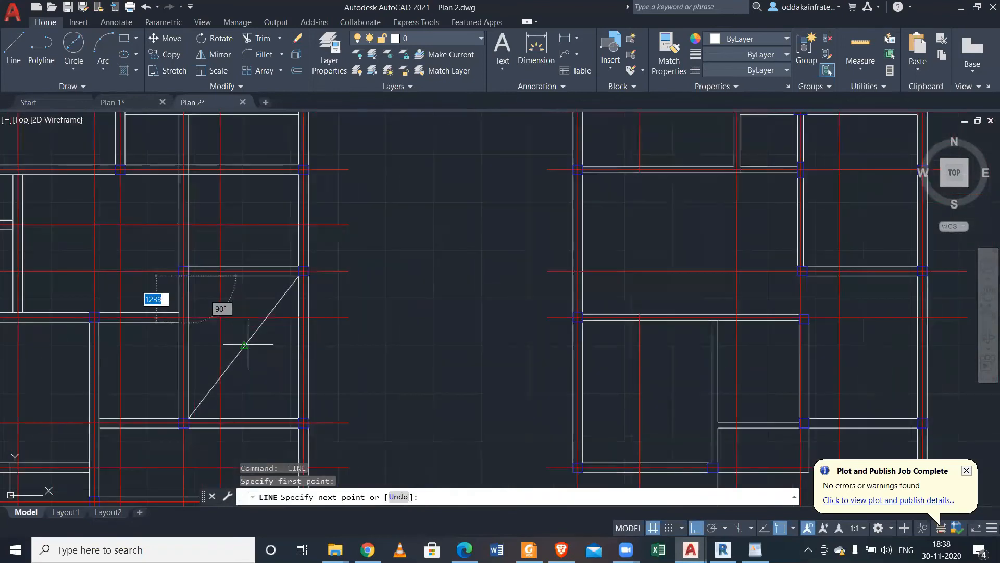
scroll(315, 416, up, 4)
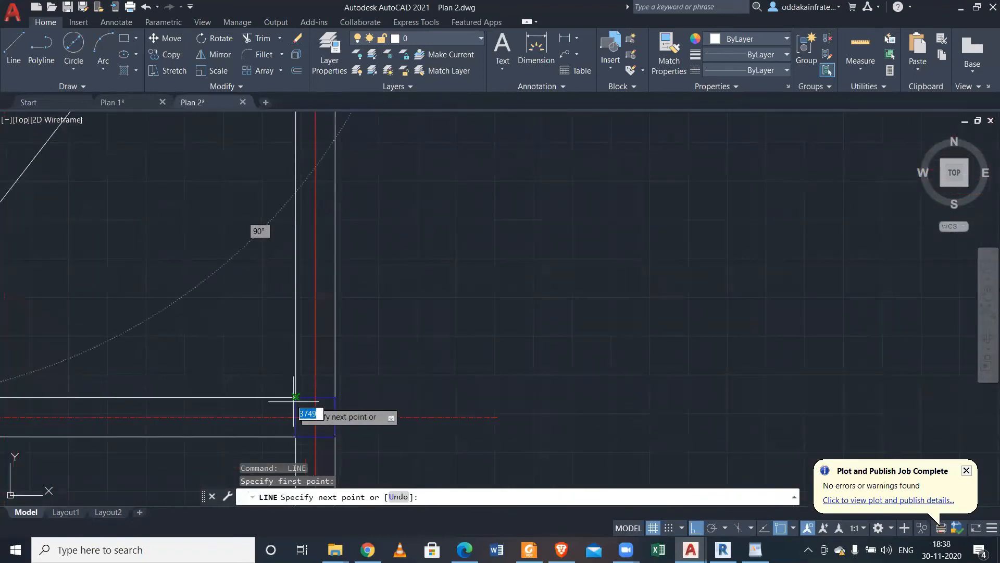
click(295, 401)
key(Escape)
scroll(225, 368, down, 3)
scroll(225, 368, down, 3)
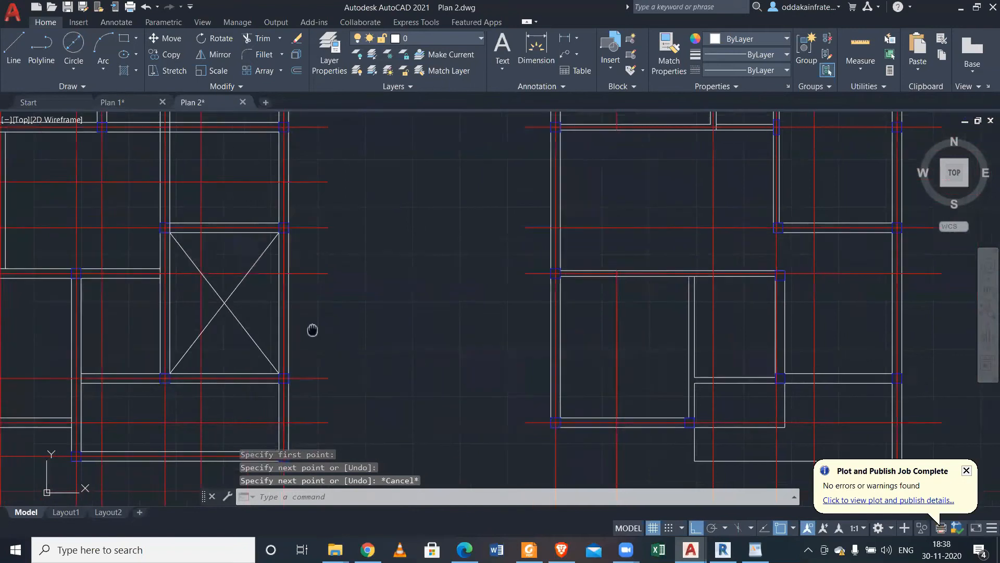
Extend both face lines of the lower middle vertical wall up to the lower face of the horizontal wall below the top rooms.
scroll(375, 315, down, 2)
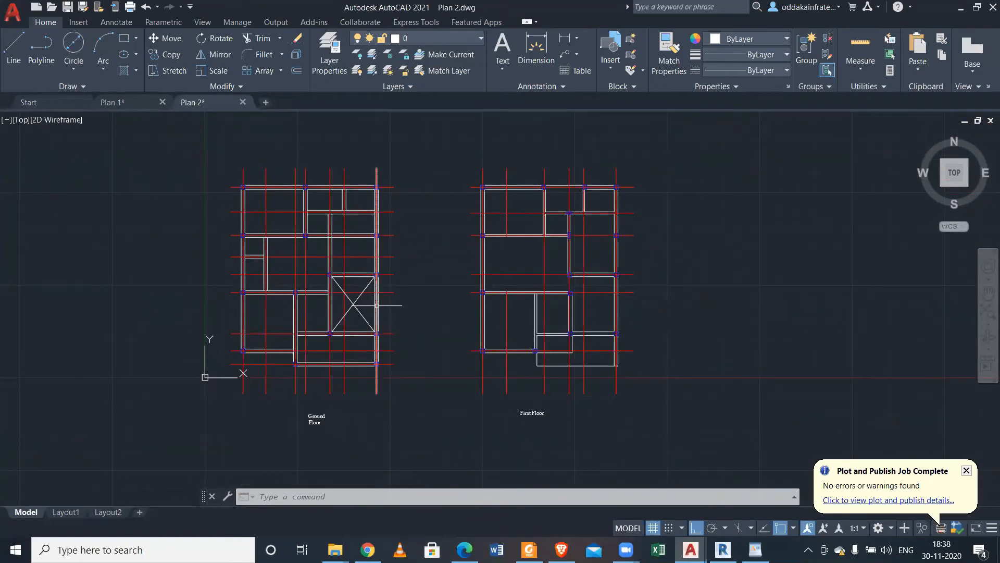
scroll(269, 250, up, 2)
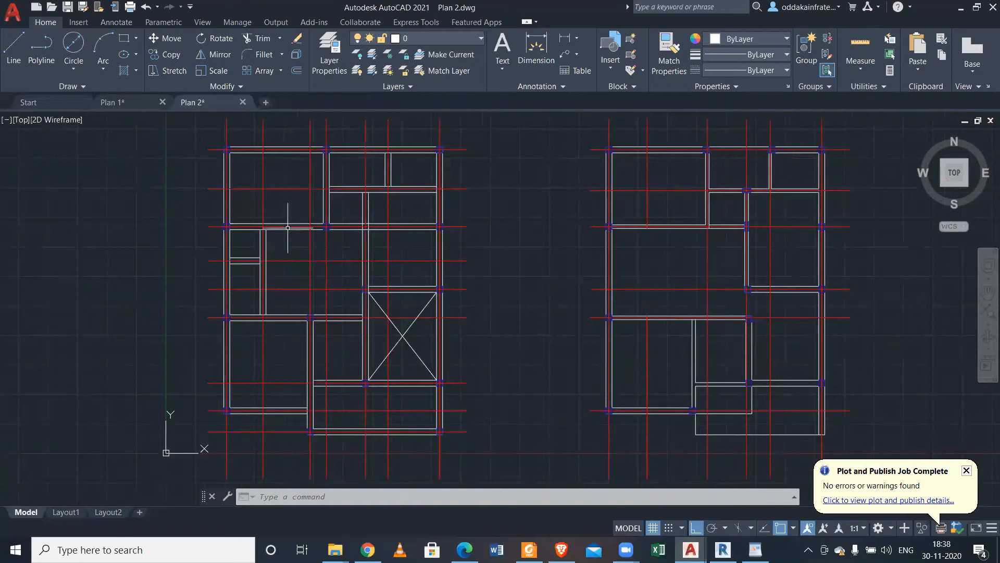
scroll(293, 271, up, 2)
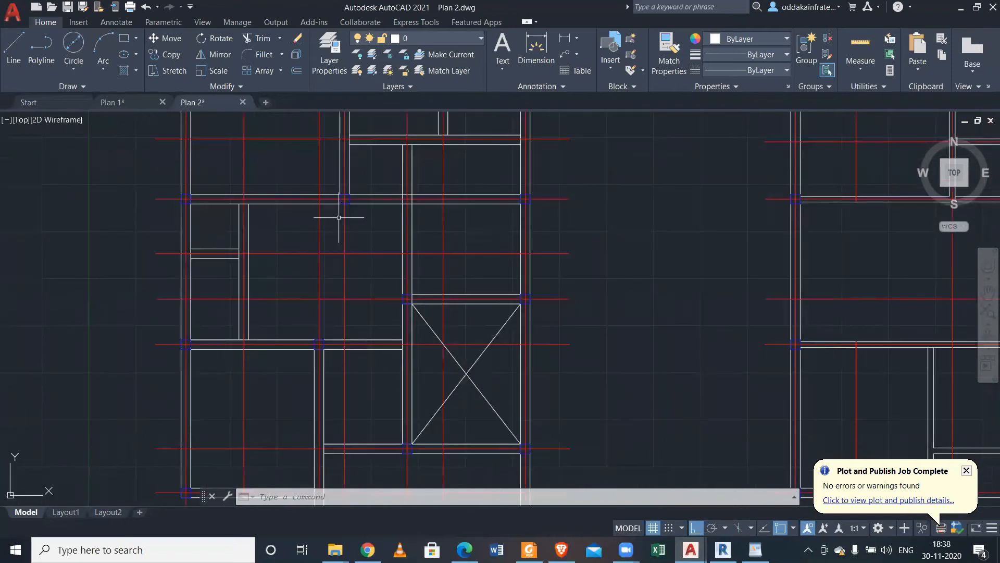
click(329, 204)
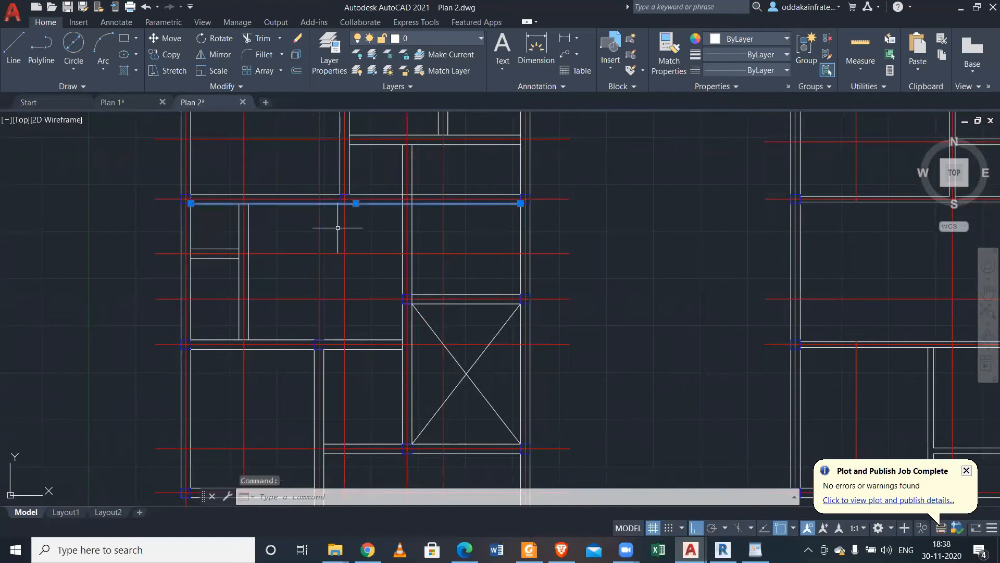
key(Return)
click(323, 367)
click(315, 370)
key(Escape)
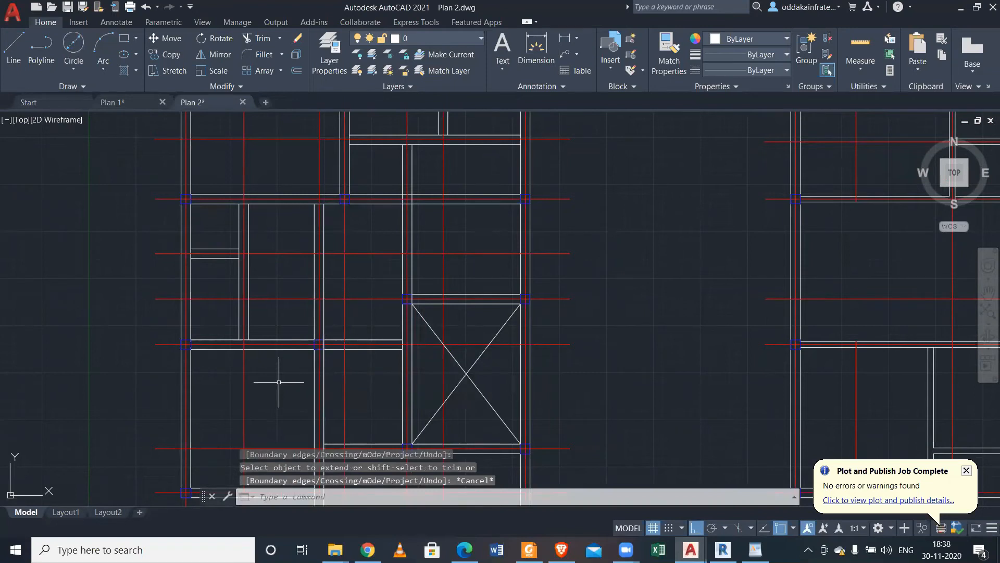
scroll(313, 293, down, 3)
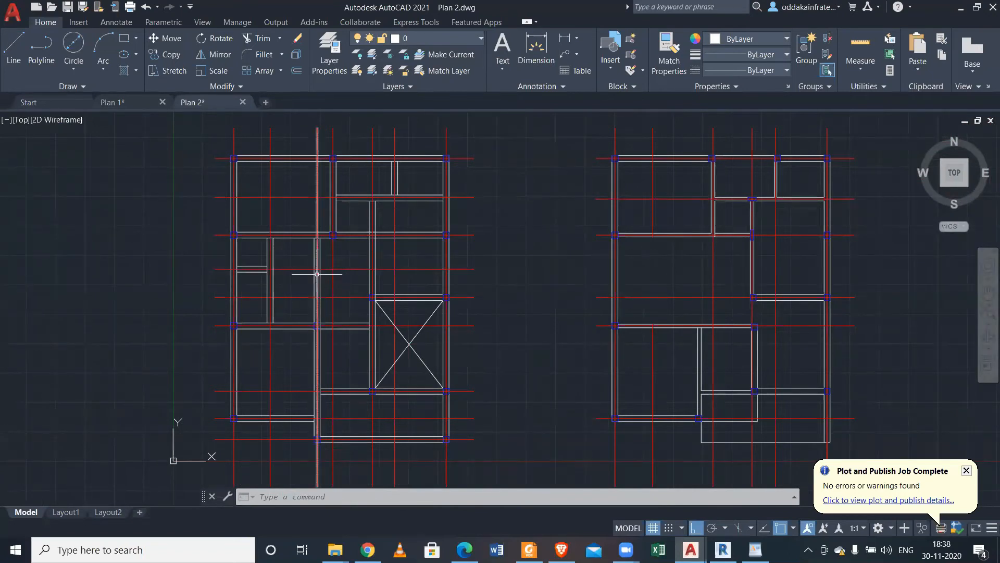
mouse_move(316, 283)
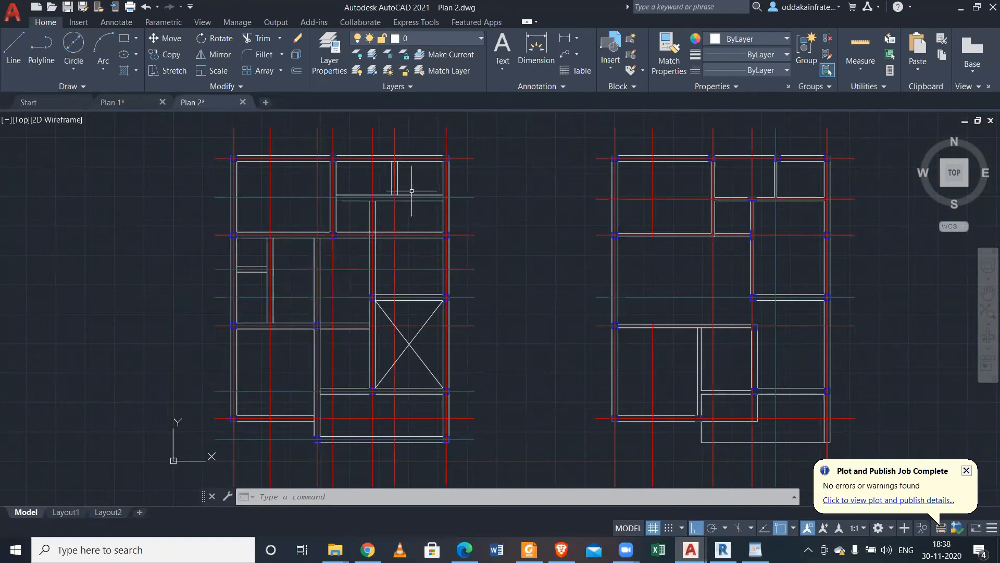
scroll(364, 261, down, 2)
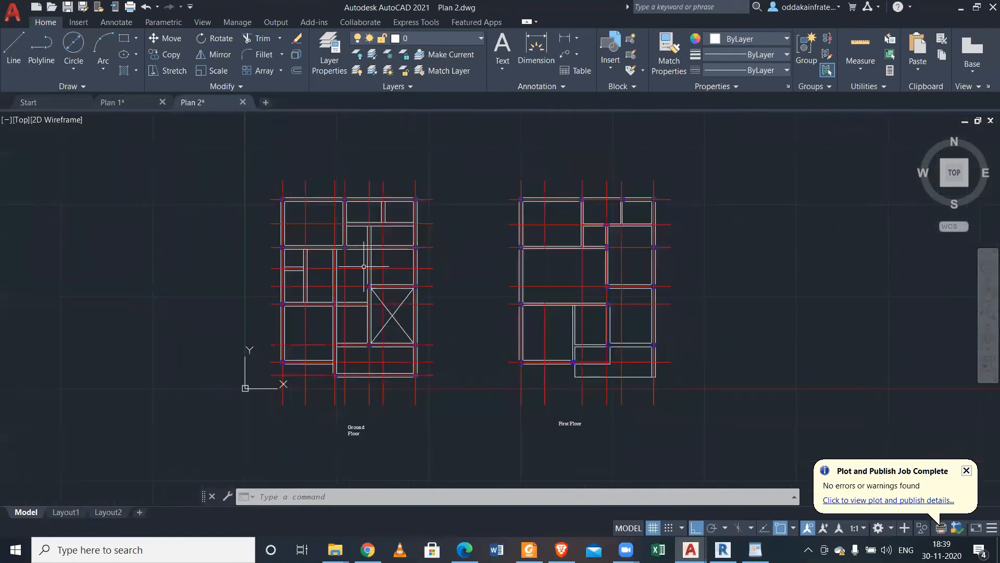
scroll(337, 379, up, 2)
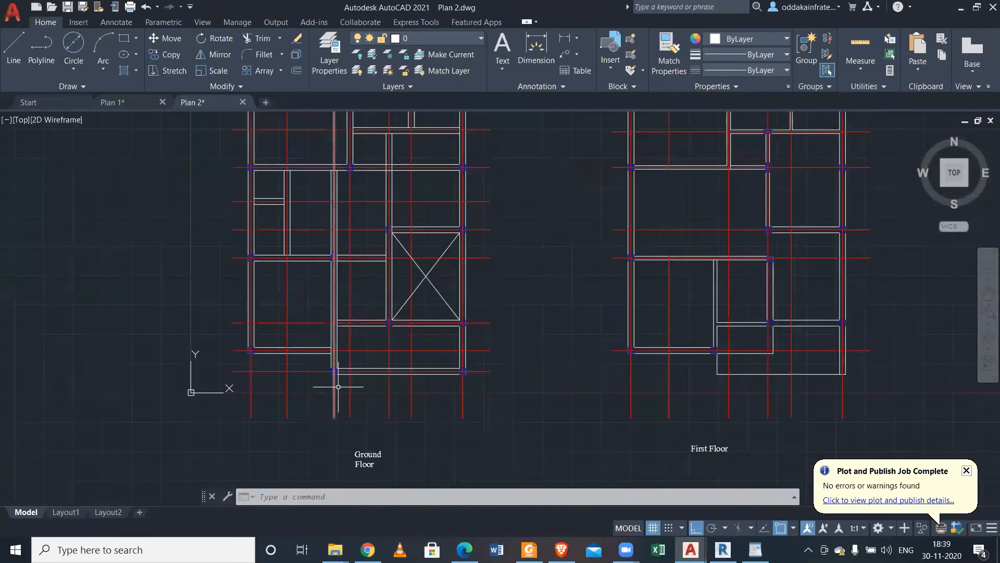
click(116, 44)
scroll(268, 168, up, 4)
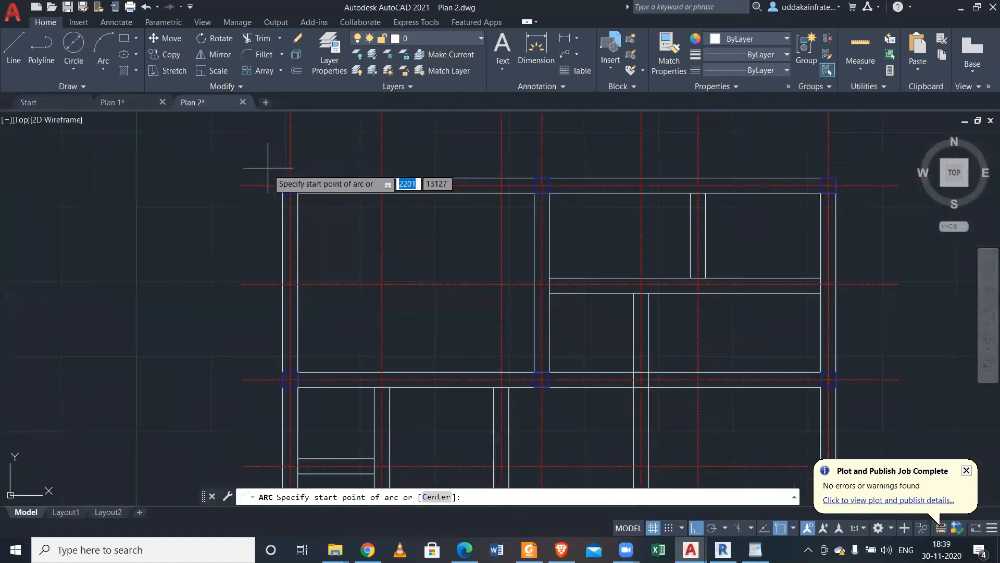
click(268, 168)
scroll(250, 208, down, 4)
key(Escape)
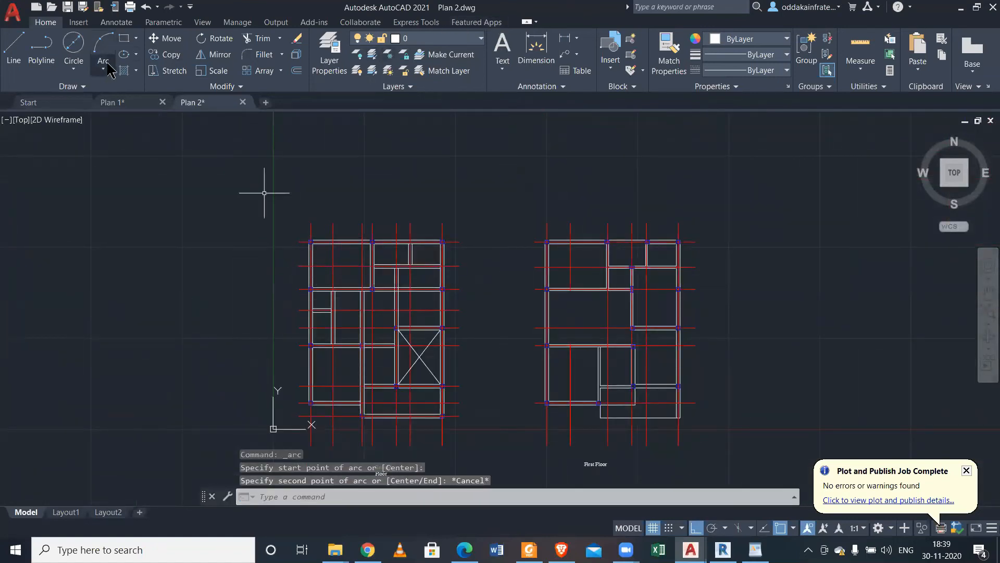
Draw a rectangle around the ground floor plan, slightly outside its outer walls and crossing the overhanging grid lines.
scroll(305, 230, up, 2)
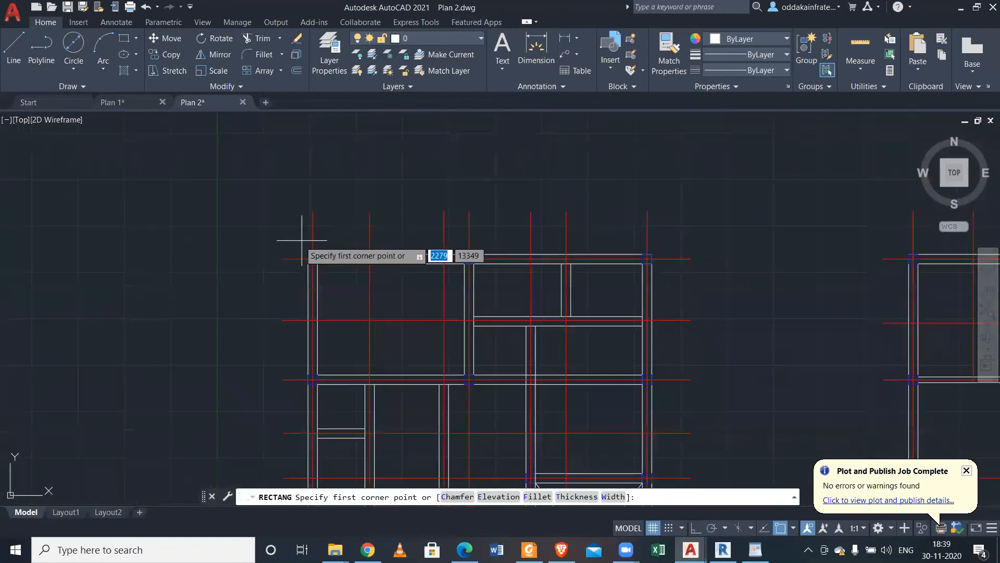
click(297, 239)
scroll(340, 309, down, 2)
scroll(433, 424, up, 5)
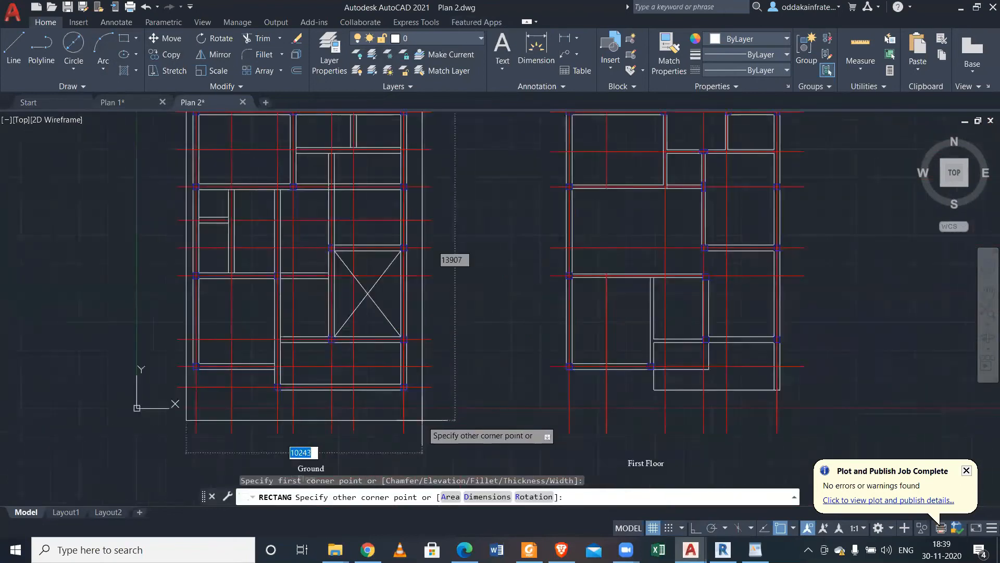
click(408, 382)
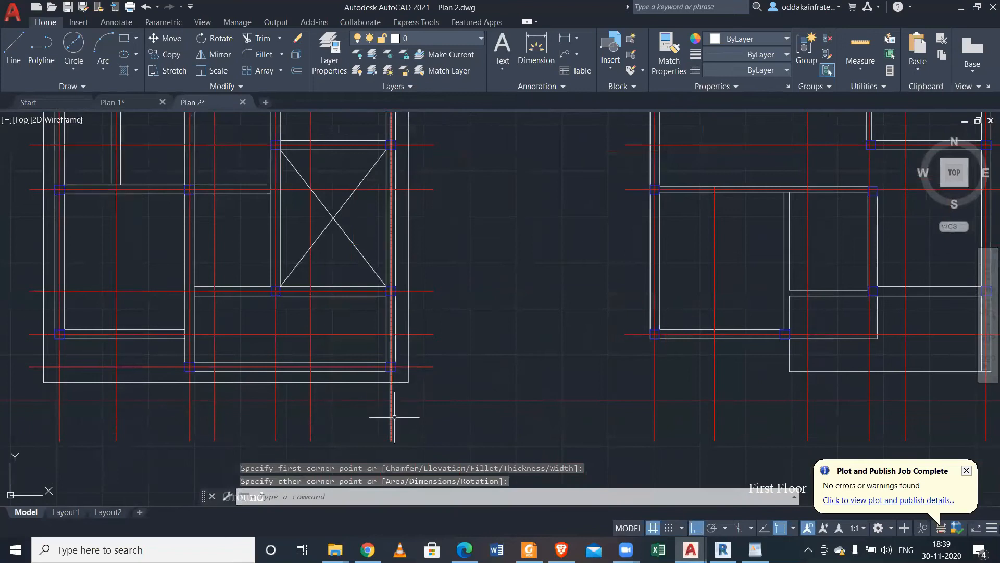
Trim the lower ends of the ground floor's vertical grid lines to the surrounding rectangle's bottom edge.
key(Return)
drag(433, 408, 183, 435)
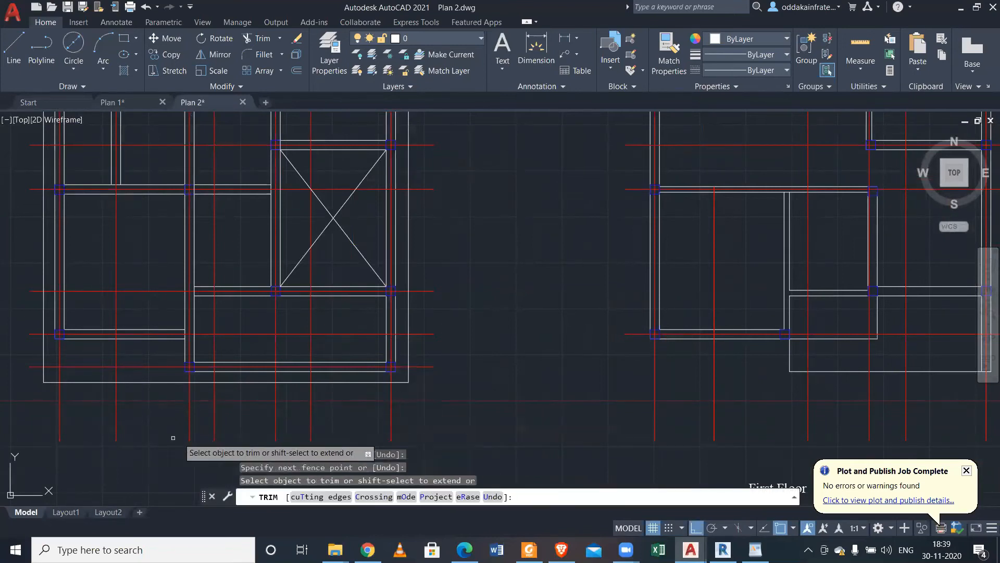
drag(82, 422, 244, 399)
mouse_move(427, 406)
mouse_down()
mouse_move(8, 431)
mouse_move(11, 399)
mouse_up()
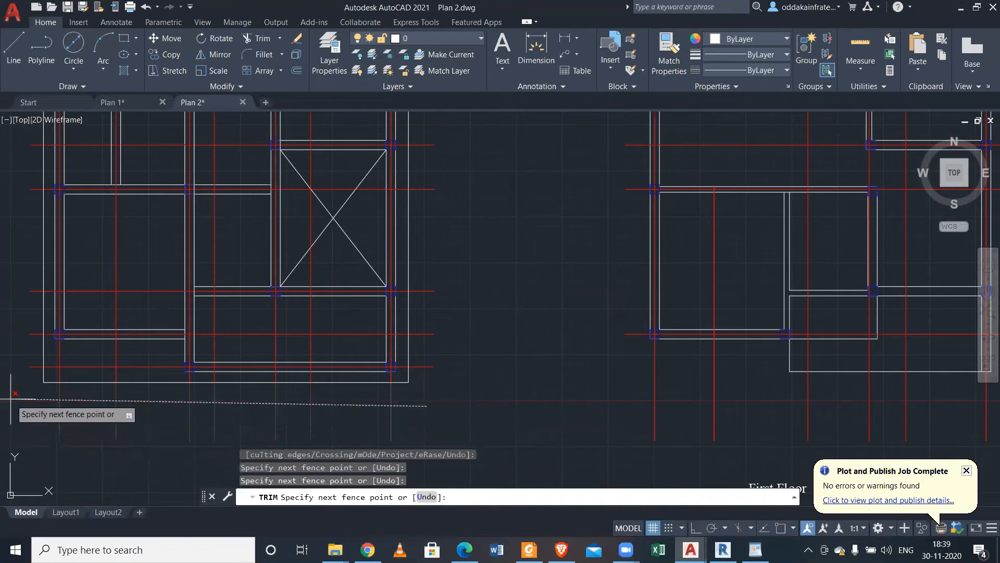
Trim the grid line ends beyond the surrounding rectangle's right and top edges.
drag(425, 376, 444, 235)
middle_drag(445, 234, 423, 420)
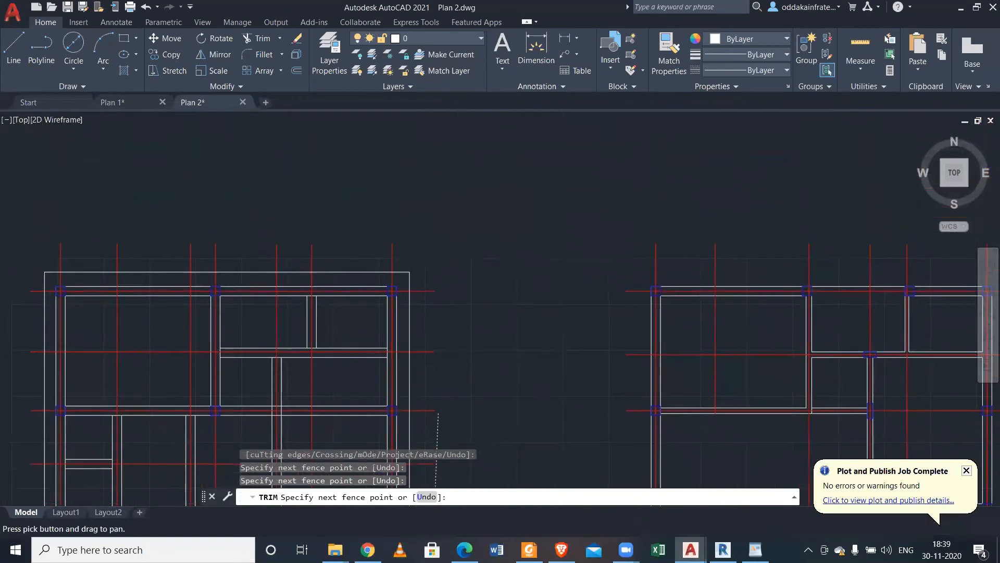
click(424, 254)
mouse_move(424, 255)
mouse_down()
mouse_move(37, 258)
mouse_move(31, 278)
mouse_up()
Trim the horizontal grid line ends beyond the surrounding rectangle's left edge.
scroll(38, 346, down, 2)
middle_drag(14, 411, 243, 78)
scroll(237, 174, up, 6)
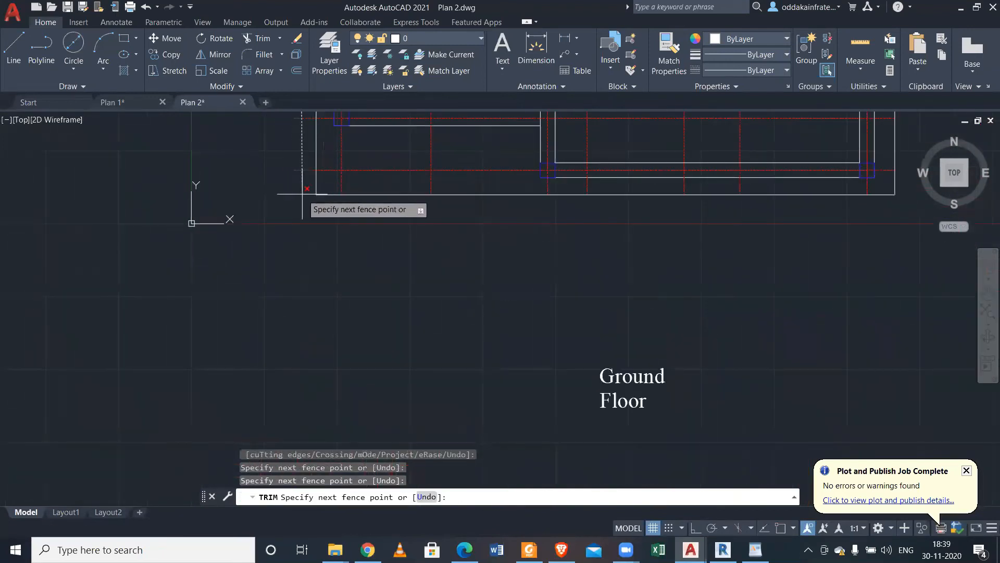
key(Return)
key(Escape)
Erase the rectangle around the ground floor plan.
click(335, 228)
click(284, 205)
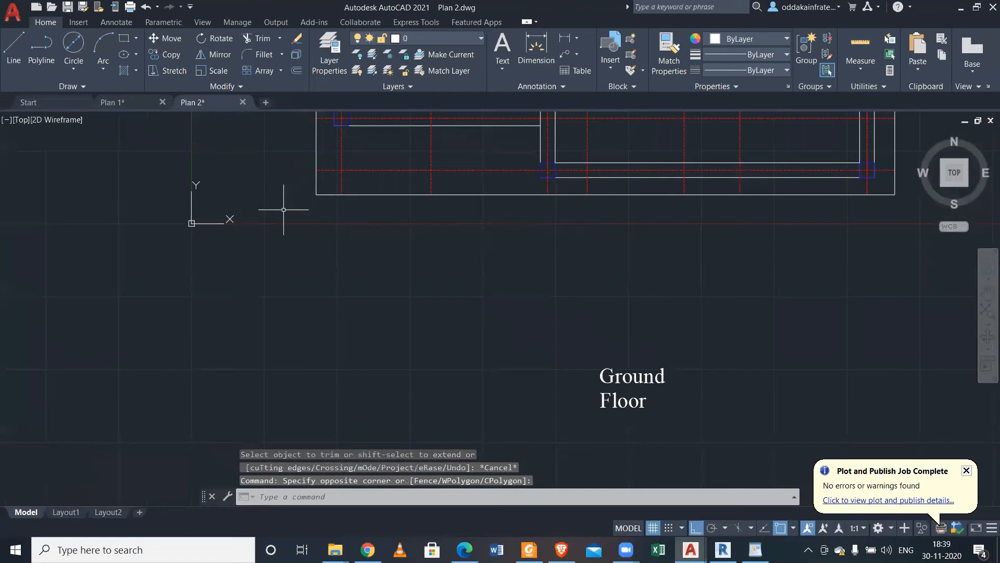
scroll(230, 351, down, 2)
middle_drag(298, 294, 328, 364)
scroll(329, 364, up, 2)
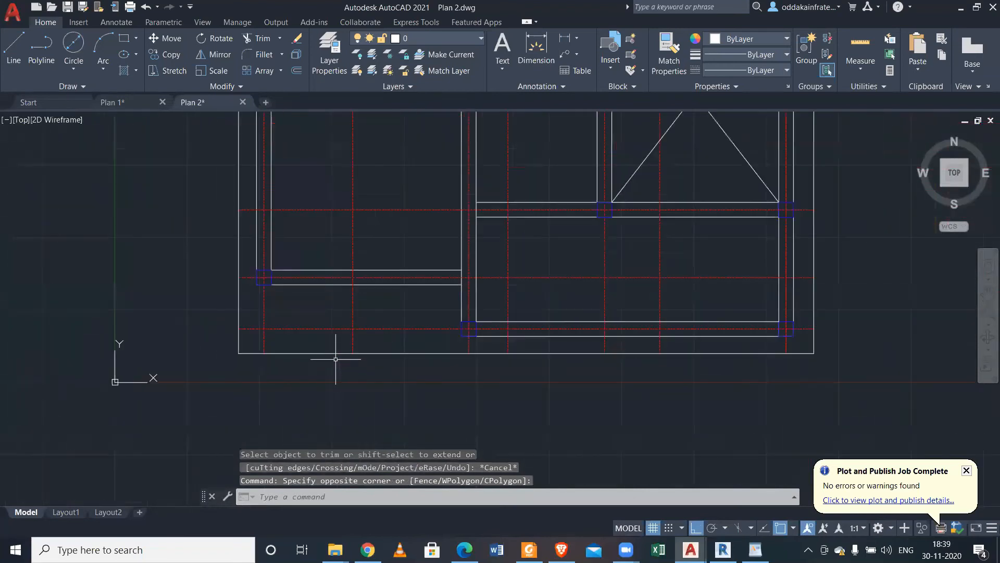
click(336, 359)
click(321, 337)
key(Delete)
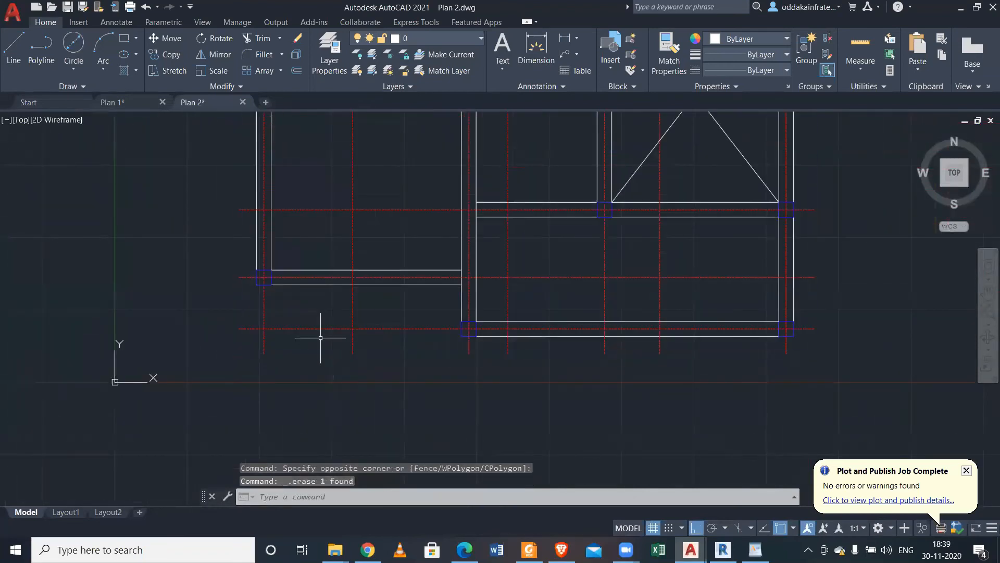
scroll(323, 340, down, 5)
scroll(447, 317, up, 2)
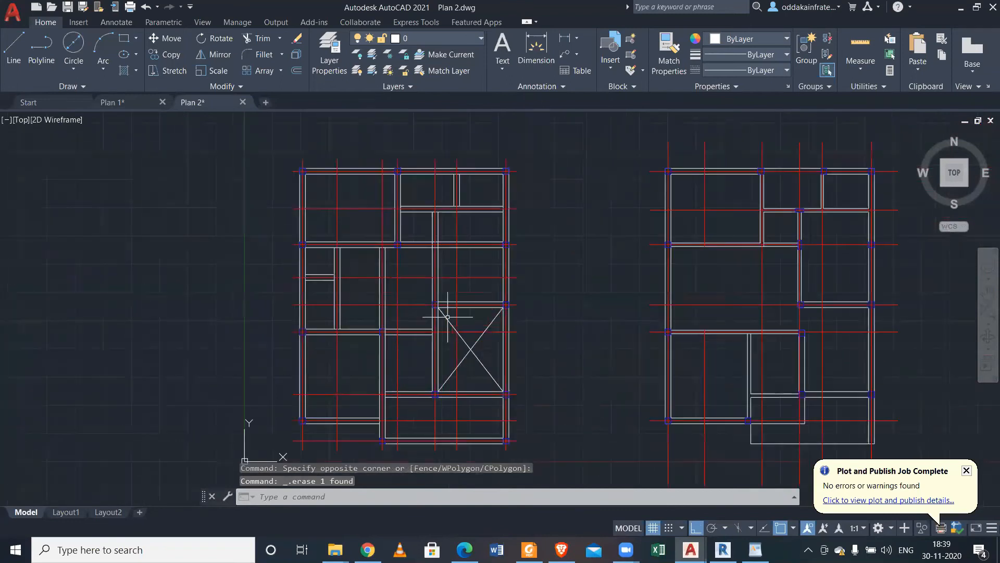
Save the drawing as a new file in the same folder, named with the person's full name followed by "CenterLine For TSD".
scroll(448, 317, down, 1)
scroll(448, 316, up, 1)
scroll(447, 315, down, 1)
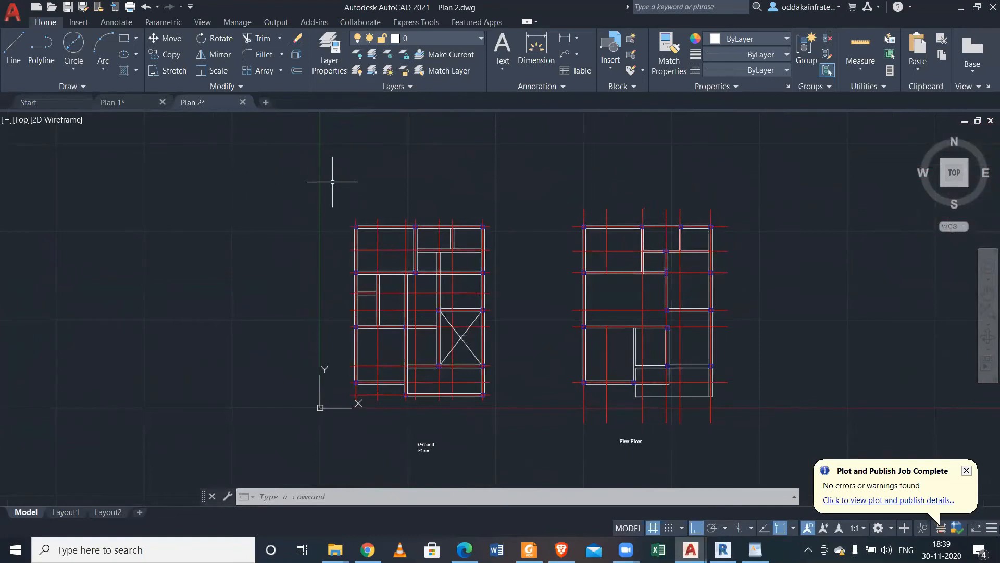
click(10, 16)
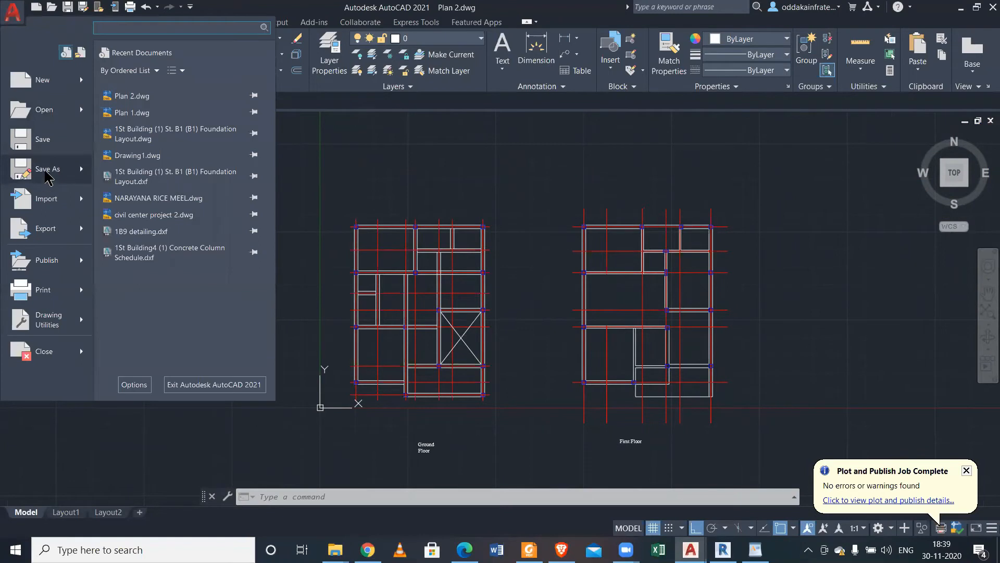
mouse_move(46, 171)
click(153, 91)
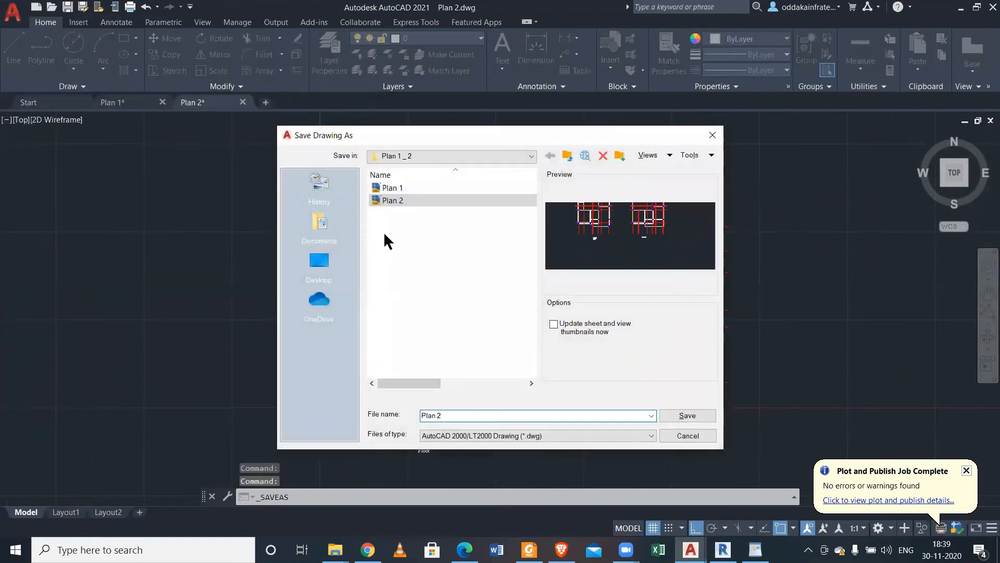
drag(458, 416, 354, 422)
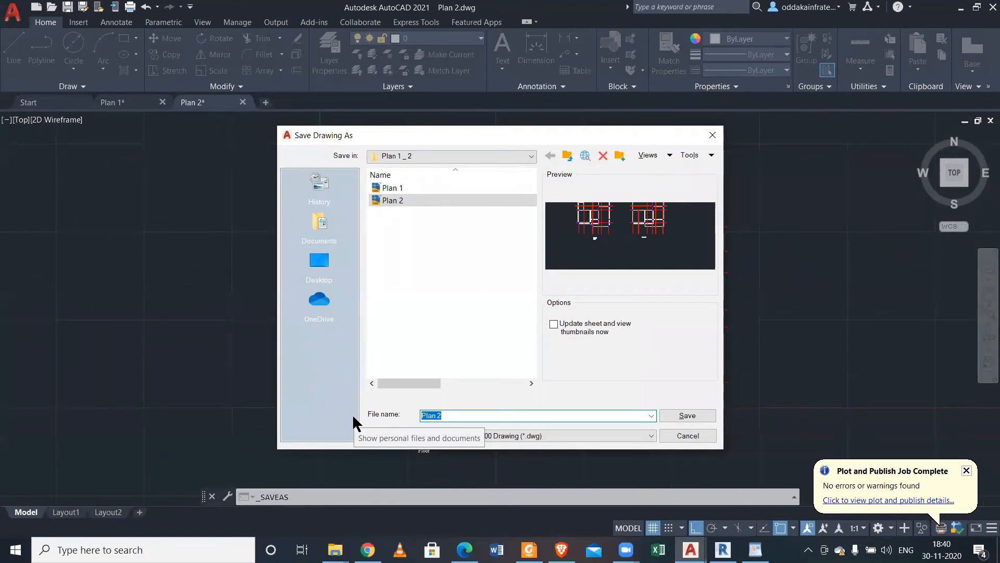
text(Sudhanshu)
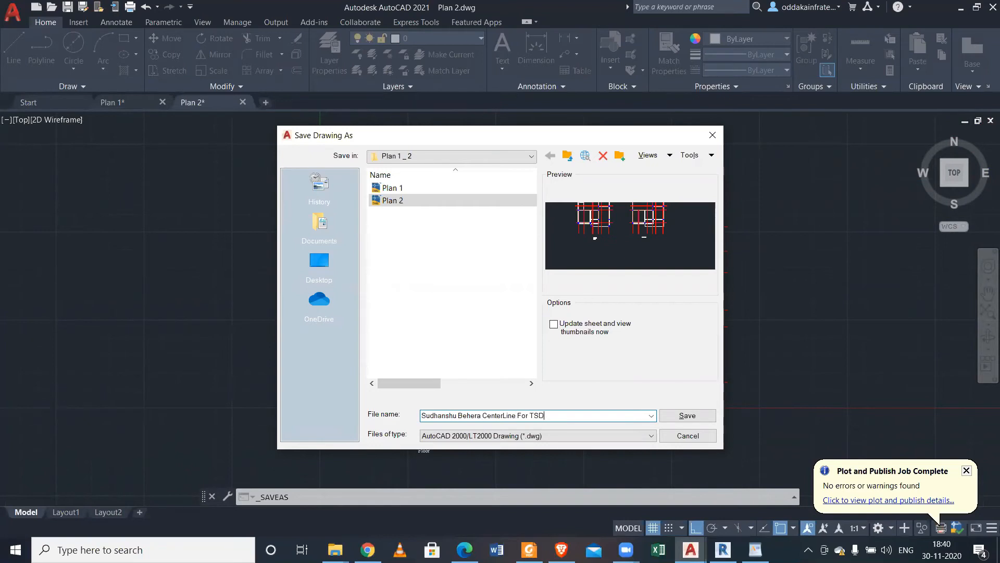
click(686, 416)
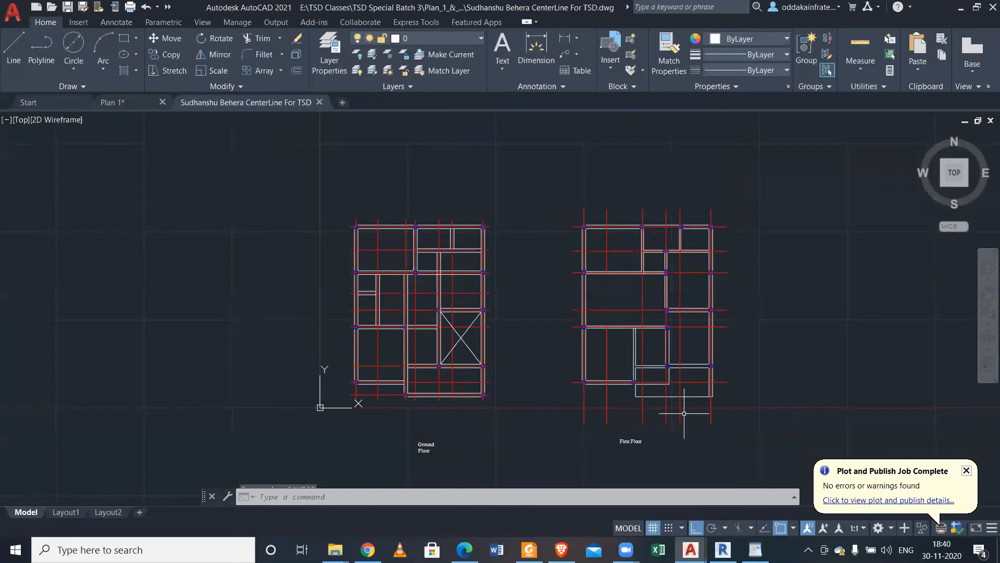
Erase the entire first floor plan together with its grid lines and its "First Floor" label.
click(545, 184)
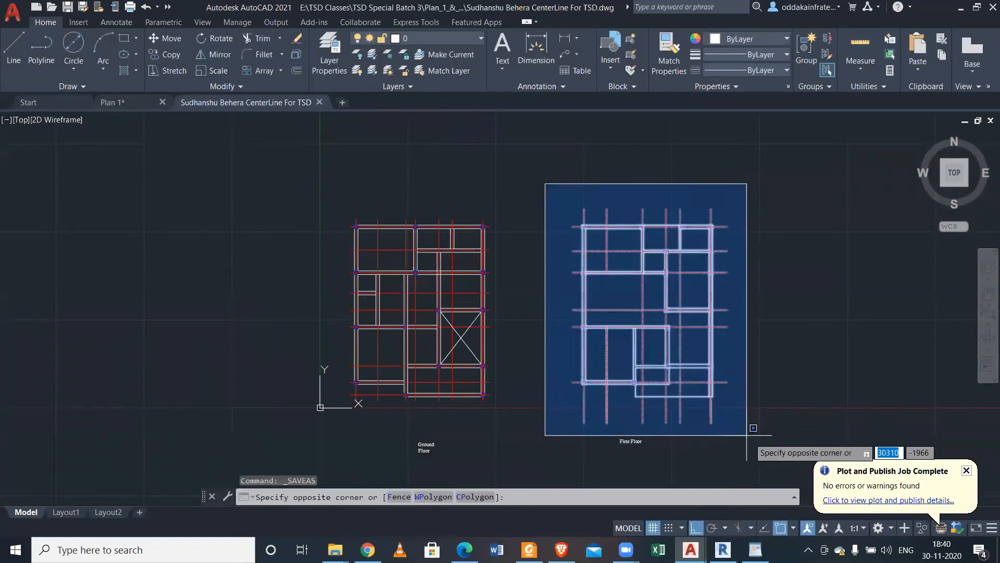
click(769, 452)
key(Delete)
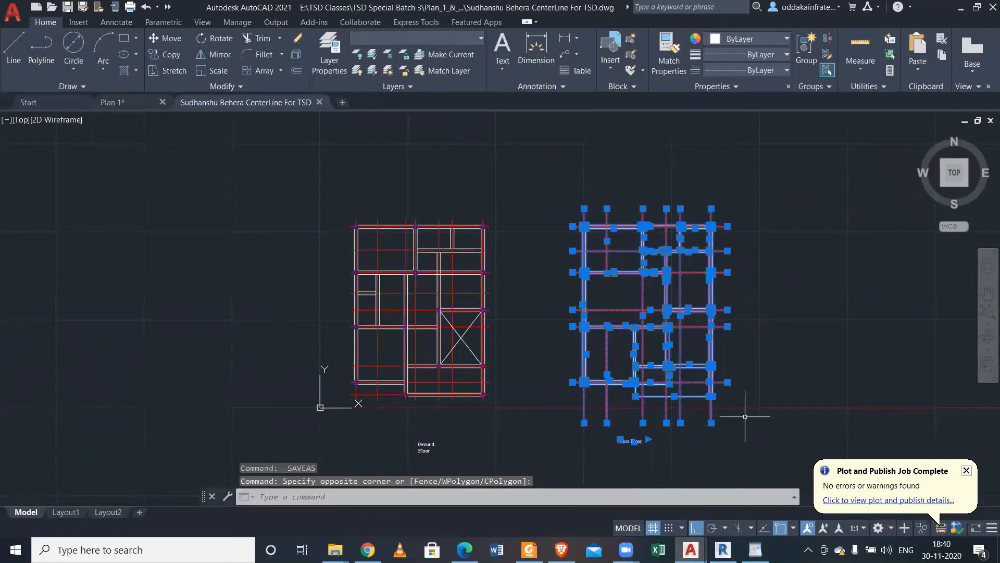
scroll(558, 400, down, 2)
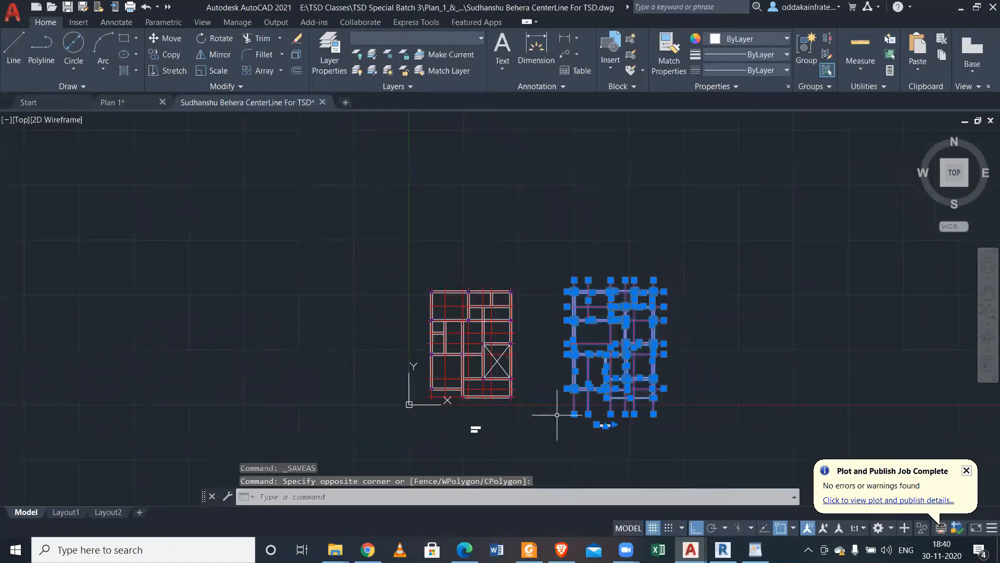
middle_drag(557, 414, 538, 368)
key(Delete)
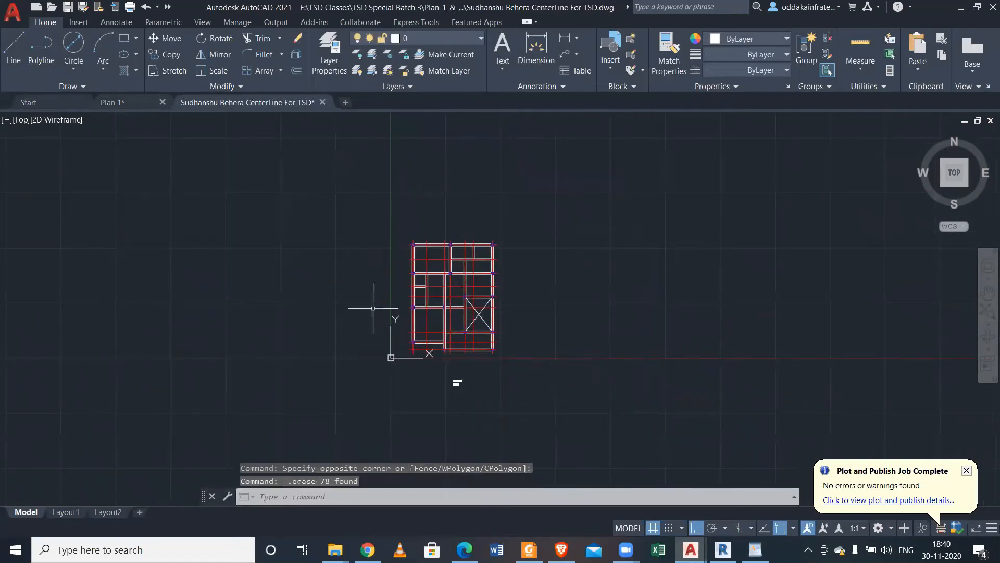
Erase the "Ground Floor" label below the remaining plan.
click(427, 364)
click(524, 412)
key(Delete)
scroll(519, 407, down, 3)
scroll(519, 407, up, 5)
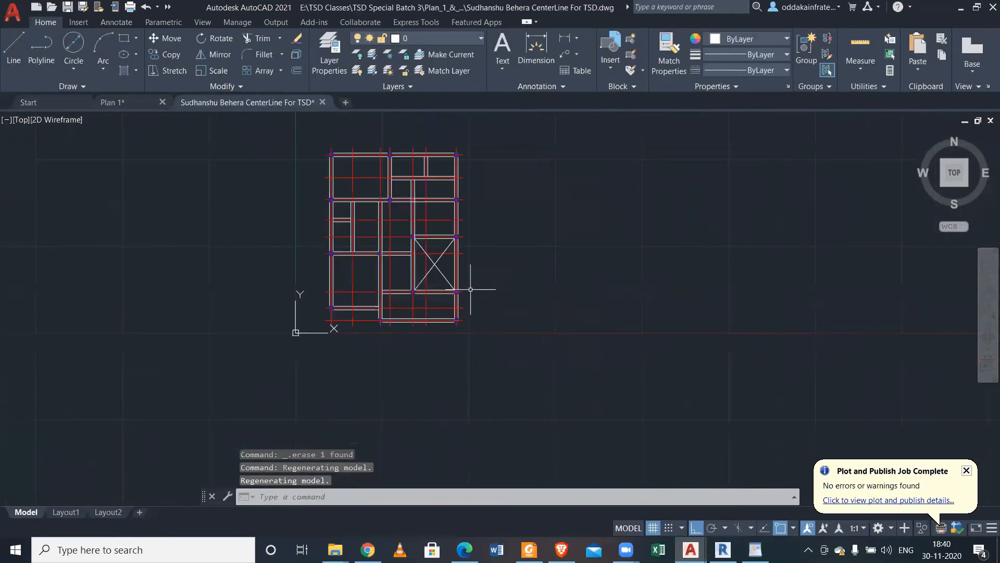
click(474, 46)
click(475, 45)
scroll(533, 251, up, 4)
scroll(534, 251, up, 4)
click(701, 242)
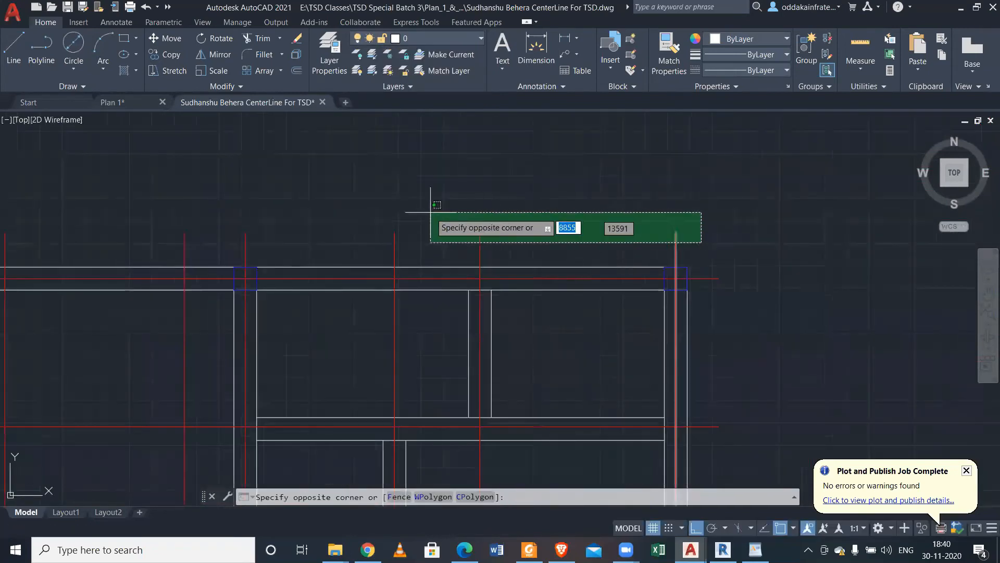
middle_drag(235, 212, 420, 222)
click(6, 214)
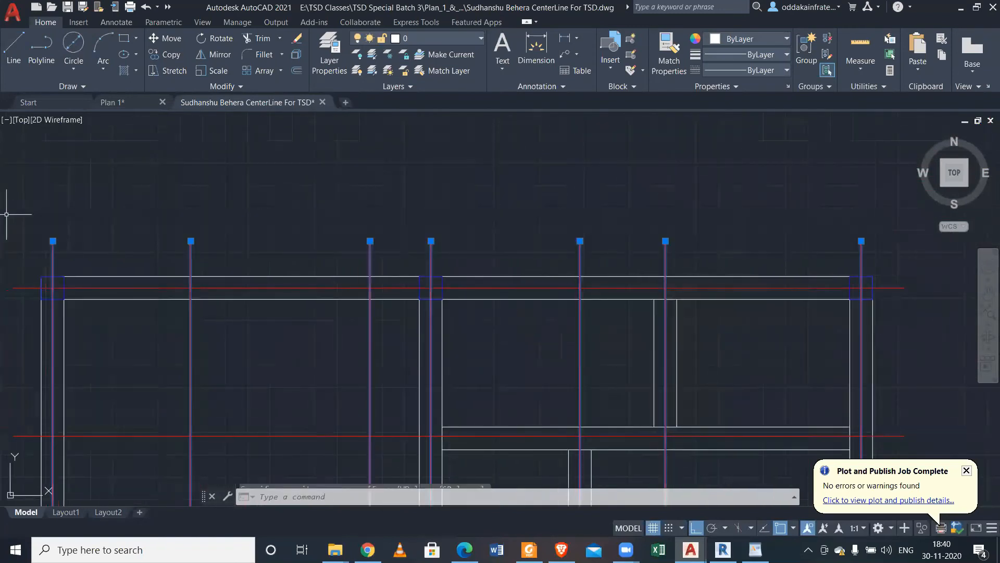
scroll(6, 214, down, 1)
middle_drag(677, 296, 606, 159)
click(527, 123)
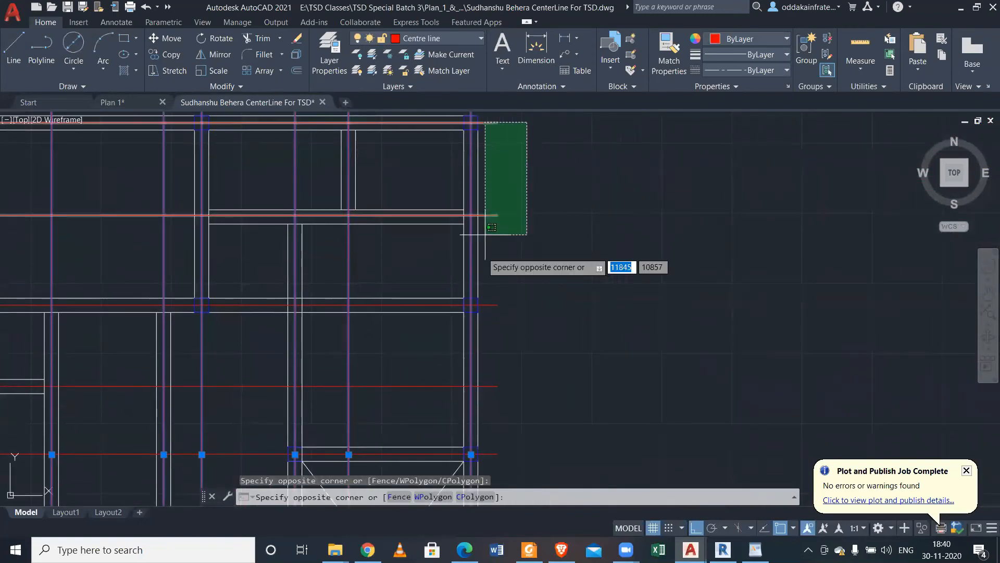
middle_drag(528, 521, 573, 192)
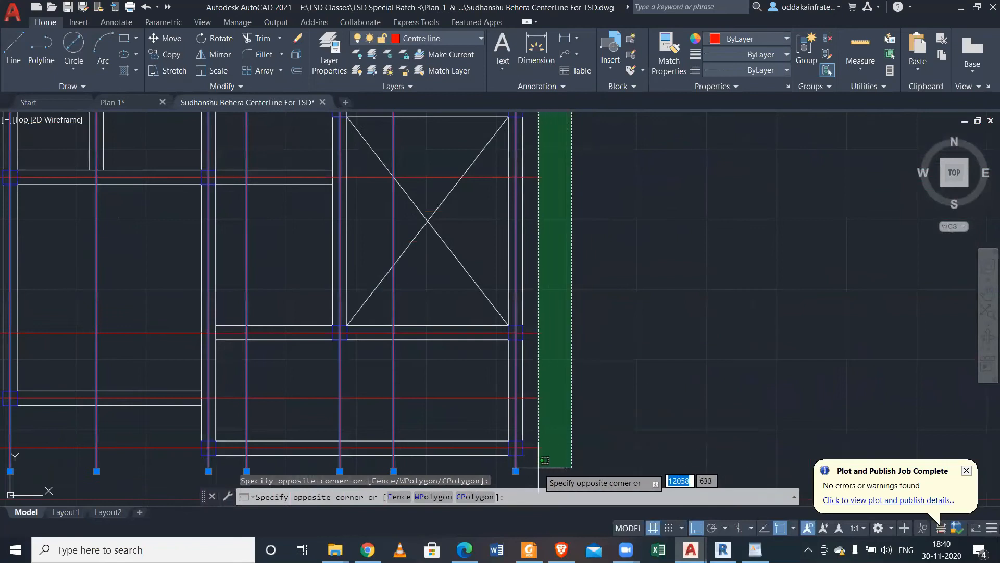
click(545, 460)
scroll(544, 460, down, 4)
scroll(533, 120, up, 2)
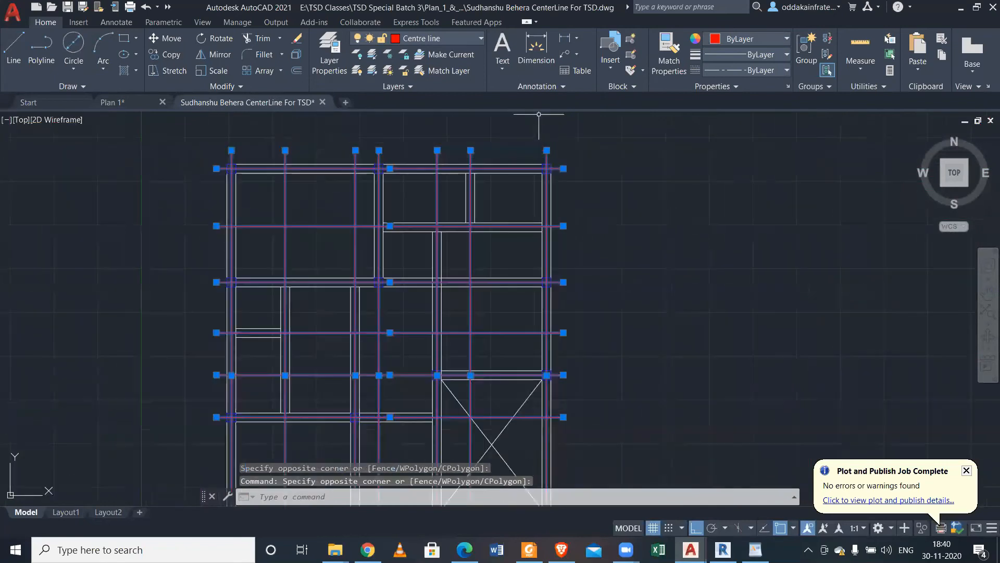
key(Escape)
scroll(495, 161, up, 3)
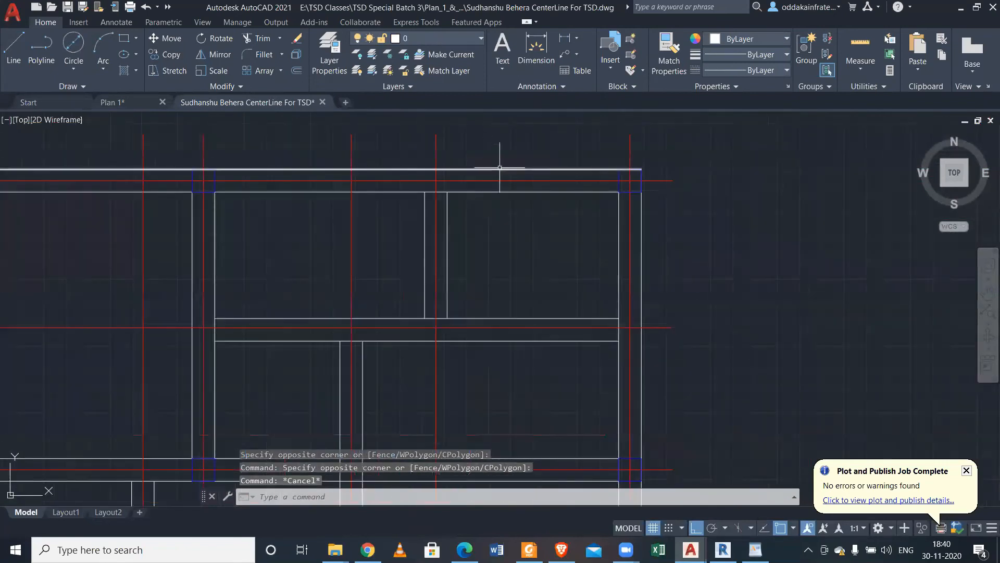
click(500, 169)
scroll(472, 205, down, 3)
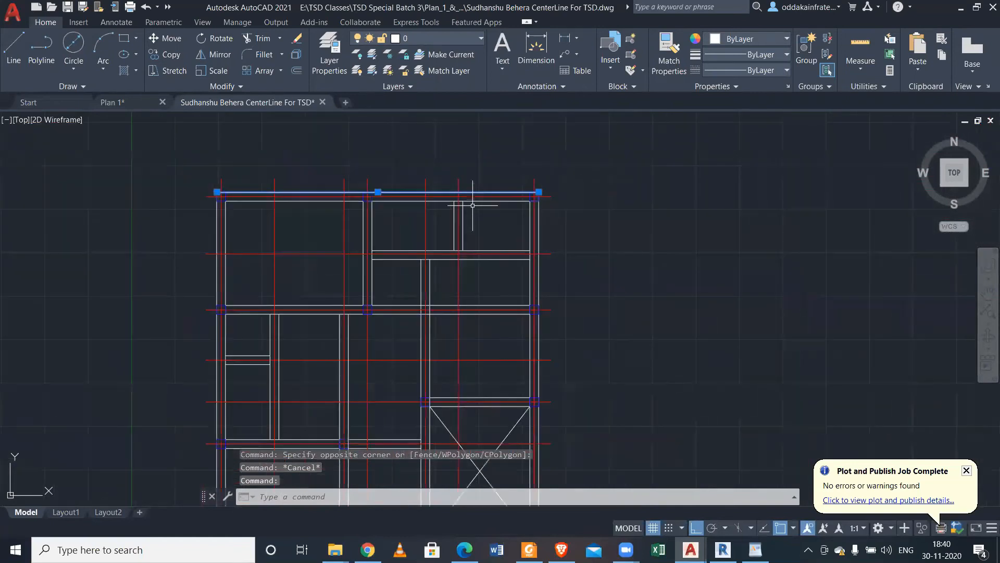
scroll(470, 204, up, 3)
key(Escape)
middle_drag(217, 229, 403, 229)
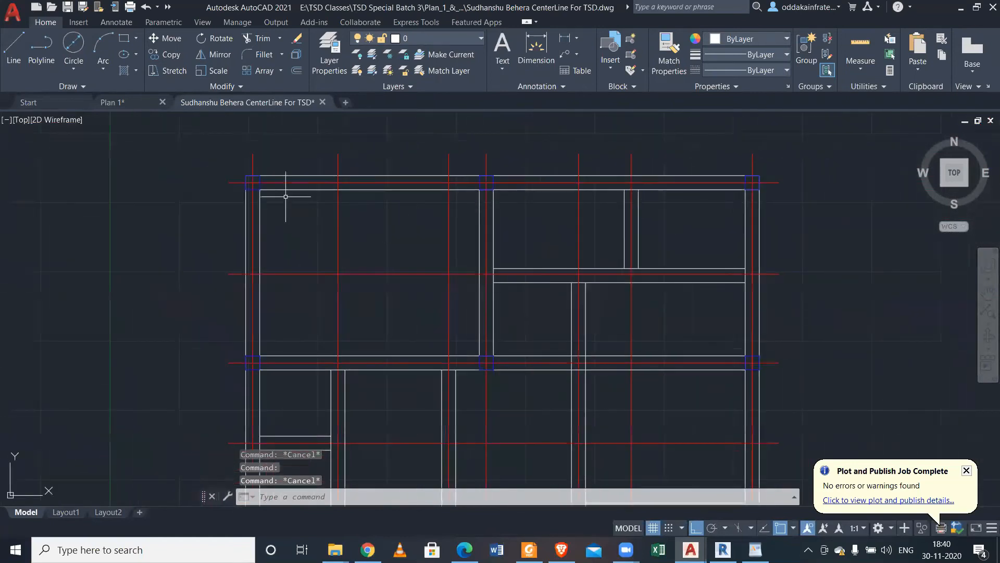
click(238, 165)
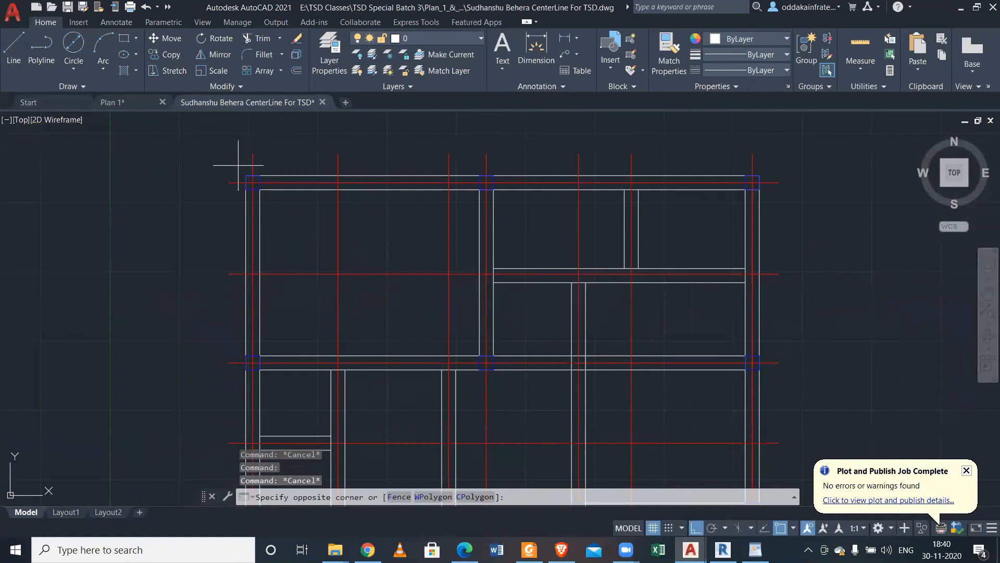
key(Escape)
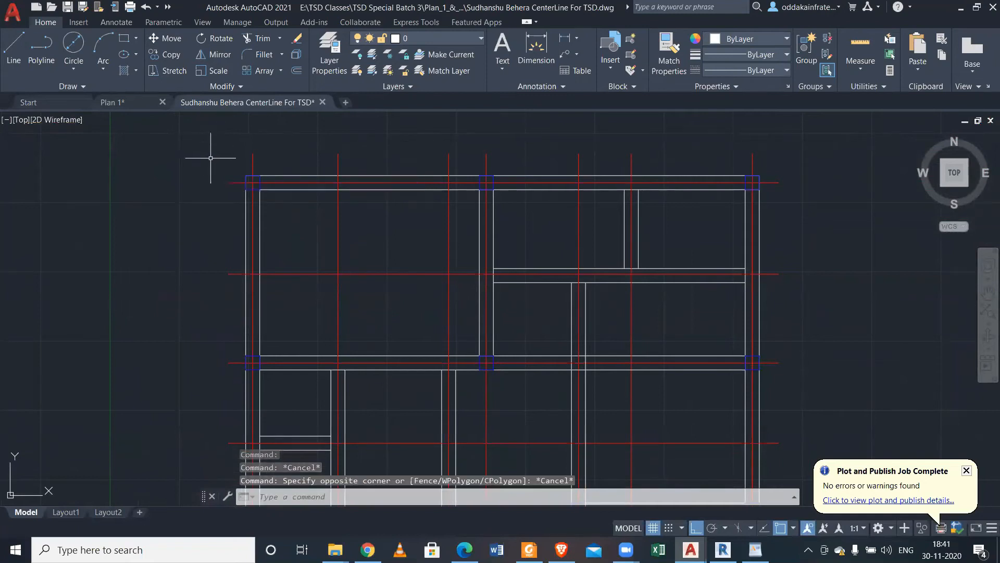
click(239, 173)
scroll(346, 268, down, 4)
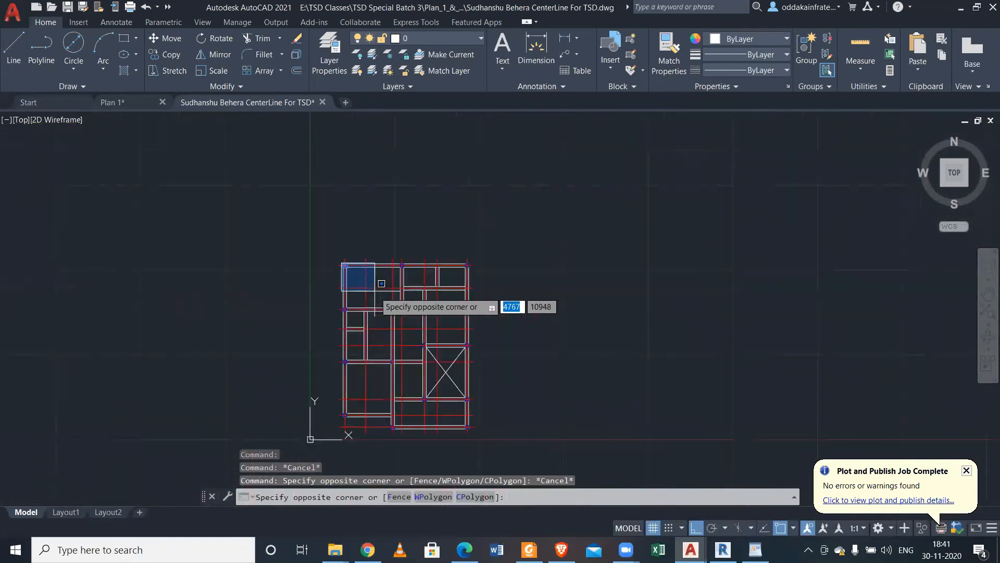
scroll(462, 395, up, 5)
click(461, 403)
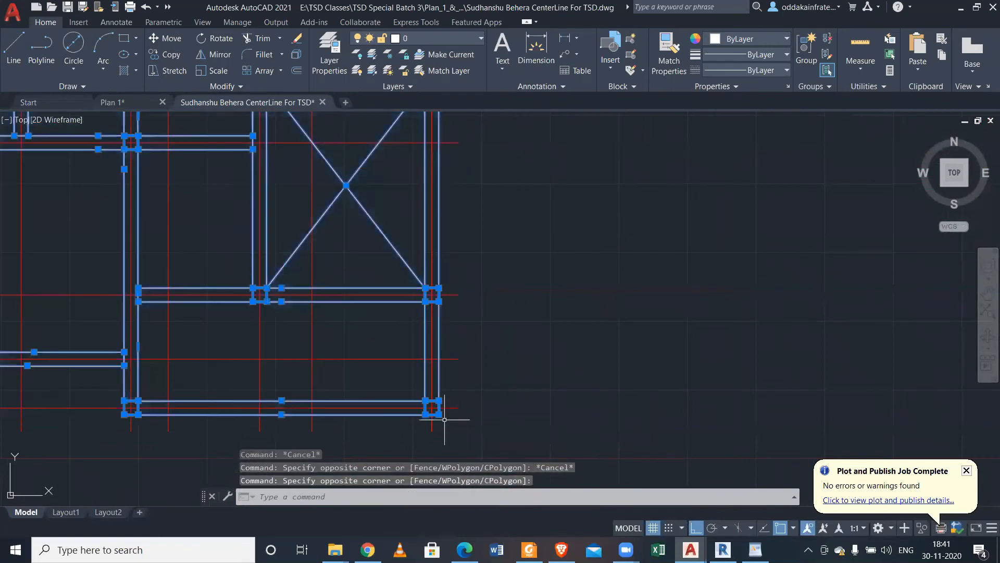
scroll(453, 405, down, 3)
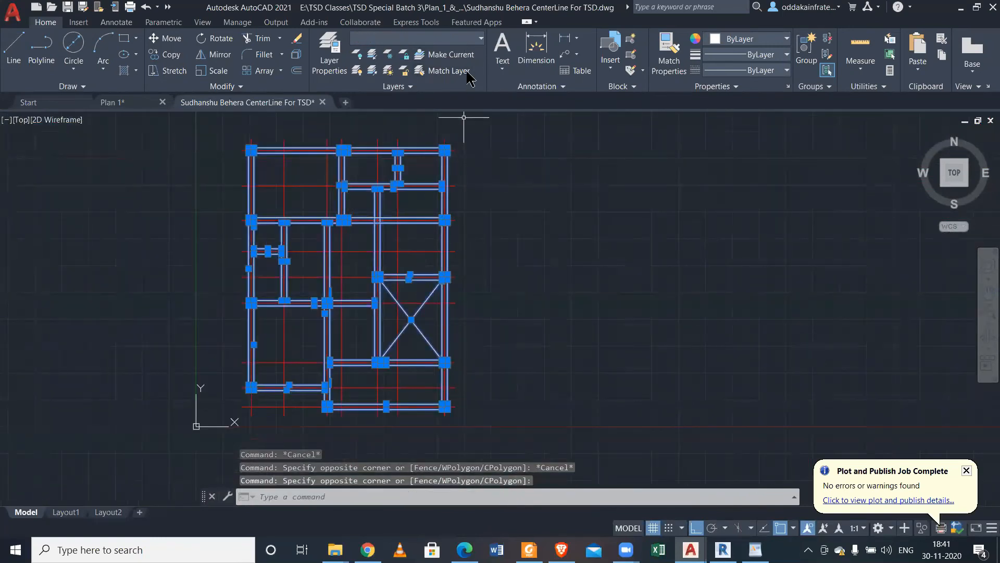
click(474, 40)
click(467, 85)
click(471, 54)
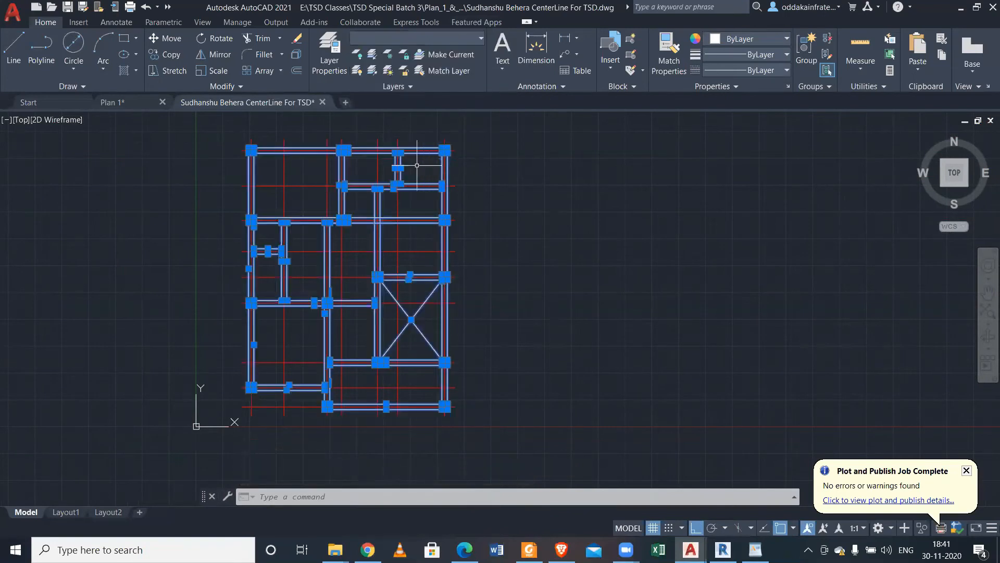
key(Escape)
Turn off the column layer "col" with LAYOFF by picking the column outline at the plan's upper-right corner.
scroll(427, 152, up, 2)
scroll(467, 141, up, 3)
click(455, 140)
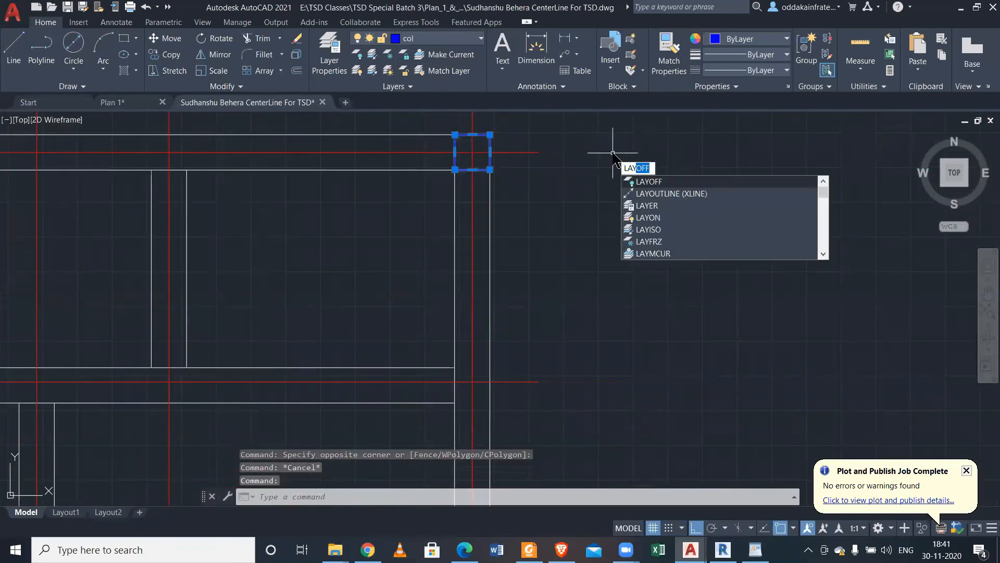
key(Return)
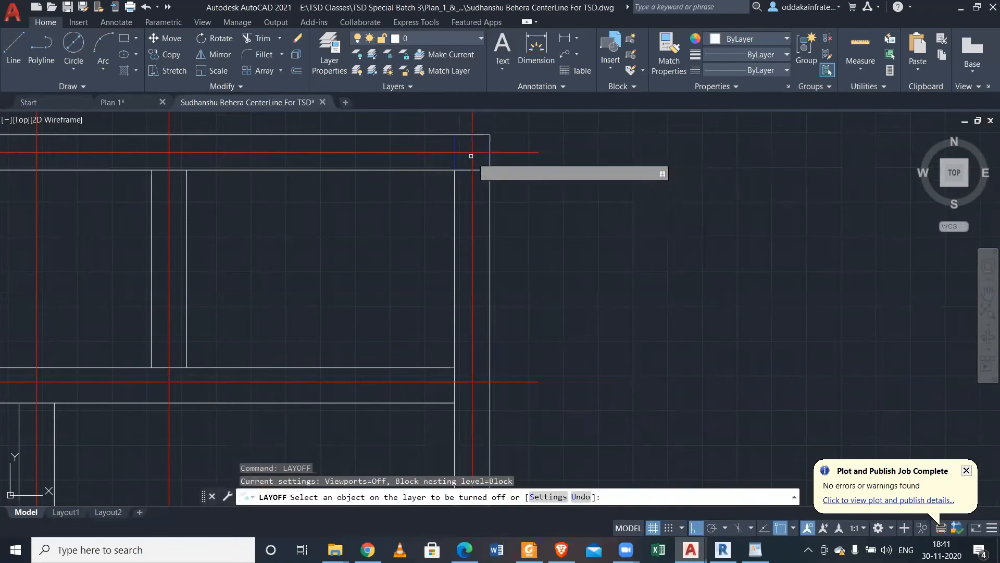
click(457, 153)
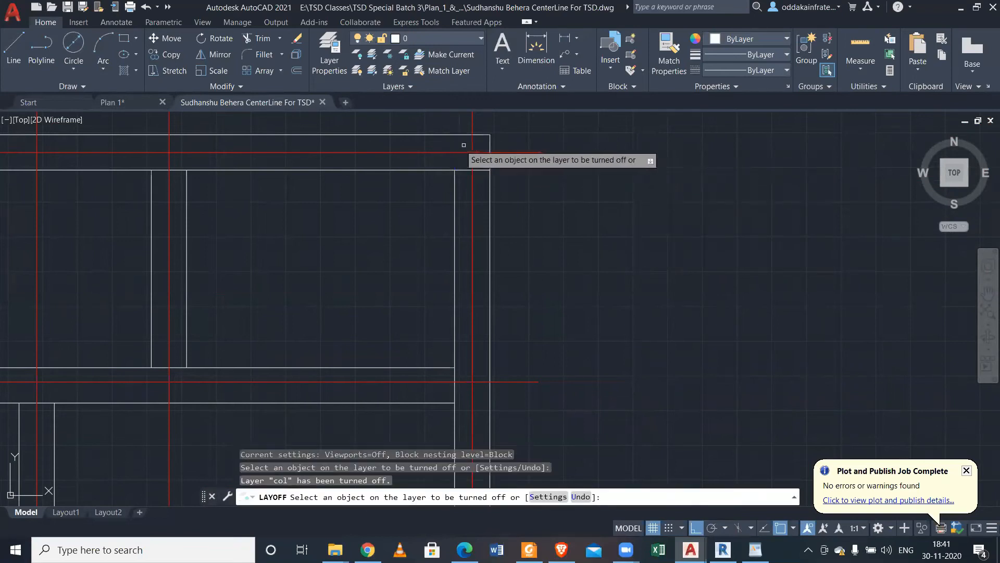
scroll(617, 149, down, 5)
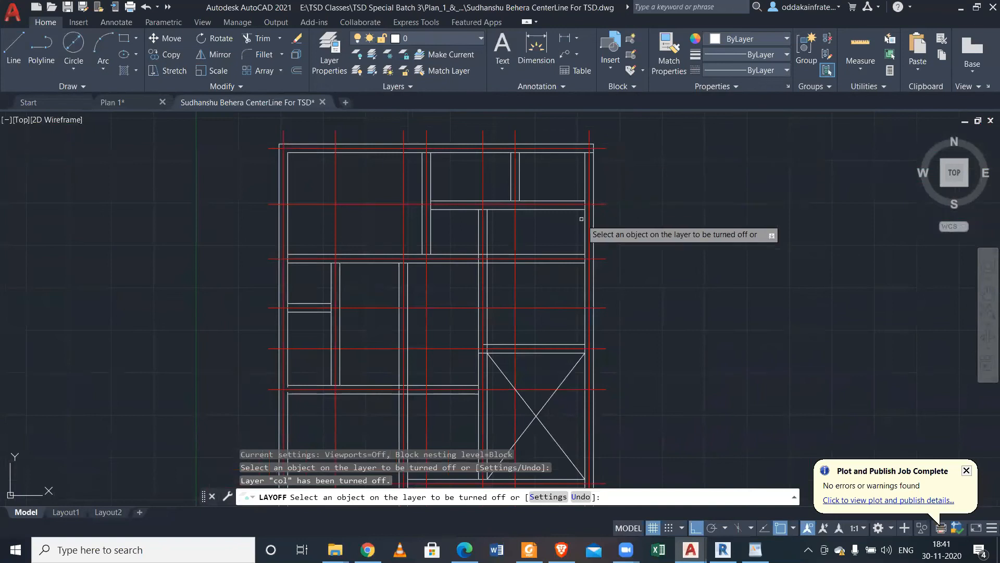
key(Escape)
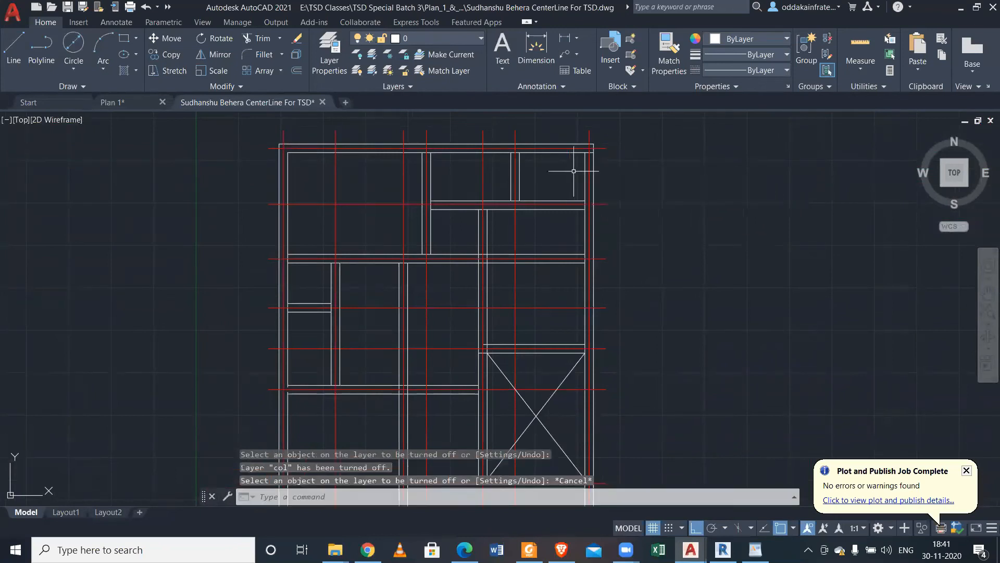
scroll(459, 187, down, 2)
scroll(358, 172, up, 6)
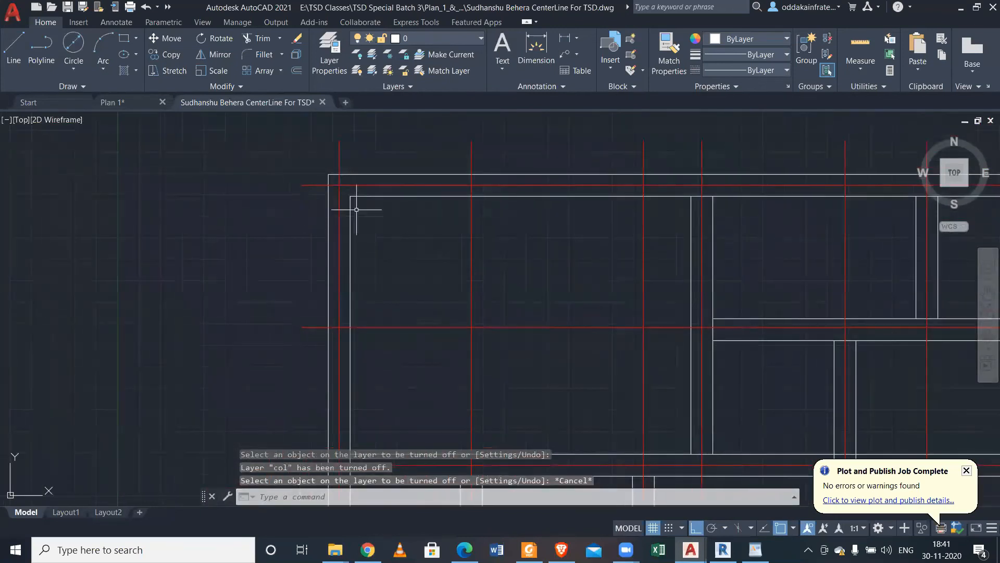
click(319, 165)
scroll(469, 313, down, 5)
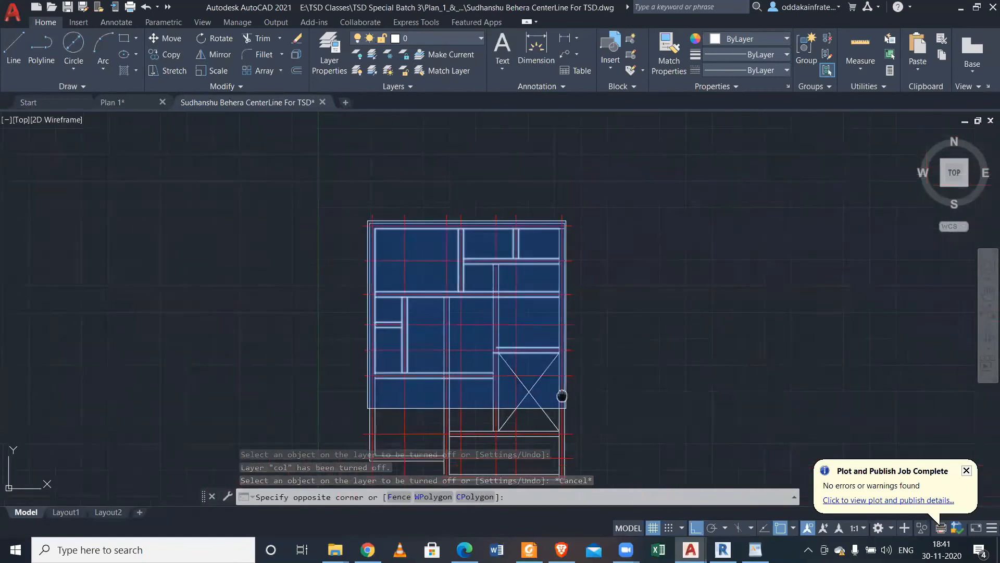
scroll(543, 342, up, 1)
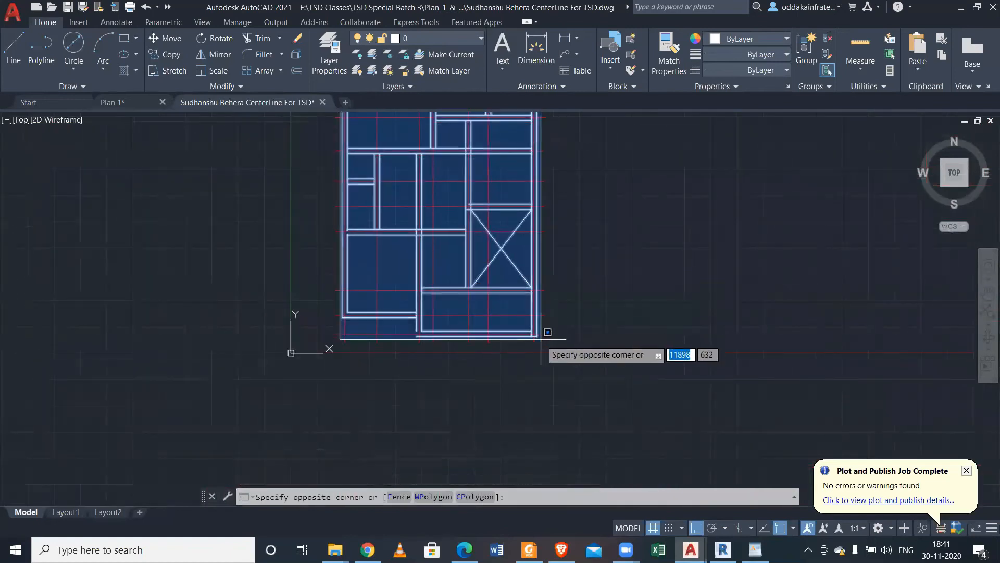
click(541, 337)
middle_drag(481, 178, 516, 272)
scroll(476, 159, up, 2)
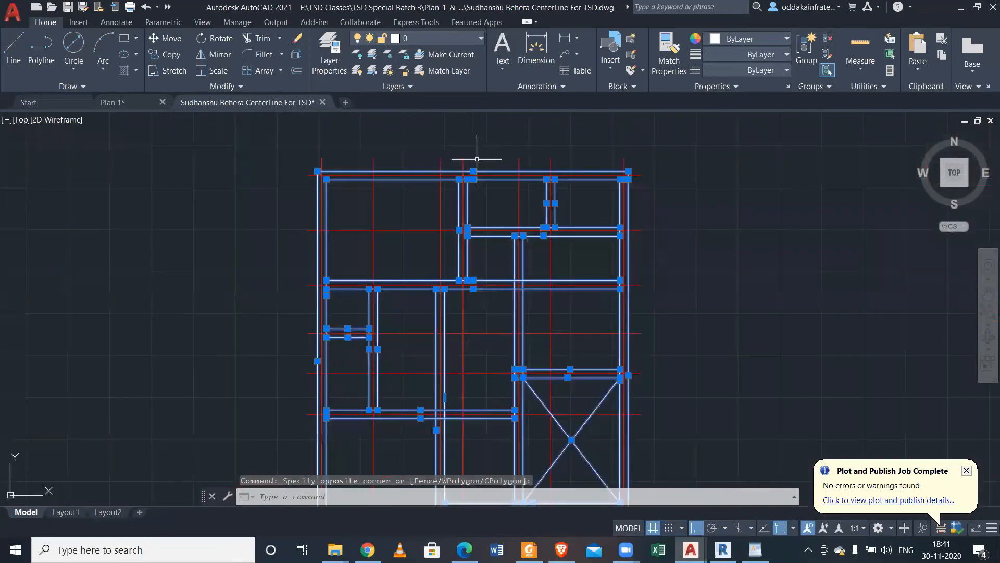
key(Escape)
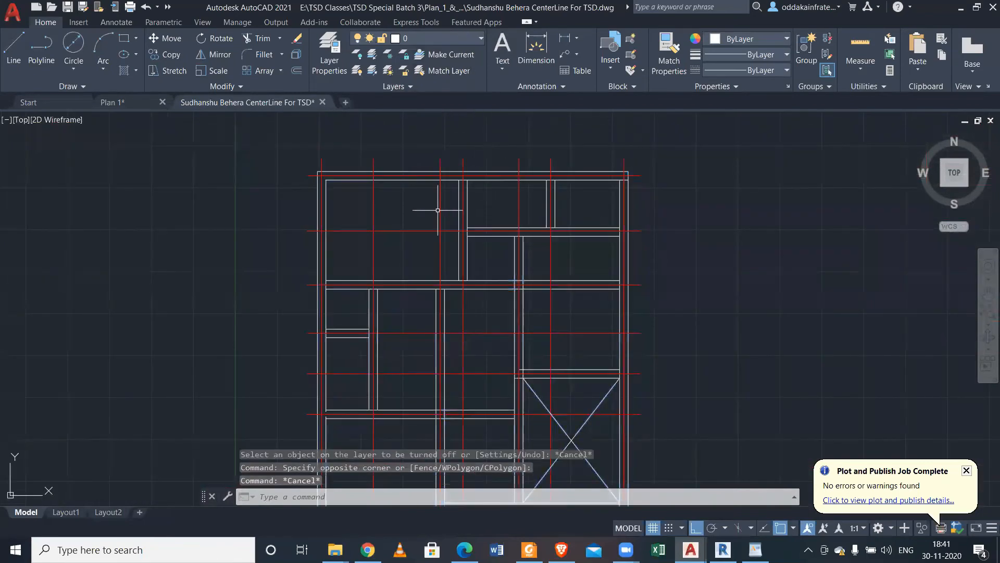
Turn all layers back on with LAYON.
text(layon)
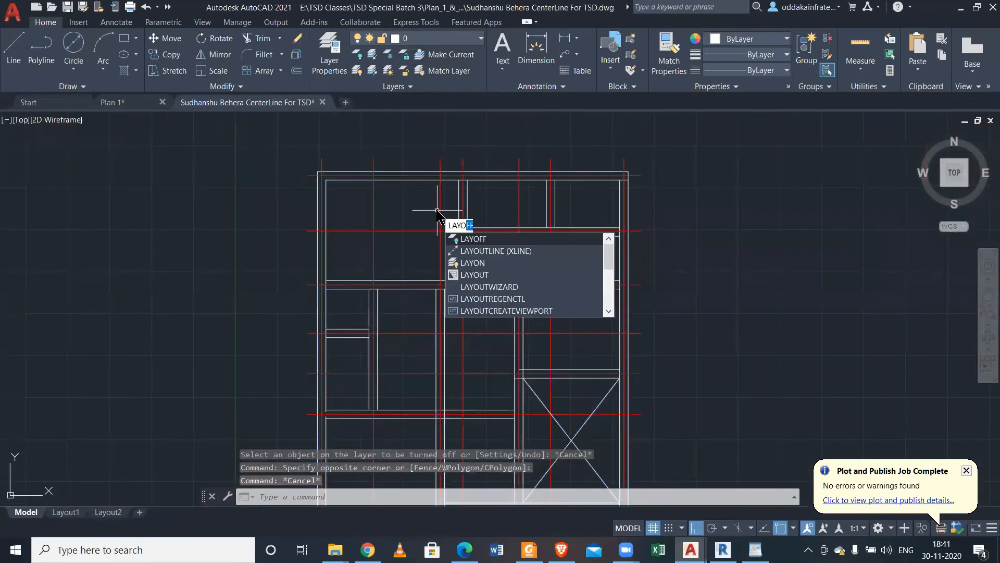
key(Return)
scroll(473, 167, up, 1)
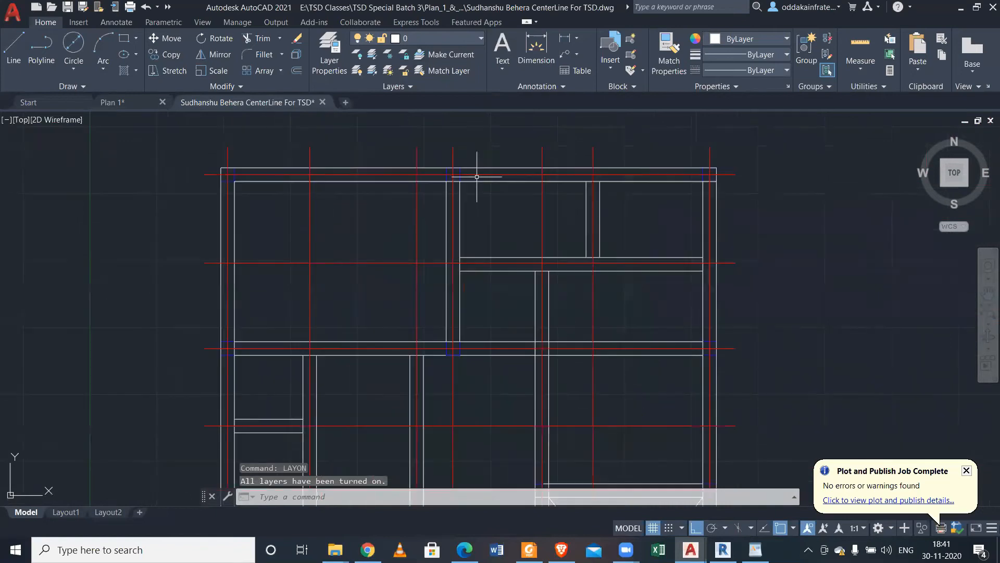
Shorten the two horizontal wall lines above the crossed rectangle by stretching their left ends to the vertical wall's right face.
scroll(477, 196, down, 3)
scroll(527, 302, up, 5)
scroll(454, 281, up, 4)
click(498, 265)
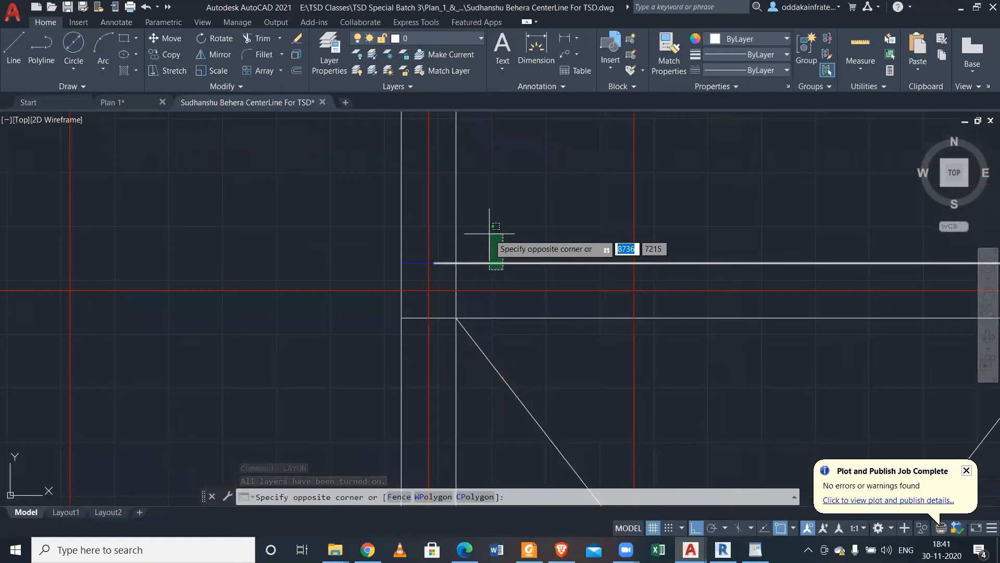
click(490, 232)
click(434, 263)
click(456, 263)
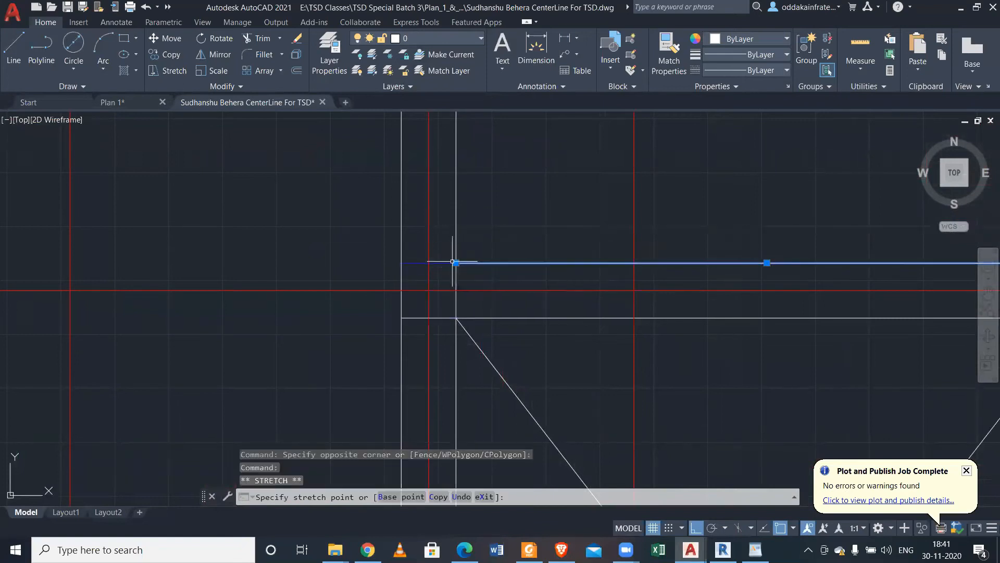
click(521, 342)
click(509, 302)
click(401, 318)
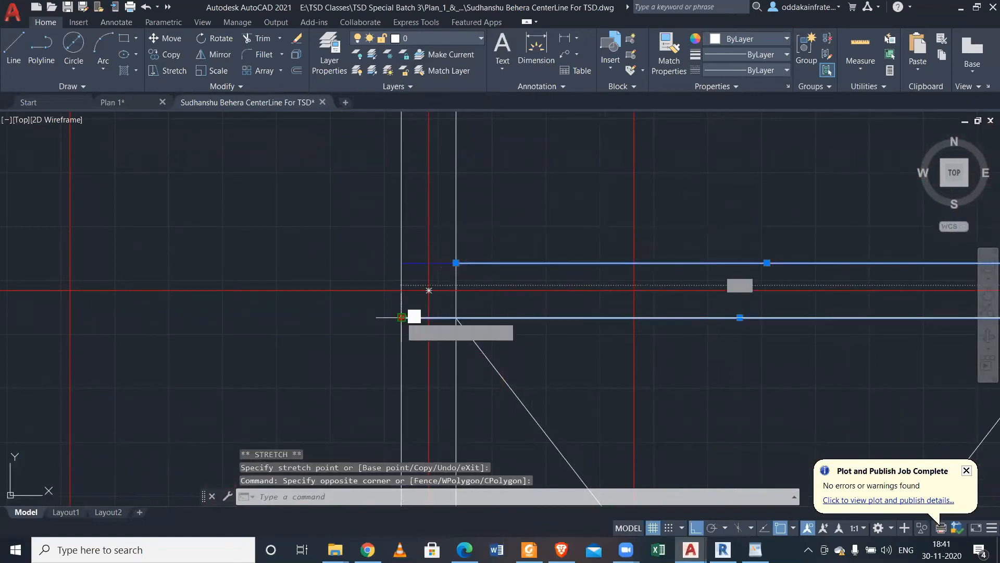
click(456, 318)
key(Escape)
Inspect how the wall lines meet the columns along the plan's right side.
scroll(437, 308, down, 3)
scroll(686, 283, up, 3)
scroll(437, 366, down, 3)
middle_drag(417, 245, 460, 312)
scroll(460, 308, up, 3)
scroll(460, 306, down, 3)
middle_drag(468, 256, 472, 278)
scroll(463, 316, up, 3)
scroll(463, 316, up, 3)
scroll(424, 346, up, 2)
scroll(366, 293, up, 2)
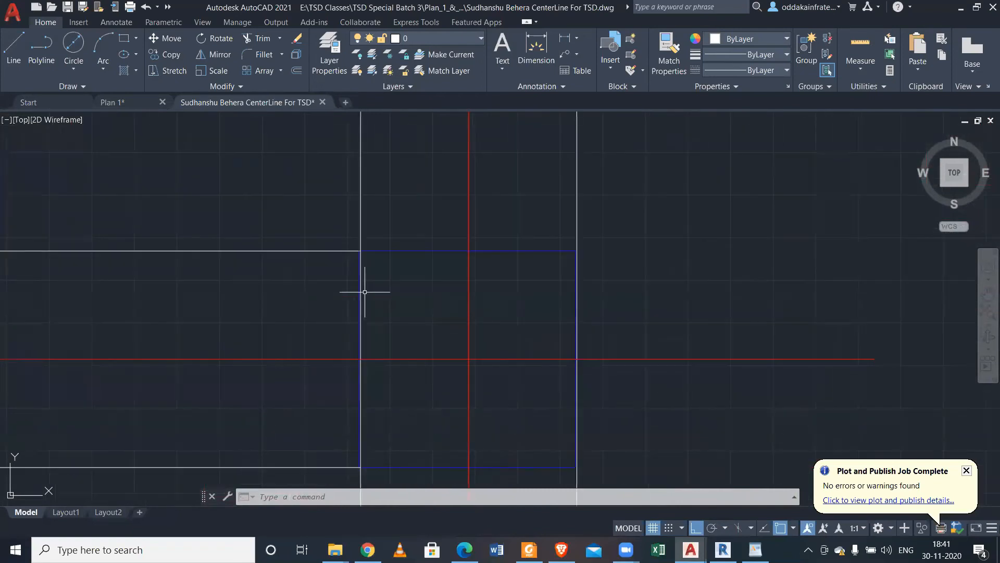
scroll(365, 292, down, 6)
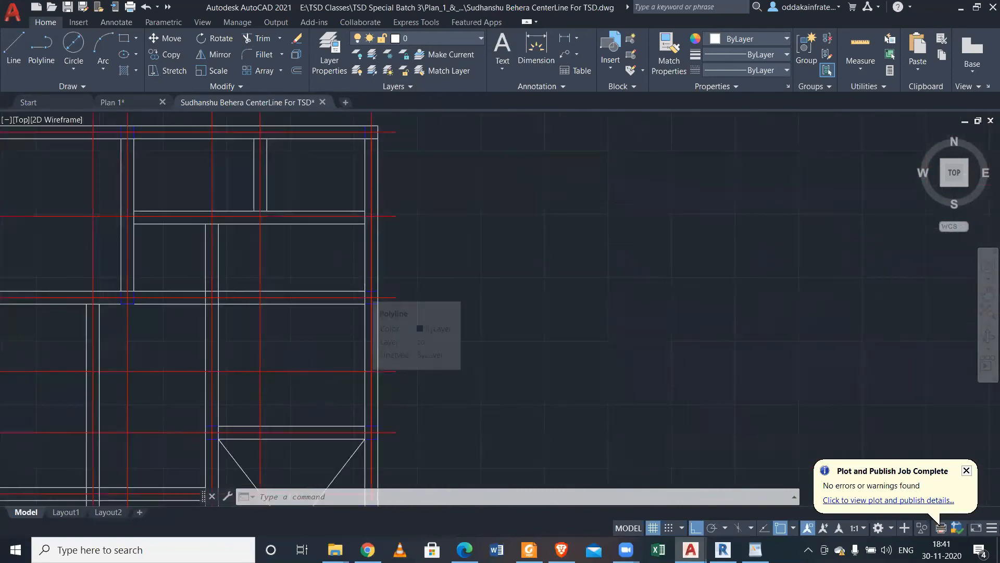
Erase the short extra wall line crossing the column at the plan's upper-right corner.
scroll(409, 268, up, 4)
scroll(416, 265, up, 4)
click(435, 282)
click(432, 255)
key(Escape)
click(280, 252)
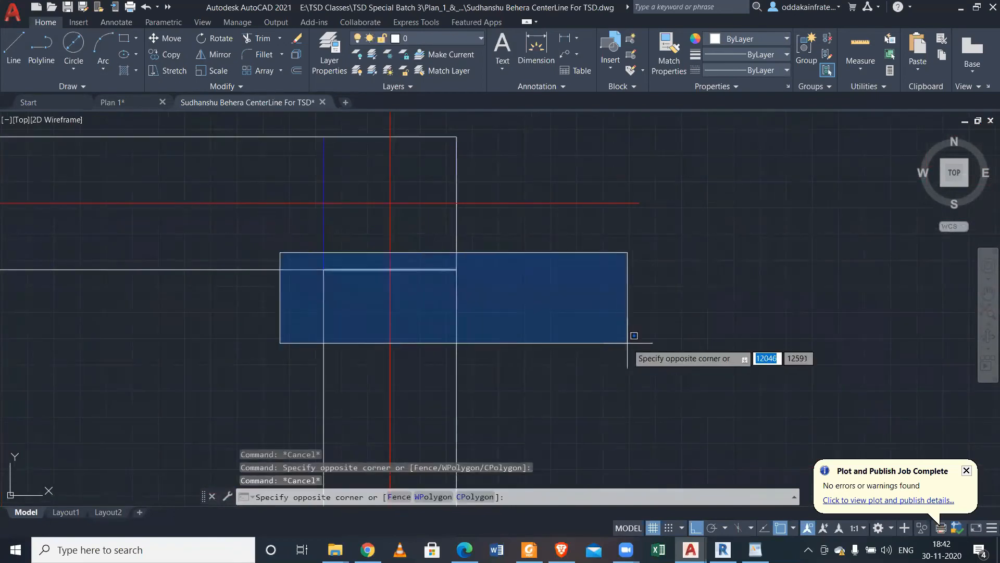
click(634, 335)
key(Delete)
scroll(466, 272, down, 4)
scroll(441, 203, up, 2)
click(441, 202)
key(Escape)
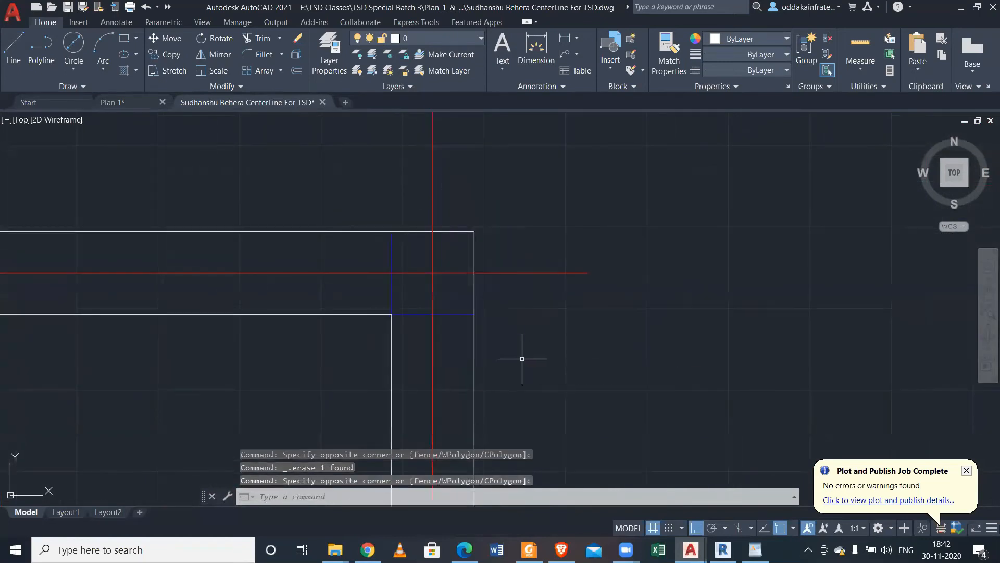
Check the wall lines along the plan's top edge and at its upper-left corner for stray segments.
click(351, 203)
key(Escape)
scroll(520, 263, down, 4)
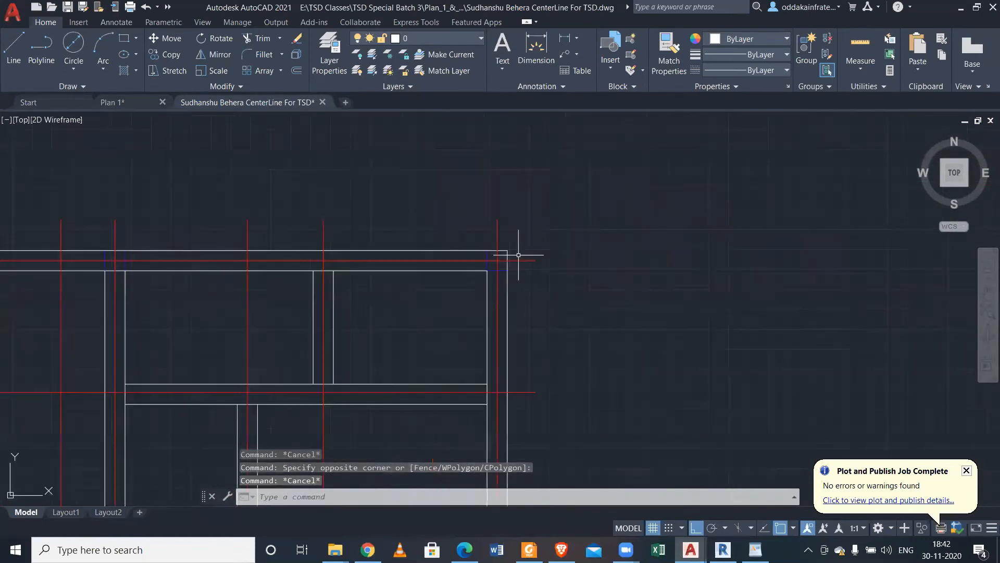
scroll(435, 277, up, 3)
click(426, 217)
key(Escape)
scroll(514, 291, up, 1)
click(444, 291)
click(729, 376)
key(Escape)
scroll(631, 354, down, 2)
scroll(197, 380, up, 5)
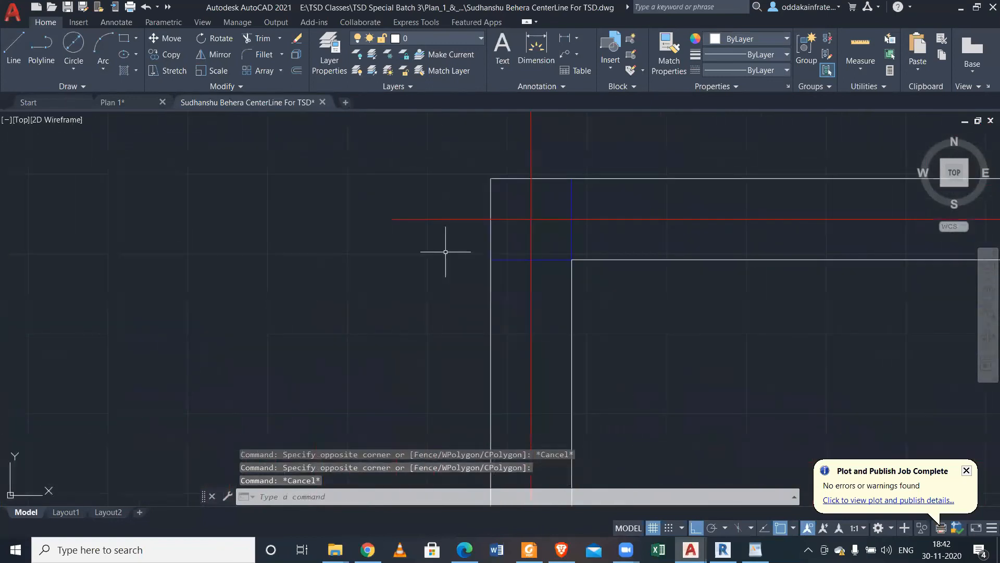
click(498, 319)
click(455, 288)
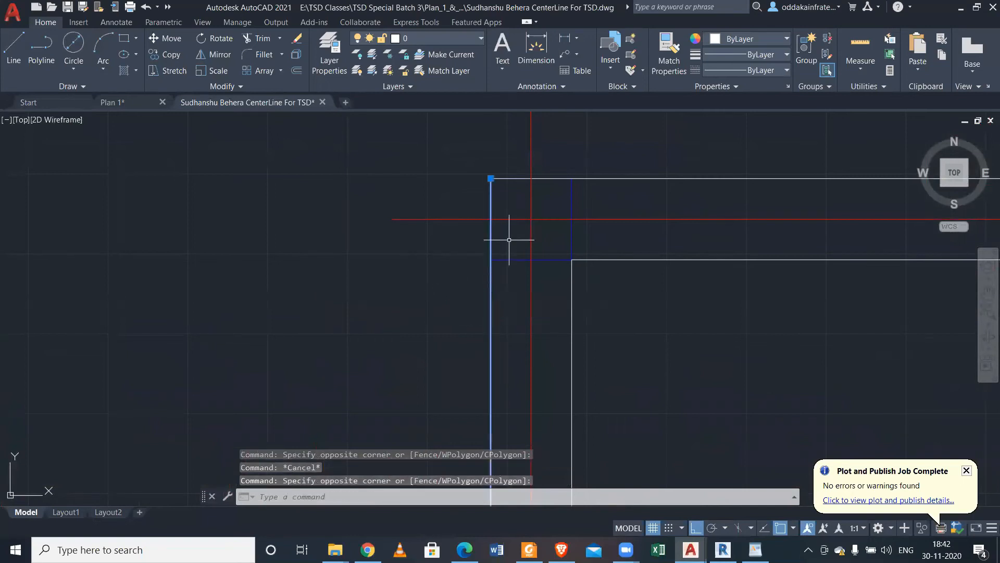
key(Escape)
scroll(503, 208, down, 4)
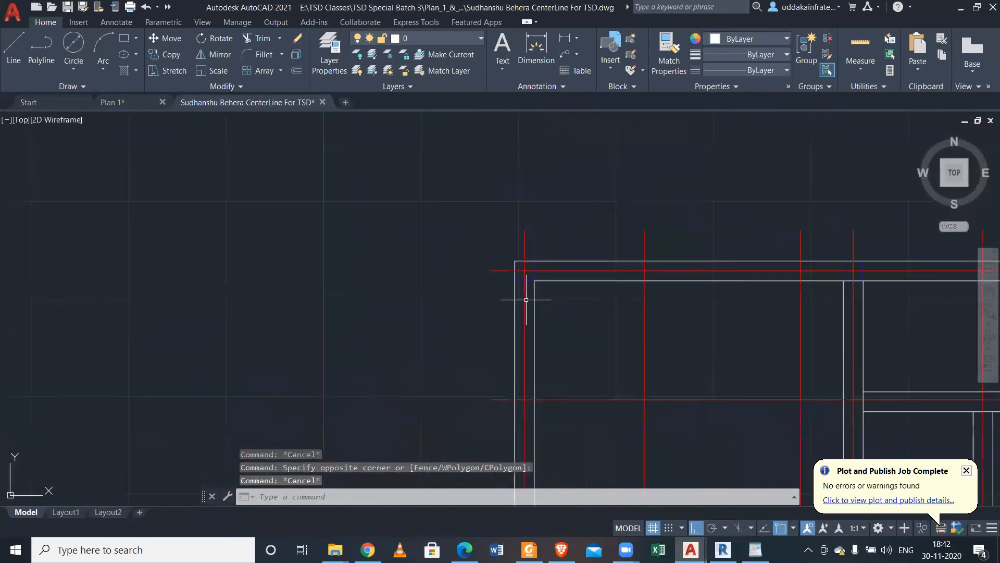
scroll(480, 397, up, 6)
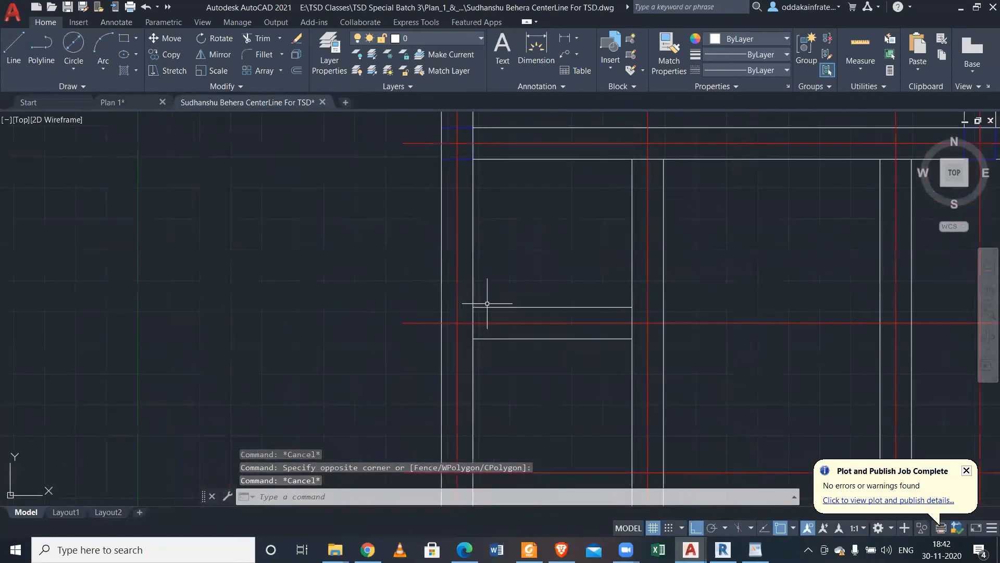
Join the two collinear segments of the left outer wall's inner line across the gap at the lower horizontal wall.
scroll(495, 309, up, 1)
scroll(494, 310, down, 3)
middle_drag(510, 455, 504, 245)
scroll(506, 244, up, 3)
click(419, 237)
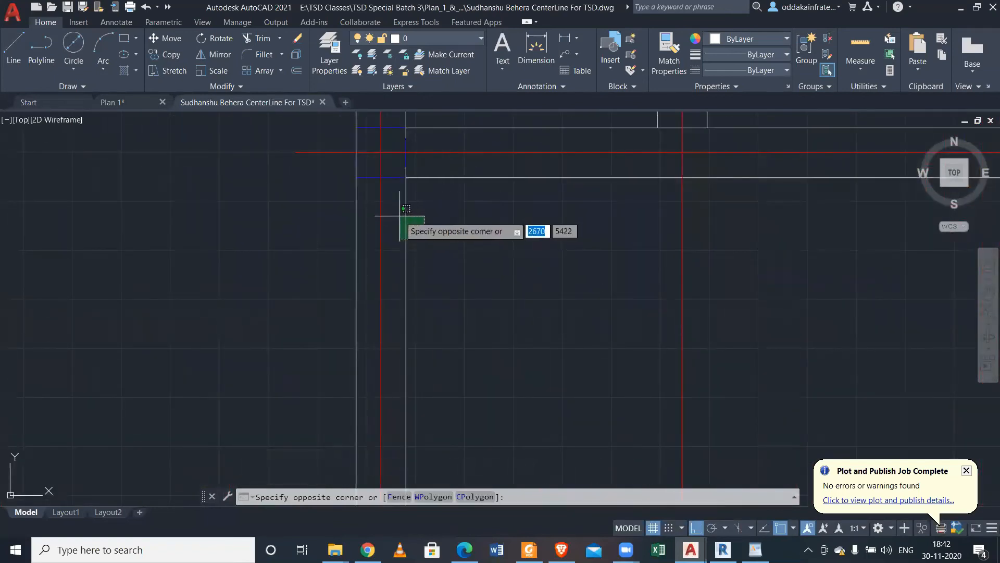
click(399, 216)
scroll(400, 161, up, 6)
scroll(440, 351, down, 4)
scroll(514, 257, down, 1)
click(508, 254)
click(460, 190)
scroll(527, 261, down, 3)
scroll(527, 260, down, 2)
scroll(536, 263, up, 2)
scroll(532, 217, down, 1)
scroll(533, 216, up, 5)
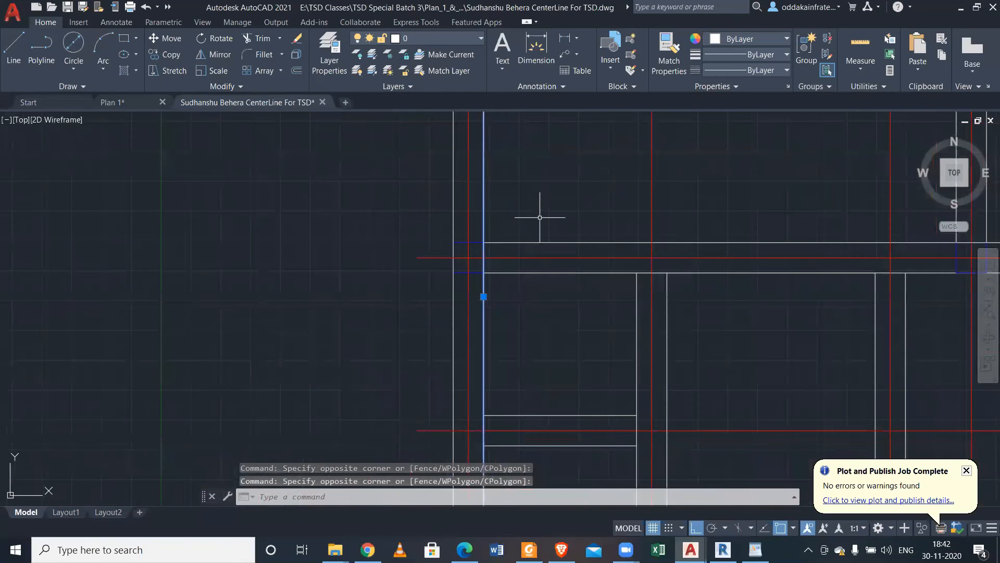
scroll(525, 230, down, 3)
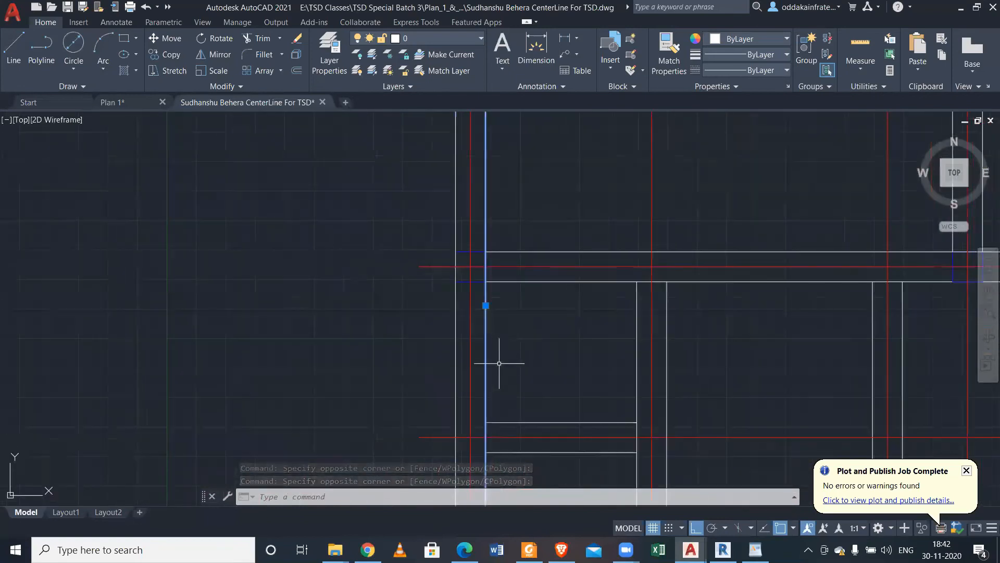
scroll(499, 363, down, 3)
scroll(509, 384, down, 3)
scroll(518, 418, up, 3)
middle_drag(462, 424, 467, 217)
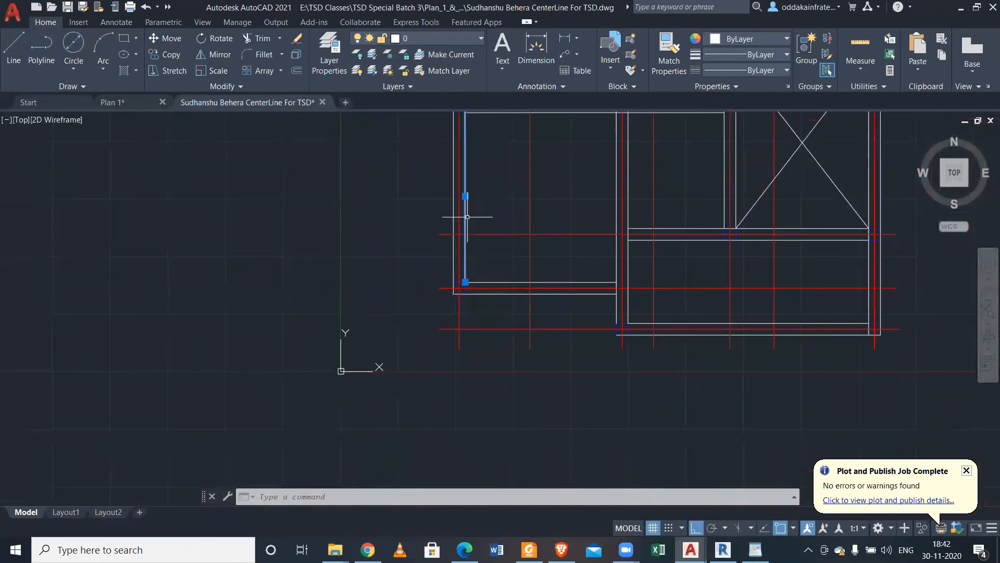
scroll(473, 267, up, 2)
scroll(463, 290, up, 1)
scroll(468, 250, down, 2)
scroll(468, 173, down, 1)
middle_drag(468, 173, 480, 375)
scroll(468, 248, up, 3)
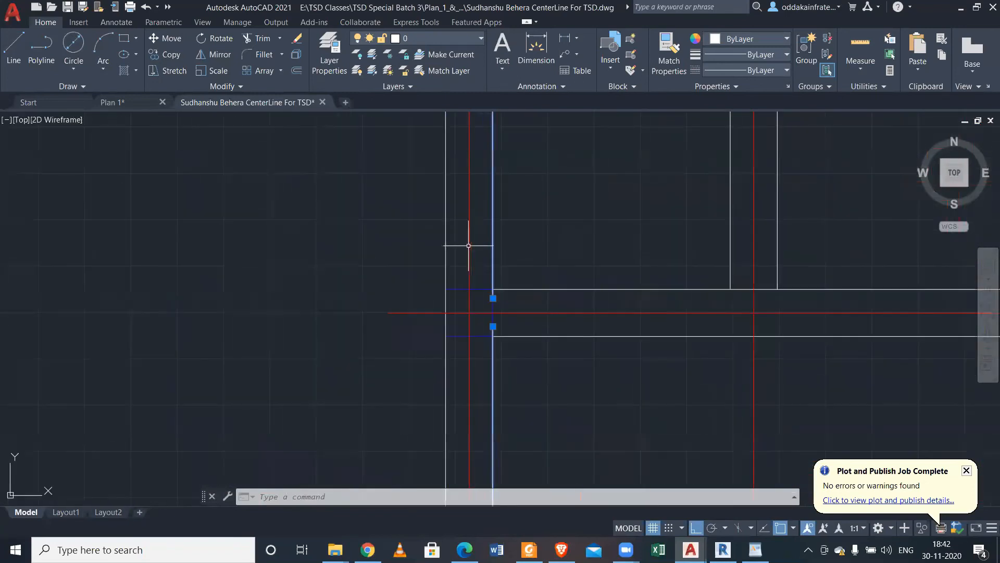
text(j)
key(Return)
click(552, 263)
scroll(480, 208, down, 1)
key(Escape)
Review the remaining wall junctions and columns across the whole ground floor plan.
scroll(466, 259, down, 3)
scroll(586, 257, up, 4)
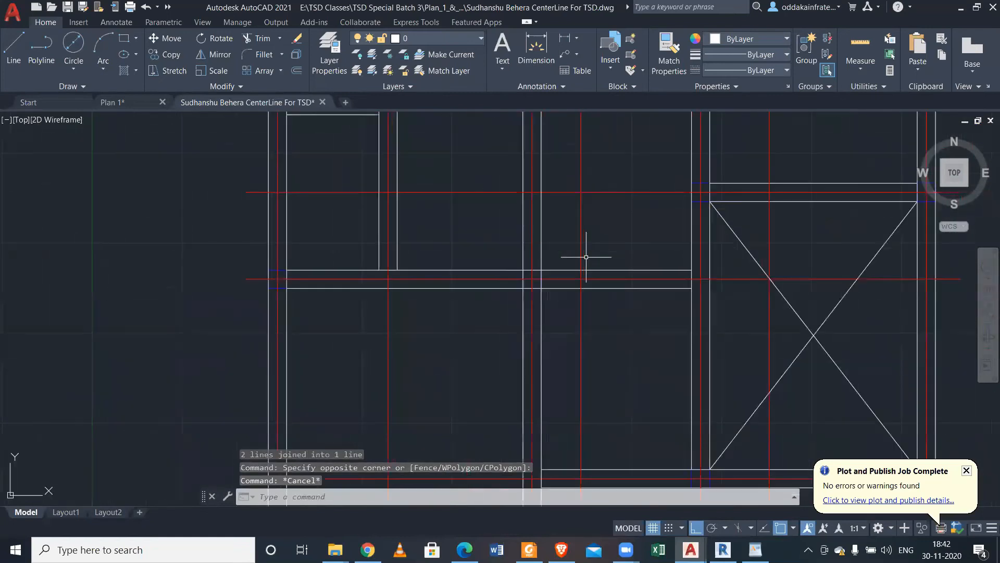
scroll(533, 274, up, 5)
scroll(532, 277, down, 8)
middle_drag(561, 284, 454, 308)
scroll(406, 289, up, 8)
scroll(462, 320, down, 4)
scroll(436, 281, down, 2)
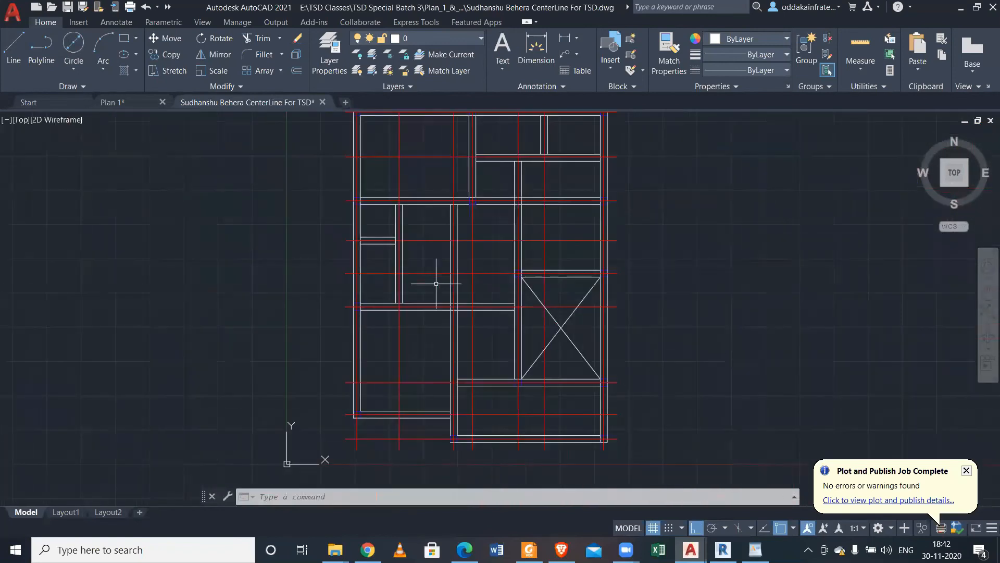
scroll(434, 296, up, 2)
scroll(439, 301, down, 4)
scroll(460, 234, up, 6)
scroll(405, 288, up, 2)
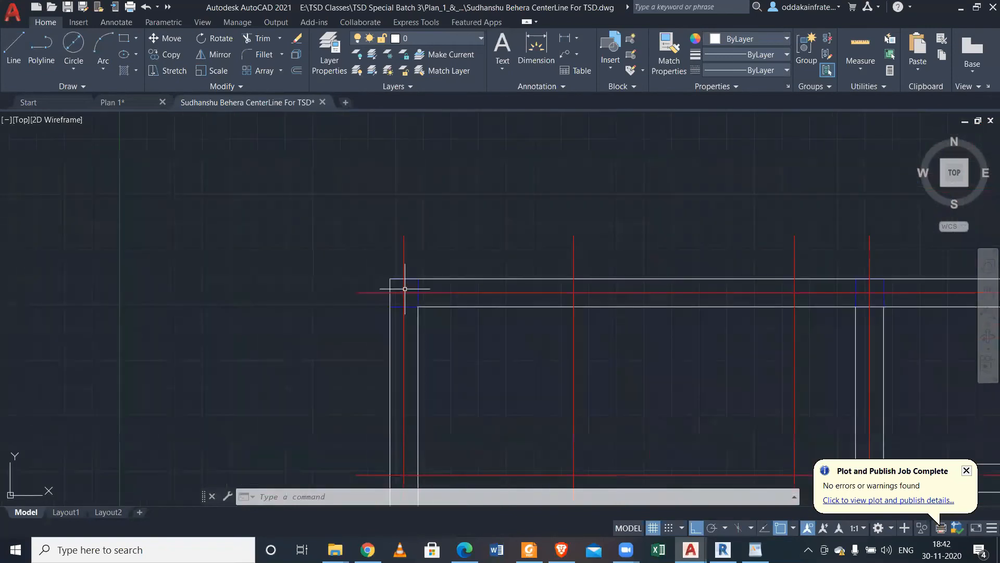
scroll(423, 285, up, 2)
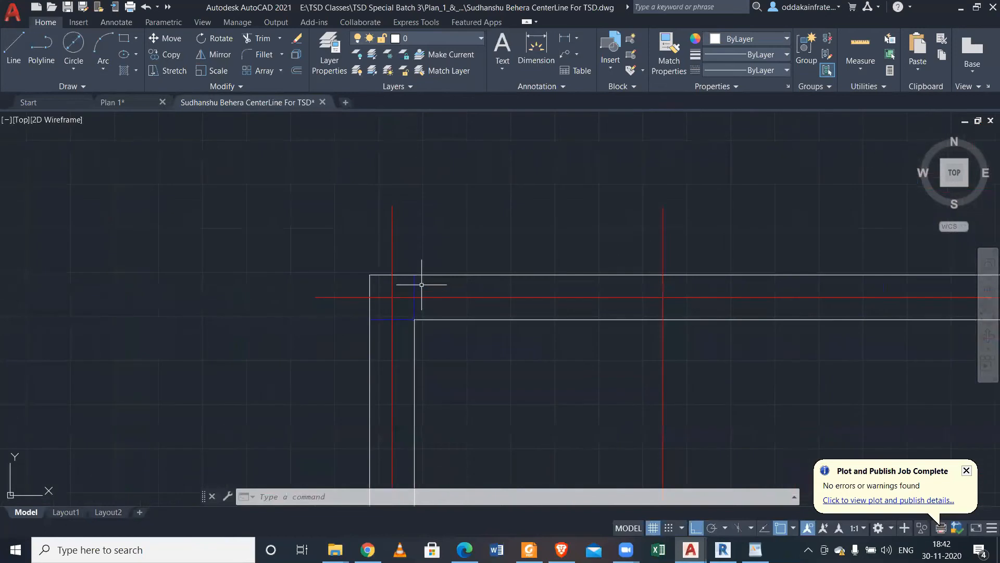
click(415, 287)
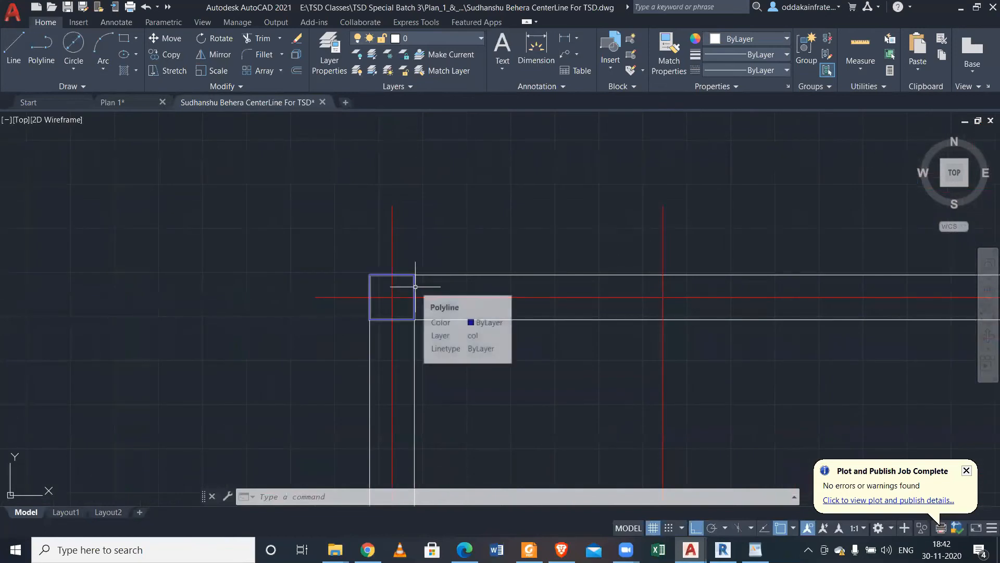
scroll(414, 286, down, 6)
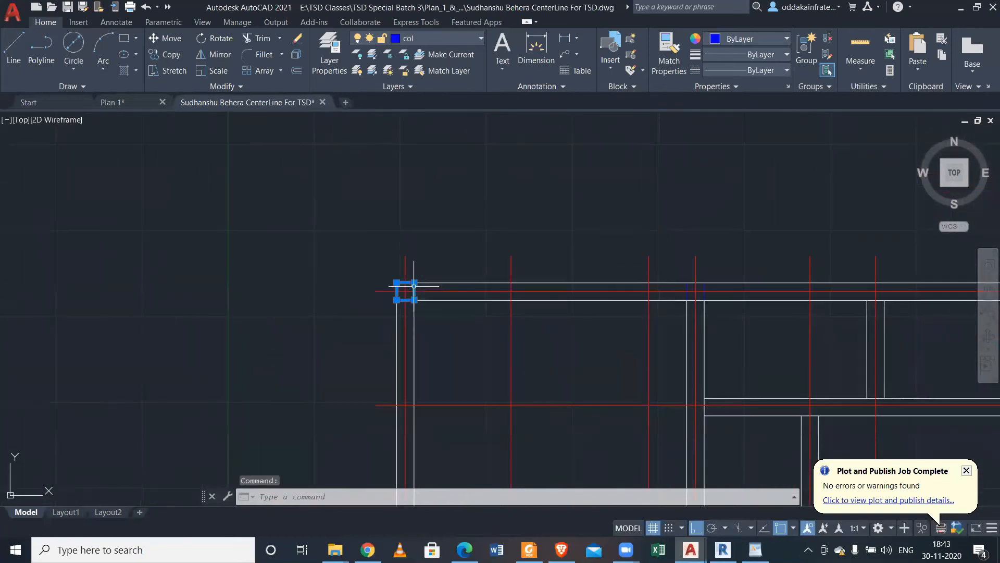
scroll(474, 276, up, 3)
scroll(475, 279, up, 4)
click(475, 286)
click(625, 390)
scroll(620, 392, down, 4)
scroll(693, 224, up, 5)
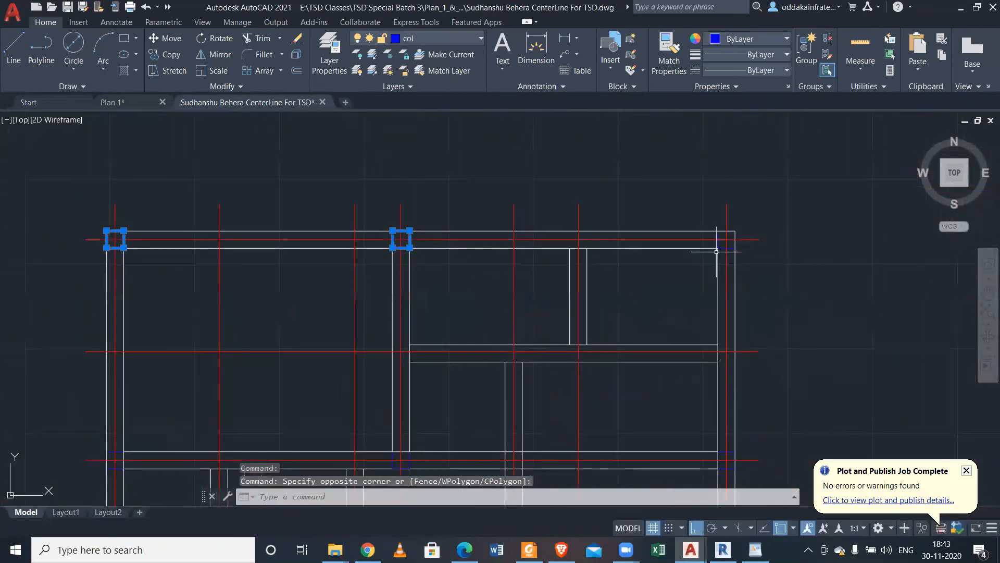
click(663, 212)
click(818, 312)
scroll(754, 326, down, 8)
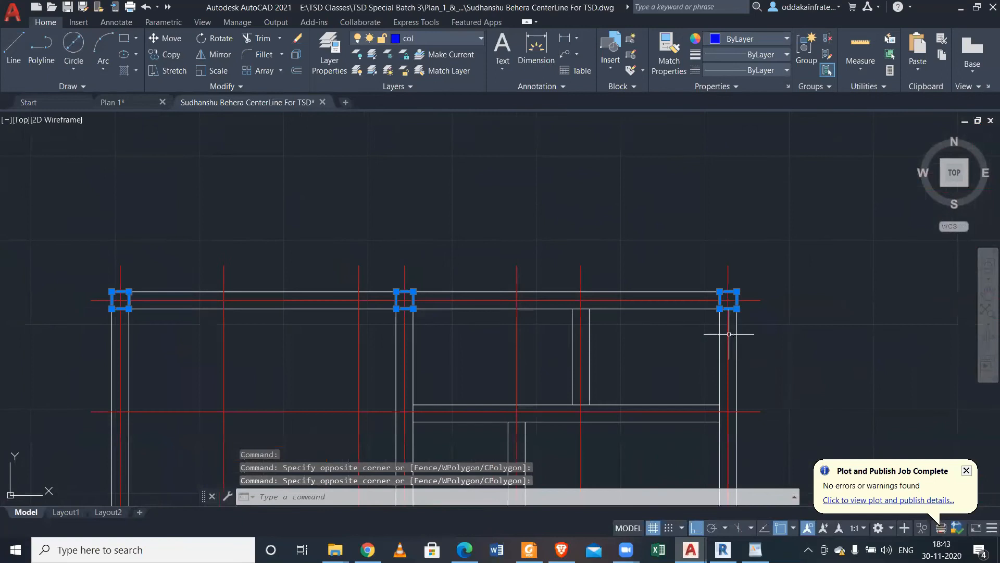
scroll(505, 301, up, 6)
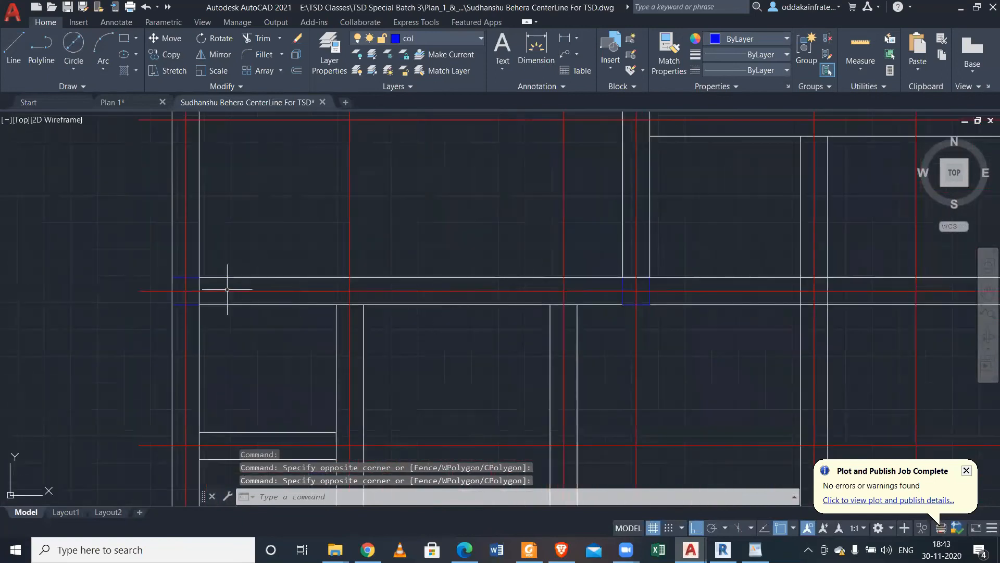
click(134, 263)
click(213, 330)
click(604, 243)
click(696, 317)
scroll(596, 290, down, 5)
scroll(782, 214, up, 3)
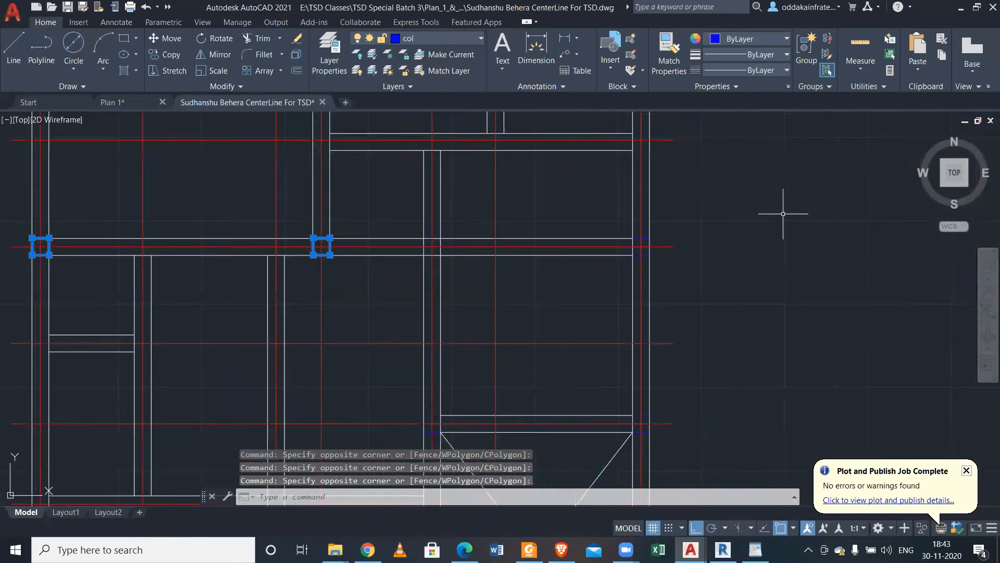
scroll(755, 219, down, 4)
key(Escape)
Turn off layer "0" and the "Centre line" layer with LAYOFF by picking a wall line and a grid line, accepting the current-layer prompt.
scroll(424, 335, up, 4)
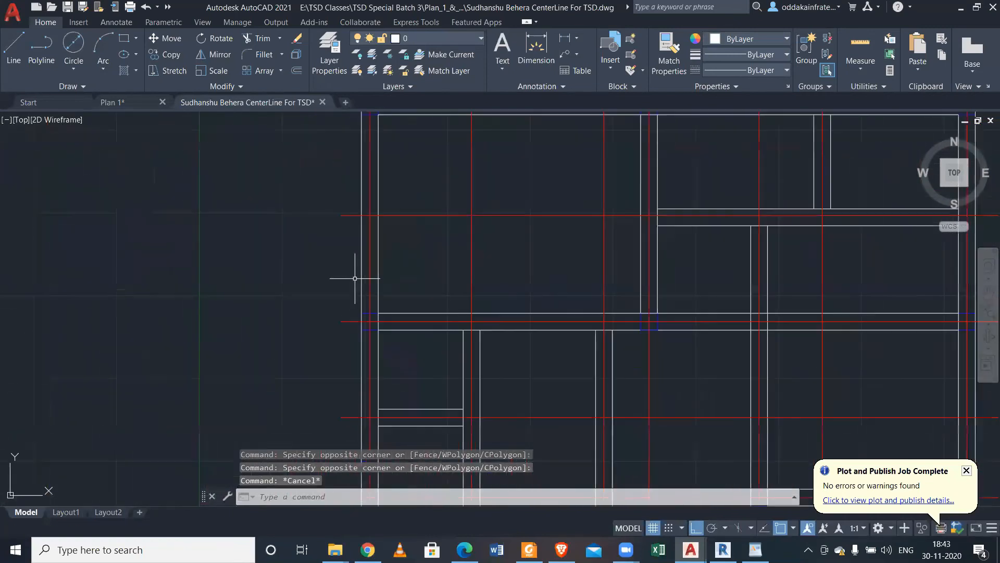
text(off)
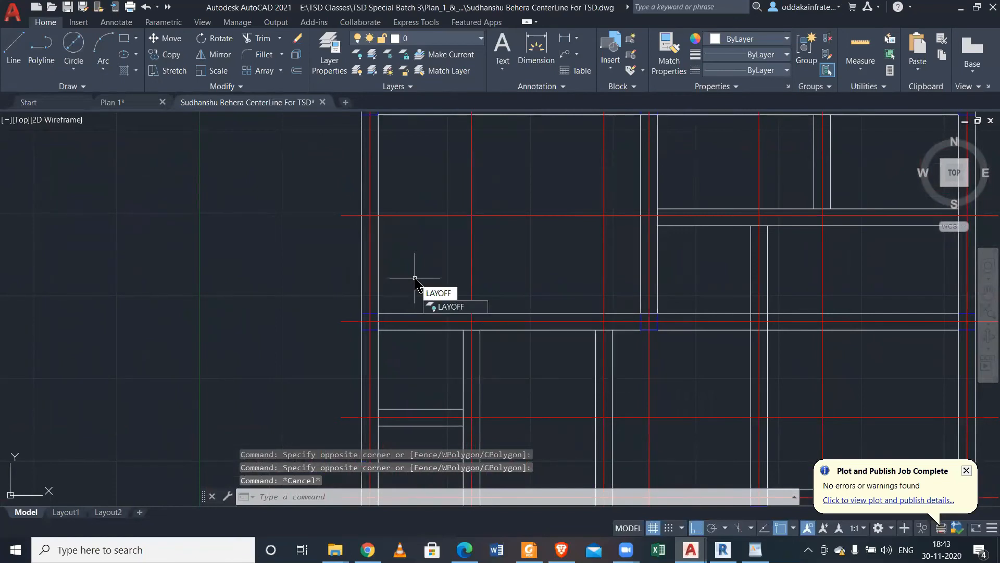
key(Return)
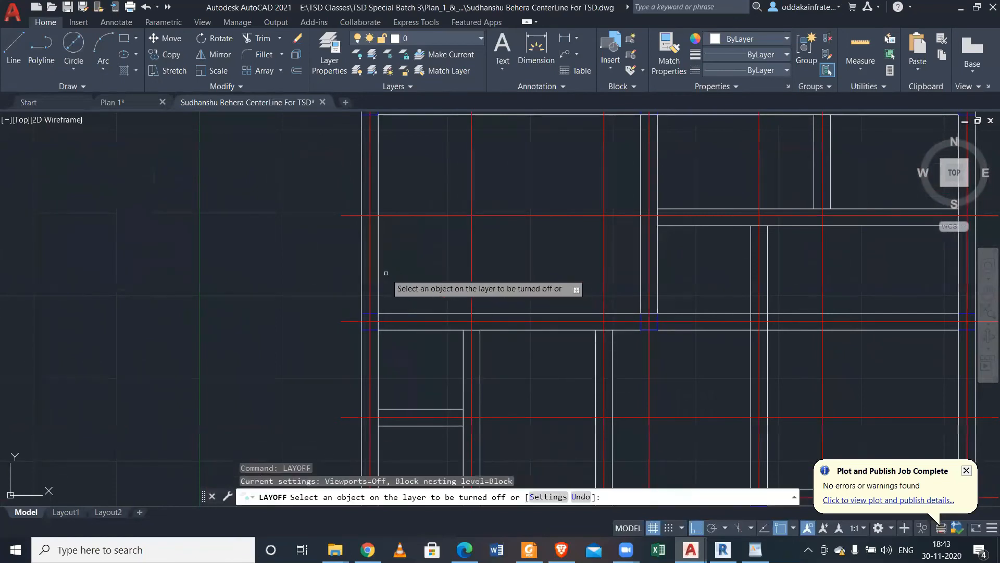
click(377, 267)
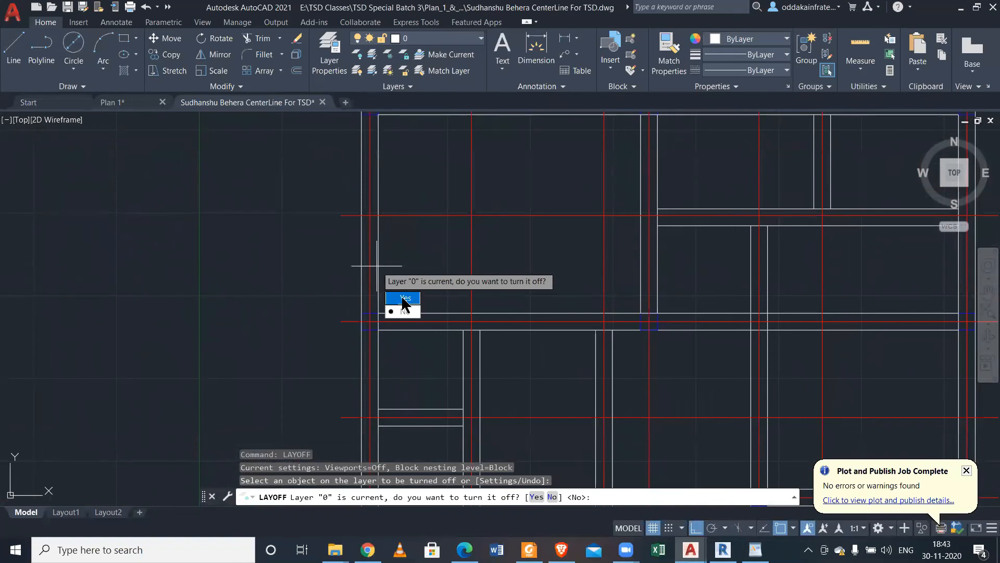
click(404, 299)
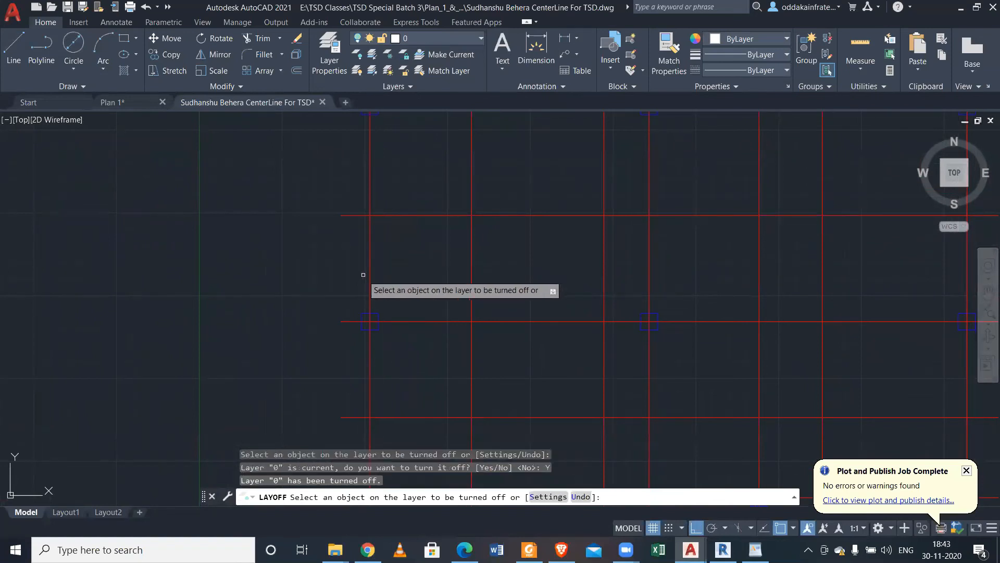
click(370, 272)
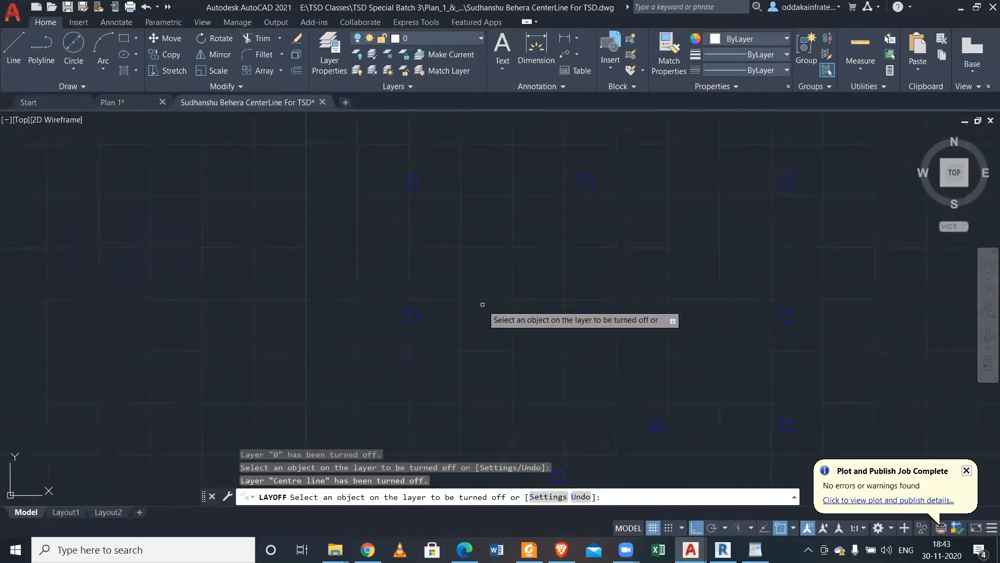
End the LAYOFF command and make the "col" layer current.
scroll(567, 347, down, 5)
key(Escape)
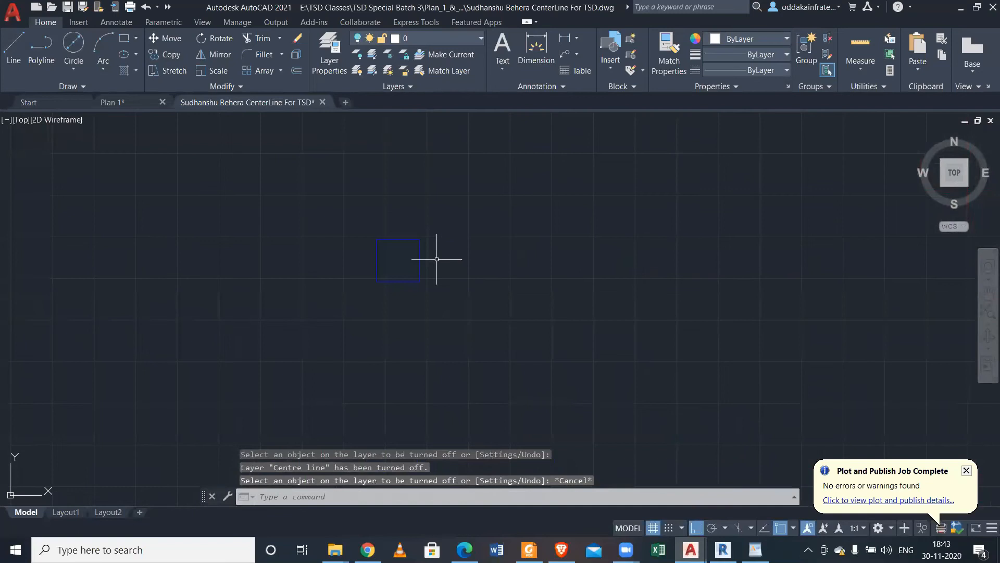
click(463, 44)
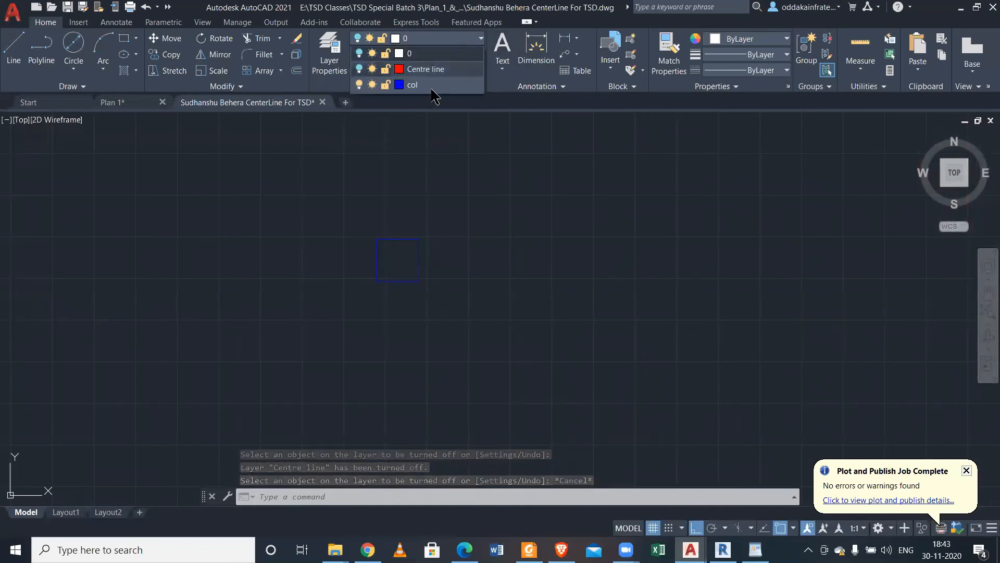
click(434, 92)
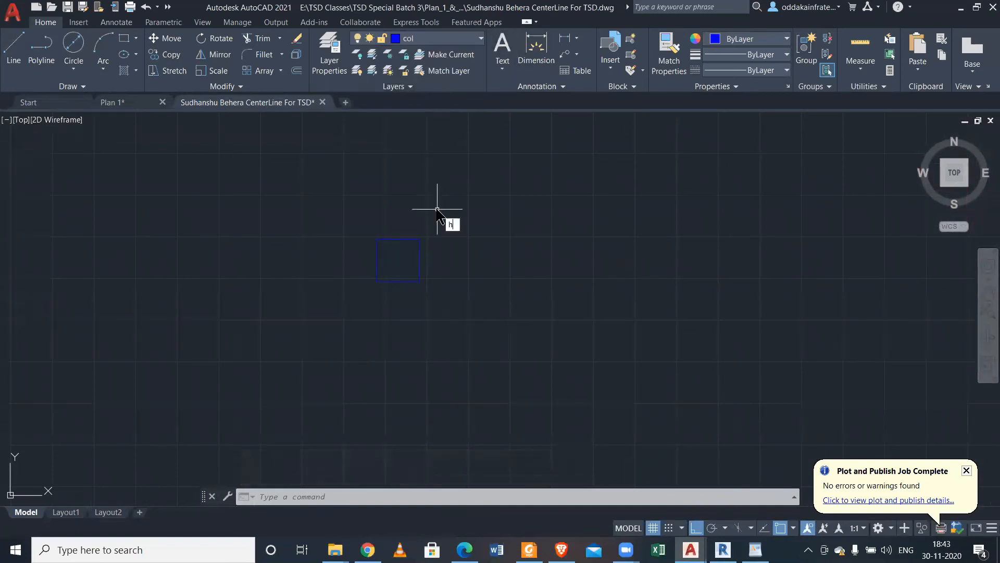
Hatch the upper-left column with the ANSI32 pattern at a scale of 10.
text(h)
key(Return)
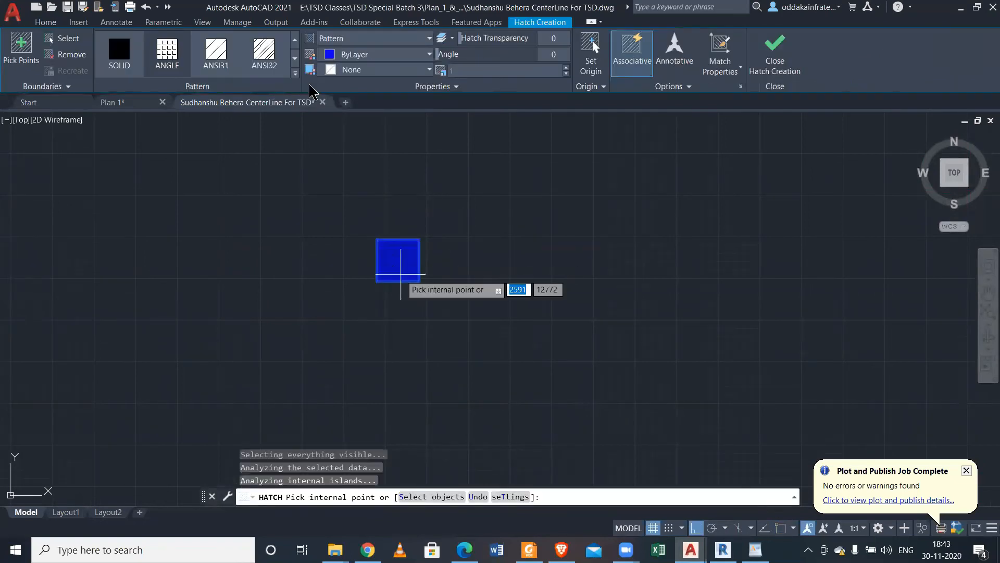
click(270, 61)
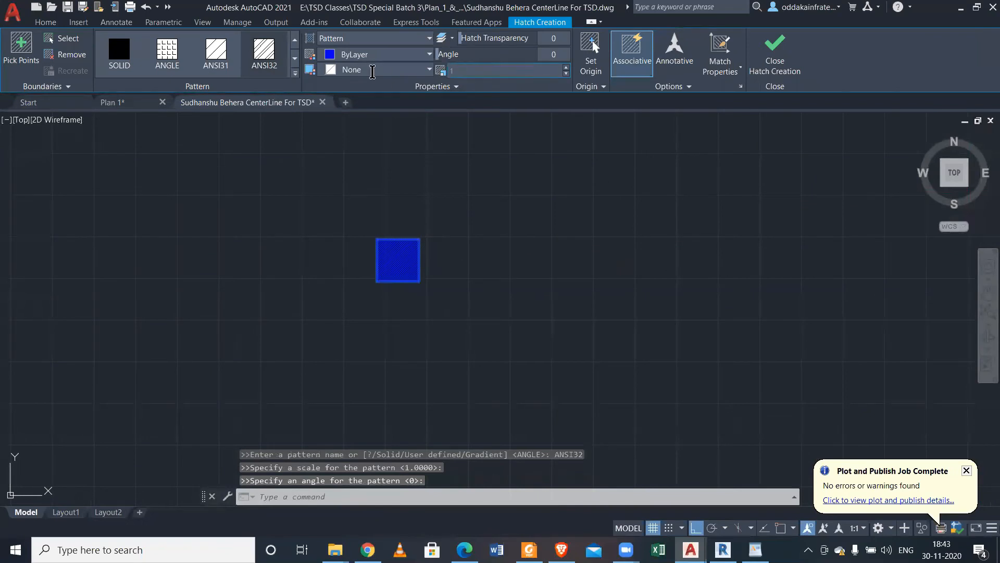
key(Return)
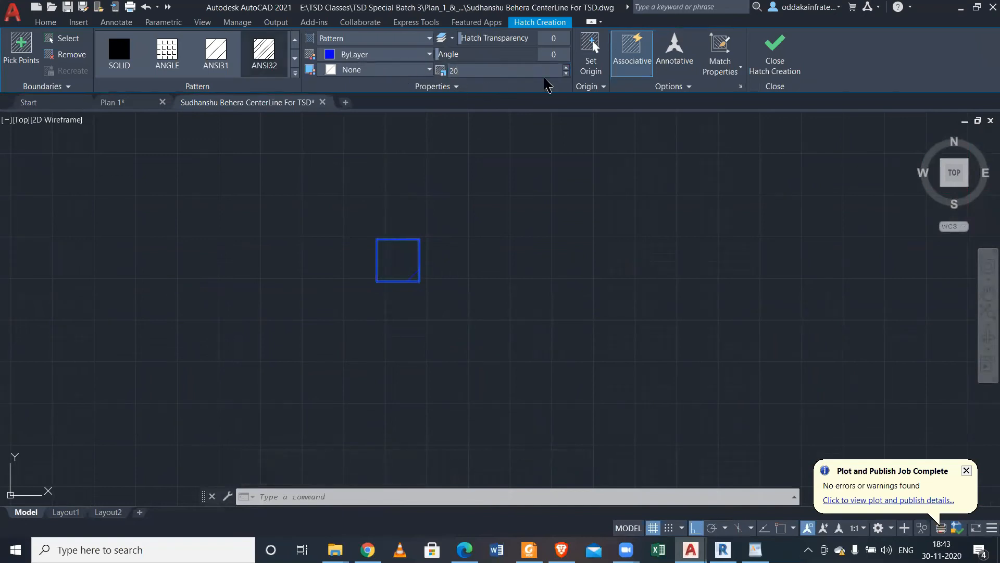
key(Return)
text(0)
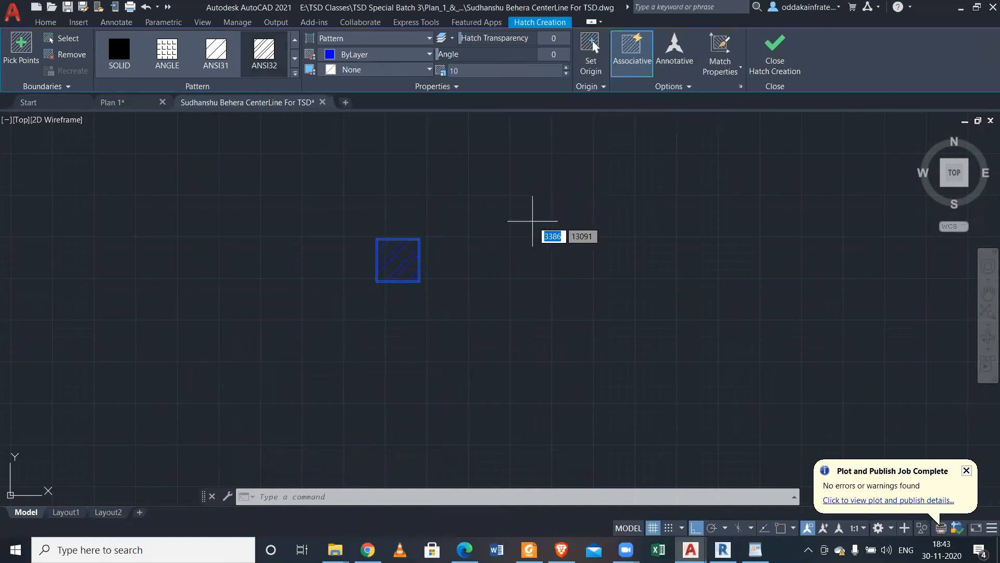
scroll(450, 230, down, 8)
scroll(451, 232, up, 8)
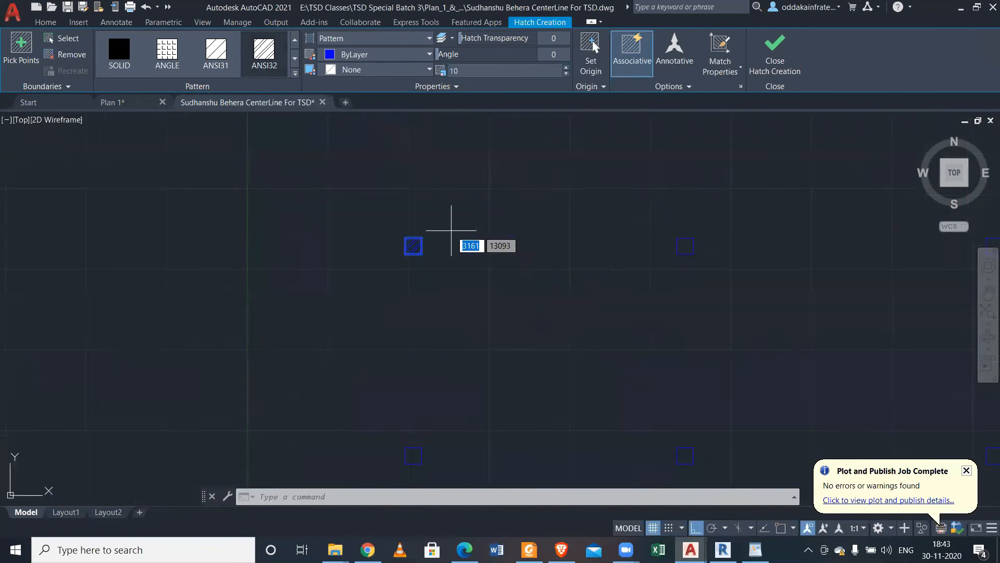
key(Escape)
Copy the hatch from the upper-left column, using its upper-left corner as base point, onto the other two columns of the top row.
scroll(426, 244, down, 8)
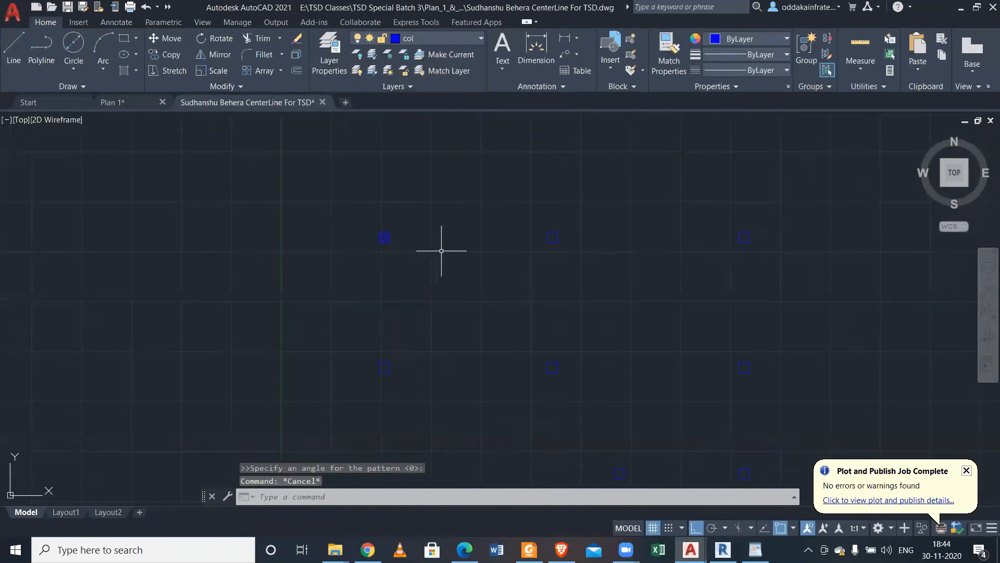
scroll(443, 293, up, 8)
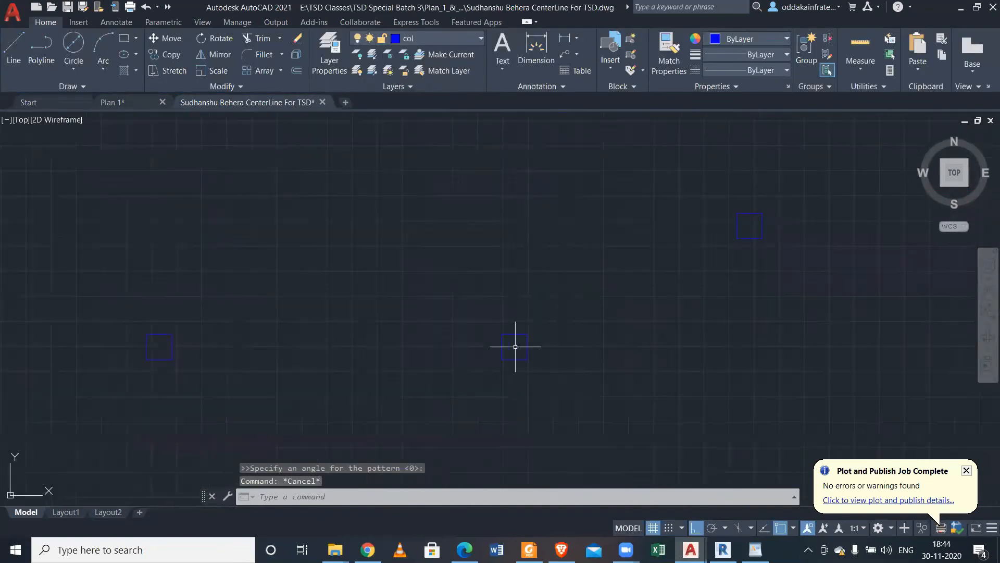
scroll(541, 344, down, 6)
scroll(328, 156, up, 5)
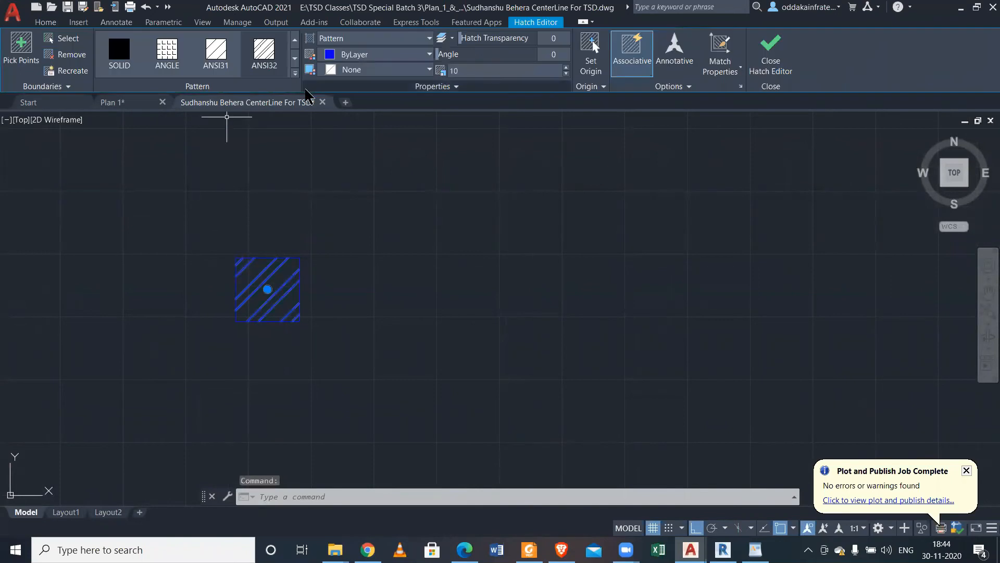
click(43, 23)
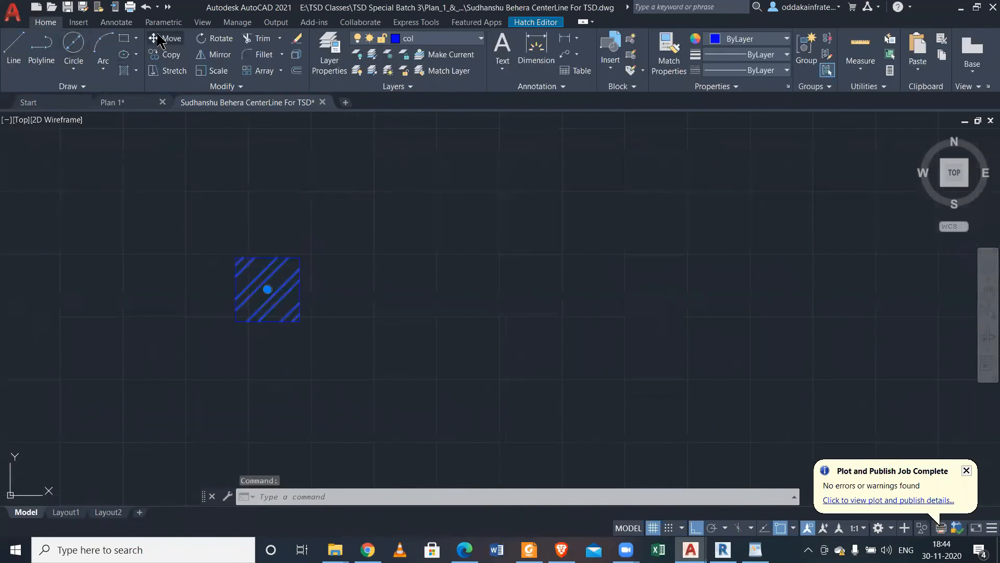
click(161, 54)
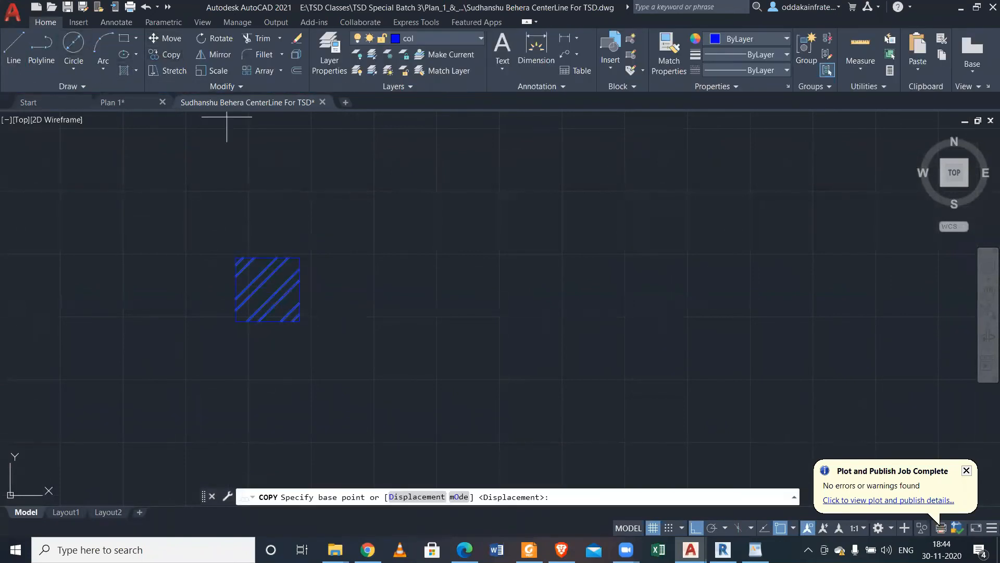
click(235, 255)
scroll(229, 250, down, 4)
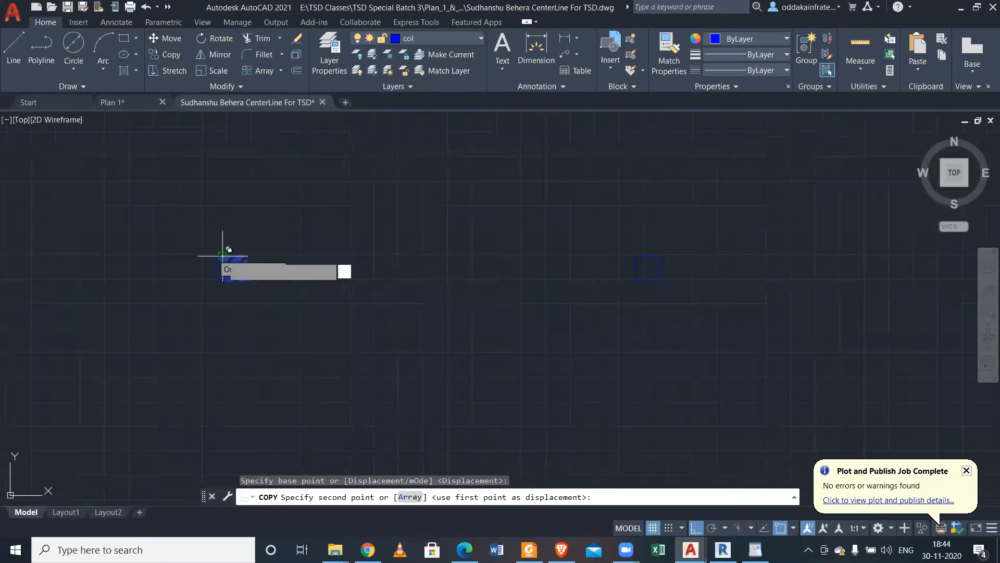
scroll(642, 254, up, 2)
click(640, 262)
scroll(677, 221, down, 2)
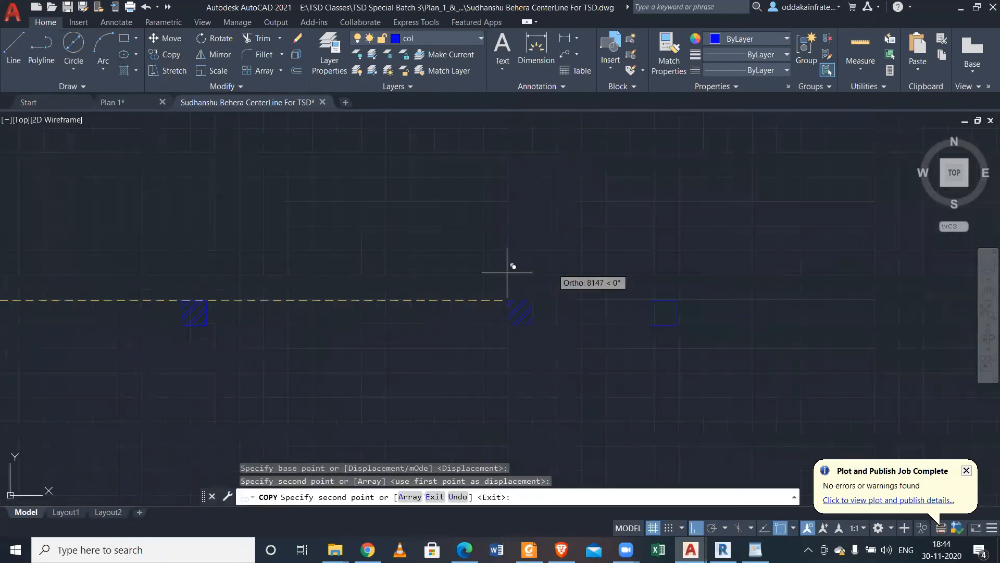
click(651, 301)
Place copies of the hatch on the three columns of the second row, matching their upper-left corners.
scroll(516, 362, down, 3)
scroll(335, 420, up, 9)
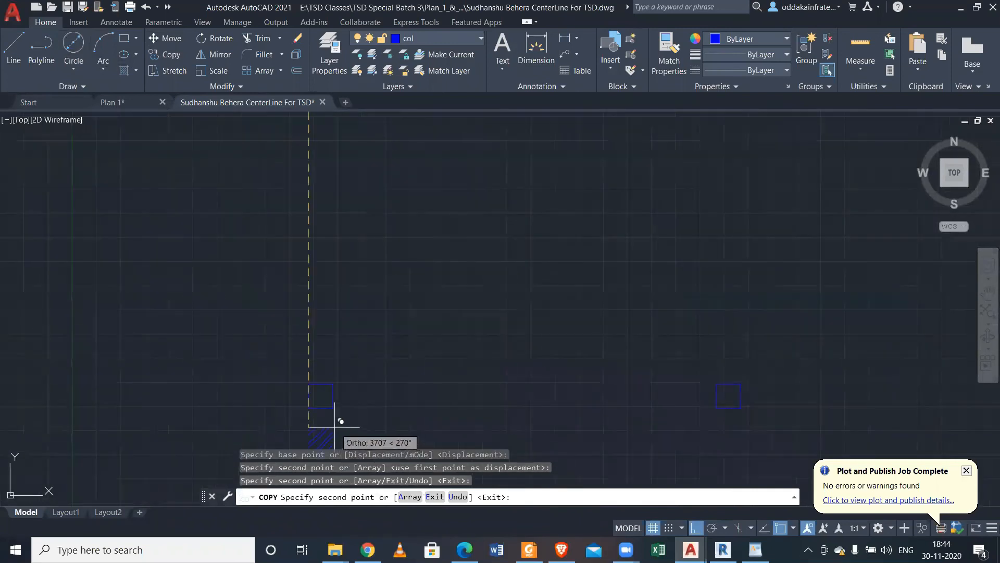
click(306, 360)
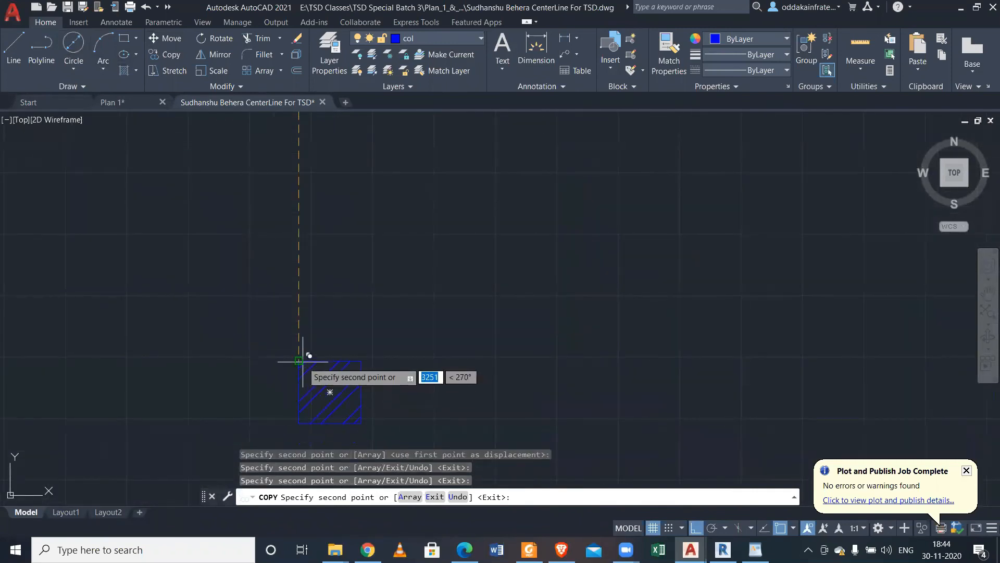
scroll(308, 359, down, 8)
scroll(385, 354, up, 5)
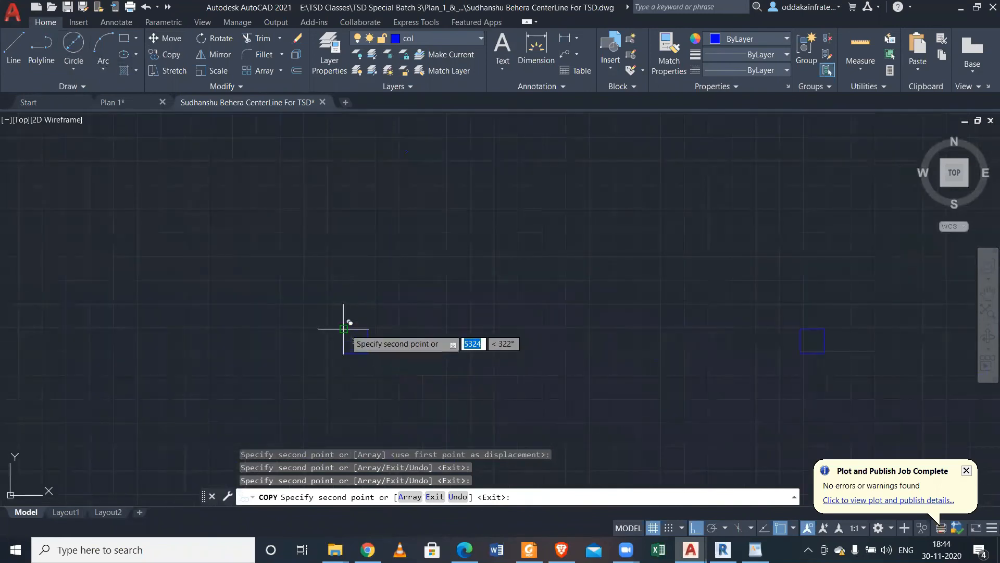
scroll(344, 328, down, 5)
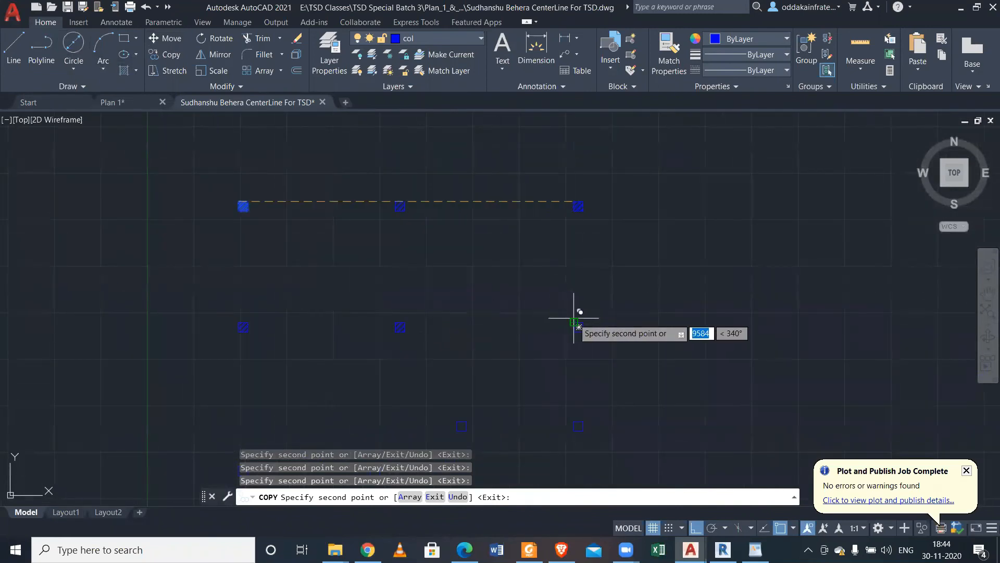
Place copies of the hatch on the two columns directly below the right half of the second row.
scroll(380, 383, down, 2)
middle_drag(312, 397, 464, 288)
scroll(610, 316, up, 6)
scroll(579, 235, up, 2)
scroll(356, 254, down, 3)
scroll(521, 253, up, 5)
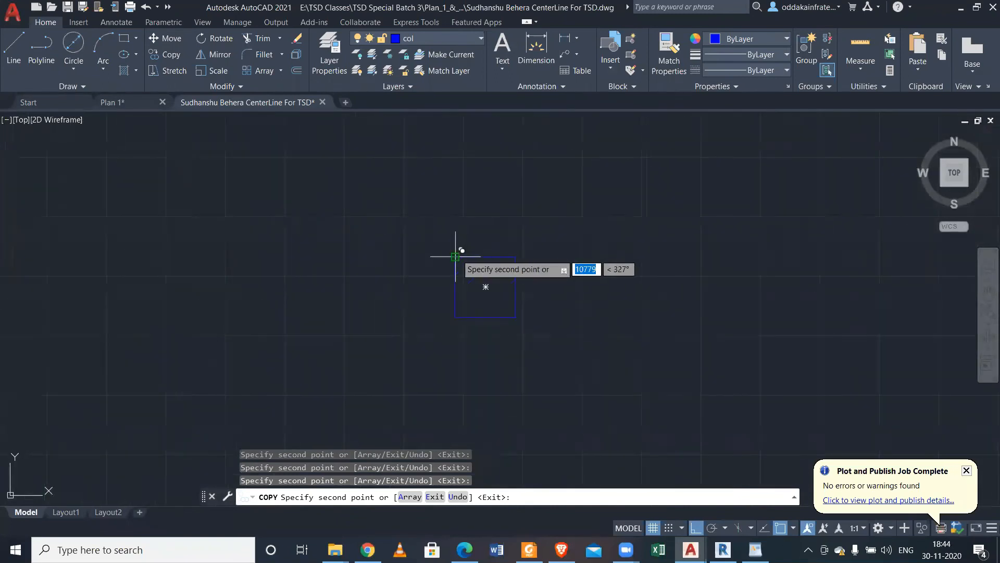
scroll(461, 248, down, 7)
scroll(159, 331, up, 7)
Place hatch copies on the two columns of the plan's third left row and on the next pair down on the right side.
middle_drag(109, 311, 315, 365)
scroll(311, 339, up, 2)
scroll(230, 252, down, 4)
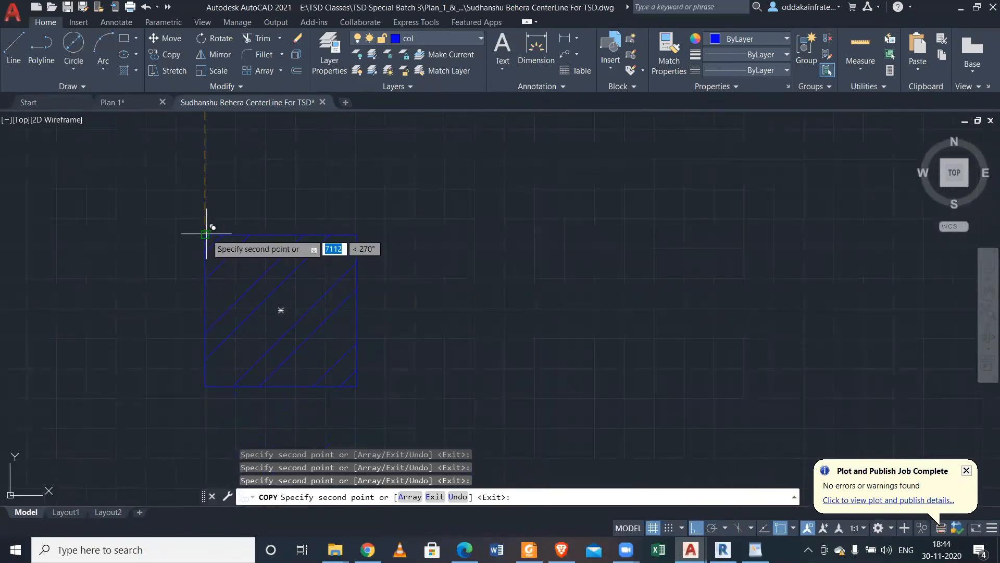
click(719, 230)
scroll(389, 250, down, 6)
scroll(563, 346, up, 8)
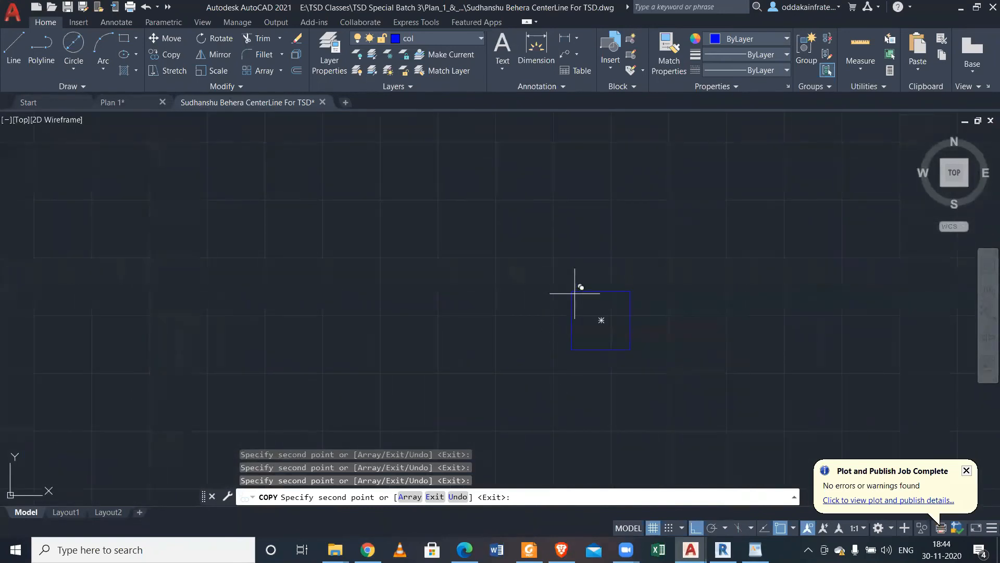
scroll(491, 296, down, 6)
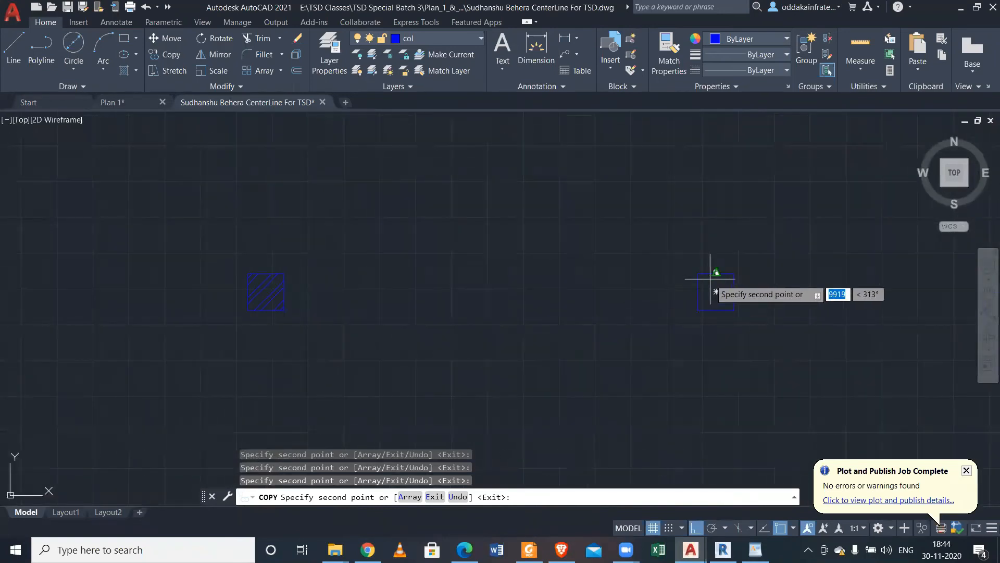
Place hatch copies on the lower-left column and the two lowest columns of the plan, and end the Copy command.
scroll(635, 287, down, 3)
scroll(360, 245, up, 8)
scroll(370, 213, down, 5)
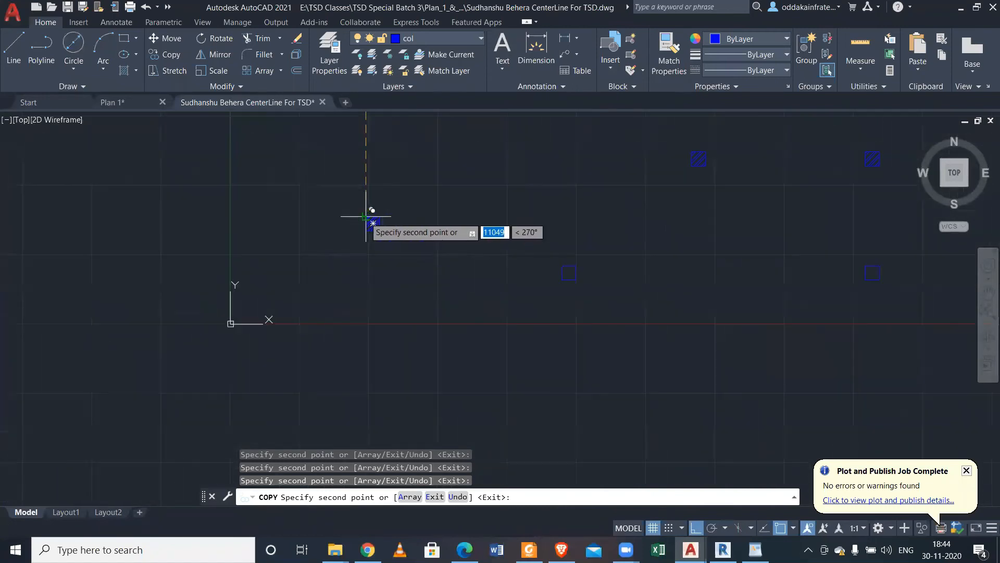
scroll(583, 256, up, 3)
scroll(547, 255, down, 5)
scroll(663, 264, up, 5)
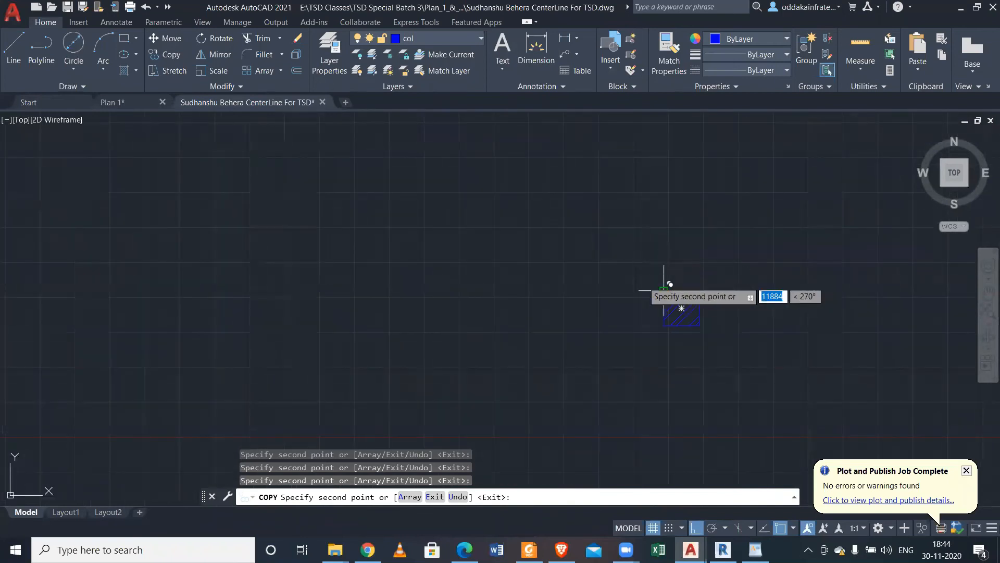
key(Escape)
Turn all layers back on with LAYON.
scroll(413, 262, down, 5)
scroll(473, 305, up, 2)
scroll(474, 305, up, 5)
scroll(469, 186, down, 4)
scroll(488, 240, up, 4)
scroll(489, 241, down, 4)
scroll(489, 240, down, 2)
text(a)
key(BackSpace)
text(layon)
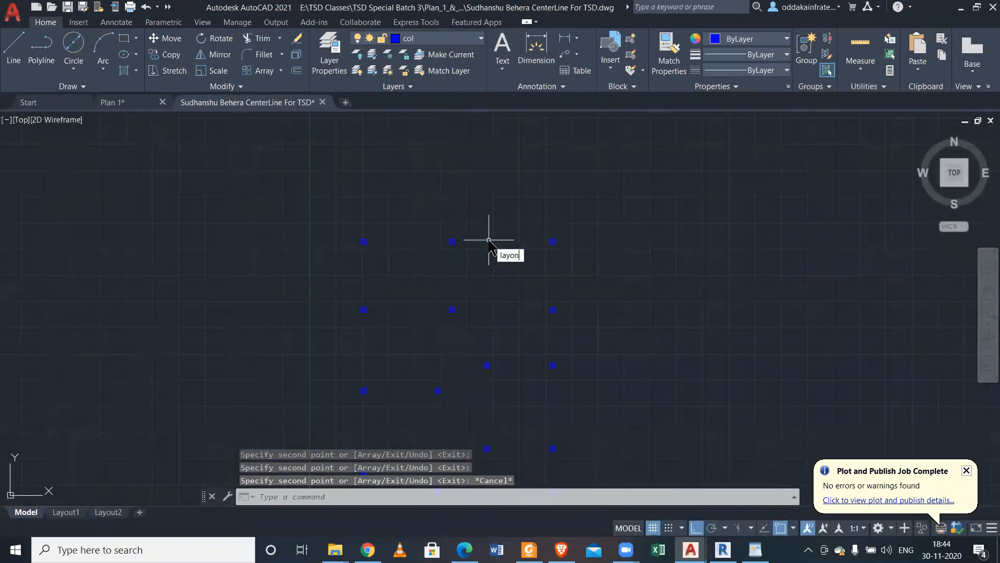
key(Return)
Review the hatched columns against the walls and centre lines across the whole ground floor plan.
scroll(489, 240, up, 4)
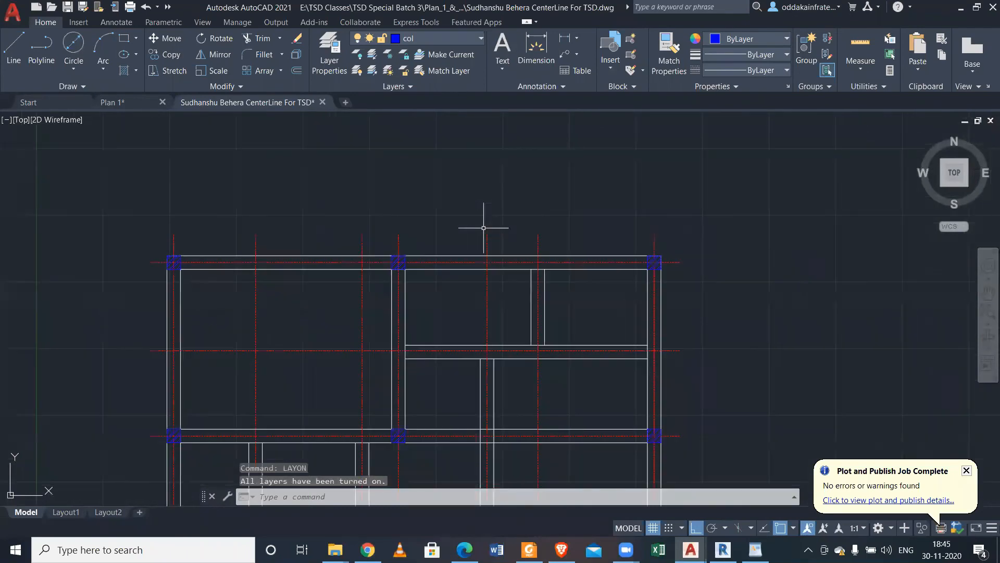
scroll(396, 264, up, 3)
scroll(393, 268, down, 3)
middle_drag(444, 330, 454, 241)
scroll(459, 234, down, 1)
mouse_move(430, 304)
middle_down()
mouse_move(465, 246)
mouse_move(514, 216)
middle_up()
scroll(516, 219, up, 2)
scroll(446, 369, up, 2)
scroll(447, 378, down, 6)
scroll(469, 413, up, 5)
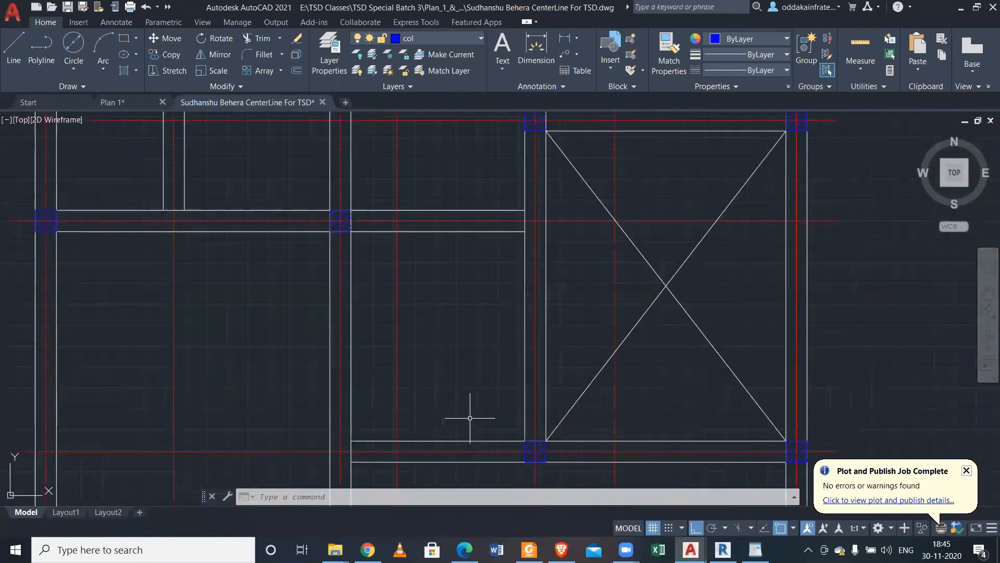
scroll(468, 413, down, 4)
scroll(476, 423, down, 2)
scroll(477, 423, up, 2)
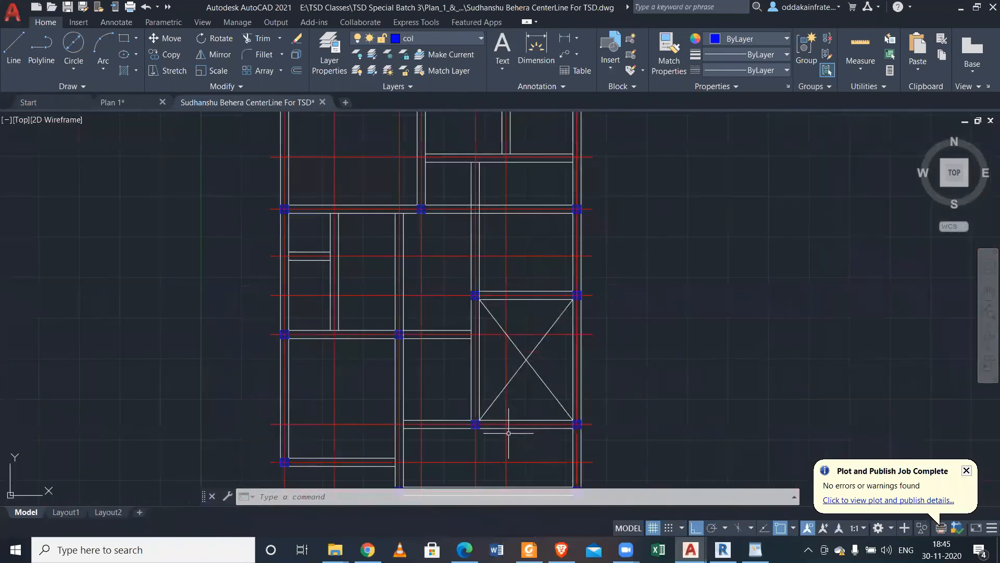
scroll(598, 335, down, 2)
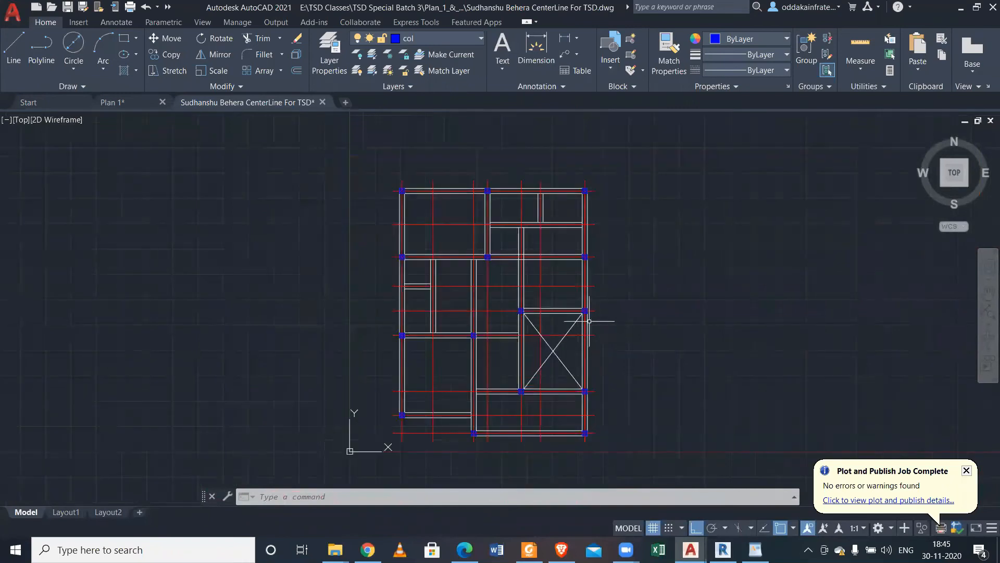
scroll(551, 161, up, 4)
scroll(548, 173, down, 2)
scroll(549, 173, down, 2)
scroll(521, 368, up, 2)
scroll(526, 364, down, 2)
scroll(652, 312, up, 2)
scroll(652, 312, down, 2)
scroll(652, 312, up, 2)
scroll(607, 314, down, 2)
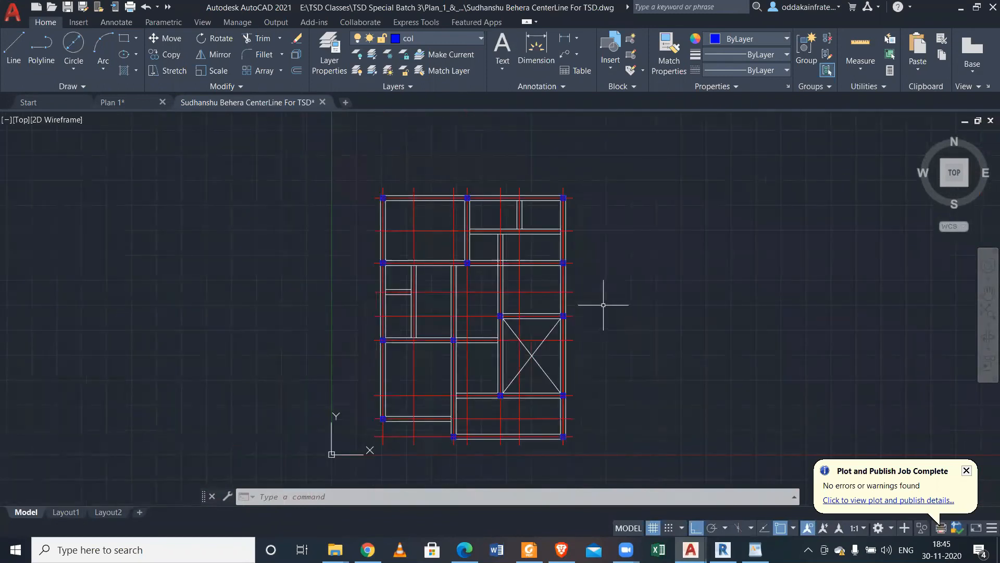
scroll(603, 305, up, 2)
Save the centre-line drawing as an AutoCAD 2000/LT2000 DXF file in the Plan 1 _ 2 folder.
text(d)
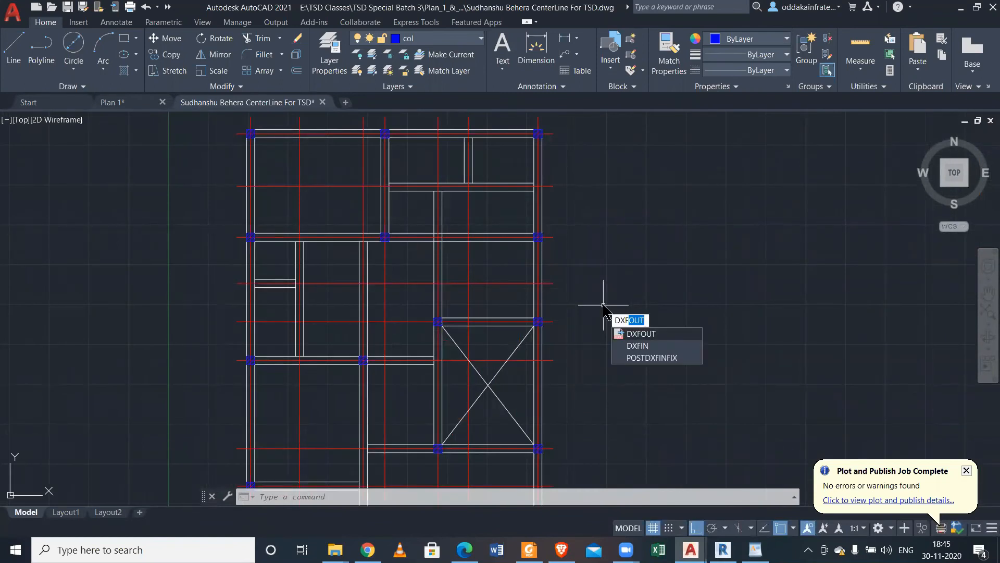
key(Escape)
click(12, 11)
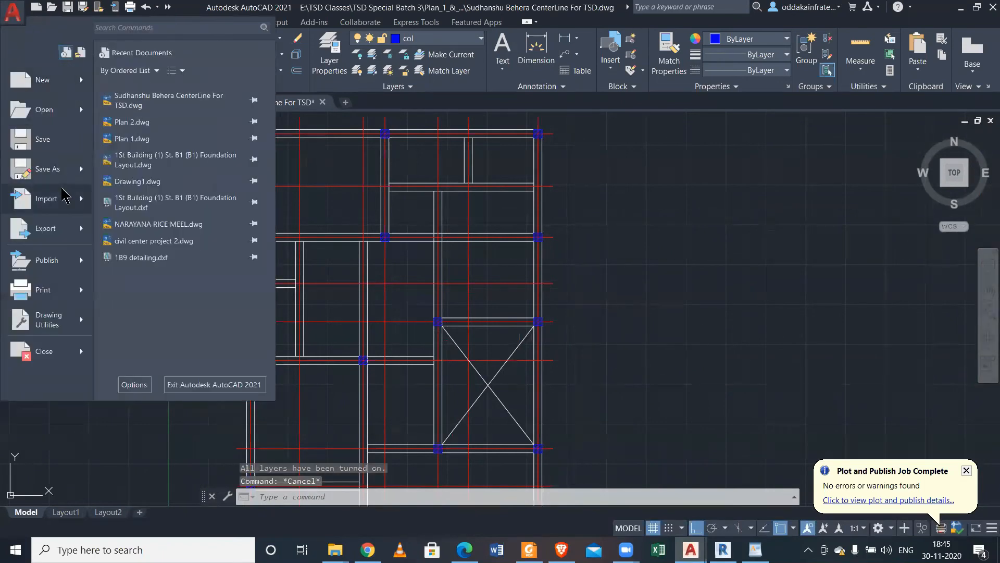
mouse_move(72, 179)
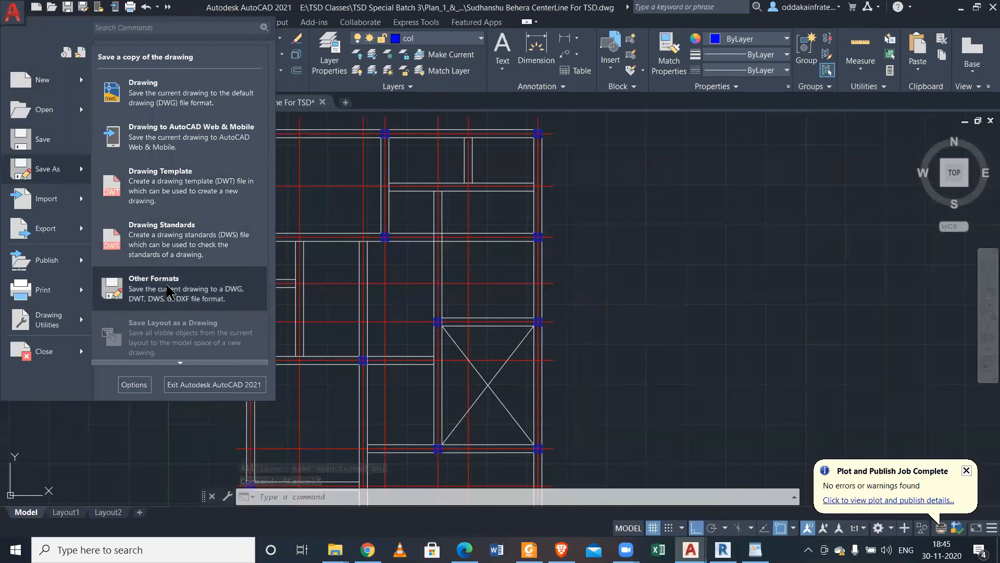
click(169, 290)
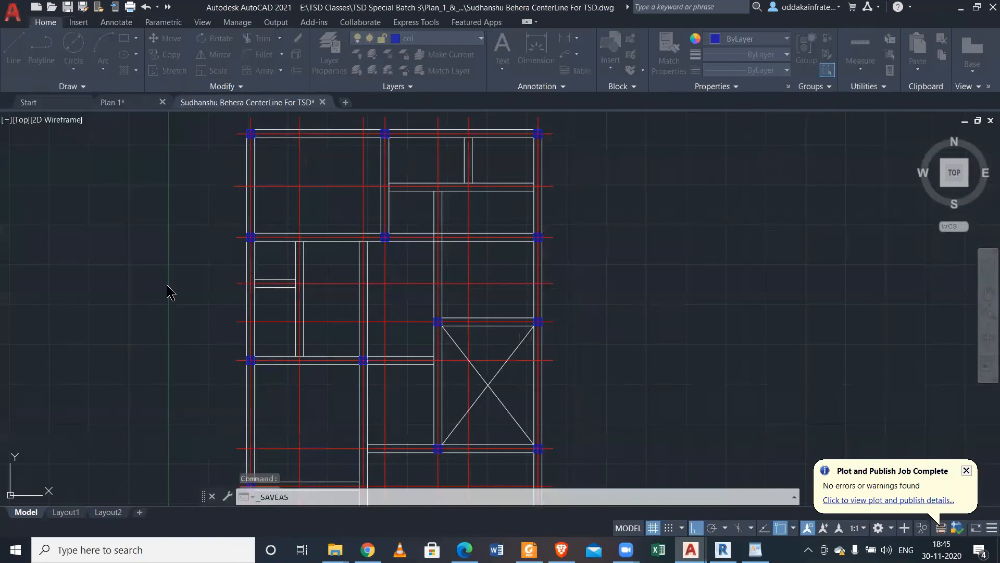
click(498, 432)
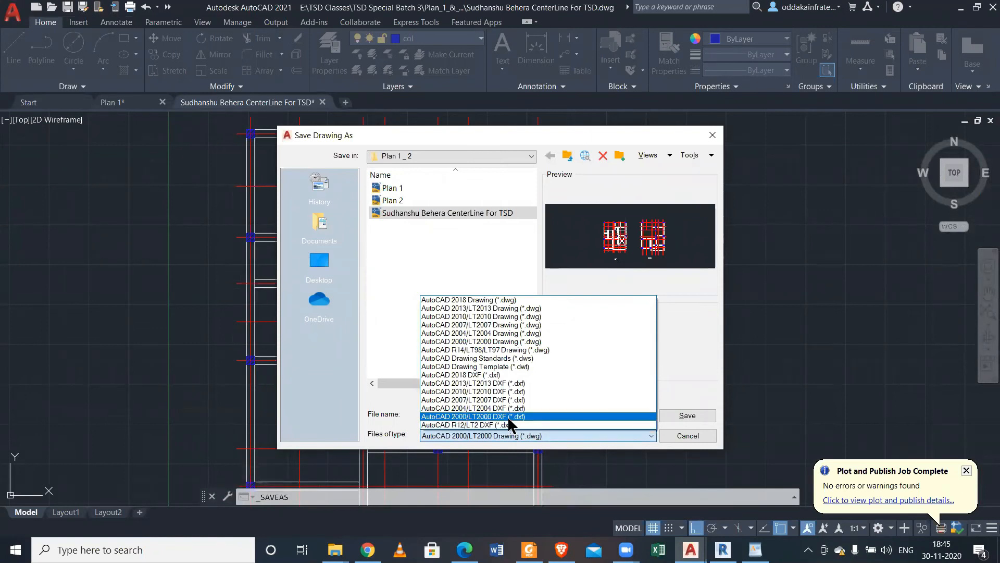
click(508, 416)
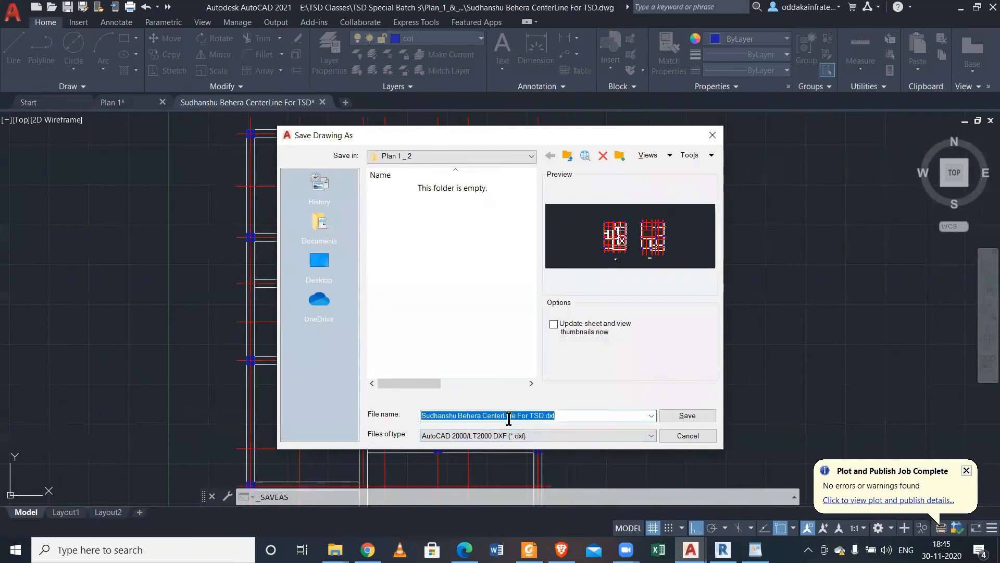
click(562, 414)
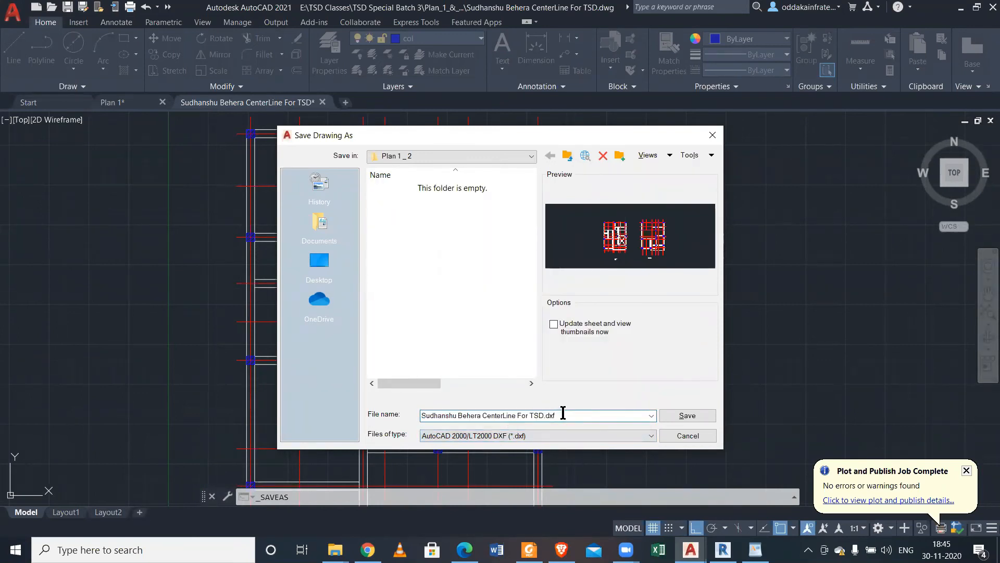
click(686, 417)
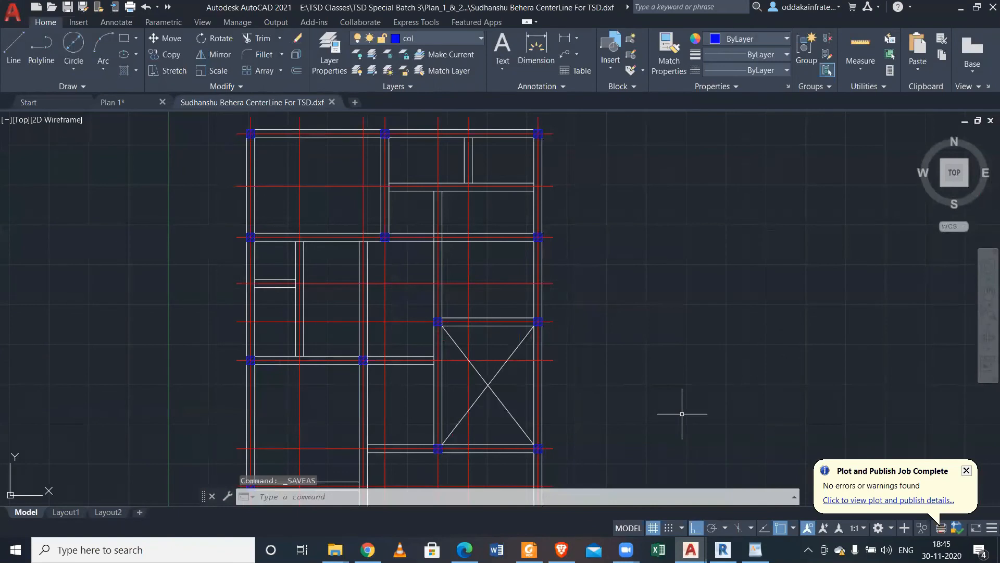
Switch to the Plan 1 _ 2 folder in File Explorer and refresh it to check the exported DXF file.
mouse_move(335, 548)
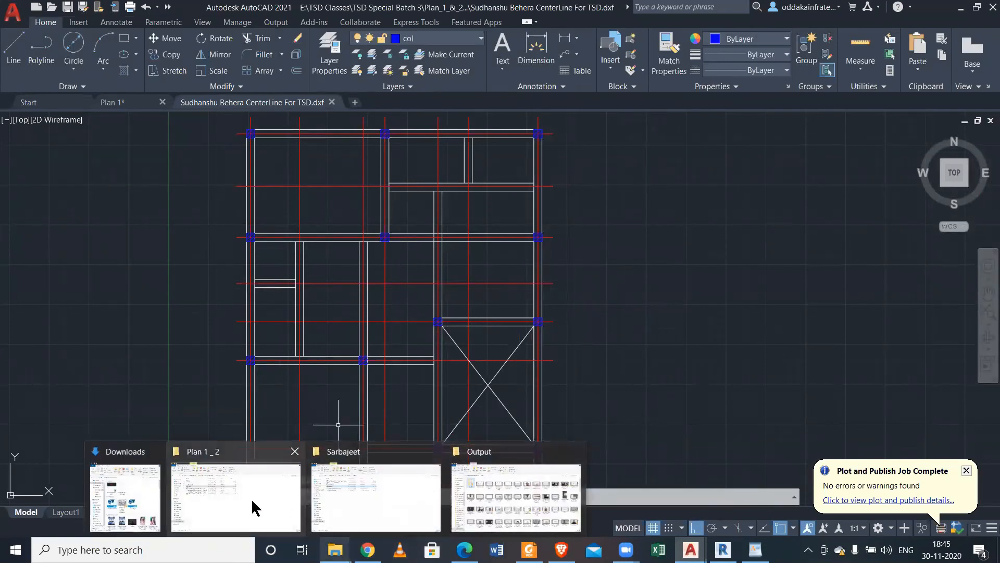
click(225, 497)
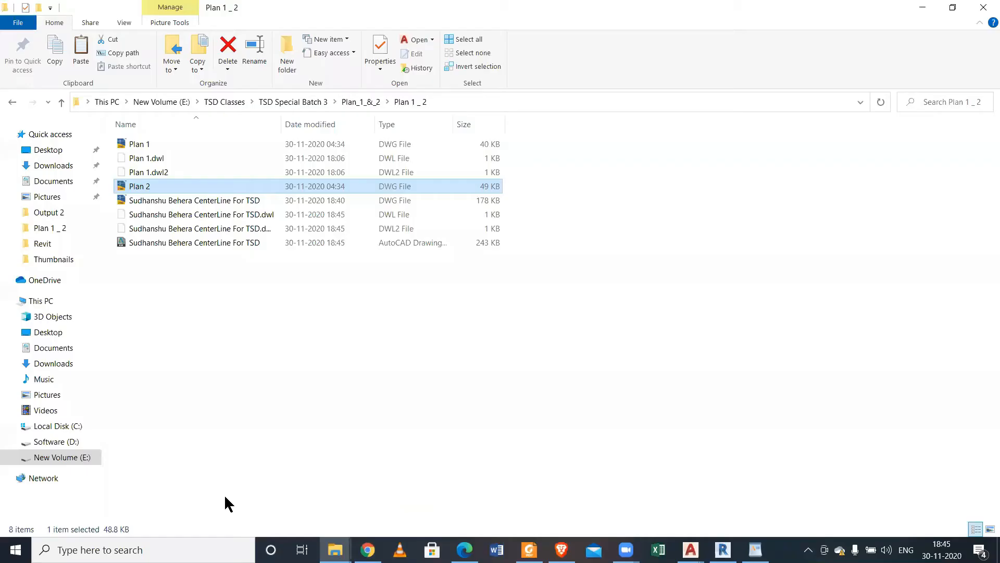
right_click(236, 485)
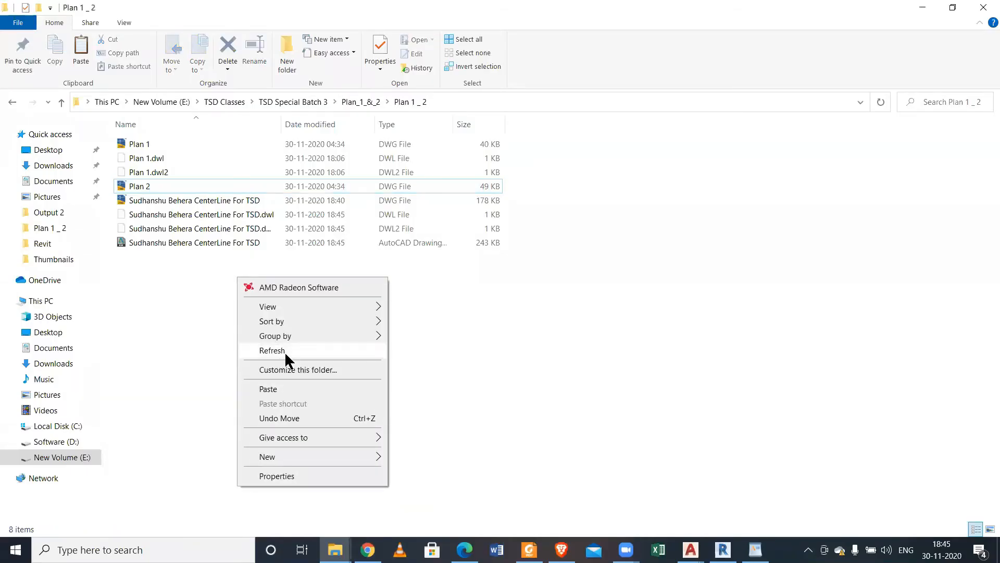
click(285, 351)
right_click(270, 393)
click(340, 256)
right_click(296, 411)
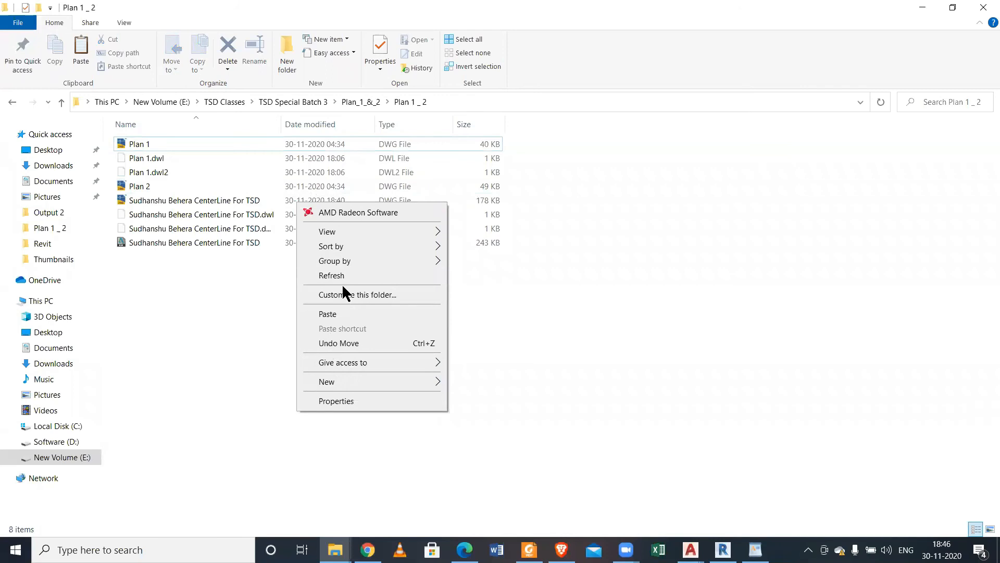
click(340, 277)
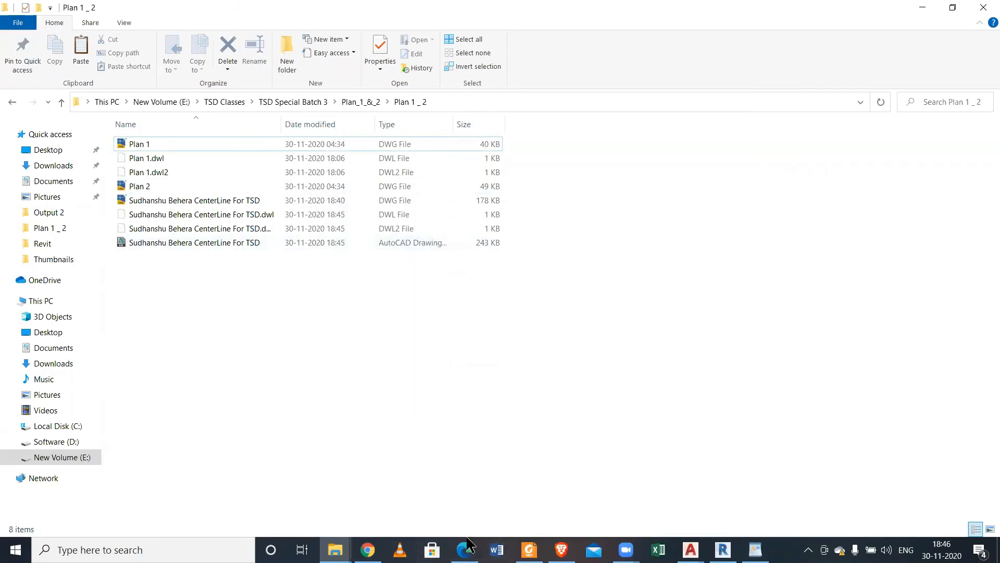
Return to AutoCAD, close the DXF drawing without converting it to AutoCAD 2018 format, and close Plan 1 without saving changes.
mouse_move(691, 549)
click(757, 493)
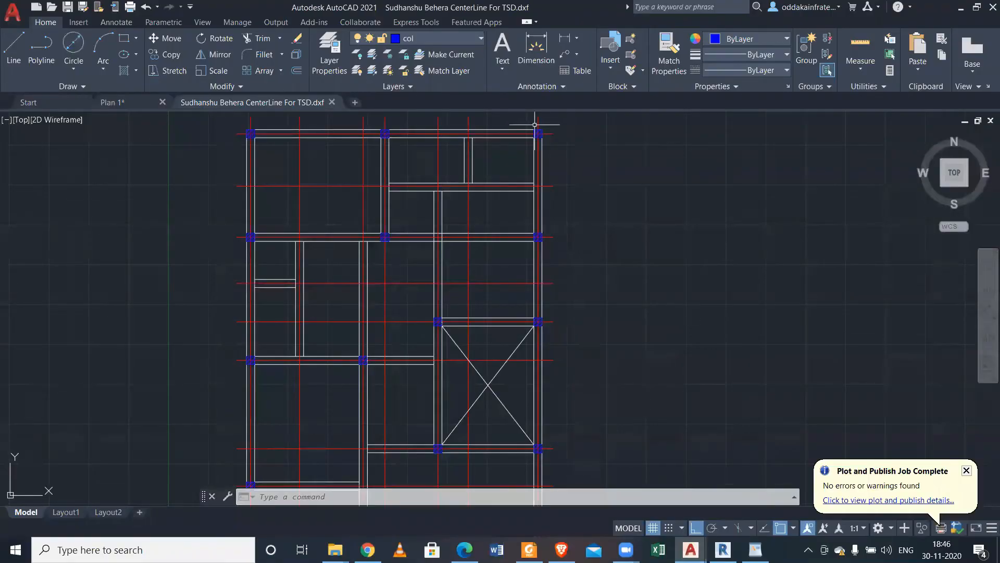
key(ctrl+s)
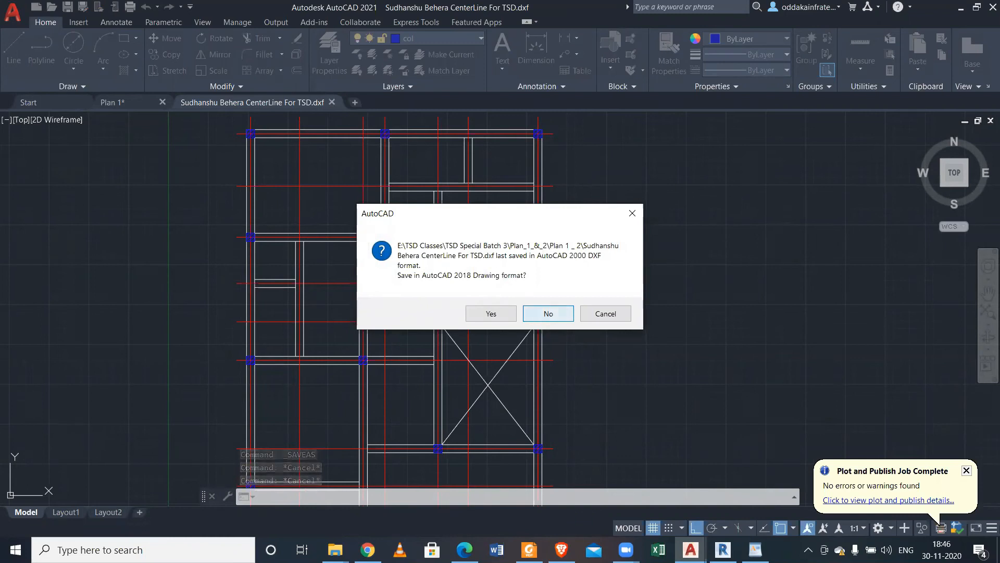
click(538, 314)
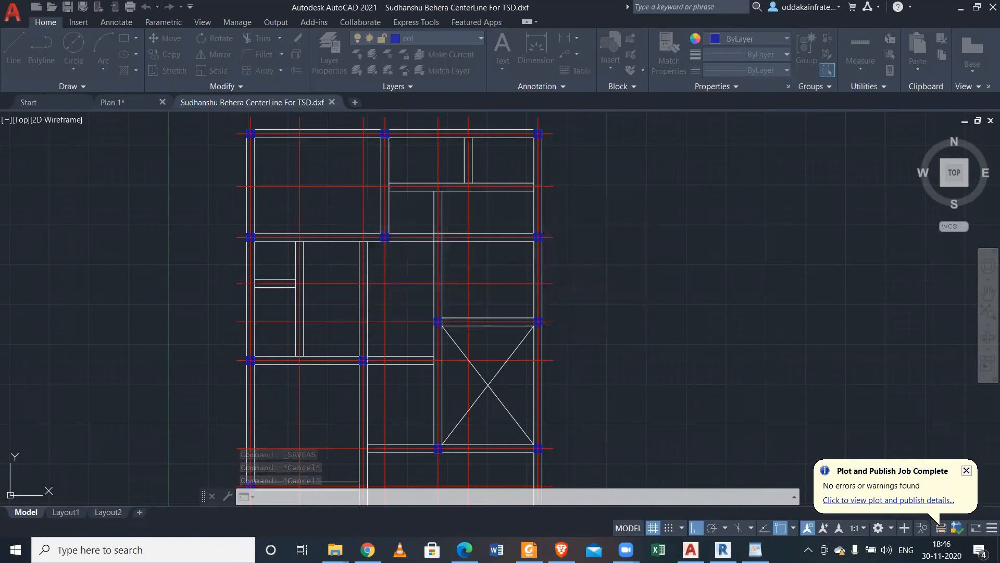
click(163, 103)
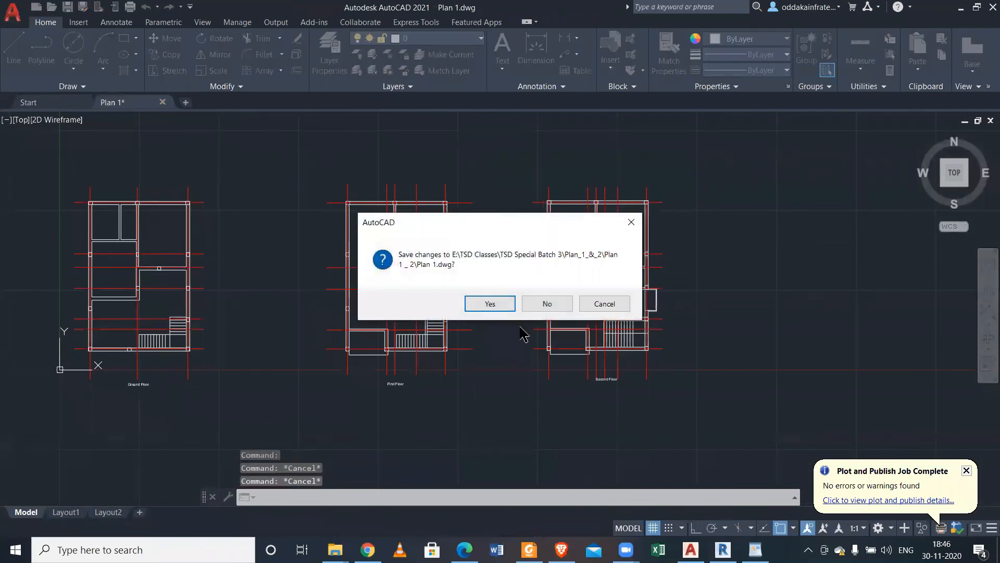
click(547, 303)
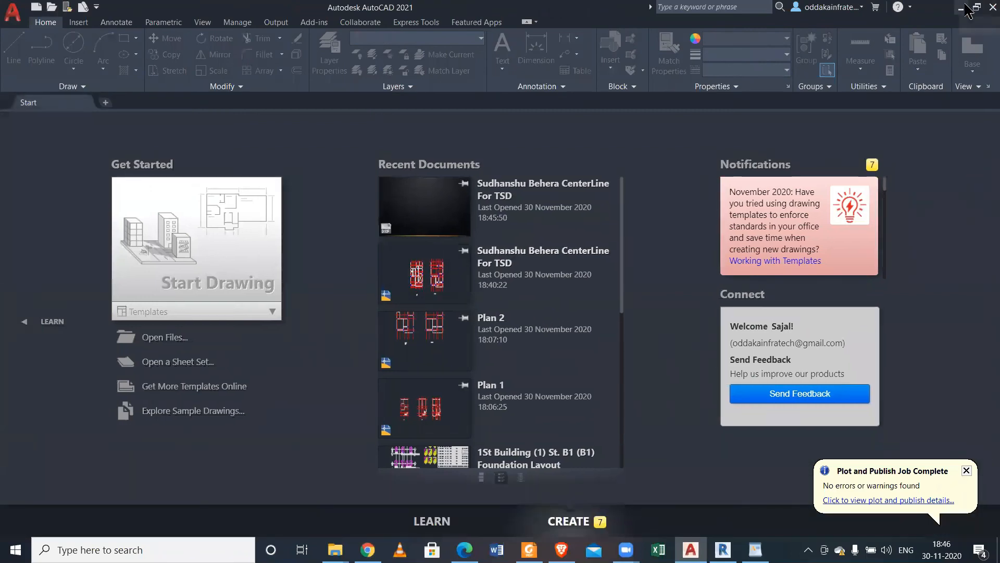
Minimise AutoCAD and refresh the Plan 1 _ 2 folder to check which files remain.
click(963, 7)
right_click(672, 213)
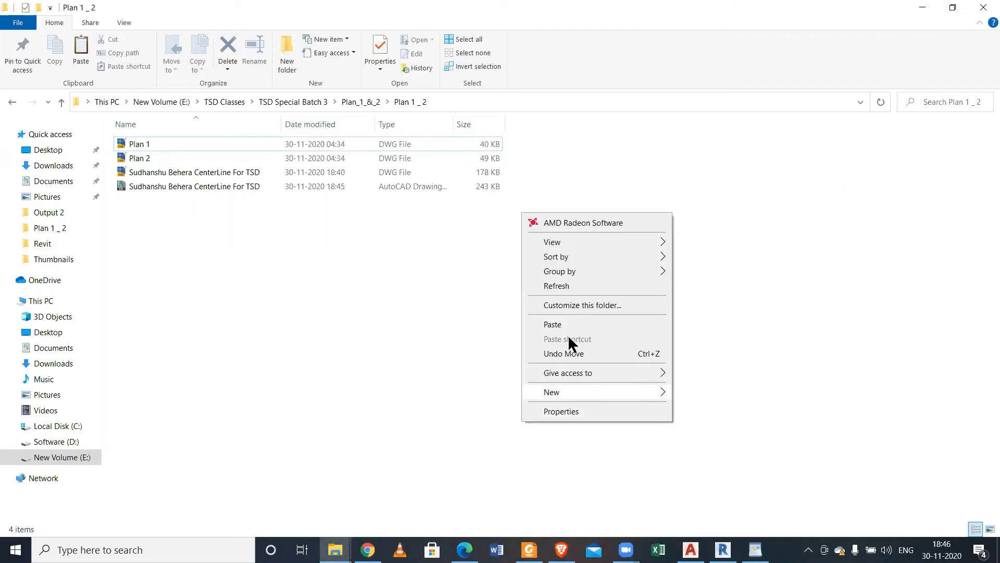
click(578, 287)
right_click(610, 256)
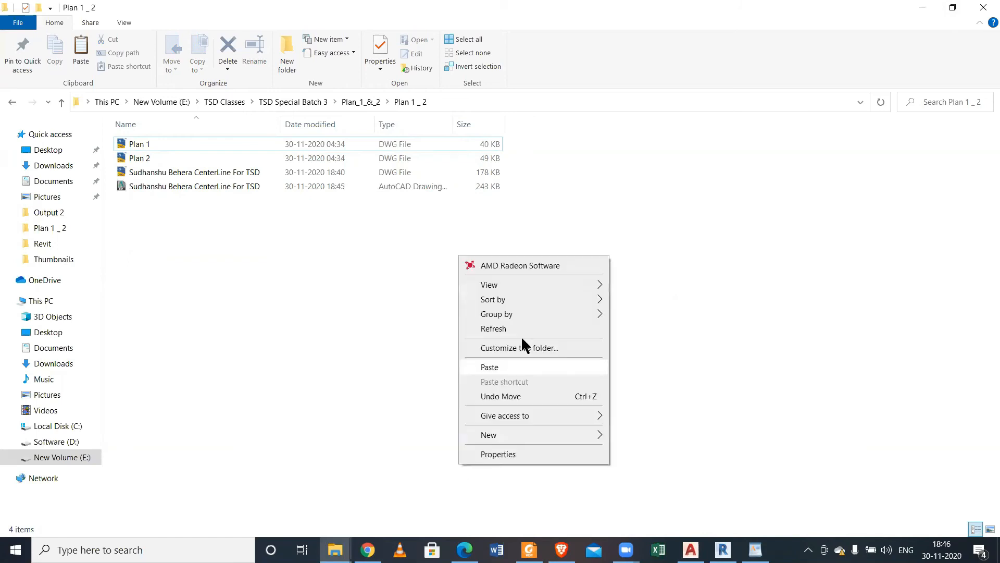
click(521, 329)
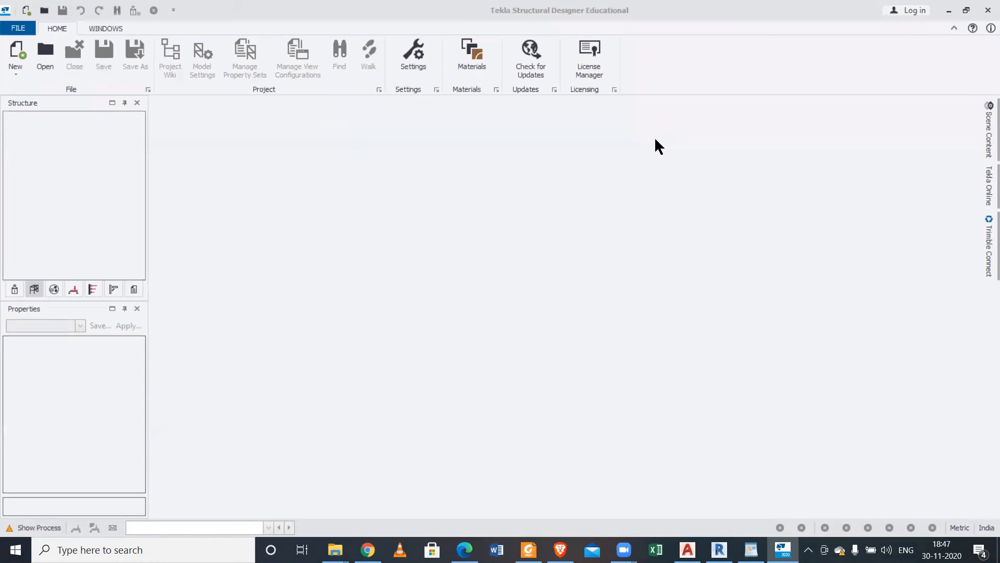
Switch to Tekla Structural Designer and create a new project.
click(20, 28)
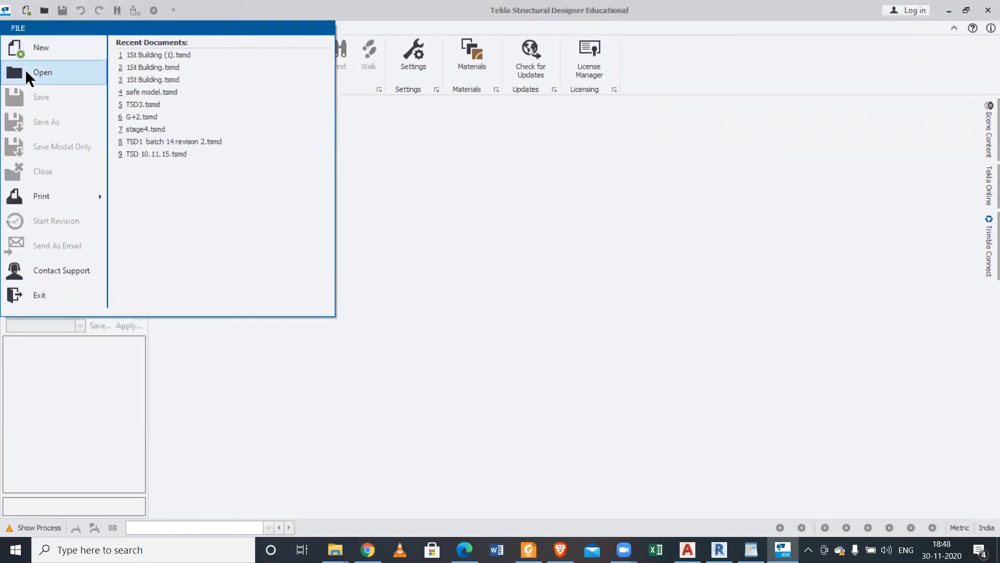
click(35, 45)
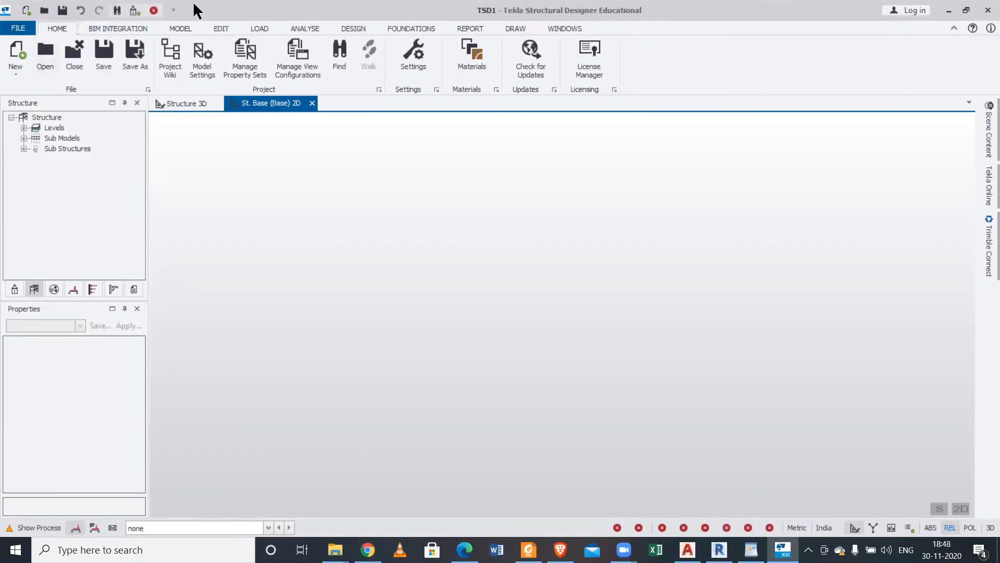
click(180, 28)
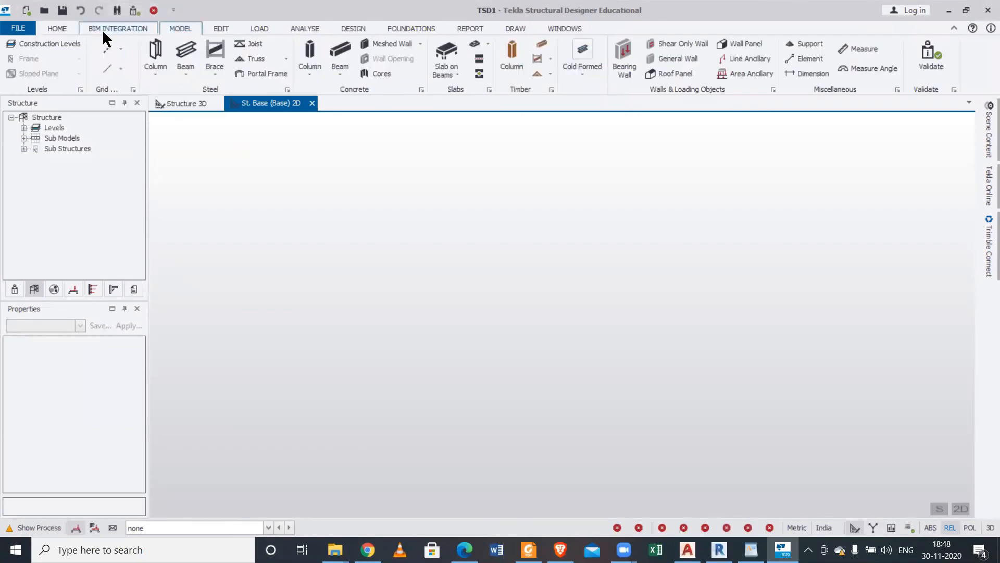
click(63, 29)
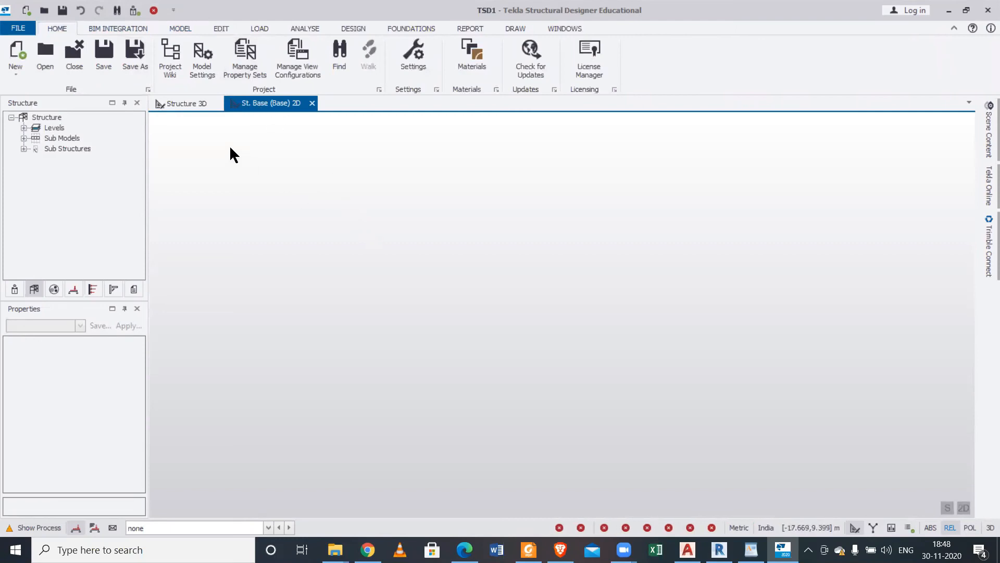
Start a DXF grid import and open the centre-line DXF file from Plan_1_&_2 under TSD Classes > TSD Special Batch 3.
click(185, 28)
click(121, 52)
click(155, 165)
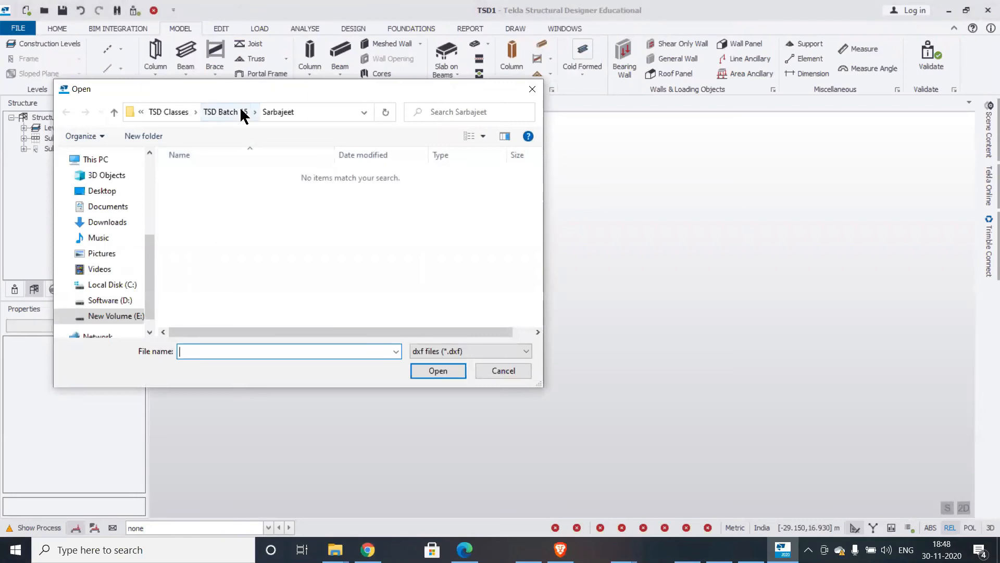
click(240, 112)
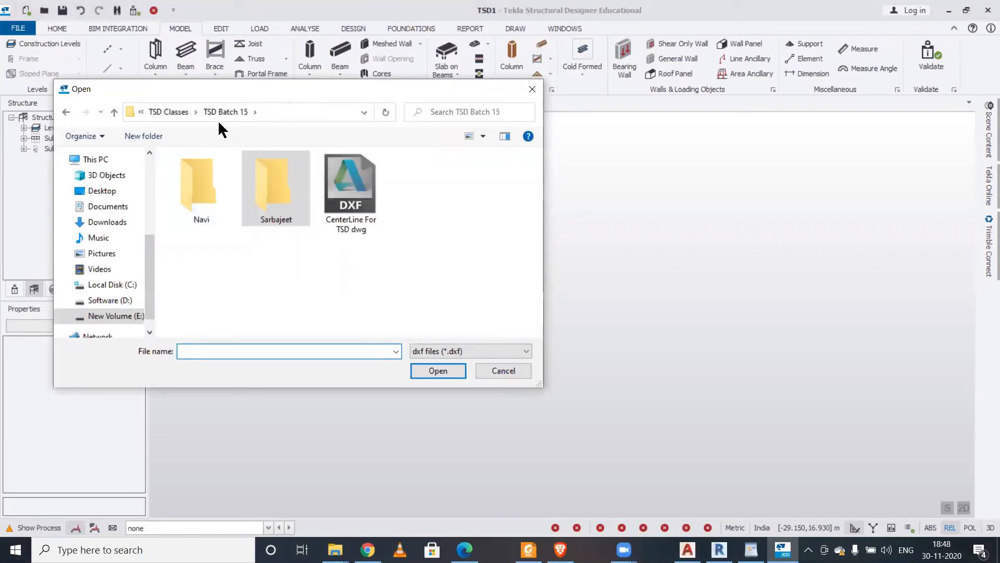
click(187, 111)
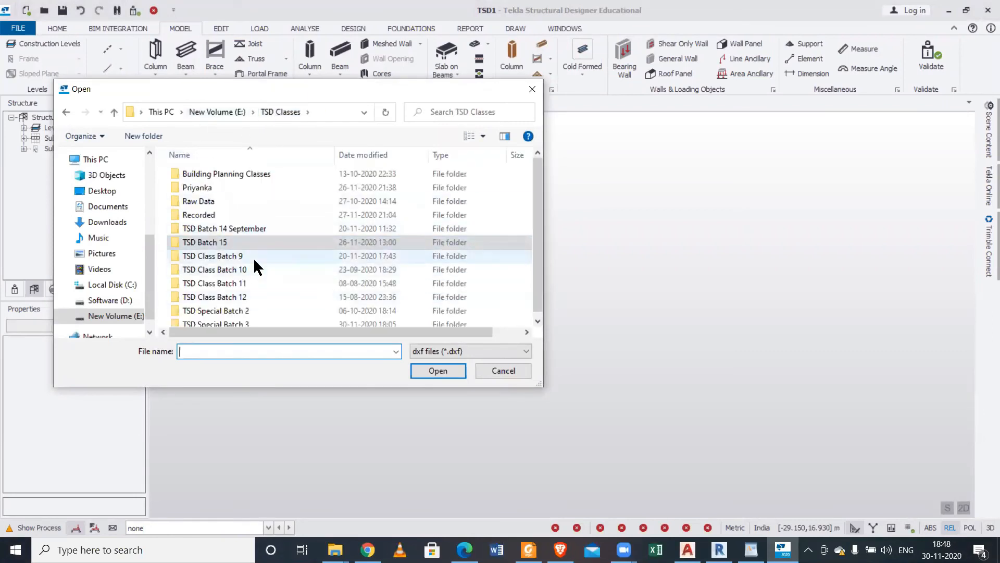
click(252, 323)
double_click(255, 317)
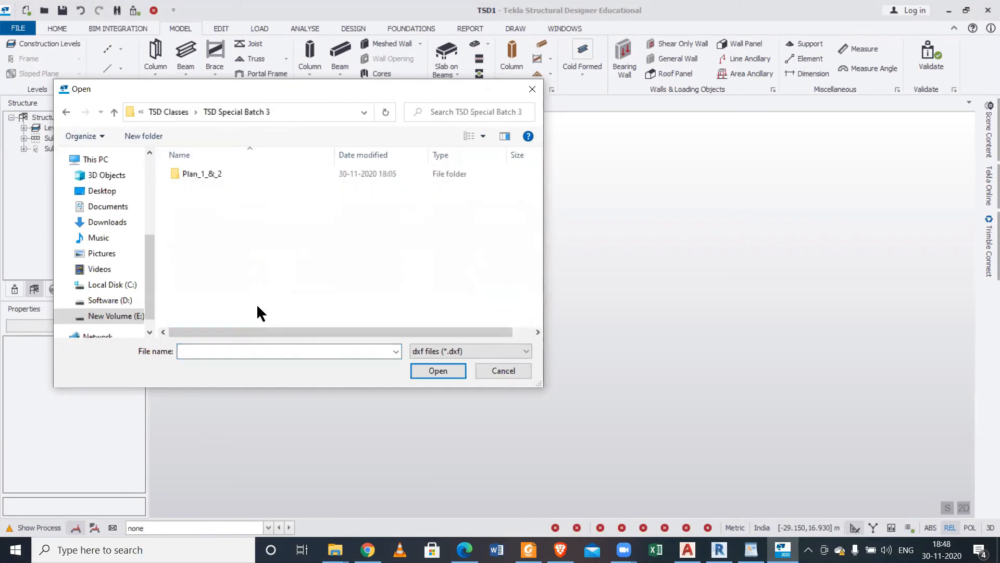
double_click(237, 166)
double_click(238, 172)
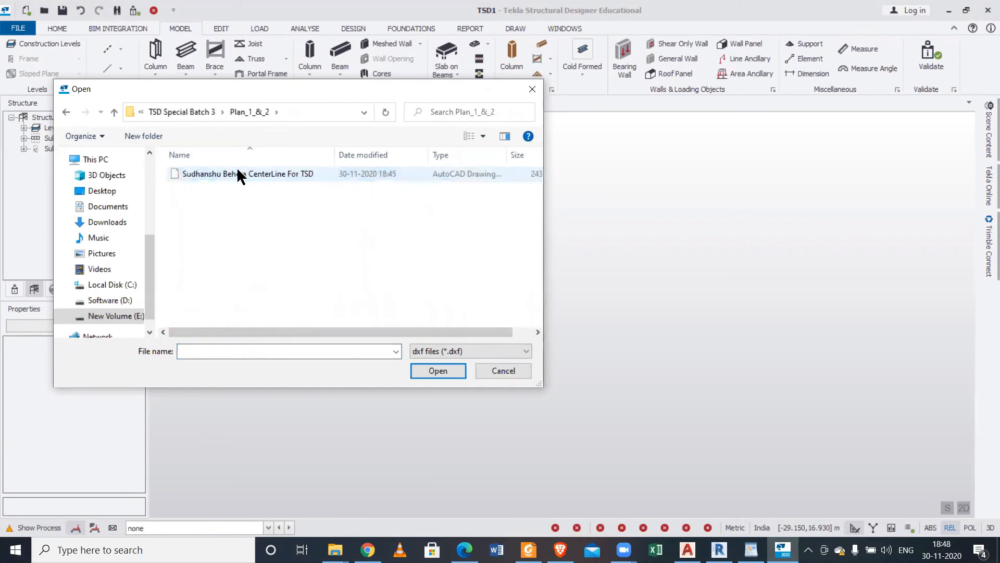
click(244, 174)
click(414, 370)
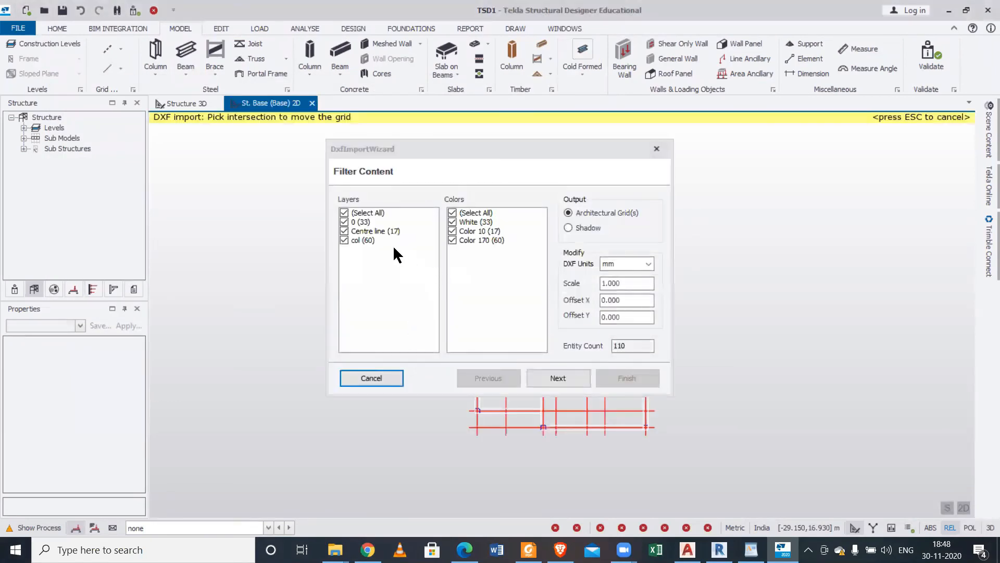
Import only the Centre line layer as architectural grids by layer on the St. Base level, excluding layers 0 and col.
click(344, 240)
click(344, 222)
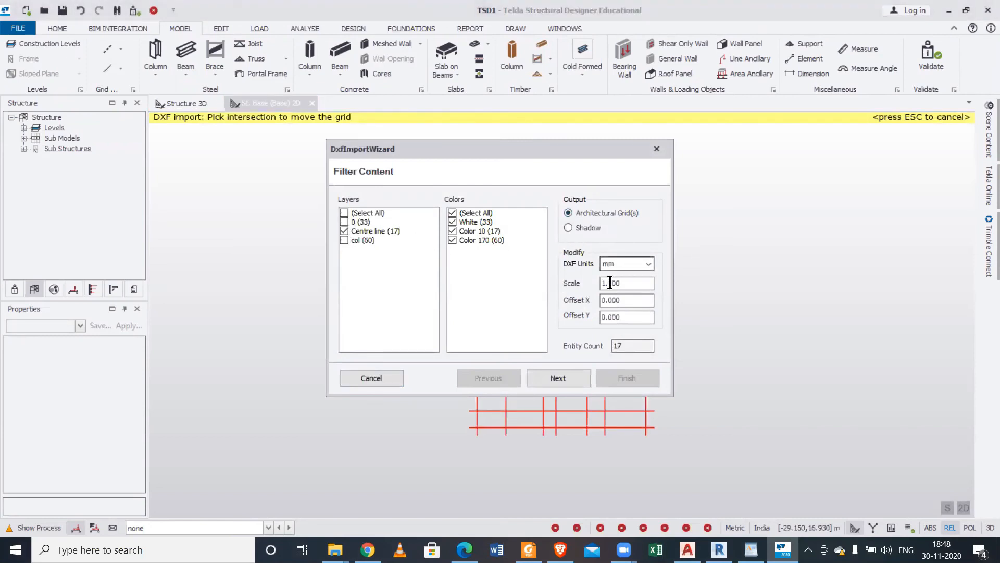
click(557, 386)
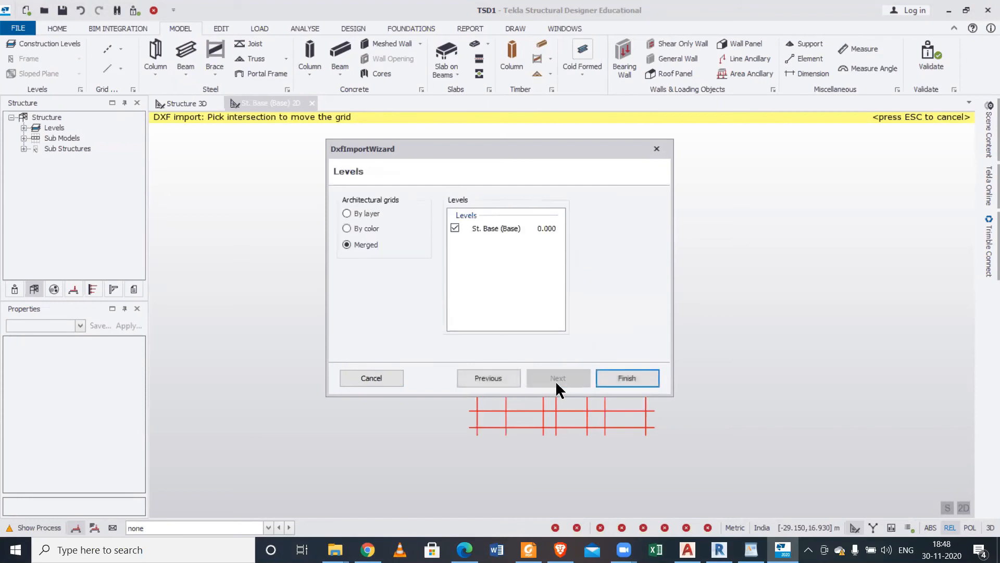
click(377, 212)
click(616, 371)
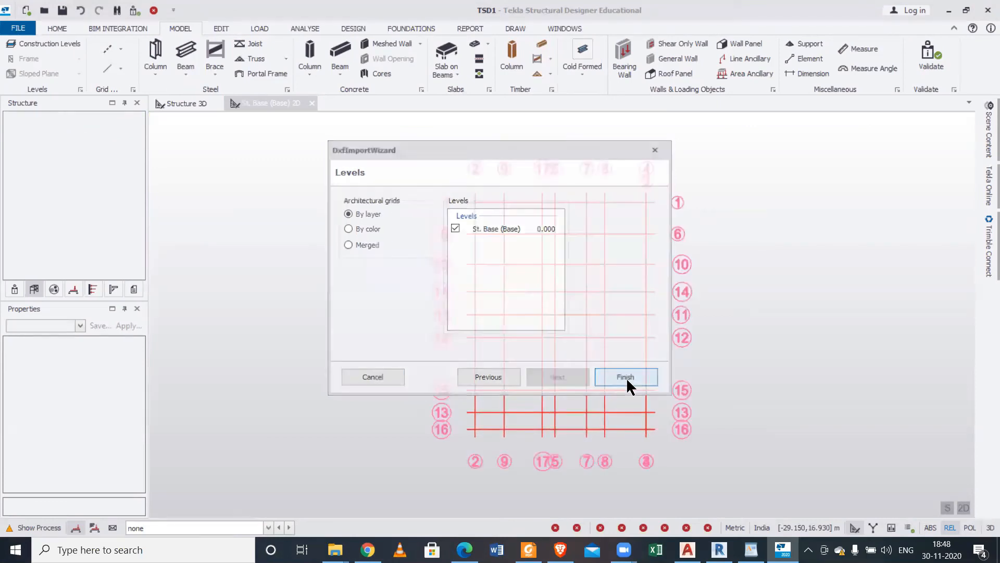
key(Escape)
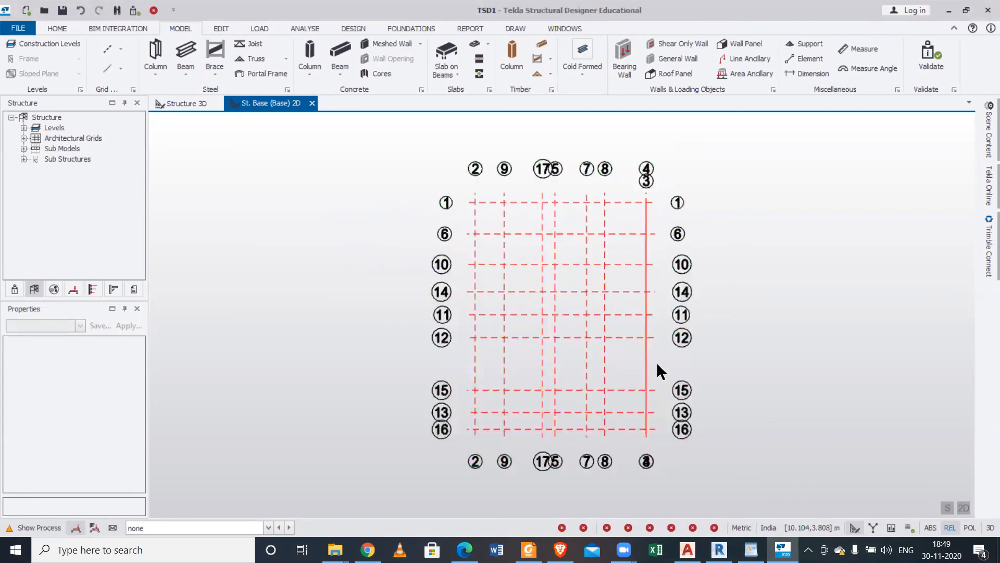
Minimise Tekla Structural Designer and reopen the centre-line DWG from the Plan 1 _ 2 folder in AutoCAD.
click(949, 11)
double_click(252, 172)
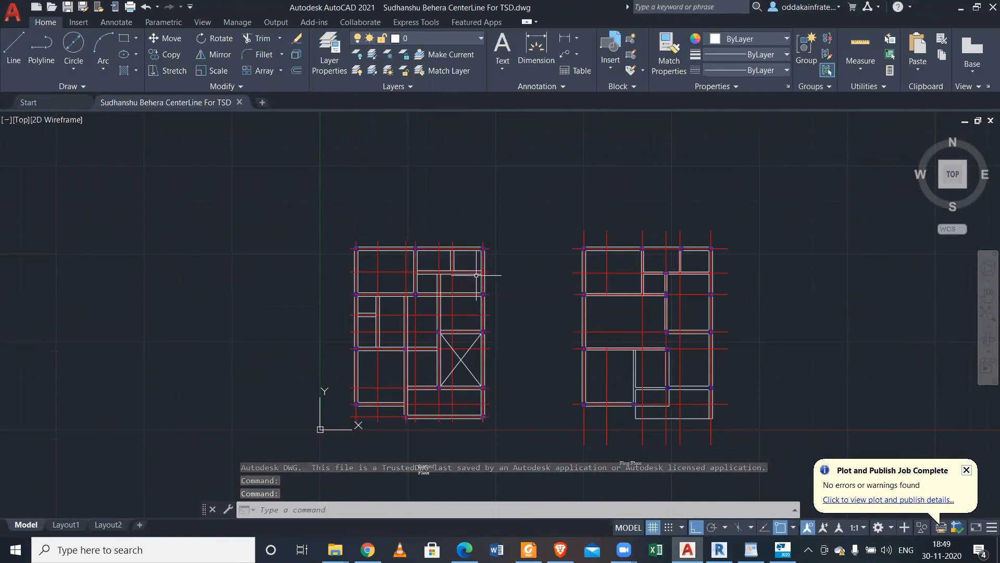
scroll(421, 205, down, 2)
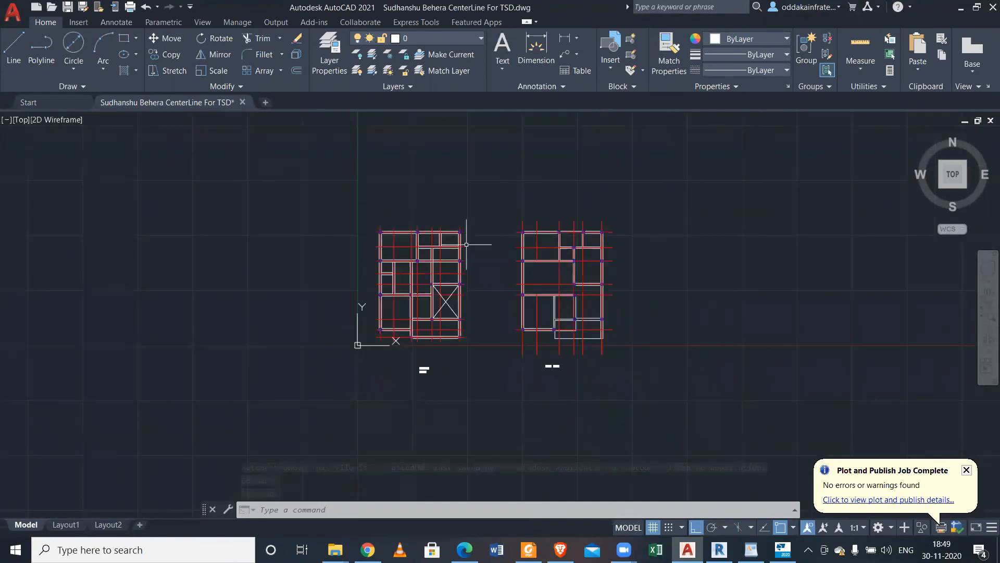
scroll(464, 237, up, 3)
scroll(462, 232, down, 3)
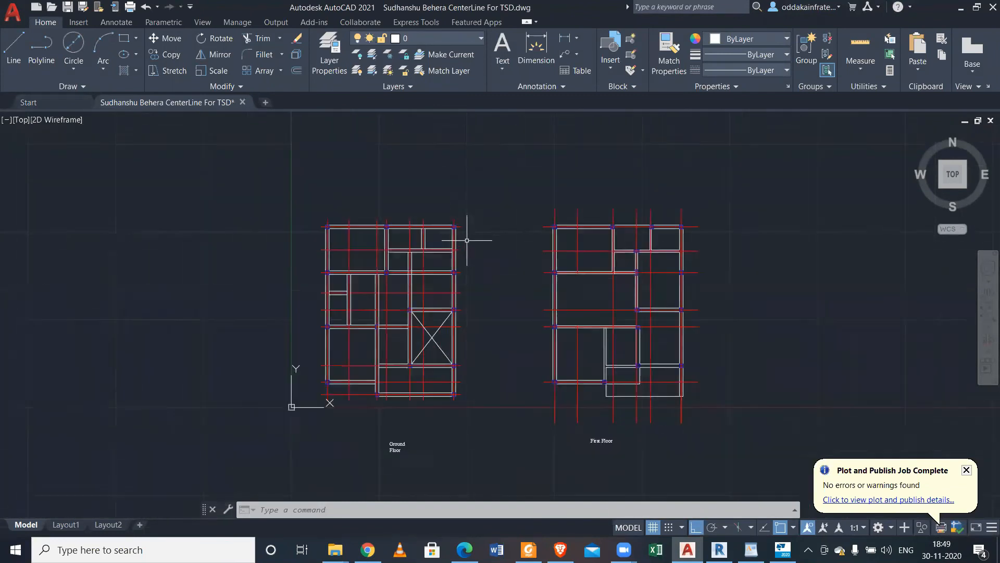
click(962, 8)
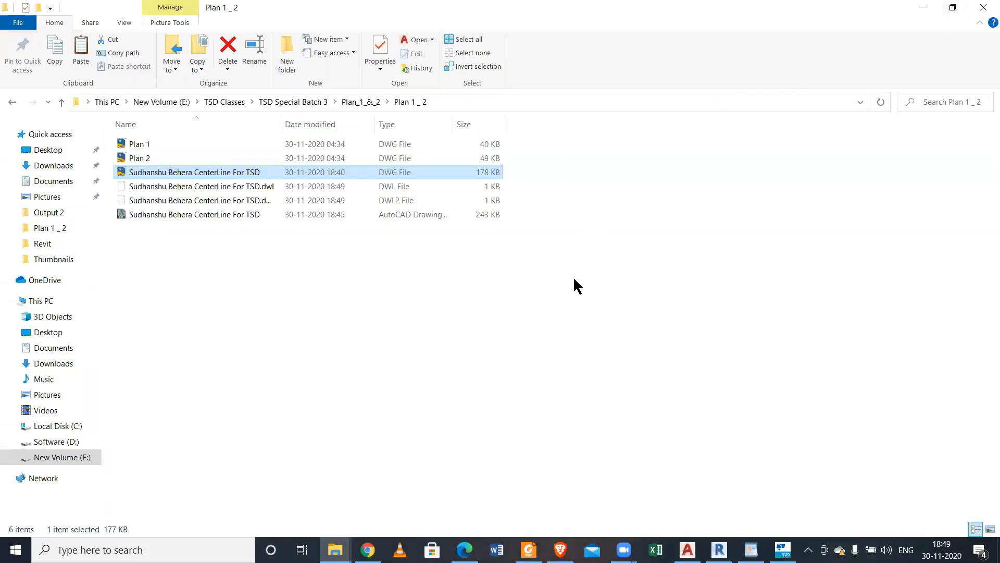
click(687, 549)
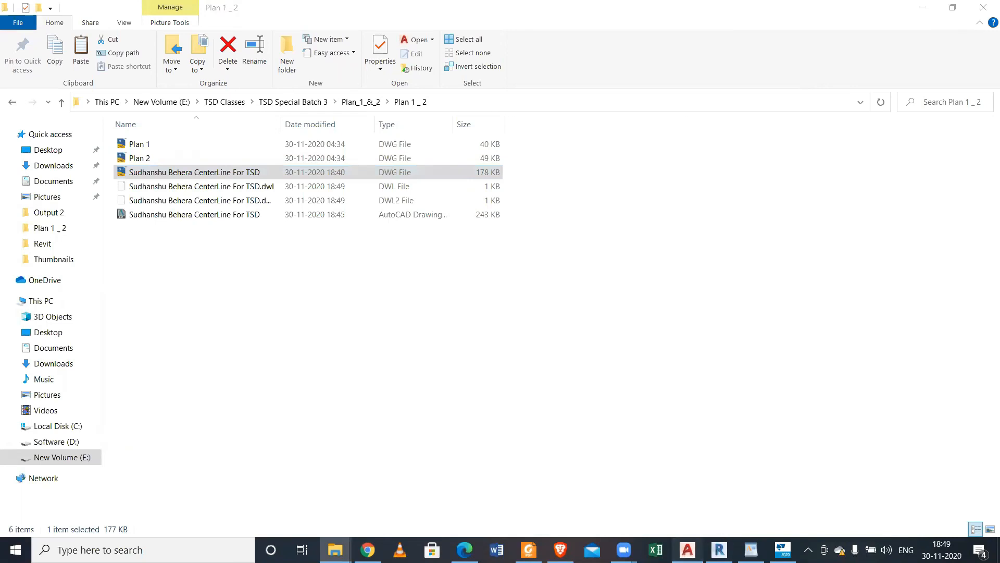
Erase the whole first-floor plan with its label, and the Ground Floor text below the remaining plan.
click(493, 186)
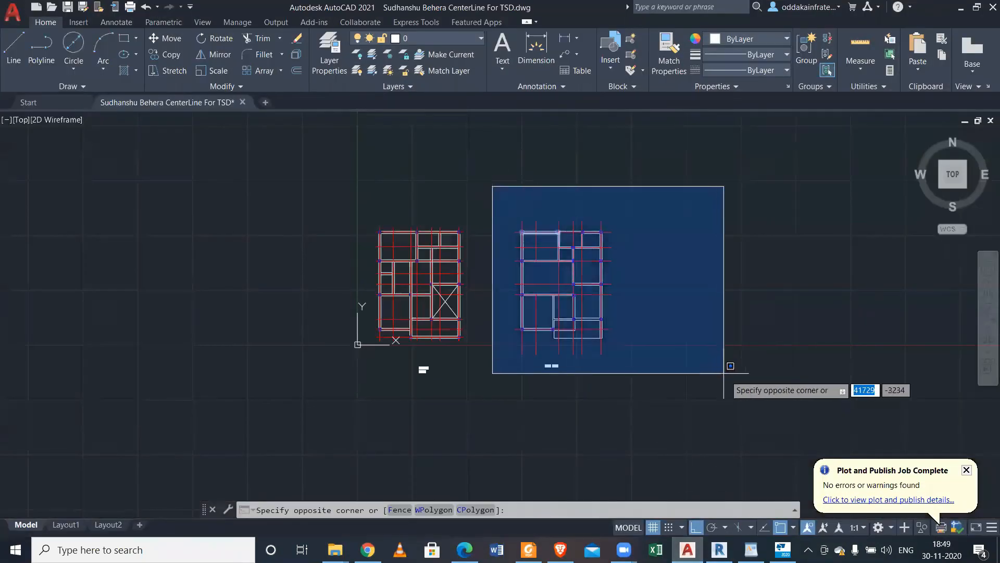
click(748, 401)
key(Delete)
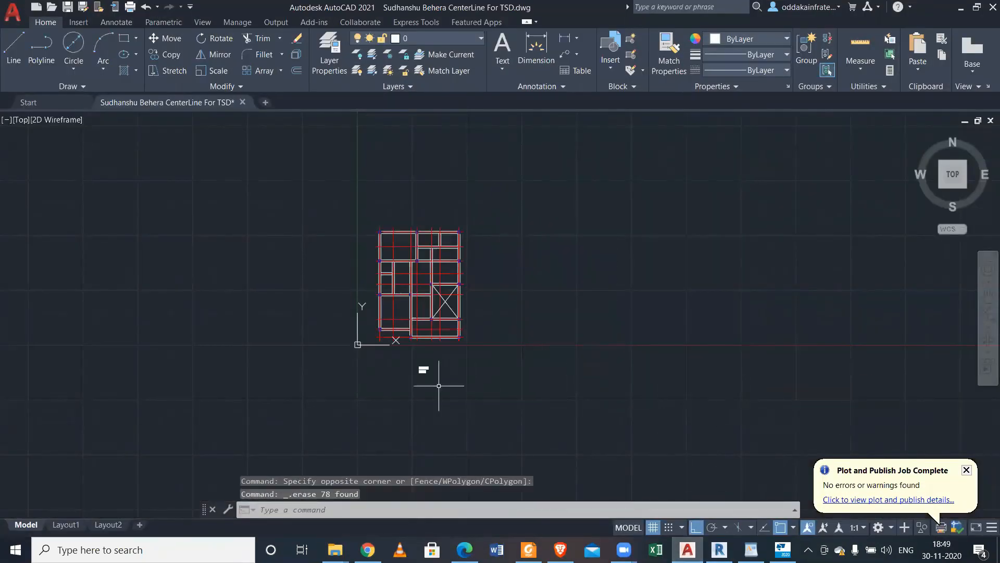
scroll(438, 386, up, 4)
click(458, 371)
click(334, 317)
key(Delete)
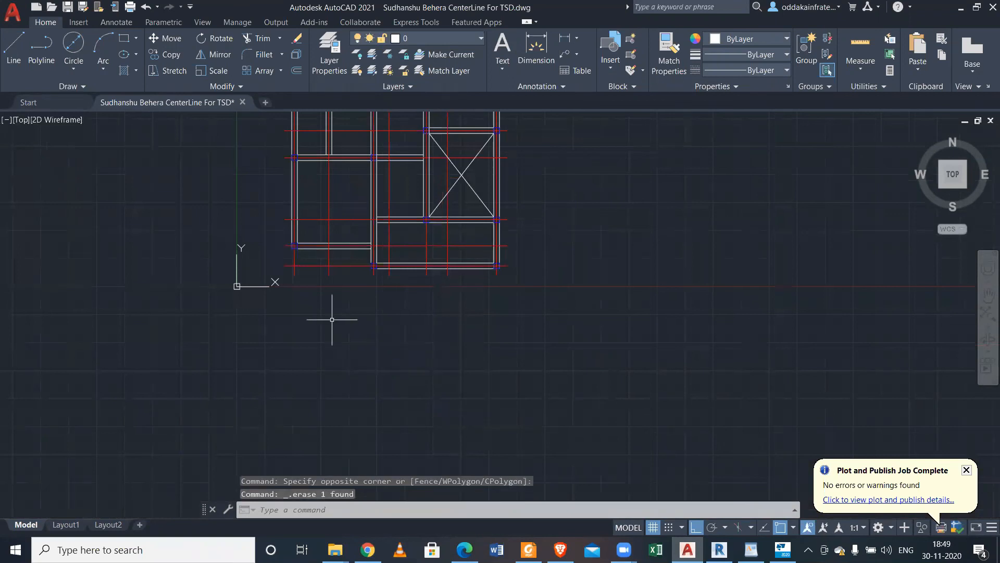
Erase the outer line of the ground-floor plan's east wall.
scroll(487, 206, up, 4)
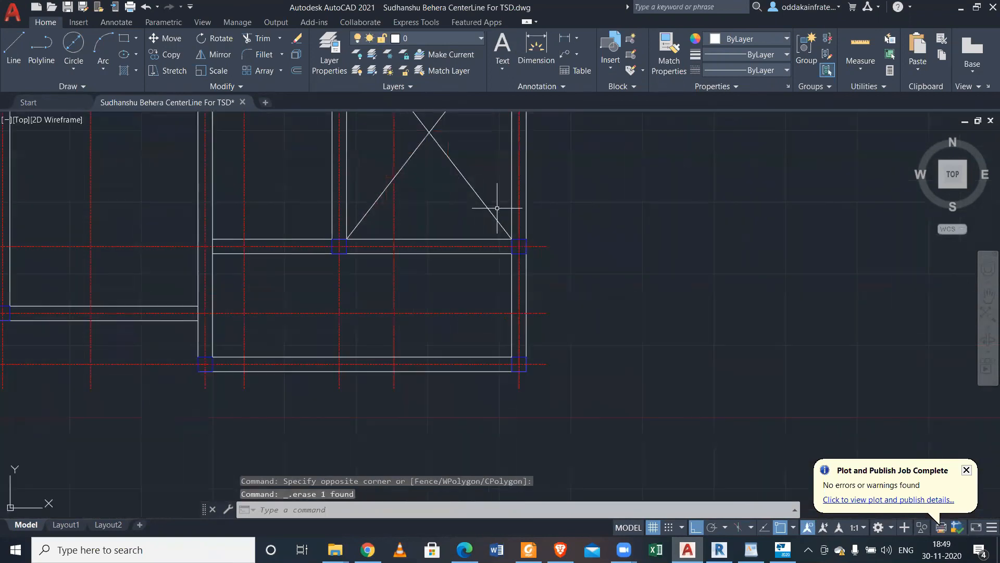
click(526, 278)
scroll(573, 261, down, 4)
middle_drag(573, 261, 602, 311)
scroll(551, 204, up, 2)
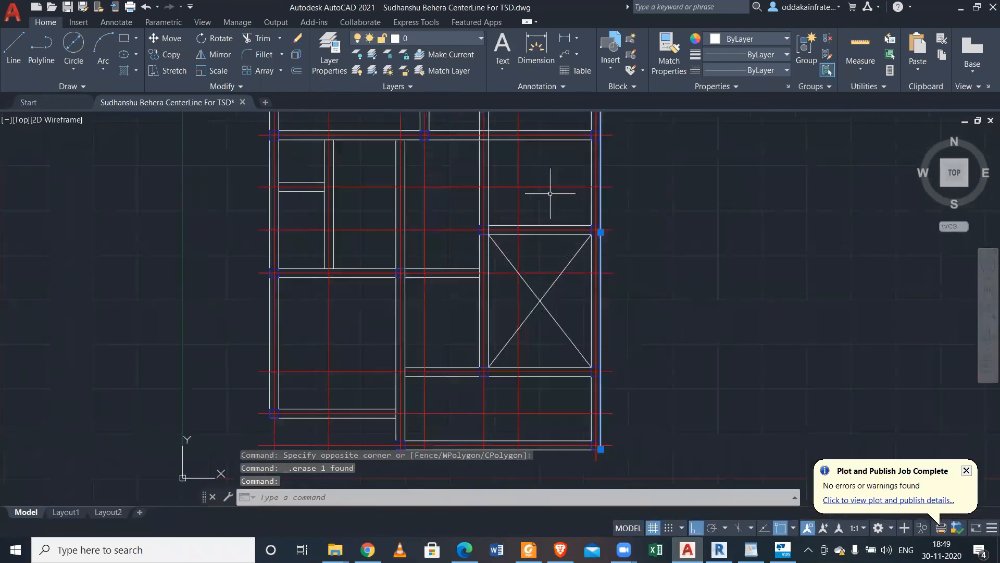
scroll(618, 197, down, 2)
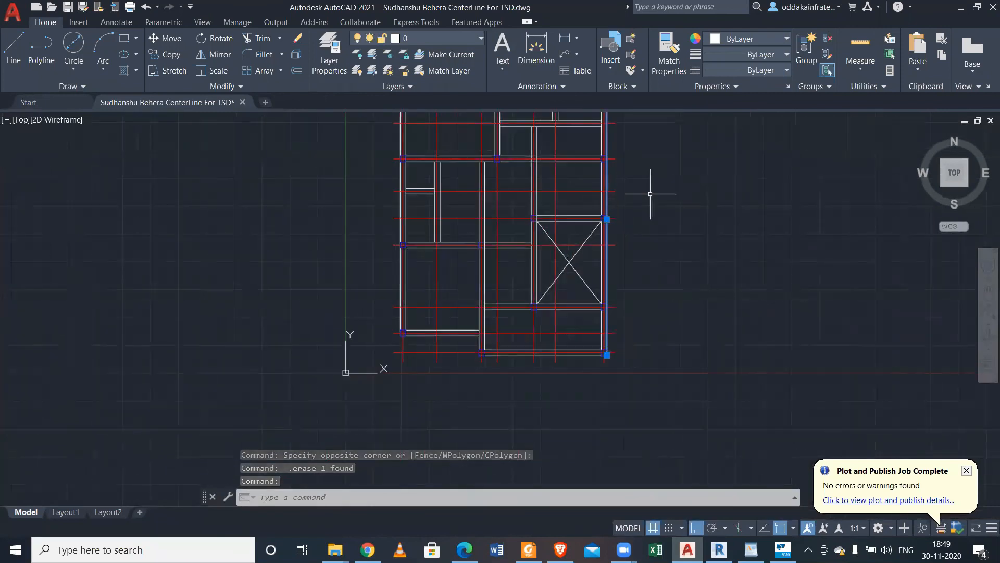
key(Delete)
Examine the centre line along the east wall for overlapping line segments.
scroll(615, 182, up, 4)
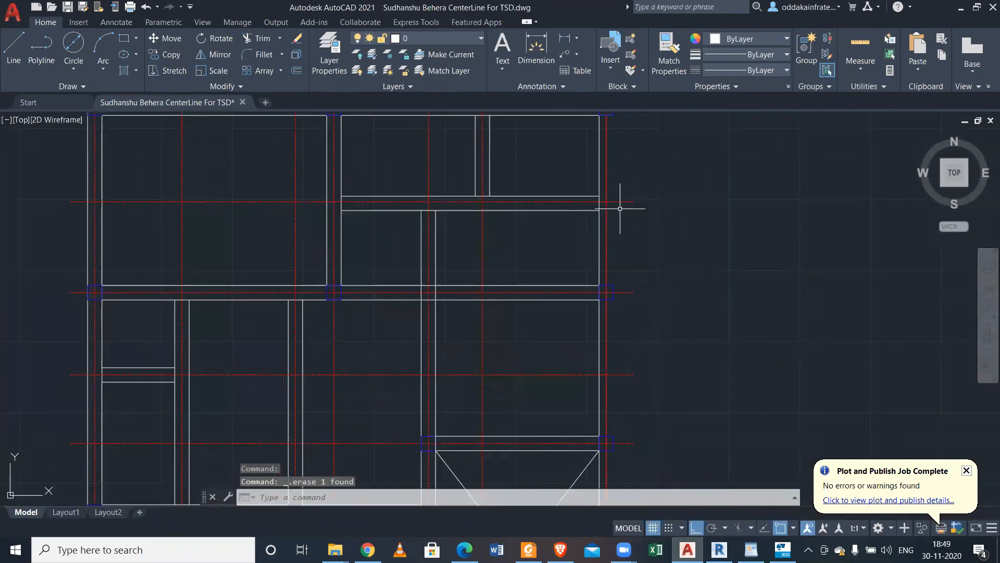
scroll(615, 212, down, 2)
scroll(611, 179, up, 2)
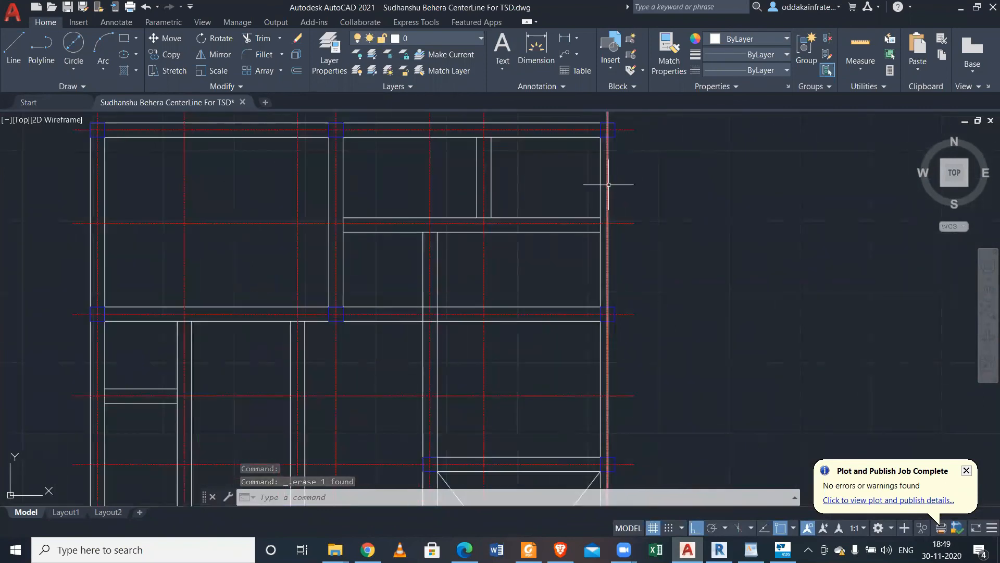
middle_drag(641, 264, 600, 170)
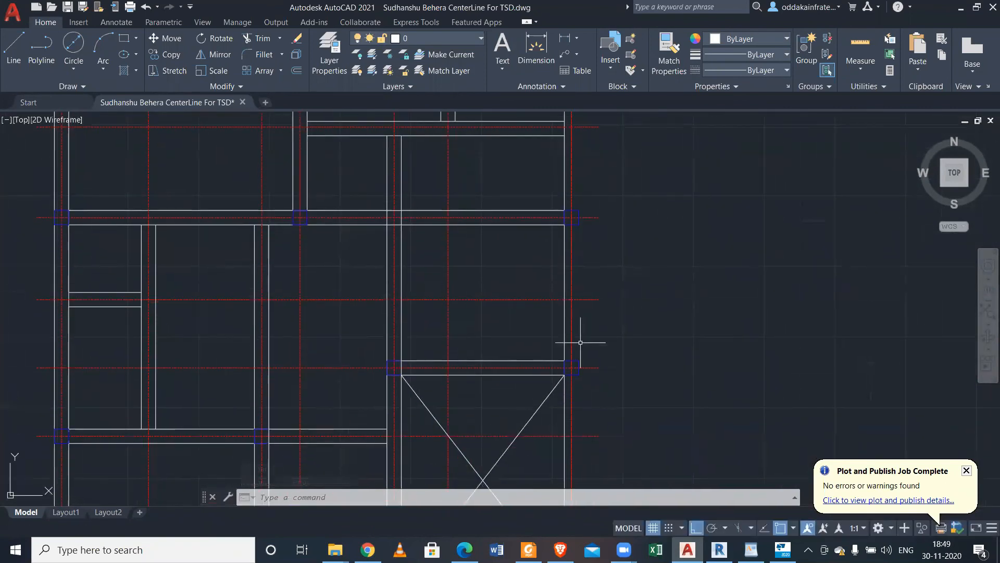
middle_drag(573, 346, 554, 278)
scroll(554, 279, up, 2)
scroll(547, 279, down, 2)
click(548, 279)
click(548, 267)
scroll(563, 286, down, 5)
scroll(576, 284, up, 4)
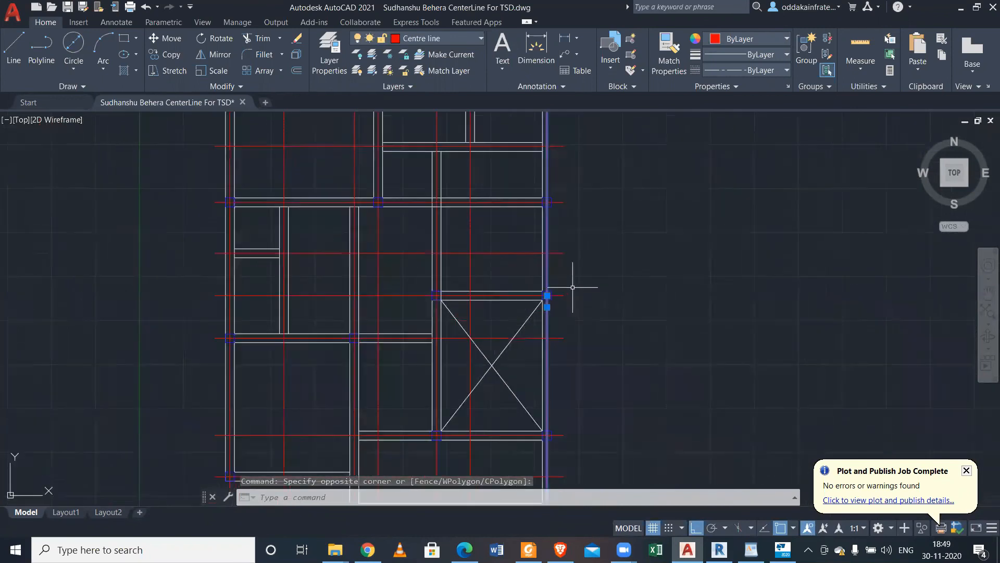
Undo the erasure of the east wall's outer line.
key(ctrl+z)
key(ctrl+z)
key(ctrl+z)
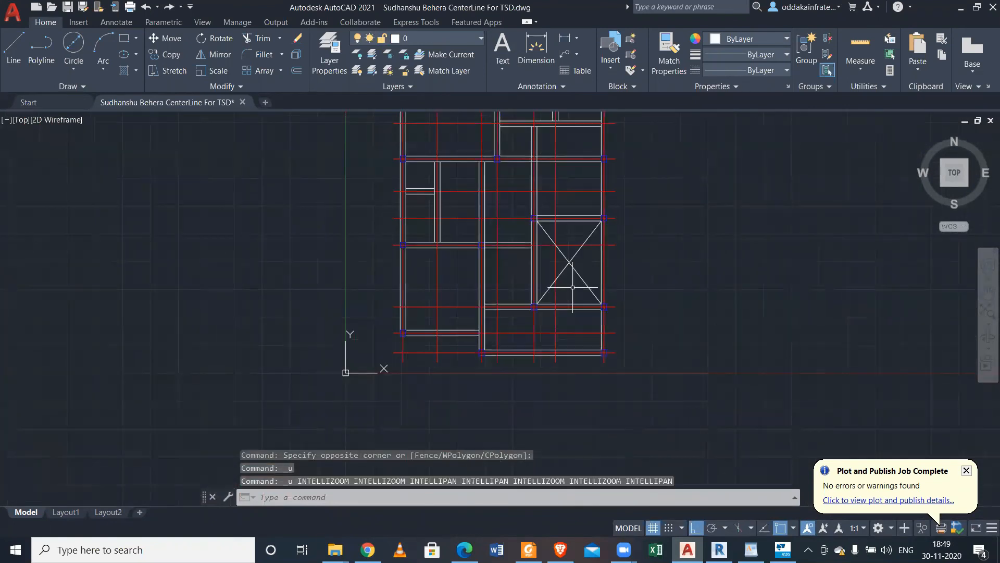
Check where the overlapping centre lines in the east wall meet, near the column at the staircase corner.
scroll(604, 215, up, 5)
click(602, 217)
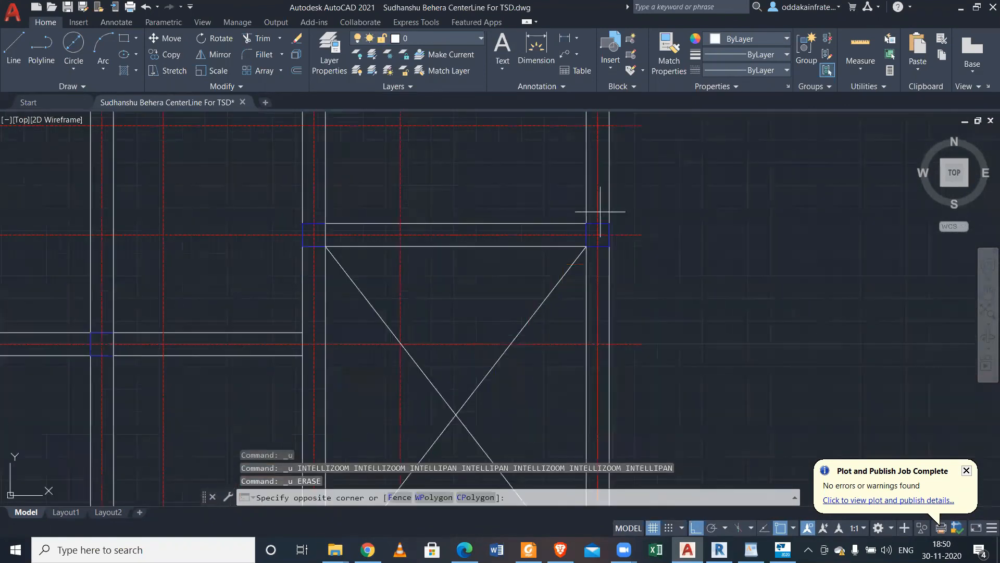
click(596, 209)
scroll(593, 253, up, 3)
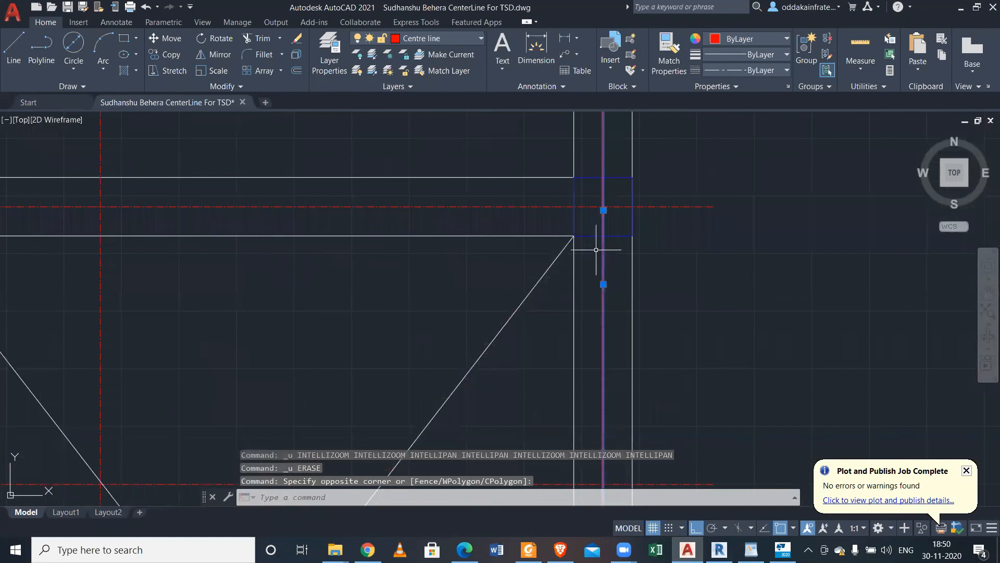
key(Escape)
click(615, 245)
key(Escape)
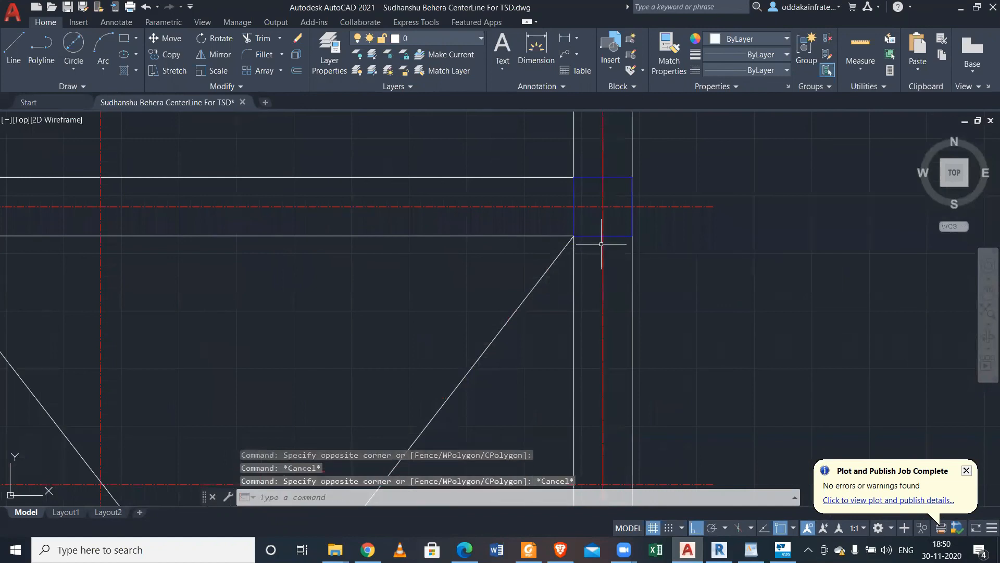
click(585, 138)
key(Escape)
scroll(677, 330, down, 4)
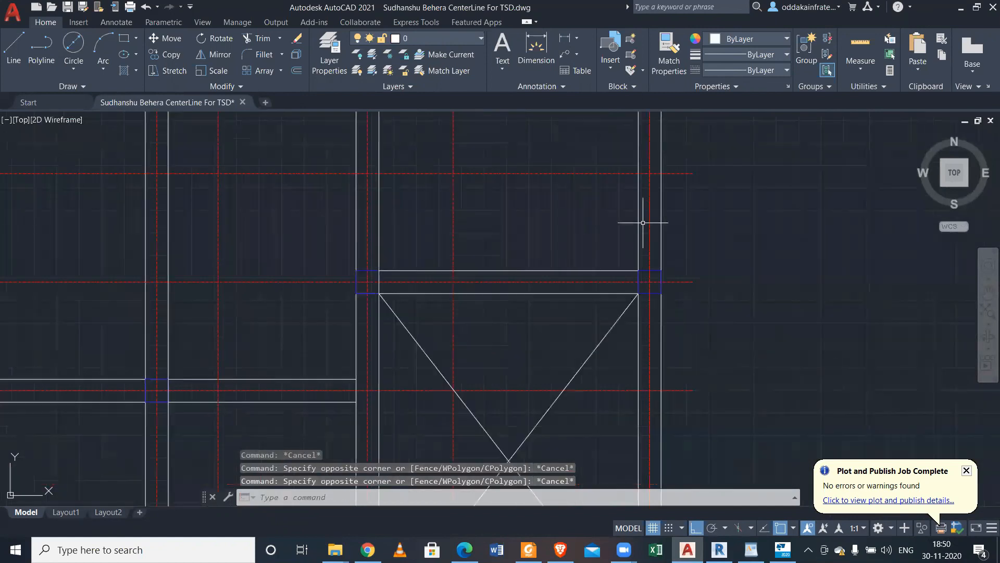
click(589, 196)
key(Escape)
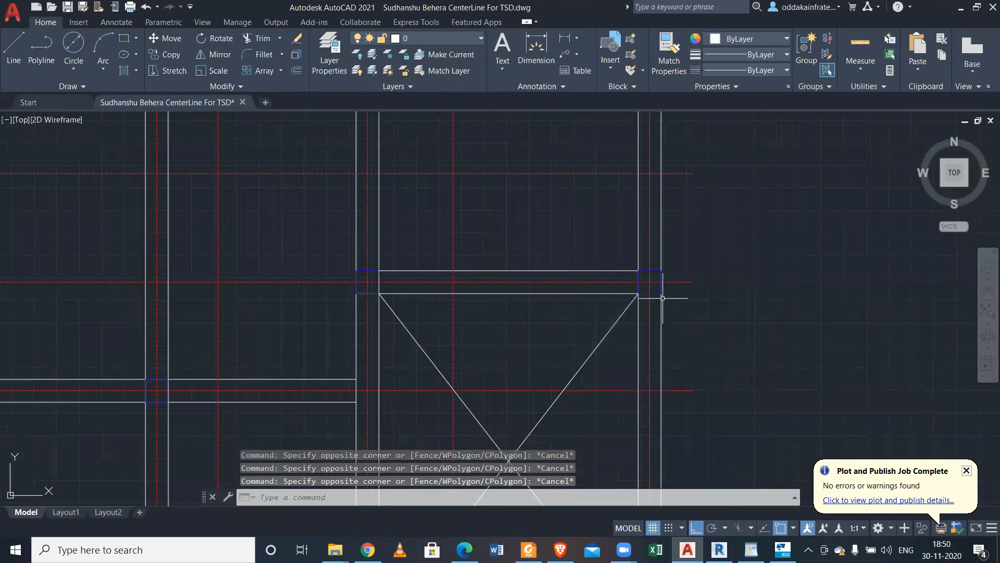
click(651, 315)
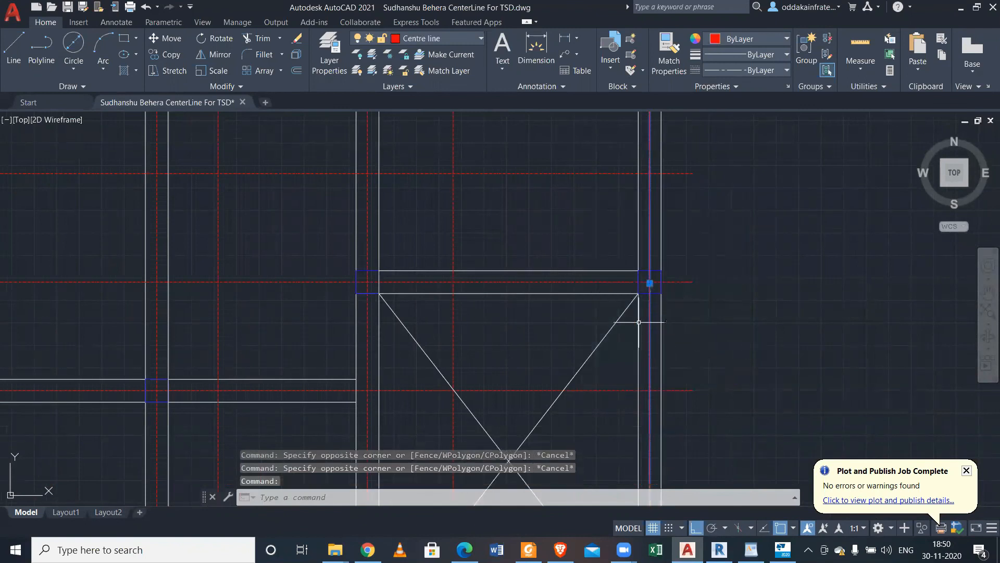
scroll(638, 321, up, 3)
key(Escape)
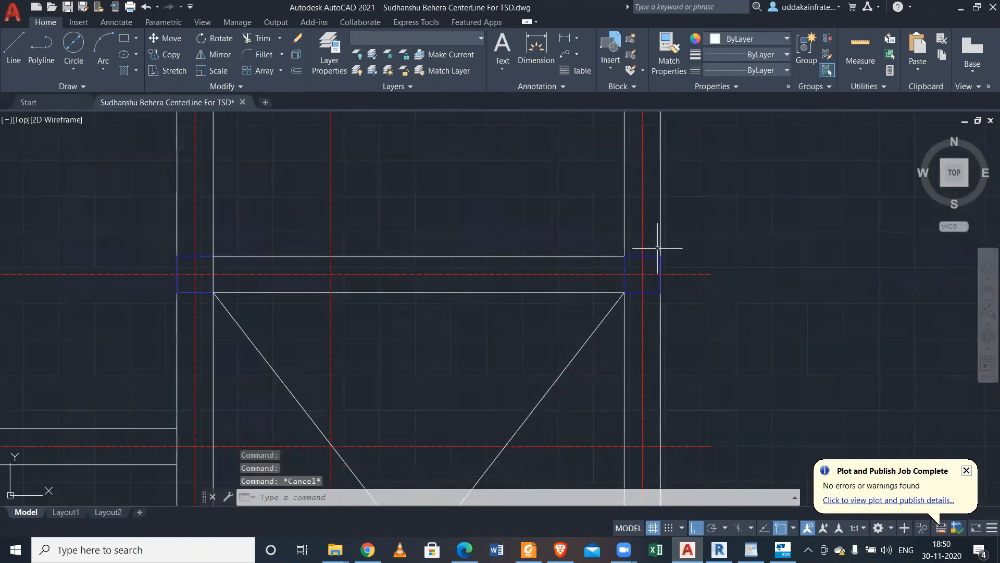
Select only the overlapping centre lines in the east wall, without the column and crossing lines, and move them horizontally clear of the plan.
click(650, 335)
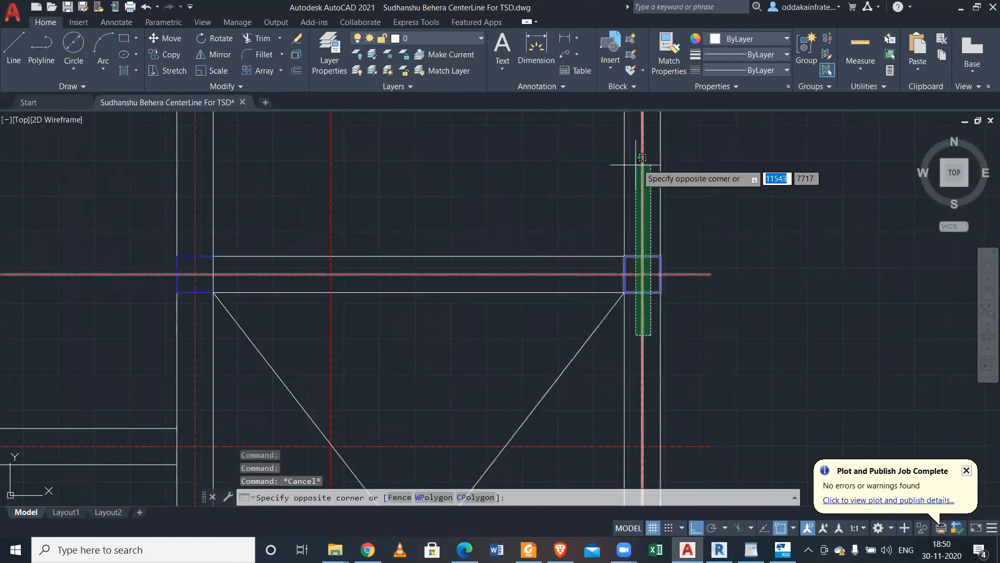
click(639, 159)
click(710, 294)
click(668, 232)
scroll(667, 259, up, 3)
shift+click(621, 268)
shift+click(618, 217)
scroll(642, 243, down, 3)
scroll(705, 273, down, 3)
scroll(637, 254, up, 3)
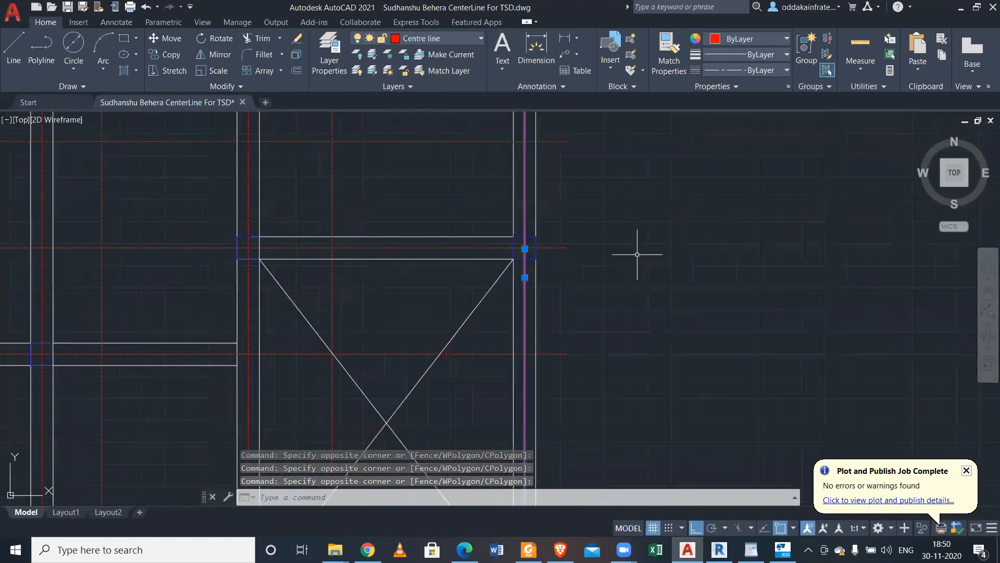
text(m)
click(637, 254)
click(687, 254)
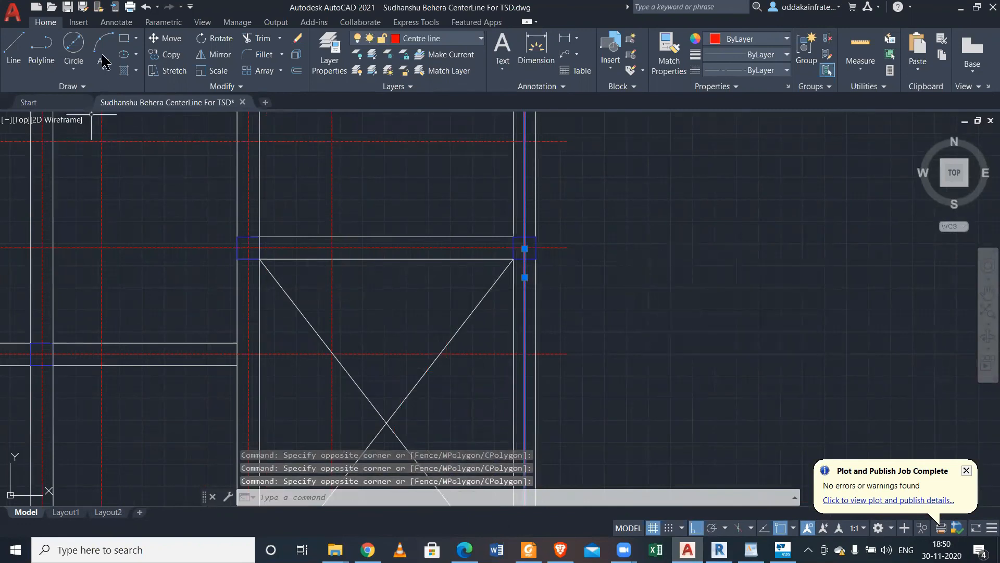
click(604, 266)
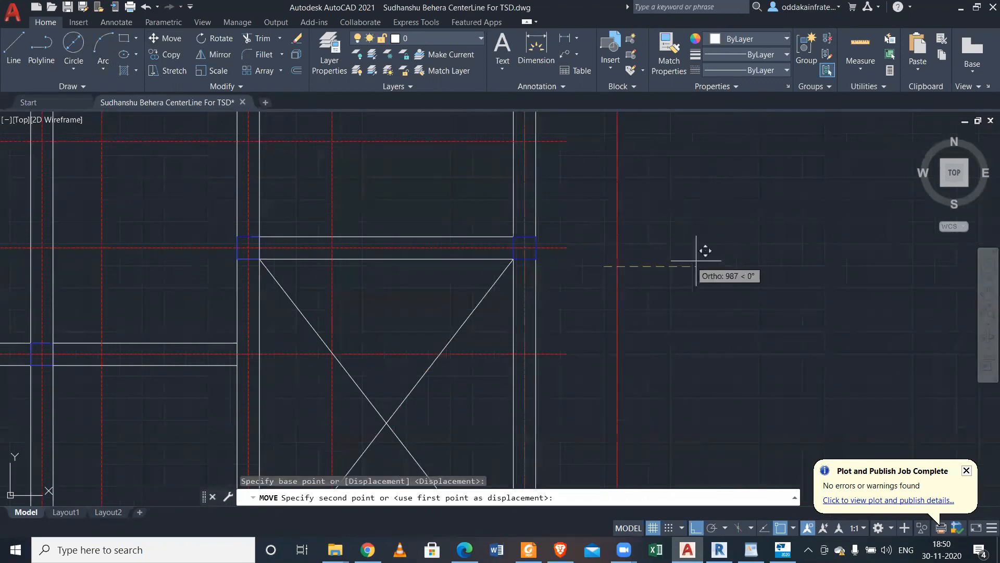
click(734, 253)
Inspect the moved centre lines at close range for separate overlapping segments.
click(604, 189)
click(782, 448)
click(710, 375)
click(629, 214)
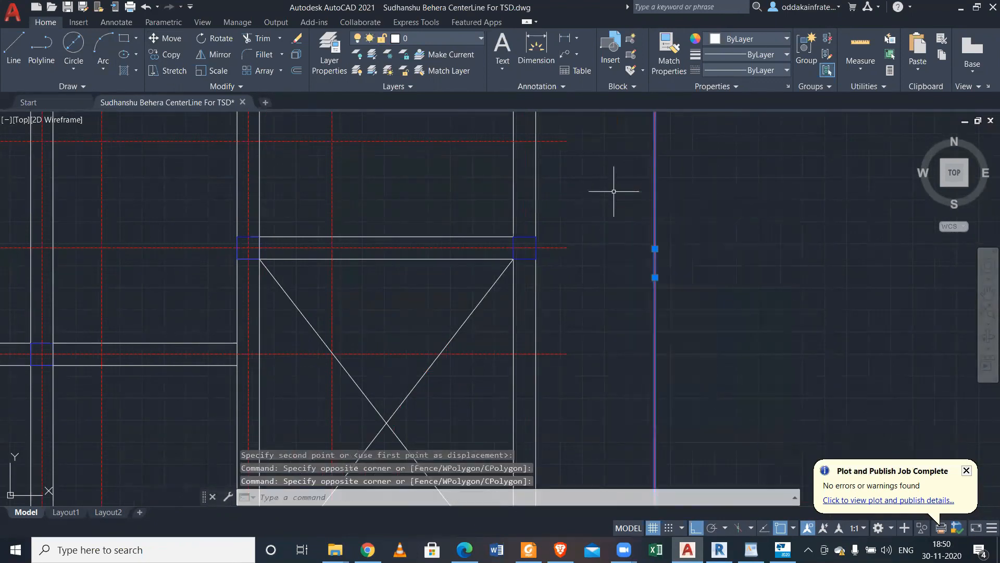
scroll(652, 258, down, 3)
scroll(651, 247, up, 6)
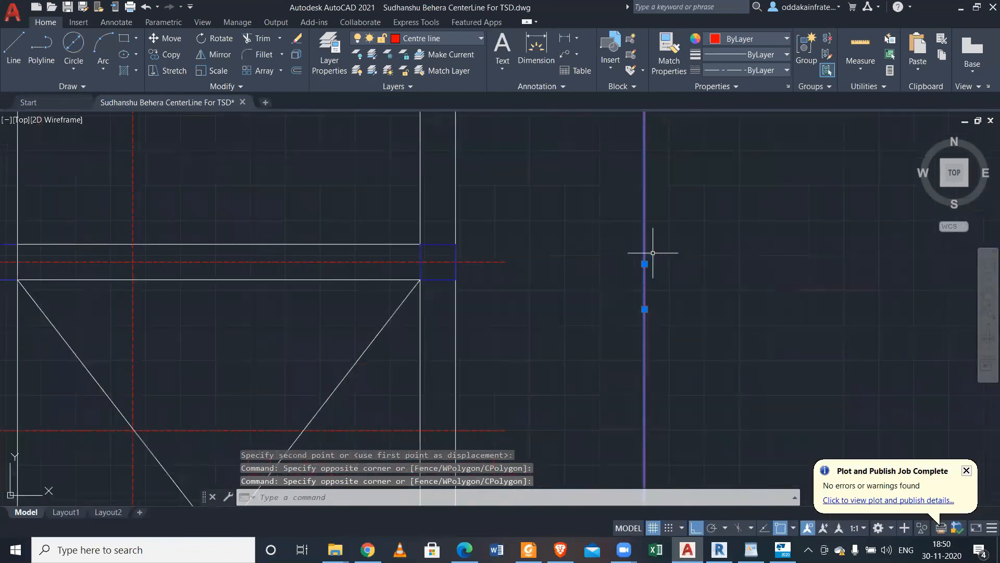
scroll(646, 293, up, 4)
scroll(632, 283, down, 6)
key(Escape)
Compare the grips of the moved centre lines with those of the single vertical centre line through the staircase.
scroll(570, 266, down, 3)
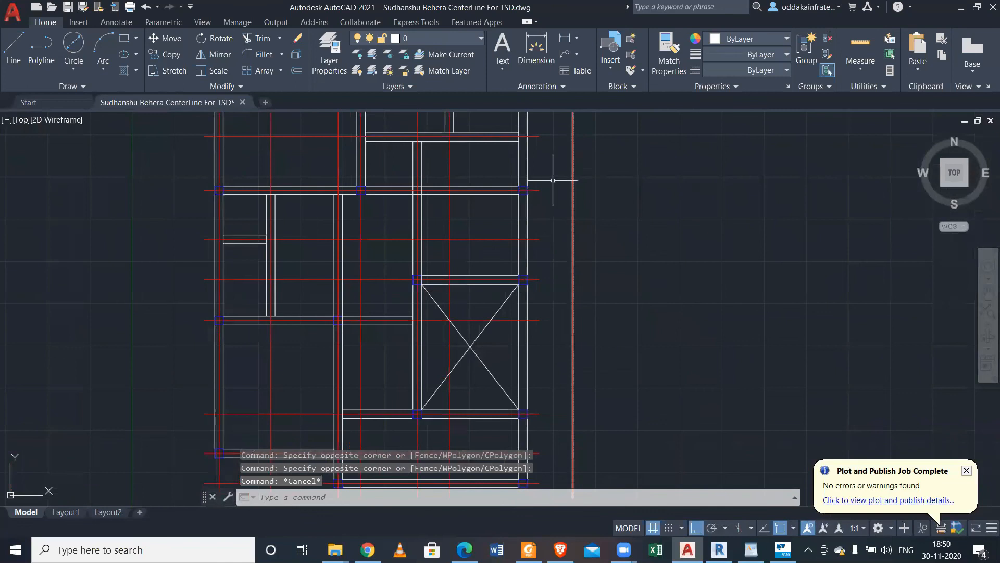
click(550, 156)
click(711, 471)
click(616, 395)
click(570, 282)
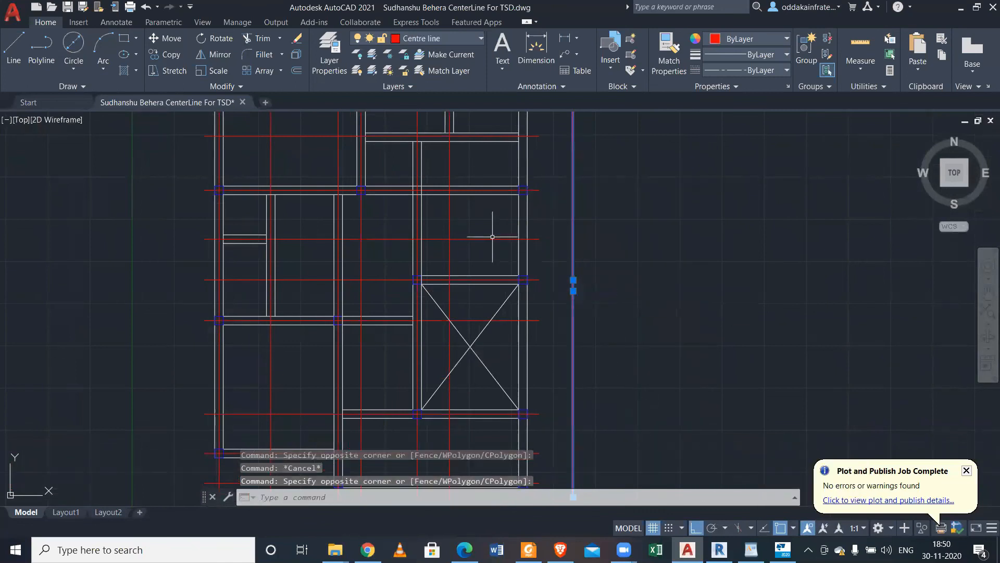
click(450, 248)
key(Escape)
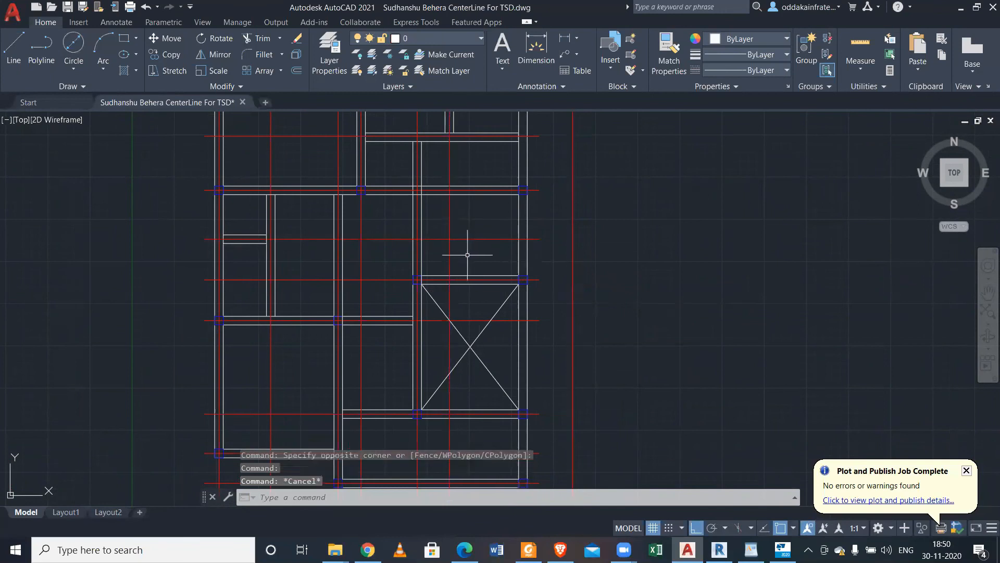
click(452, 260)
scroll(473, 278, down, 2)
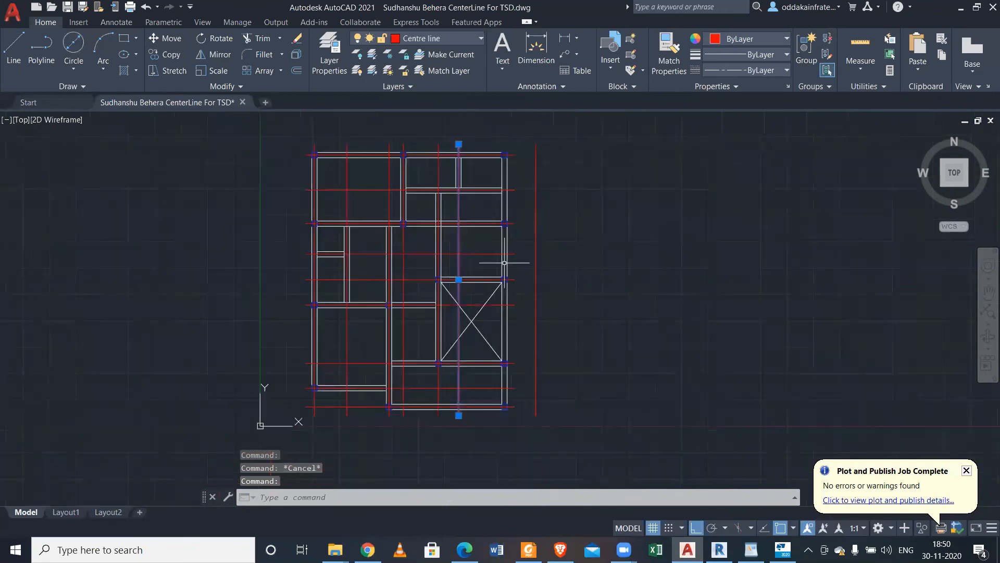
Check the area between the east wall and the moved centre lines with repeated crossing selections.
scroll(504, 263, up, 2)
click(575, 288)
click(523, 227)
key(Escape)
click(570, 253)
click(529, 201)
key(Escape)
scroll(560, 278, down, 2)
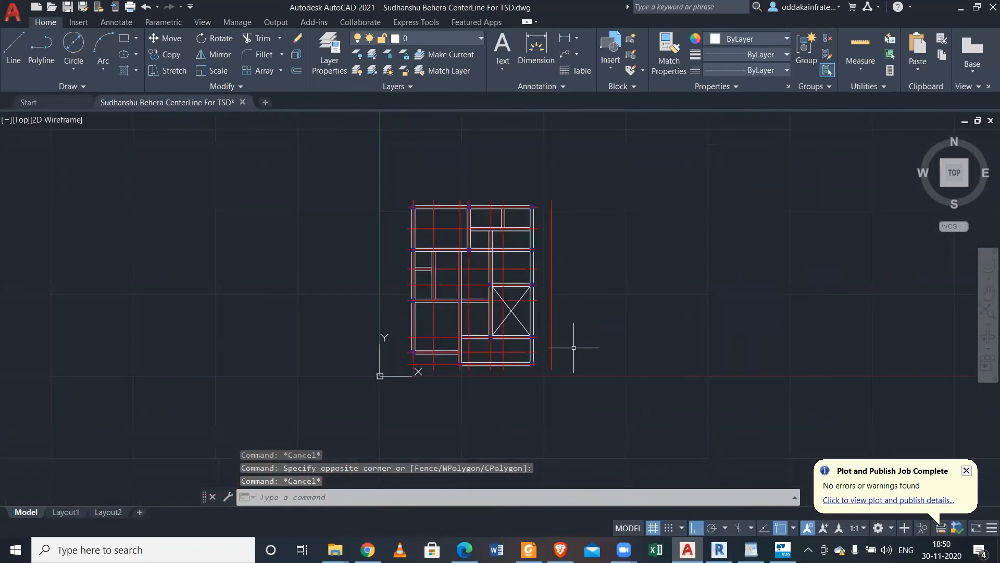
Select both overlapping centre lines standing clear of the plan to the east and erase them.
click(572, 348)
click(543, 322)
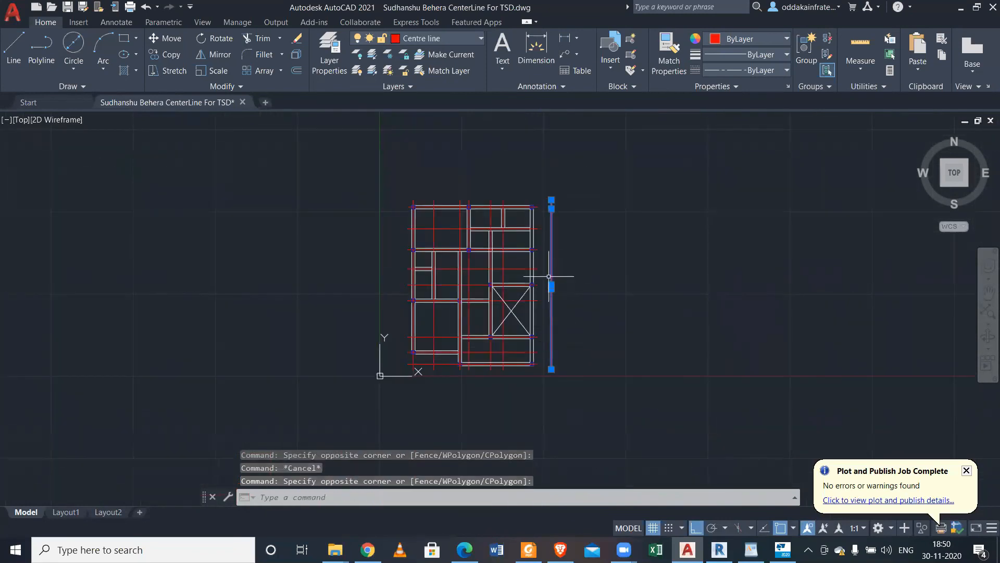
scroll(570, 201, up, 5)
scroll(568, 201, down, 3)
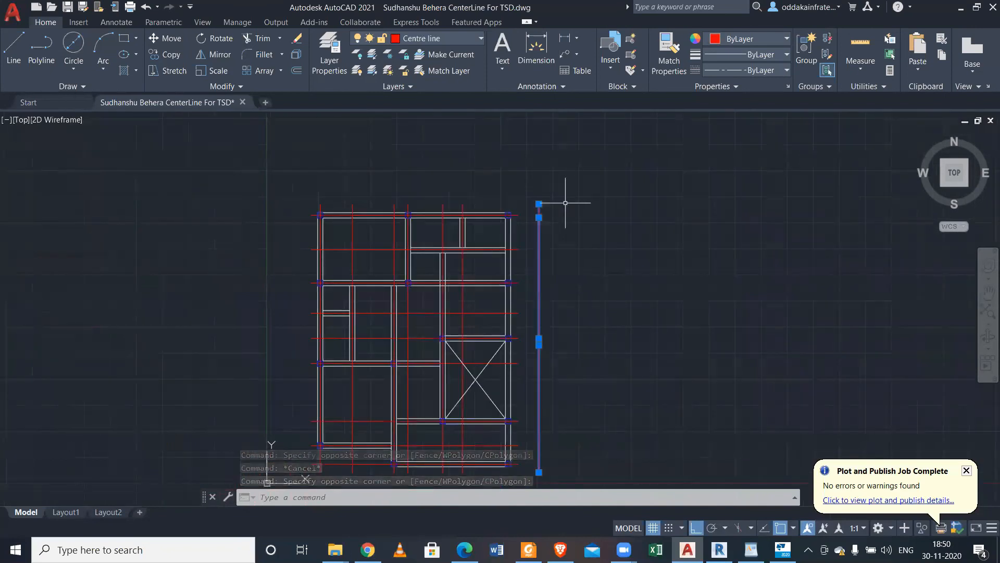
key(Delete)
Copy the vertical centre line of the short northeast partition horizontally to the middle of the northeast corner column.
scroll(475, 209, up, 6)
click(552, 212)
click(430, 179)
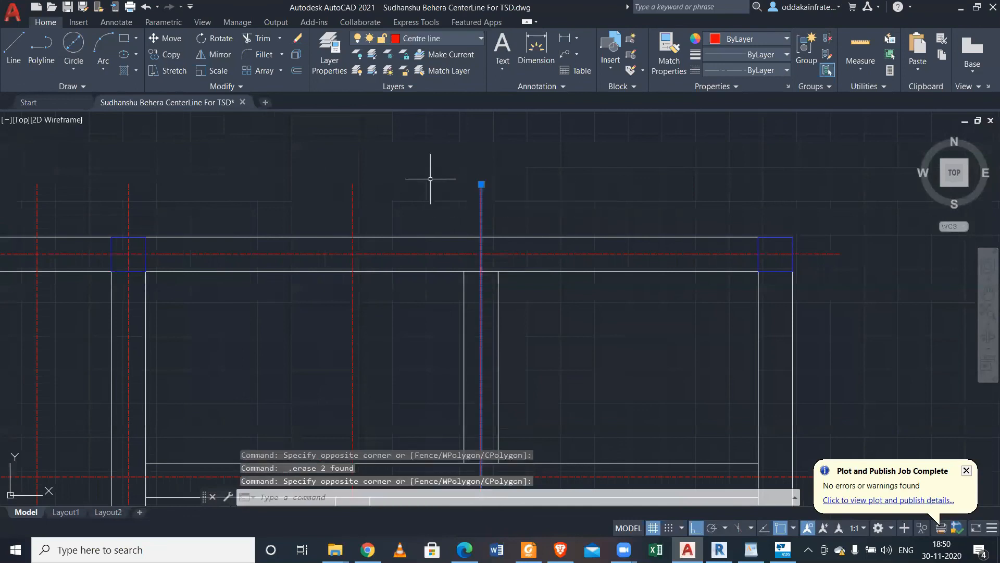
click(167, 54)
click(480, 237)
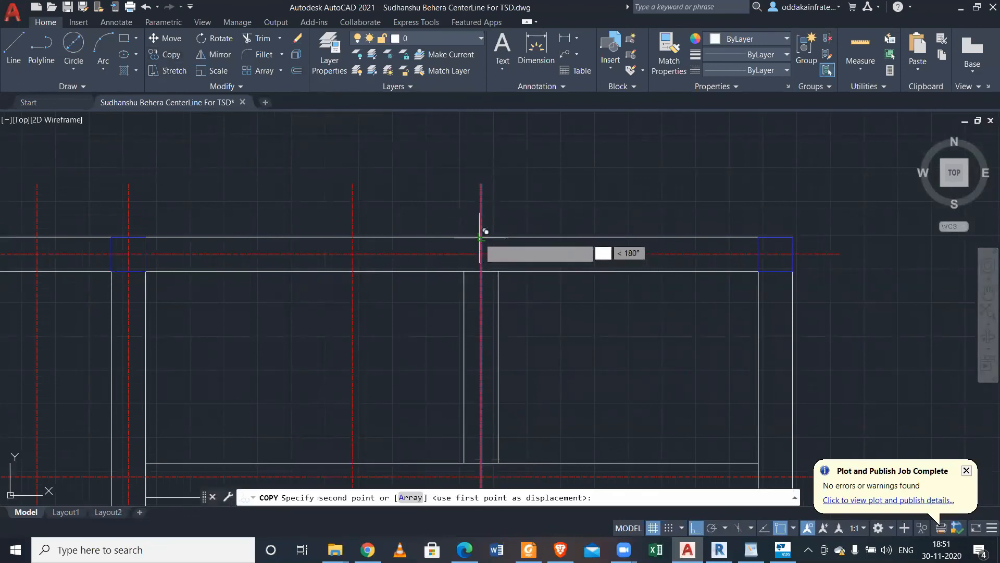
click(776, 254)
key(Escape)
Inspect the new centre line along the east wall, selecting it near the staircase to check for overlapping lines.
scroll(665, 212, down, 5)
scroll(708, 301, up, 4)
scroll(616, 292, down, 5)
scroll(643, 201, up, 2)
drag(642, 201, 592, 172)
scroll(623, 256, down, 4)
scroll(620, 345, up, 5)
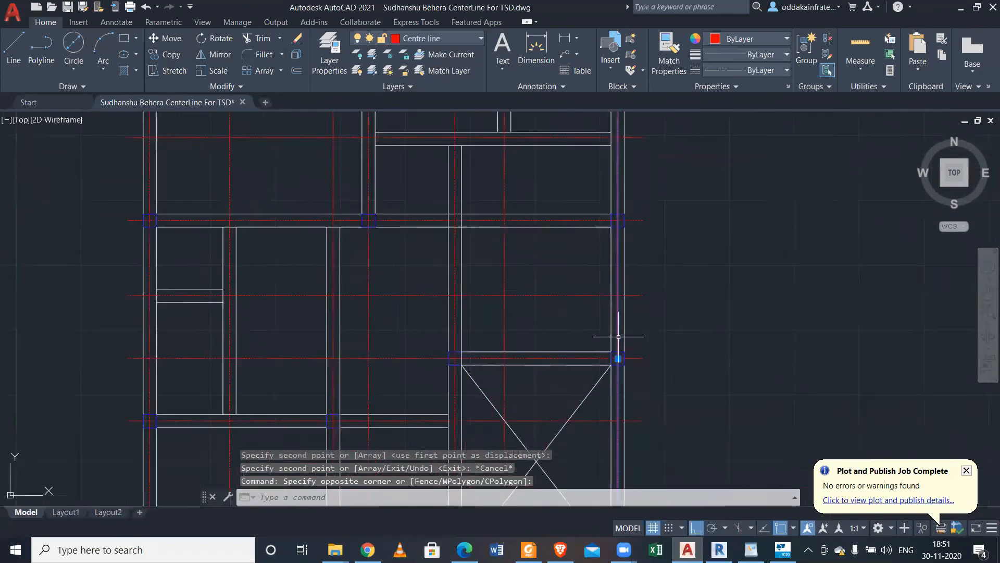
click(618, 341)
click(613, 306)
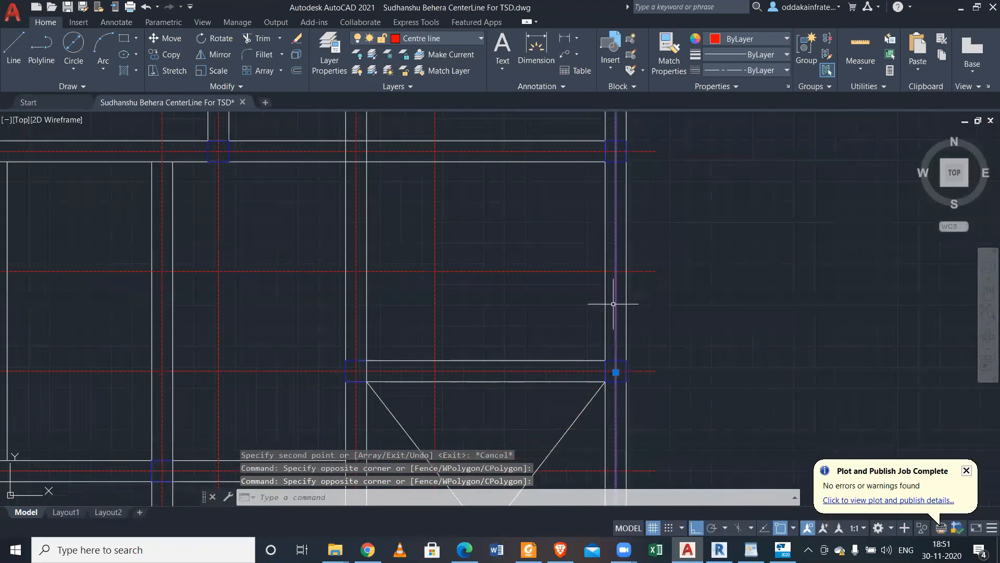
scroll(625, 317, down, 3)
key(Escape)
scroll(640, 334, down, 3)
scroll(600, 333, up, 2)
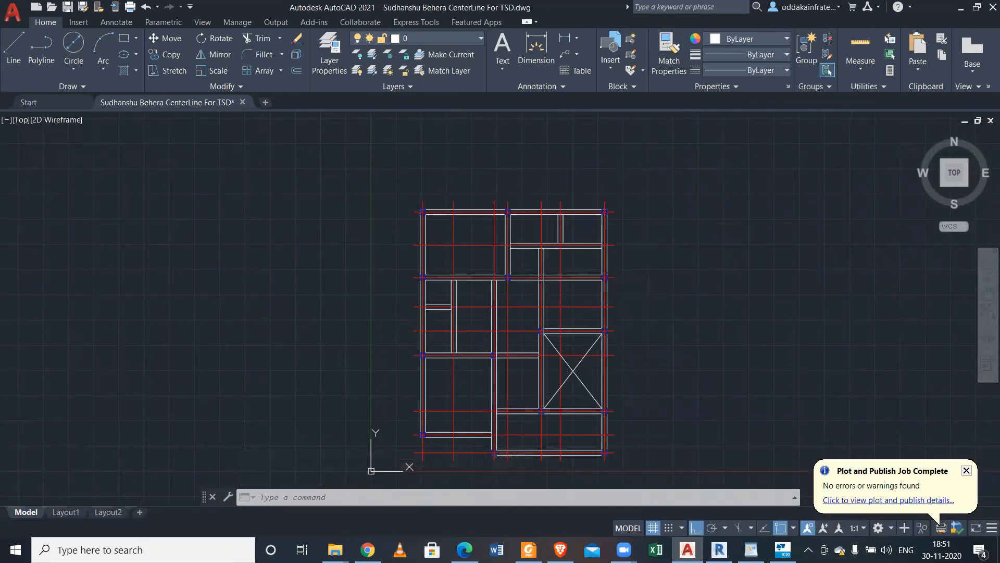
Save the drawing and export it as an AutoCAD 2000/LT2000 DXF, replacing the existing centre-line DXF in folder Plan 1 _ 2.
key(ctrl+s)
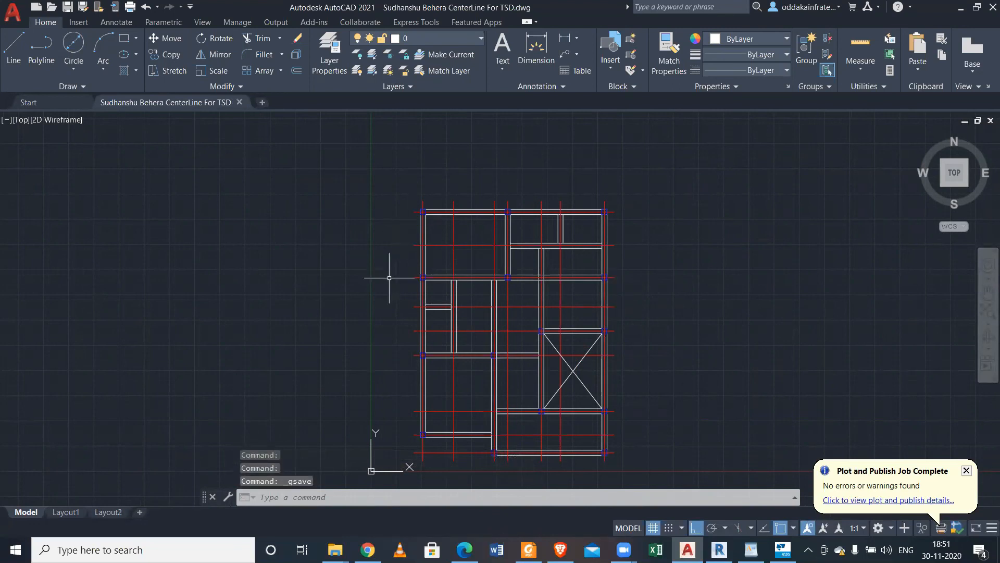
key(Return)
click(479, 187)
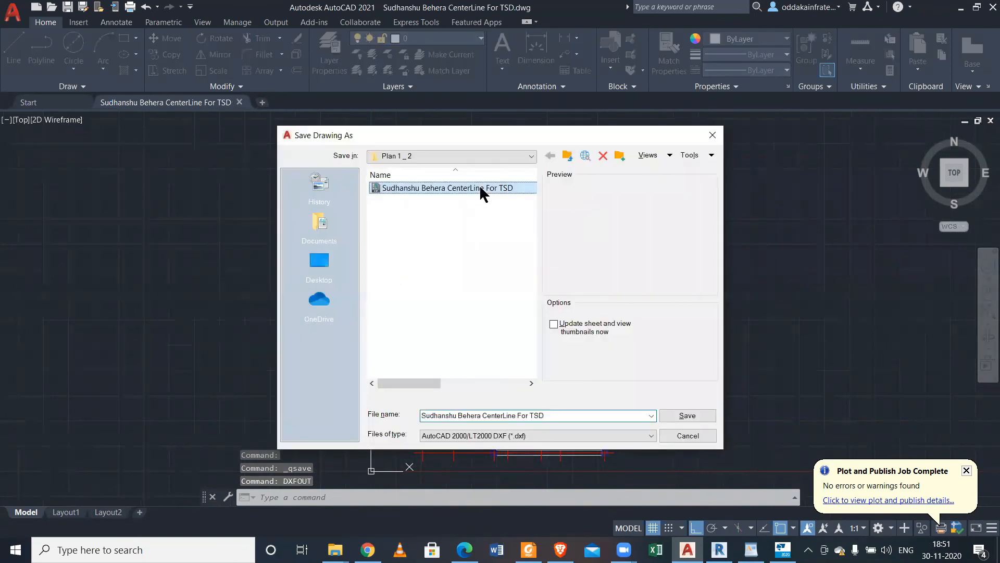
click(680, 415)
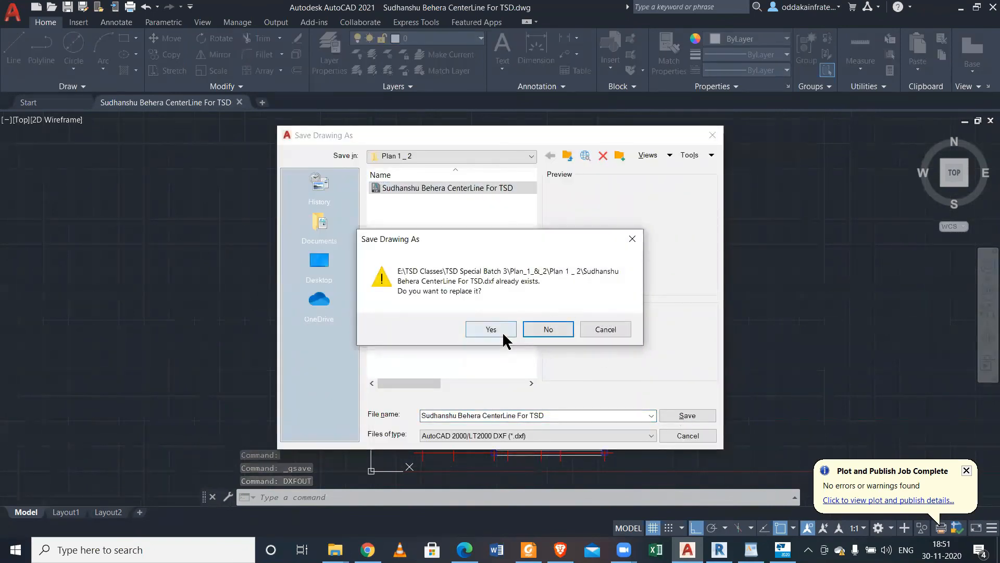
click(504, 334)
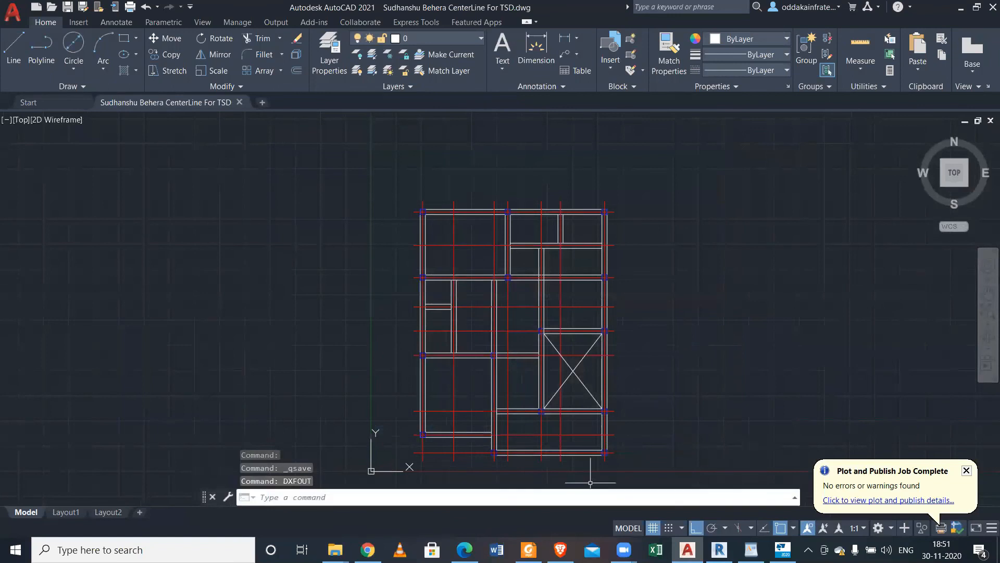
Close the drawing and refresh the Plan 1 _ 2 folder in File Explorer.
click(240, 102)
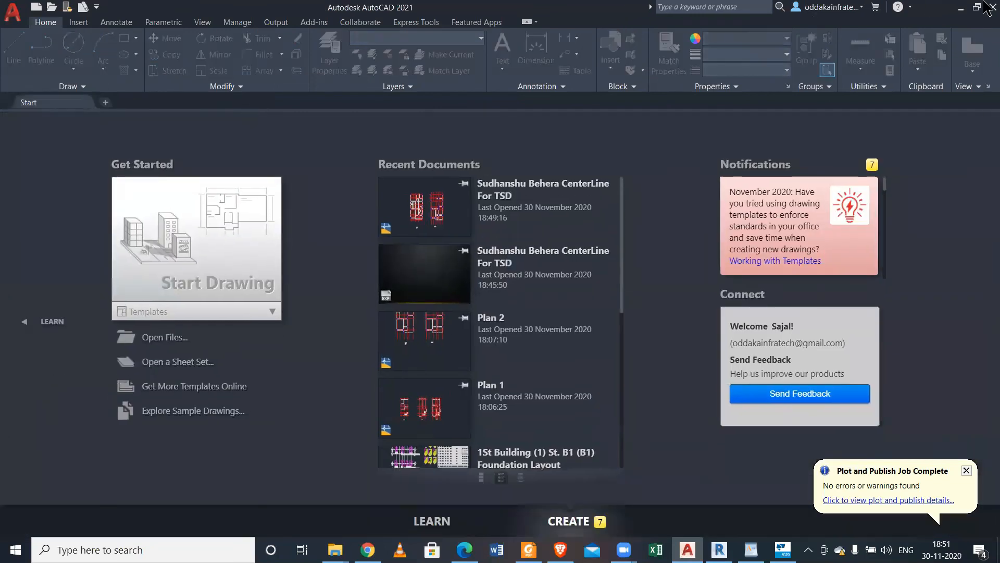
click(961, 7)
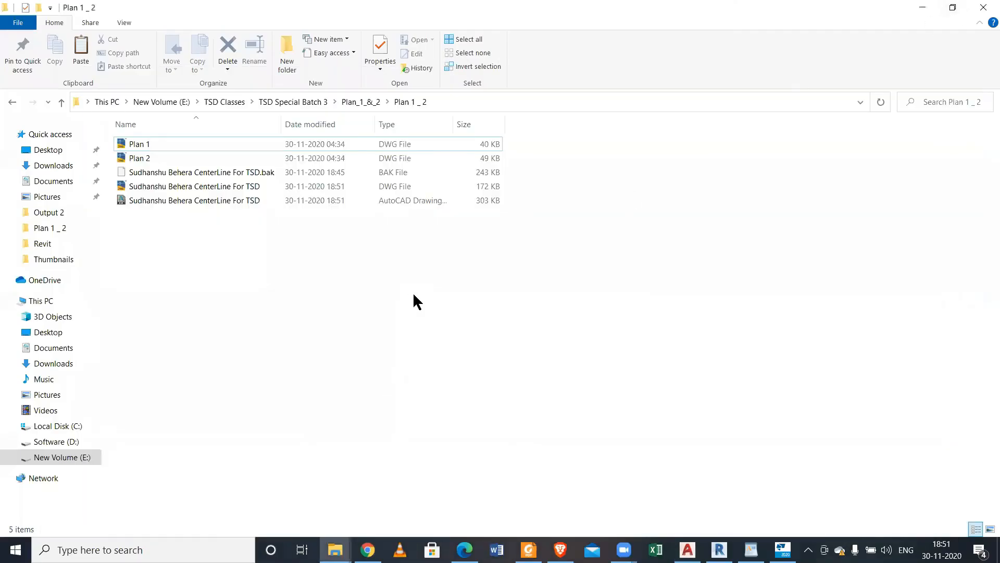
right_click(414, 295)
click(494, 366)
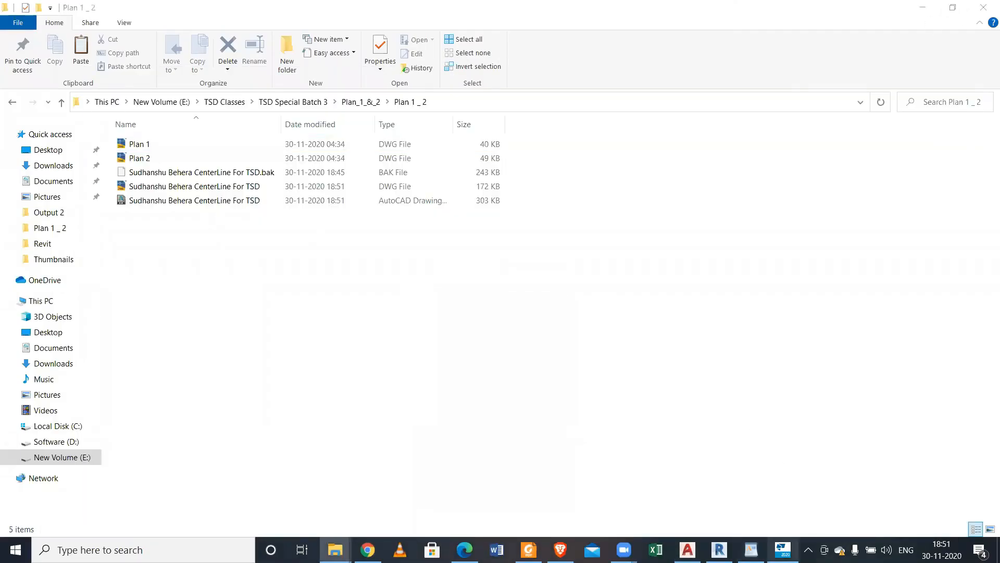
In Tekla Structural Designer, undo the earlier grid import and open the updated centre-line DXF for import.
click(783, 549)
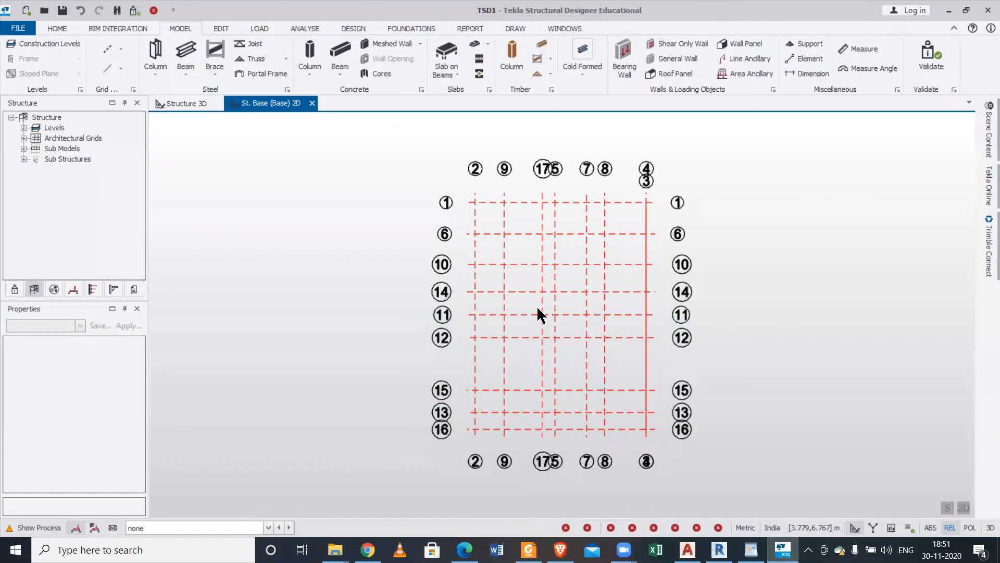
key(ctrl+z)
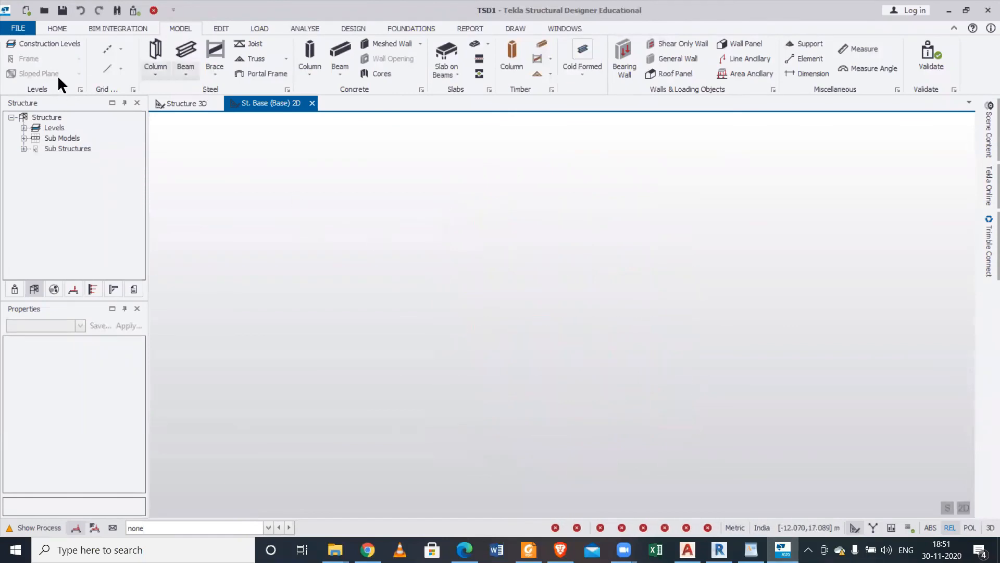
click(120, 44)
click(164, 162)
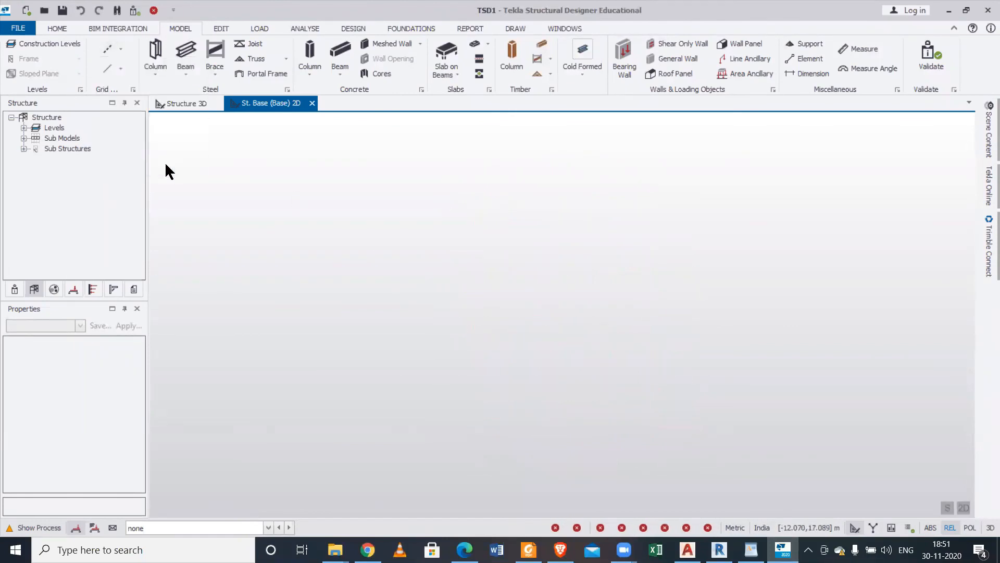
click(262, 172)
click(434, 370)
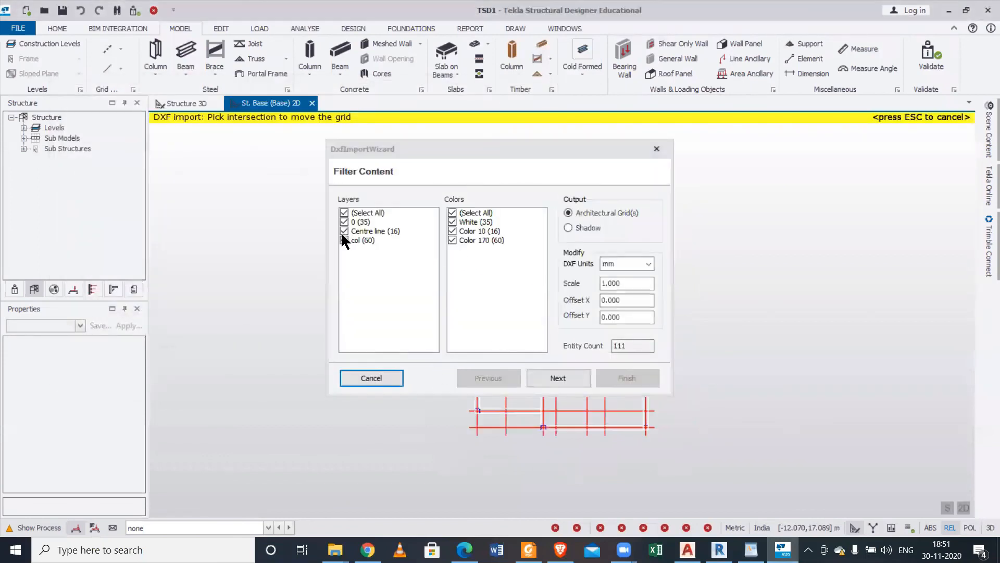
Import only the Centre line layer as merged architectural grids on the St. Base (Base) level.
click(343, 240)
click(344, 222)
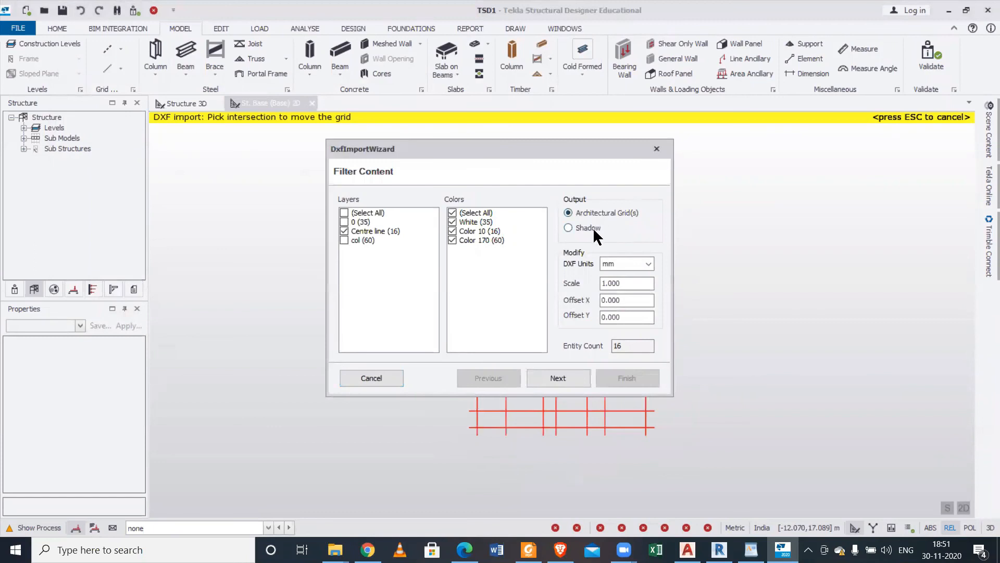
click(565, 379)
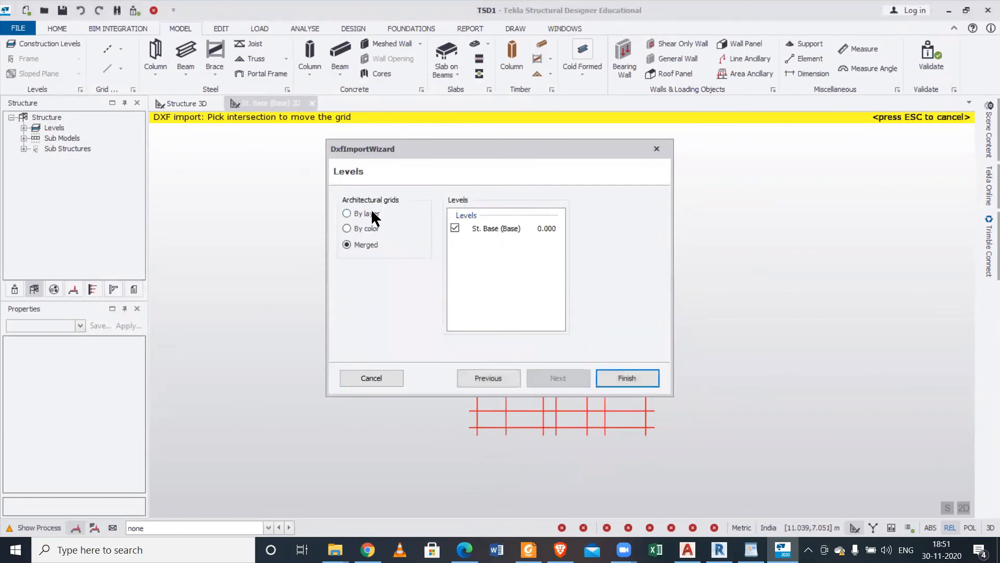
click(623, 379)
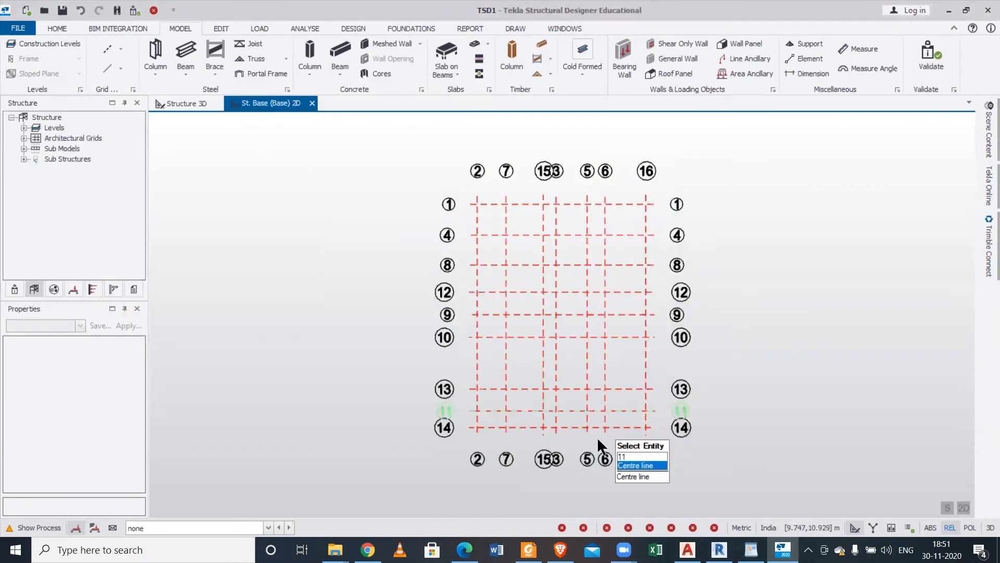
scroll(616, 410, up, 2)
scroll(616, 411, down, 2)
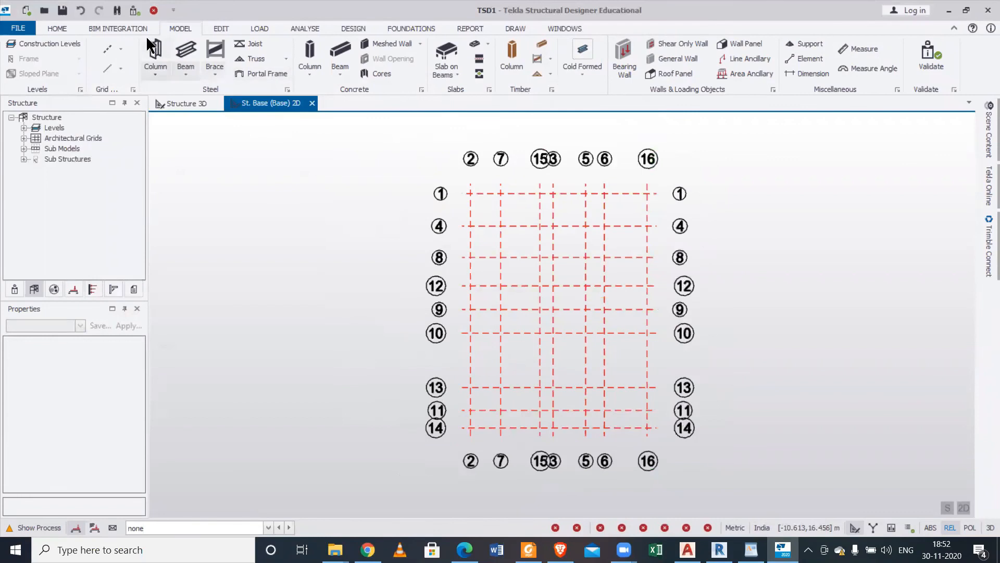
Import the same centre-line DXF again as a Shadow, excluding the Centre line layer and keeping layers 0 and col.
click(121, 49)
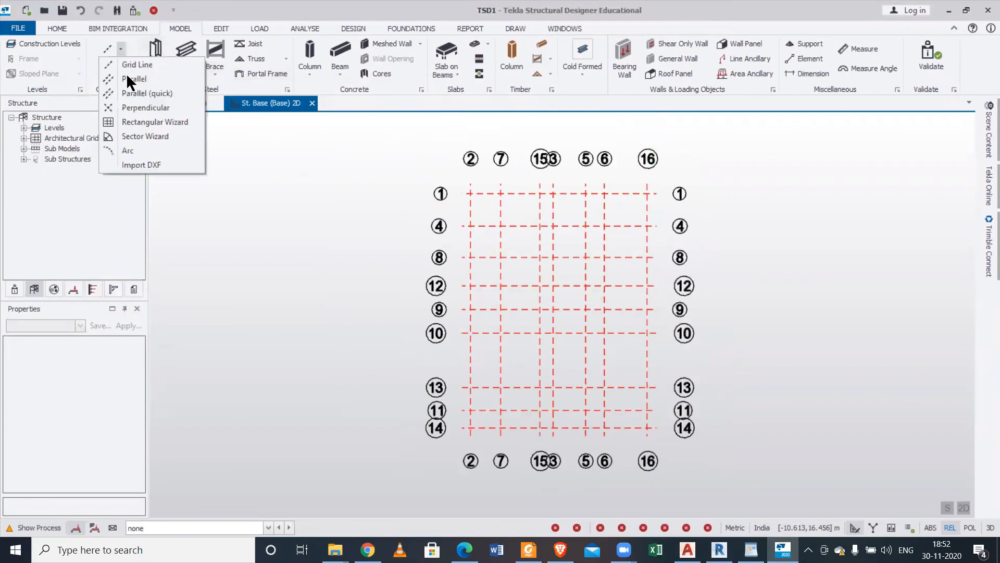
click(142, 164)
click(337, 174)
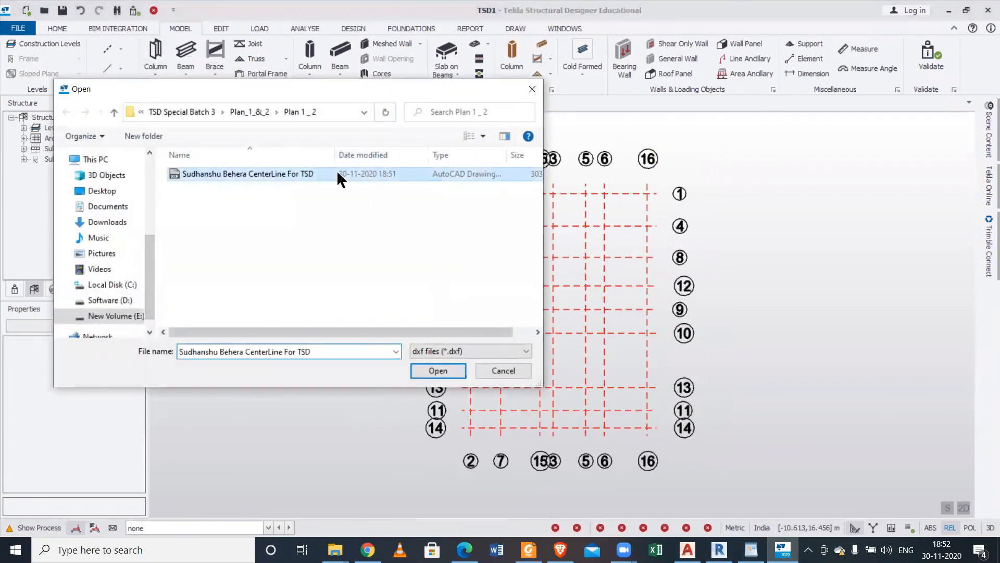
click(454, 369)
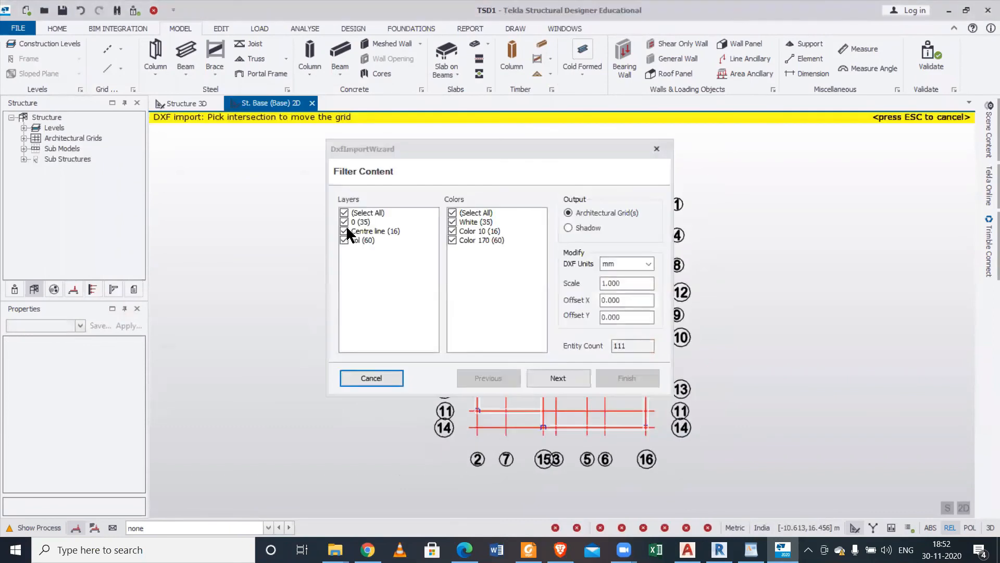
click(345, 229)
click(582, 226)
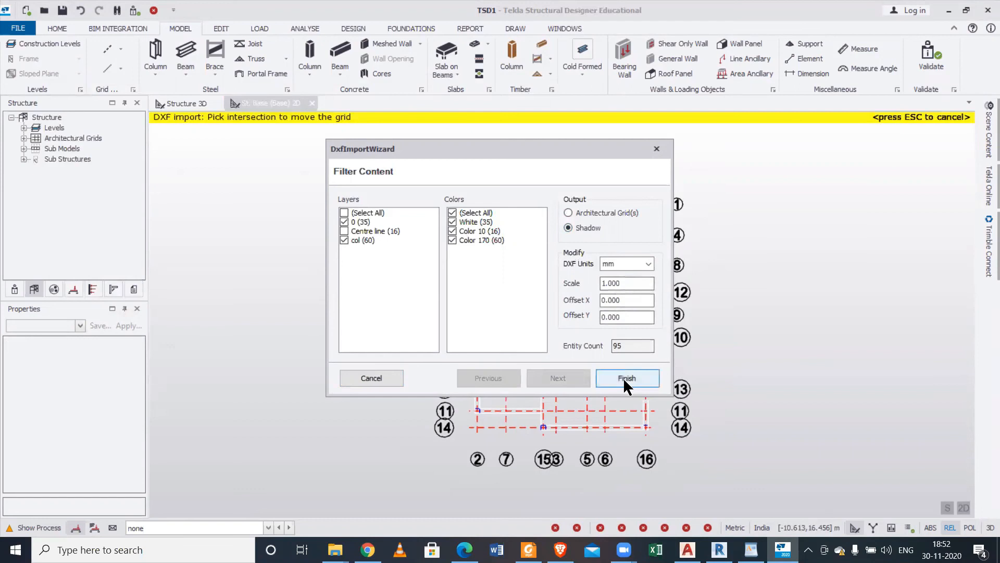
click(627, 378)
Examine how the imported architectural grid lines align with the wall outlines of the shadow across the whole plan.
scroll(554, 442, up, 5)
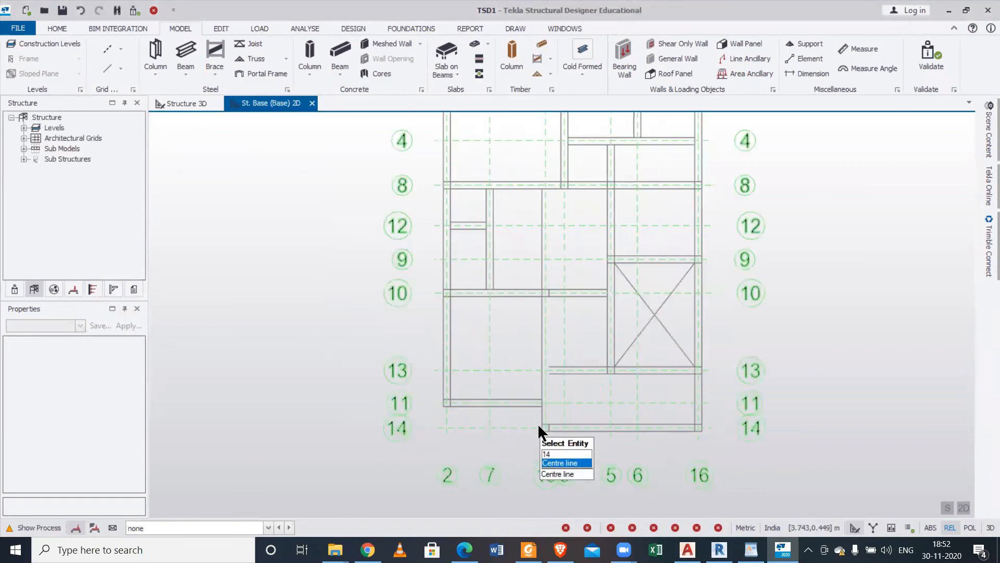
scroll(552, 420, up, 2)
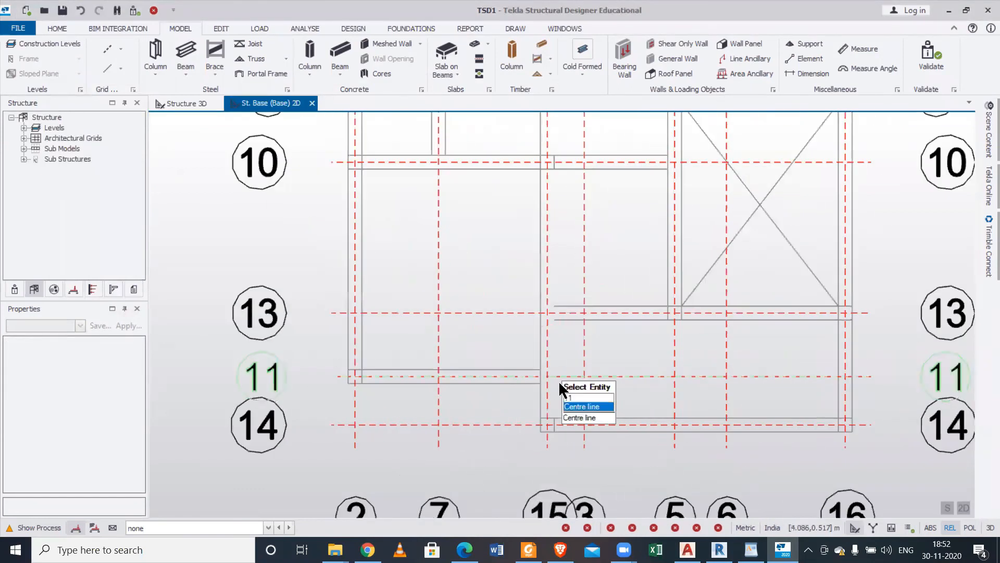
scroll(557, 387, down, 5)
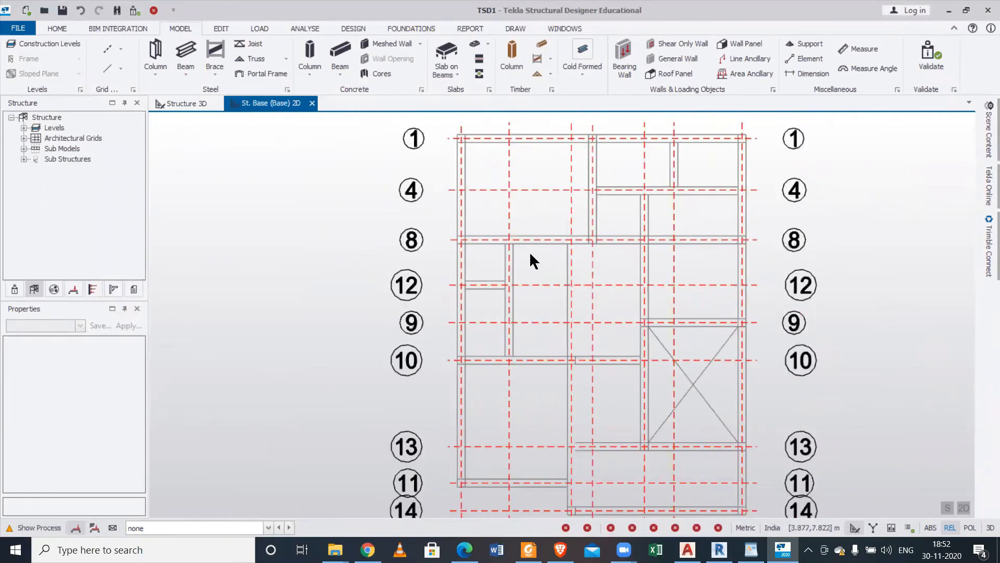
middle_drag(530, 253, 503, 236)
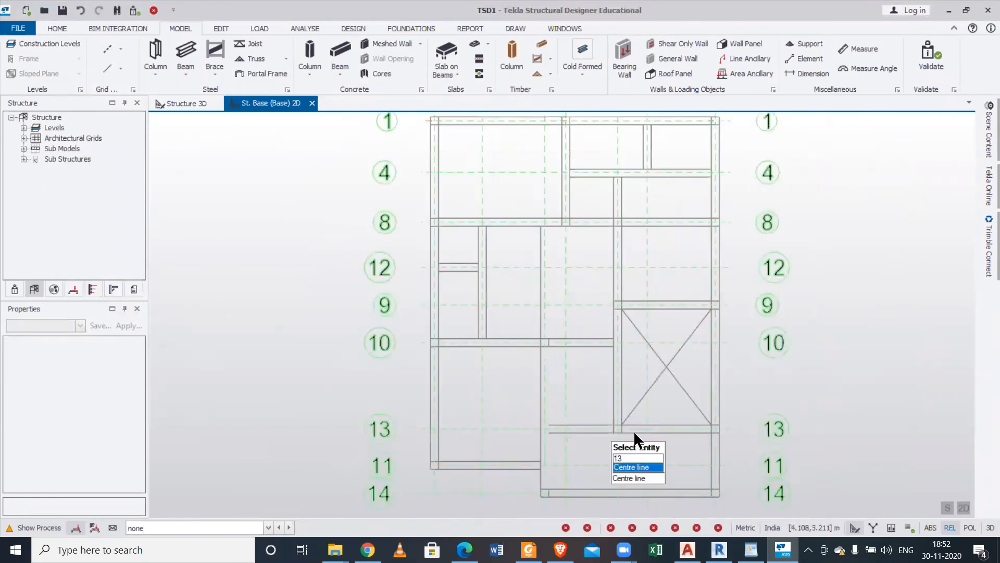
middle_drag(609, 393, 538, 359)
scroll(507, 400, up, 1)
scroll(507, 400, down, 2)
middle_drag(507, 298, 526, 410)
scroll(391, 228, up, 5)
scroll(377, 237, down, 2)
scroll(623, 417, up, 2)
scroll(614, 406, down, 2)
middle_drag(692, 468, 555, 345)
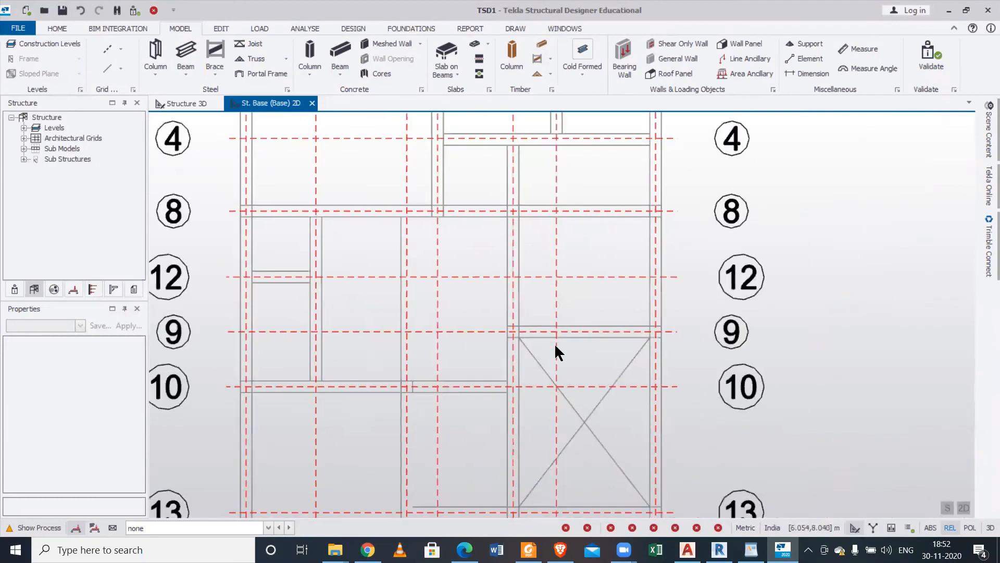
scroll(616, 315, down, 2)
middle_drag(620, 342, 684, 140)
scroll(604, 317, up, 2)
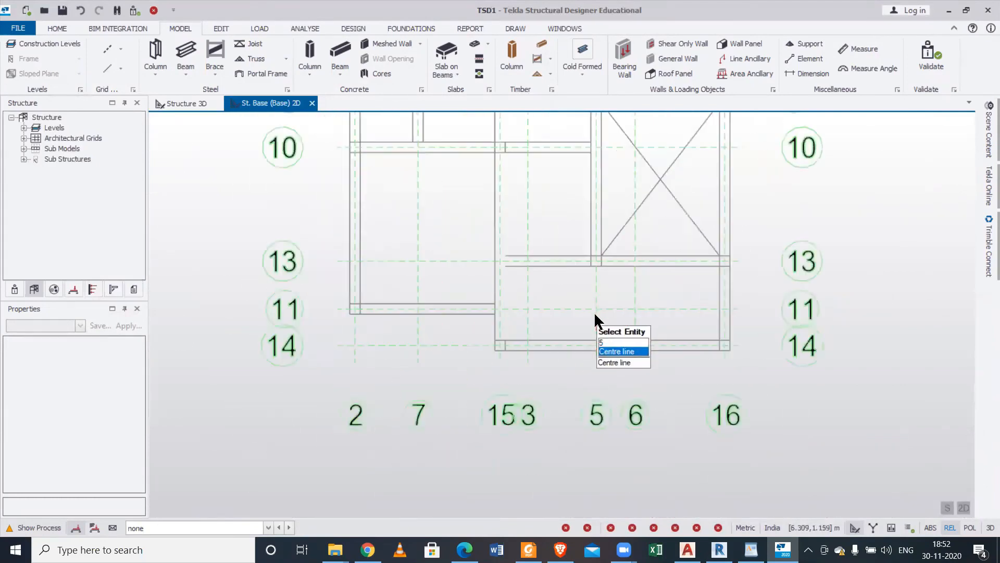
Switch to the Plan 1 _ 2 folder and reopen the centre-line drawing in AutoCAD.
click(949, 10)
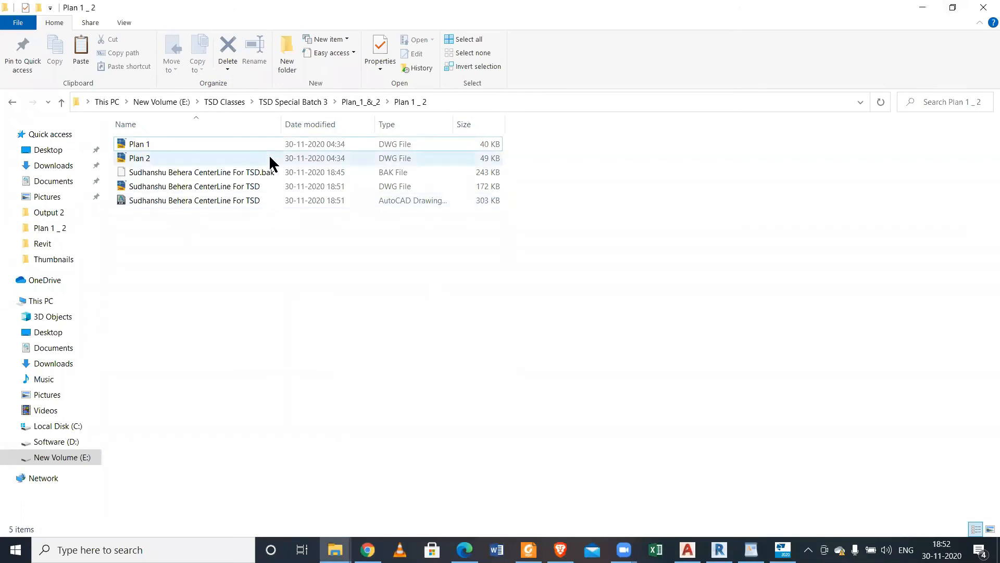
click(300, 187)
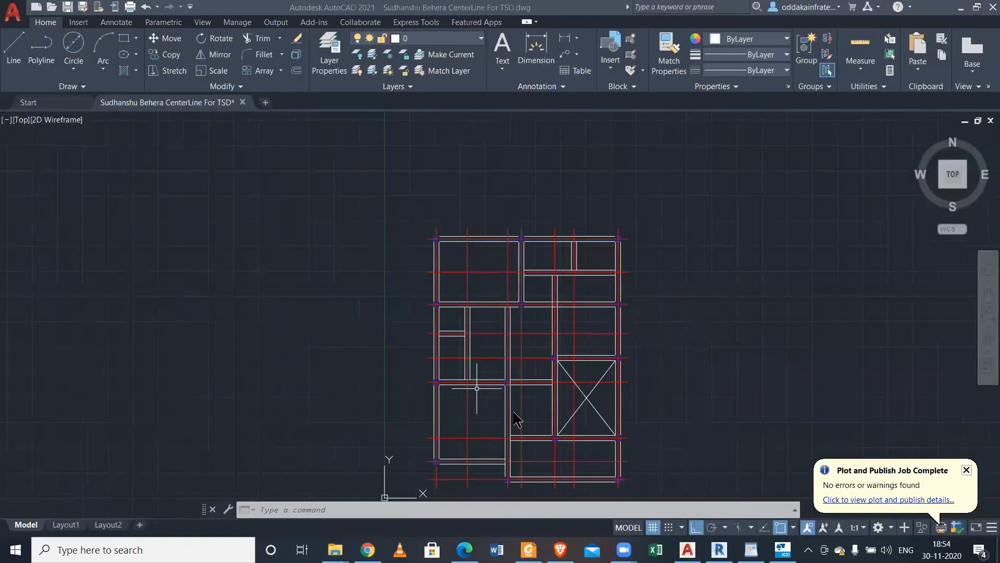
Delete the right-hand outline of the long vertical interior wall in the middle of the lower plan.
click(516, 412)
middle_drag(496, 419, 495, 420)
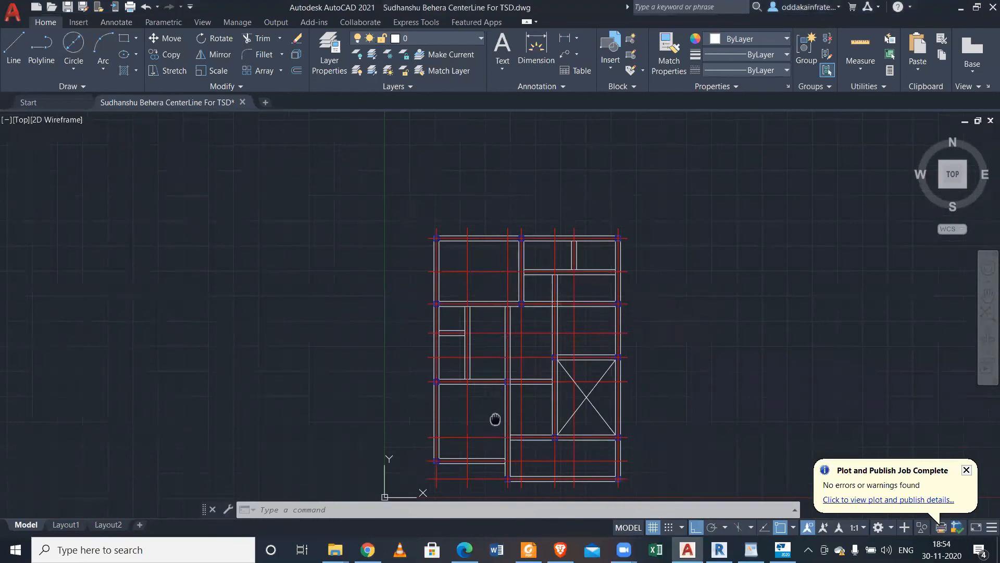
scroll(519, 466, up, 6)
click(495, 311)
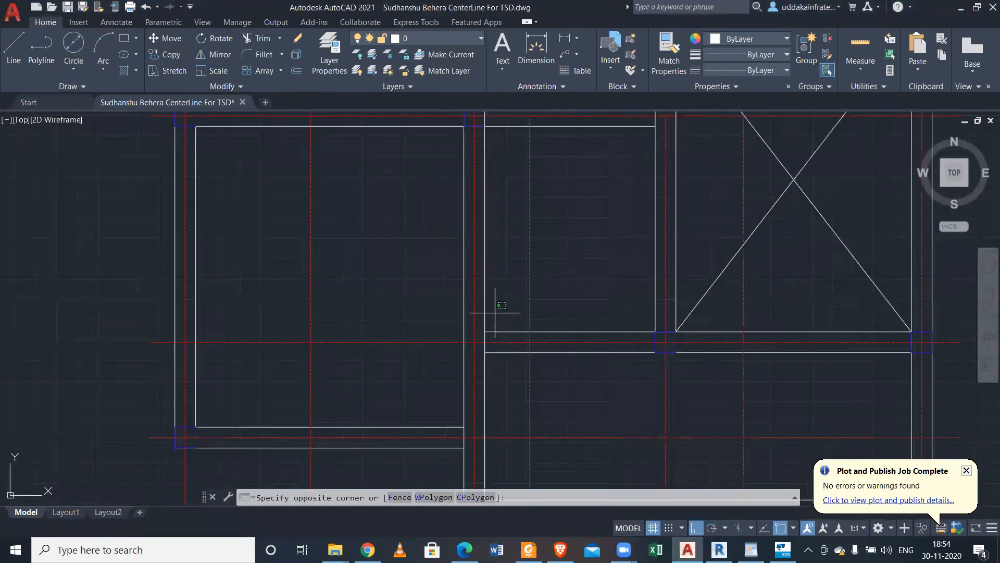
click(481, 263)
scroll(483, 263, down, 4)
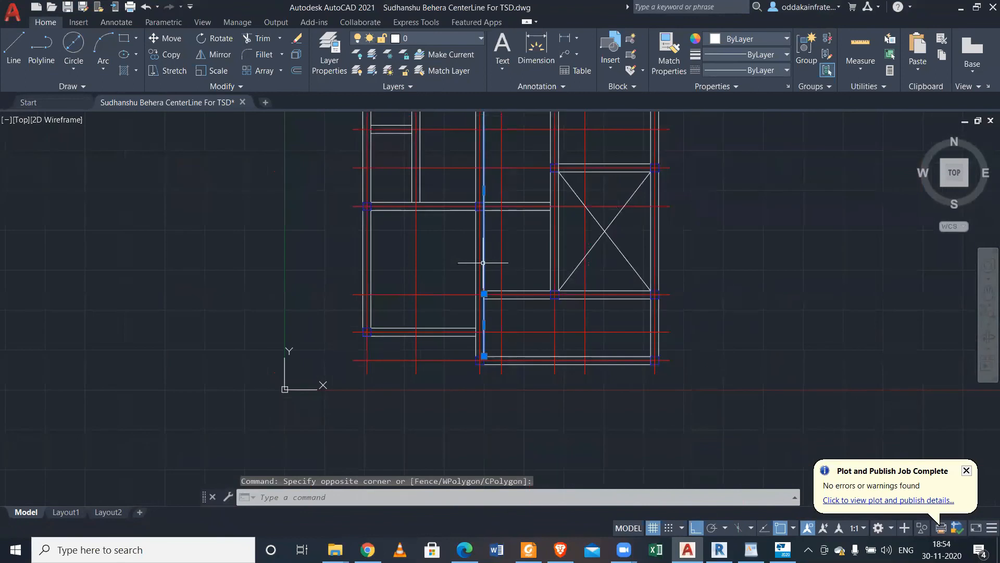
middle_drag(482, 263, 486, 331)
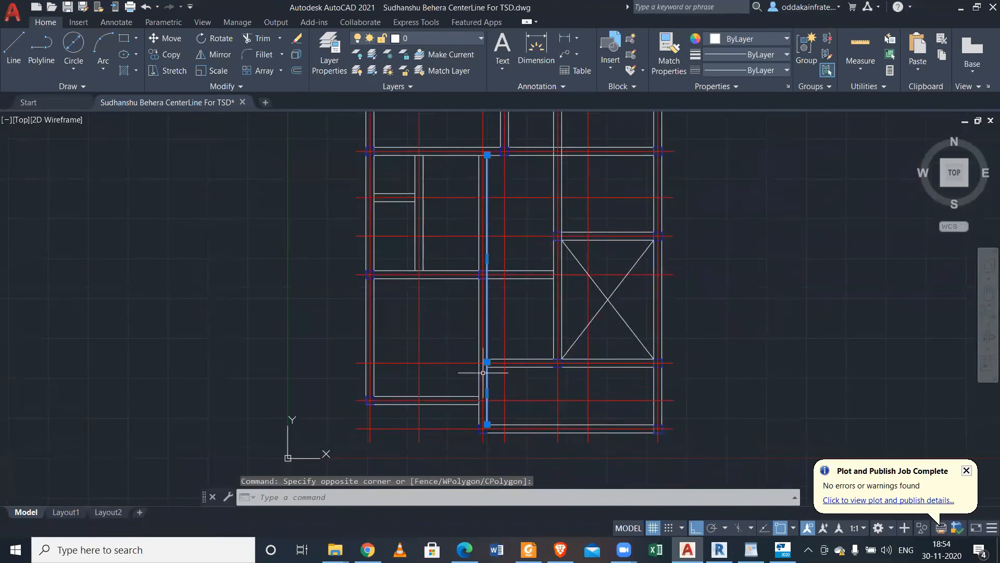
scroll(483, 372, up, 4)
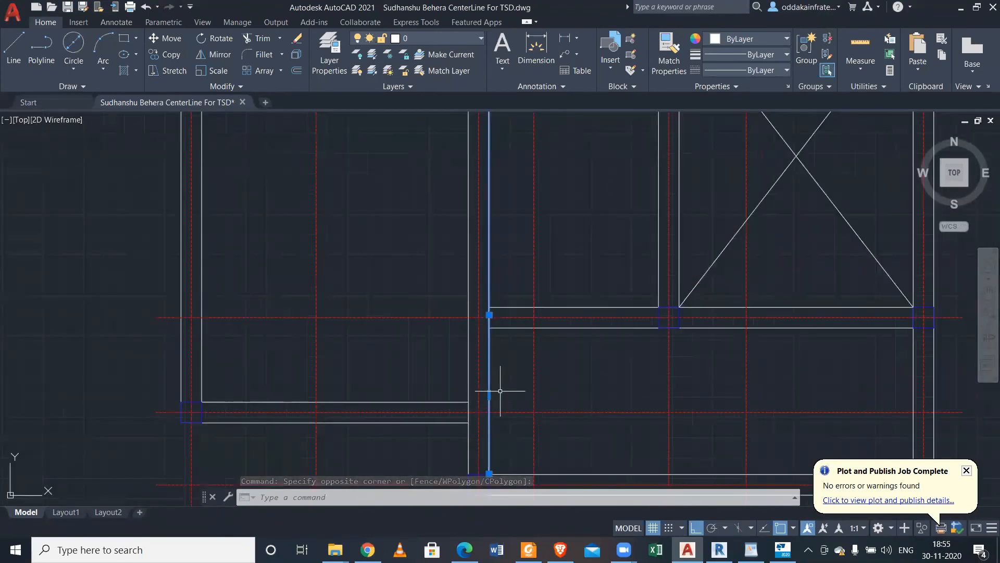
key(Delete)
Offset the left outline of that vertical interior wall 254 to the right to redraw its opposite face.
scroll(499, 389, down, 4)
scroll(495, 394, up, 4)
scroll(472, 409, down, 4)
scroll(477, 412, up, 2)
click(471, 411)
scroll(492, 399, down, 4)
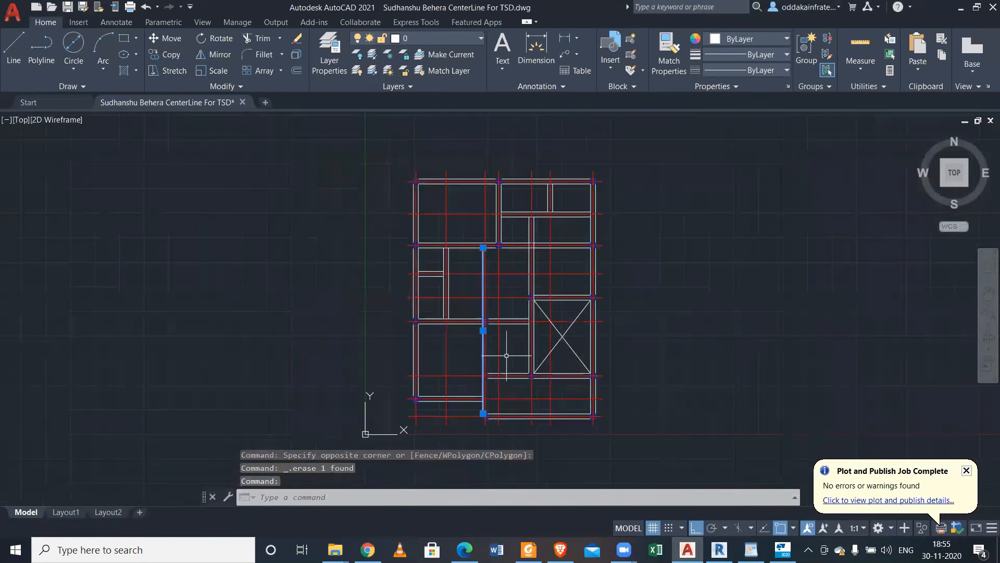
scroll(506, 355, up, 2)
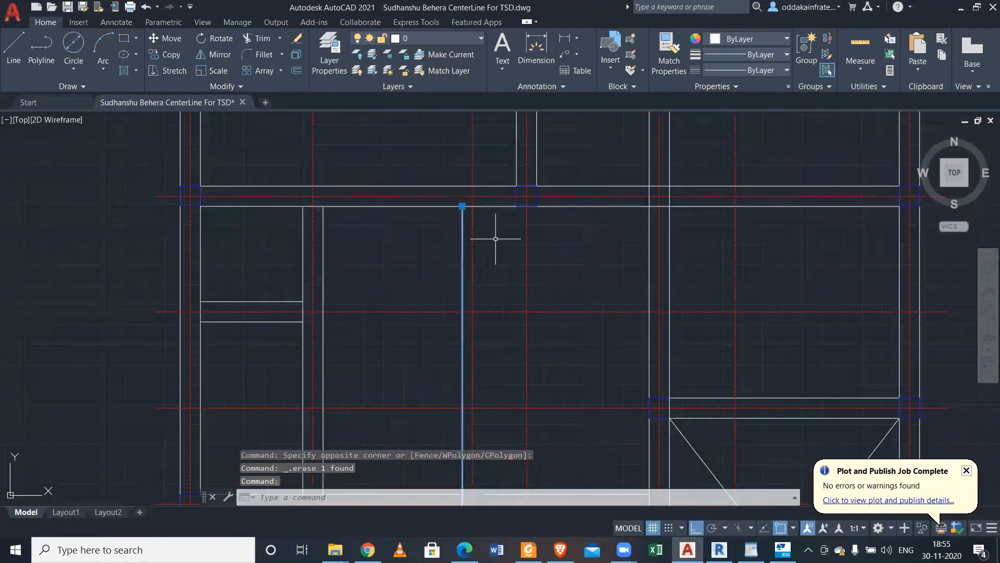
text(o)
key(Return)
text(254)
key(Return)
click(467, 235)
click(495, 239)
scroll(496, 239, down, 4)
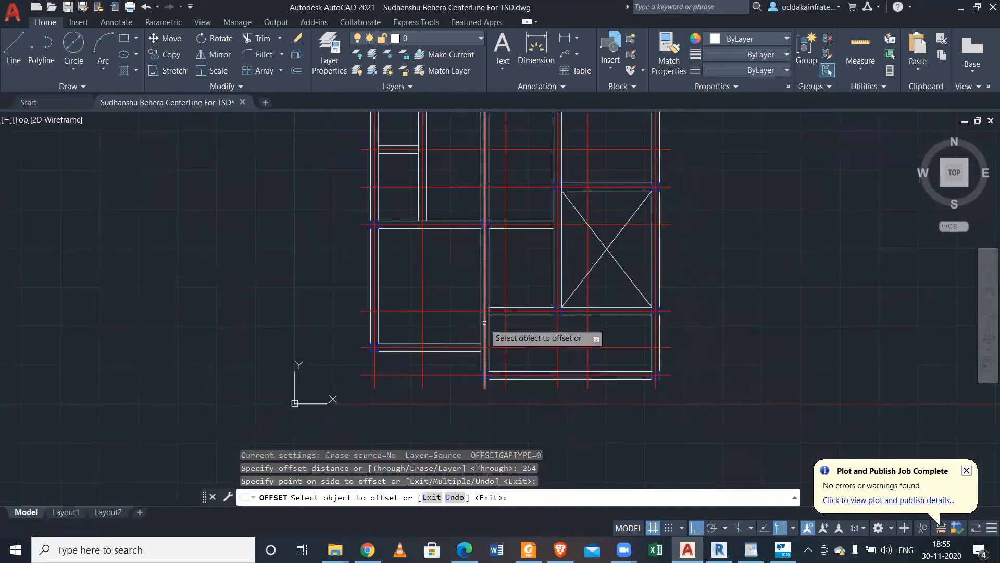
scroll(486, 328, up, 1)
key(Escape)
scroll(494, 370, down, 1)
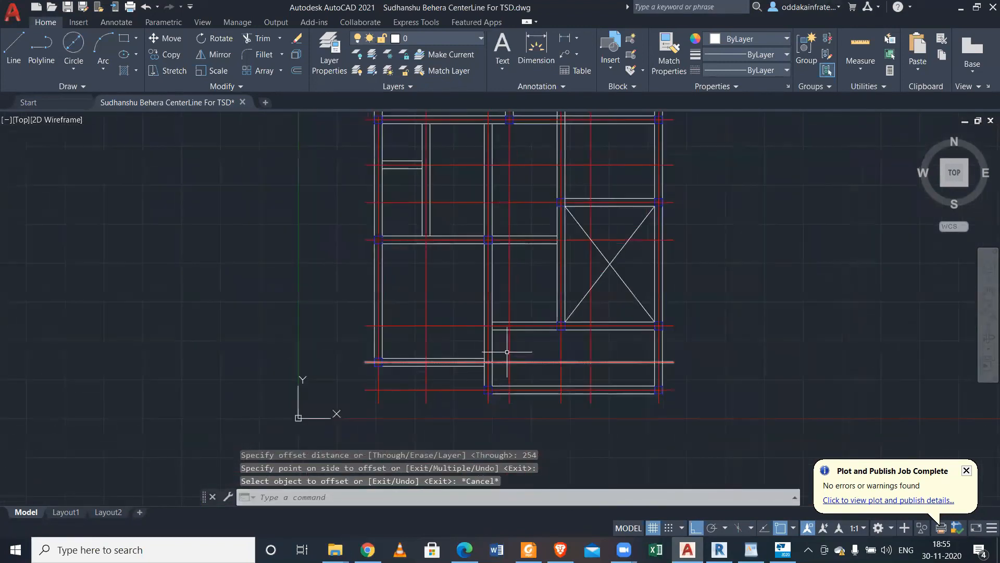
Save the drawing and export it as an AutoCAD 2000/LT2000 DXF over the existing file in the Plan 1 _ 2 folder.
key(ctrl+s)
scroll(507, 344, down, 4)
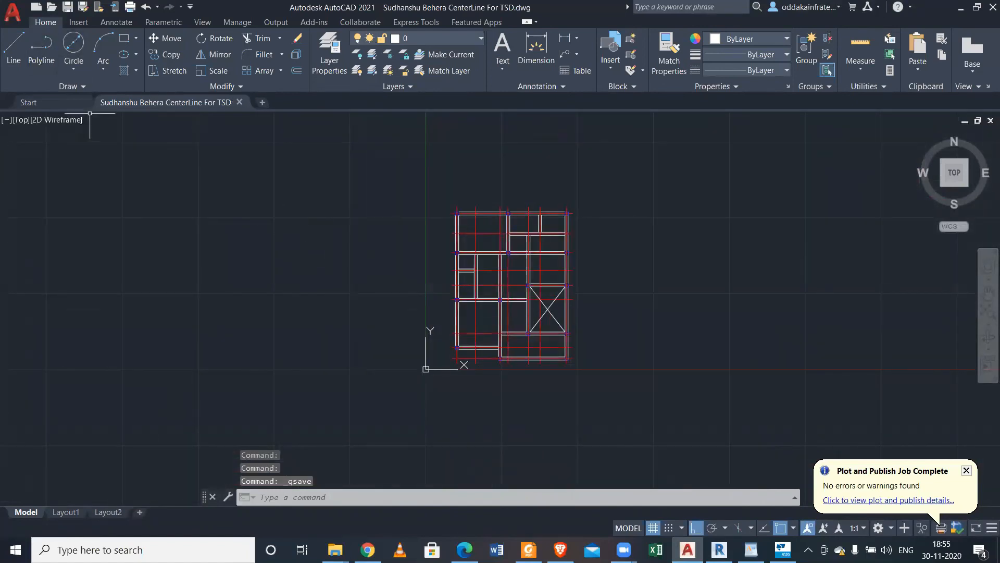
text(DXF)
key(Return)
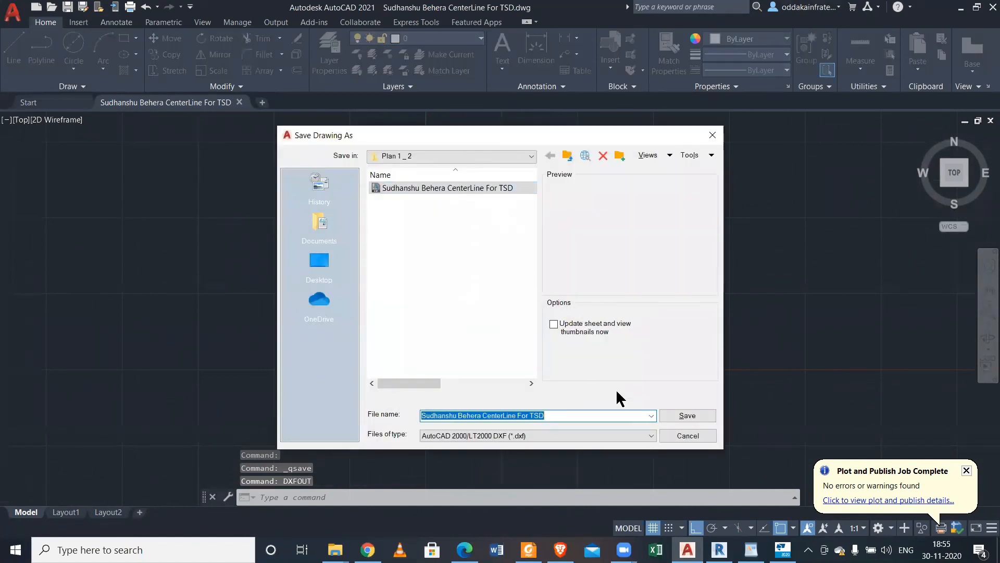
click(687, 415)
click(494, 329)
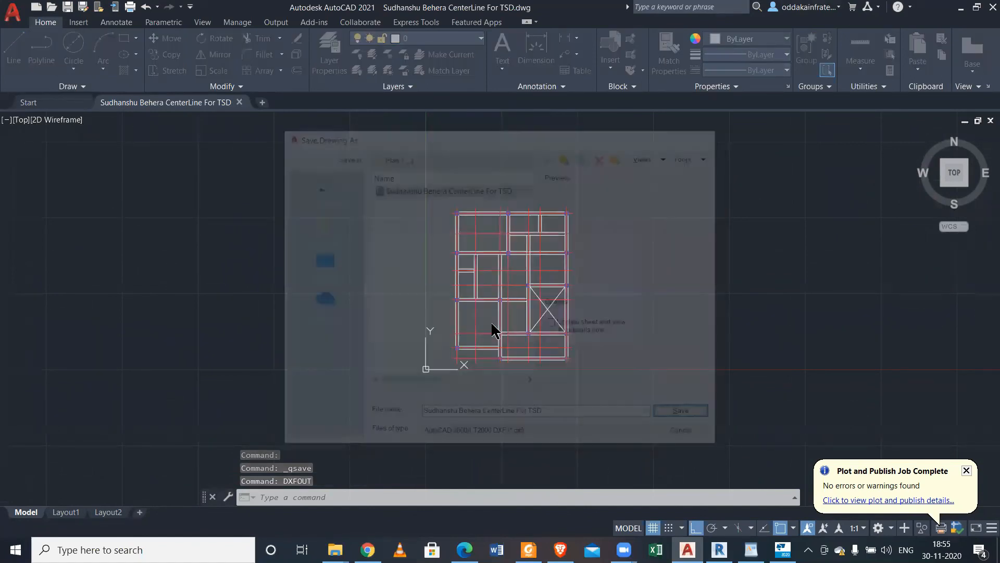
Close the drawing, switch to Tekla Structural Designer and undo the last shadow import.
click(239, 102)
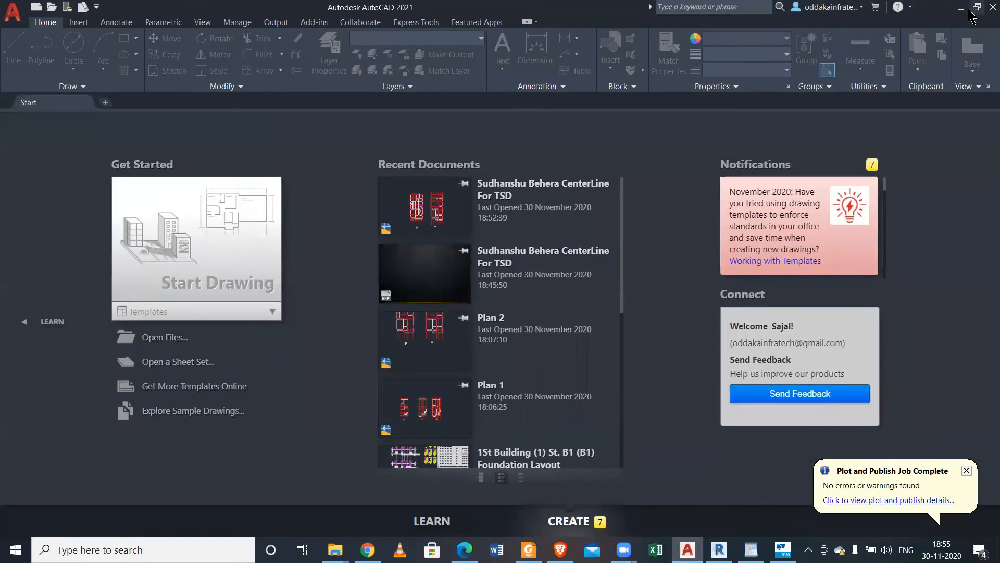
click(961, 7)
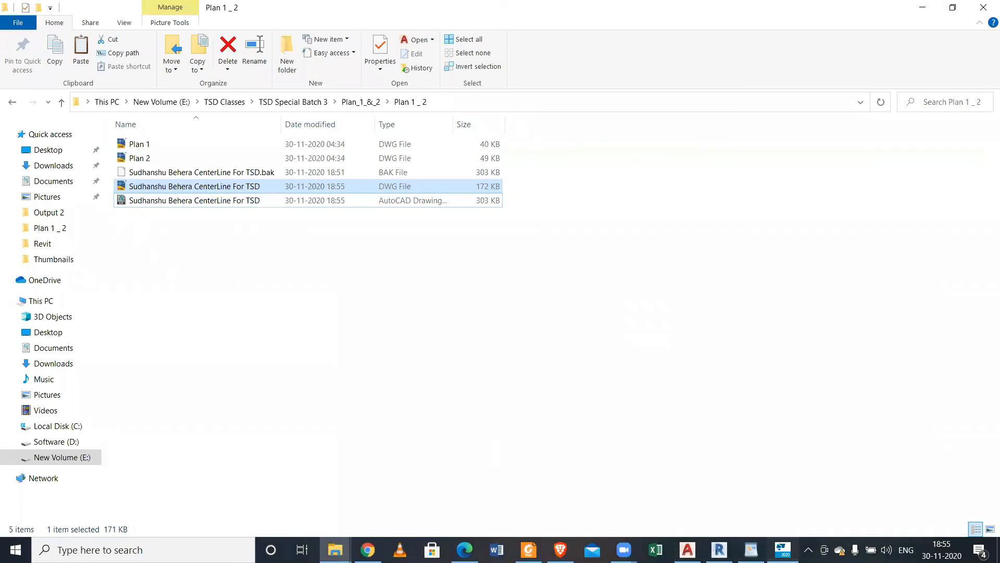
click(774, 546)
scroll(583, 377, down, 2)
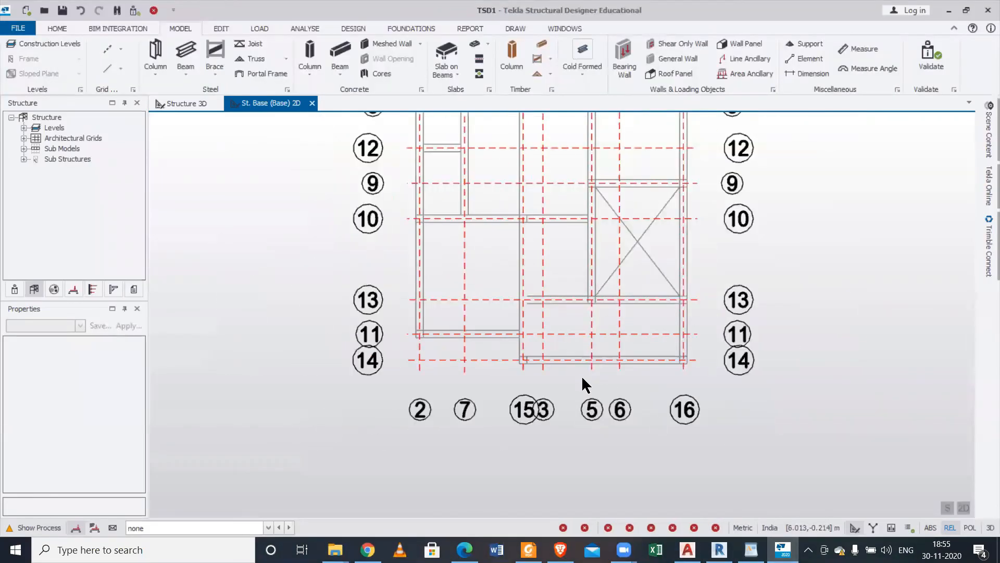
key(ctrl+z)
Import the updated centre-line DXF as a Shadow on the St. Base (Base) level, excluding the Centre line layer.
click(121, 49)
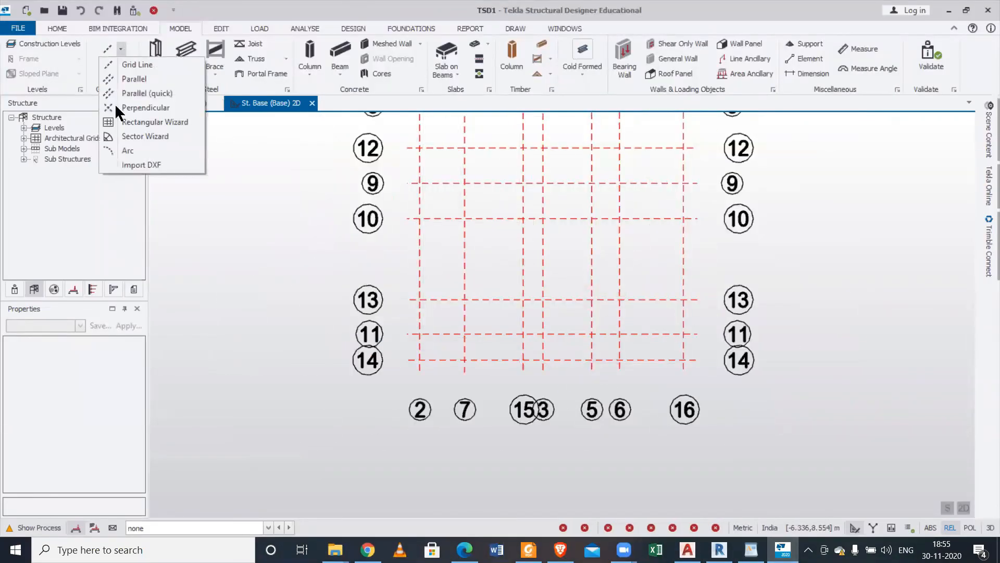
click(123, 165)
click(250, 174)
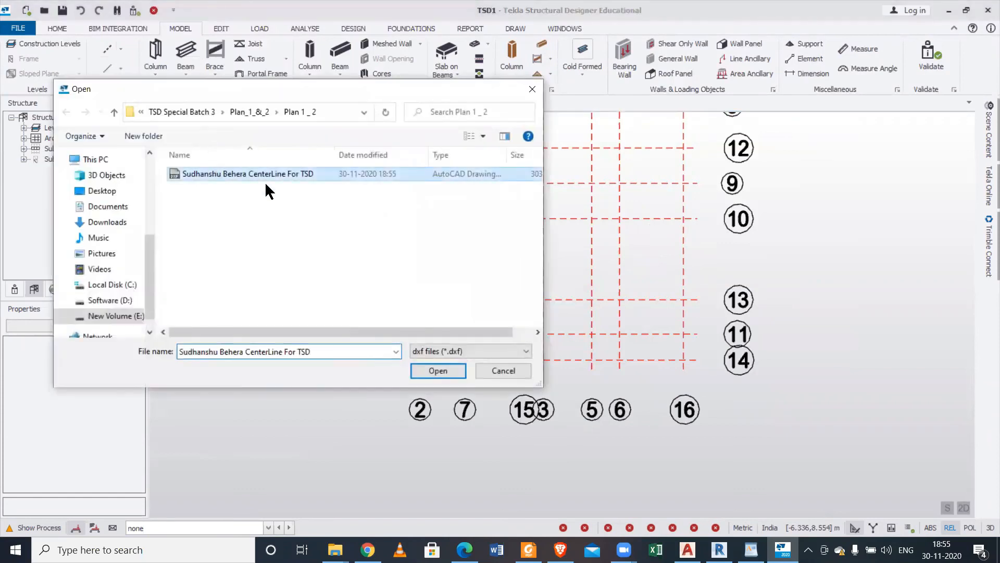
click(437, 371)
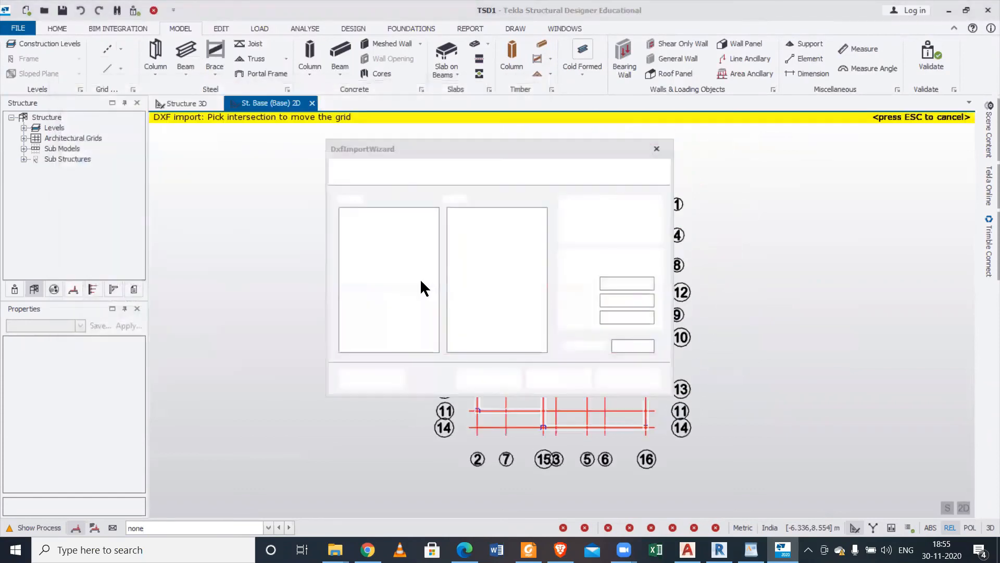
click(343, 231)
click(568, 228)
click(628, 379)
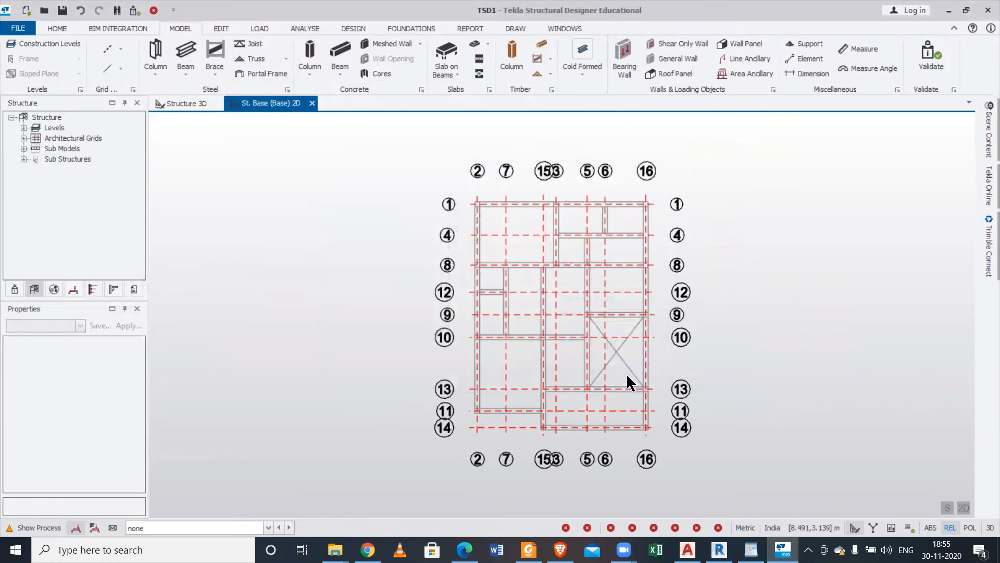
Examine how the re-imported shadow's wall outlines align with the architectural grid lines across the whole plan.
scroll(567, 345, up, 4)
scroll(567, 339, down, 3)
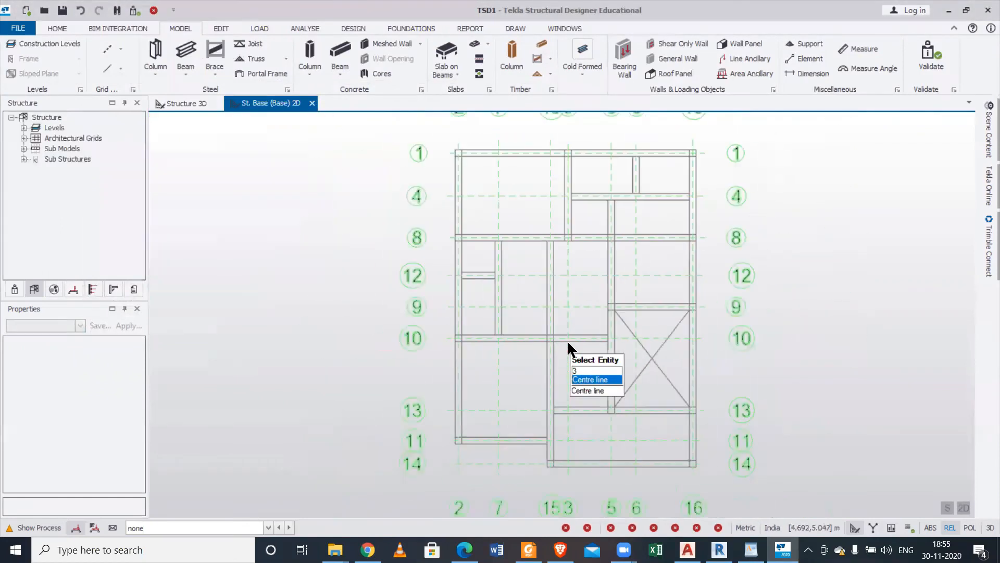
middle_drag(567, 340, 557, 439)
scroll(549, 276, up, 3)
scroll(548, 276, down, 2)
scroll(548, 276, up, 2)
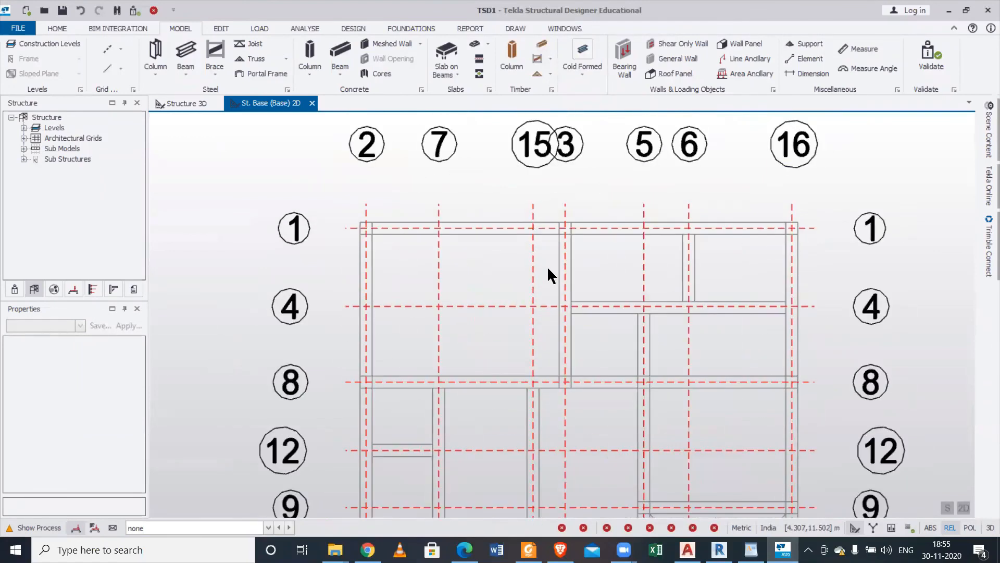
scroll(547, 266, down, 4)
middle_drag(563, 327, 546, 248)
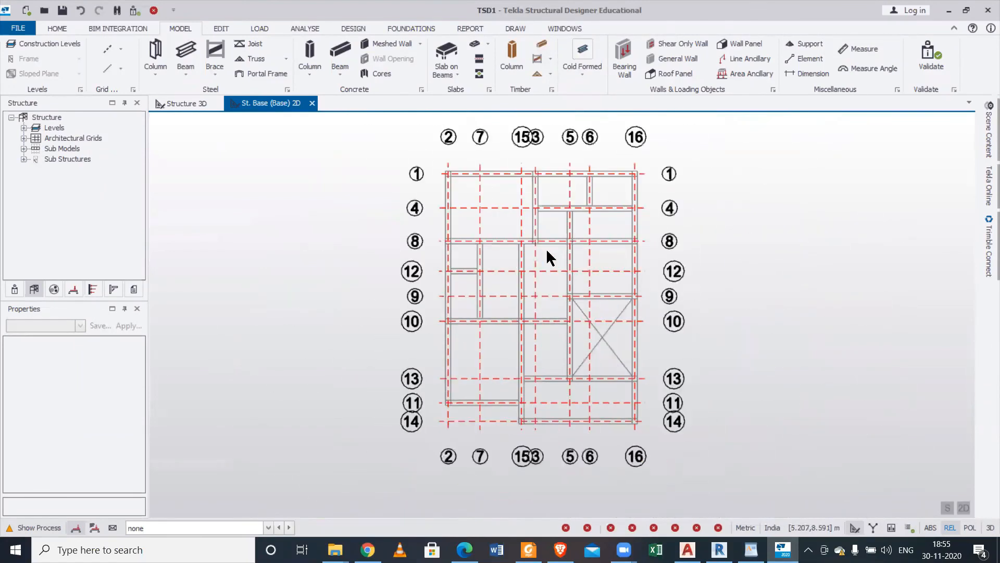